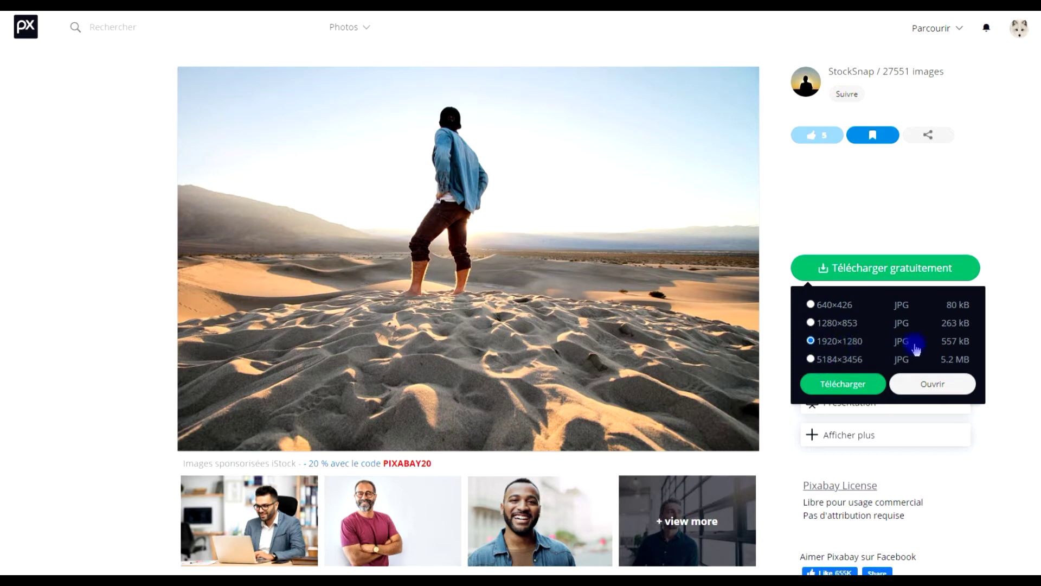
Step: Open the 1920×1280 version of the desert photo with the standing man and copy the image
left_click(933, 384)
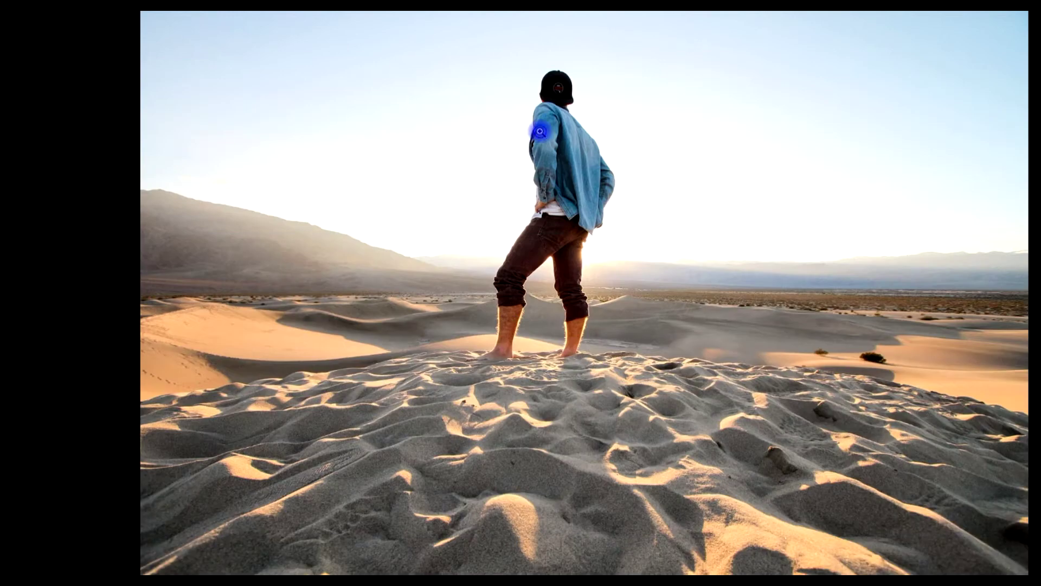
right_click(540, 131)
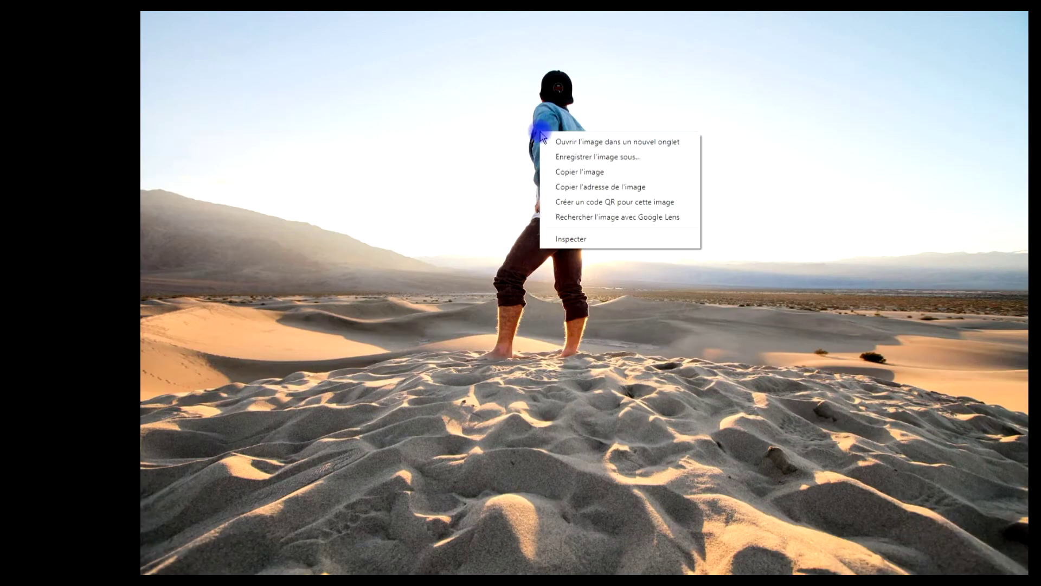
left_click(591, 180)
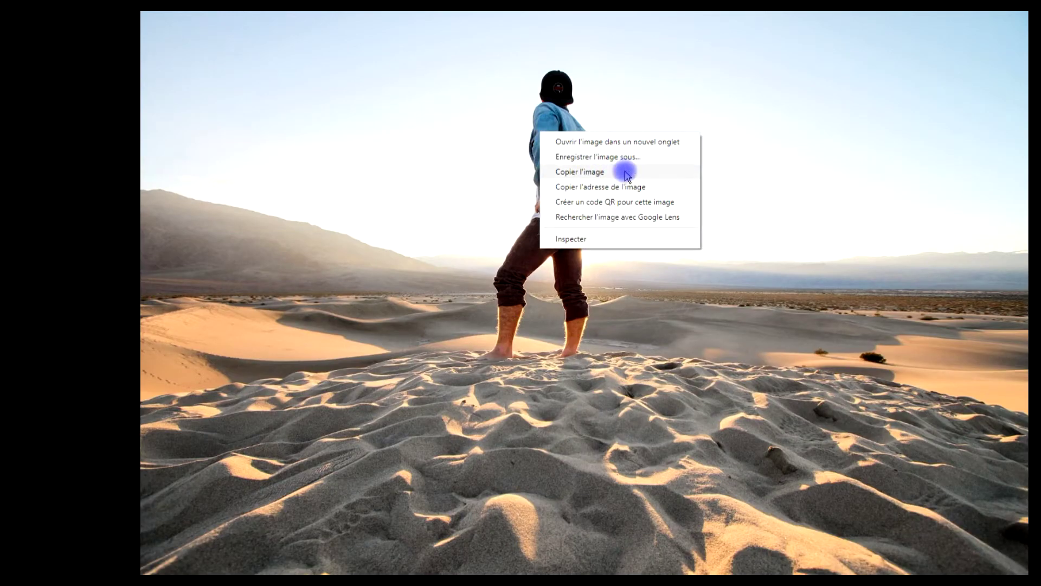
left_click(626, 172)
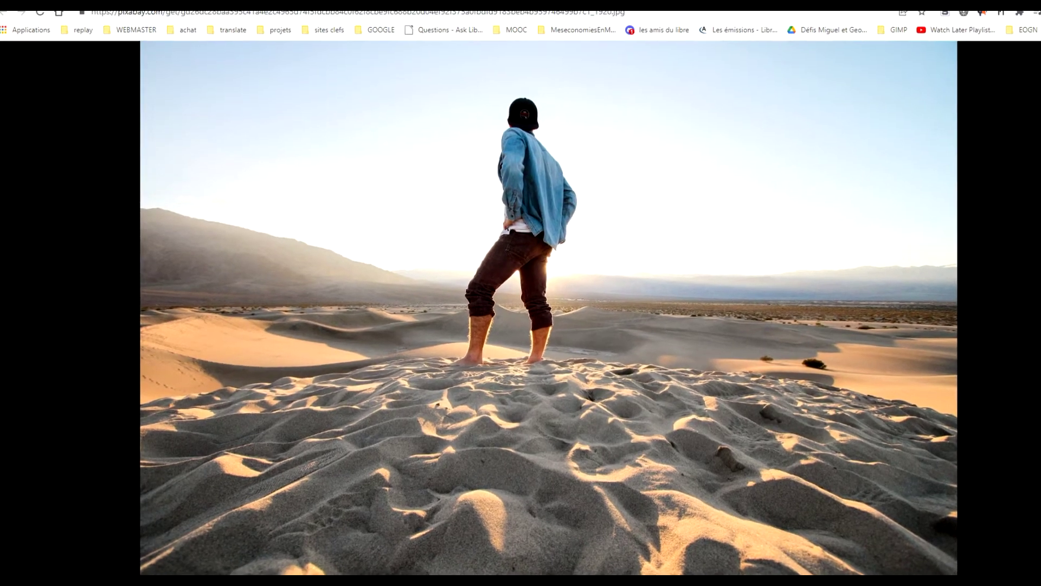
Step: Switch to GIMP and paste the copied desert photo as a new image
key("alt+Tab")
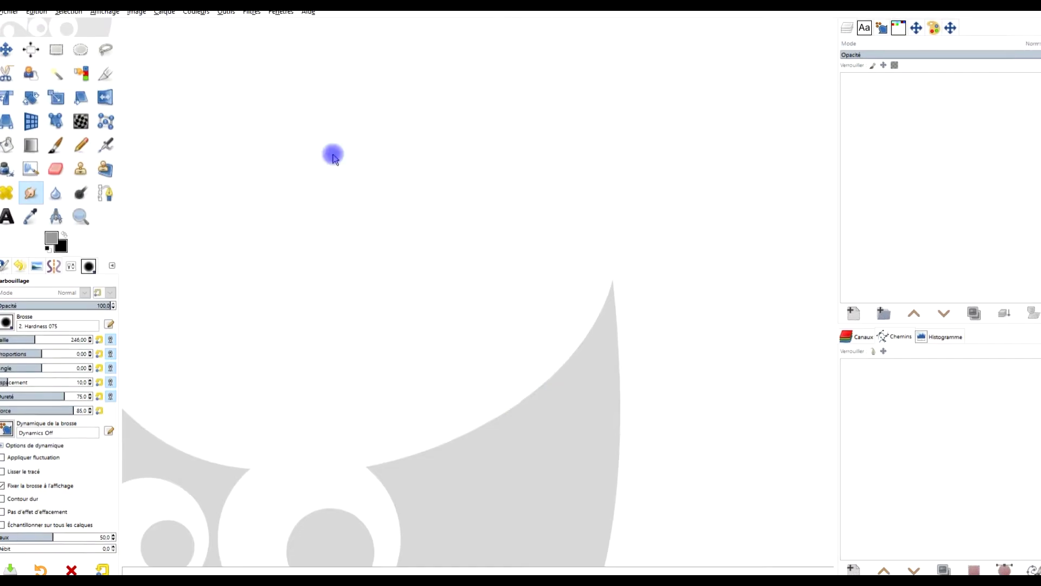
left_click(40, 30)
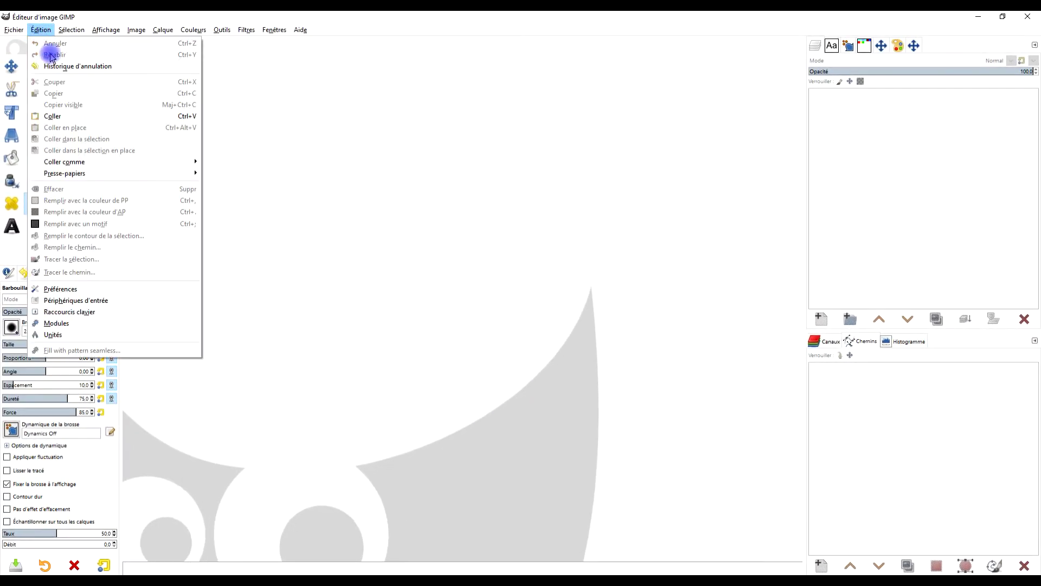
mouse_move(158, 162)
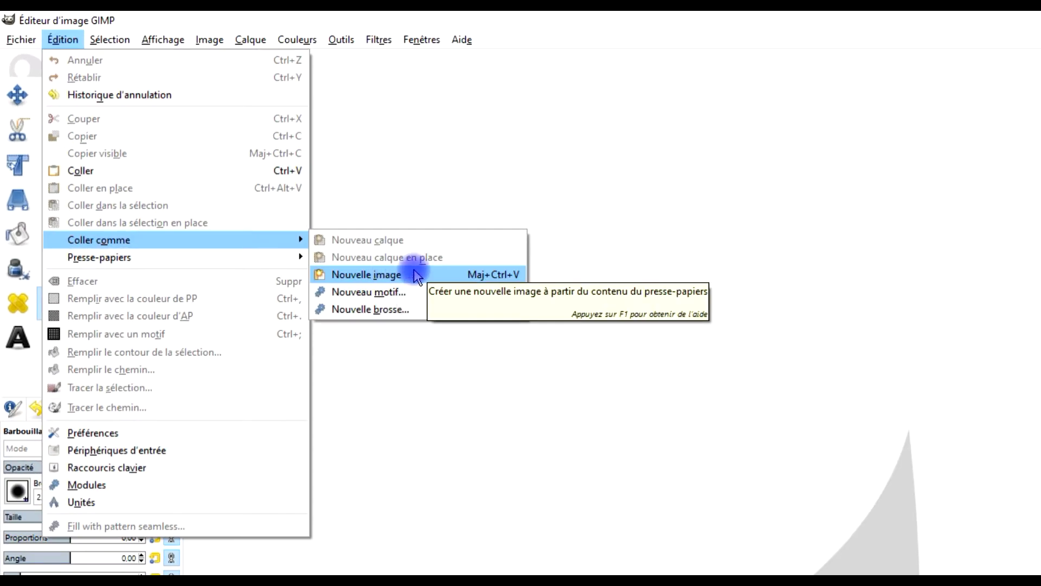
left_click(416, 275)
Step: Rename the pasted desert photo layer as "plan principal #0"
double_click(906, 106)
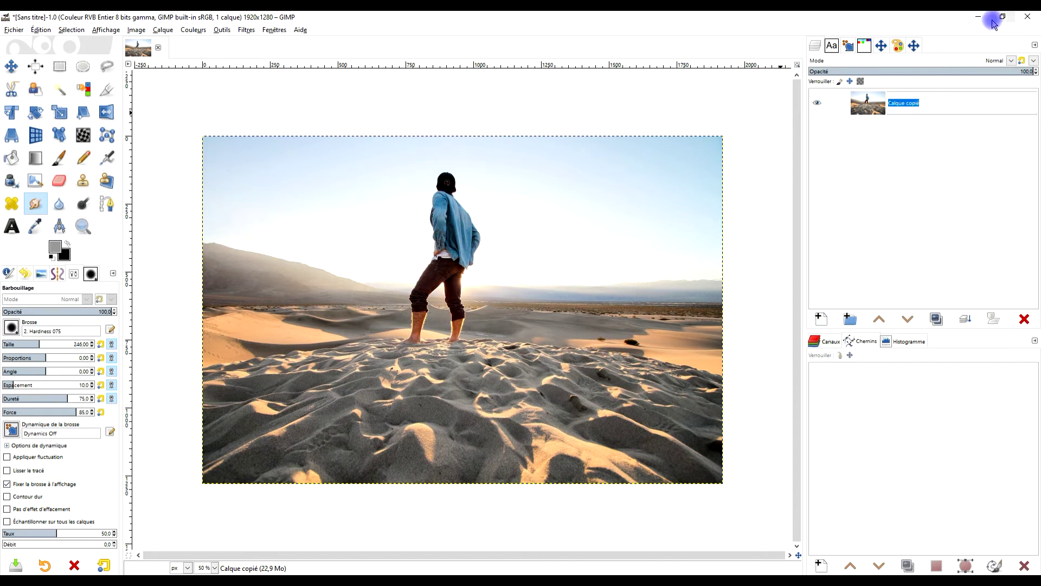
key("Caps_Lock")
type("#0")
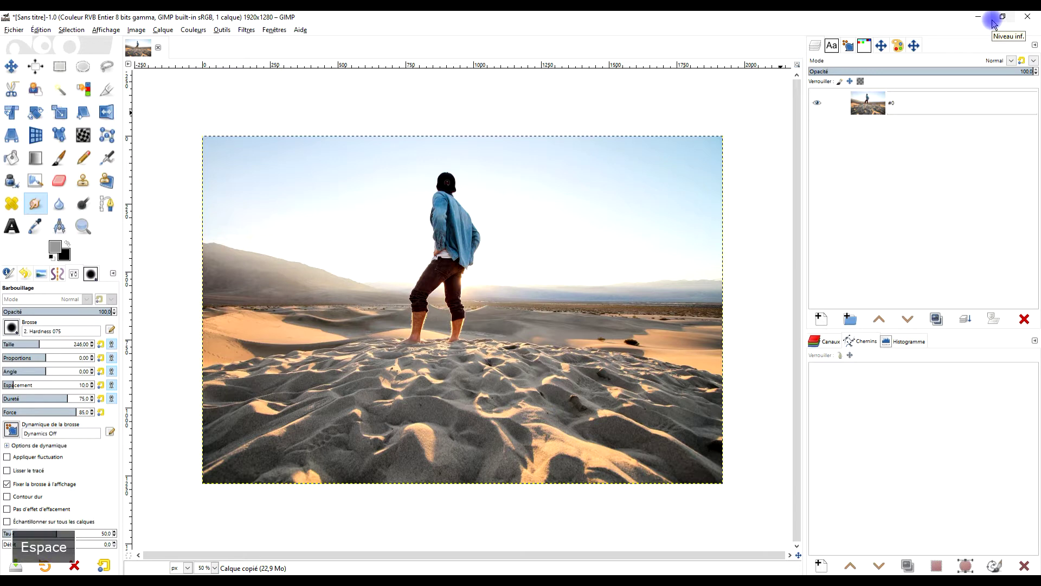
key("Home")
key("a")
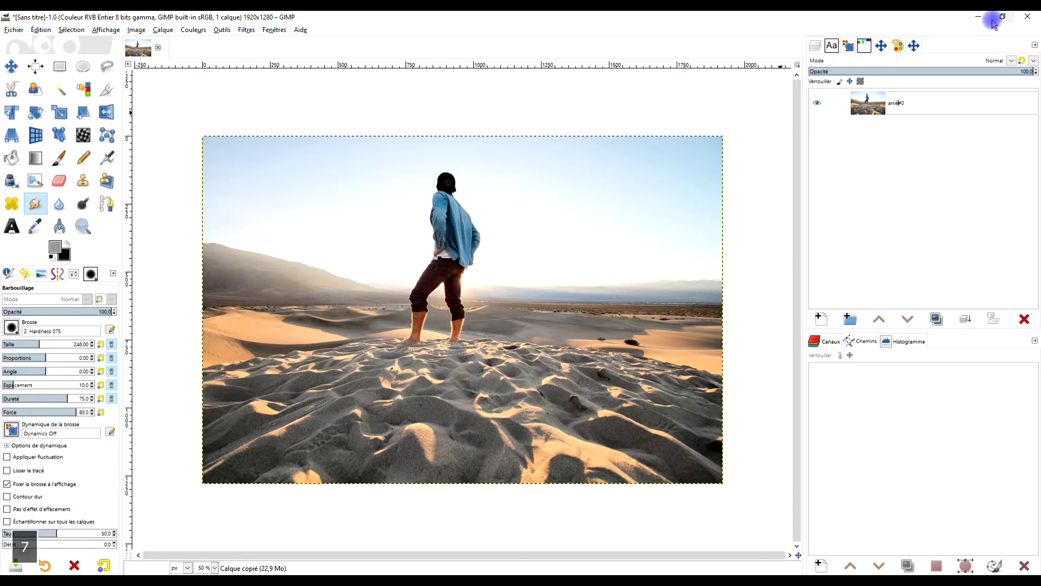
type("rriè")
key("BackSpace")
key("BackSpace")
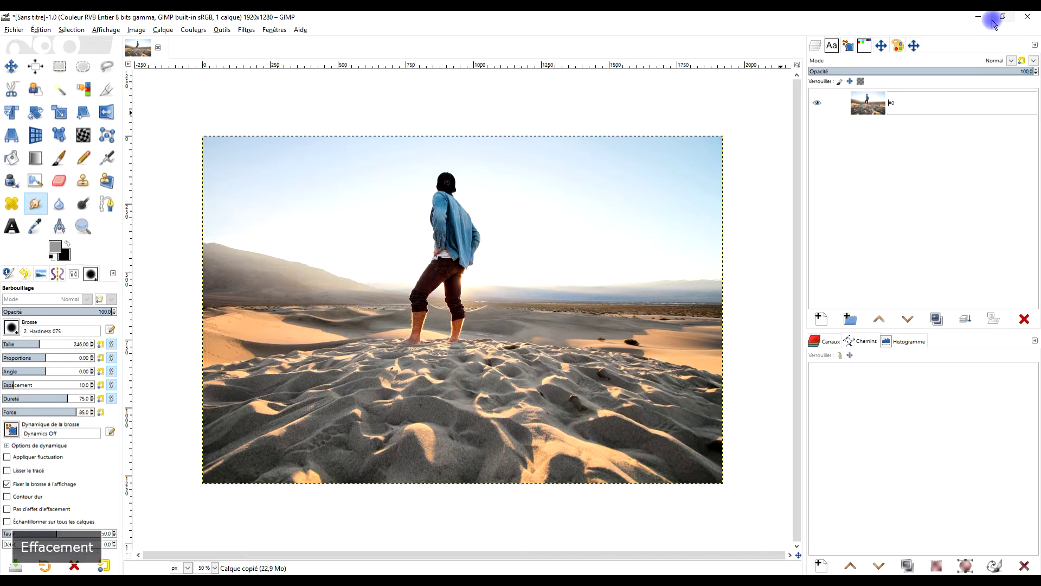
type("plan pr")
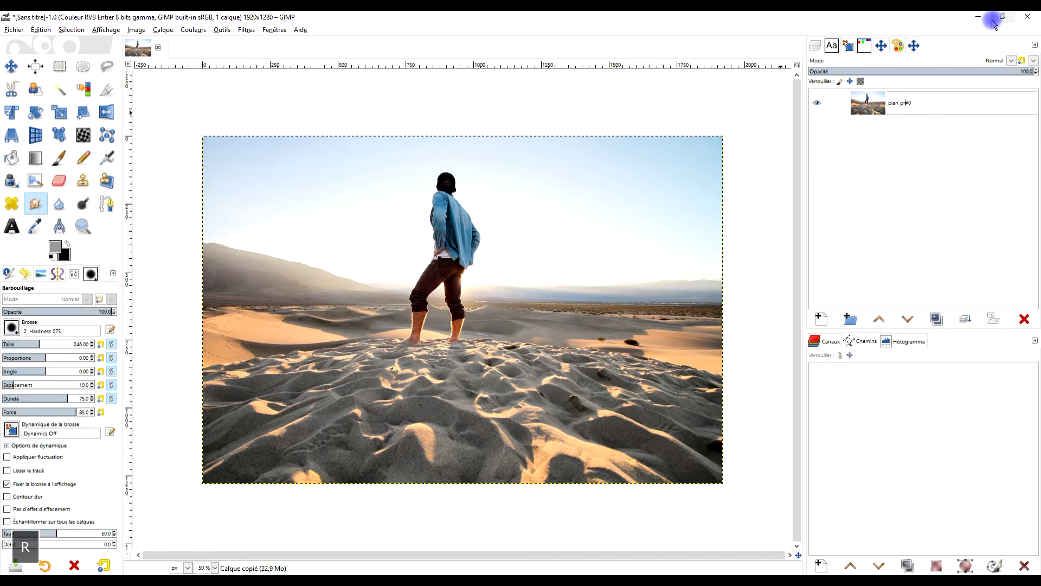
type("incipale")
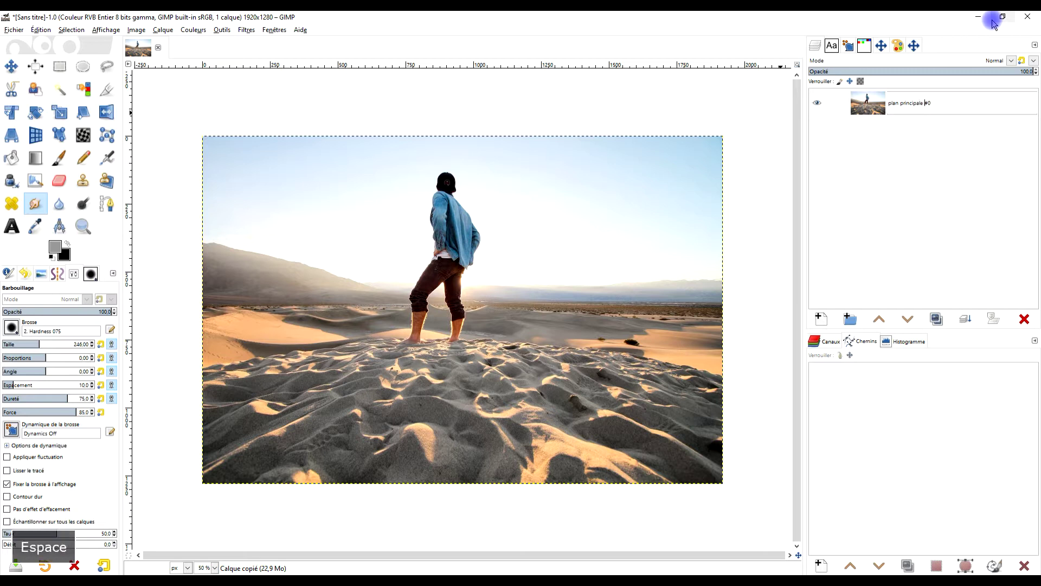
key("BackSpace")
key("BackSpace")
key("Return")
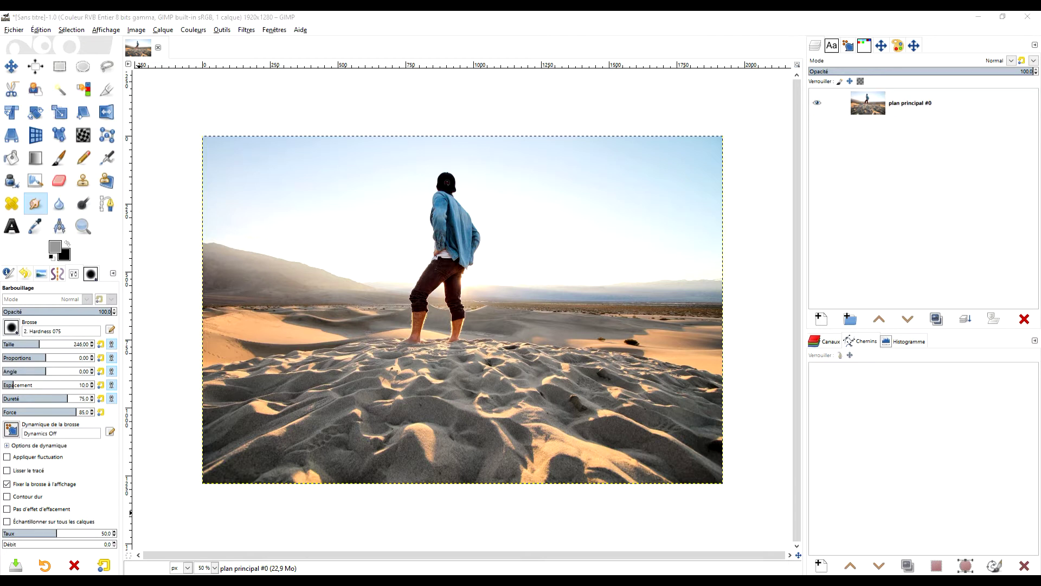
Step: Return to the browser and close the page showing the full-size desert image
key("Left")
left_click(673, 255)
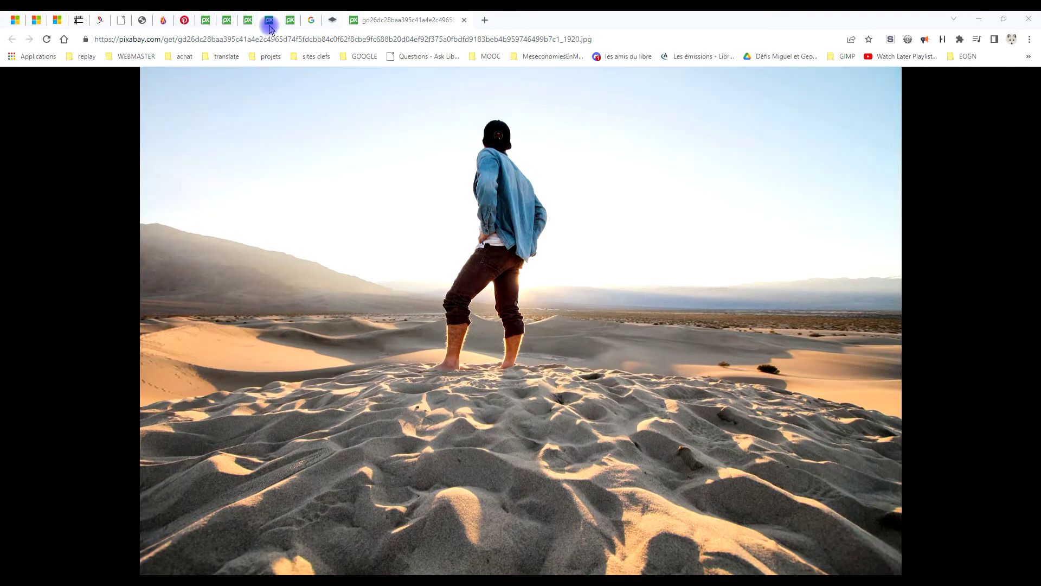
mouse_move(206, 24)
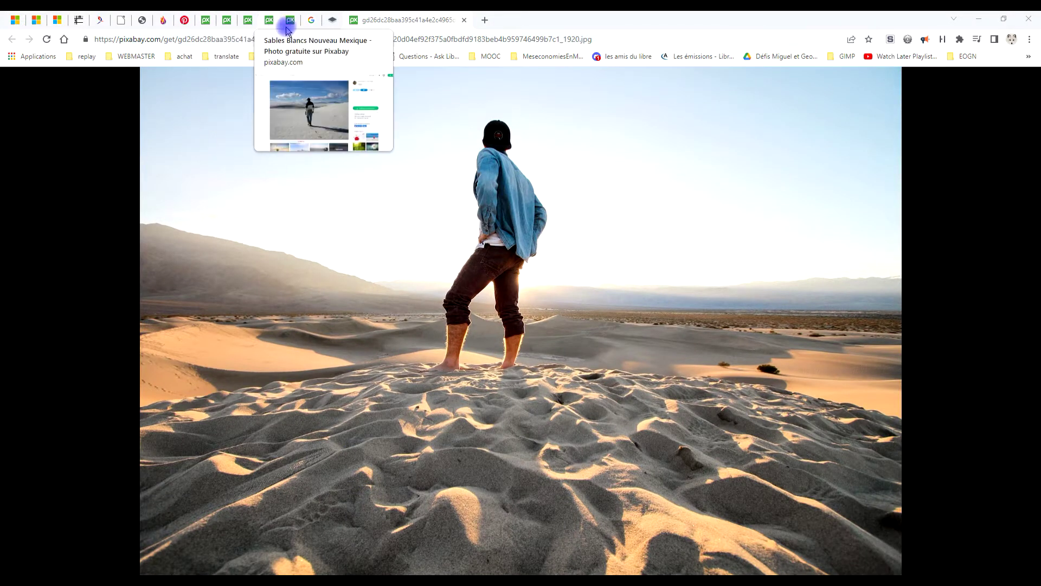
left_click(463, 21)
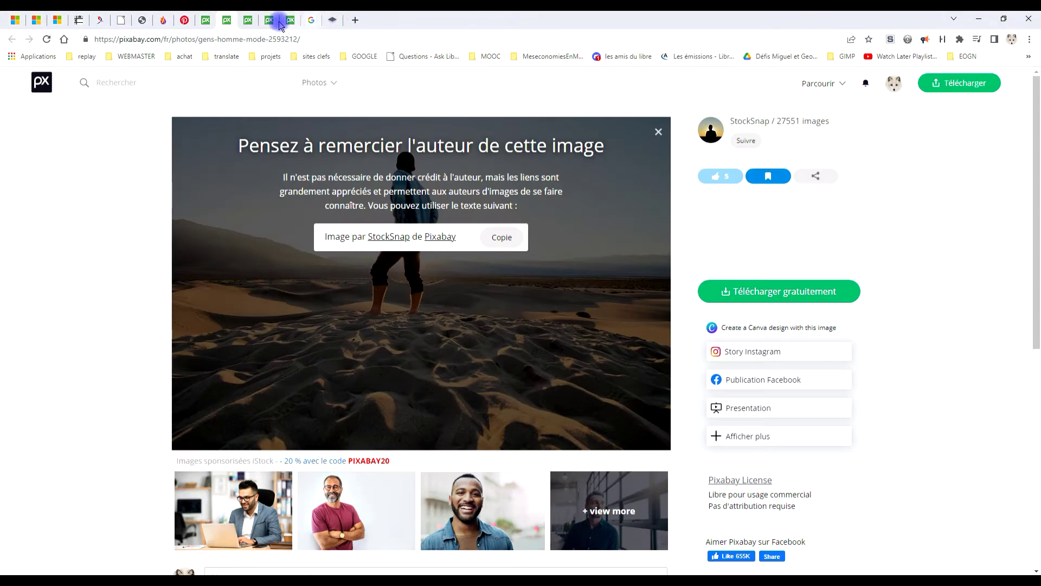
Step: Open the 1920×1280 version of the Milky Way photo on Pixabay and copy the image
left_click(247, 20)
left_click(762, 187)
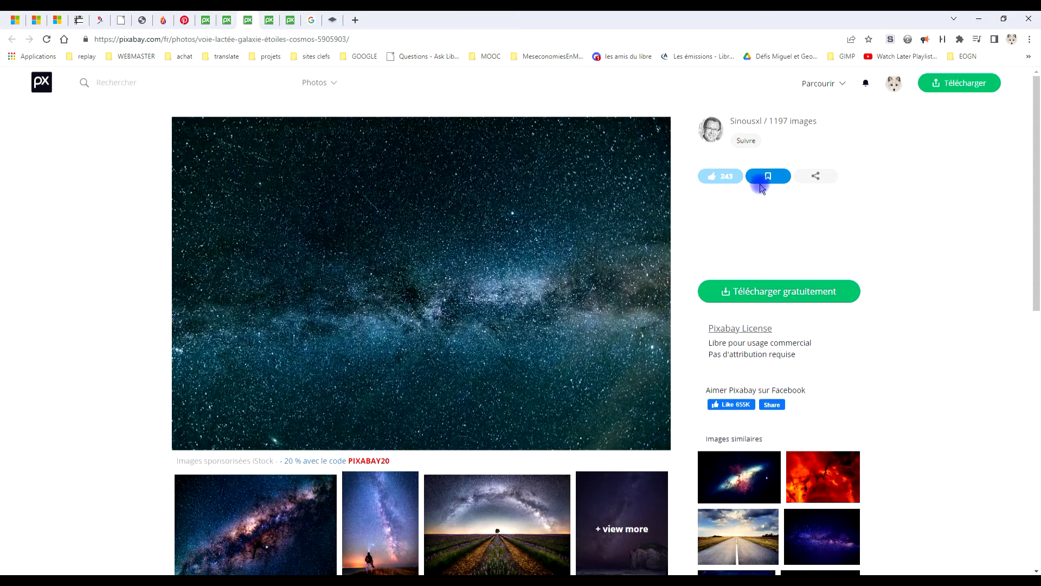
left_click(780, 298)
left_click(801, 400)
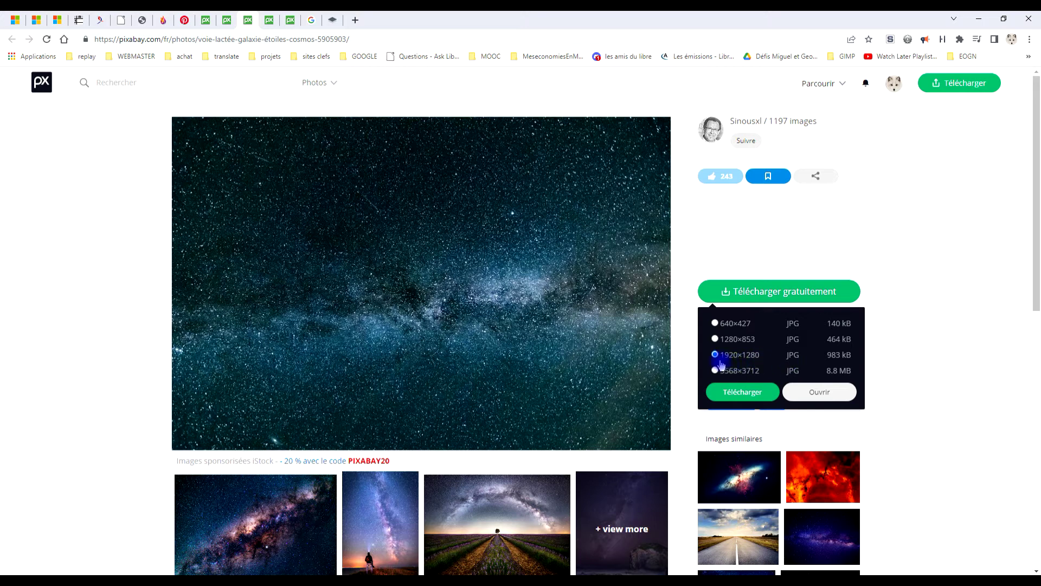
left_click(813, 392)
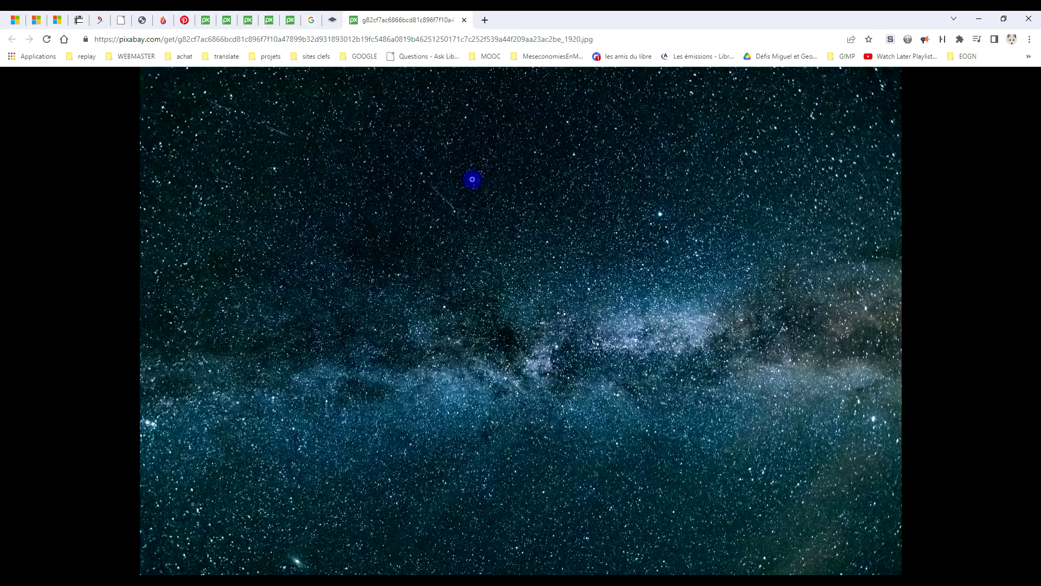
right_click(474, 183)
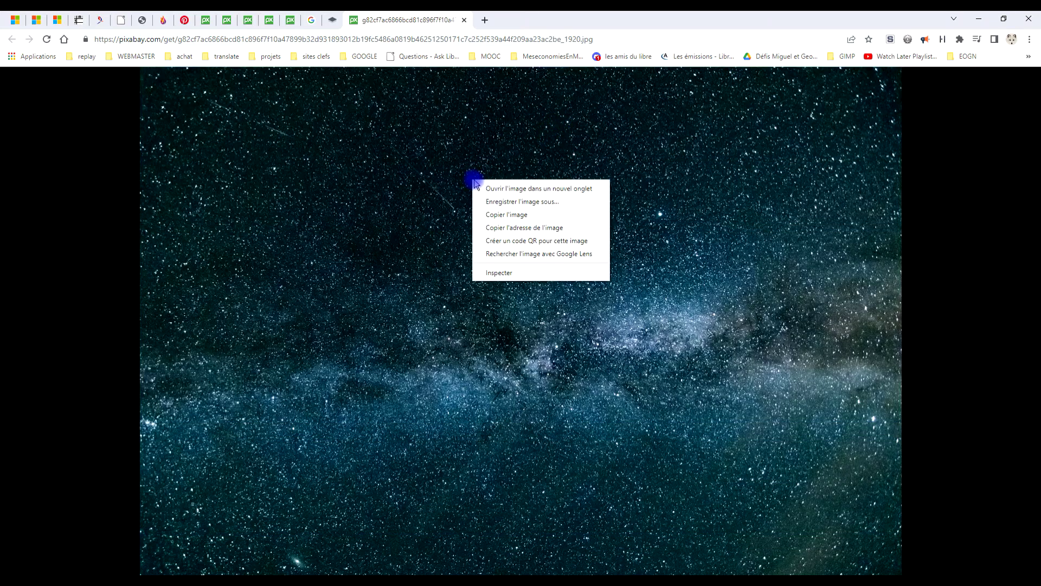
left_click(507, 215)
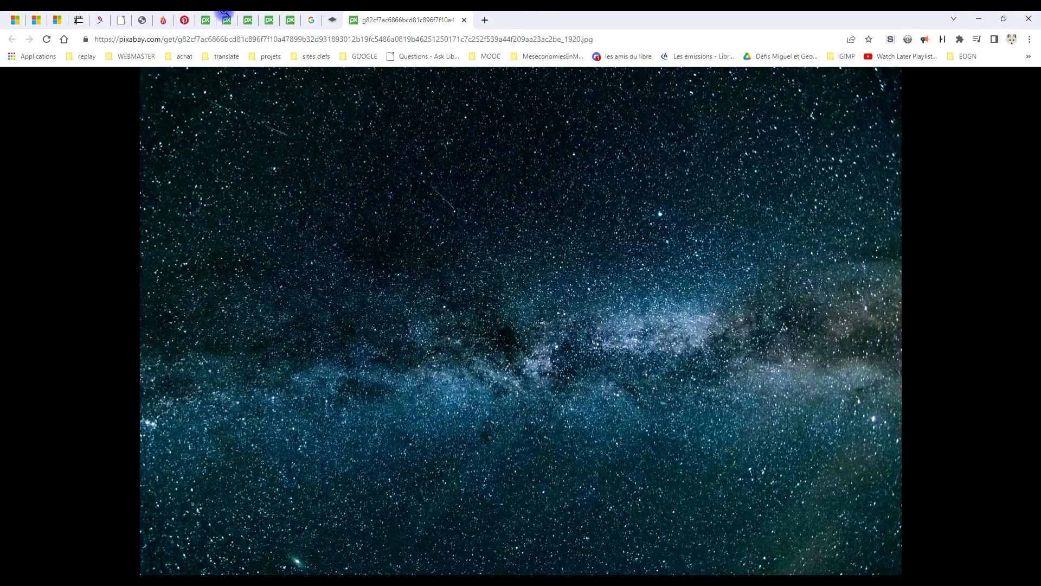
Step: Switch to GIMP and paste the copied Milky Way photo as a new layer in the desert image
left_click(267, 26)
left_click(244, 26)
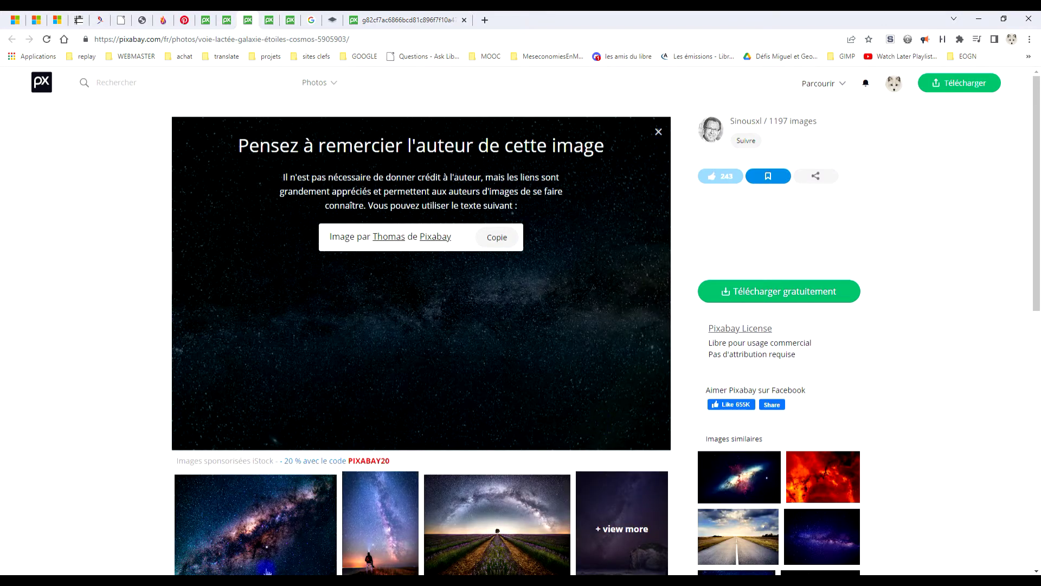
mouse_move(332, 581)
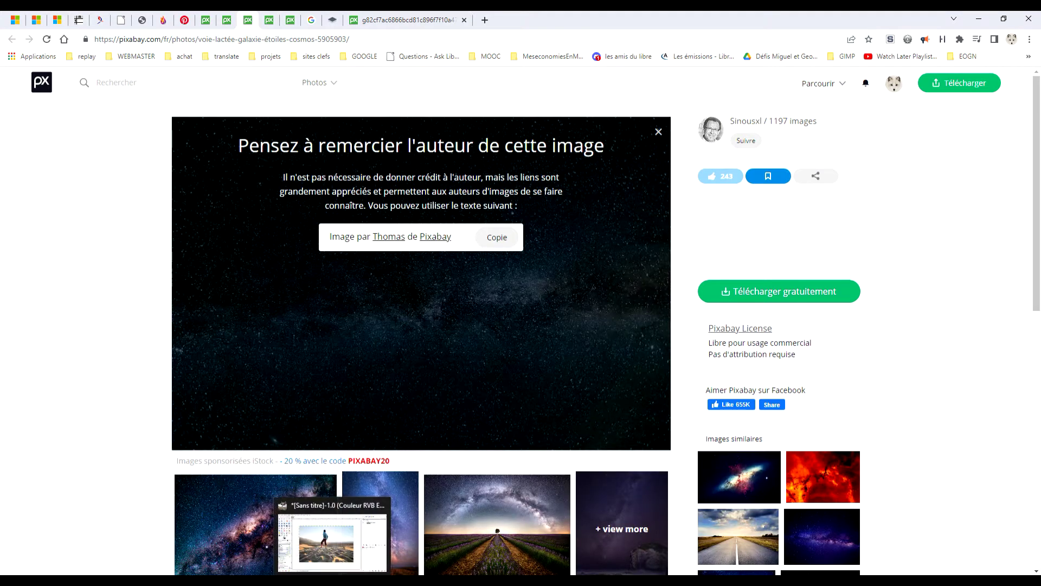
left_click(332, 542)
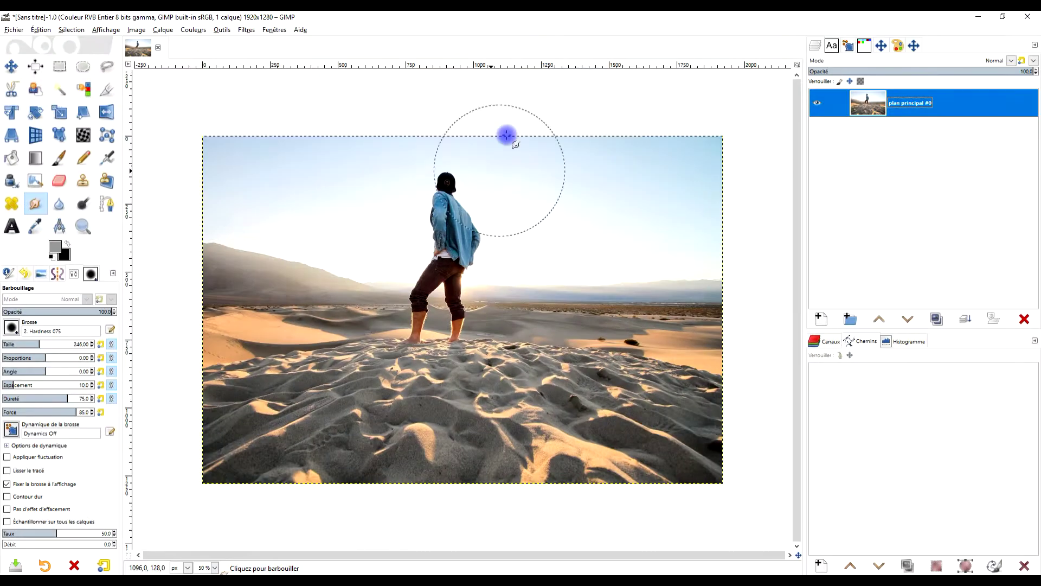
left_click(39, 28)
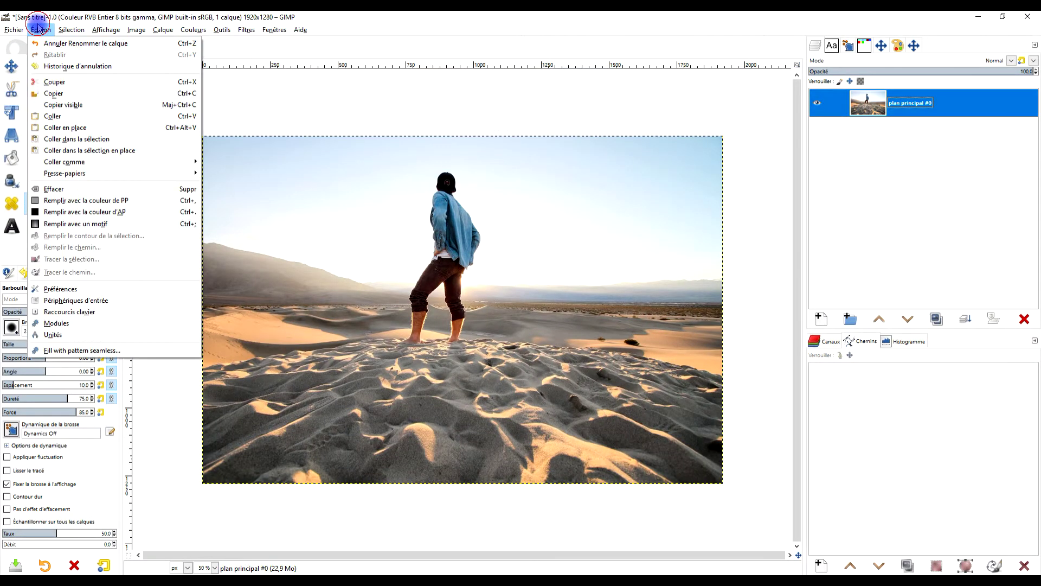
mouse_move(84, 159)
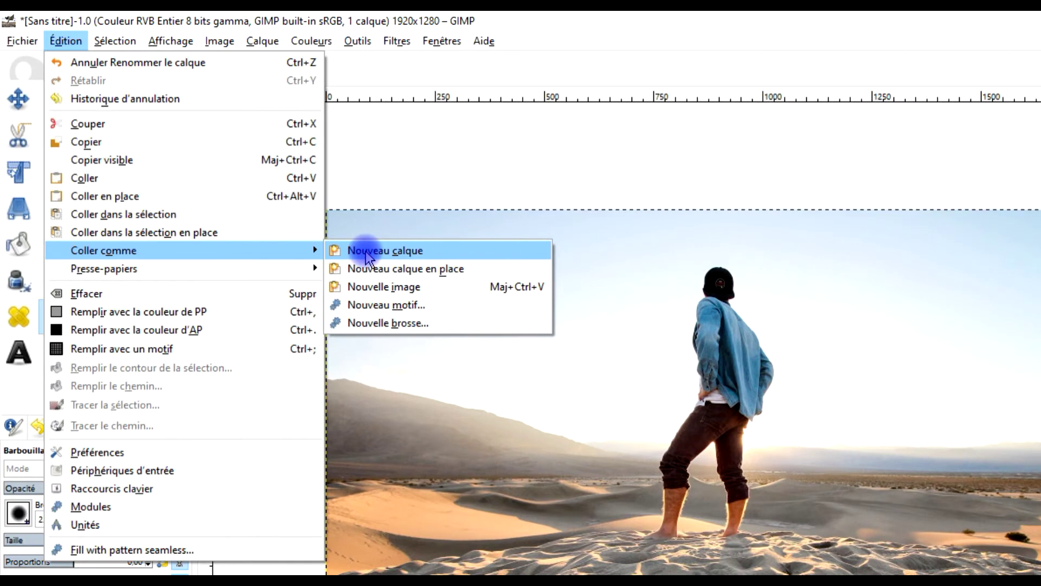
left_click(366, 251)
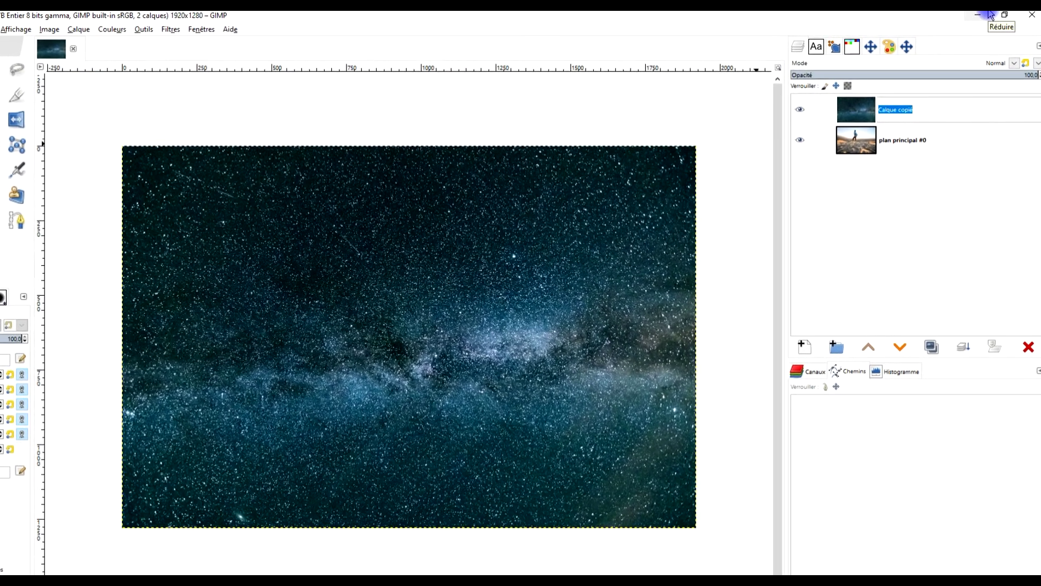
Step: Rename the pasted Milky Way layer as "ciel étoilé #0"
type("ciel étoilé")
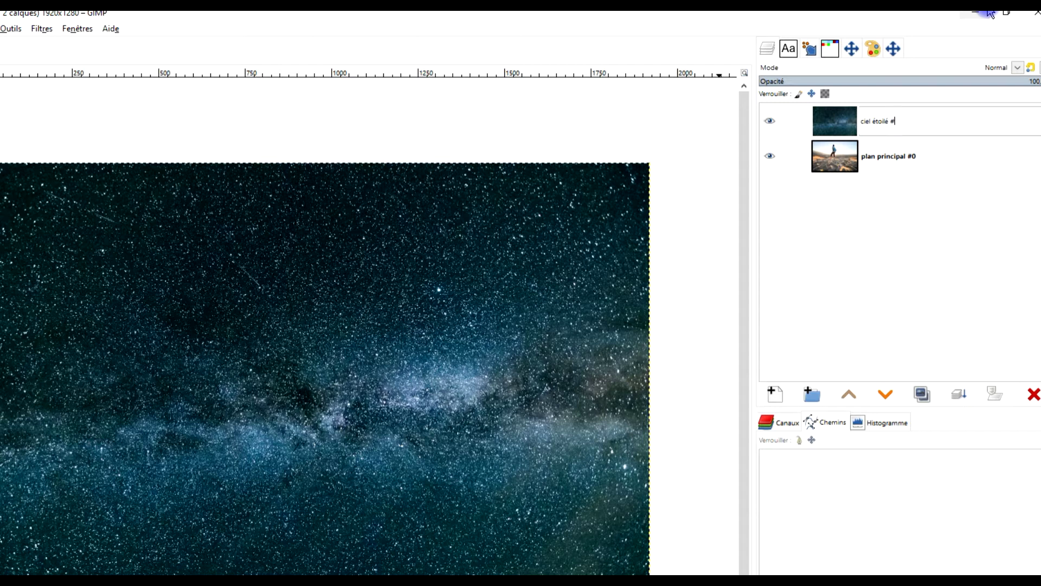
type(" #0")
key("Return")
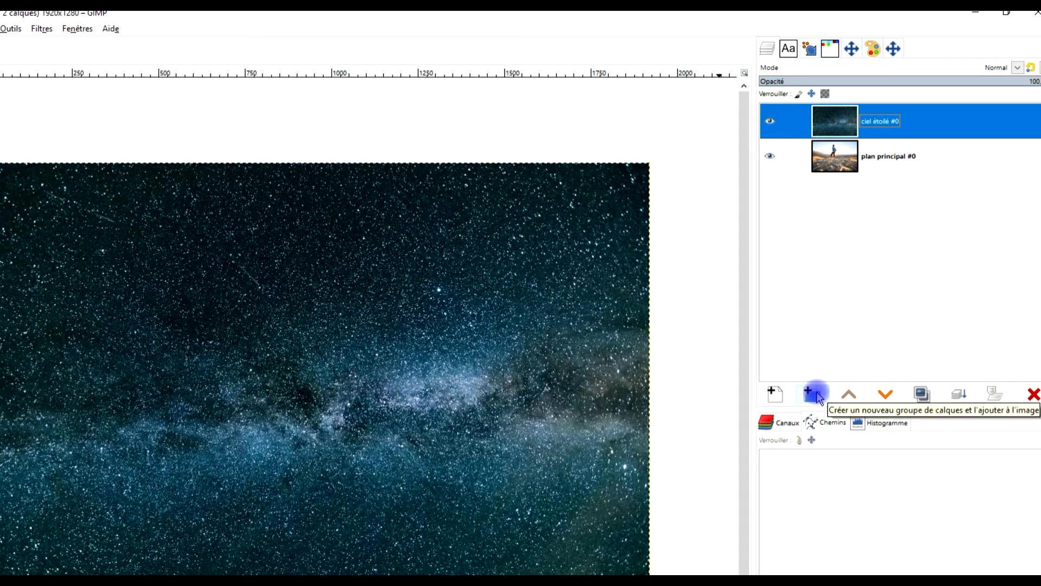
Step: Create a new layer group above the starry sky layer and name it "CIEL"
left_click(817, 398)
double_click(876, 121)
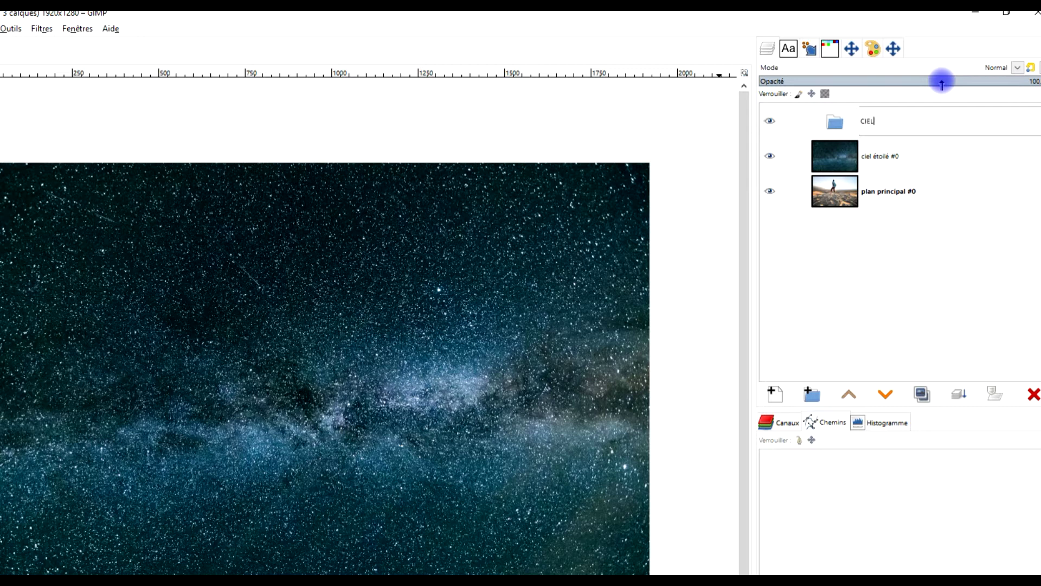
key("Return")
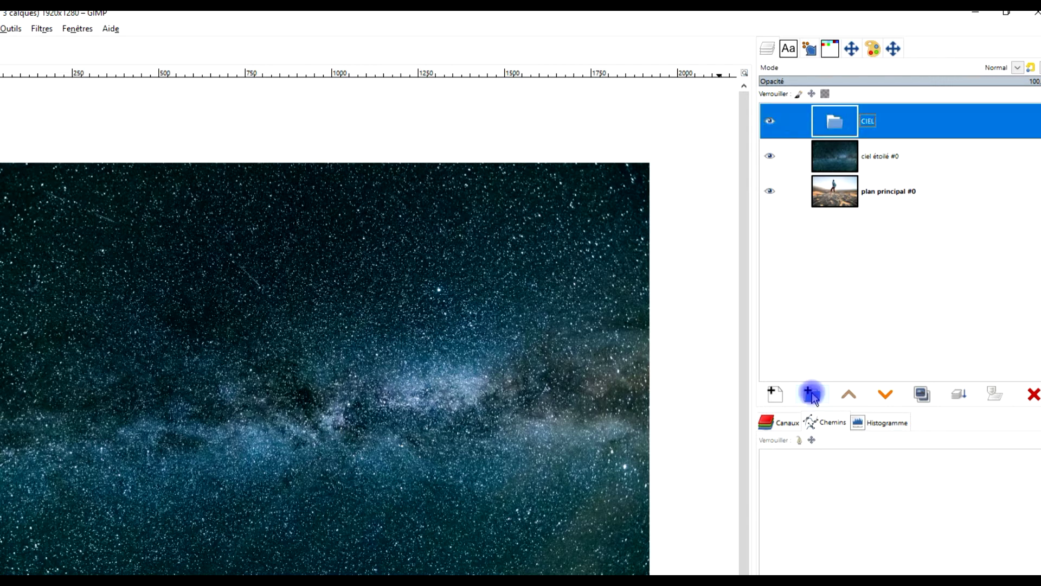
Step: Create a second layer group above the CIEL group and name it "SCENE"
left_click(813, 392)
left_click_drag(827, 146, 866, 140)
left_click(896, 161)
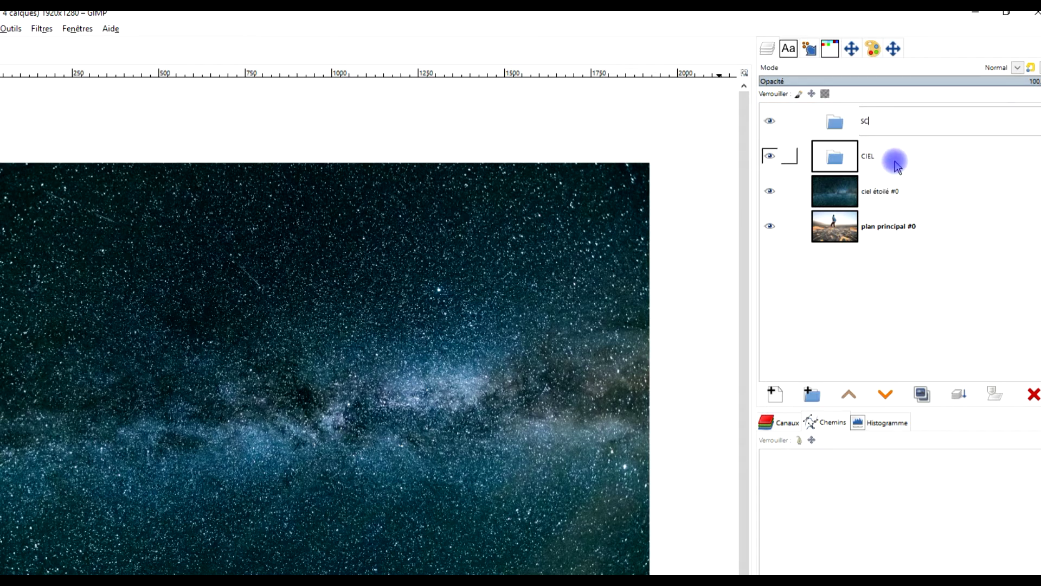
key("Return")
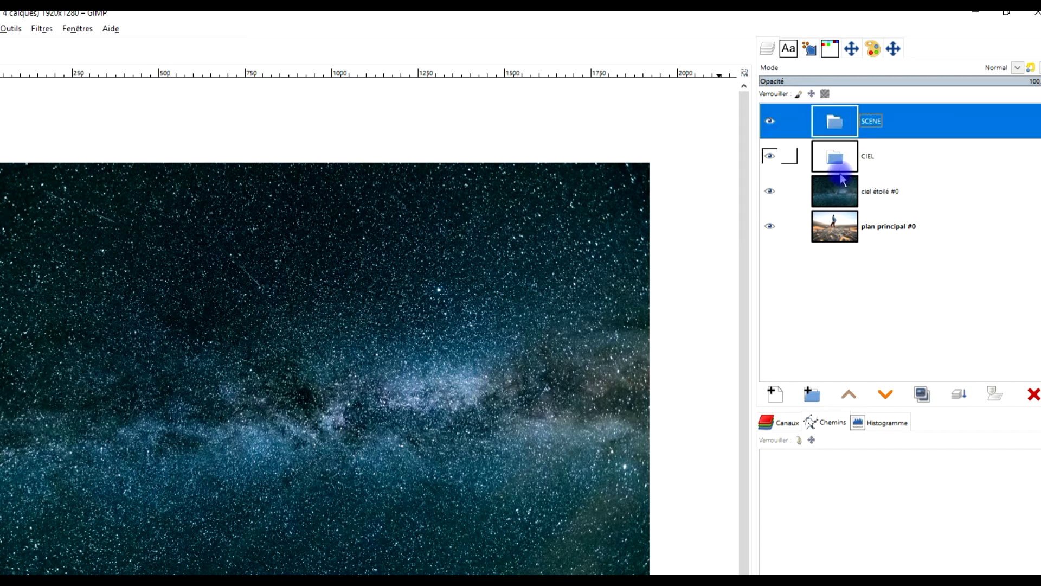
mouse_move(841, 121)
left_mouse_down()
mouse_move(848, 162)
mouse_move(838, 163)
mouse_move(849, 126)
left_mouse_up()
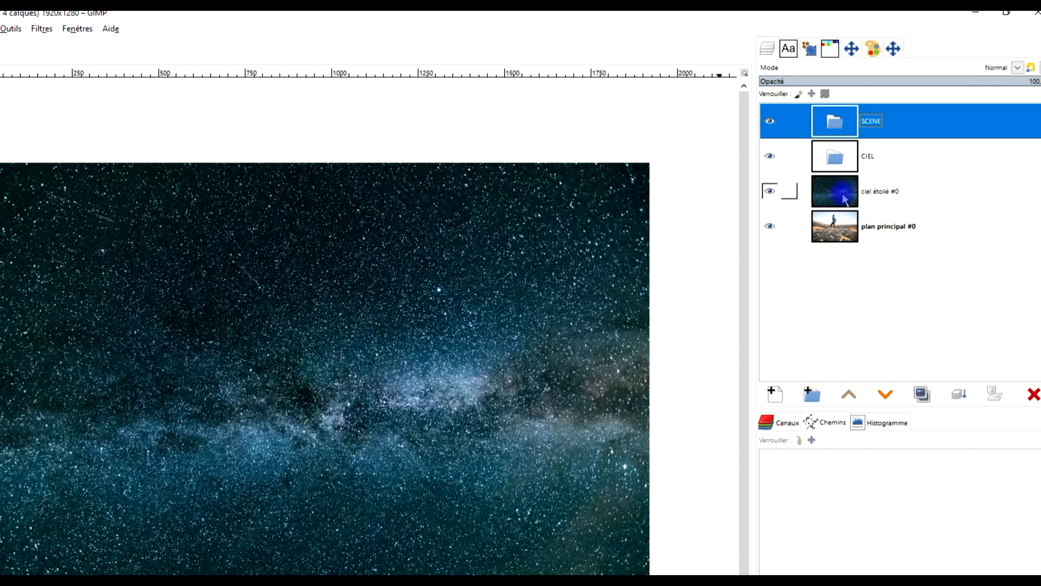
Step: Move the "ciel étoilé #0" layer into the CIEL group and the "plan principal #0" layer into the SCENE group
left_click_drag(842, 193, 854, 163)
left_click_drag(846, 222, 852, 122)
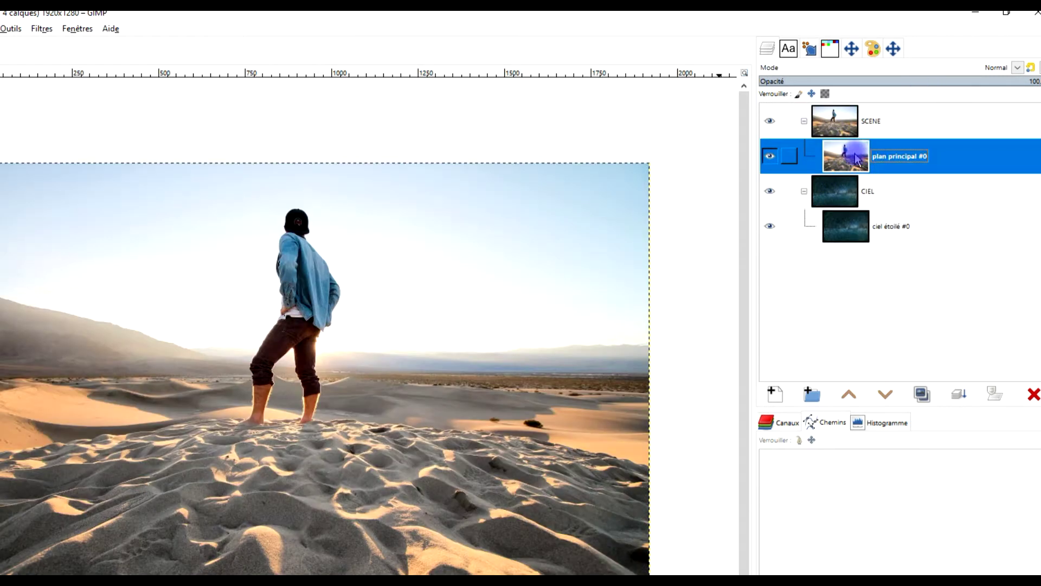
Step: Add a white layer mask to the "plan principal #0" layer
right_click(843, 166)
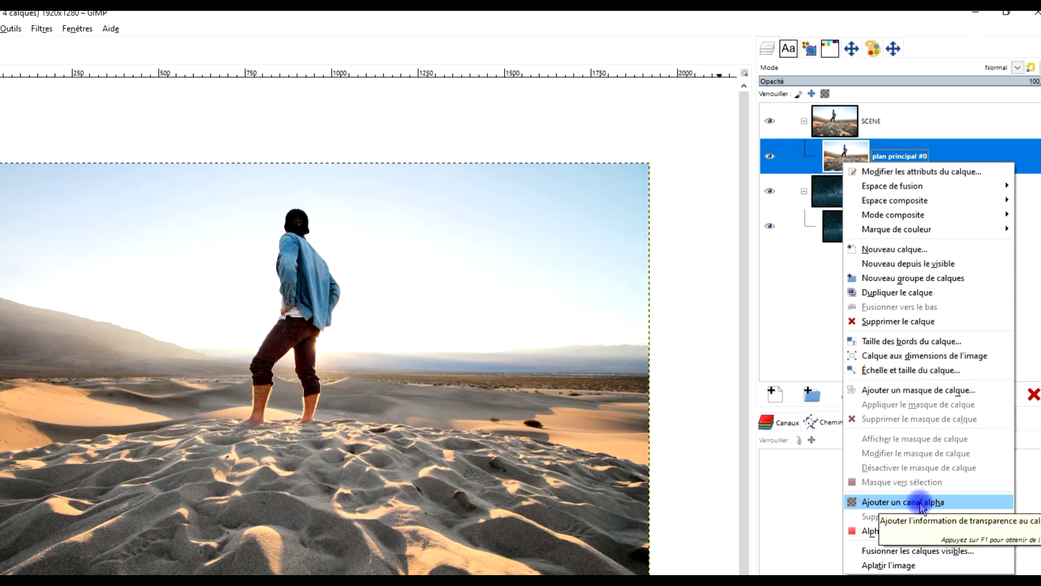
left_click(917, 391)
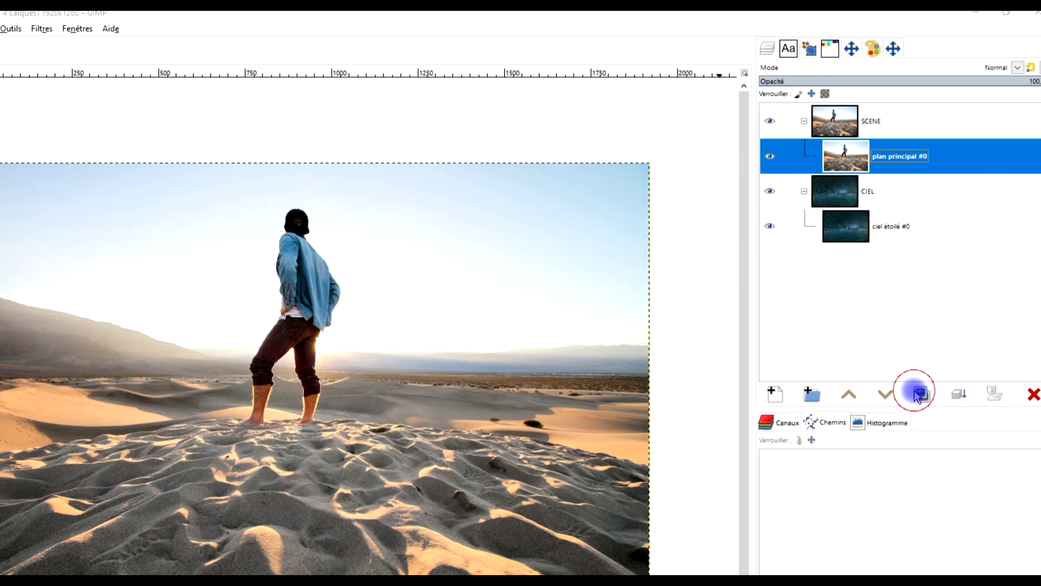
left_click(916, 511)
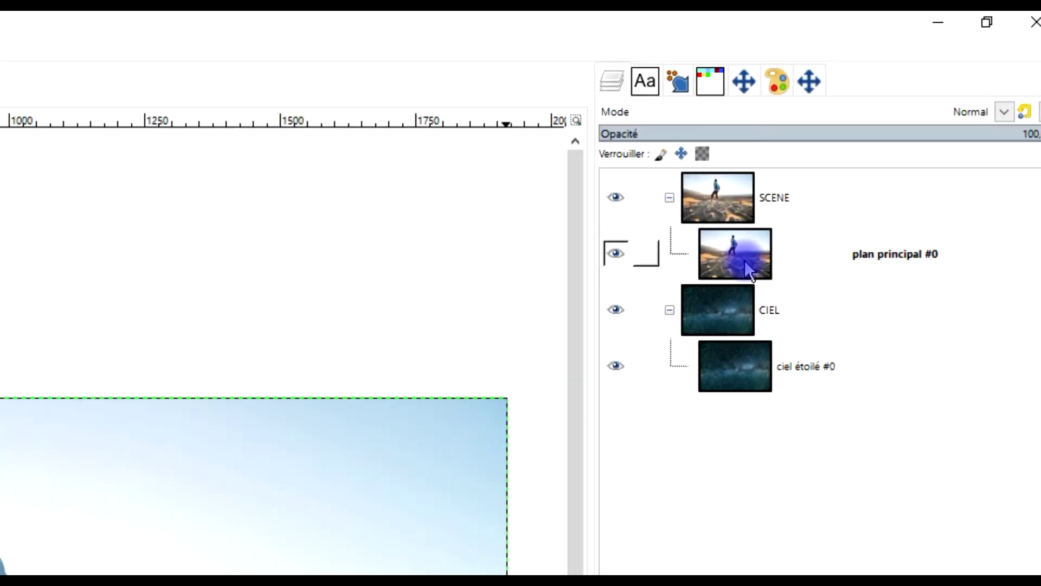
Step: Select the desert photo's sky on the layer image with Fuzzy Select, adding the unselected upper corners to the selection
left_click(884, 138)
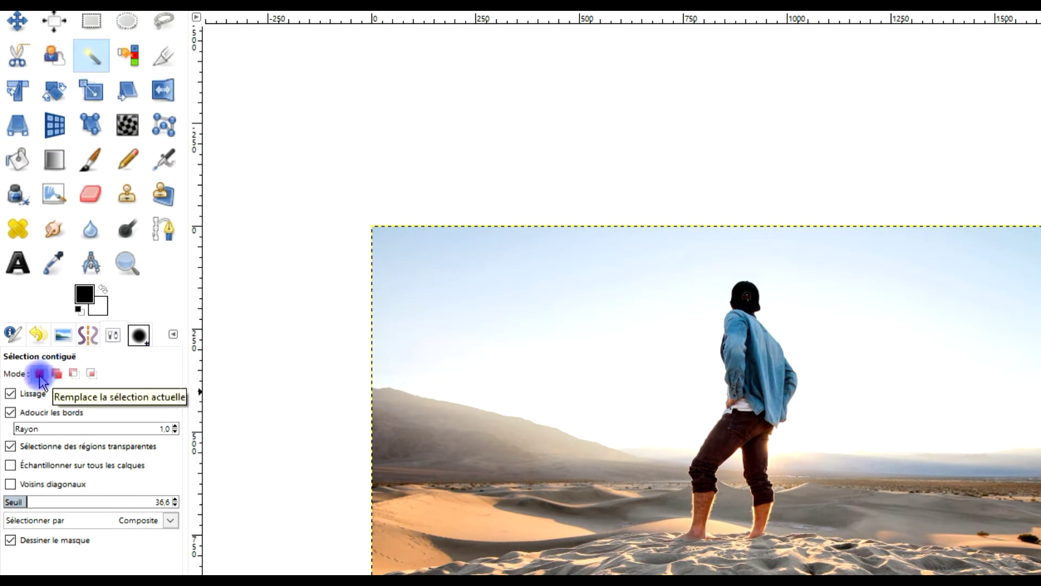
left_click(639, 265)
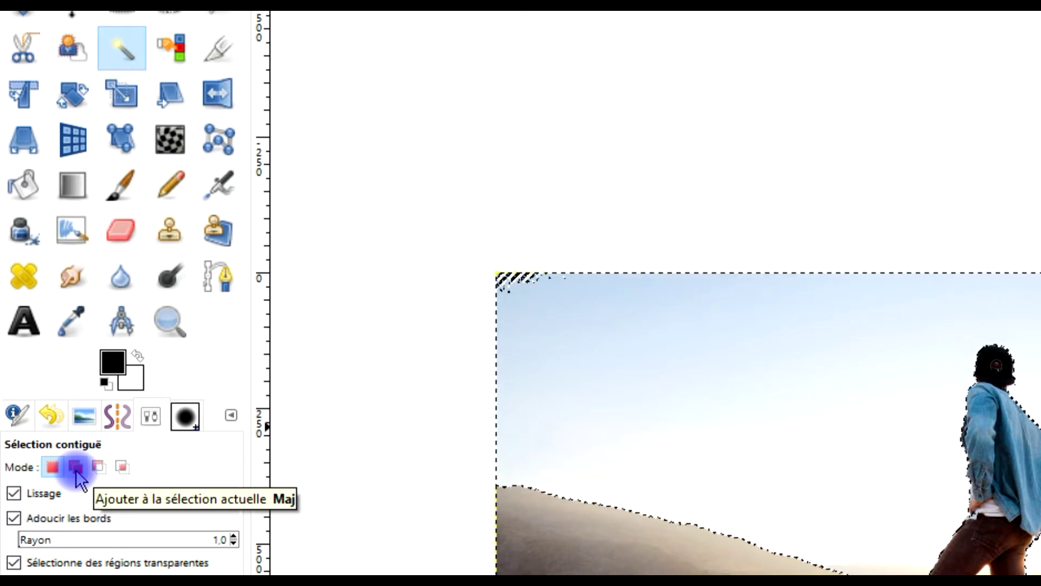
left_click(76, 467)
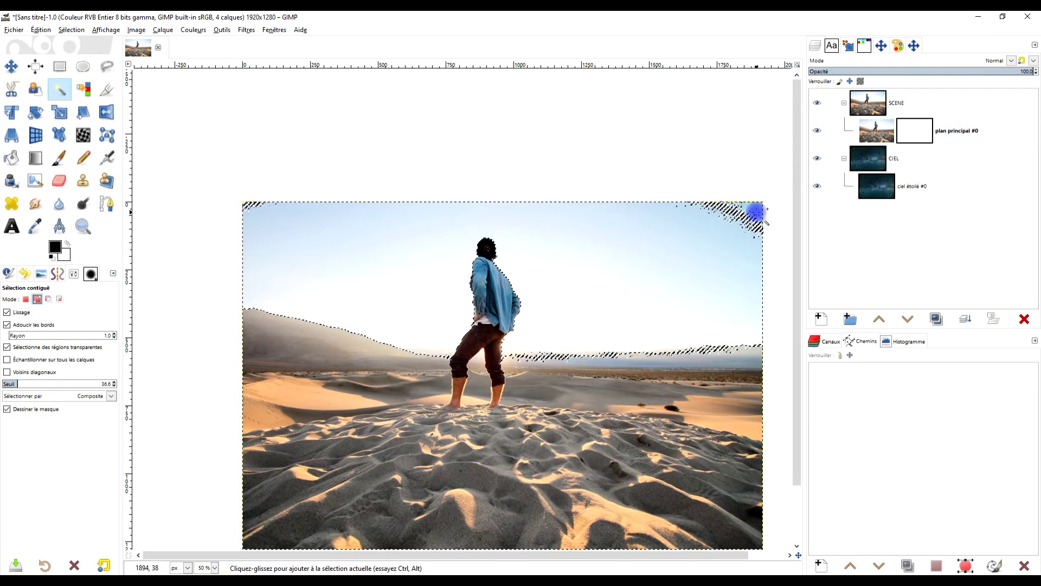
left_click_drag(1010, 237, 1011, 237)
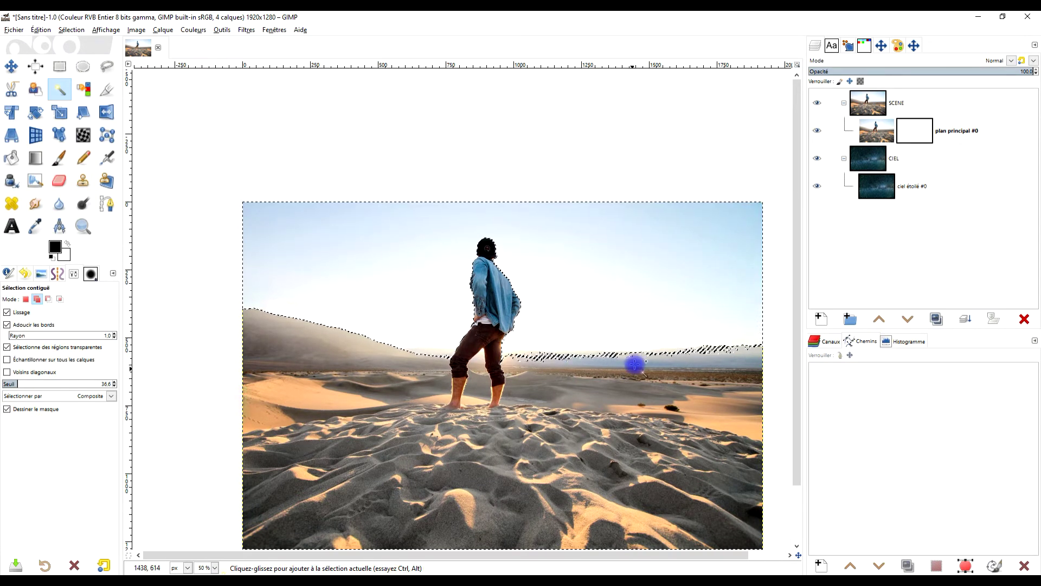
Step: Fill the selected sky area with black on the "plan principal #0" layer mask and clear the selection
scroll(635, 365, "up", 2)
scroll(660, 354, "down", 3)
scroll(627, 330, "up", 2)
scroll(627, 326, "down", 1)
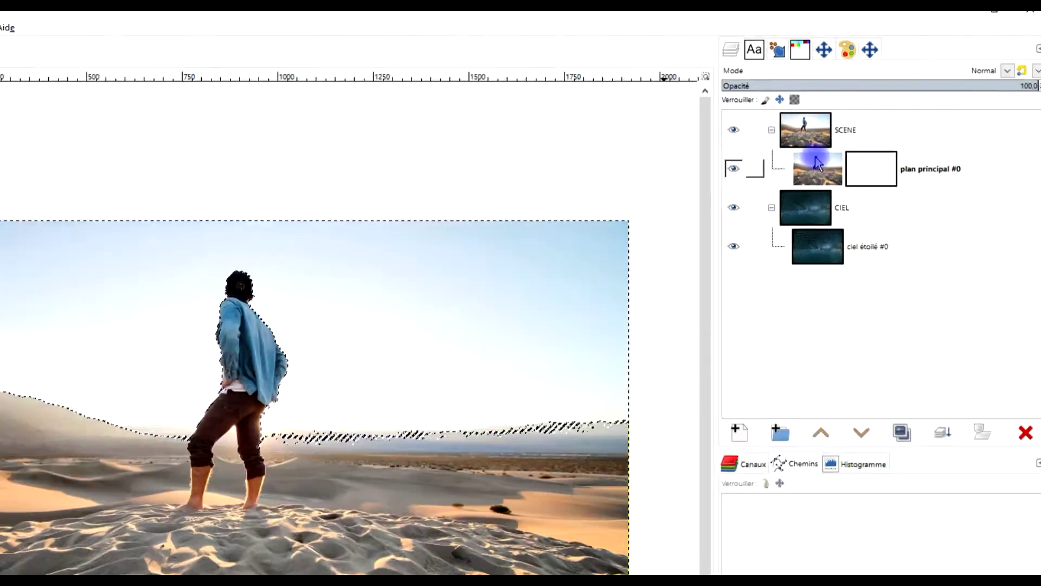
left_click(911, 132)
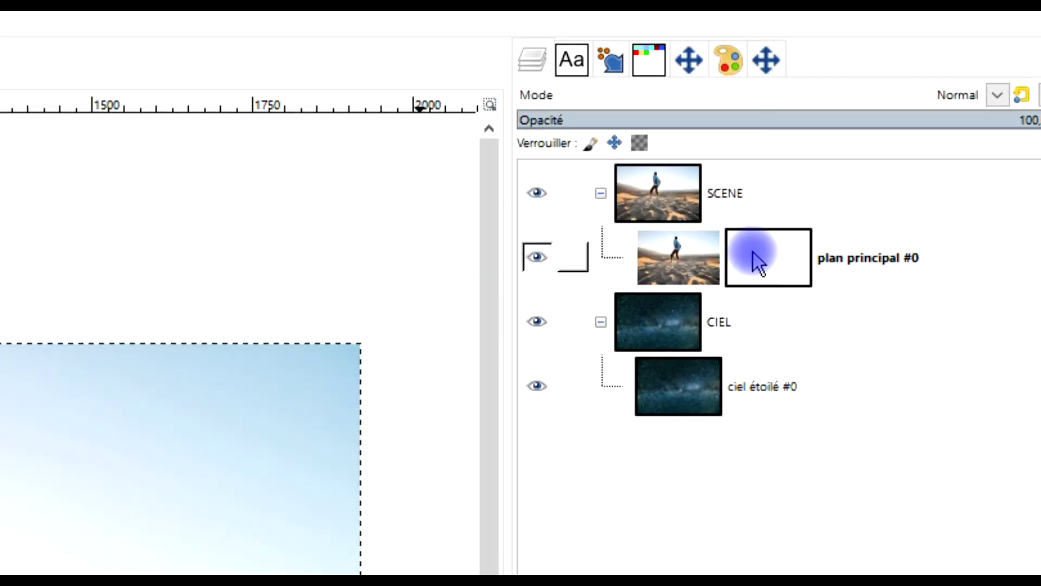
left_click(757, 261)
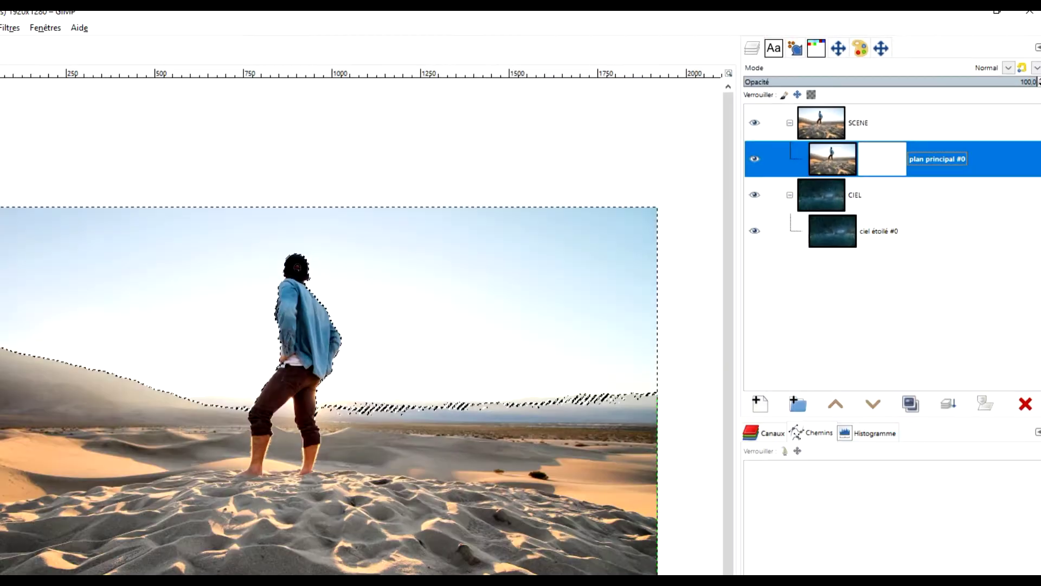
left_click(54, 249)
left_click_drag(55, 251, 339, 193)
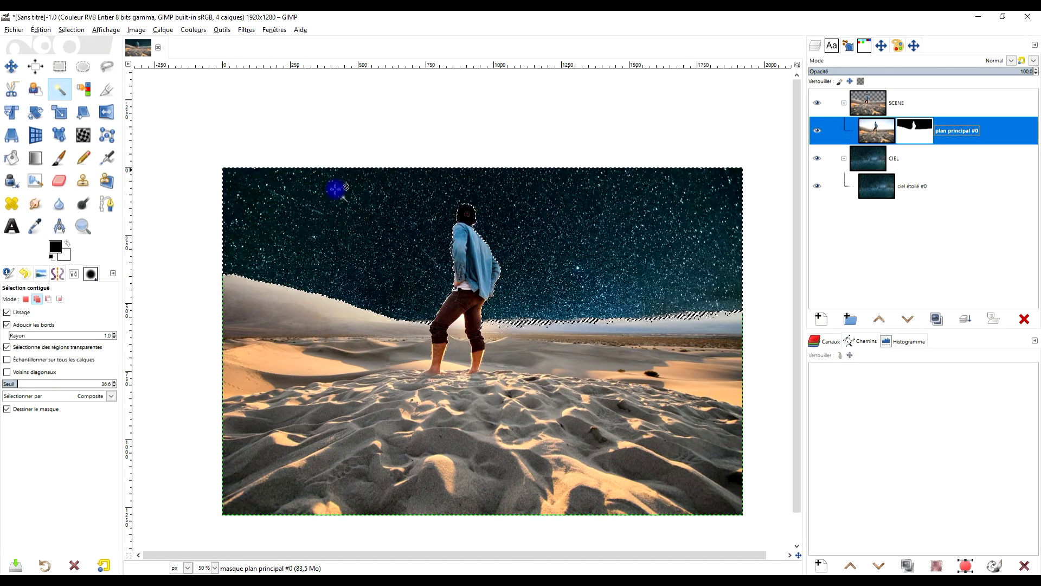
left_click(72, 26)
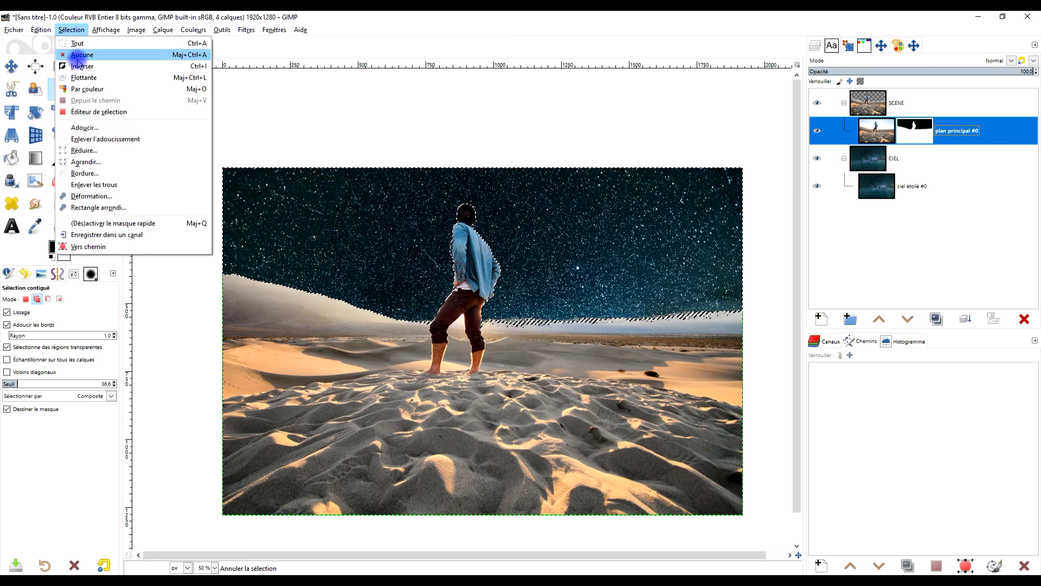
left_click(82, 54)
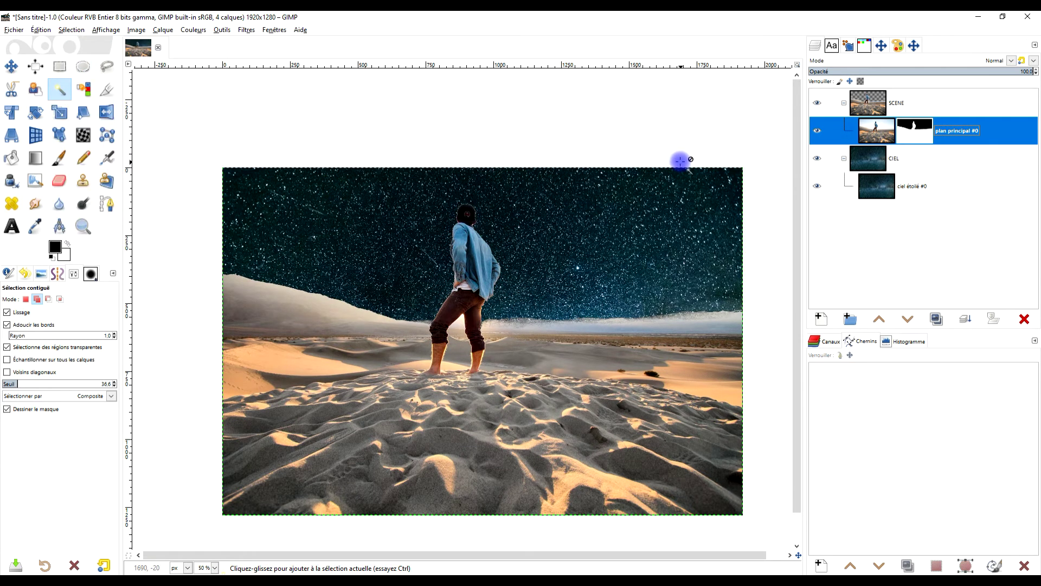
Step: Paint white on the mask over the speckled haze above the horizon, using the Paintbrush at size 86
scroll(697, 341, "up", 3)
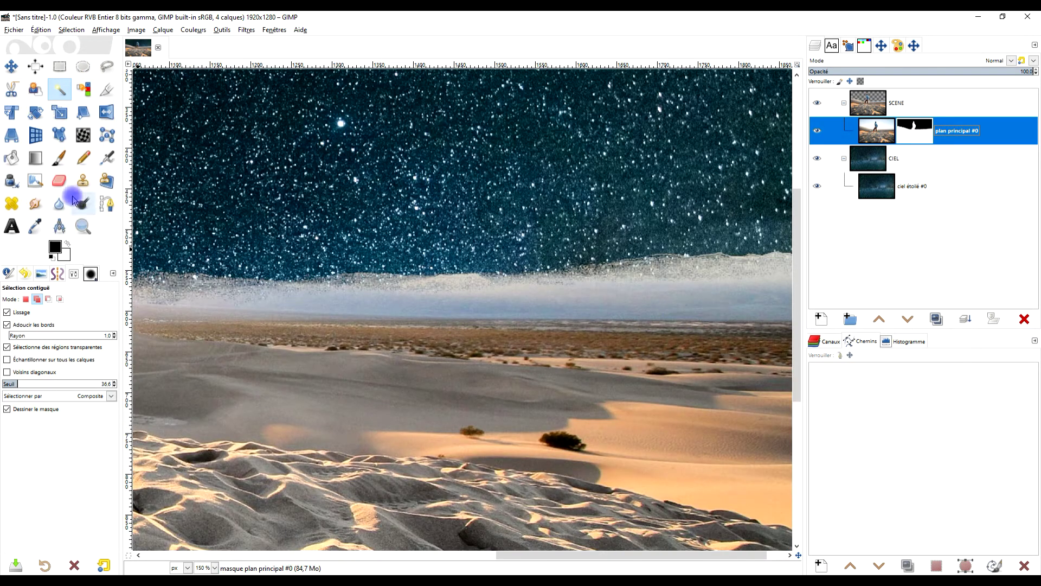
left_click(58, 159)
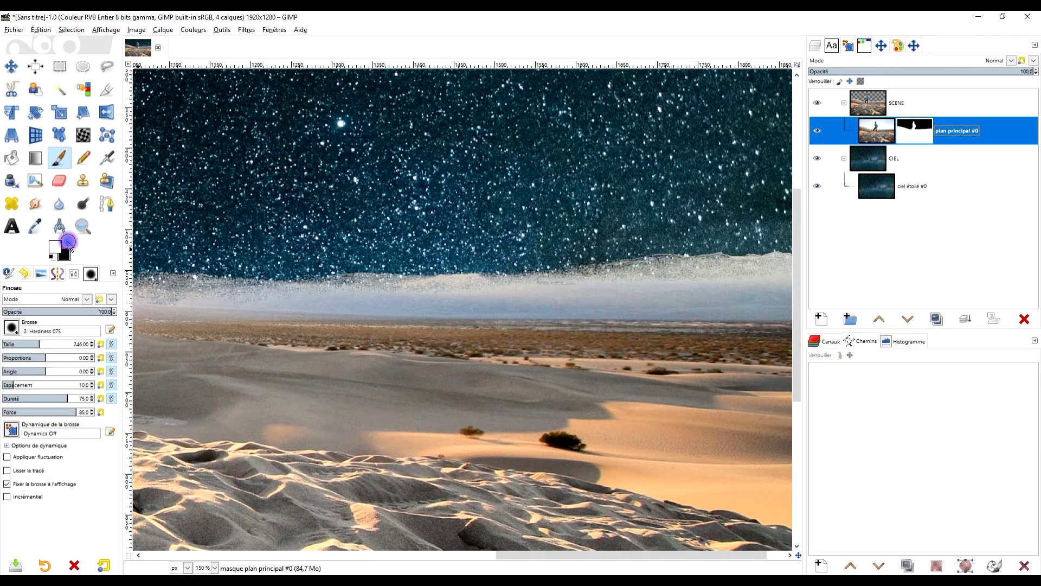
left_click_drag(58, 252, 110, 353)
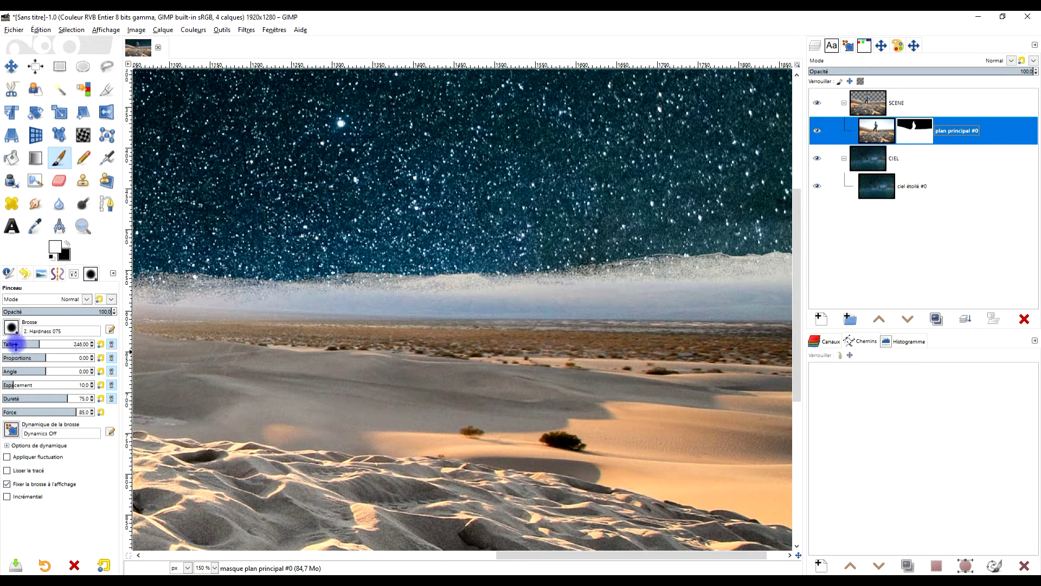
left_click_drag(17, 345, 14, 345)
mouse_move(170, 318)
left_mouse_down()
mouse_move(155, 293)
mouse_move(586, 298)
mouse_move(746, 284)
mouse_move(585, 285)
mouse_move(766, 285)
mouse_move(734, 279)
mouse_move(788, 270)
mouse_move(629, 271)
left_mouse_up()
Step: Switch to the "2. Hardness 050" brush and paint the mask white along the distant ridge up to the image's right edge
left_click(12, 326)
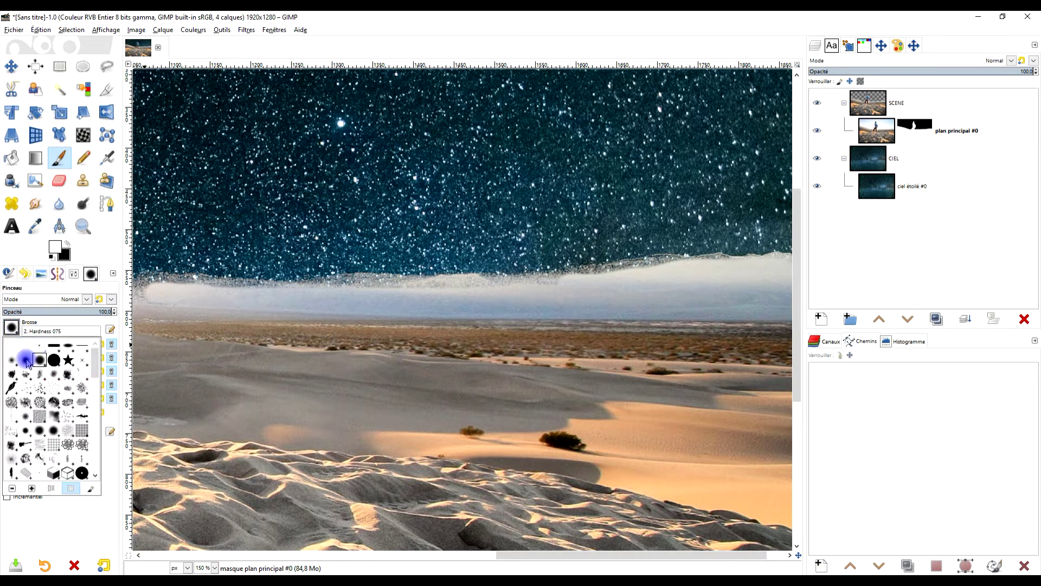
left_click(26, 362)
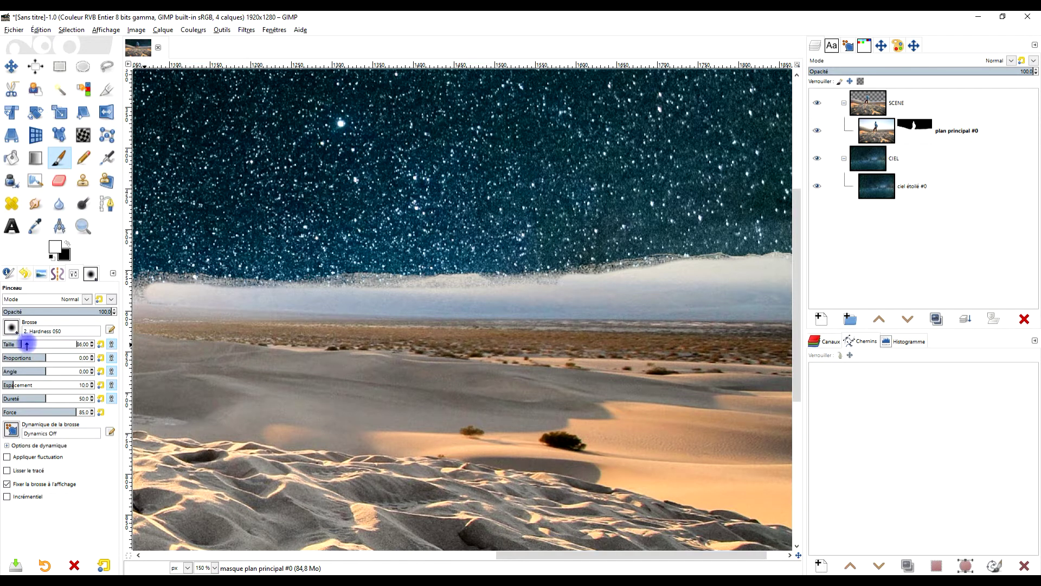
scroll(215, 308, "left", 5)
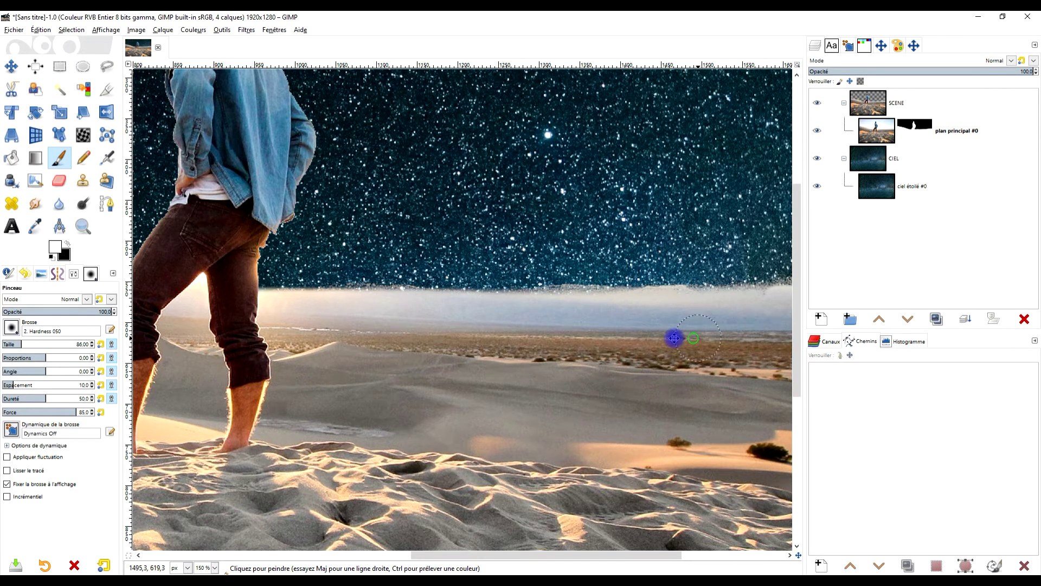
scroll(674, 337, "right", 5)
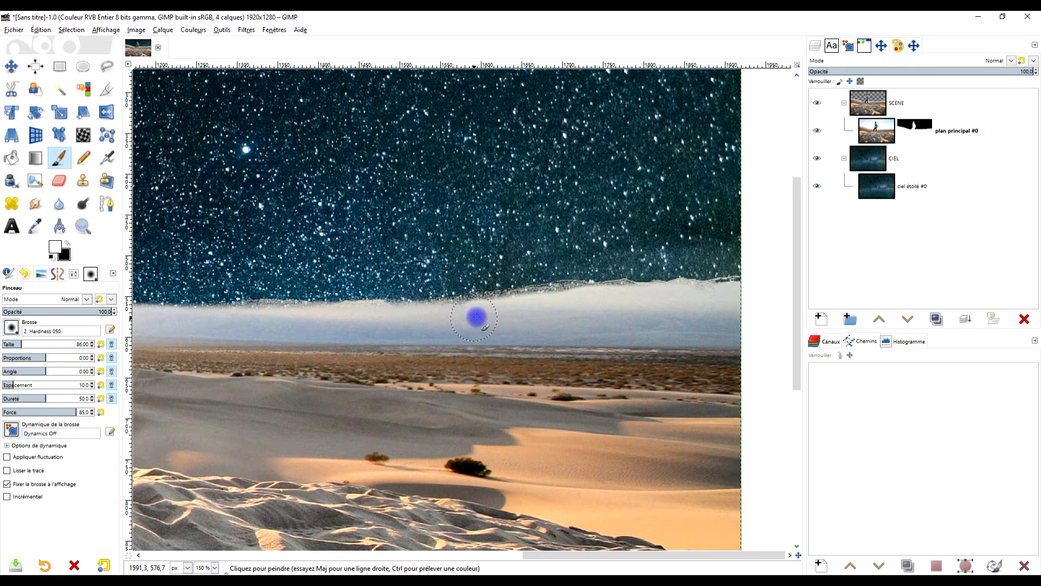
mouse_move(504, 313)
left_mouse_down()
mouse_move(569, 296)
mouse_move(738, 296)
left_mouse_up()
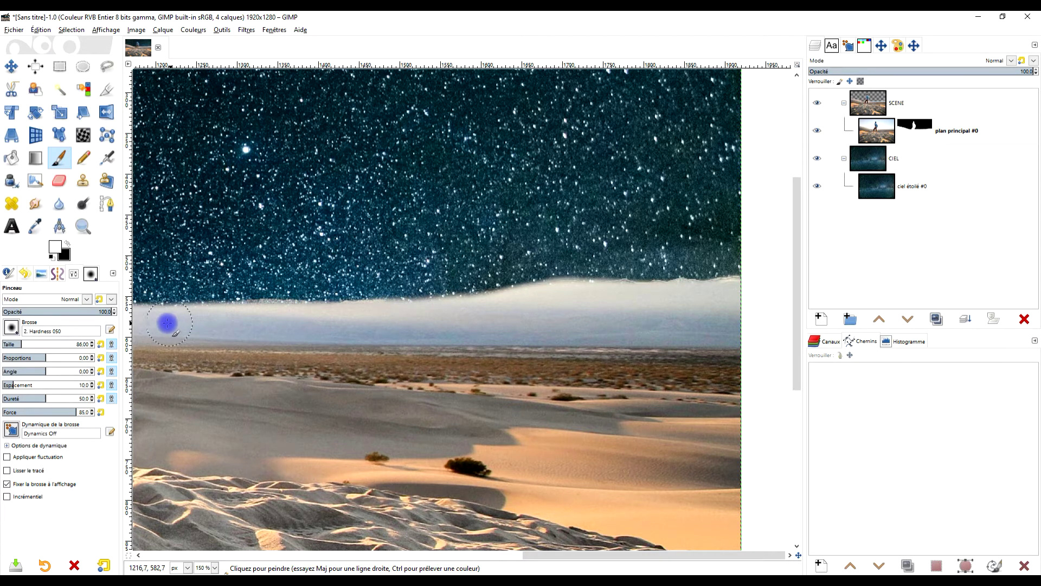
Step: Mask out the bright sky at the top of the gap between the man's legs and restore the adjoining trousers with white
left_click_drag(298, 365, 678, 373)
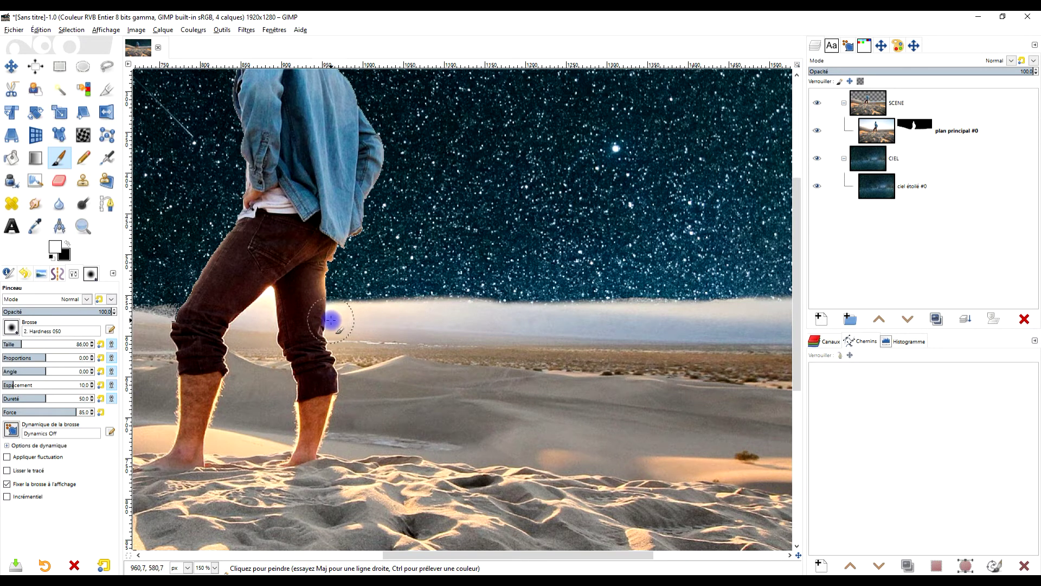
scroll(285, 284, "up", 4, "ctrl")
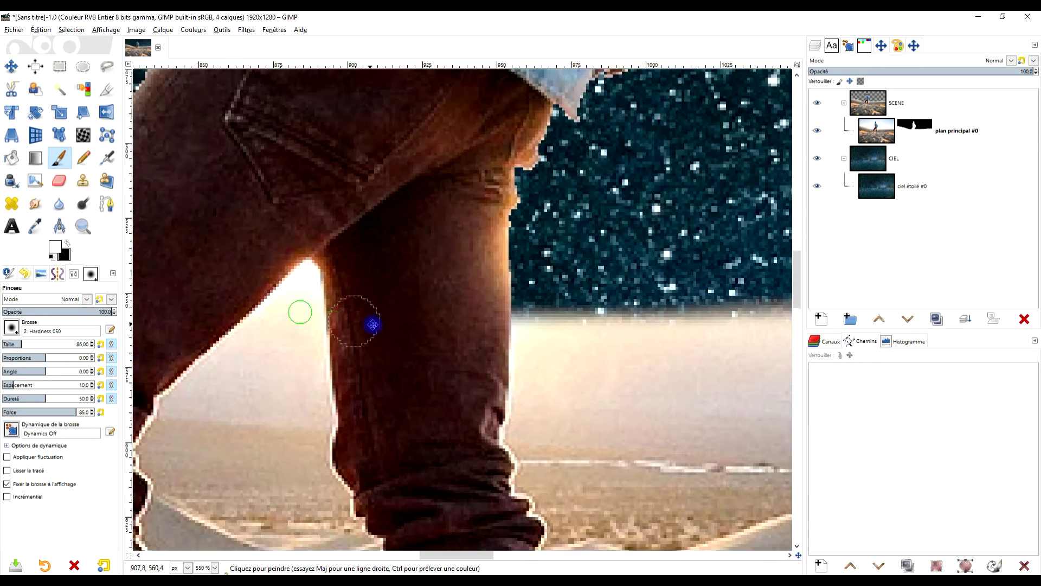
scroll(321, 258, "up", 2, "ctrl")
mouse_move(326, 266)
left_mouse_down()
mouse_move(349, 288)
mouse_move(303, 313)
mouse_move(369, 311)
mouse_move(346, 302)
mouse_move(295, 321)
mouse_move(344, 320)
mouse_move(317, 368)
mouse_move(357, 342)
left_mouse_up()
scroll(325, 344, "up", 3)
left_click(67, 245)
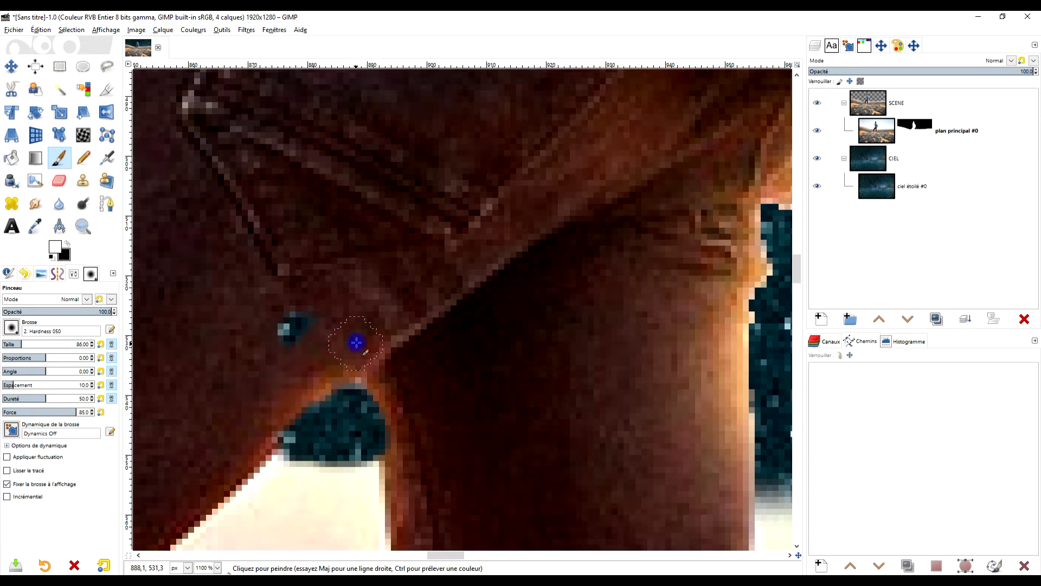
mouse_move(280, 400)
left_mouse_down()
mouse_move(347, 359)
mouse_move(252, 441)
mouse_move(320, 399)
mouse_move(356, 359)
left_mouse_up()
Step: Paint black on the mask along the inner edges and lower corners of the sky gap between the legs
left_click(70, 247)
scroll(320, 407, "up", 2)
mouse_move(402, 425)
left_mouse_down()
mouse_move(376, 392)
mouse_move(255, 497)
mouse_move(299, 445)
mouse_move(404, 366)
mouse_move(345, 461)
mouse_move(288, 469)
mouse_move(271, 490)
left_mouse_up()
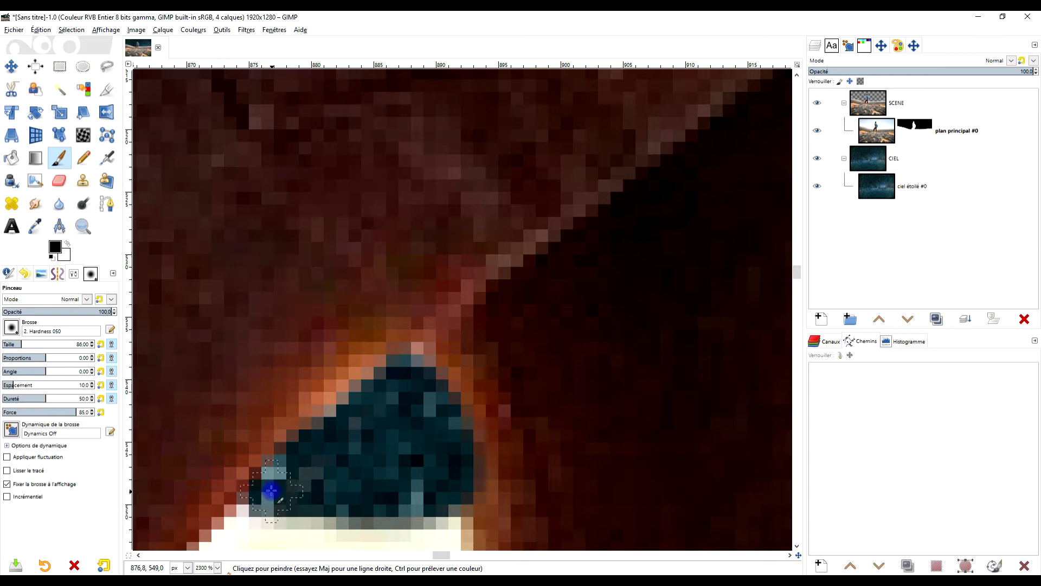
mouse_move(431, 499)
left_mouse_down()
mouse_move(404, 505)
mouse_move(459, 511)
mouse_move(430, 500)
left_mouse_up()
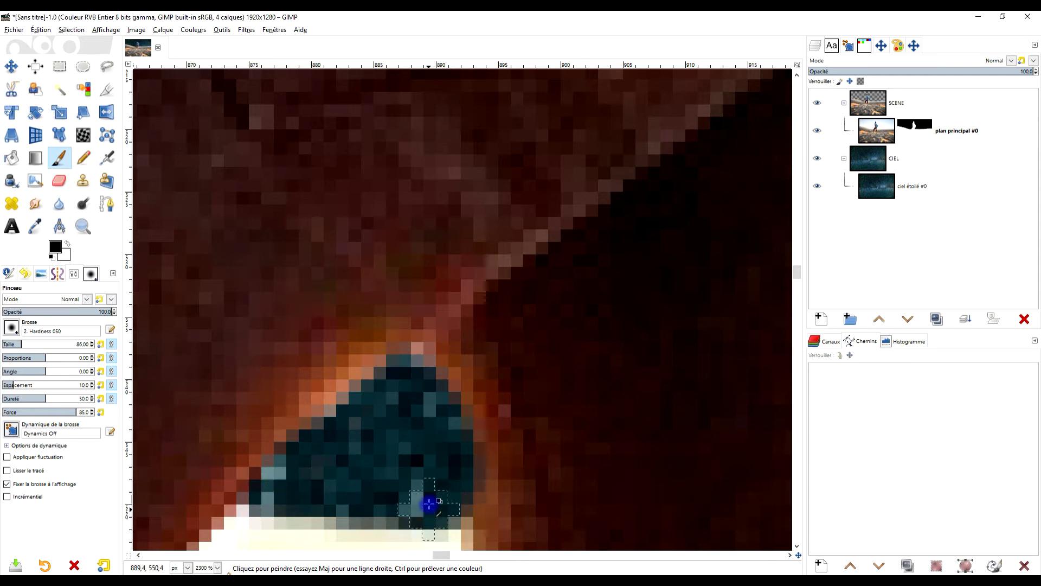
Step: Paint white on the mask to restore the speckled dune ridge beside the man's left-hand knee
scroll(430, 499, "down", 7)
scroll(423, 515, "up", 3)
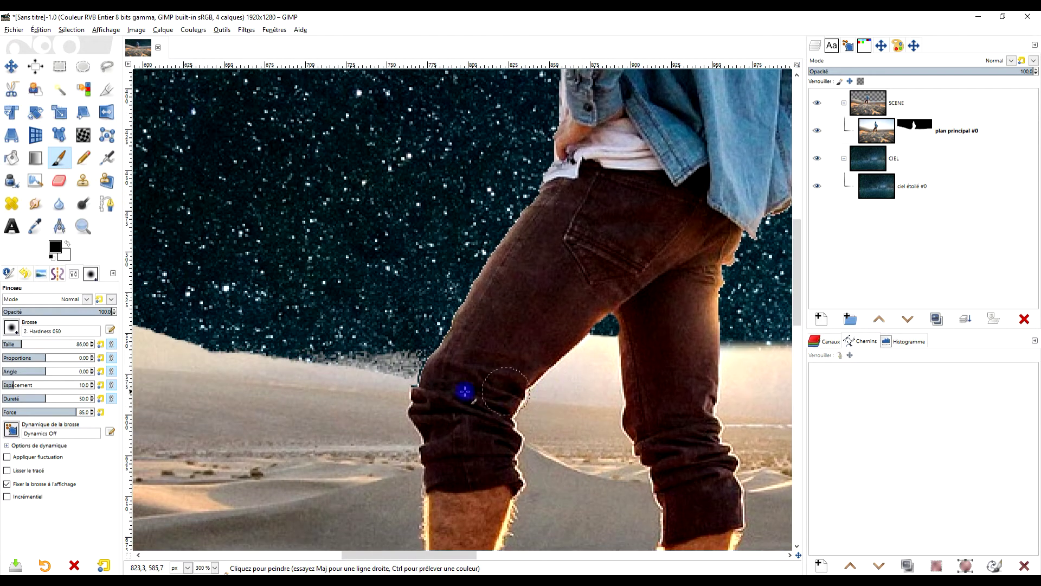
mouse_move(442, 360)
left_mouse_down()
mouse_move(349, 365)
mouse_move(435, 361)
mouse_move(464, 338)
mouse_move(179, 357)
mouse_move(439, 347)
mouse_move(440, 378)
left_mouse_up()
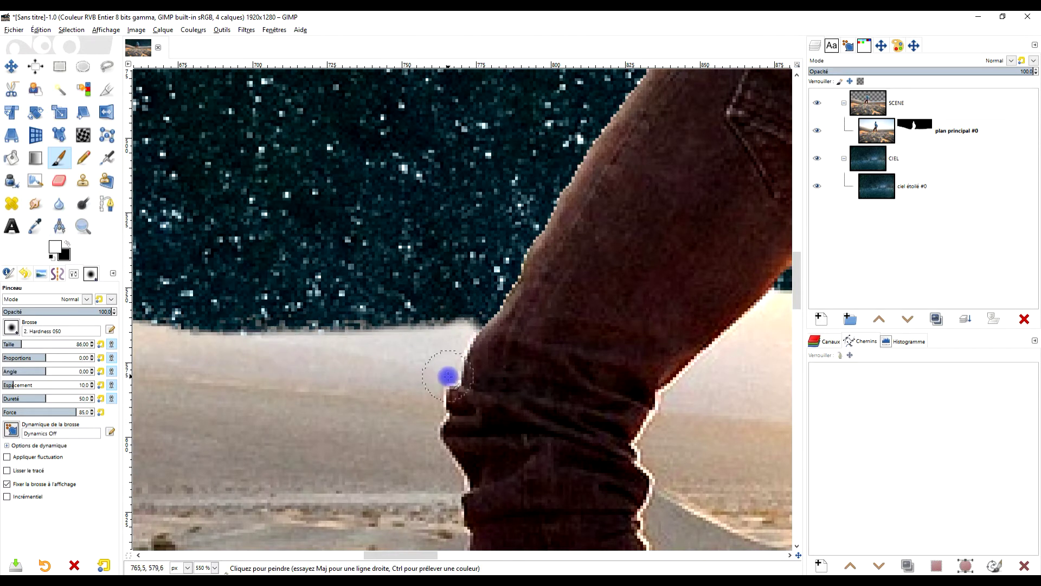
Step: Paint black on the mask along the outer edge of the thigh, from the knee up to the white shirt, removing the bright fringe
scroll(510, 326, "down", 2)
scroll(491, 246, "up", 3)
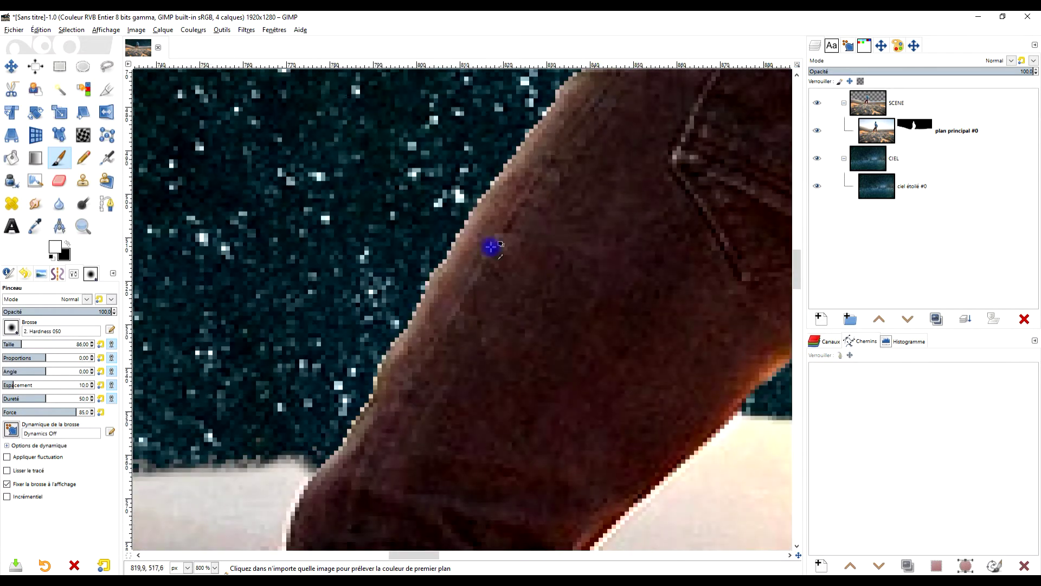
left_click(336, 416)
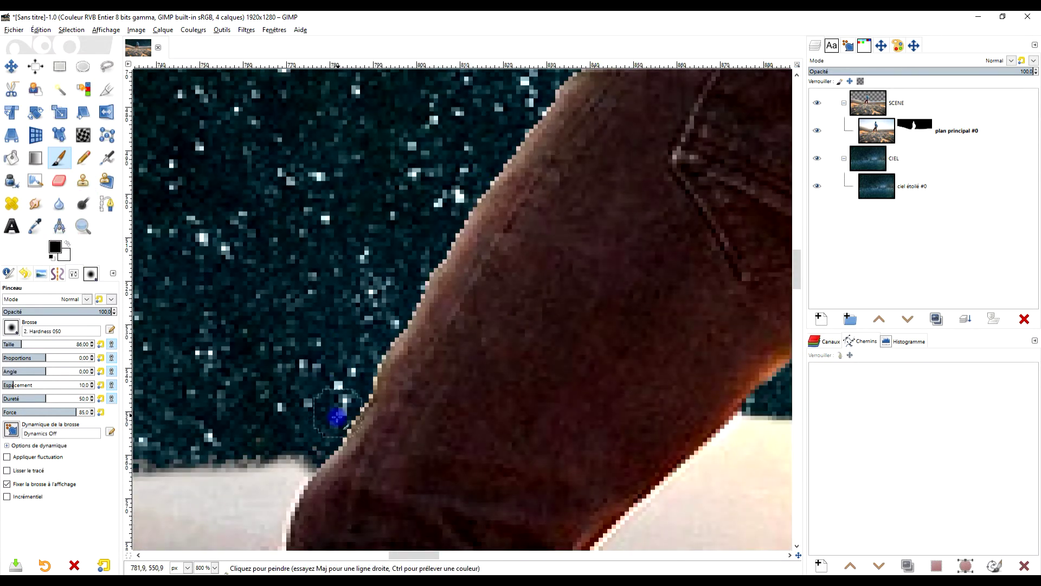
mouse_move(337, 429)
left_mouse_down()
mouse_move(380, 325)
mouse_move(375, 341)
mouse_move(420, 268)
left_mouse_up()
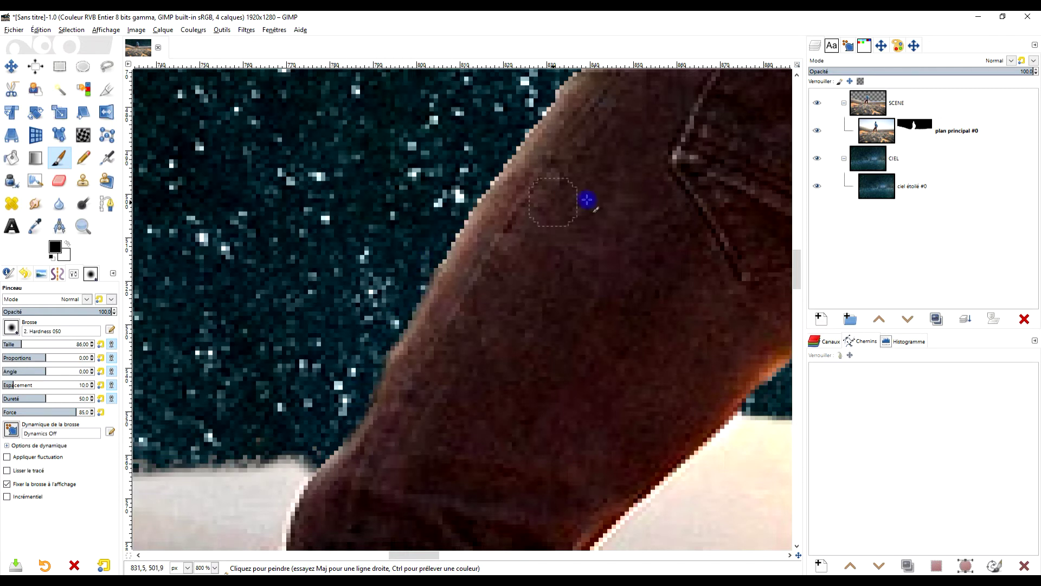
left_click_drag(587, 200, 376, 382)
left_click_drag(339, 436, 363, 397)
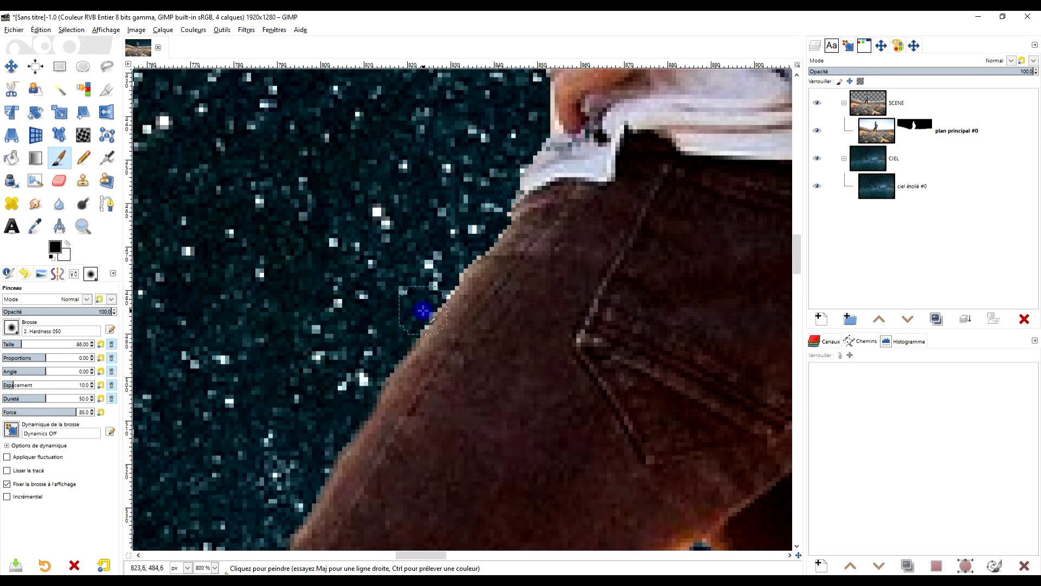
left_click_drag(415, 321, 435, 288)
left_click_drag(490, 222, 525, 145)
Step: Examine the cut-out edges of the trousers, white shirt and denim sleeve, and check the whole composite against the starry sky
scroll(531, 135, "down", 8)
scroll(546, 158, "up", 10)
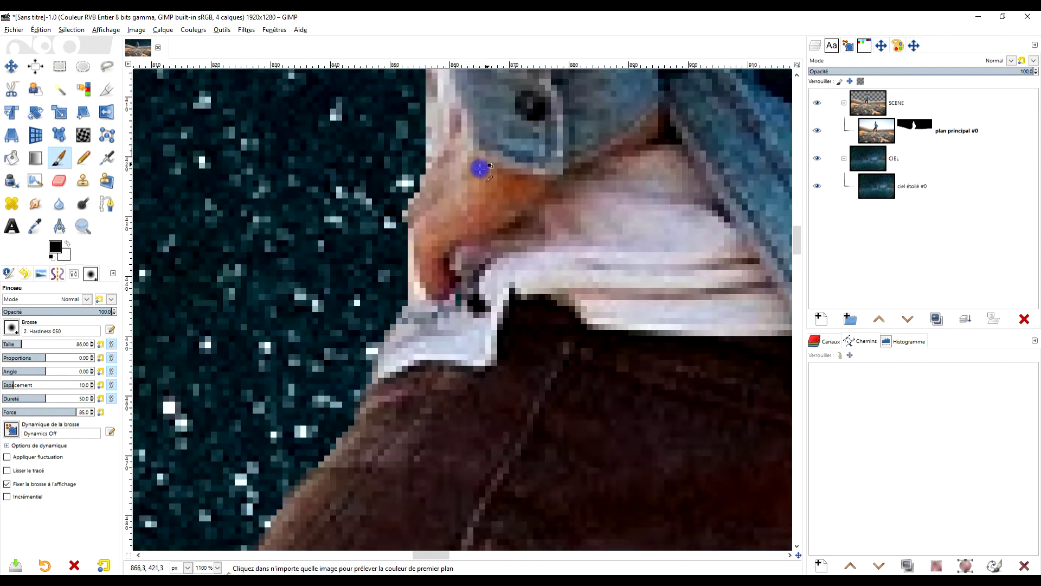
scroll(346, 400, "down", 5)
mouse_move(365, 302)
left_mouse_down()
mouse_move(372, 419)
mouse_move(439, 381)
left_mouse_up()
scroll(441, 361, "down", 5)
scroll(437, 255, "up", 5)
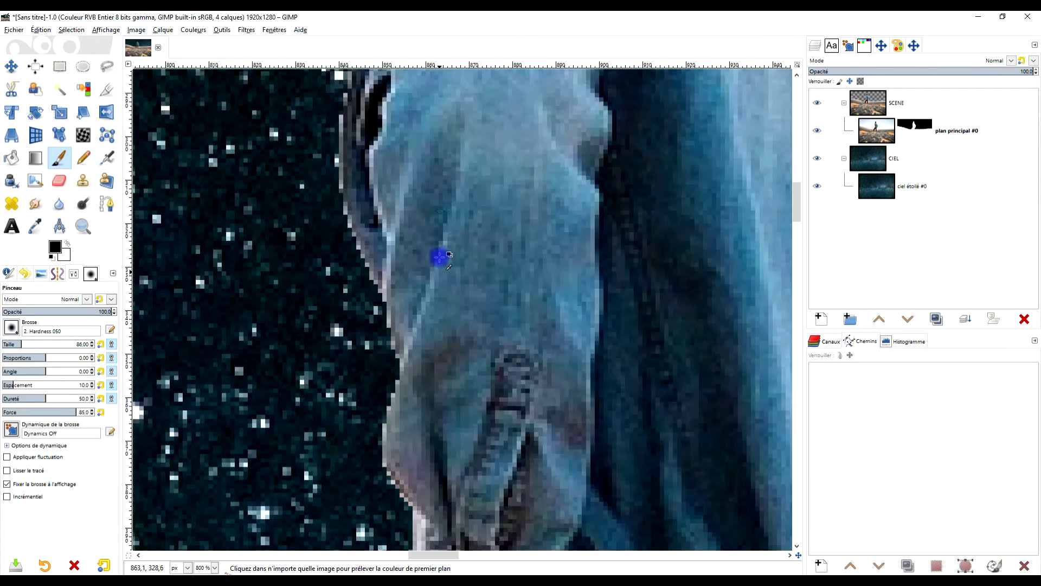
scroll(408, 317, "down", 3)
scroll(389, 266, "down", 8)
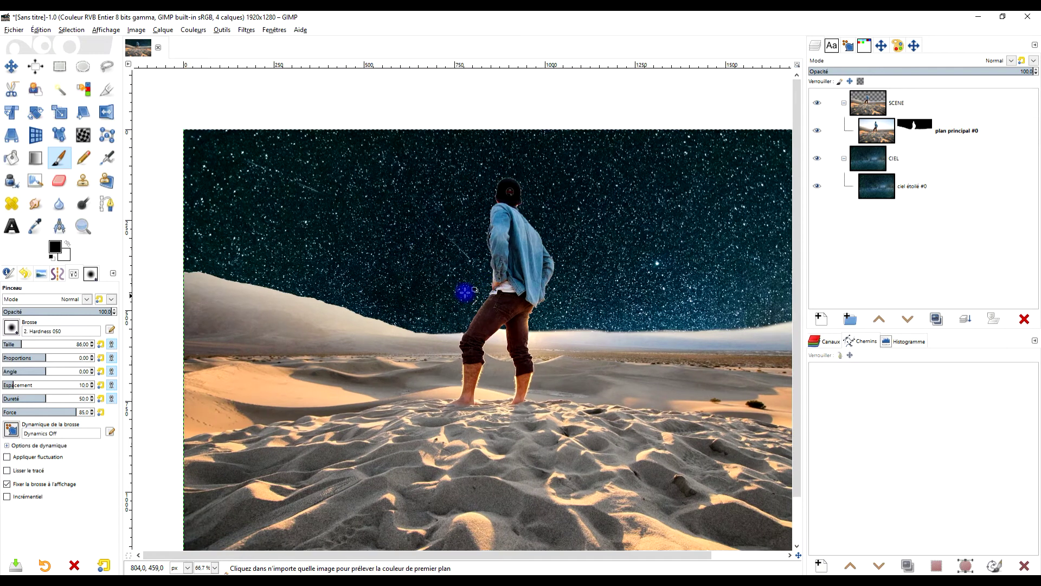
scroll(465, 294, "up", 2)
scroll(434, 364, "down", 3)
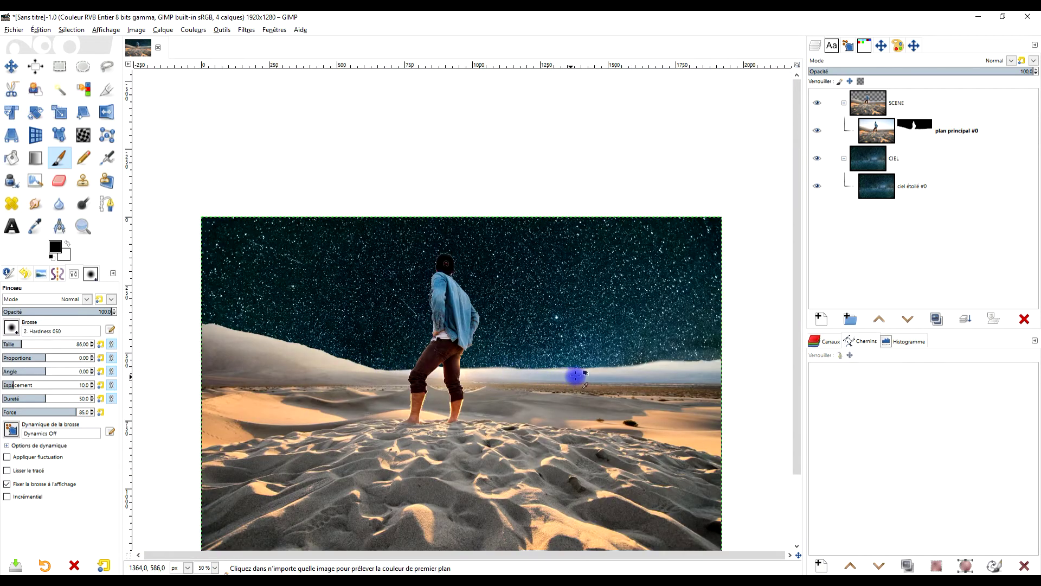
Step: Paint straight white strokes on the mask along the blurred horizon beside the man's leg, using the 2. Hardness 100 brush at size 51
scroll(576, 376, "up", 3)
scroll(326, 347, "down", 2)
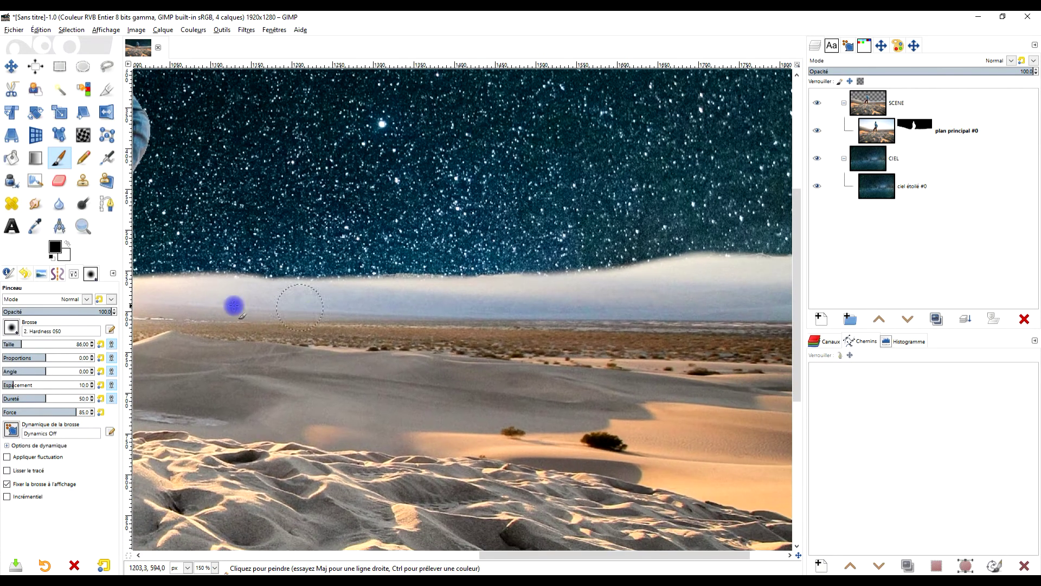
left_click(67, 244)
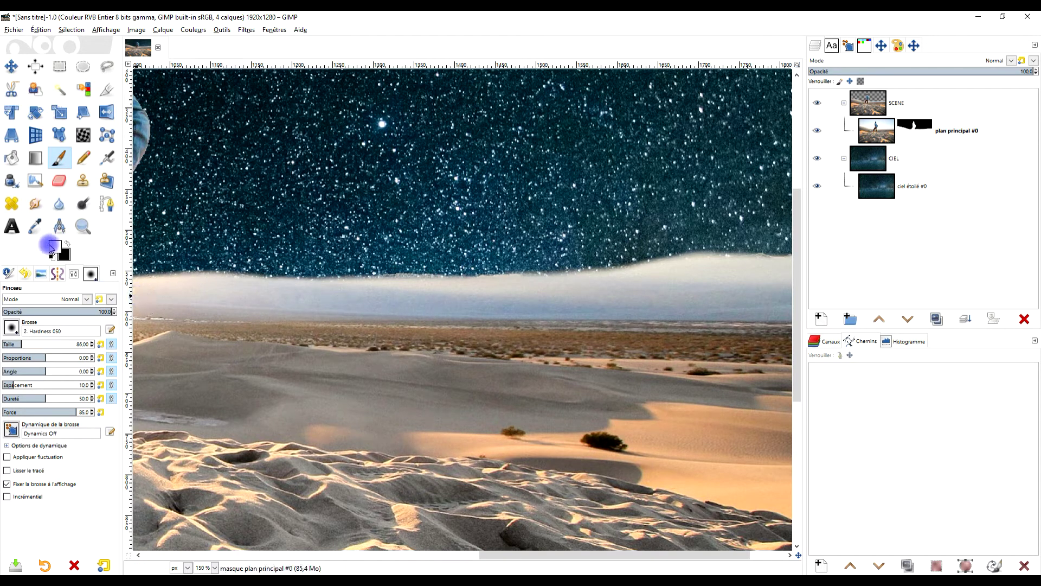
left_click(11, 327)
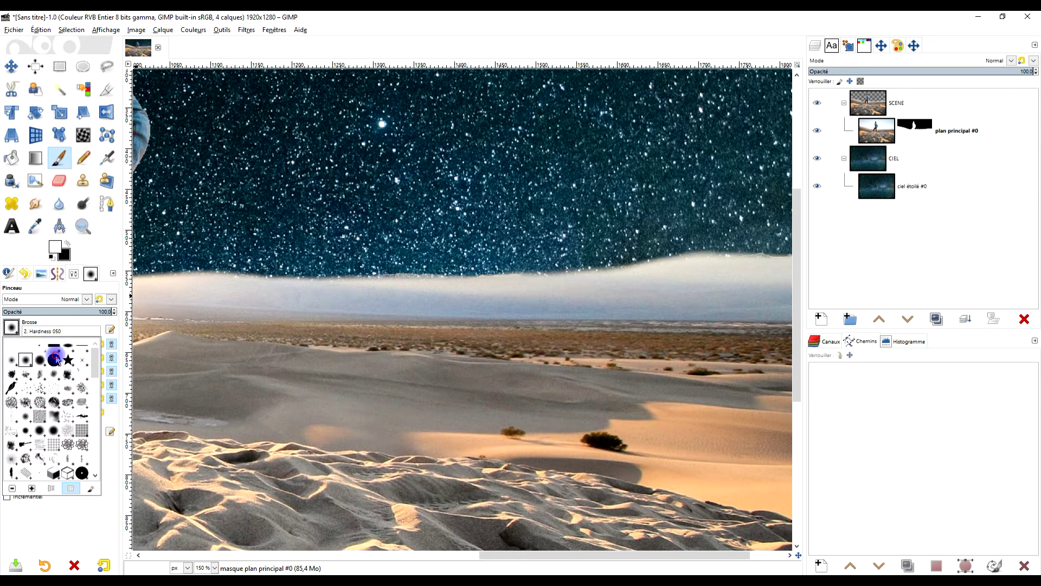
left_click(54, 358)
scroll(237, 293, "up", 3)
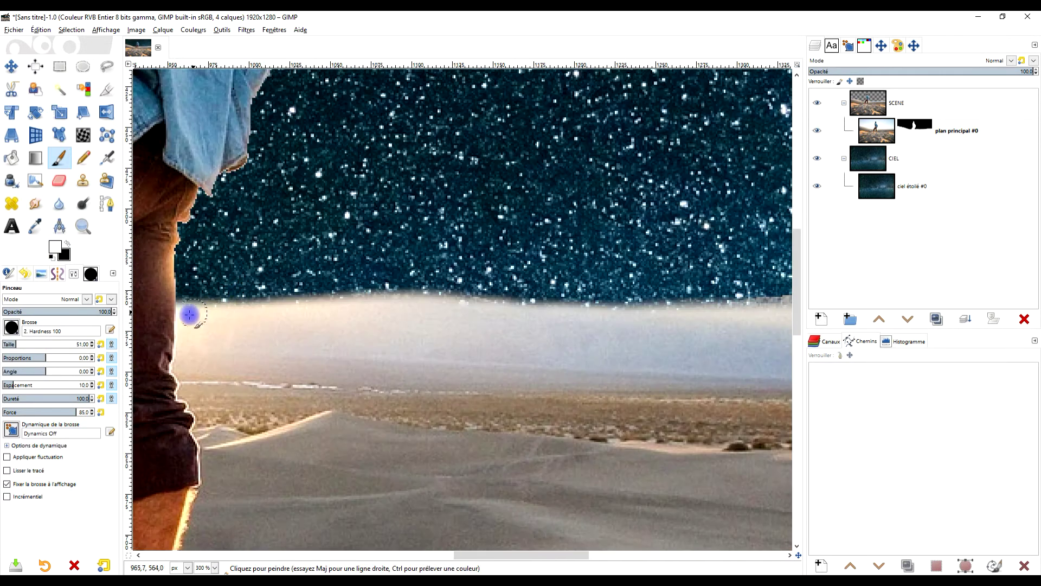
left_click(349, 305, "shift")
left_click(456, 311, "shift")
left_click(611, 321, "shift")
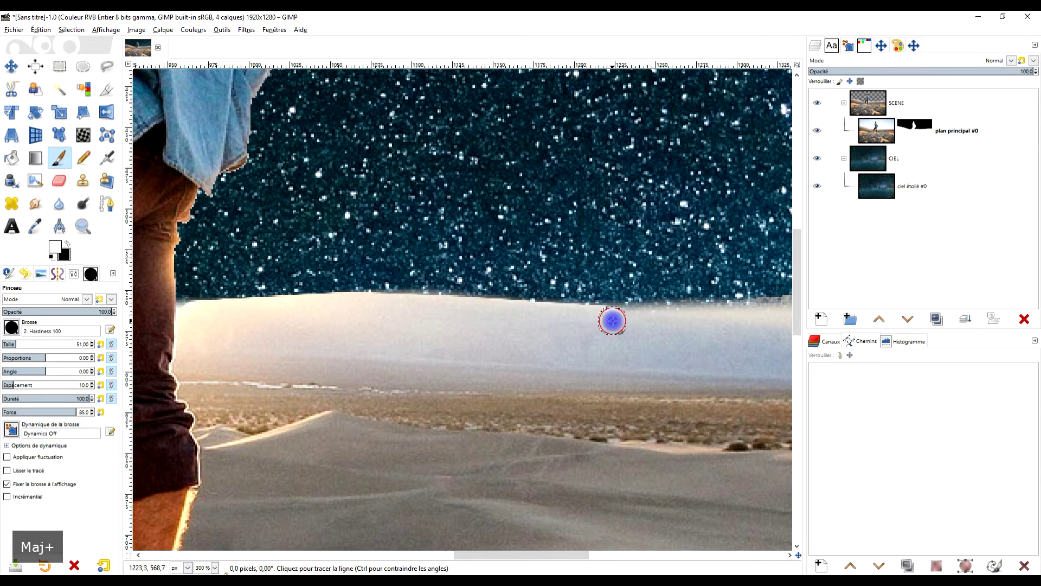
Step: Continue the straight white mask strokes along the middle of the distant ridge and up its rising slope
scroll(354, 383, "right", 5)
left_click(459, 347, "shift")
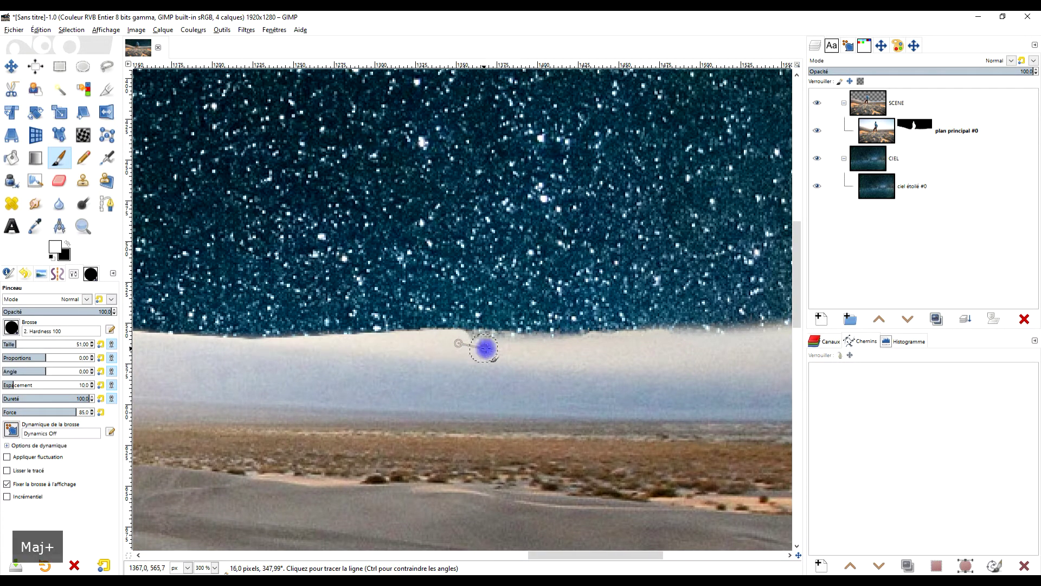
left_click(562, 346, "shift")
left_click(685, 349, "shift")
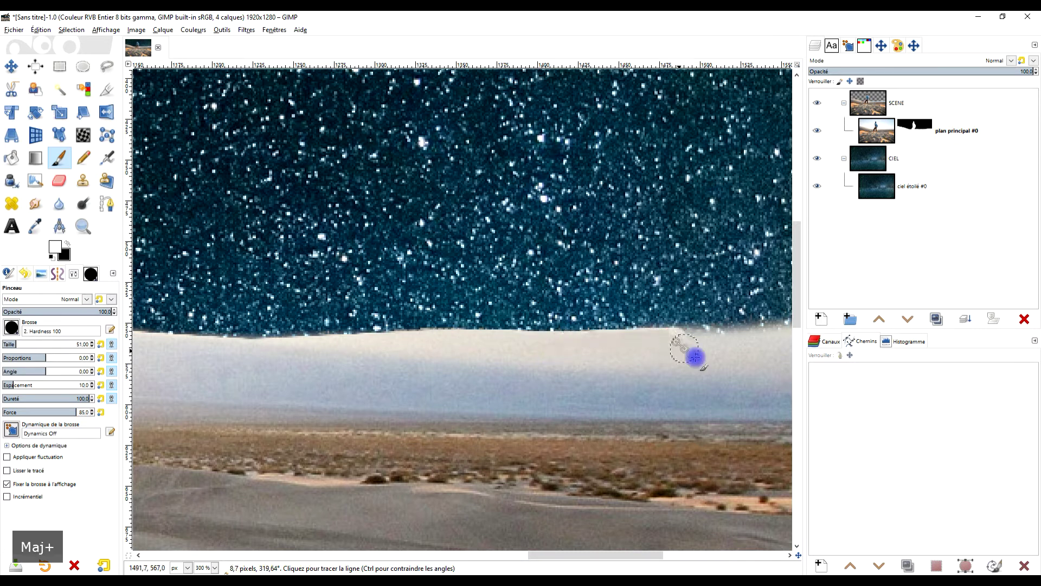
scroll(590, 376, "right", 5)
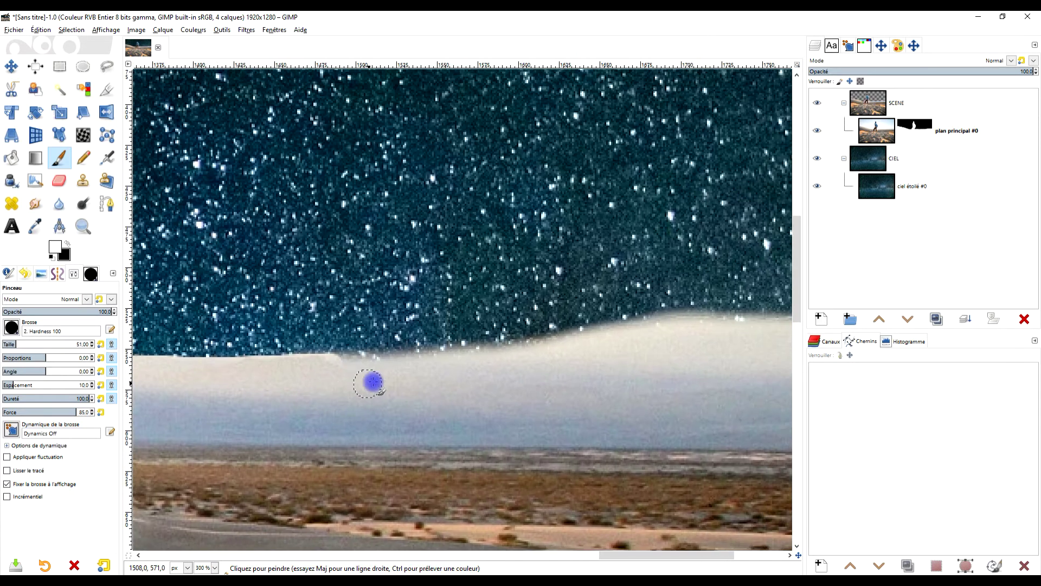
left_click(499, 362, "shift")
left_click(675, 324, "shift")
Step: Paint straight white strokes on the mask from the top of the ridge's slope to the image's right edge
scroll(582, 372, "right", 3)
scroll(582, 371, "right", 3)
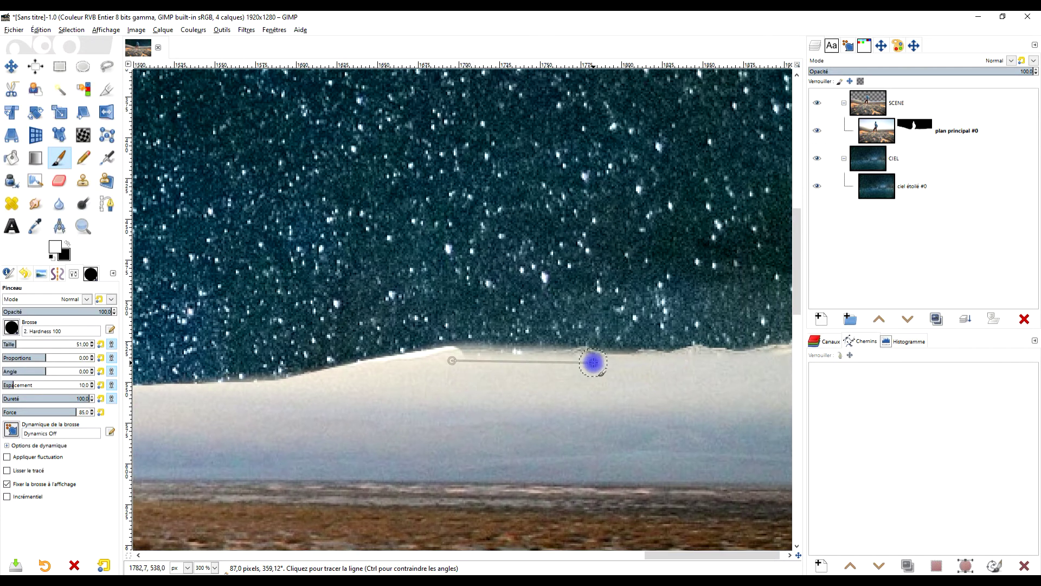
left_click(596, 362, "shift")
left_click(713, 363, "shift")
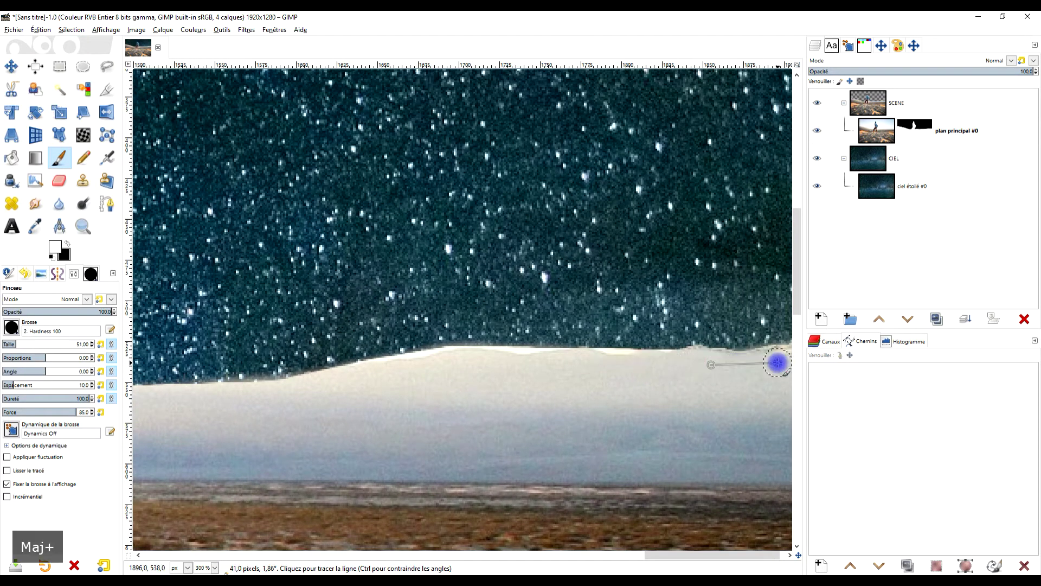
scroll(358, 412, "right", 6)
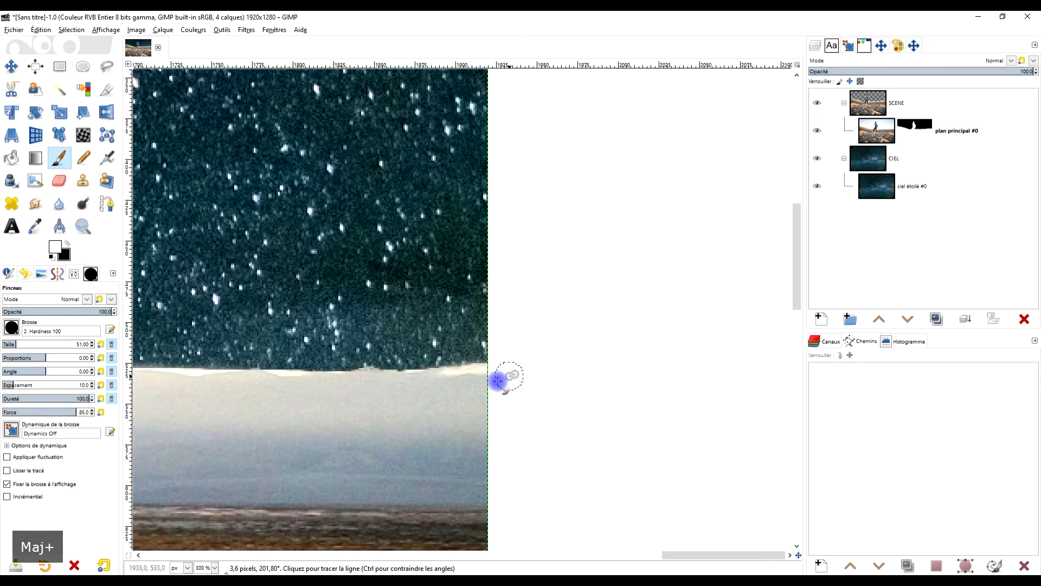
Step: Paint black on the mask along the crest of the right-hand ridge up to the image edge, trimming the bright fringe
scroll(542, 358, "left", 5)
left_click(74, 275)
left_click(66, 244)
scroll(463, 318, "up", 2)
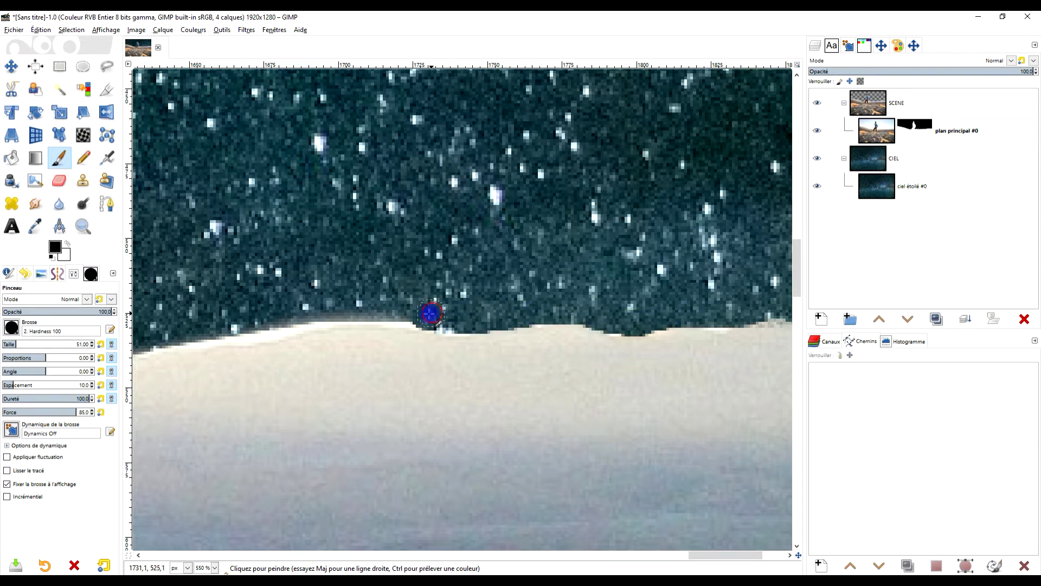
left_click_drag(384, 314, 187, 333)
scroll(390, 302, "down", 4)
scroll(593, 318, "up", 4)
scroll(267, 387, "right", 5)
scroll(268, 387, "left", 2)
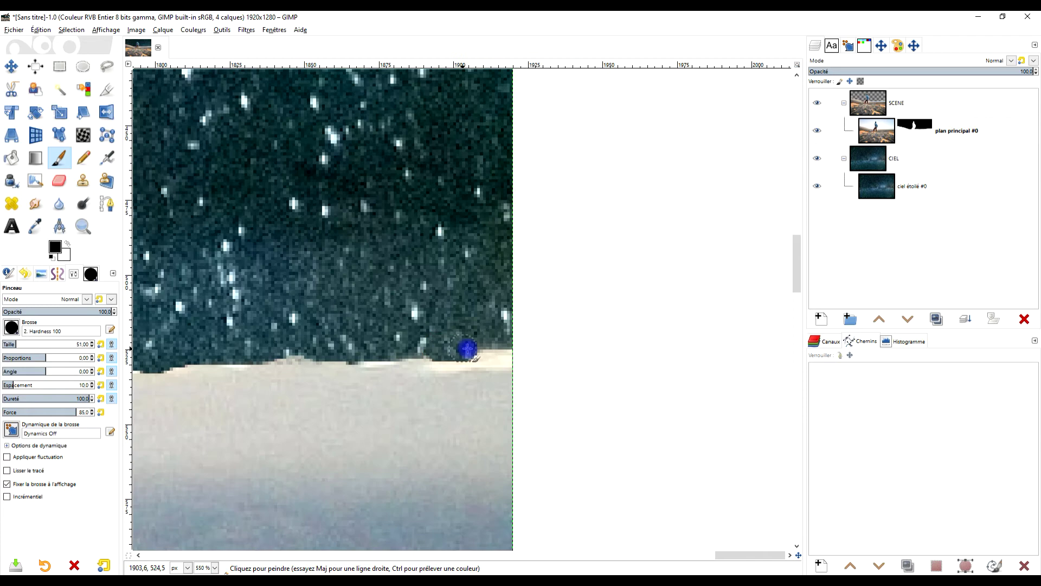
scroll(491, 352, "down", 3)
scroll(492, 352, "down", 2)
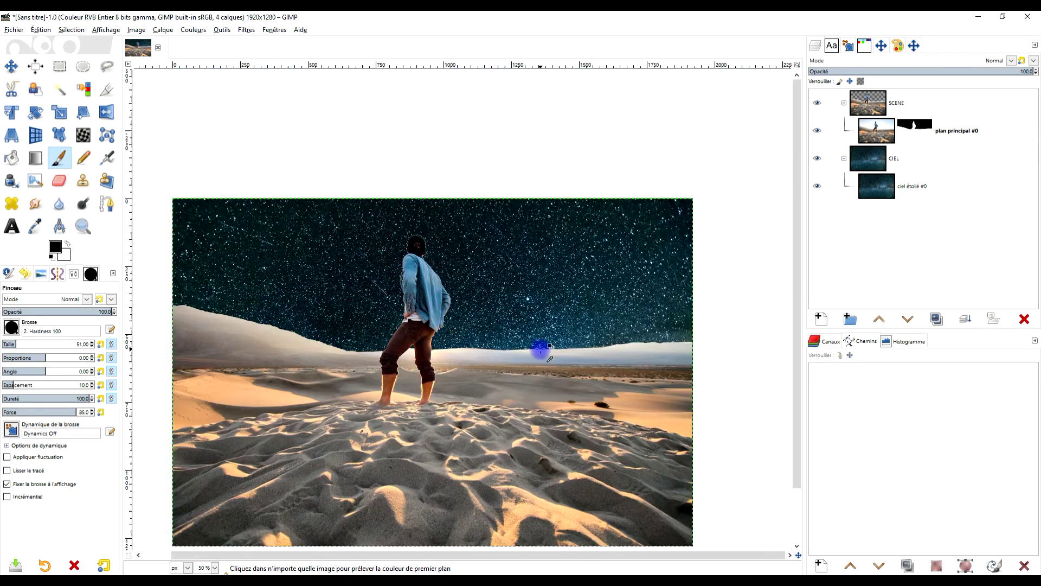
Step: Paint black on the mask around the crown of the cap with the 2. Hardness 075 brush at size 123, removing its bright outline
scroll(418, 290, "up", 7)
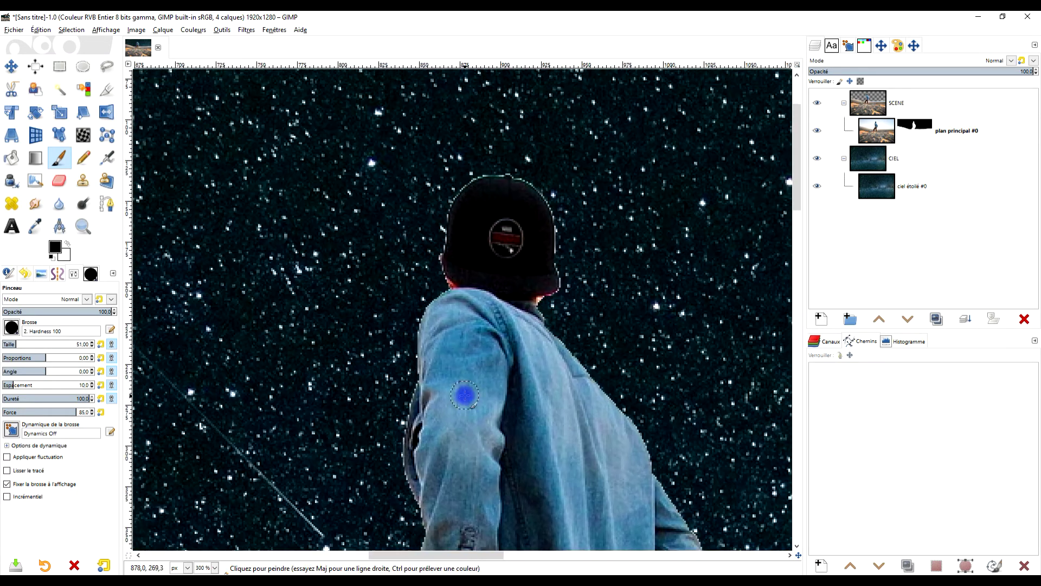
scroll(491, 183, "up", 2)
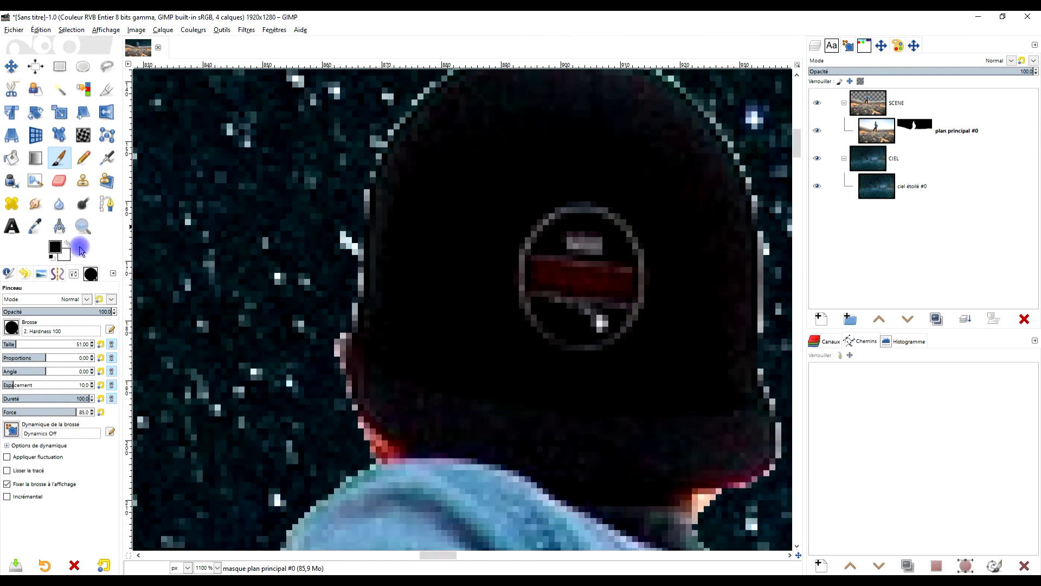
left_click(13, 332)
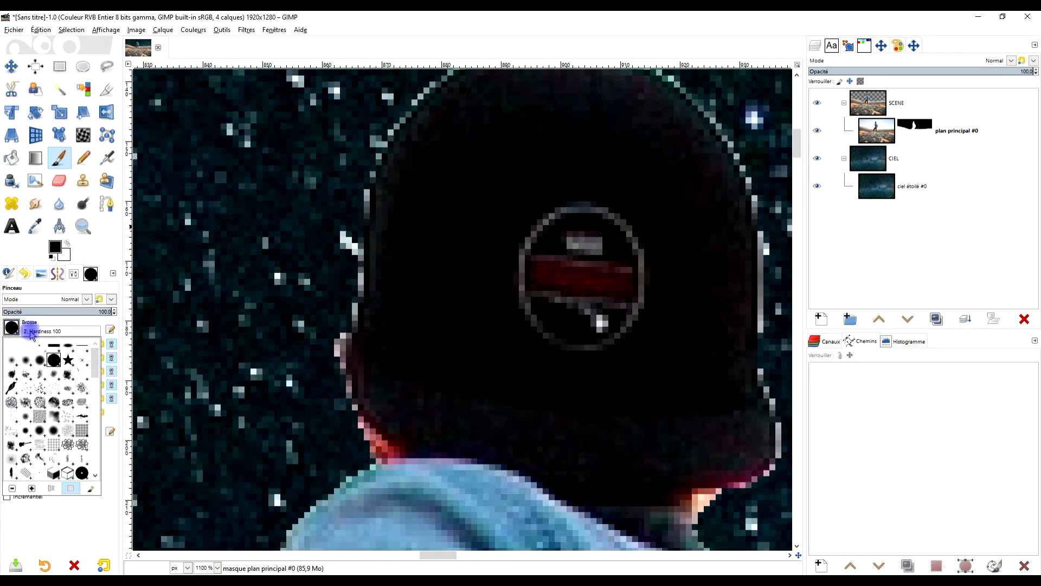
left_click(46, 362)
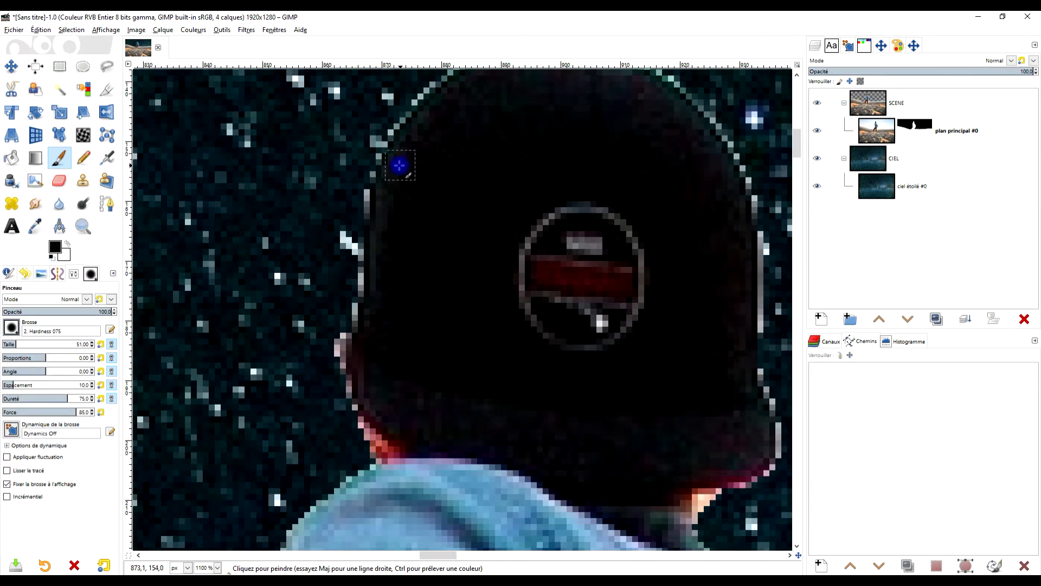
left_click_drag(400, 163, 328, 319)
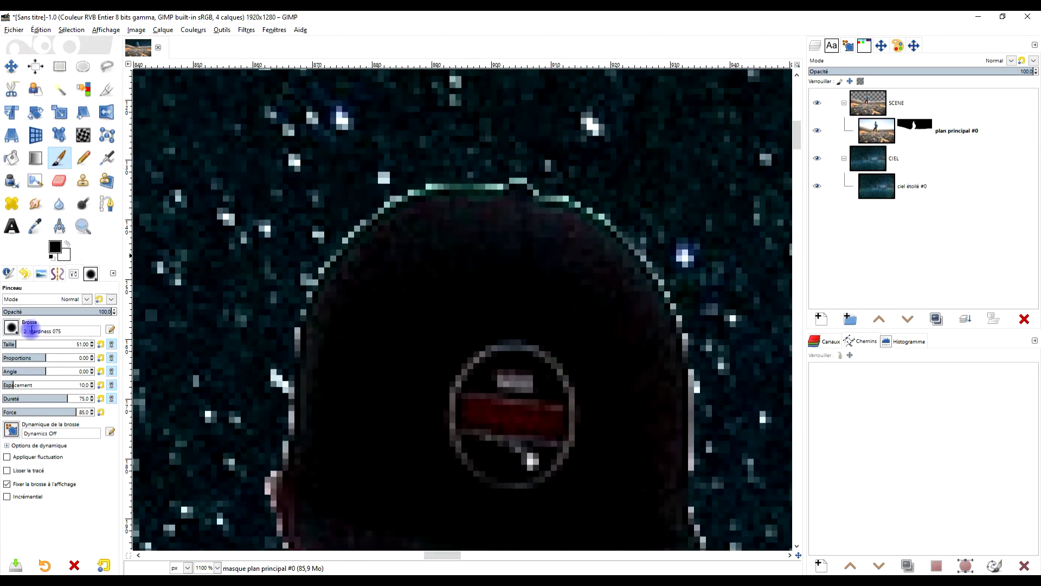
left_click(21, 345)
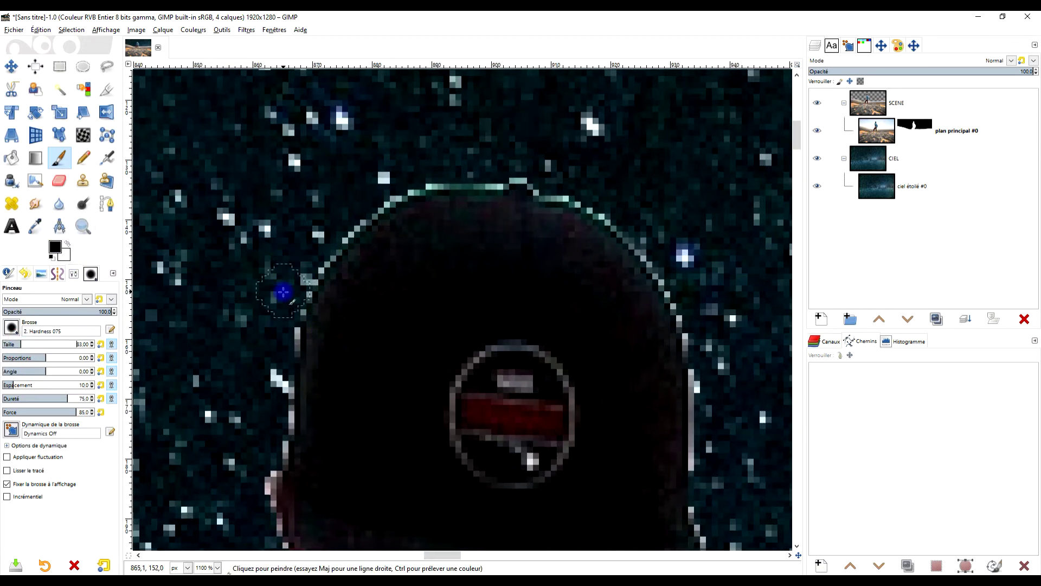
left_click(26, 344)
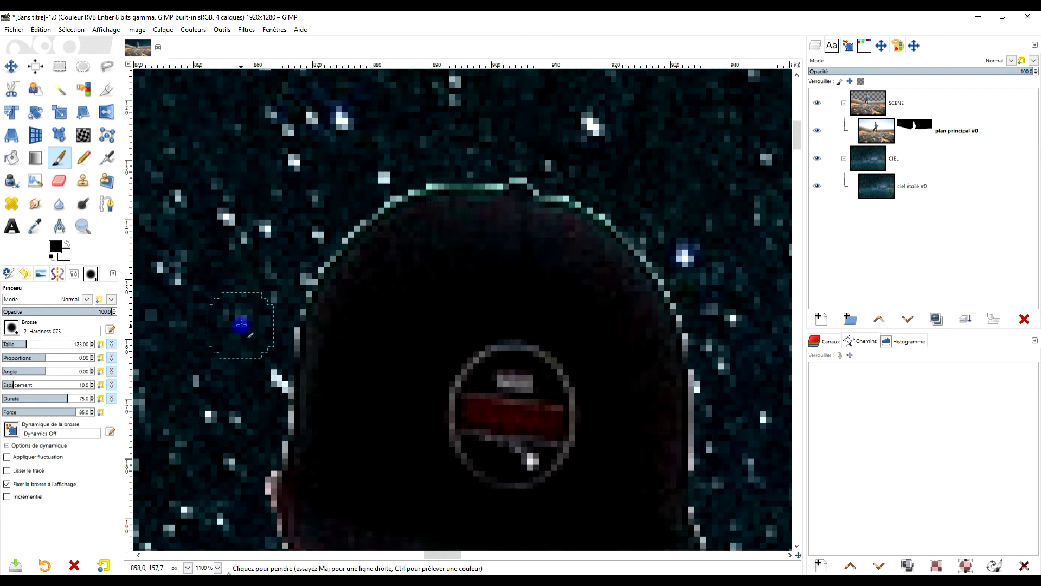
left_click(52, 257)
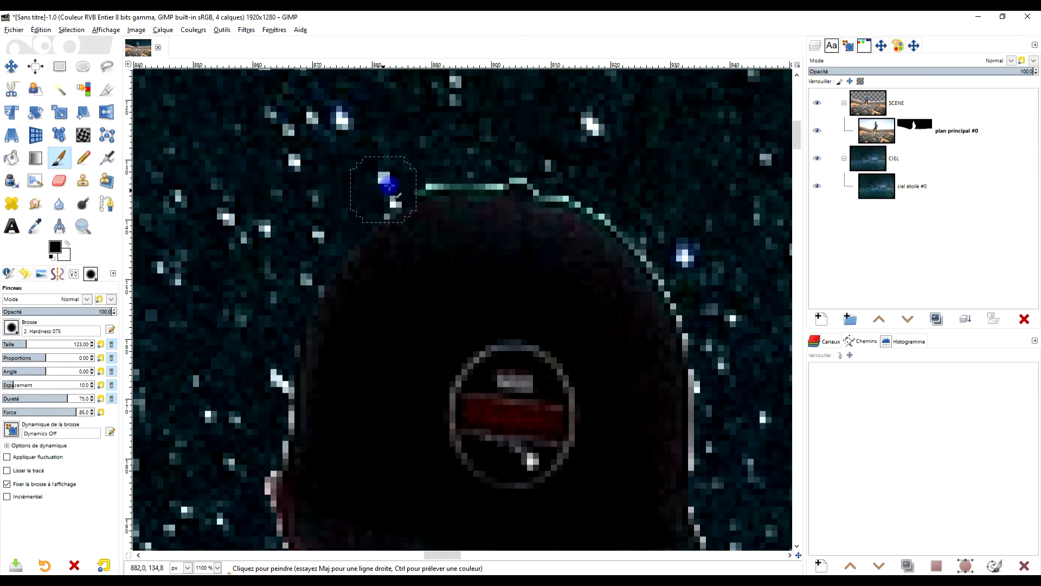
left_click_drag(538, 170, 590, 188)
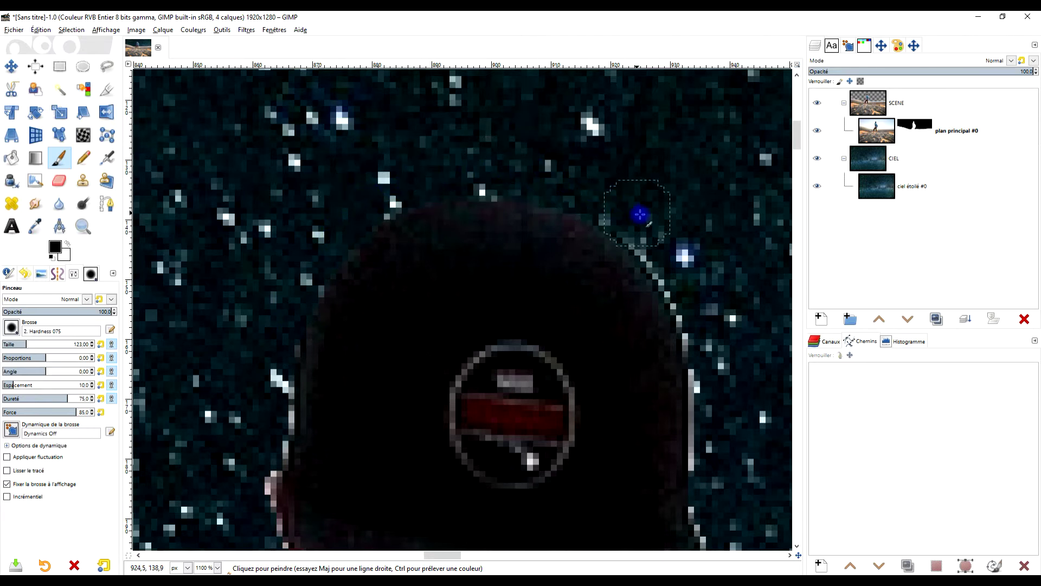
Step: Paint black on the mask down the right-hand side of the cap and into the gap at the neck, removing the light fringe
left_click_drag(701, 304, 488, 132)
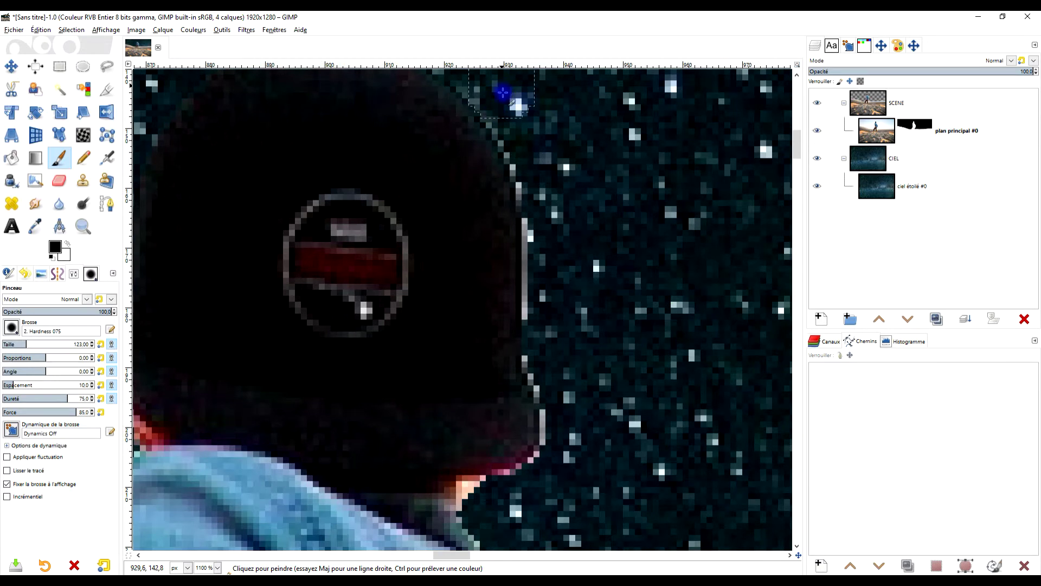
left_click_drag(542, 221, 547, 301)
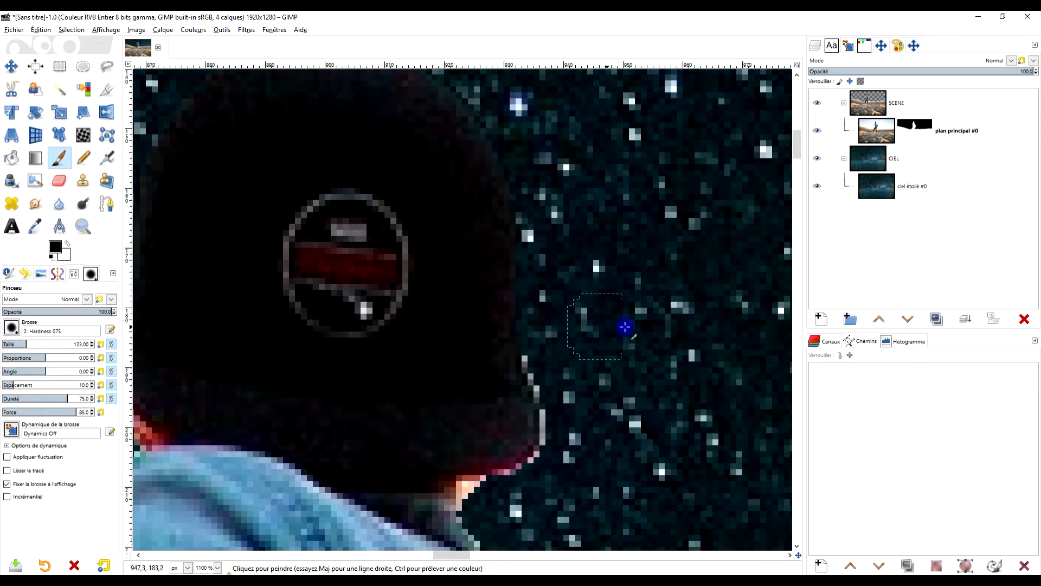
left_click_drag(625, 326, 493, 209)
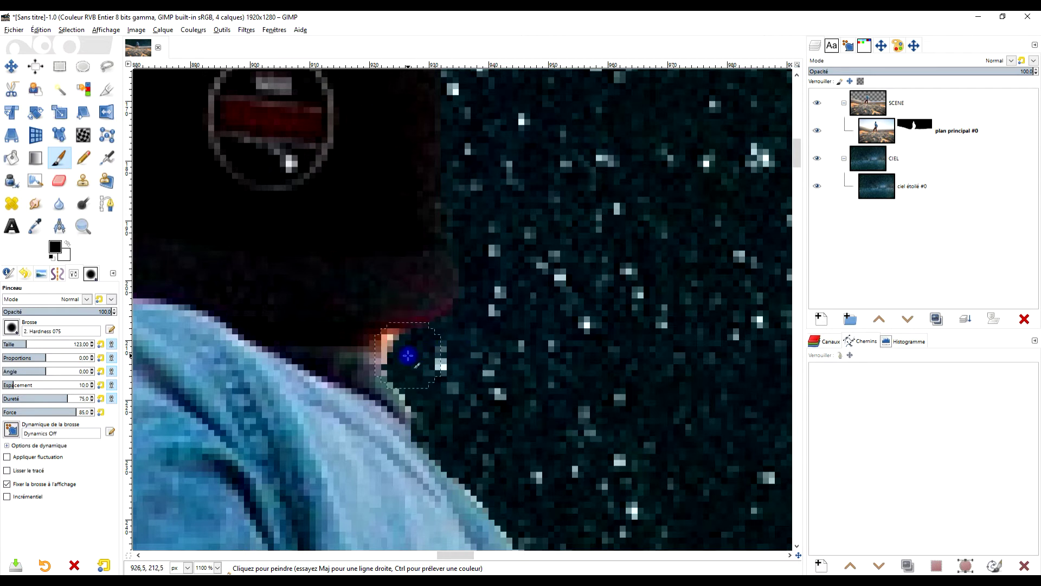
left_click_drag(397, 355, 419, 388)
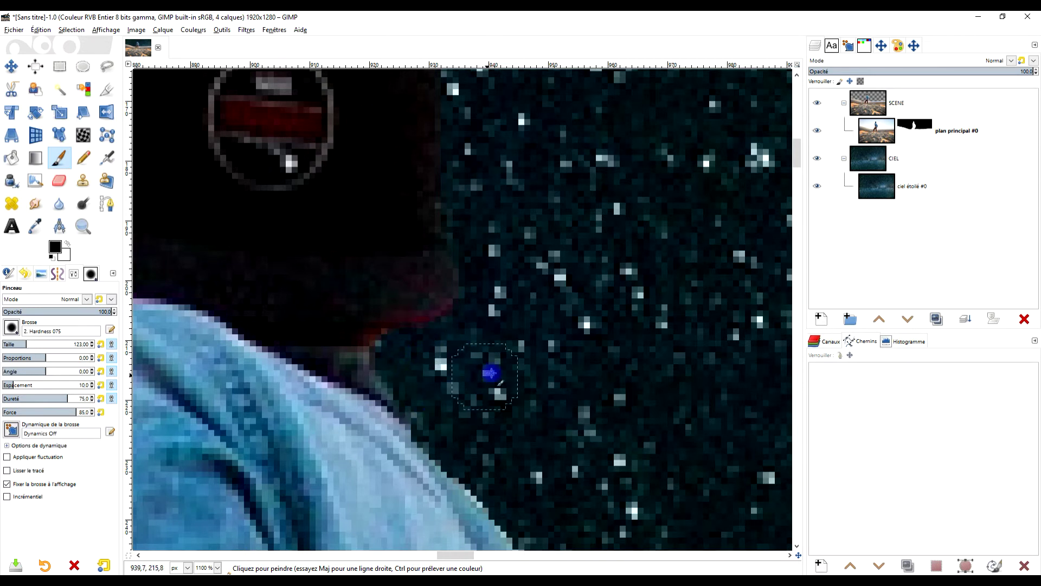
Step: Paint black on the mask along the denim shirt's right-hand shoulder and upper back to remove the pale edge pixels
left_click_drag(489, 373, 435, 185)
left_click_drag(364, 213, 441, 287)
mouse_move(490, 334)
left_mouse_down()
mouse_move(527, 236)
mouse_move(430, 119)
mouse_move(272, 115)
mouse_move(380, 210)
left_mouse_up()
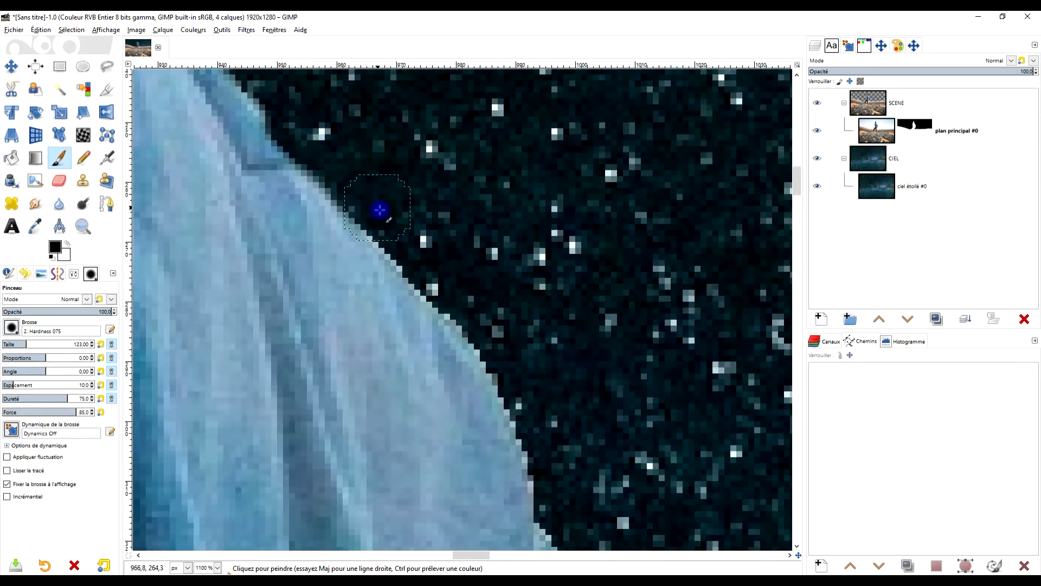
left_click_drag(527, 326, 489, 242)
left_click_drag(335, 153, 380, 200)
Step: Paint black on the mask down the shirt's right-hand side, around the back and bent elbow, removing the pale edge pixels
left_click_drag(480, 396, 327, 107)
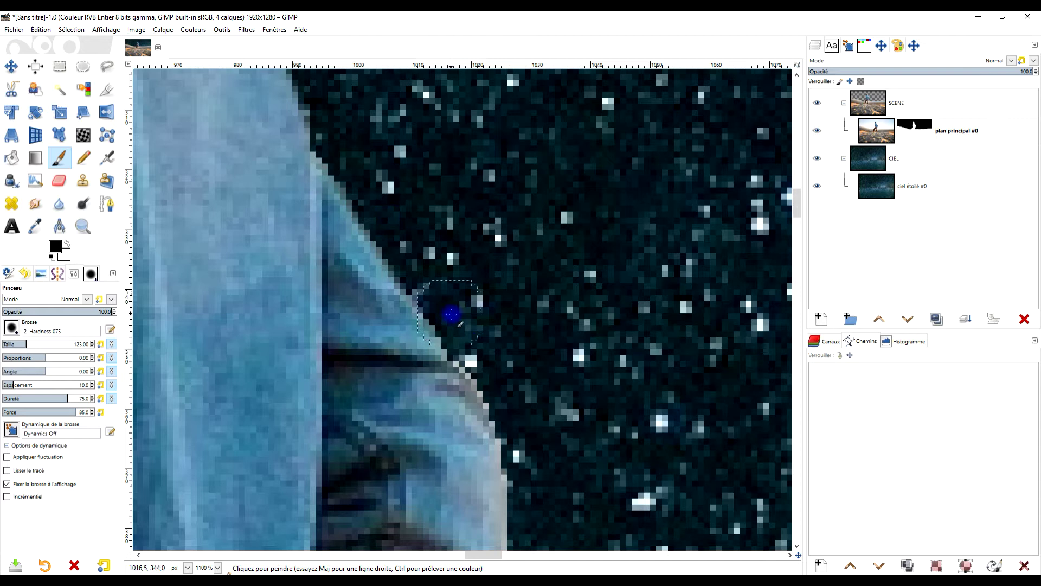
left_click_drag(541, 301, 456, 206)
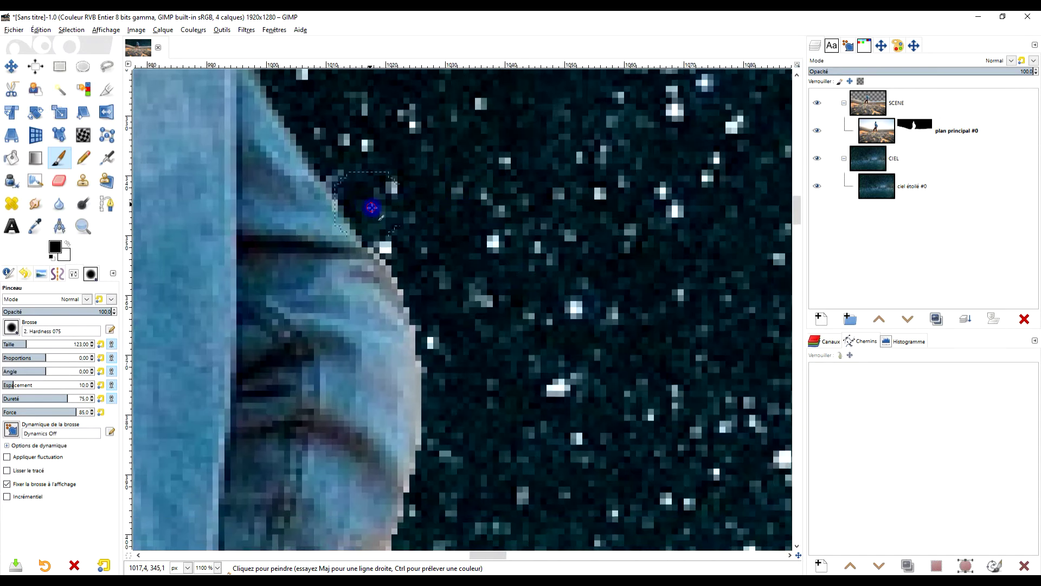
left_click_drag(457, 384, 421, 249)
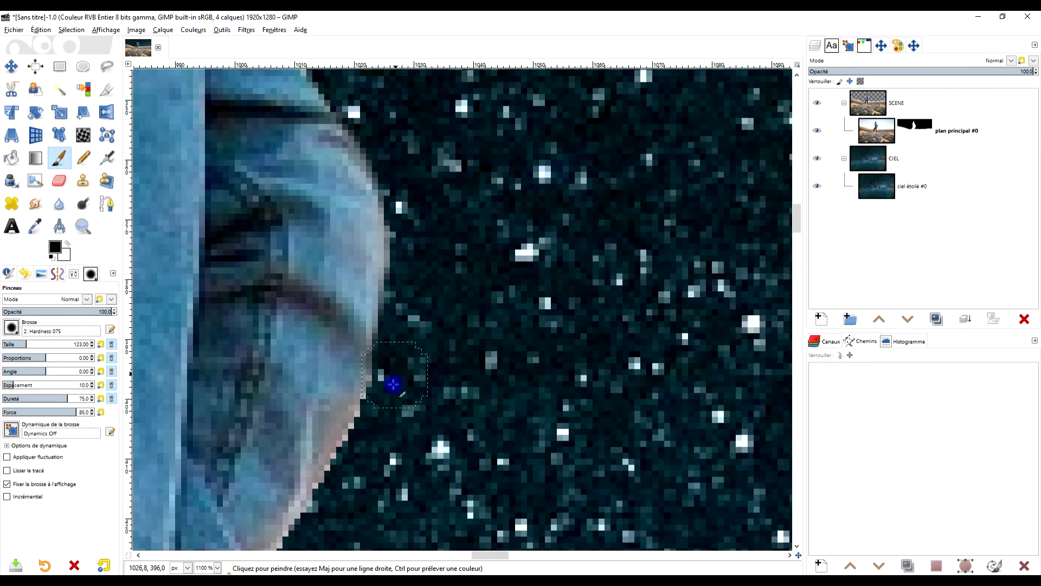
left_click_drag(423, 428, 497, 220)
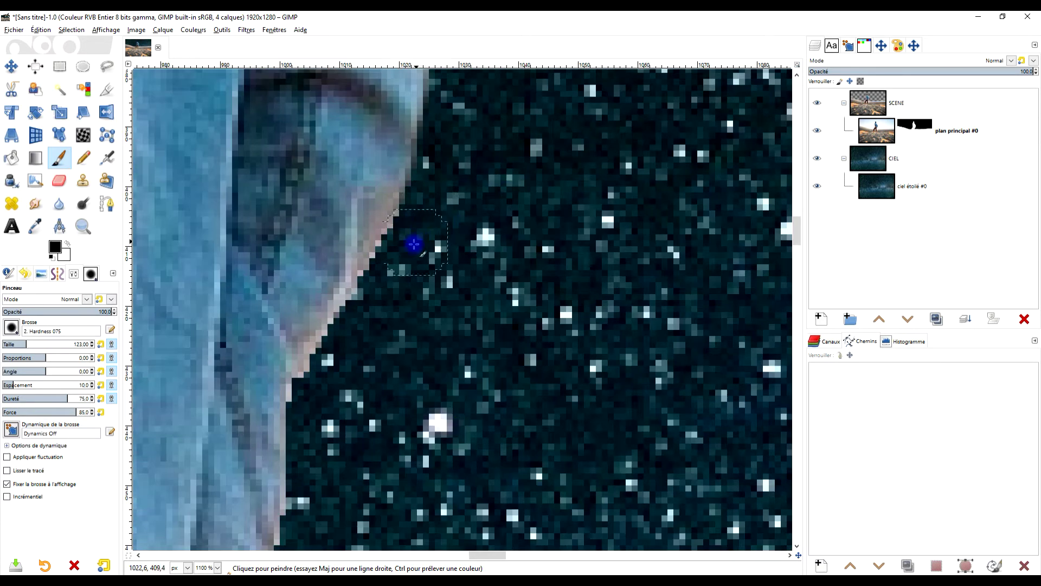
left_click_drag(414, 245, 370, 302)
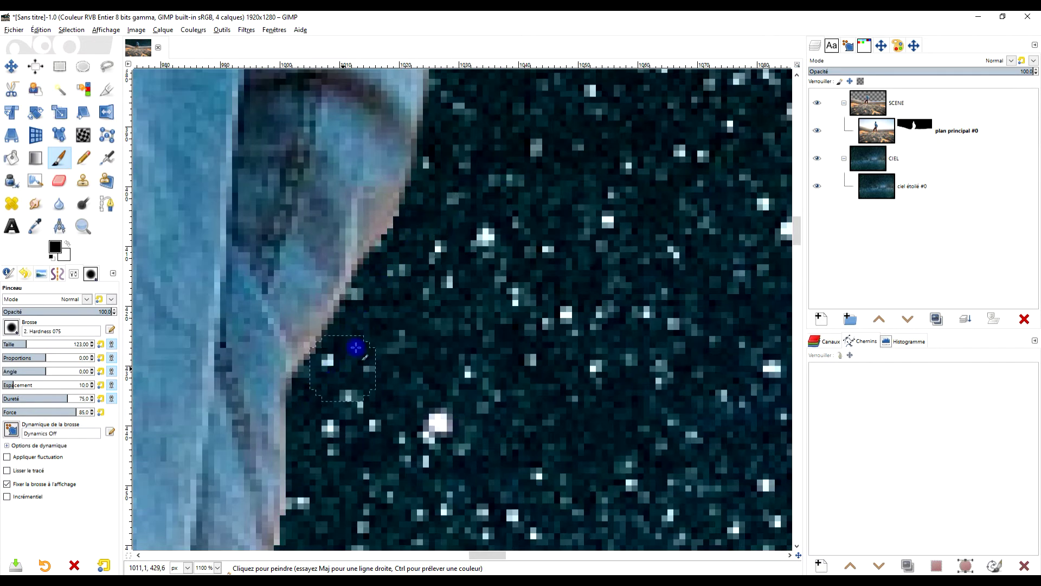
Step: Paint black on the mask along the shirt's right-hand hem and down the rear trouser leg, trimming the leftover fringe
scroll(430, 263, "down", 4)
scroll(407, 372, "up", 3)
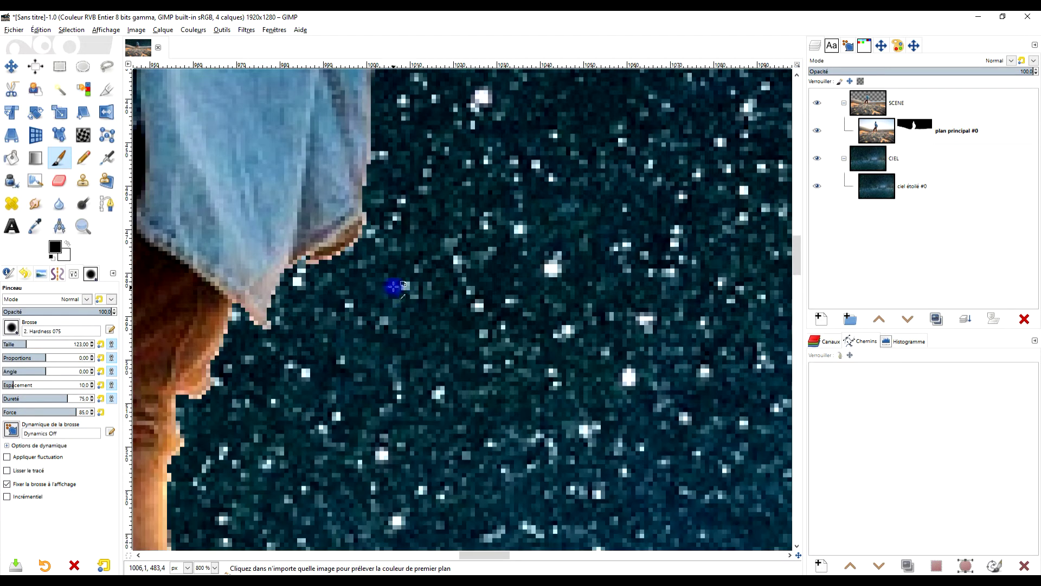
mouse_move(386, 232)
left_mouse_down()
mouse_move(373, 256)
mouse_move(309, 293)
mouse_move(265, 359)
mouse_move(251, 352)
mouse_move(235, 362)
mouse_move(204, 421)
left_mouse_up()
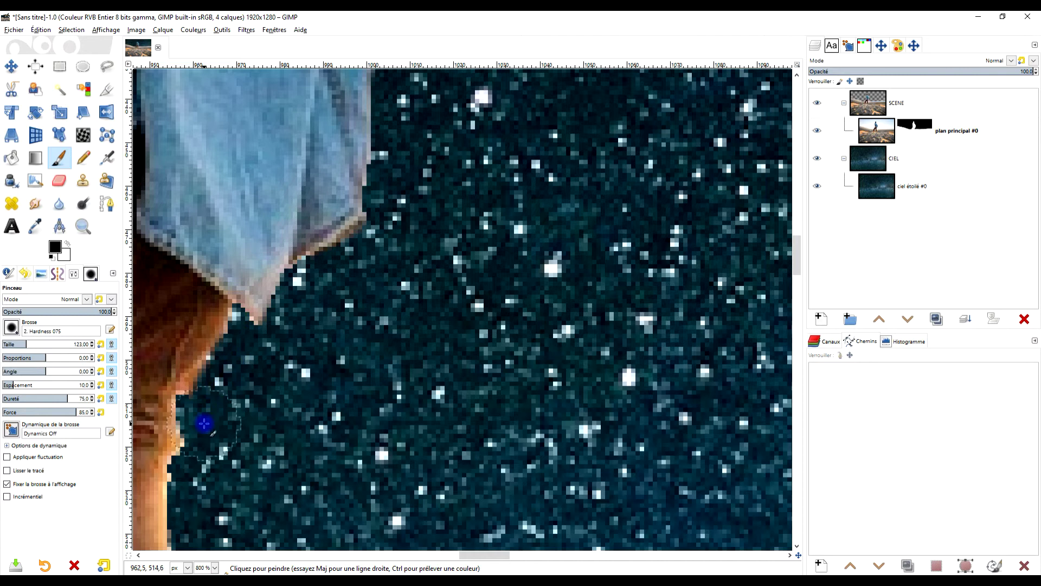
left_click_drag(318, 389, 507, 191)
scroll(507, 191, "down", 1)
mouse_move(414, 191)
left_mouse_down()
mouse_move(398, 205)
mouse_move(390, 249)
mouse_move(398, 320)
left_mouse_up()
Step: Paint white on the mask where the sand horizon meets the rear trouser leg, restoring the missing patch of dune
key("ctrl")
scroll(418, 414, "up", 2)
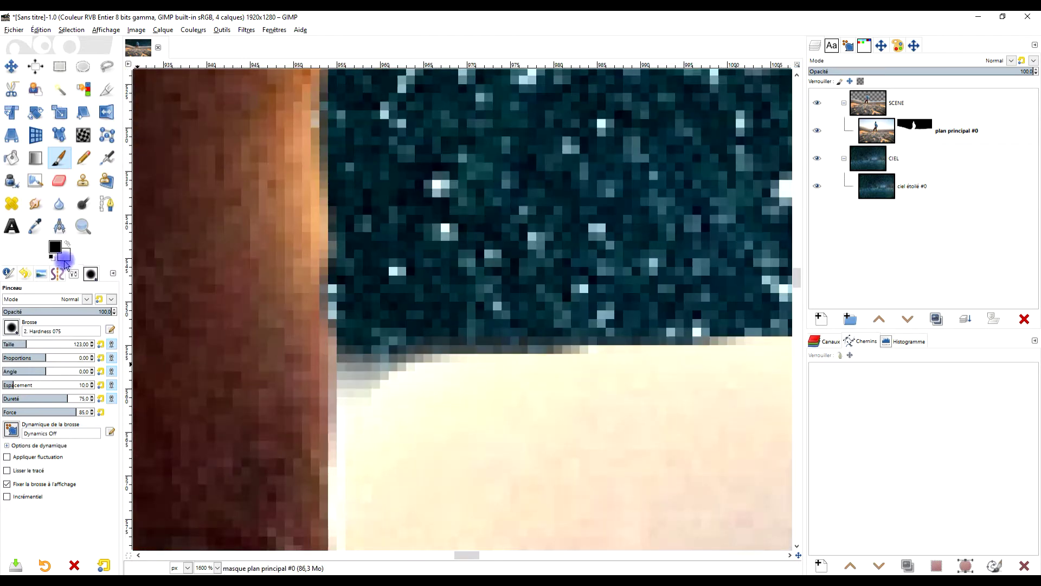
mouse_move(372, 388)
left_mouse_down()
mouse_move(400, 390)
mouse_move(386, 390)
left_mouse_up()
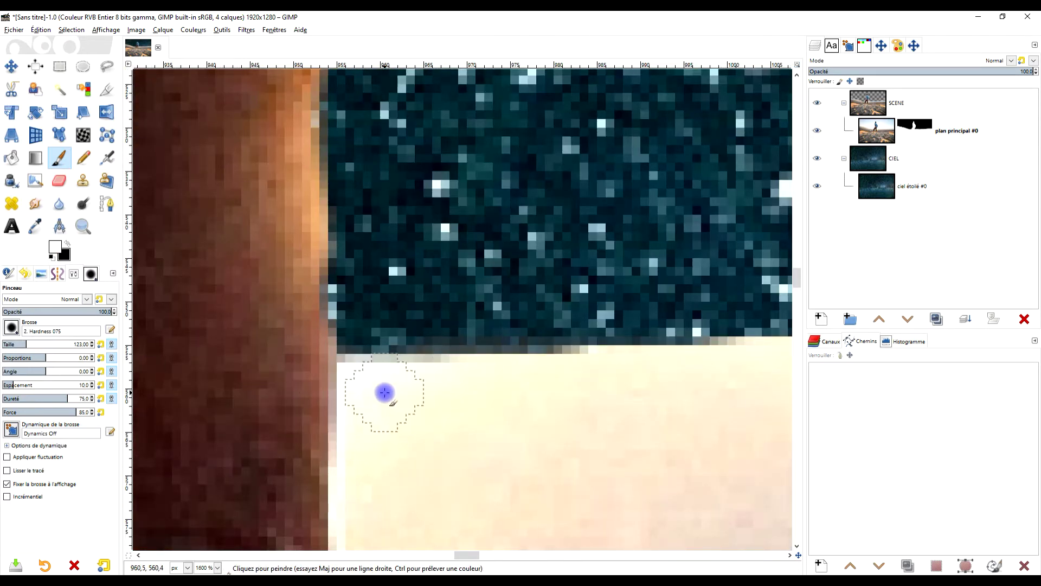
Step: Paint black on the mask along the left-hand wrist and shirt cuff to remove the light edge pixels
scroll(479, 390, "down", 2)
scroll(480, 390, "down", 7)
scroll(407, 347, "up", 5)
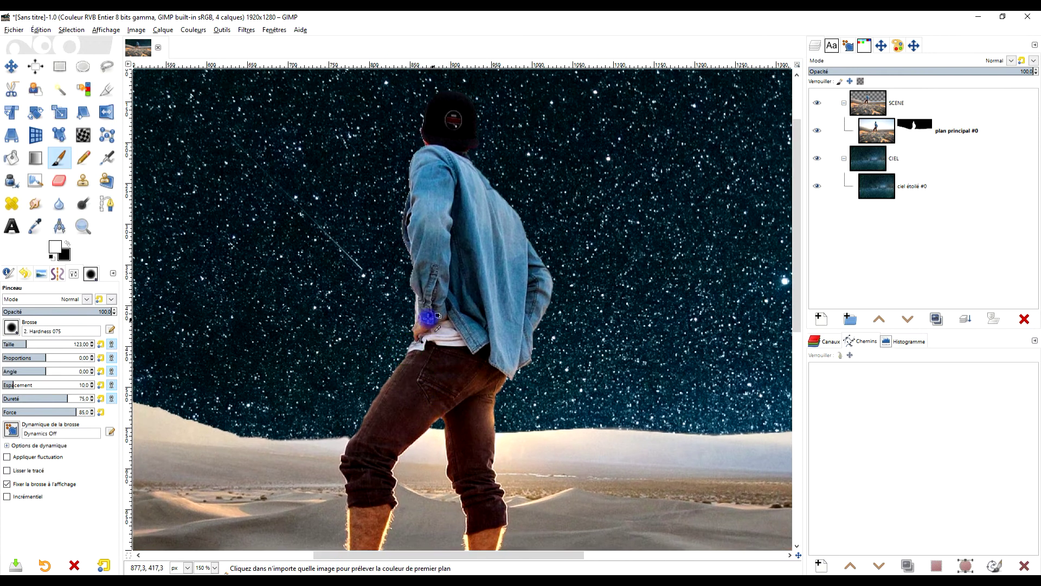
scroll(399, 367, "up", 4)
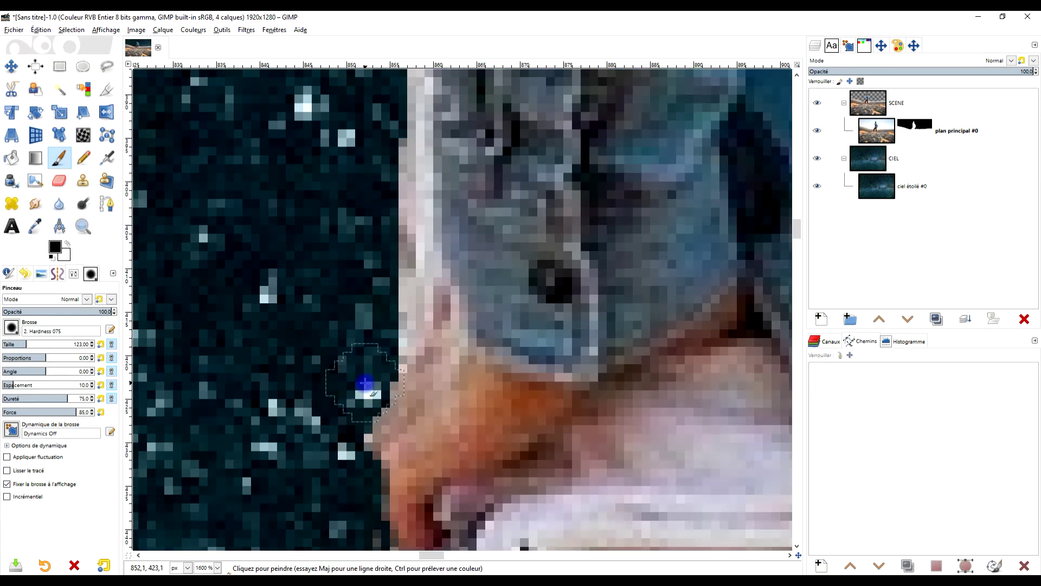
scroll(434, 413, "up", 5)
mouse_move(393, 281)
left_mouse_down()
mouse_move(342, 167)
mouse_move(341, 113)
mouse_move(343, 147)
left_mouse_up()
scroll(458, 437, "up", 8)
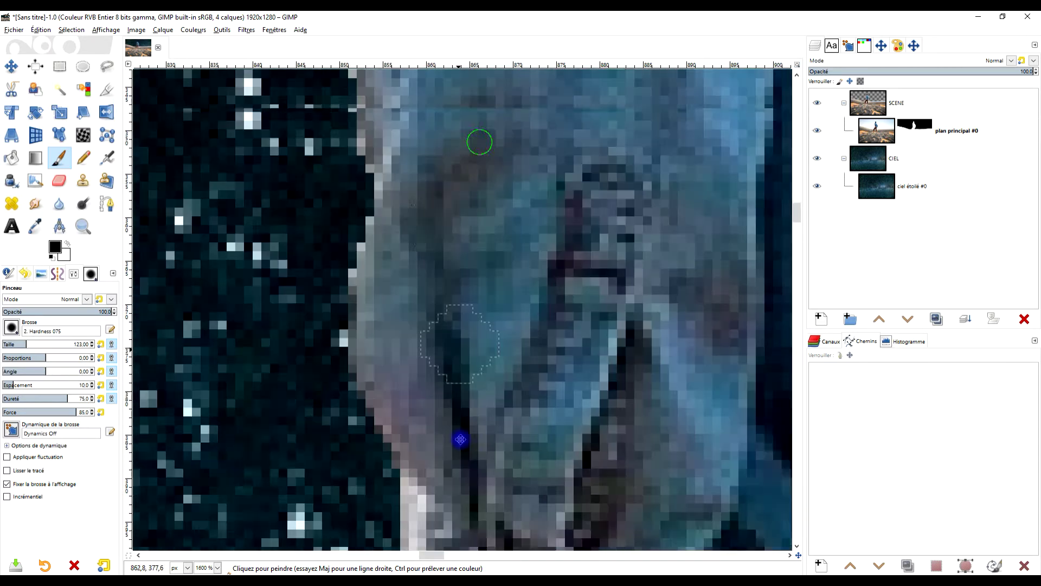
mouse_move(347, 377)
left_mouse_down()
mouse_move(323, 204)
mouse_move(371, 152)
left_mouse_up()
Step: Paint black on the mask up the outer edge of the left-hand sleeve from the forearm to the elbow folds
scroll(481, 309, "up", 5)
scroll(481, 309, "left", 2)
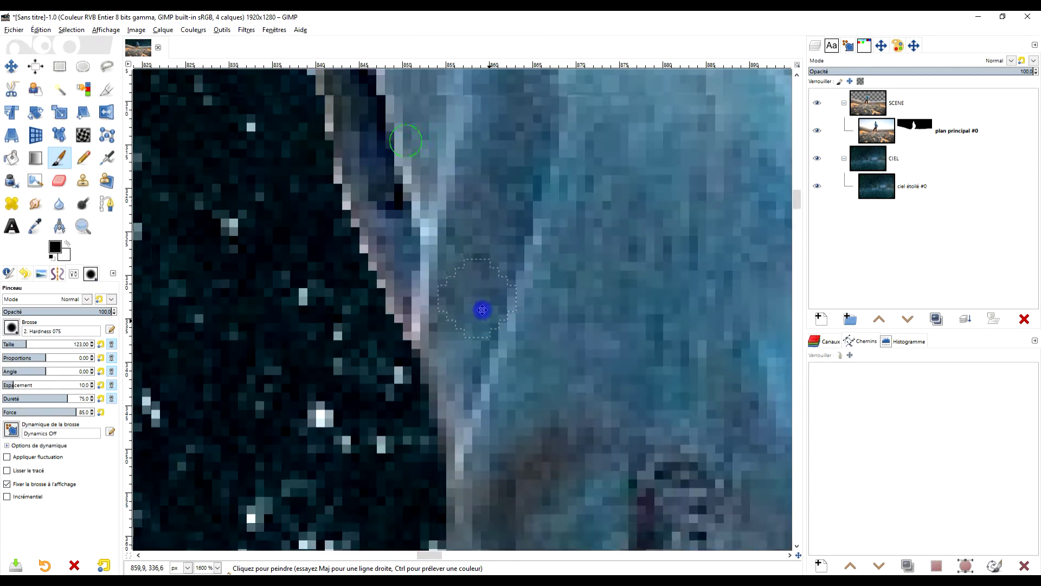
mouse_move(399, 368)
left_mouse_down()
mouse_move(319, 186)
mouse_move(450, 160)
left_mouse_up()
scroll(559, 396, "up", 5)
scroll(559, 396, "left", 2)
scroll(560, 396, "up", 1)
scroll(559, 397, "left", 1)
left_click_drag(426, 432, 437, 186)
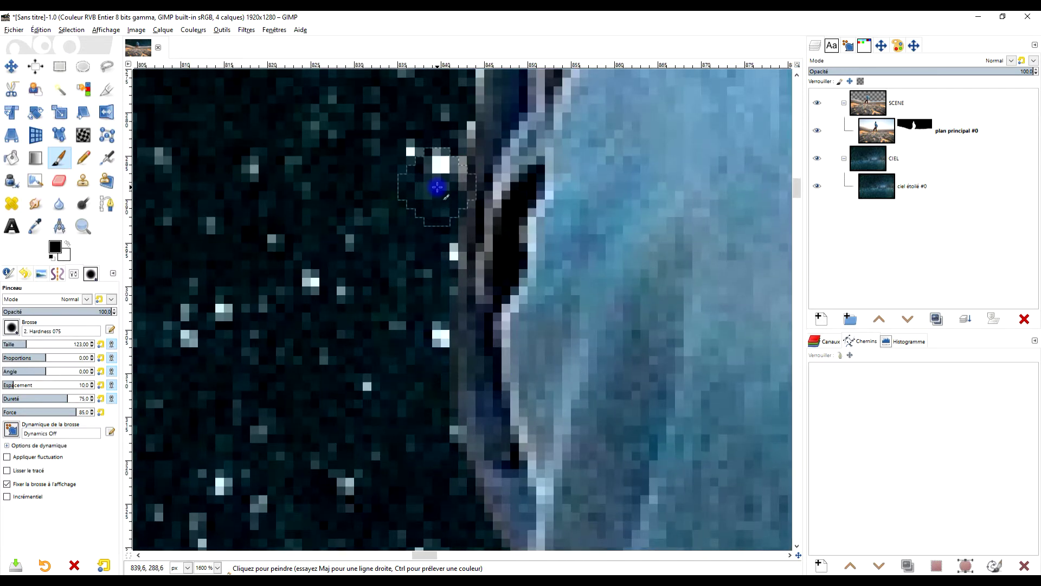
Step: Paint black on the mask along the left-hand upper sleeve and around the shoulder up to the neck, removing the pale fringe
scroll(539, 291, "up", 4)
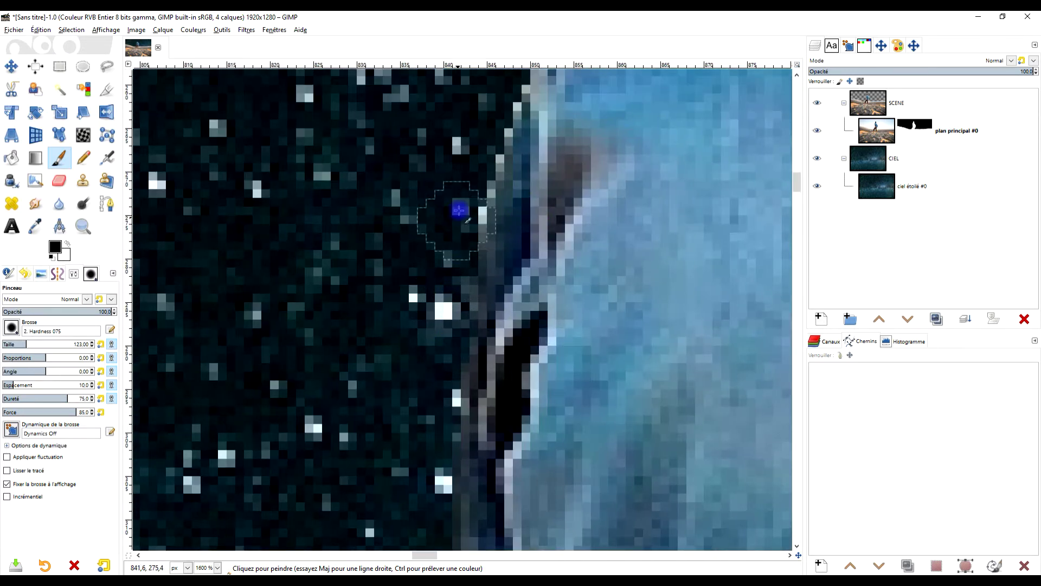
scroll(551, 282, "up", 5)
scroll(551, 282, "right", 1)
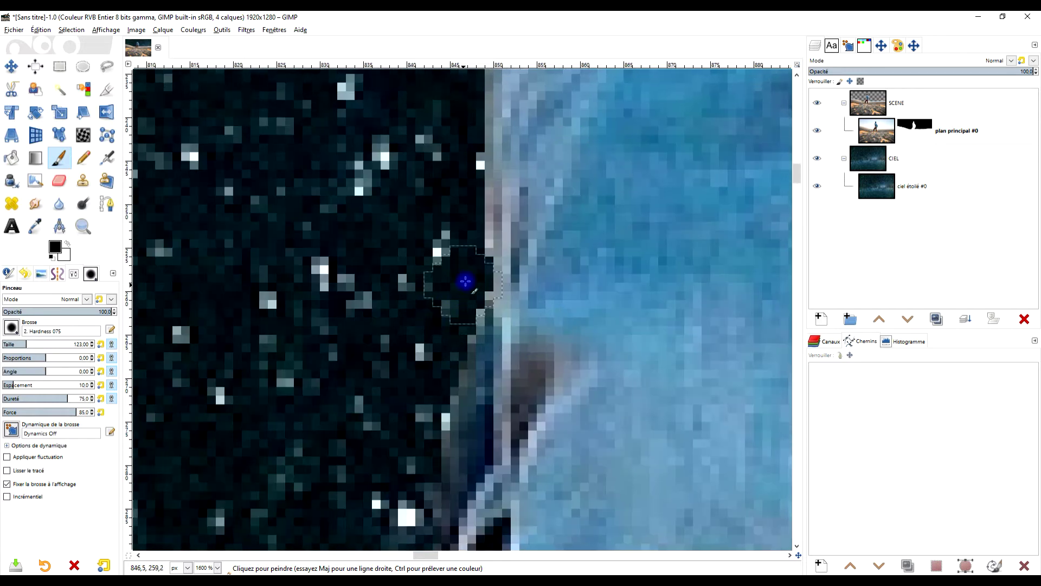
scroll(559, 279, "down", 5)
scroll(609, 157, "up", 5)
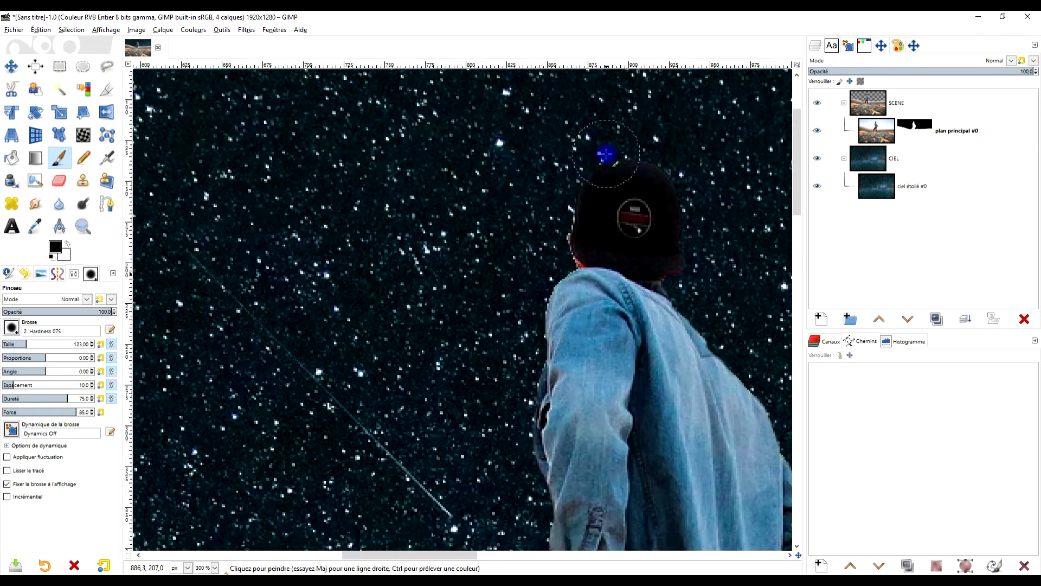
scroll(530, 365, "up", 3)
scroll(474, 383, "up", 2)
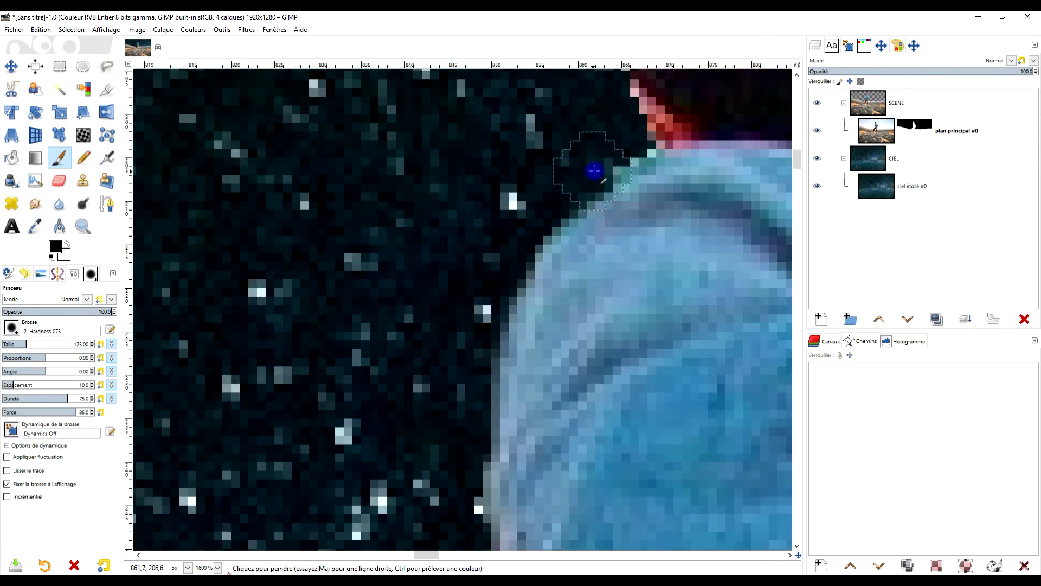
scroll(574, 344, "up", 2)
mouse_move(487, 380)
left_mouse_down()
mouse_move(542, 348)
mouse_move(532, 276)
mouse_move(496, 216)
mouse_move(546, 293)
mouse_move(472, 132)
mouse_move(570, 103)
left_mouse_up()
Step: Paint black on the mask along the left-hand side of the cap and down past the ear, removing the bright outline
key("space")
left_click_drag(423, 476, 414, 353)
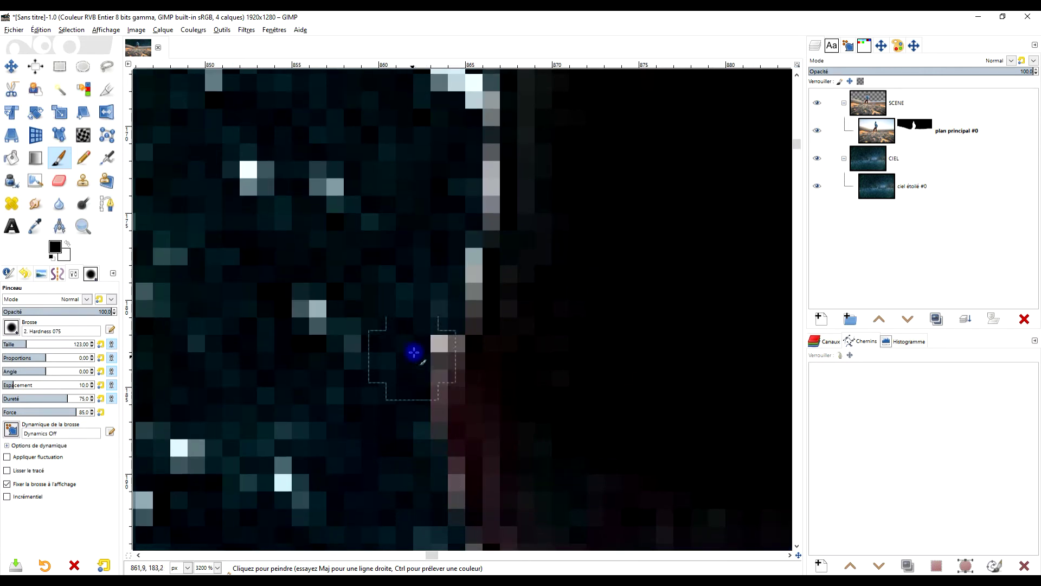
key("space")
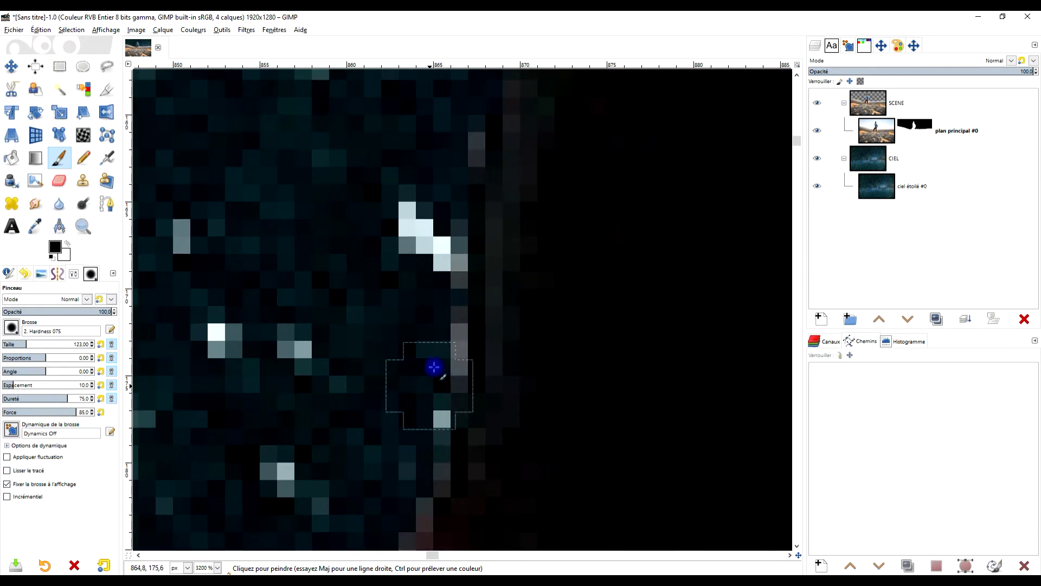
scroll(496, 425, "down", 5, "ctrl")
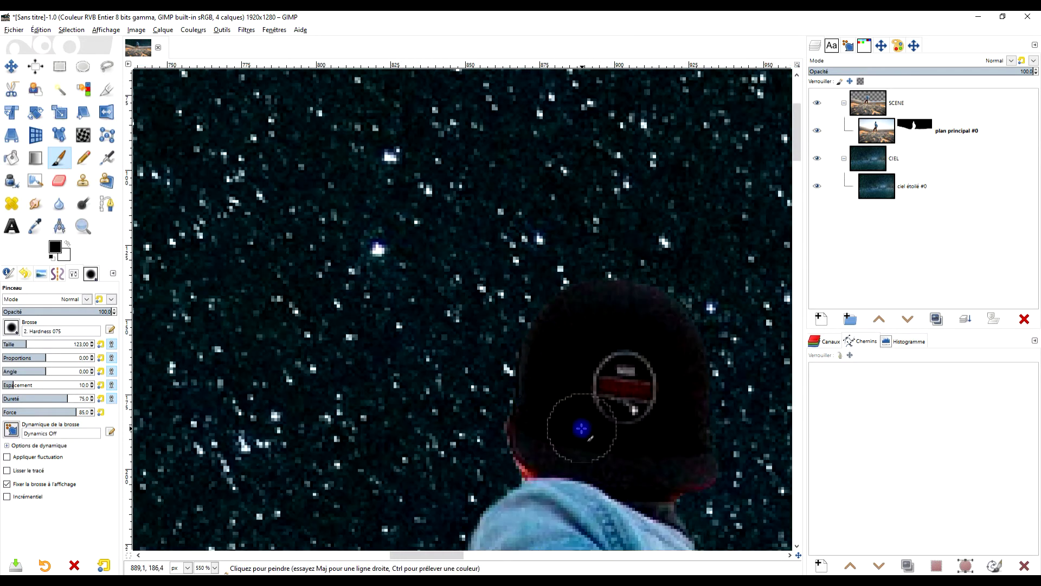
scroll(471, 239, "up", 5, "ctrl")
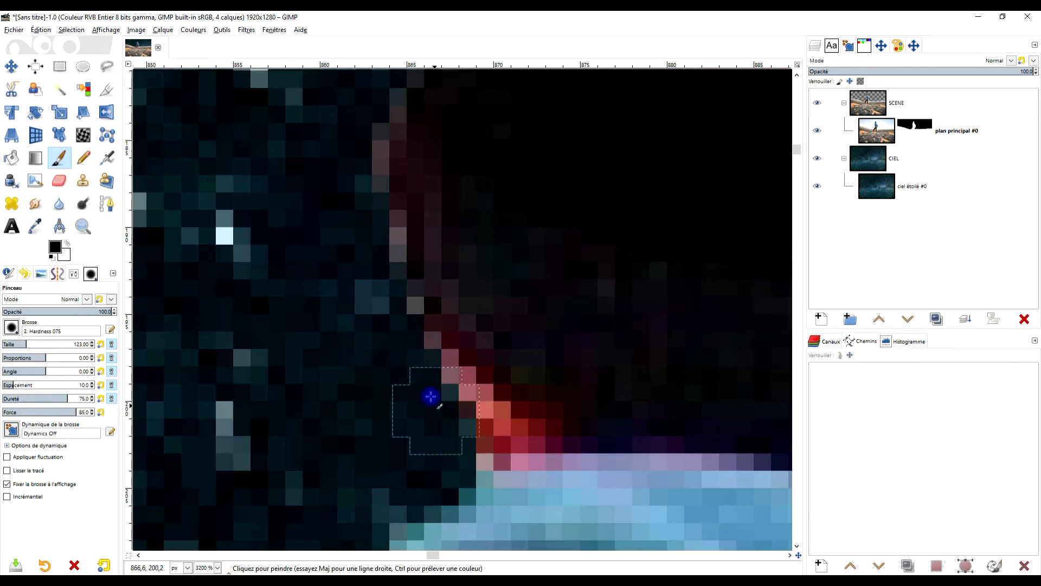
Step: Examine the cutout edges of the man's sleeve, trousers and legs and the left-hand dune's horizon for remaining mask flaws
scroll(356, 140, "down", 6, "ctrl")
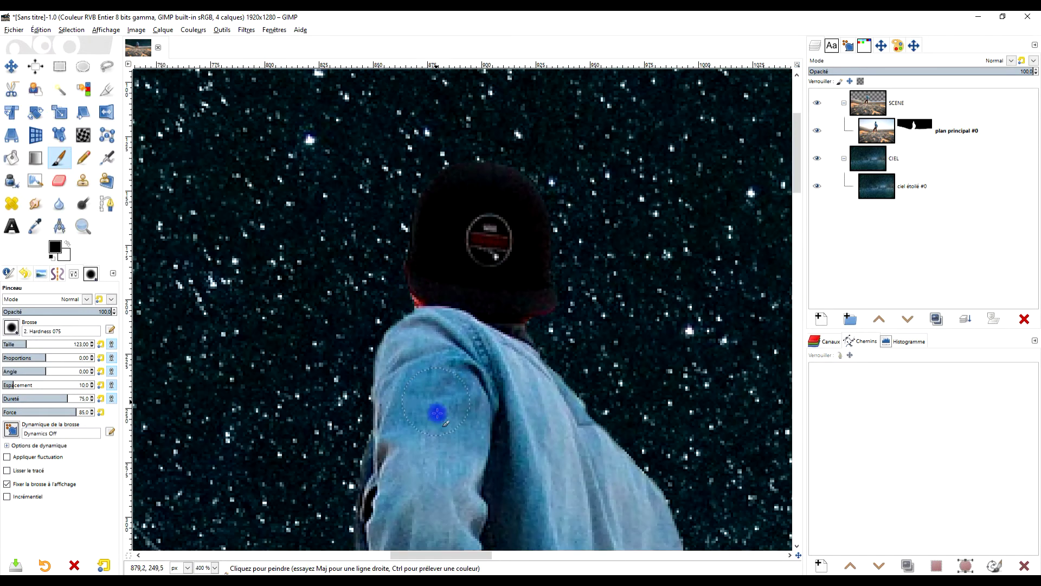
scroll(453, 314, "down", 5)
scroll(439, 318, "up", 2, "ctrl")
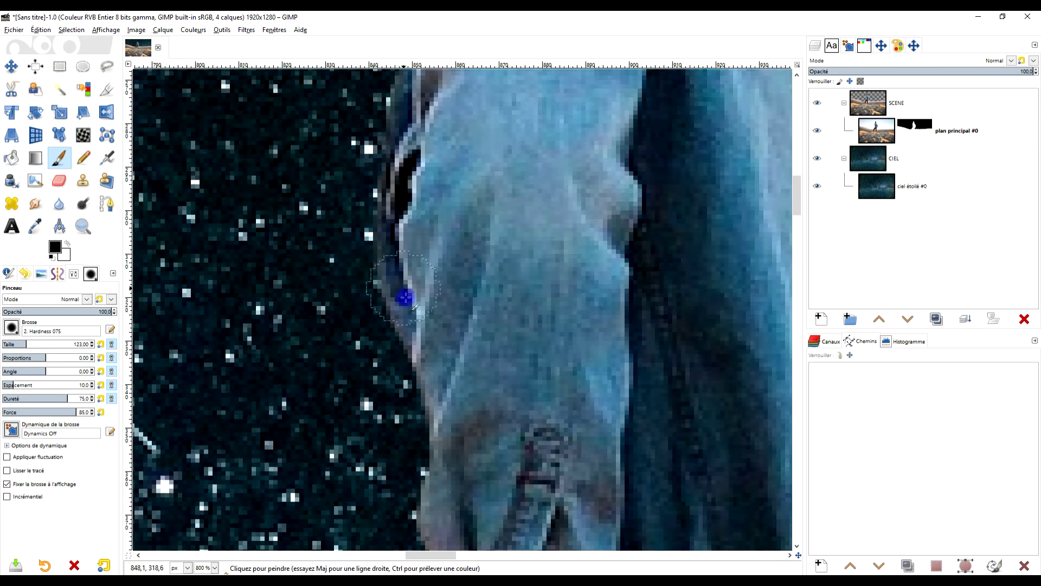
scroll(423, 371, "down", 6, "ctrl")
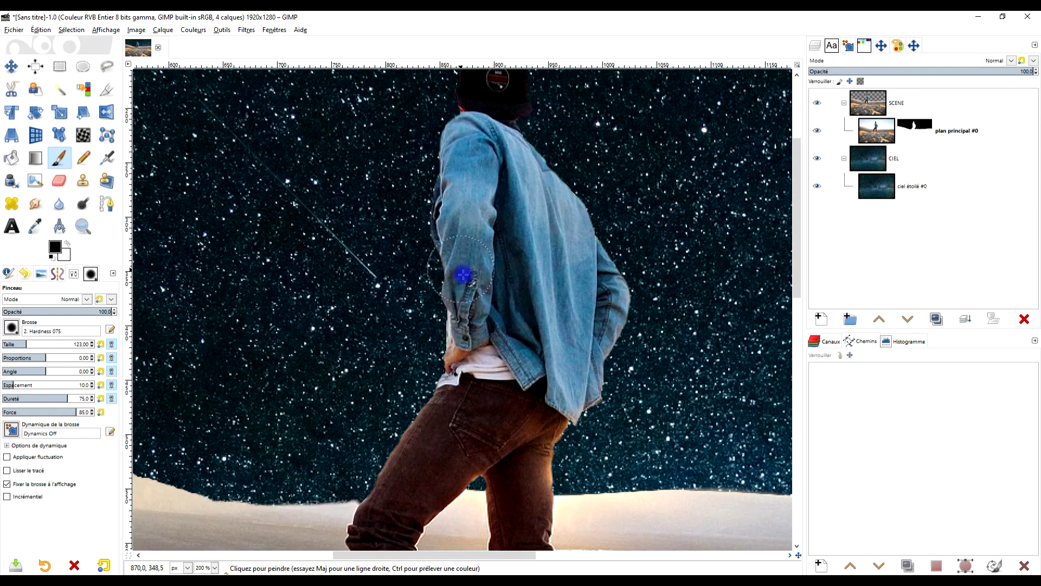
scroll(458, 351, "up", 2, "ctrl")
scroll(428, 391, "down", 3)
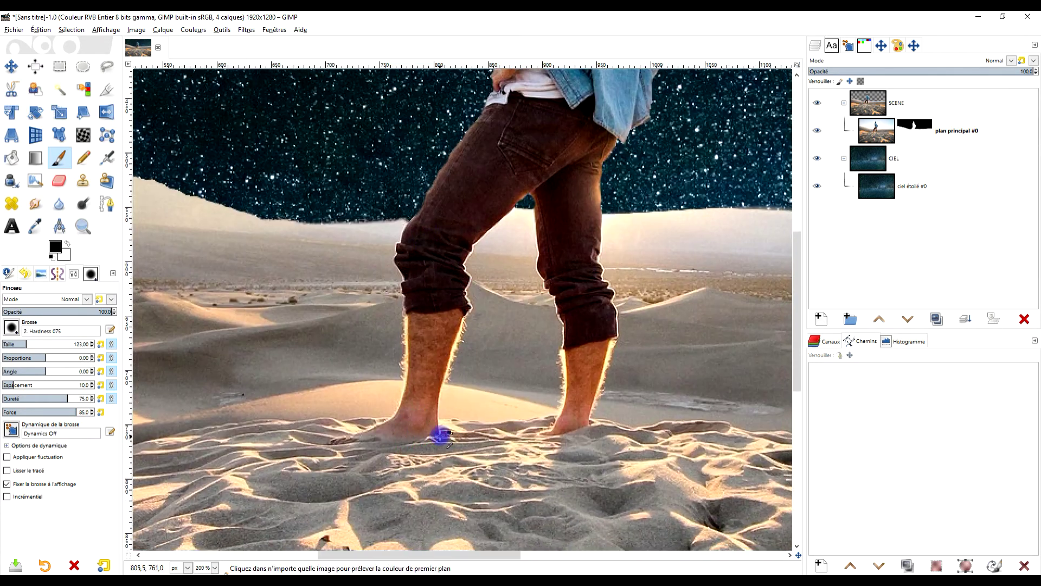
scroll(441, 391, "down", 2, "ctrl")
scroll(453, 360, "up", 4, "ctrl")
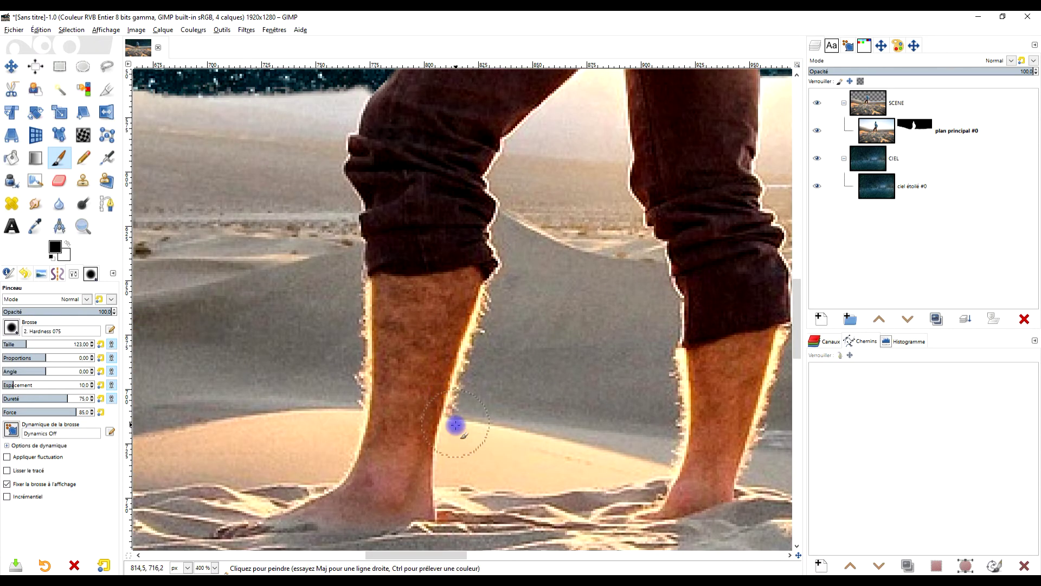
scroll(428, 400, "down", 6, "ctrl")
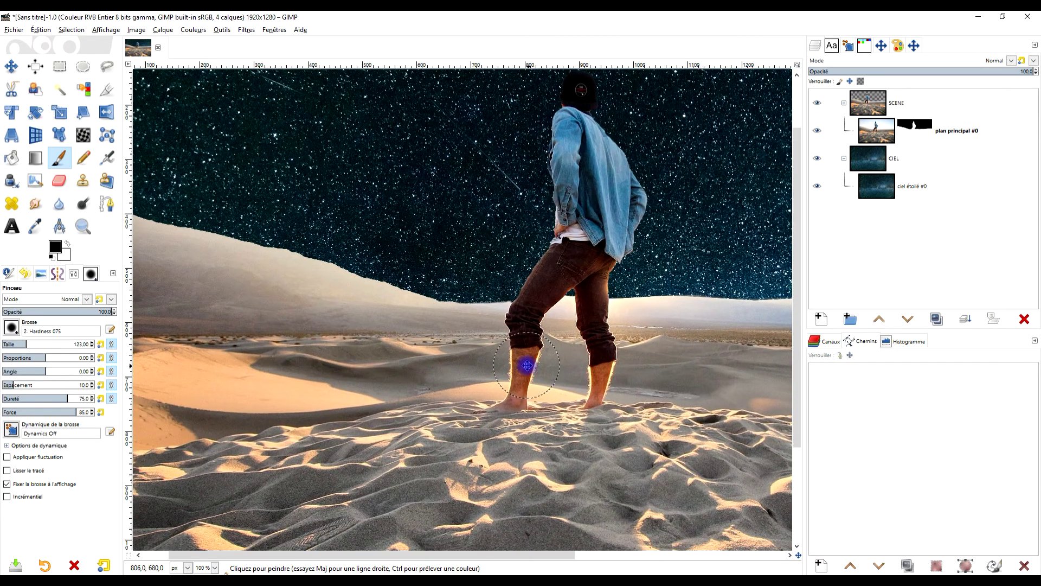
scroll(521, 361, "up", 2, "ctrl")
scroll(395, 272, "up", 4, "ctrl")
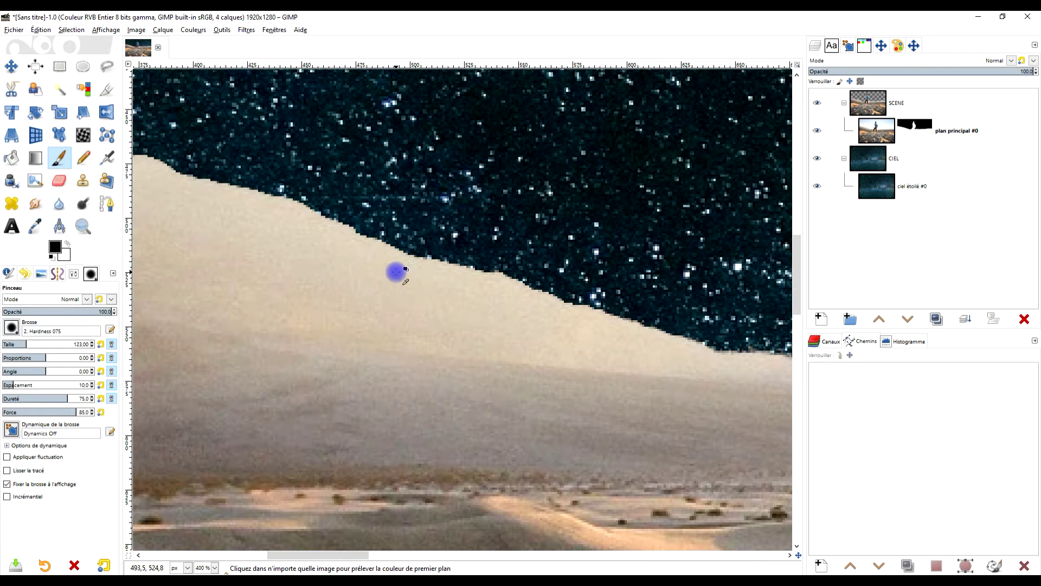
Step: Paint white on the mask just below the left-hand dune's crest to restore the sand and smooth its jagged edge
left_click(68, 245)
left_click_drag(626, 346, 218, 211)
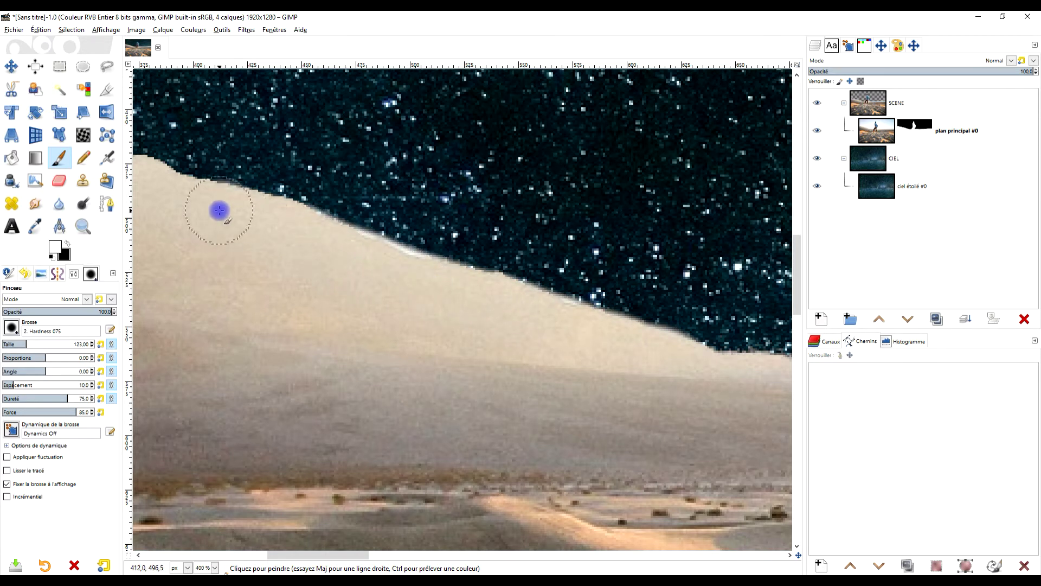
scroll(218, 211, "up", 3)
scroll(218, 210, "left", 5)
mouse_move(509, 374)
left_mouse_down()
mouse_move(411, 310)
mouse_move(410, 351)
mouse_move(318, 313)
mouse_move(204, 297)
left_mouse_up()
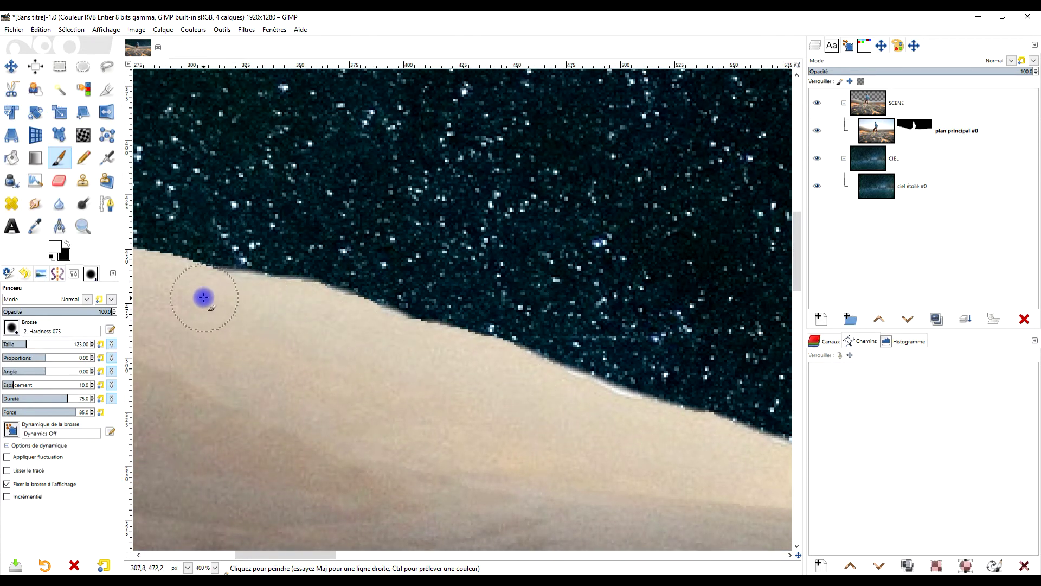
Step: Paint black on the mask along the bright strip on the left-hand dune's descending crest to remove the fringe
scroll(600, 383, "down", 2)
scroll(600, 384, "right", 4)
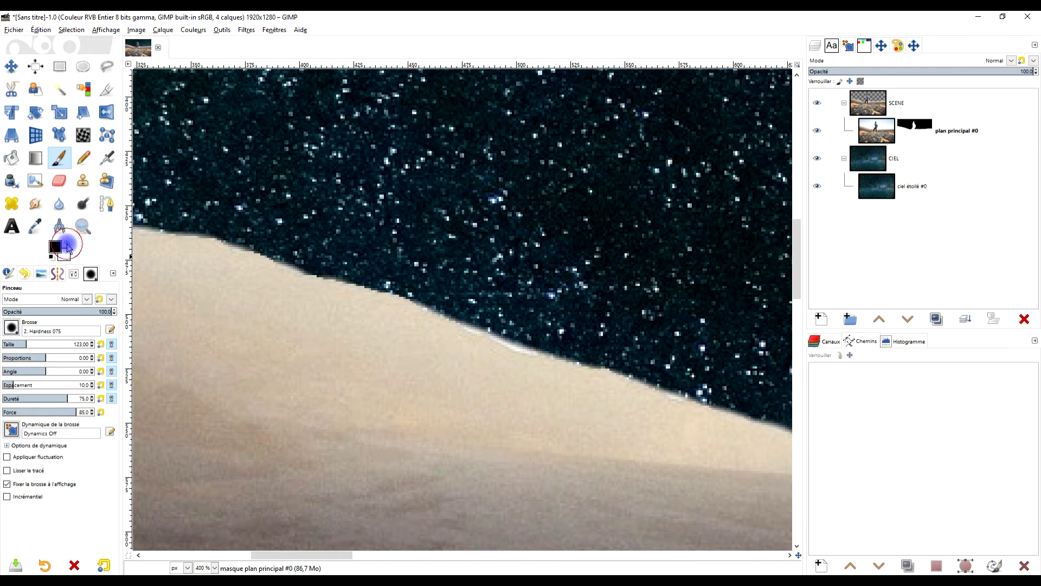
mouse_move(542, 314)
left_mouse_down()
mouse_move(530, 326)
mouse_move(323, 249)
left_mouse_up()
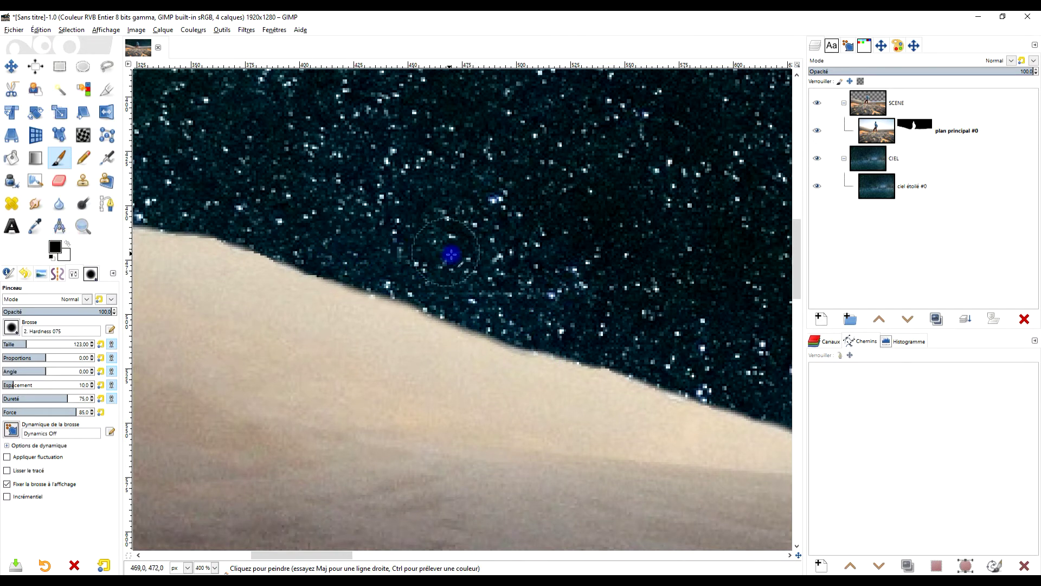
Step: Paint black on the mask in a straight segment along the far left end of the dune crest, up to the image edge
scroll(451, 255, "up", 2)
scroll(451, 254, "left", 4)
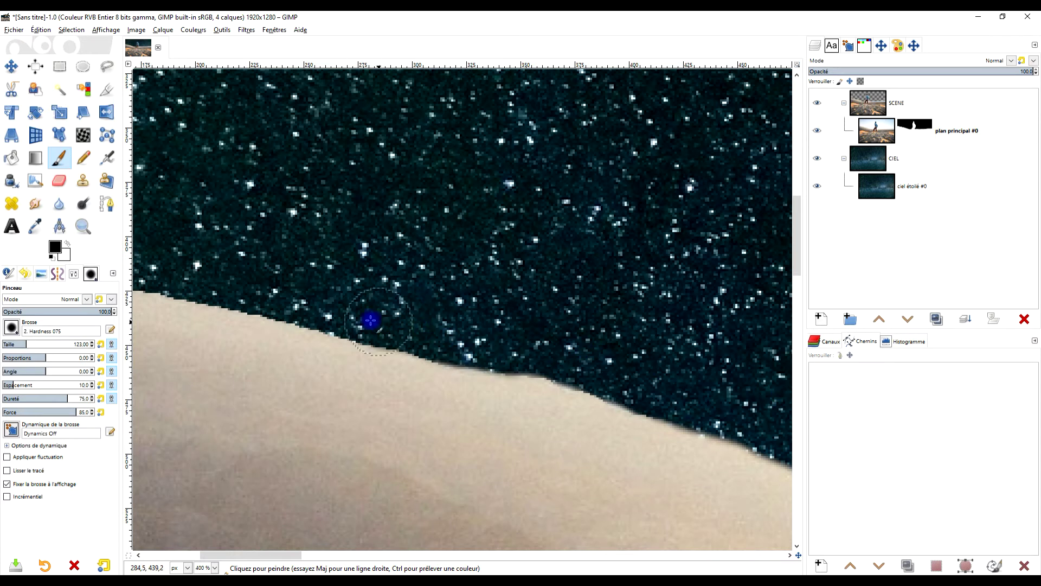
scroll(286, 294, "left", 5)
scroll(660, 279, "up", 1)
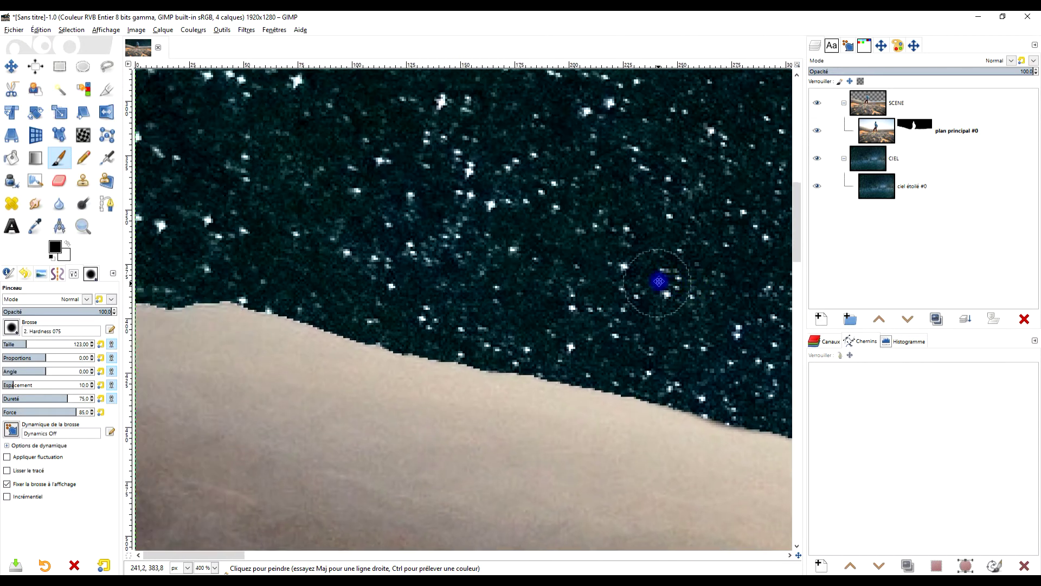
key("shift")
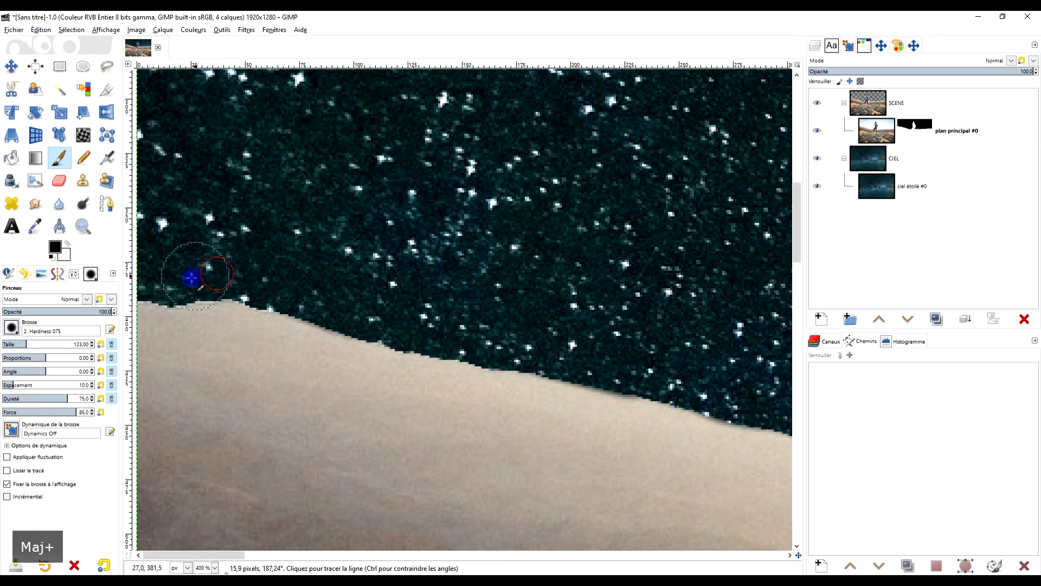
scroll(352, 274, "left", 3)
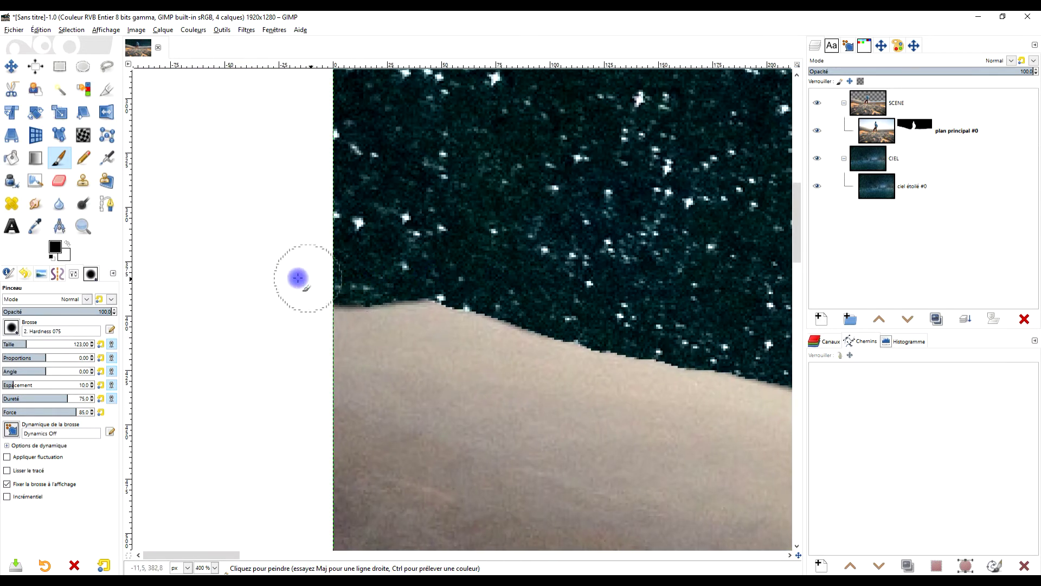
Step: Examine the whole composite, checking the man's outline and the dune horizon against the starry sky
scroll(476, 295, "down", 5)
scroll(555, 312, "up", 1)
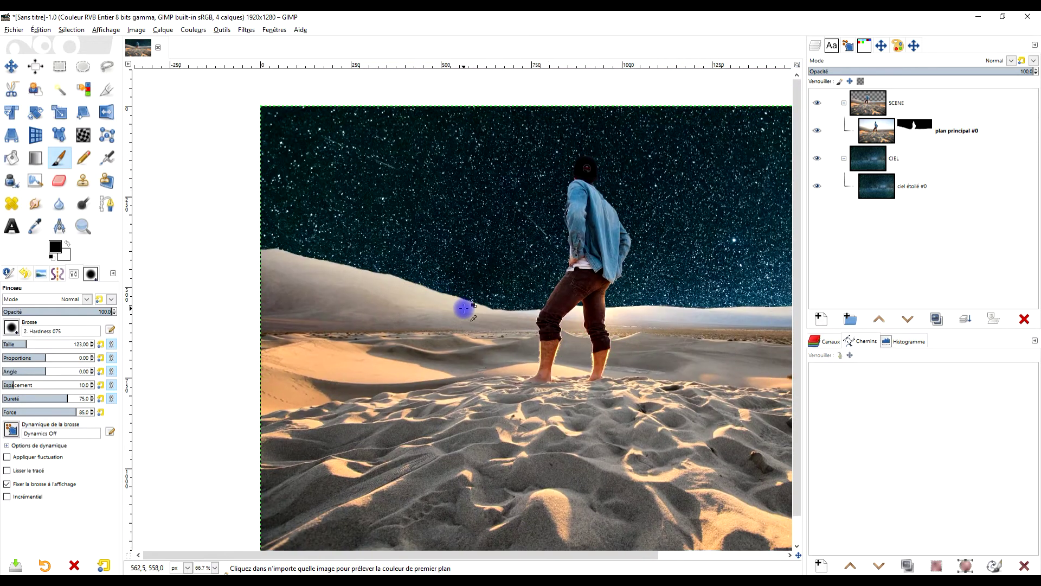
scroll(465, 304, "up", 1)
scroll(504, 325, "down", 2)
scroll(504, 325, "right", 3)
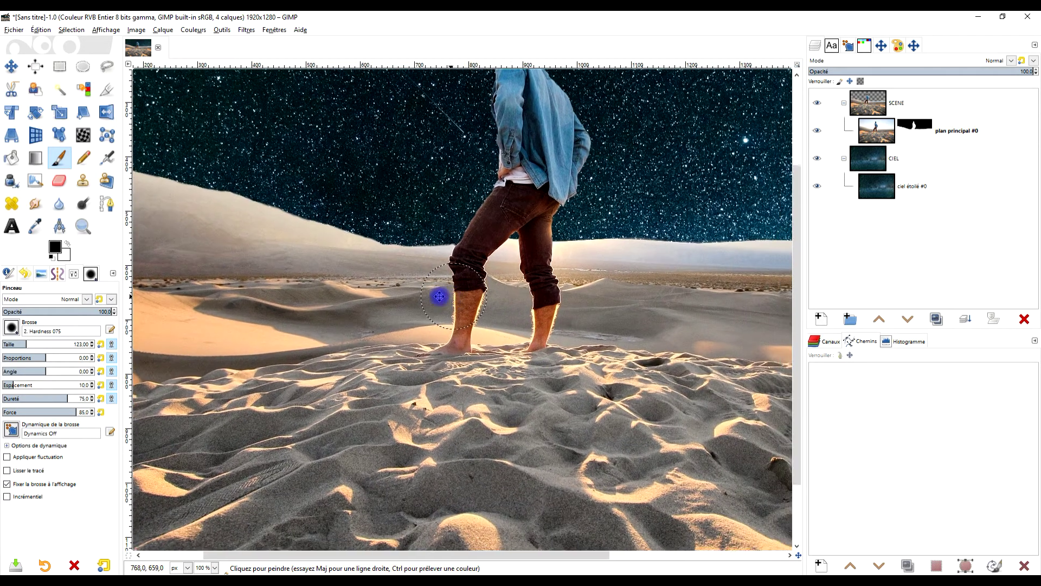
scroll(622, 332, "down", 1)
scroll(552, 358, "down", 1)
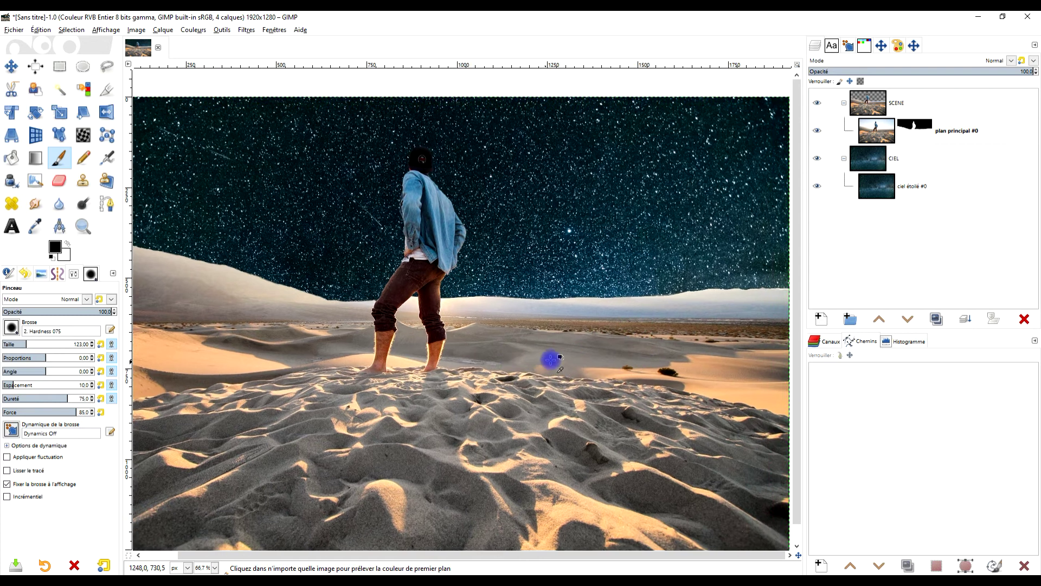
scroll(554, 356, "up", 1)
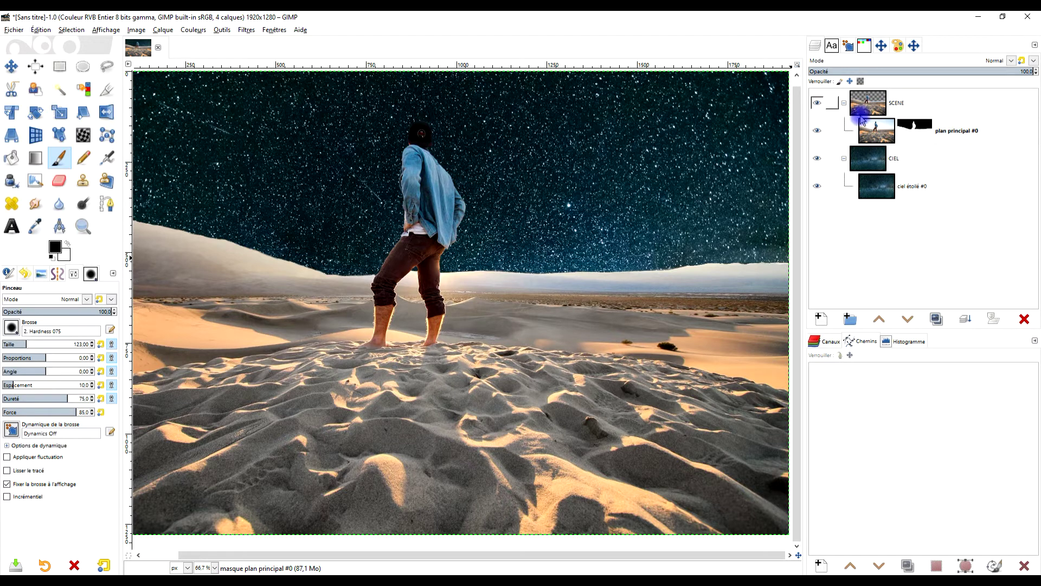
Step: Switch to the browser, bring up the full moon photo's Pixabay page and open its 2237×2153 JPG version
left_click(342, 570)
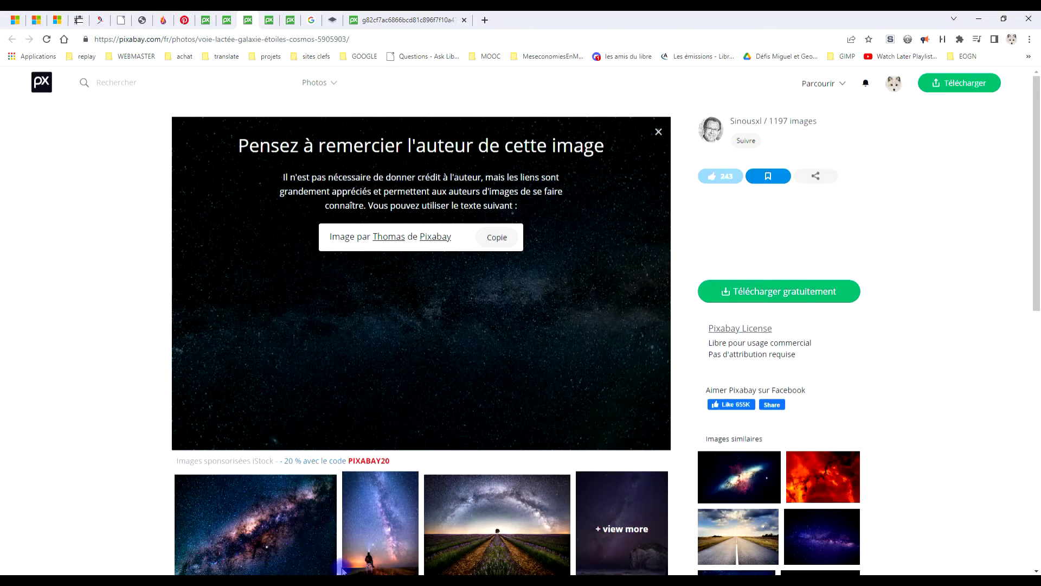
left_click(228, 21)
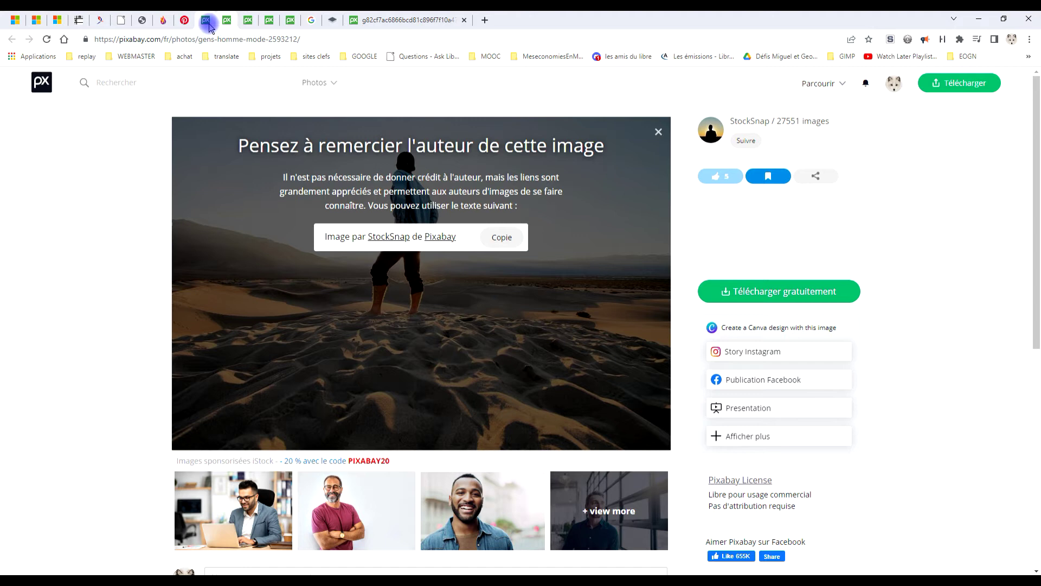
left_click(208, 22)
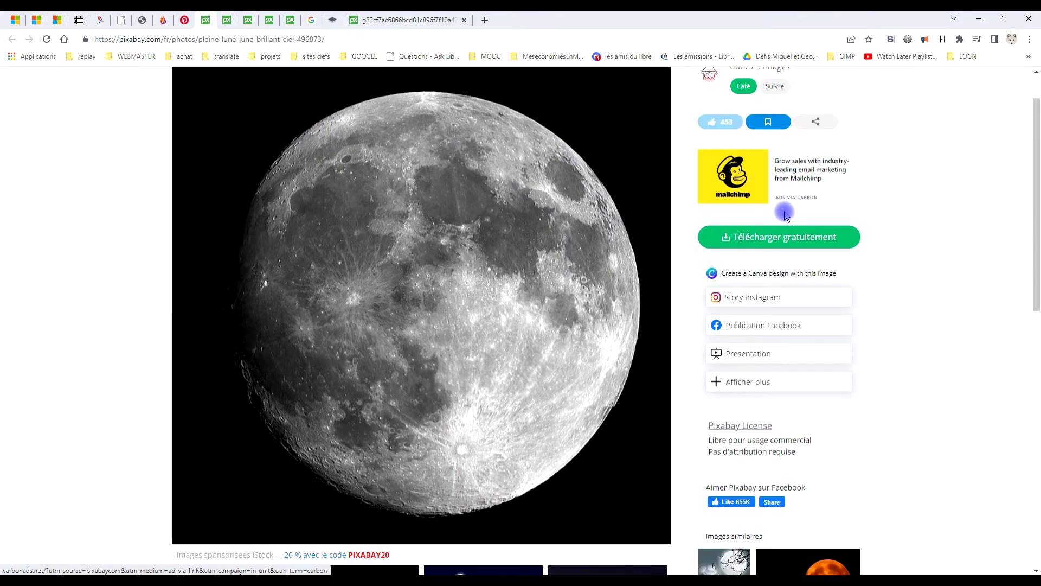
left_click(779, 239)
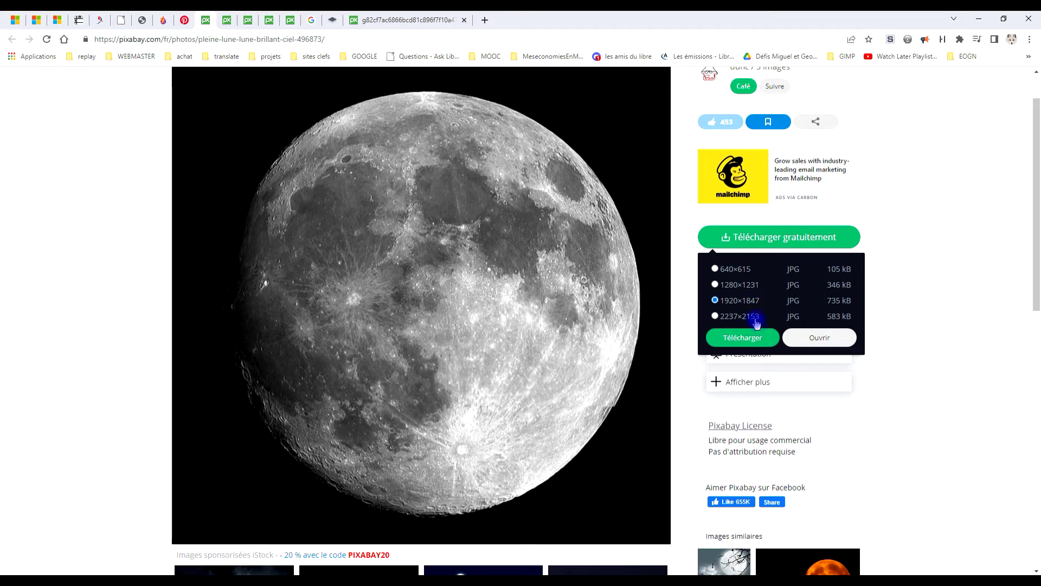
left_click(820, 338)
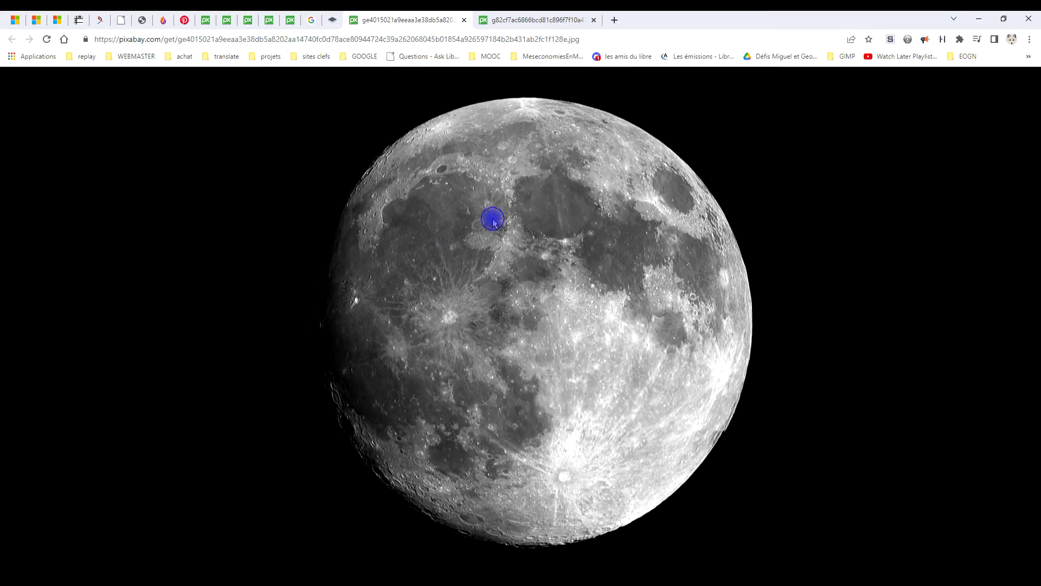
Step: Copy the full-size moon image to the clipboard and switch back to GIMP with the whole composition in view
right_click(492, 219)
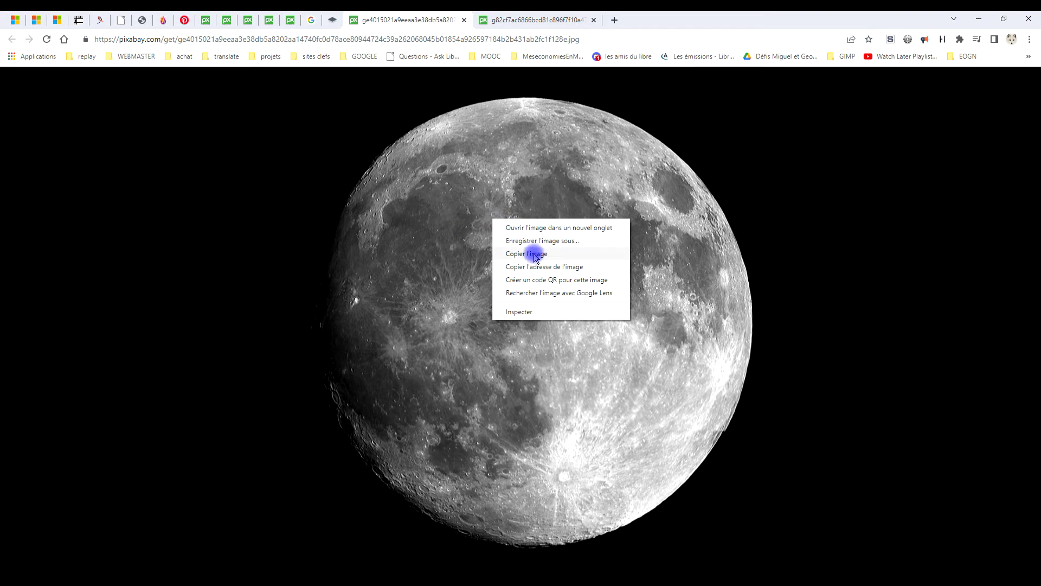
left_click(534, 254)
key("alt+Tab")
scroll(542, 304, "up", 2)
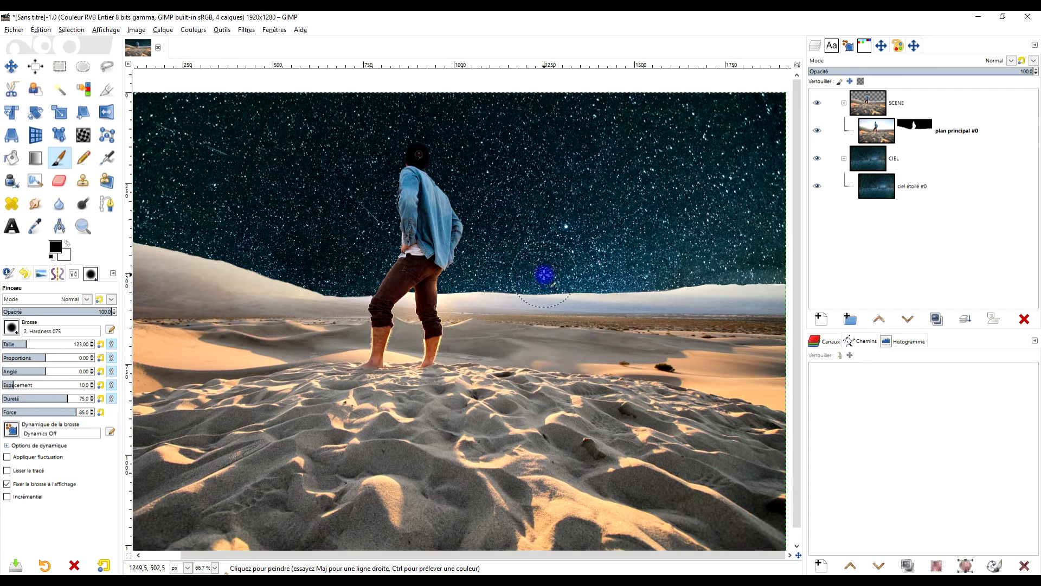
scroll(544, 275, "down", 2)
scroll(537, 269, "up", 1)
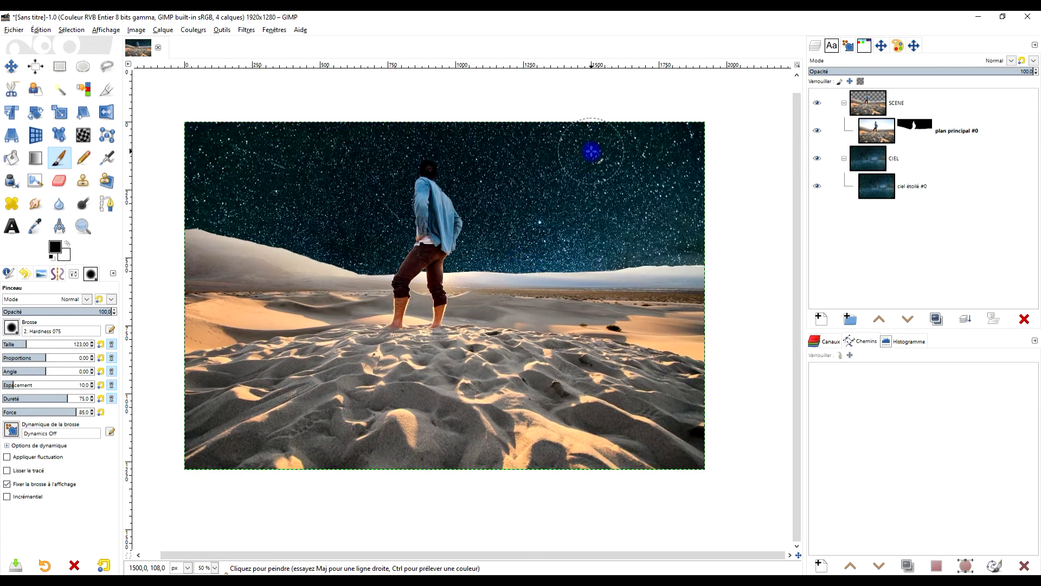
Step: Paste the moon as a new layer above the SCENE group and move it inside the group, directly above plan principal #0
left_click(913, 99)
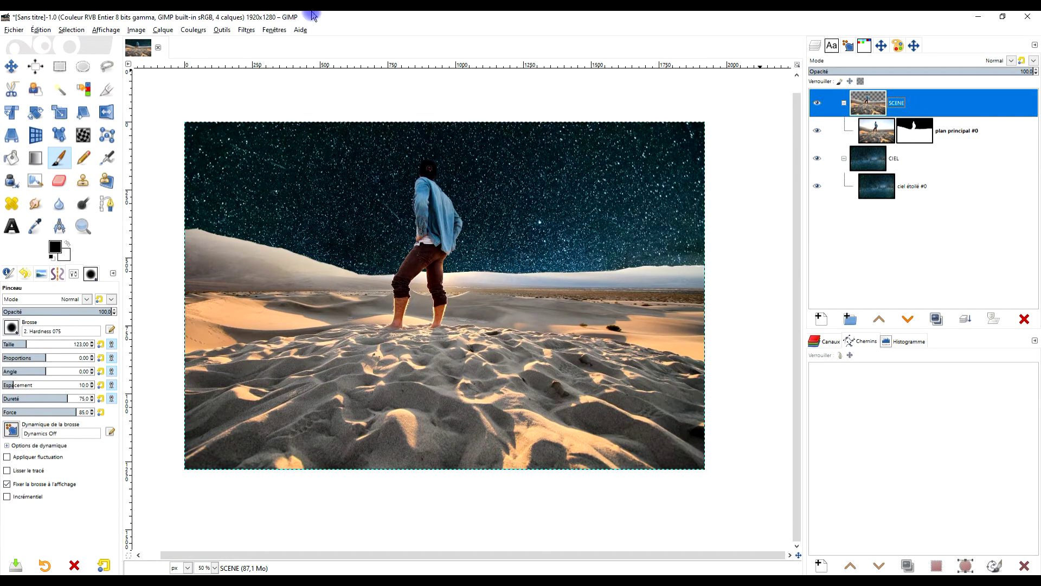
left_click(37, 31)
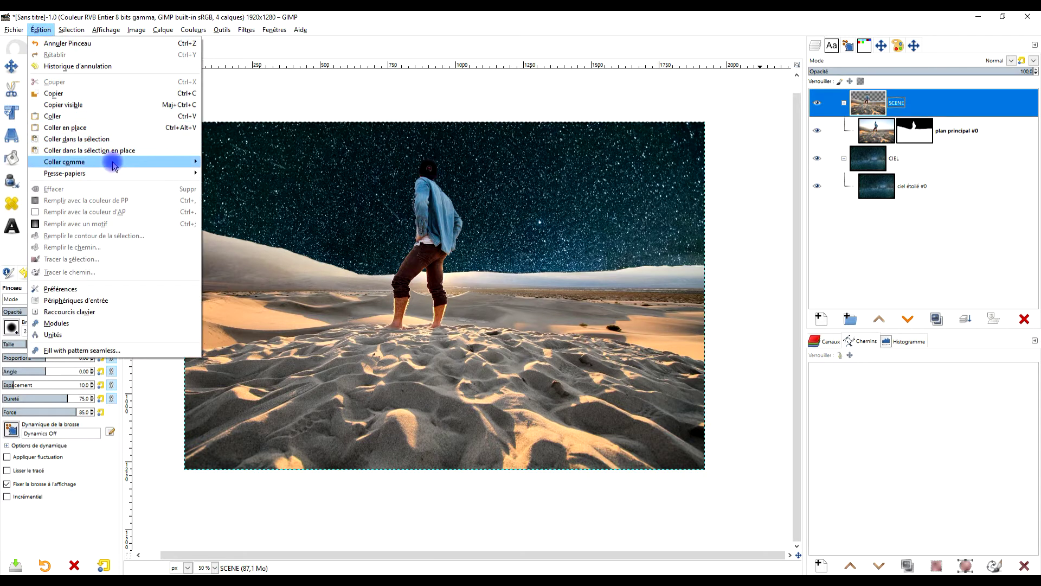
mouse_move(144, 164)
left_click(225, 161)
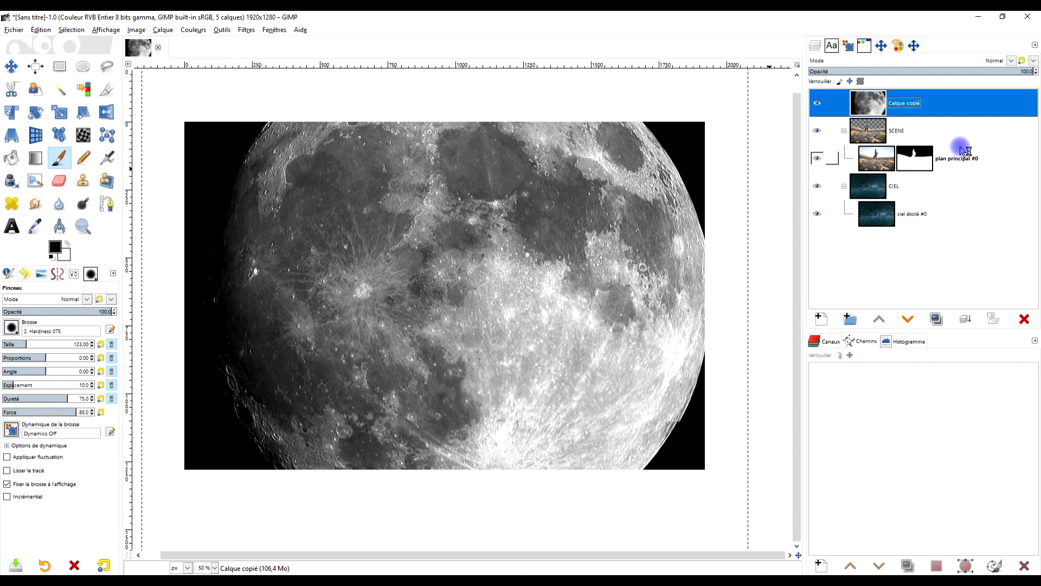
left_click_drag(871, 103, 914, 163)
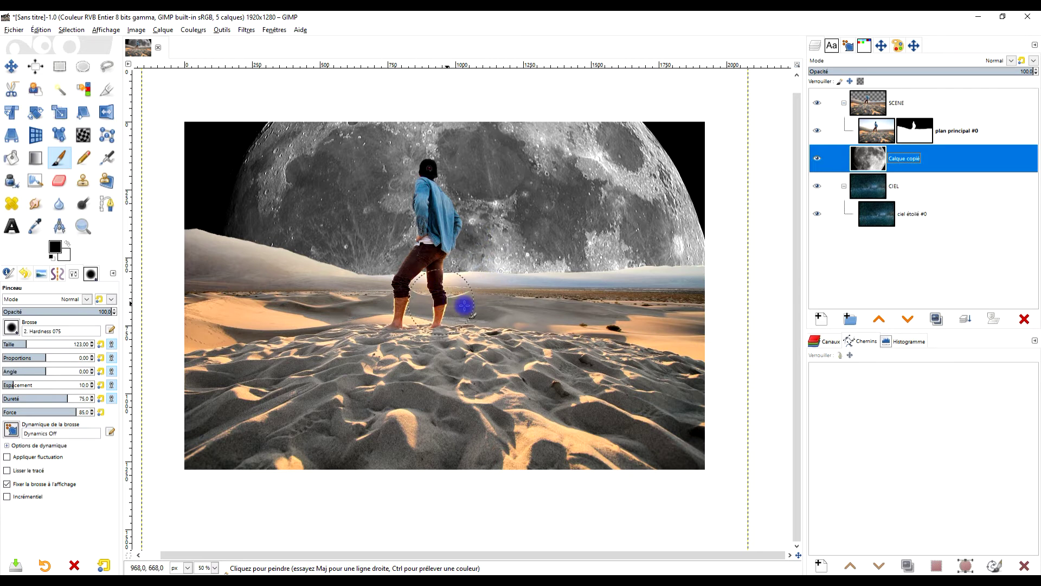
left_click_drag(879, 159, 875, 126)
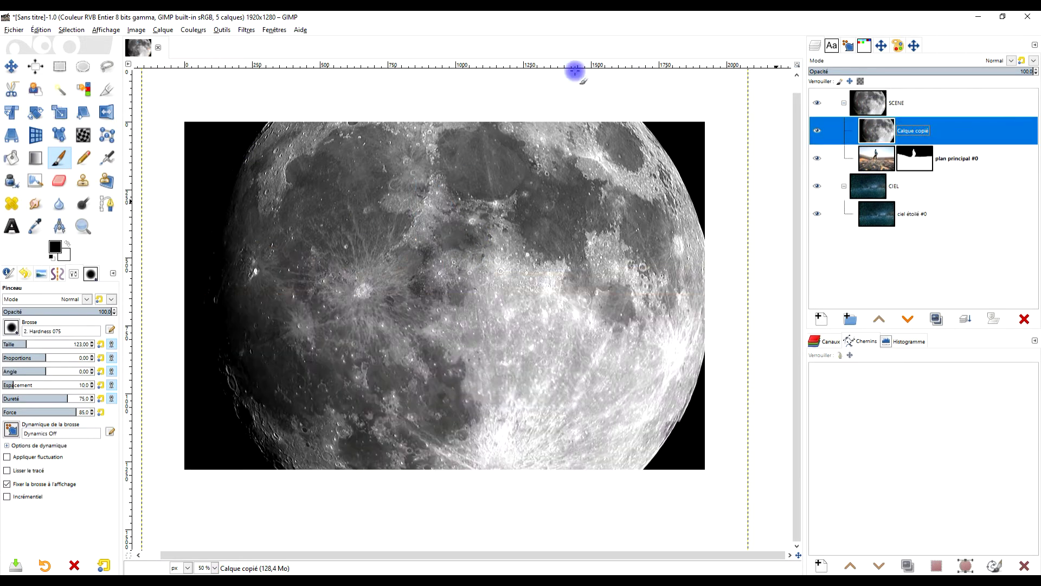
Step: Try to scale the moon layer down proportionally about its centre to 1324 × 1274 px
left_click(54, 115)
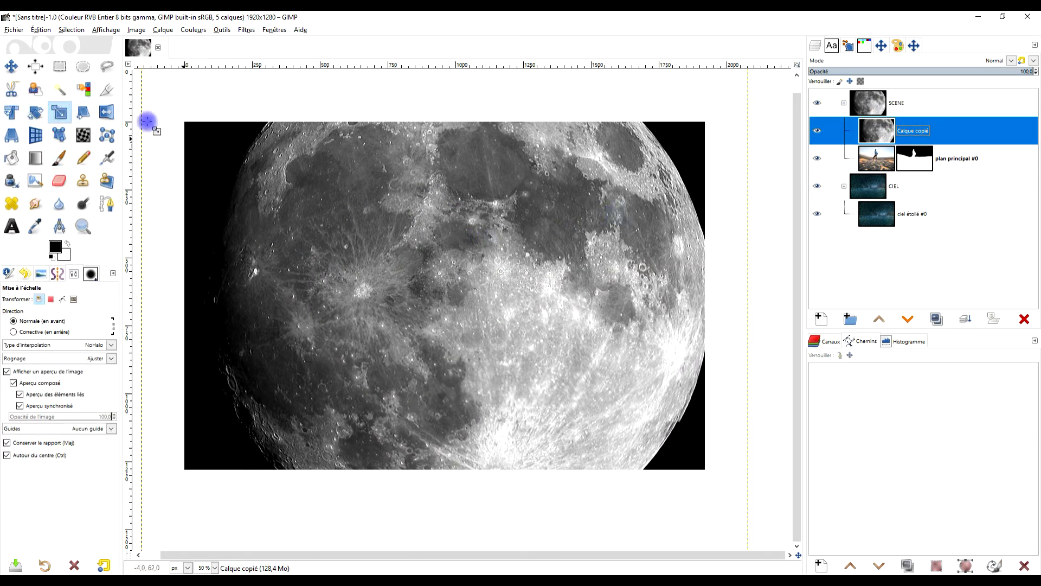
left_click(445, 272)
left_click_drag(909, 139, 873, 130)
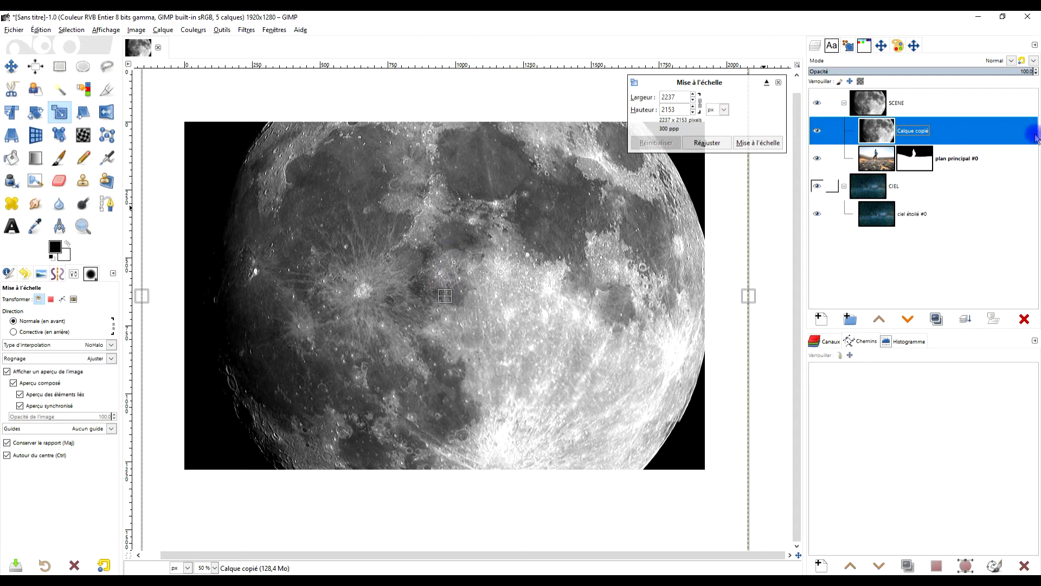
left_click(353, 190)
scroll(377, 233, "up", 3)
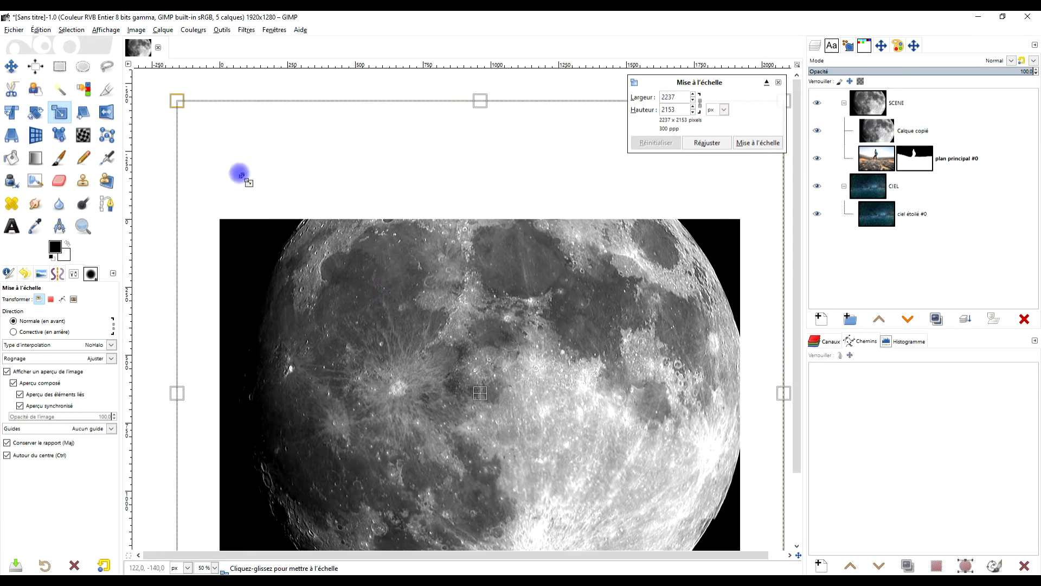
left_click_drag(234, 181, 407, 296)
scroll(492, 302, "down", 5)
scroll(492, 302, "right", 2)
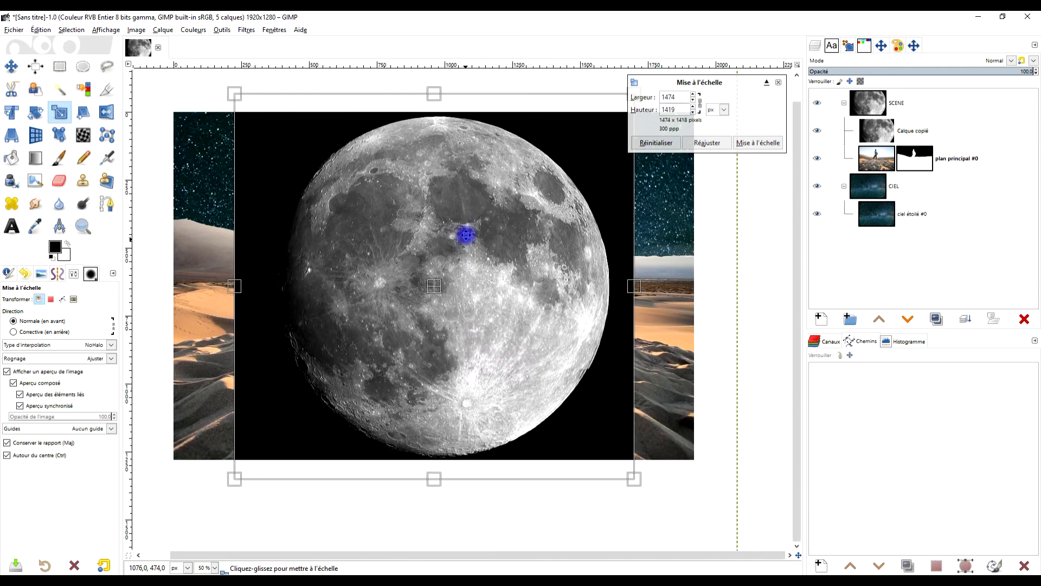
left_click_drag(238, 87, 269, 128)
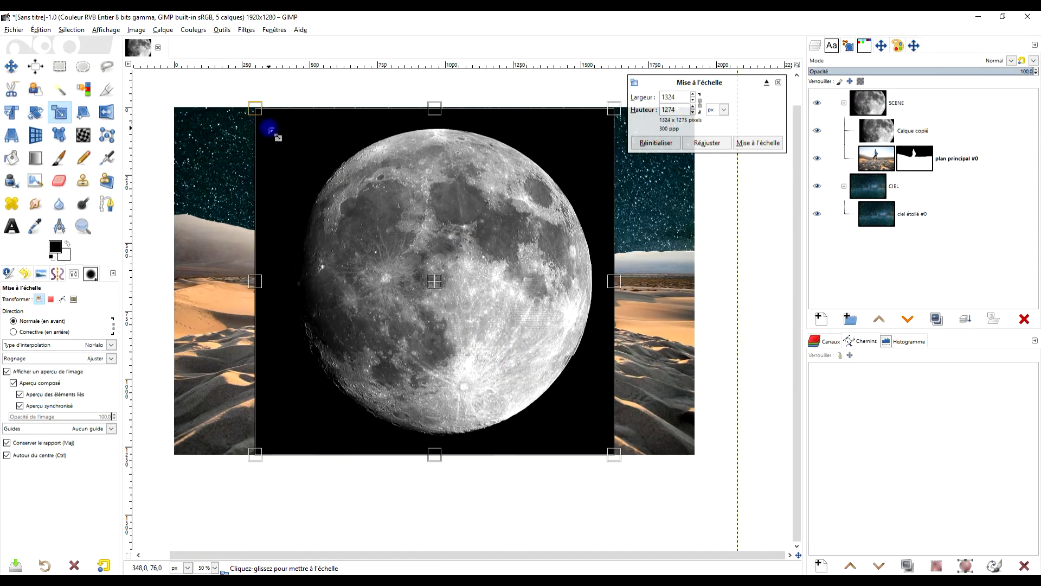
Step: Lower the moon layer's opacity to 72 and reset its pending scaling
left_click(912, 72)
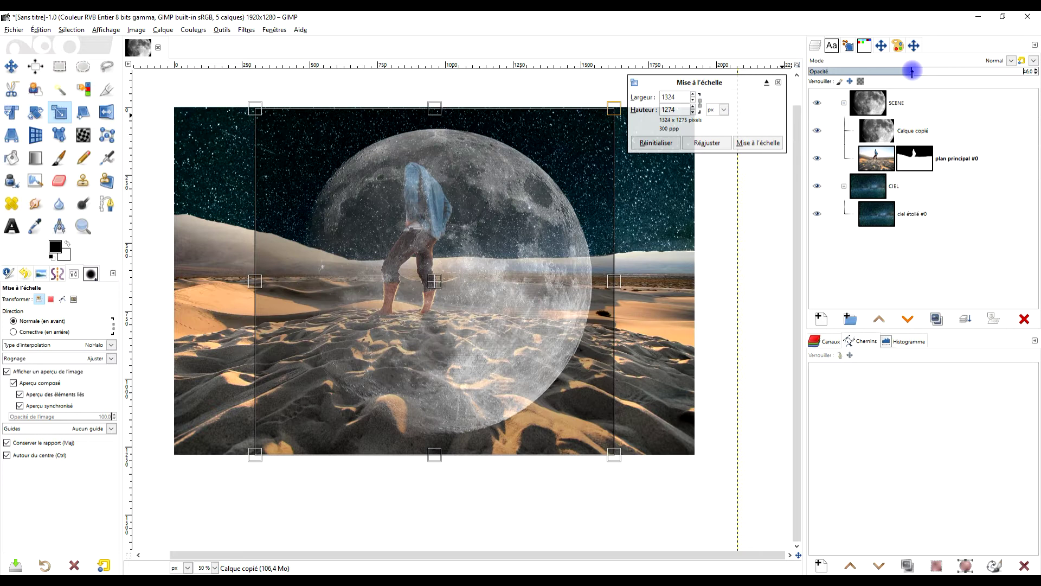
left_click_drag(902, 71, 971, 70)
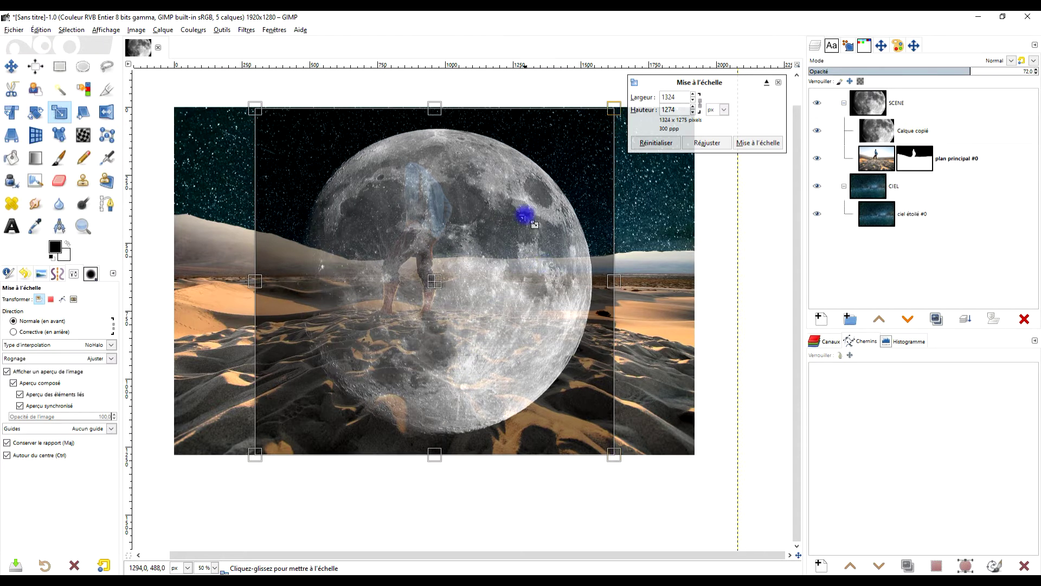
scroll(505, 204, "up", 3)
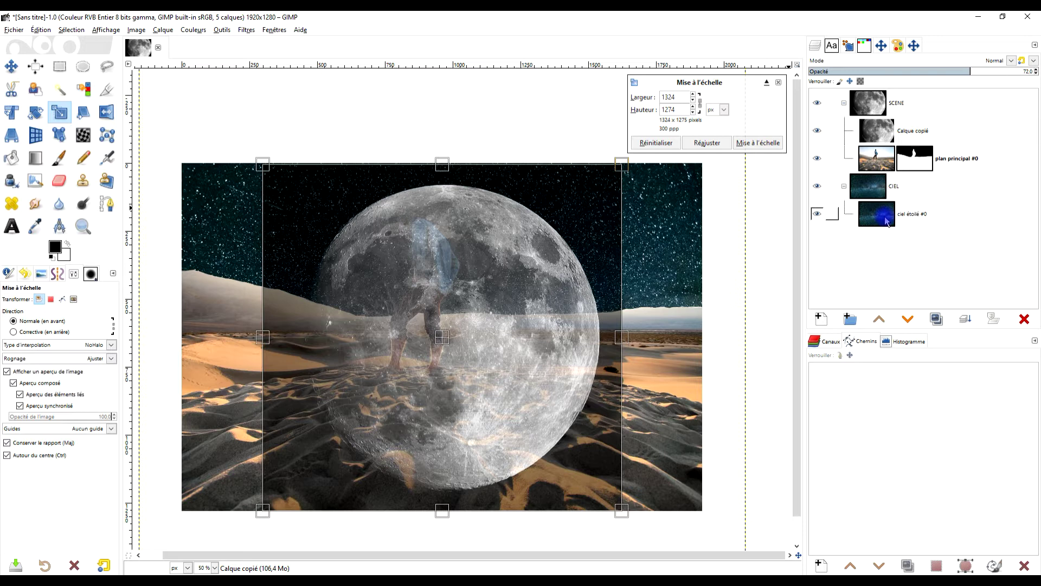
left_click(656, 142)
Step: Add a white, full-opacity layer mask to the SCENE group
right_click(873, 106)
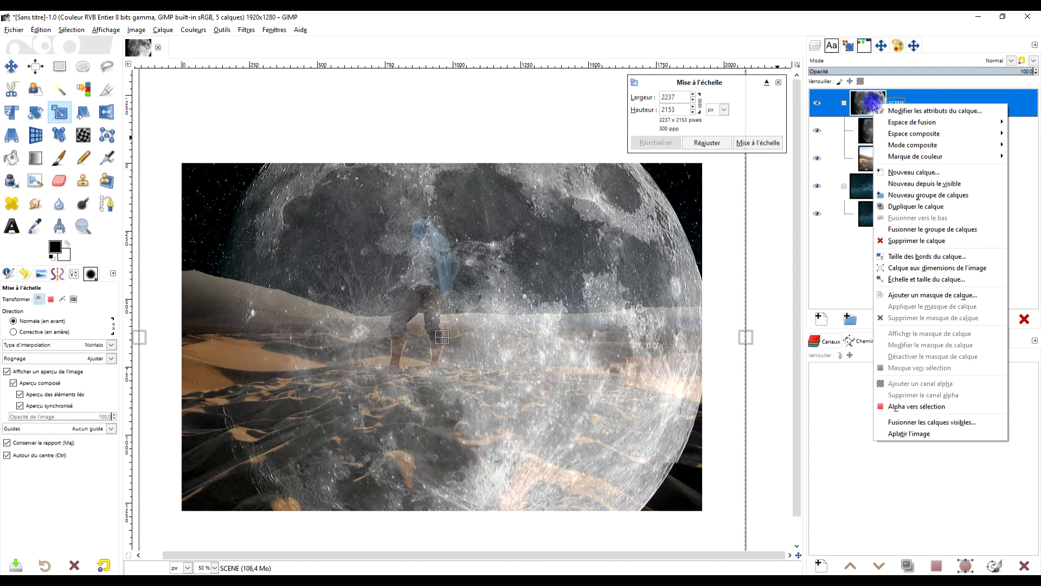
left_click(936, 294)
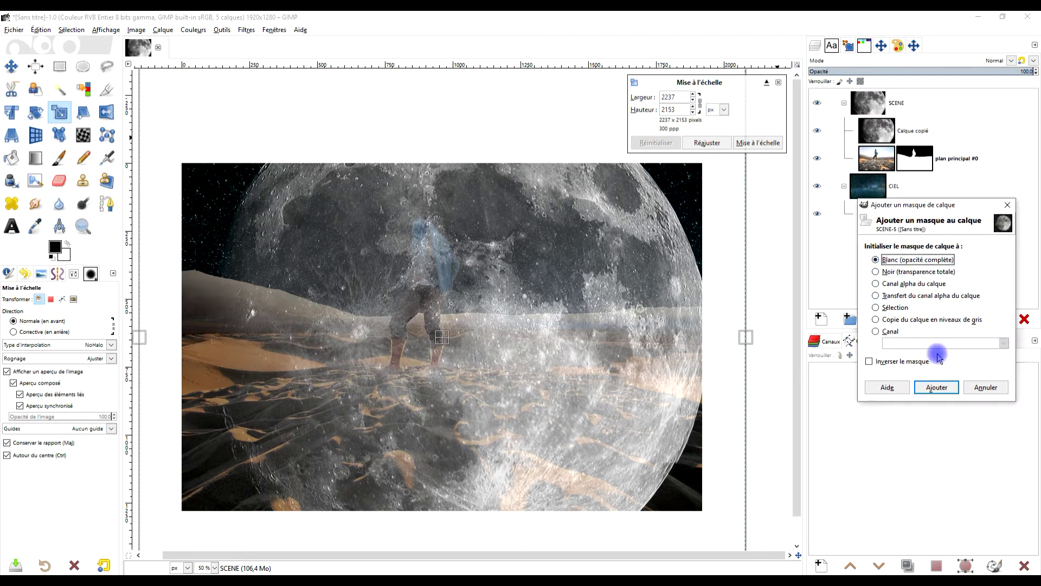
left_click(935, 388)
Step: Copy the layer mask of plan principal #0 into the SCENE group's mask and anchor the floating selection
left_click(911, 160)
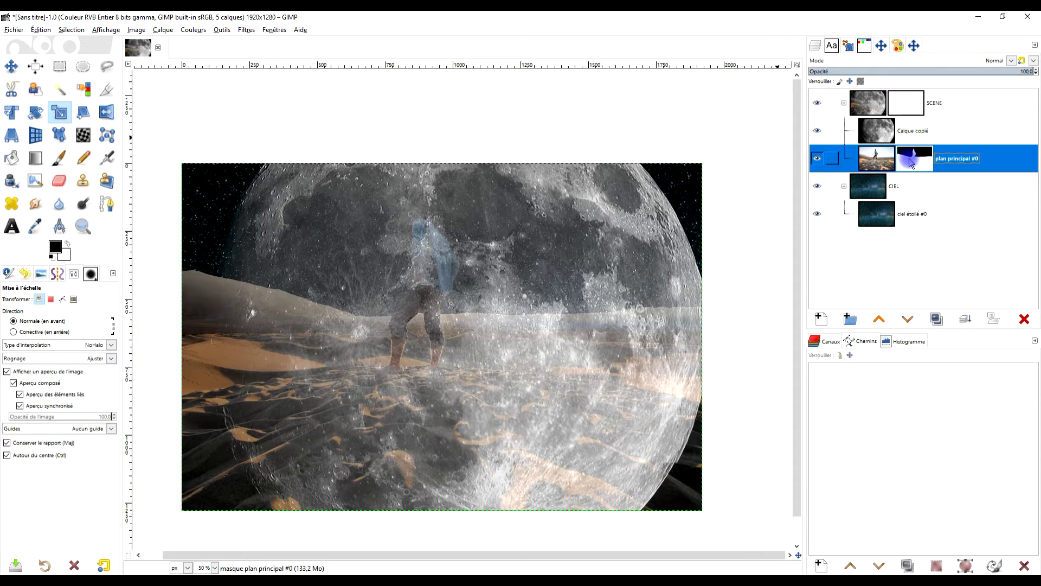
left_click(915, 109)
left_click_drag(906, 106, 955, 159)
key("ctrl+c")
key("ctrl+v")
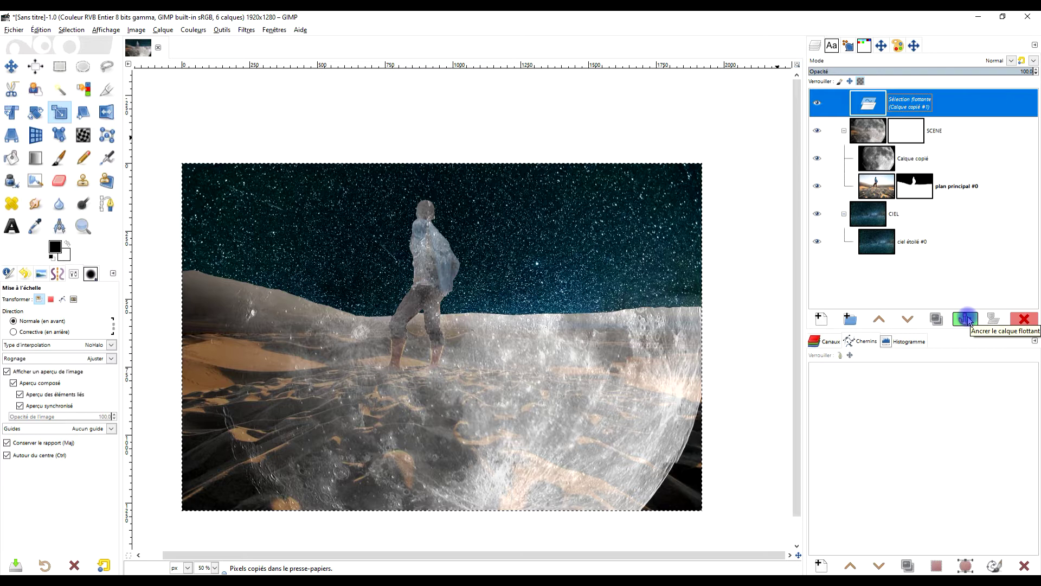
left_click(967, 319)
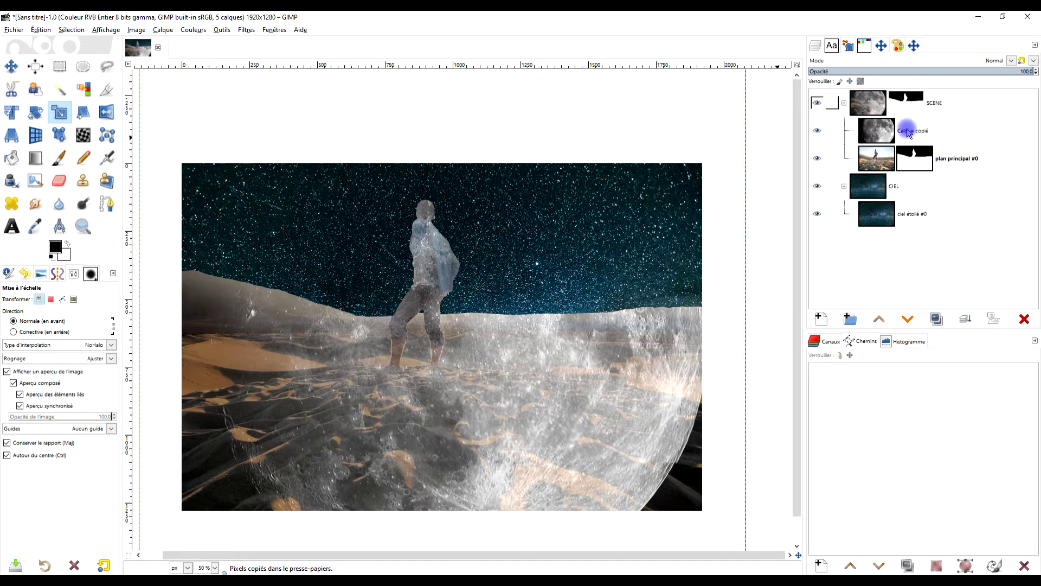
Step: Delete the layer mask from plan principal #0
left_click(913, 160)
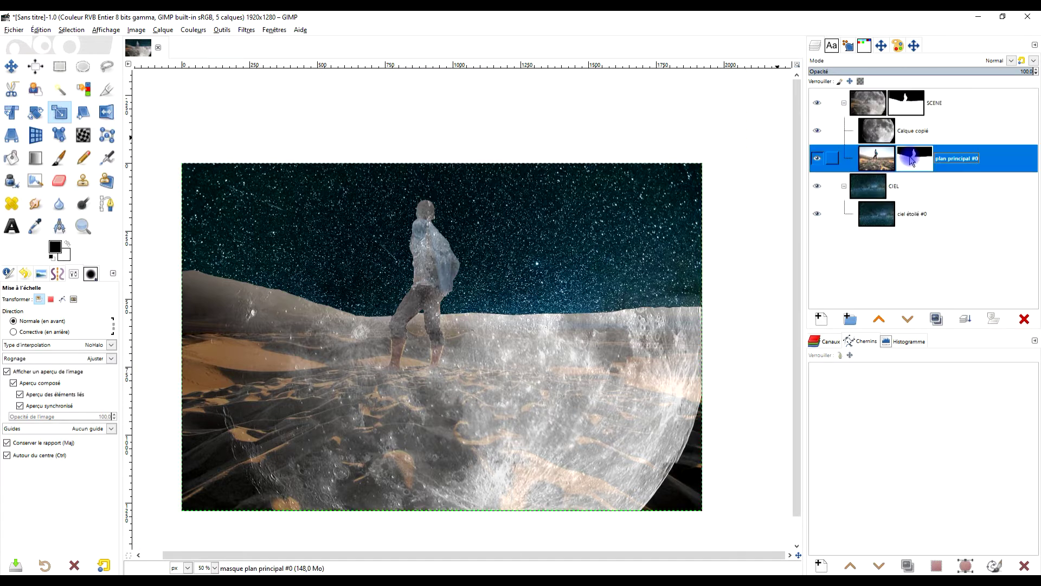
right_click(913, 160)
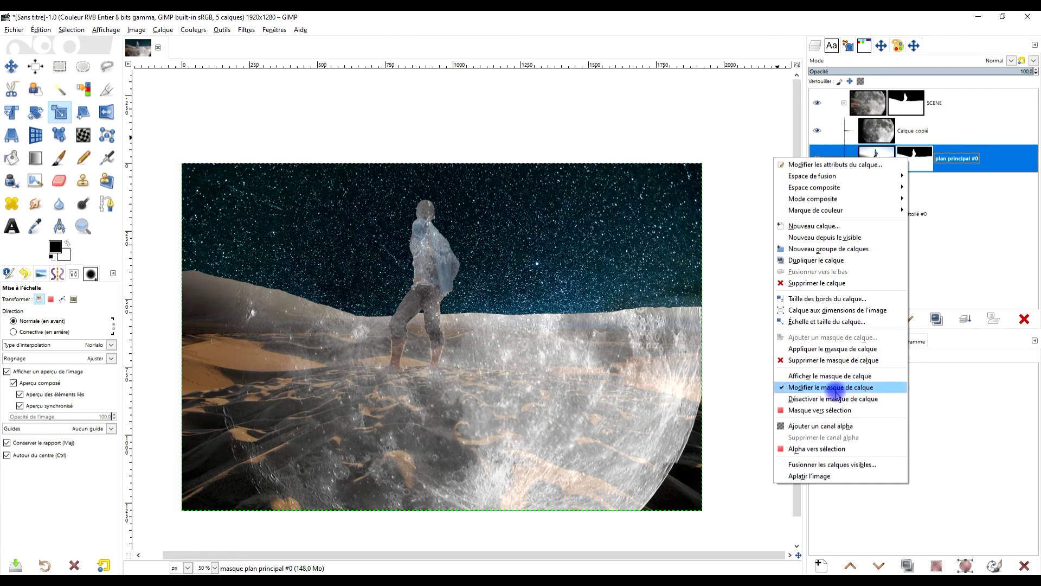
left_click(855, 360)
Step: Move the moon layer out of the SCENE group to the top of the stack and fit the canvas to the layers
left_click_drag(876, 130, 906, 86)
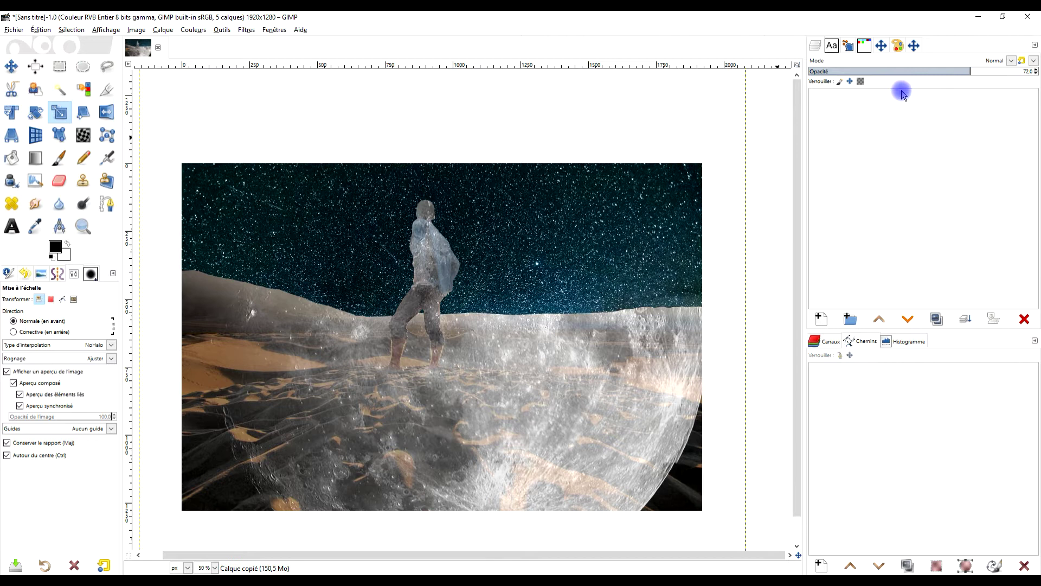
key("minus")
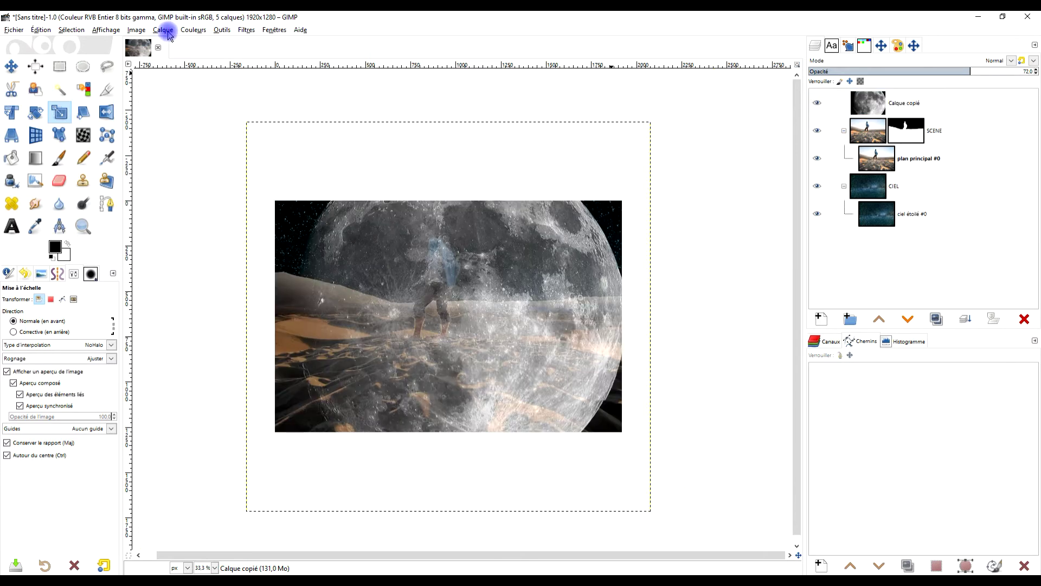
left_click(137, 31)
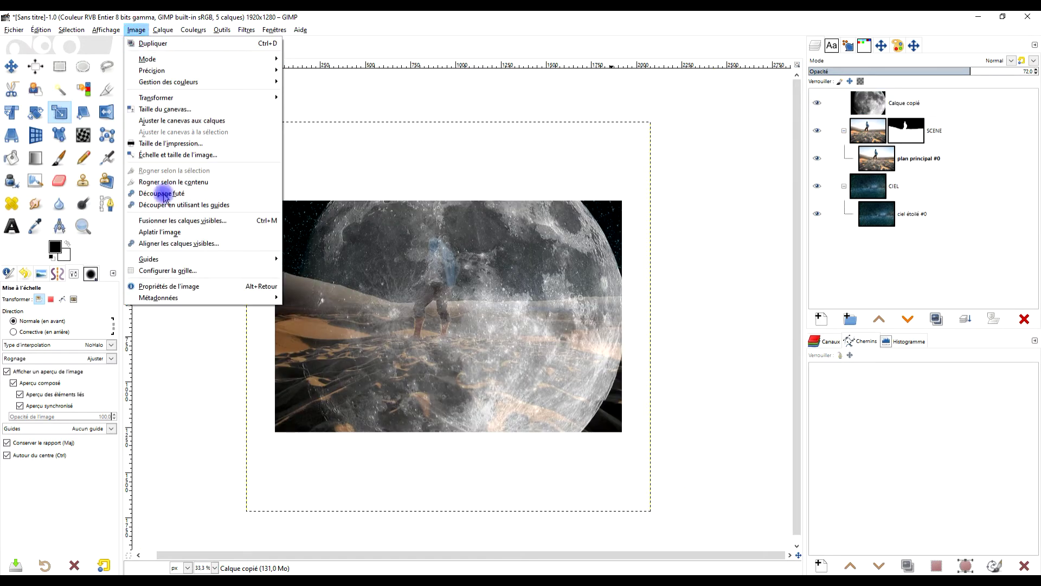
left_click(215, 122)
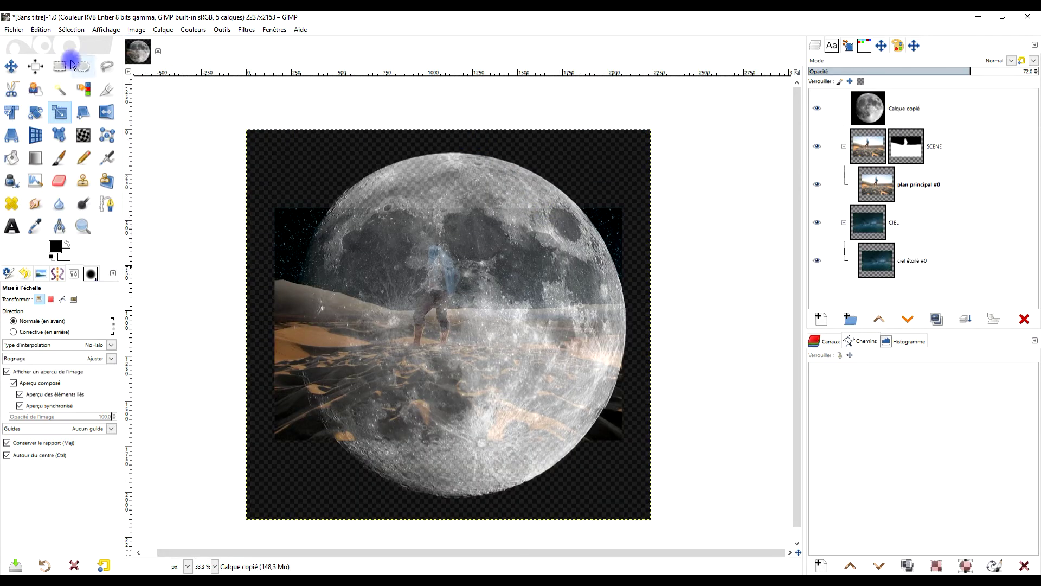
Step: Rotate the moon layer almost a quarter turn counter-clockwise with Unified Transform and shift it slightly upward
left_click(10, 113)
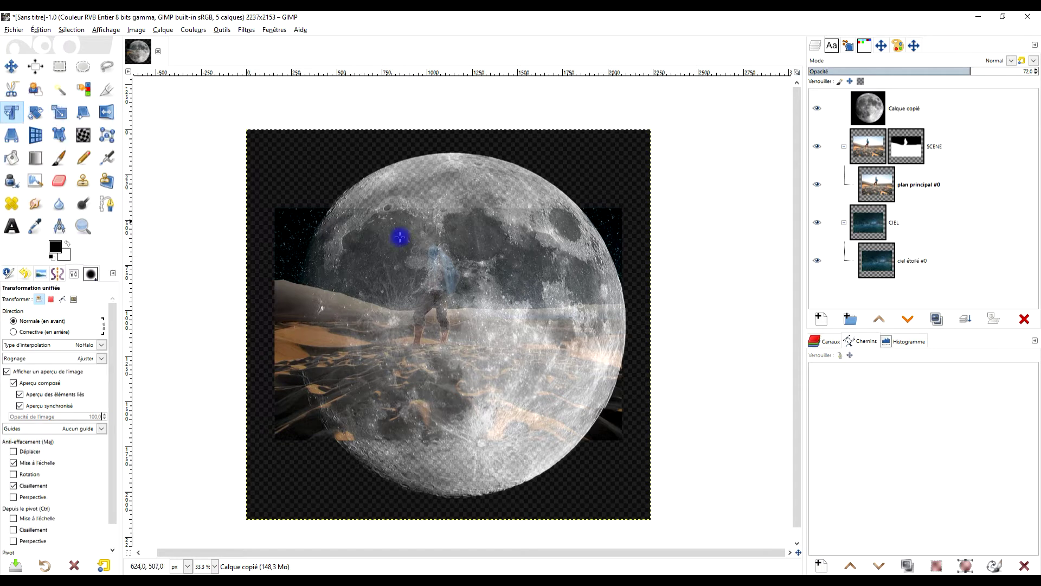
left_click(432, 190)
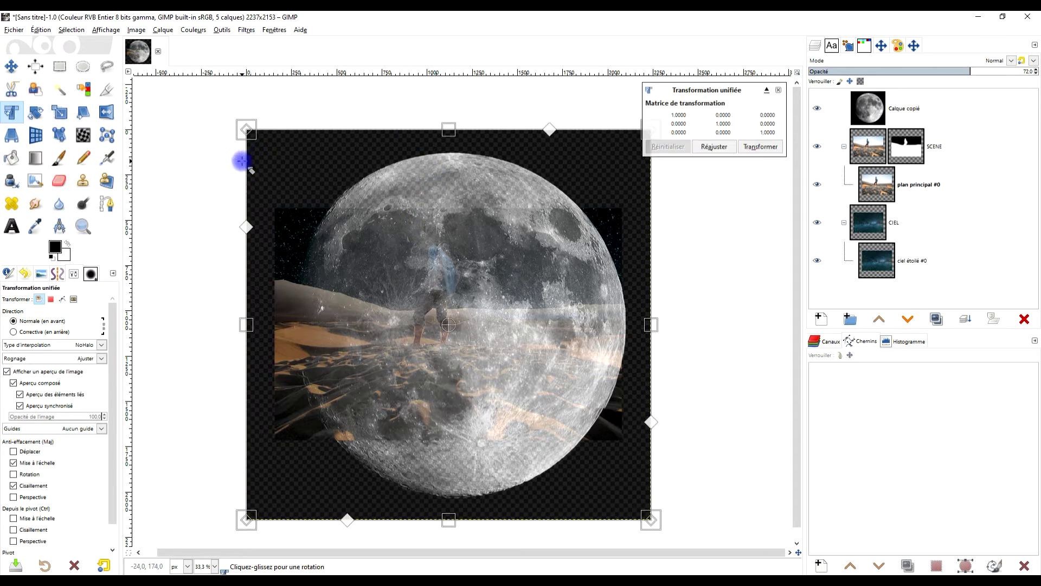
left_click_drag(217, 277, 364, 437)
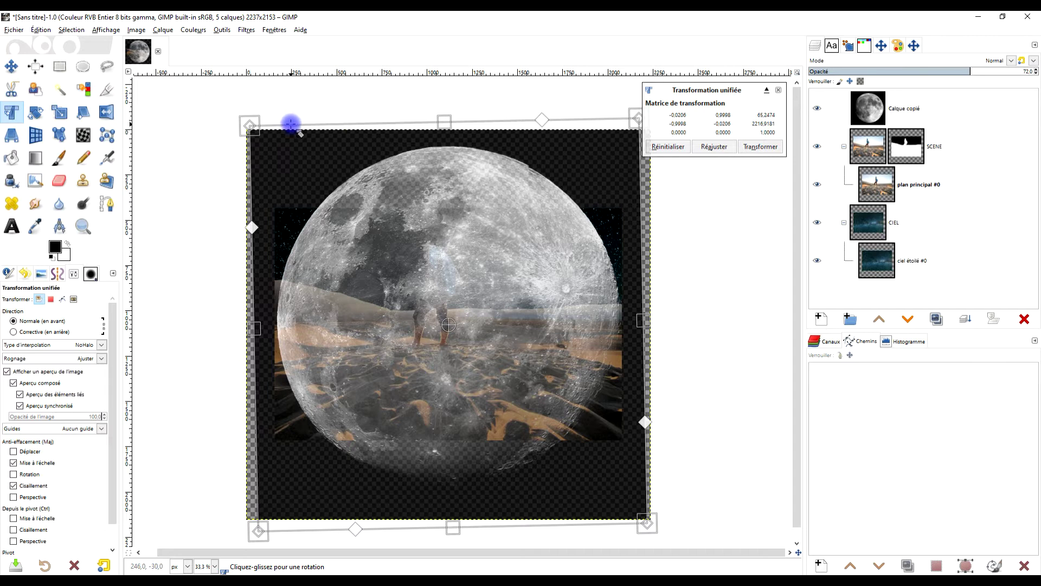
left_click_drag(292, 120, 335, 153)
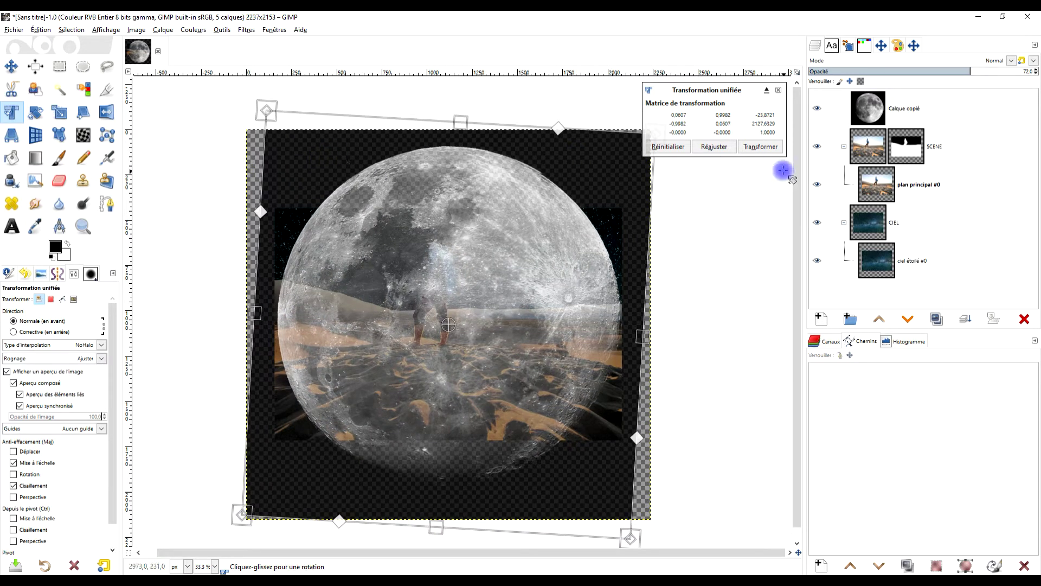
left_click(761, 146)
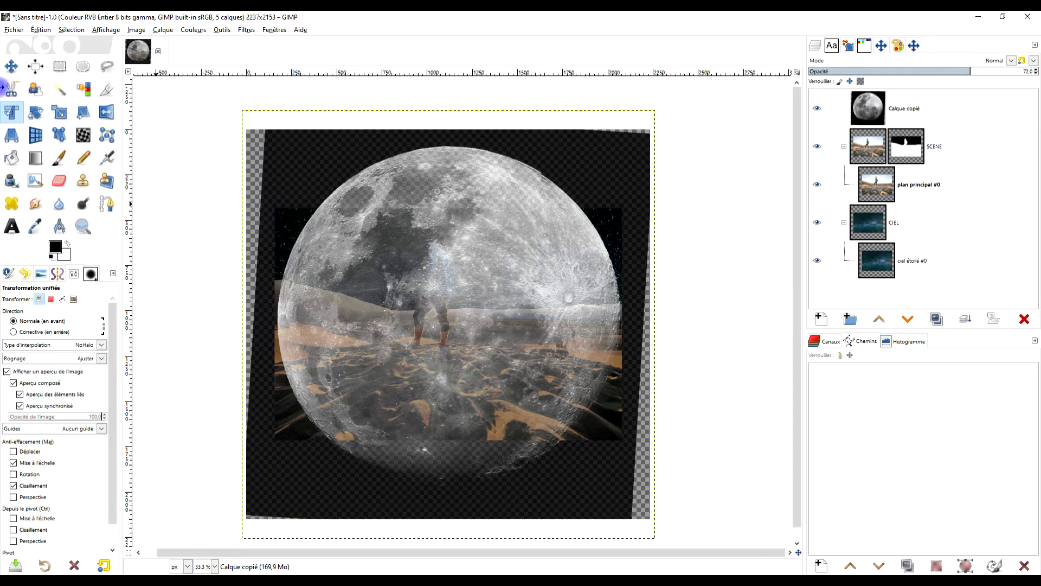
left_click(11, 67)
left_click_drag(477, 325, 492, 298)
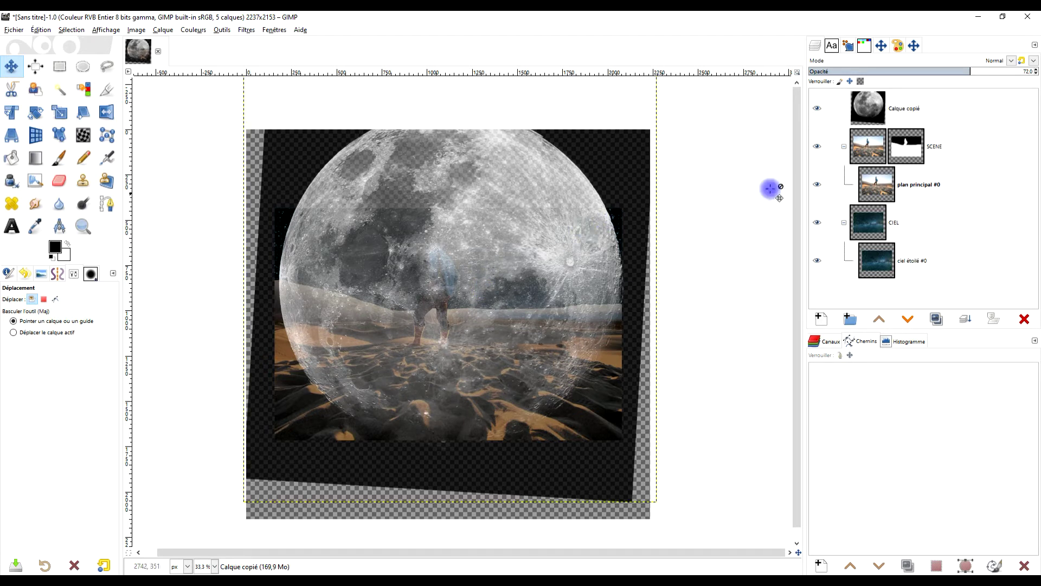
Step: Place the moon layer in the CIEL group directly above ciel étoilé #0 and set its opacity to 100
left_click_drag(874, 110, 908, 234)
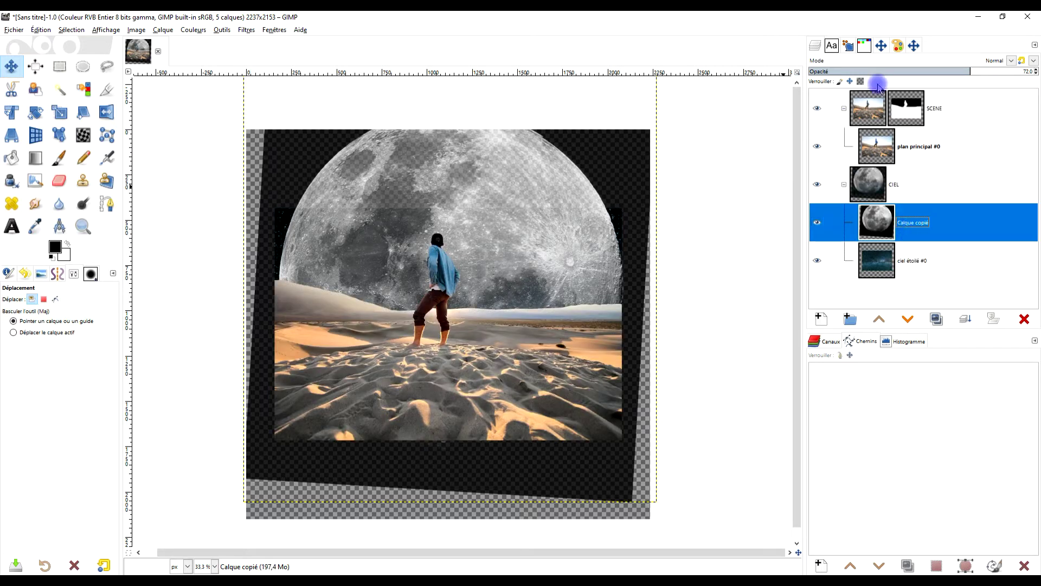
left_click_drag(971, 71, 1035, 71)
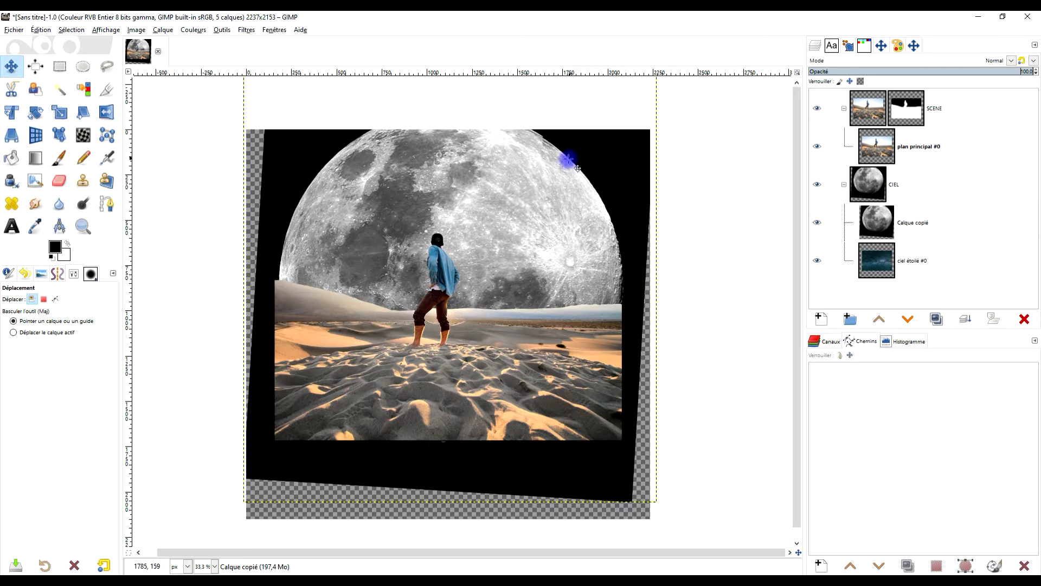
Step: Fit the canvas to the layers again so it includes the whole moved moon layer
left_click_drag(589, 188, 570, 239)
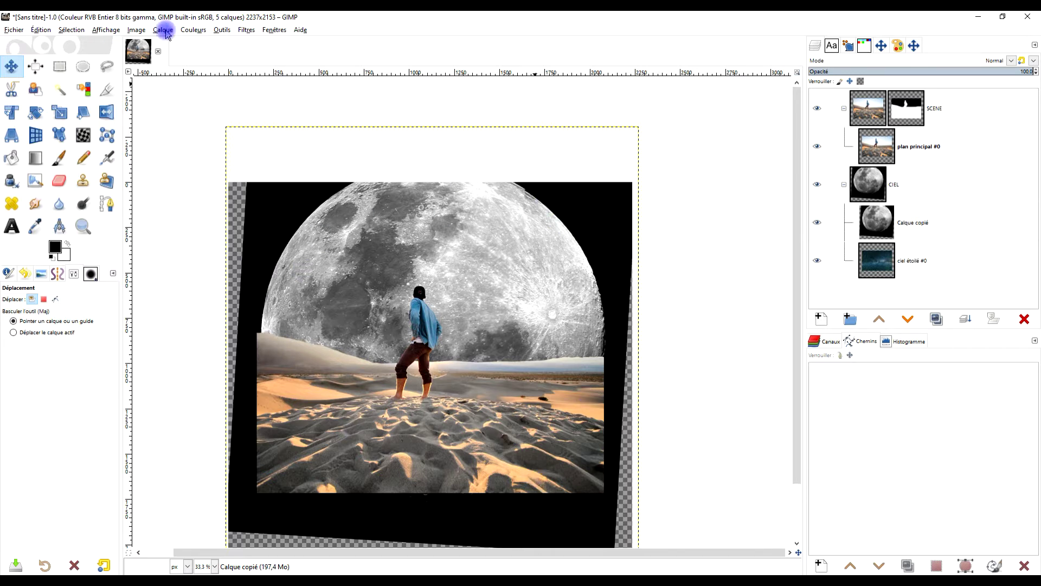
left_click(136, 31)
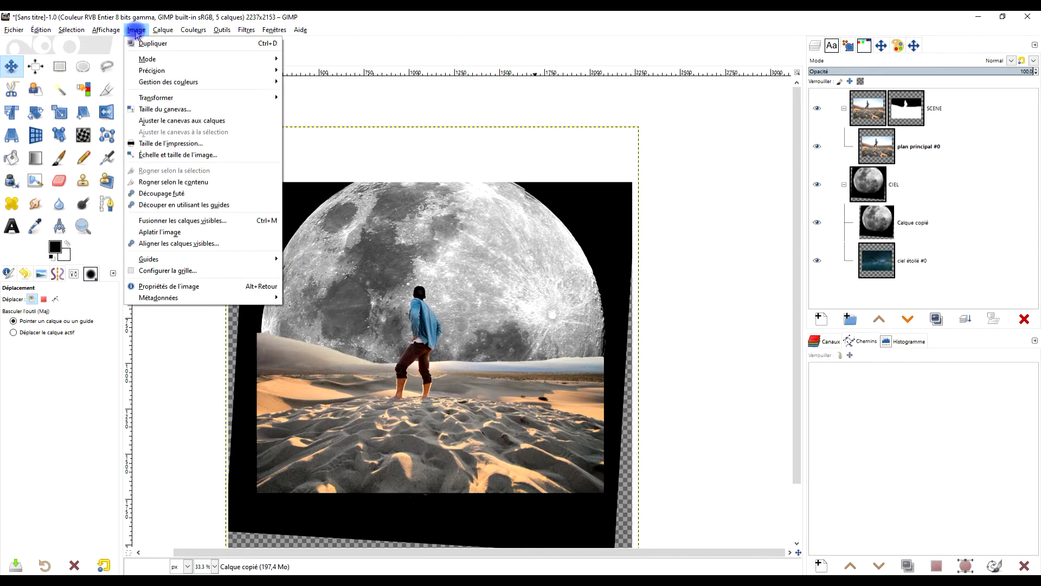
left_click(192, 121)
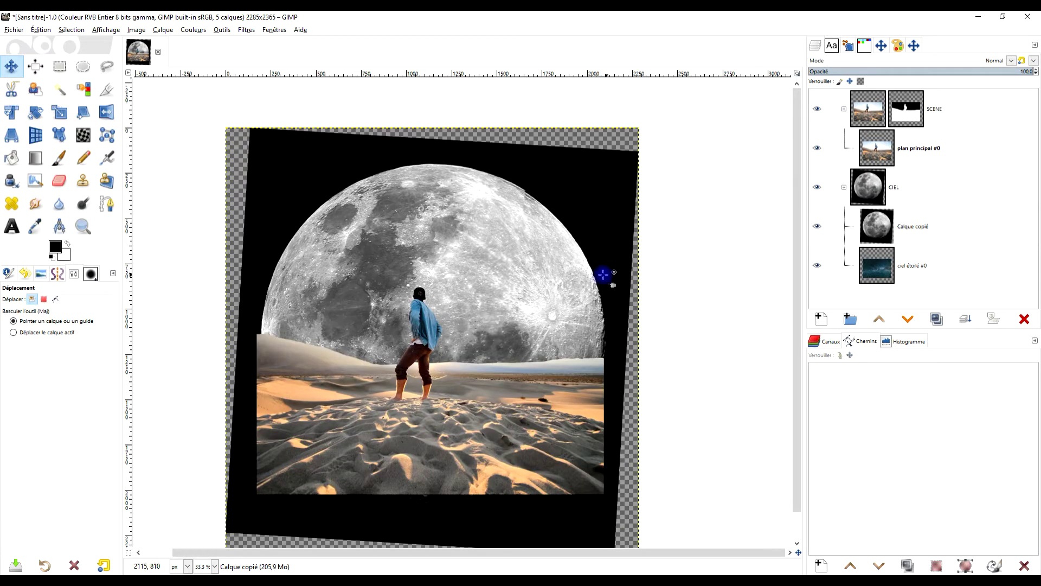
Step: Try to select the black background around the moon with Fuzzy Select at a threshold of about 38.6
left_click(60, 89)
left_click(302, 129)
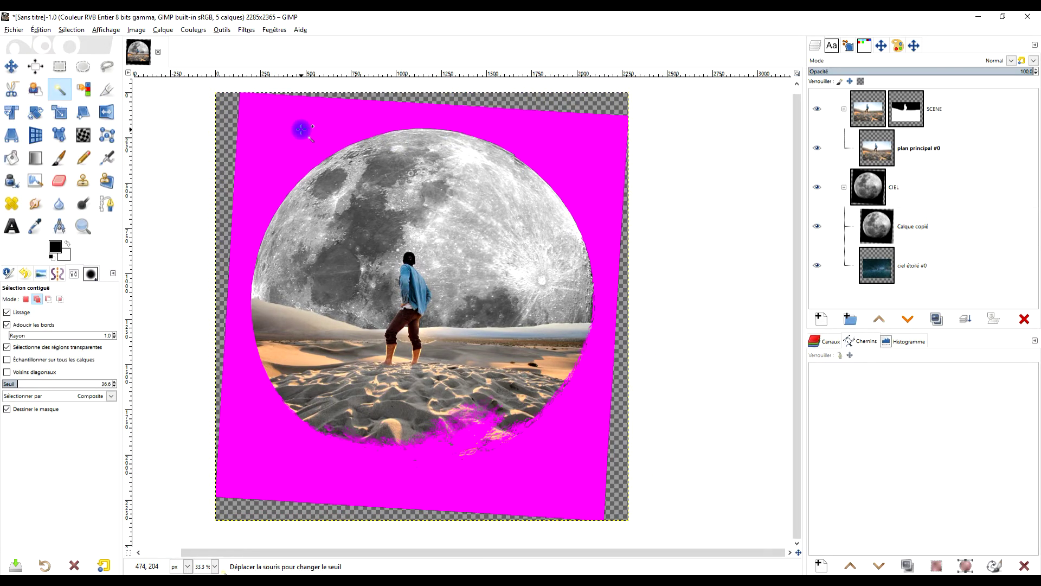
left_click_drag(334, 253, 336, 255)
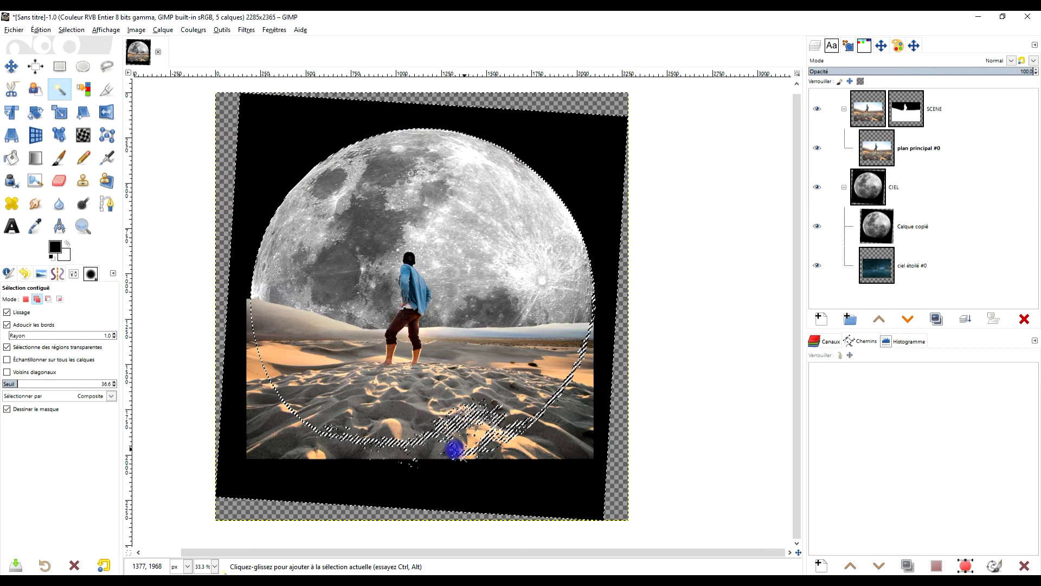
Step: Clear the selection and draw a fixed-proportion circular selection about 1986 px across over the moon
left_click(84, 69)
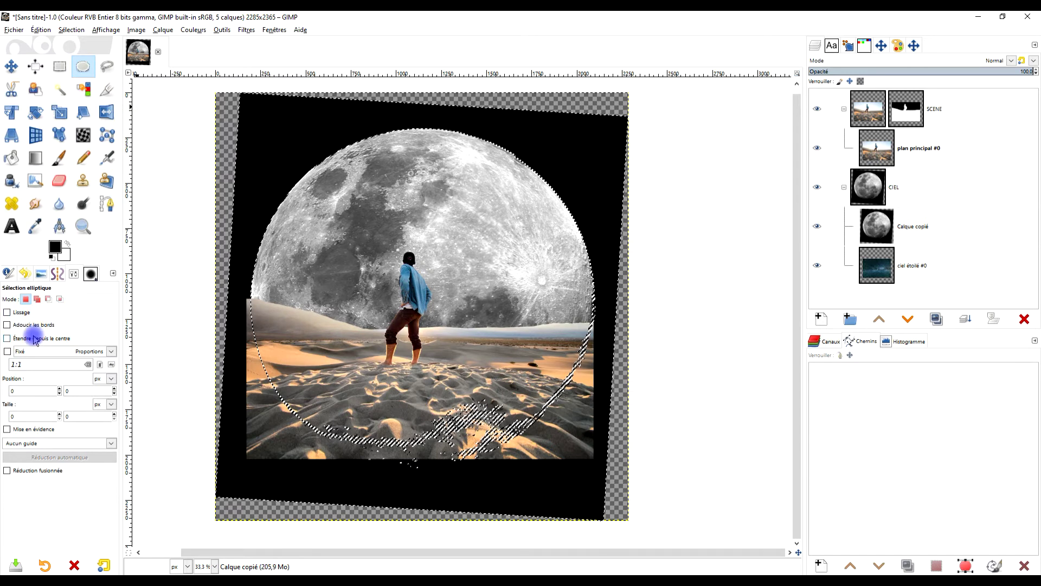
left_click(7, 351)
left_click(71, 30)
left_click(76, 51)
left_click_drag(317, 160, 471, 397)
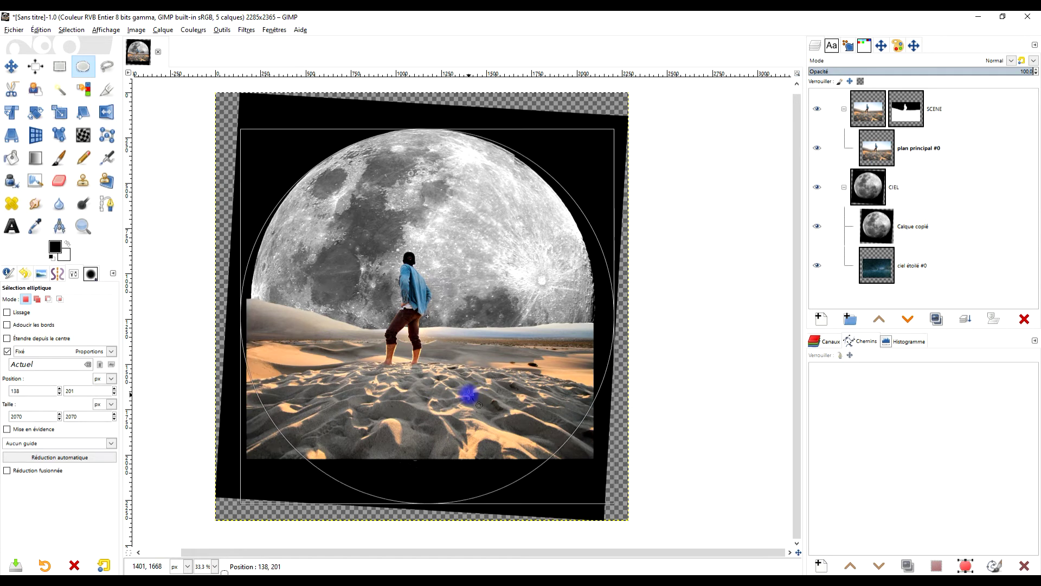
left_click_drag(610, 337, 594, 336)
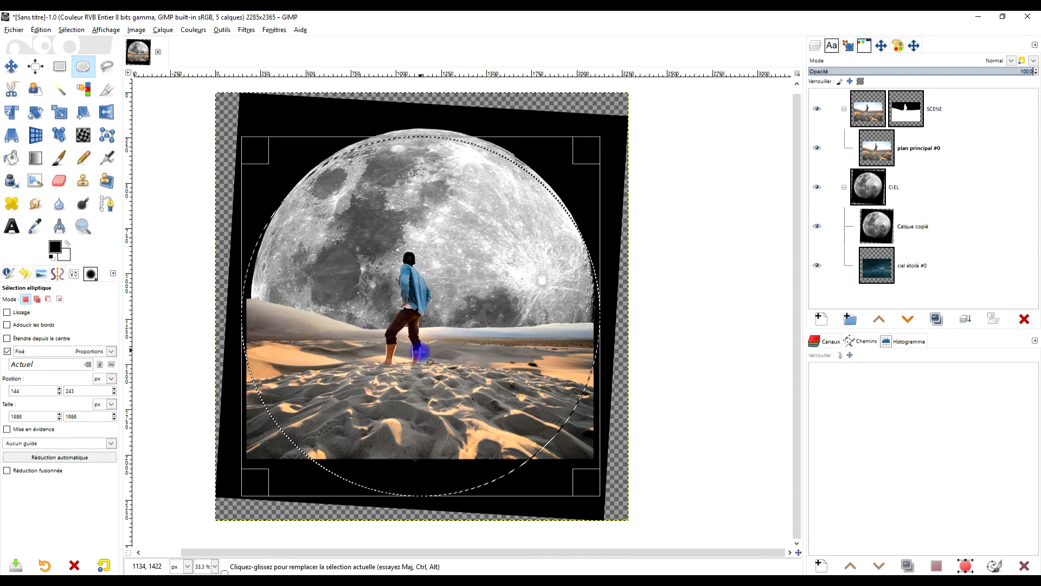
Step: Unlock the proportions and fit the elliptical selection to the moon's outline, about 1926 × 2028 px at position 183, 201
left_click(8, 352)
left_click_drag(249, 302, 256, 302)
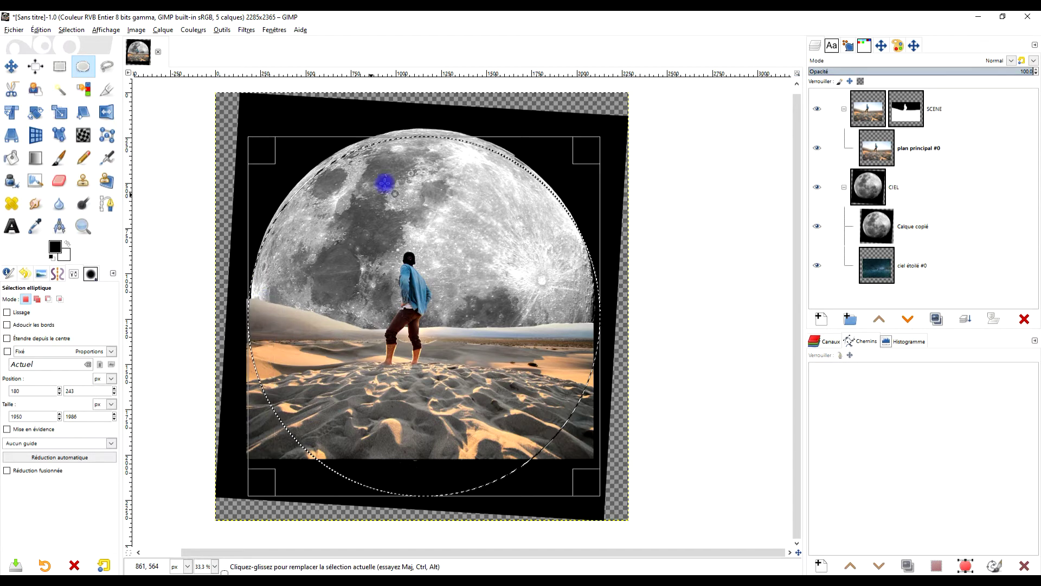
left_click_drag(401, 150, 399, 142)
left_click_drag(601, 320, 595, 320)
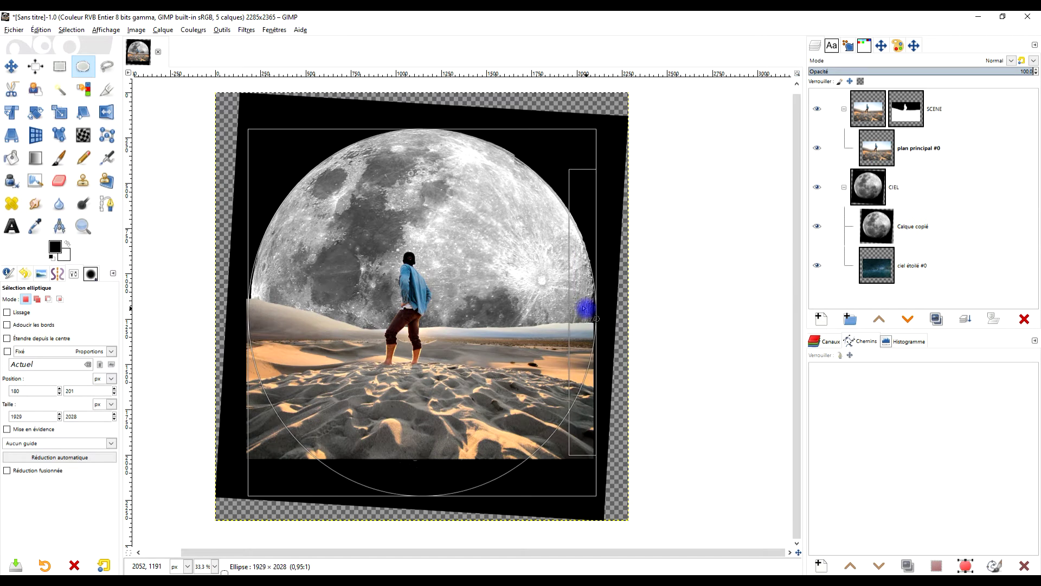
left_click_drag(256, 293, 260, 290)
left_click_drag(270, 142, 270, 144)
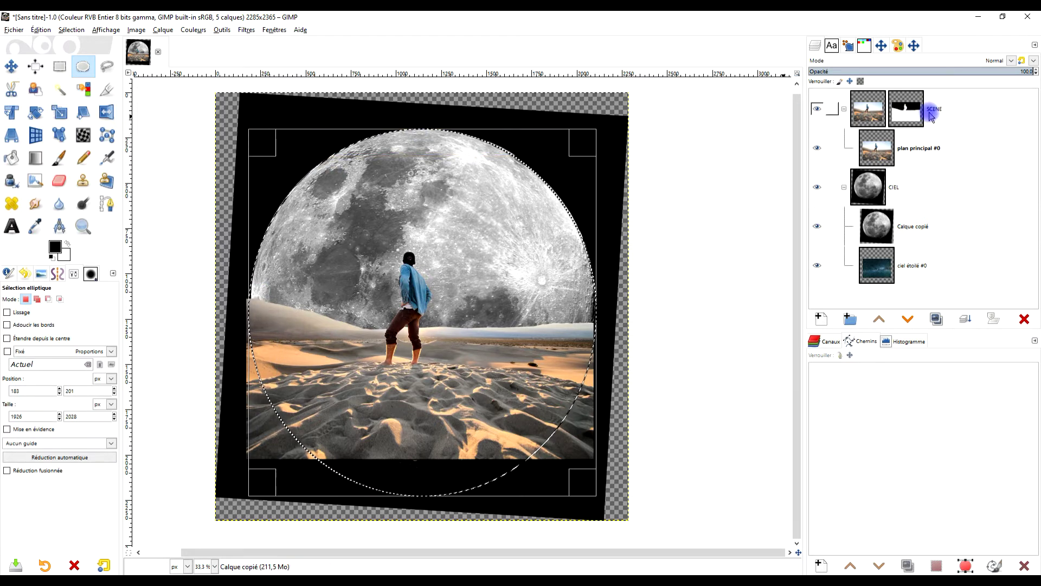
Step: Activate the moon layer in the CIEL group and invert the selection
left_click(912, 226)
left_click(1030, 197)
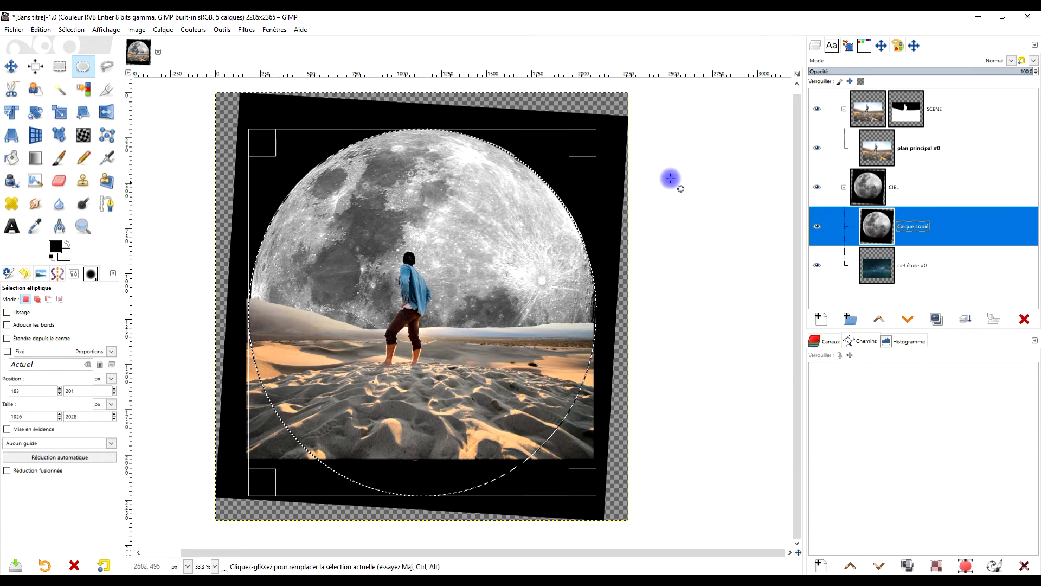
left_click(76, 30)
left_click(84, 67)
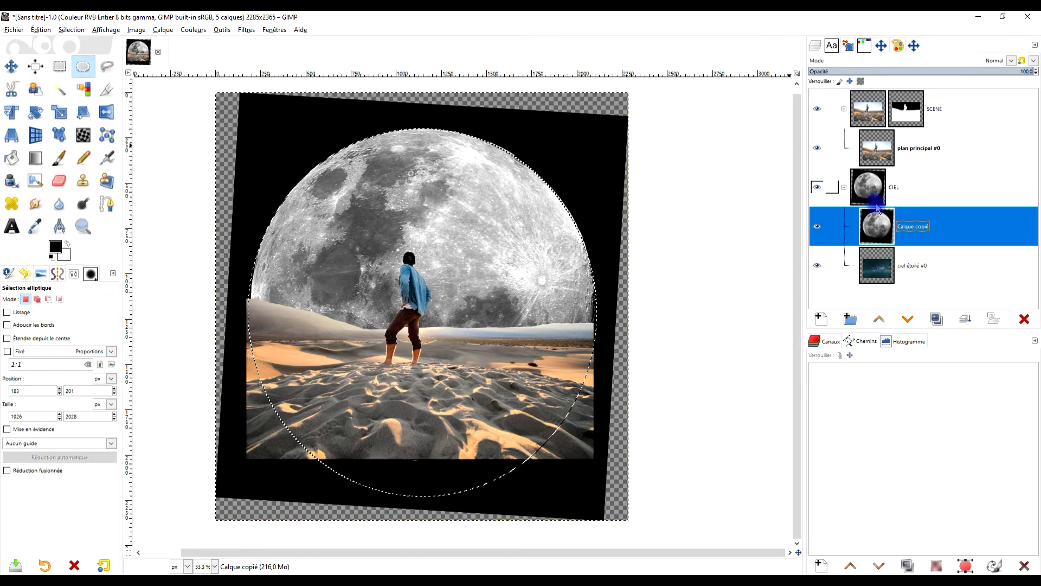
Step: Rename the moon layer LUNE
right_click(881, 224)
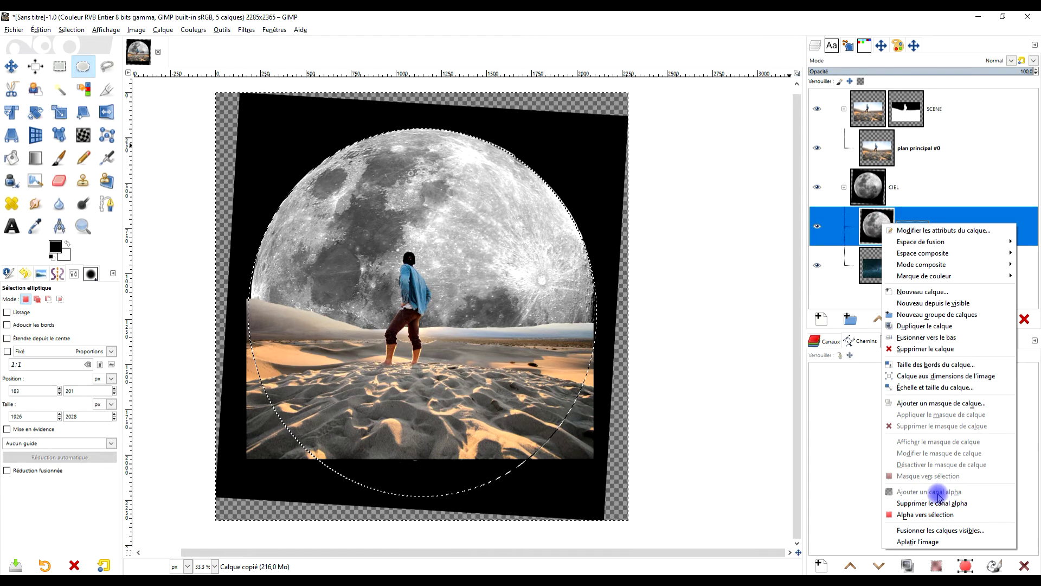
left_click(859, 404)
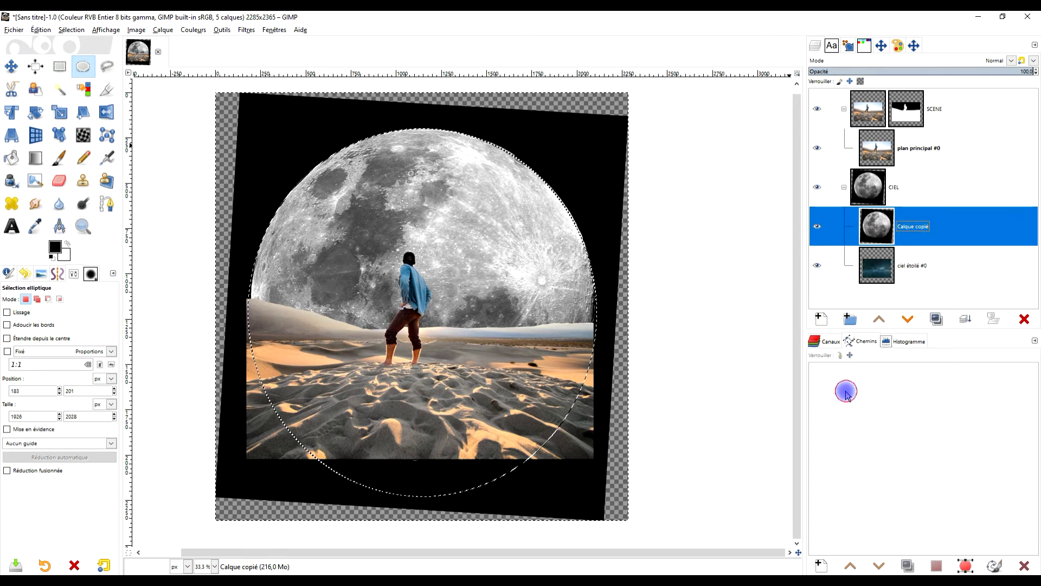
double_click(917, 225)
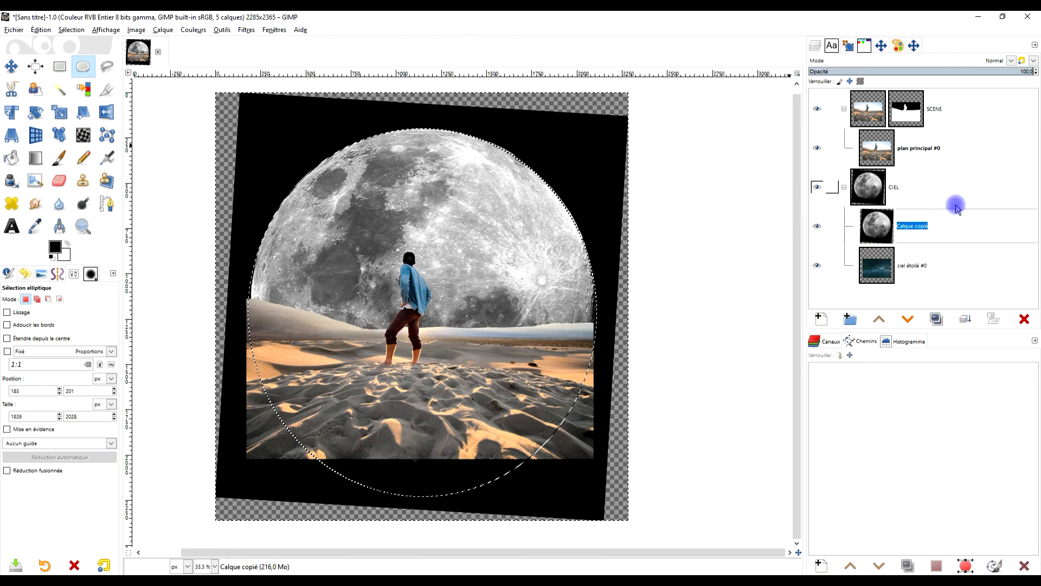
type("LUNE")
key("Return")
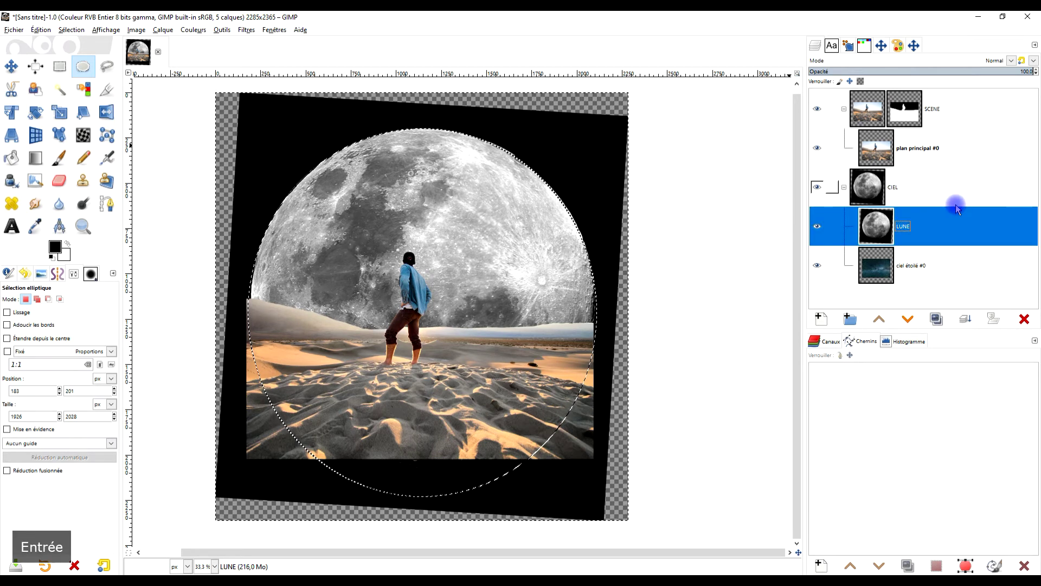
Step: Erase the area outside the moon on the LUNE layer and clear the selection
left_click(41, 30)
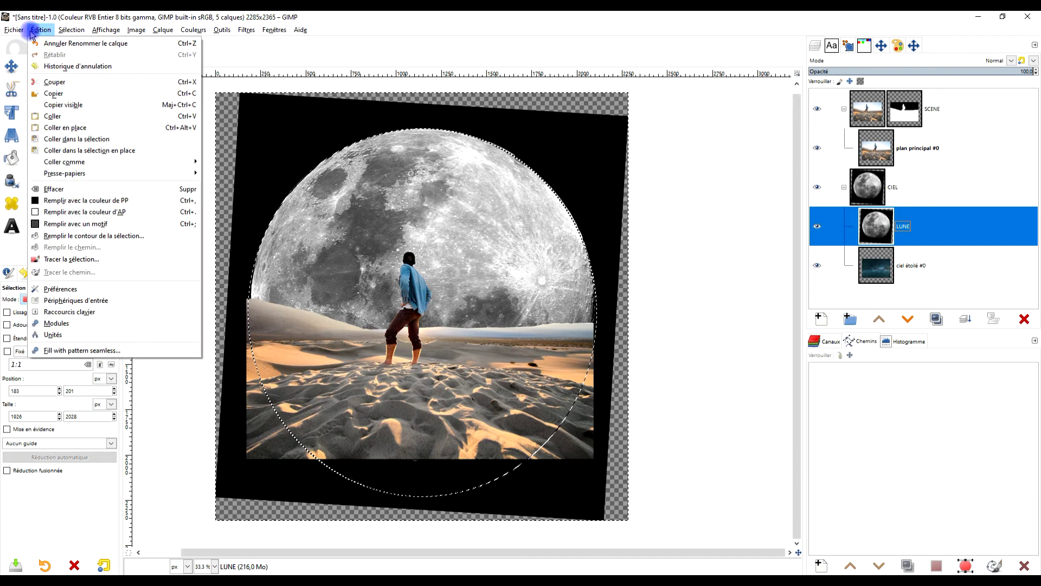
left_click(77, 188)
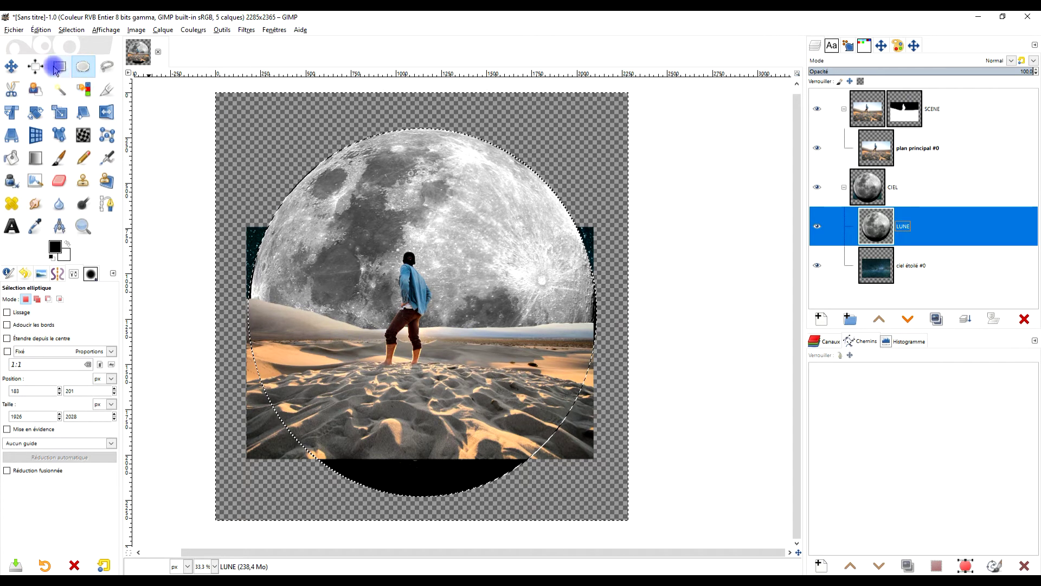
left_click(71, 29)
left_click(81, 54)
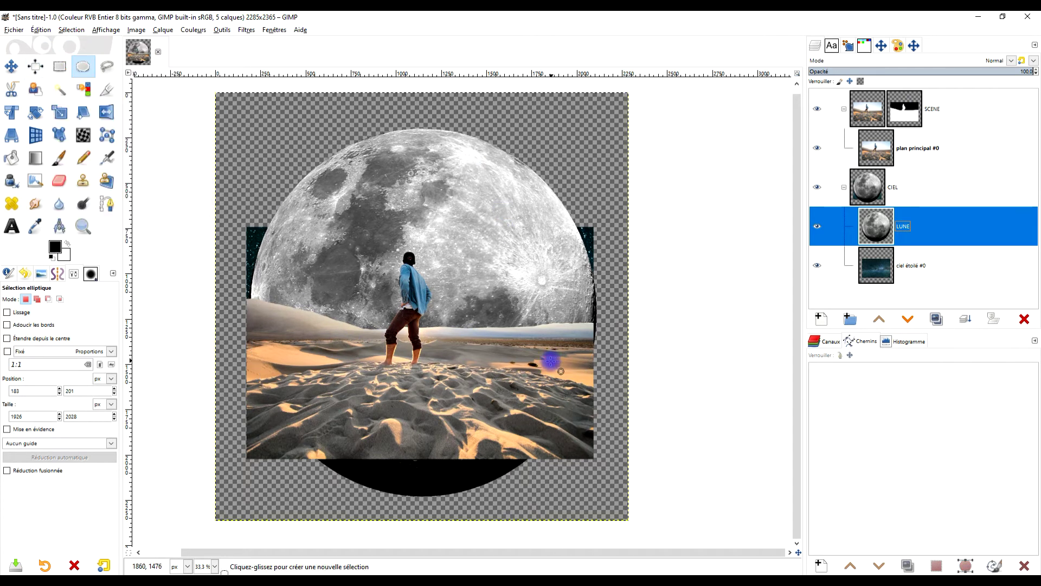
Step: Hide the SCENE group and its layer, and create a selection from the LUNE layer's alpha channel
left_click(904, 119)
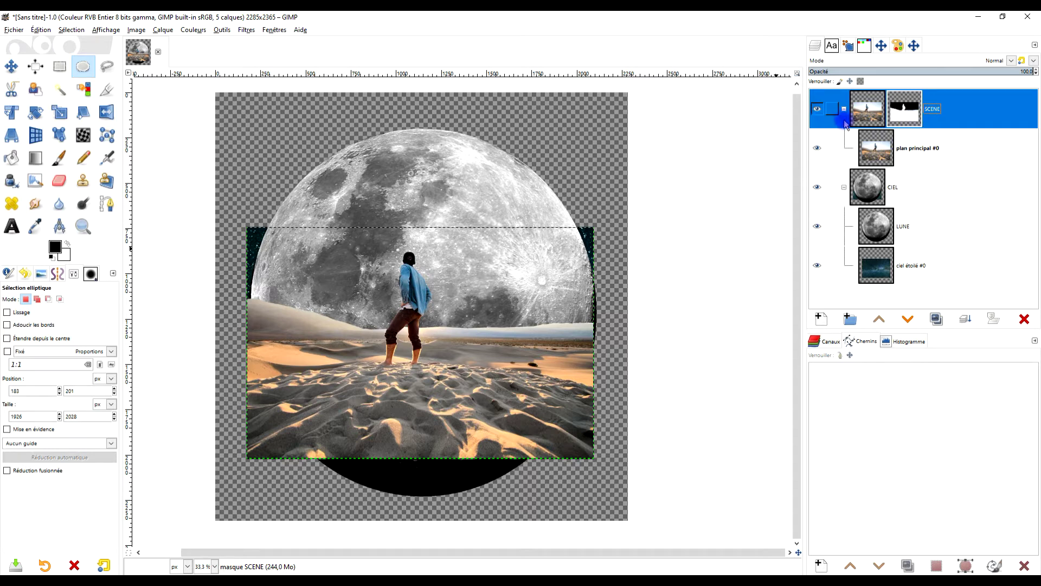
left_click_drag(824, 114, 816, 187)
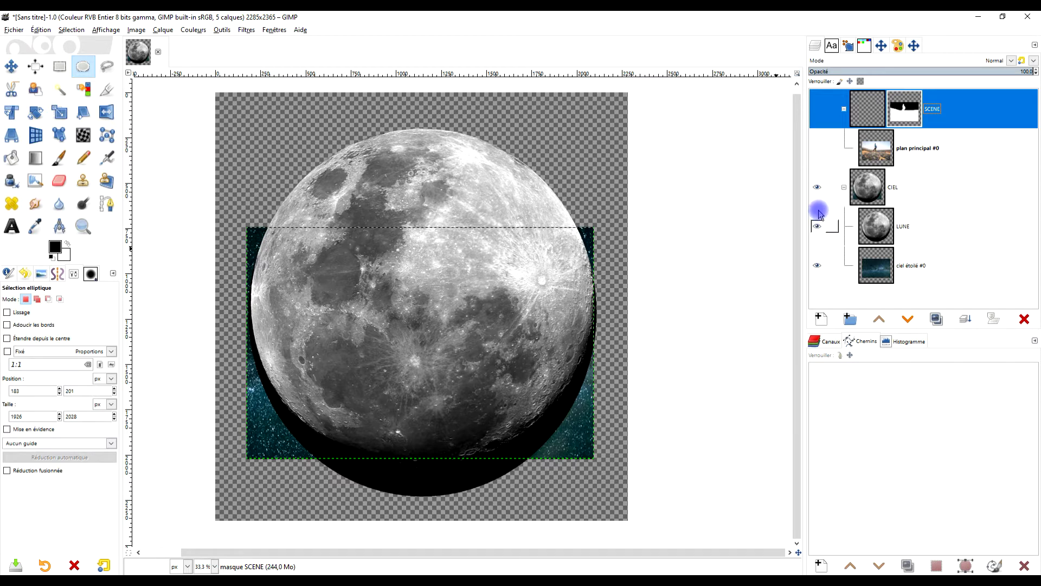
left_click(871, 229)
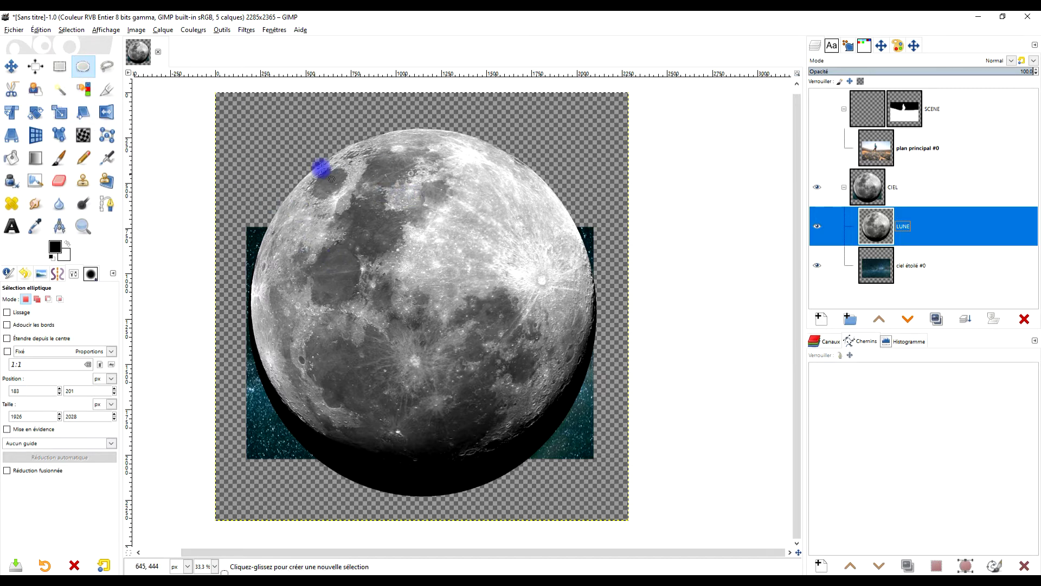
right_click(890, 232)
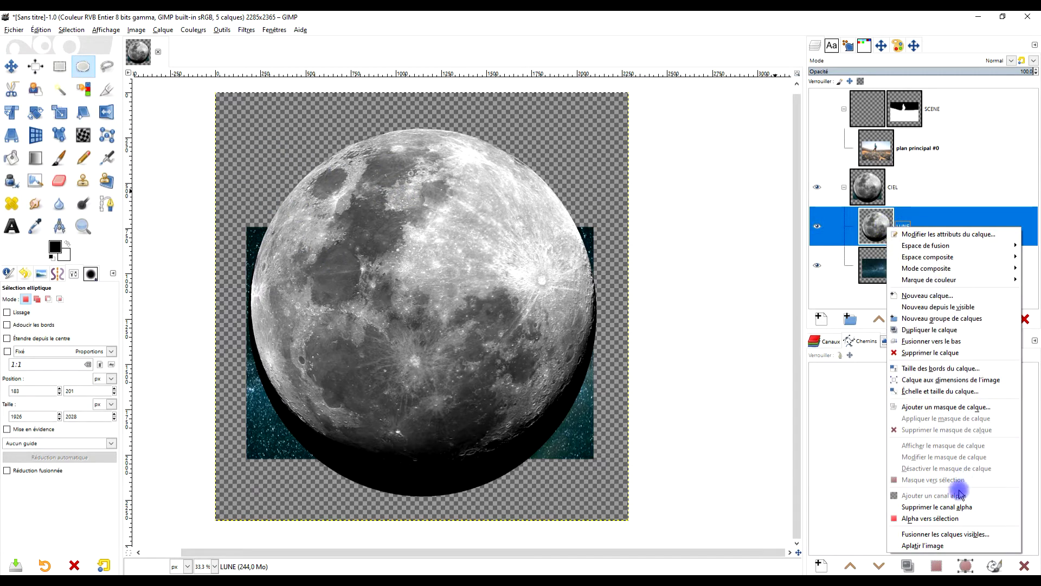
left_click(948, 518)
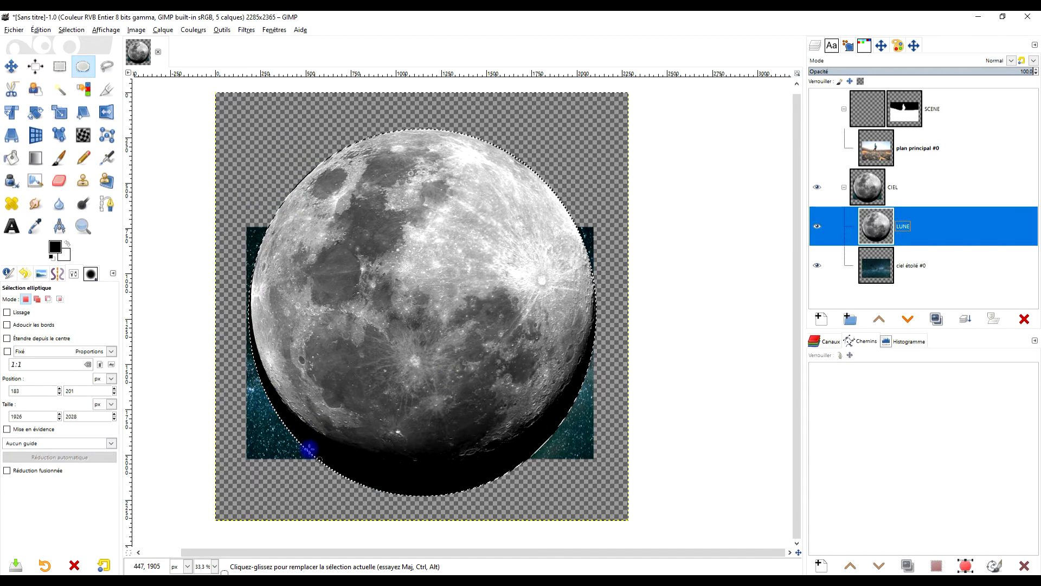
Step: Draw an elliptical selection fitted tightly to the moon's true edge, about 1902 × 1881 px at position 192, 201
left_click_drag(255, 144, 596, 468)
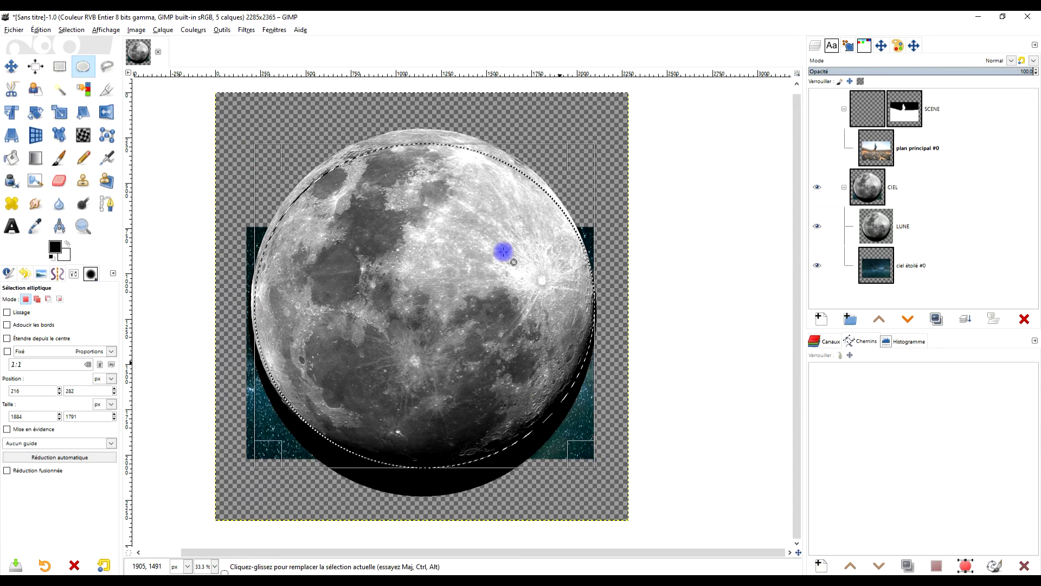
left_click_drag(420, 155, 415, 142)
left_click(337, 347)
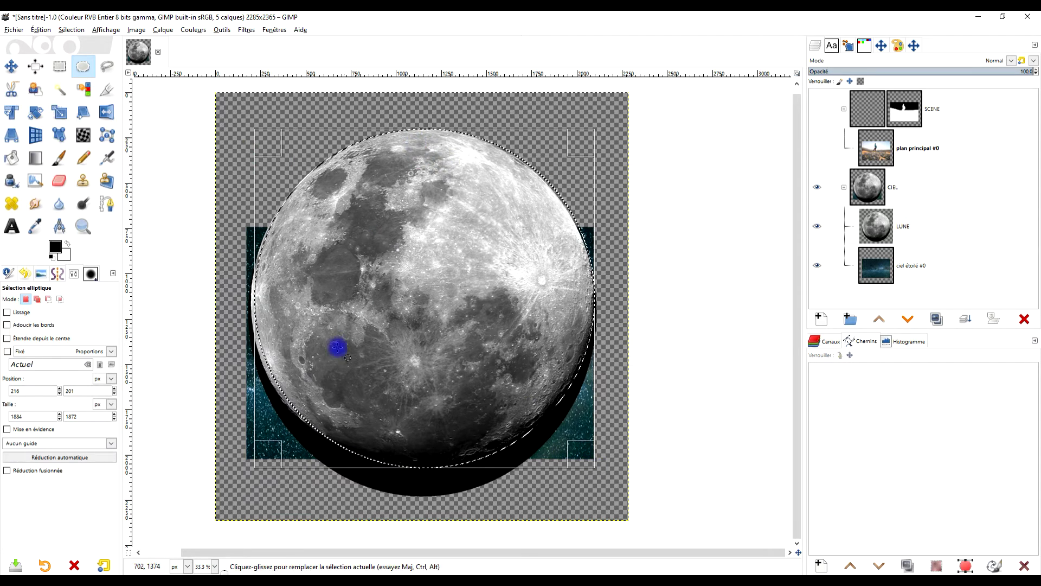
left_click_drag(265, 453, 270, 456)
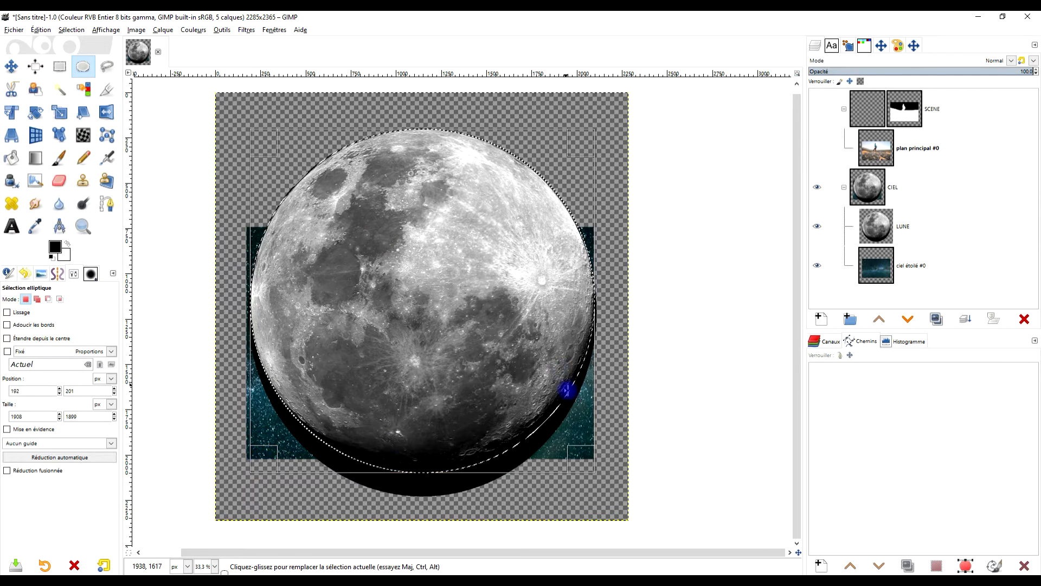
left_click_drag(599, 469, 598, 467)
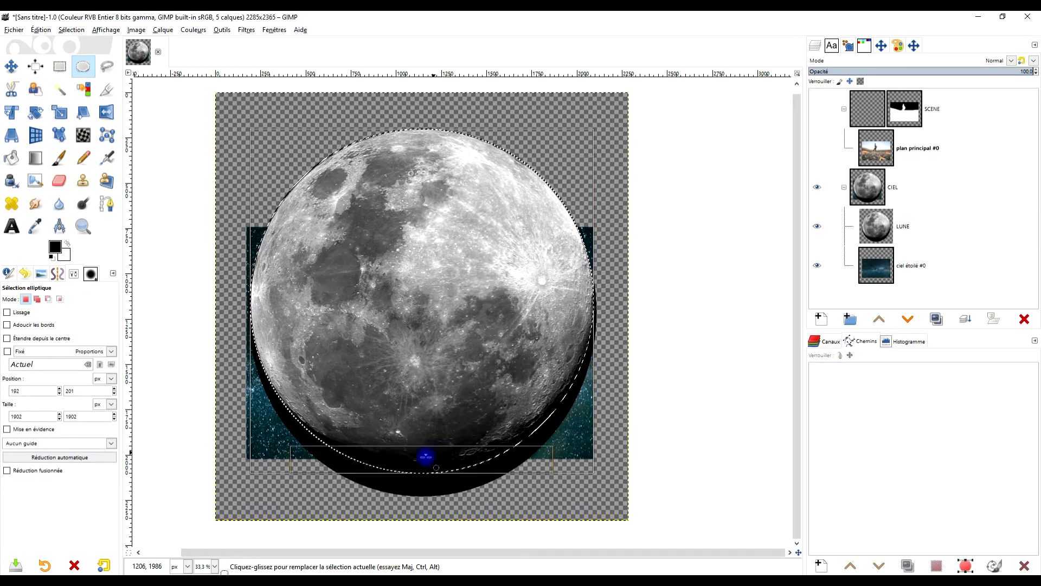
left_click_drag(412, 471, 413, 467)
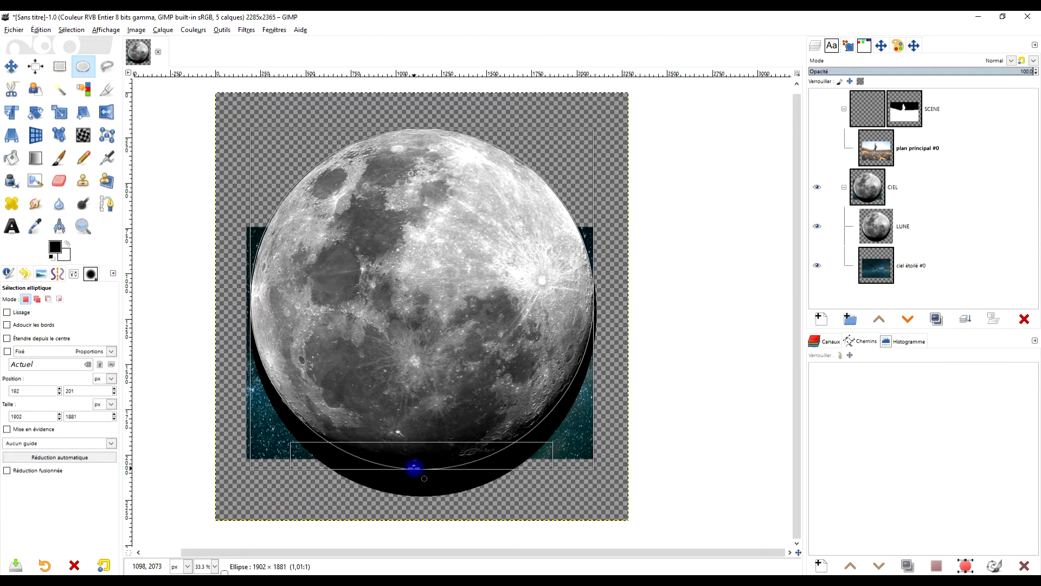
left_click_drag(413, 467, 413, 467)
key("Return")
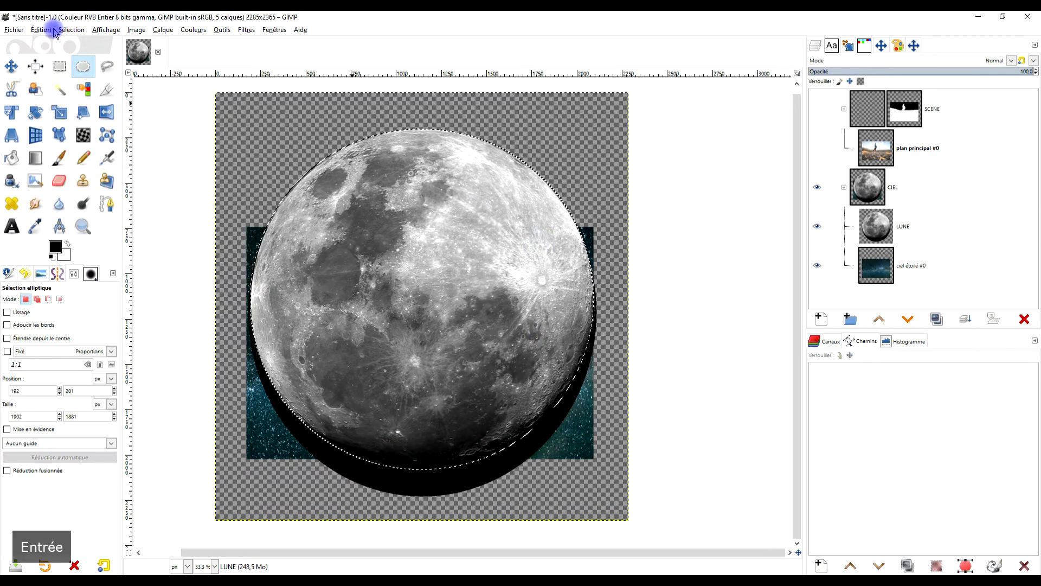
Step: Invert the elliptical selection and erase the leftover black rim around the moon on the LUNE layer
left_click(71, 29)
left_click(87, 68)
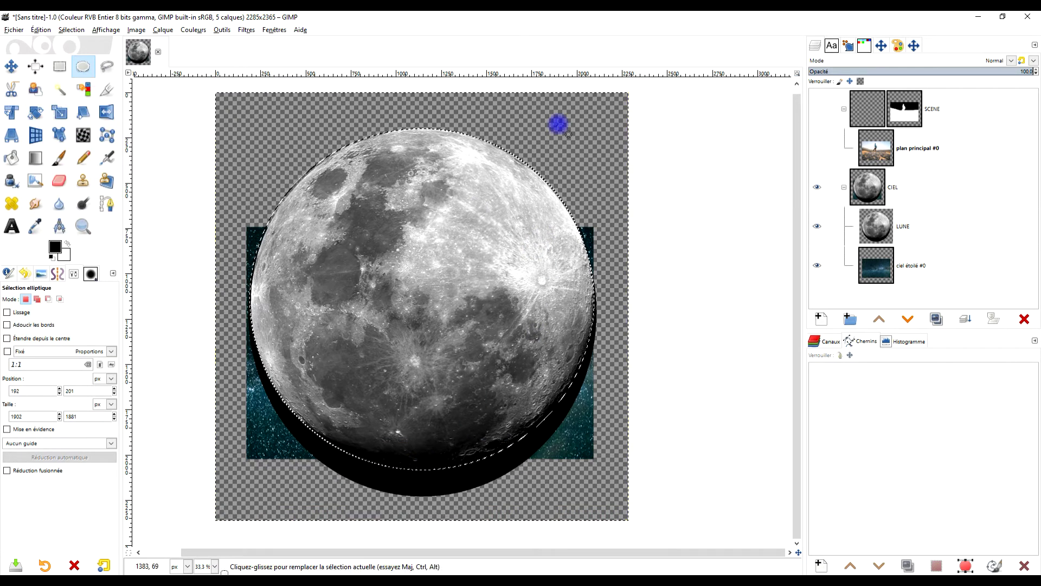
left_click(877, 227)
key("Delete")
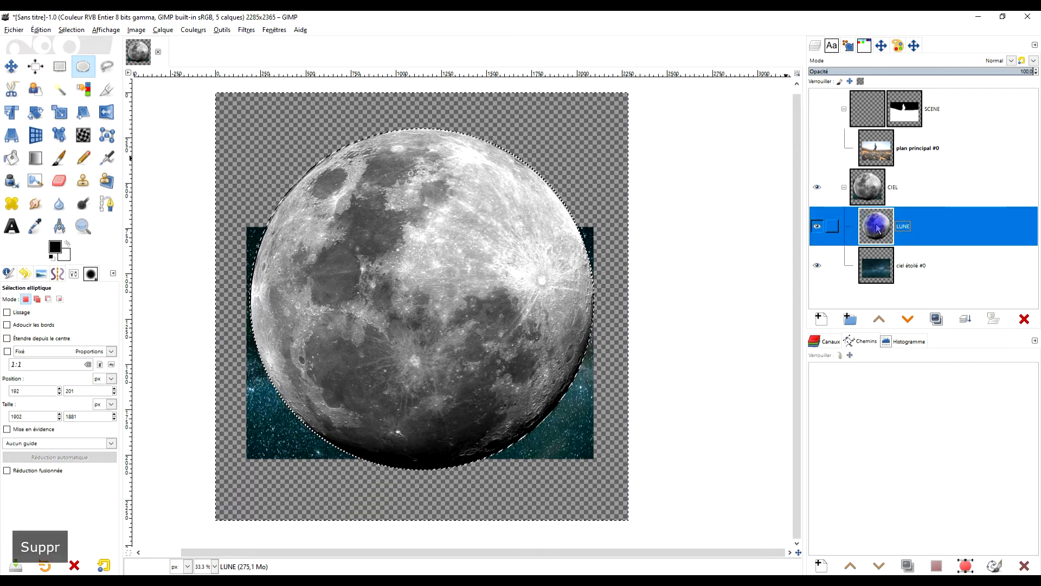
Step: Clear the selection and make the SCENE group and its plan principal #0 layer visible again
left_click(76, 31)
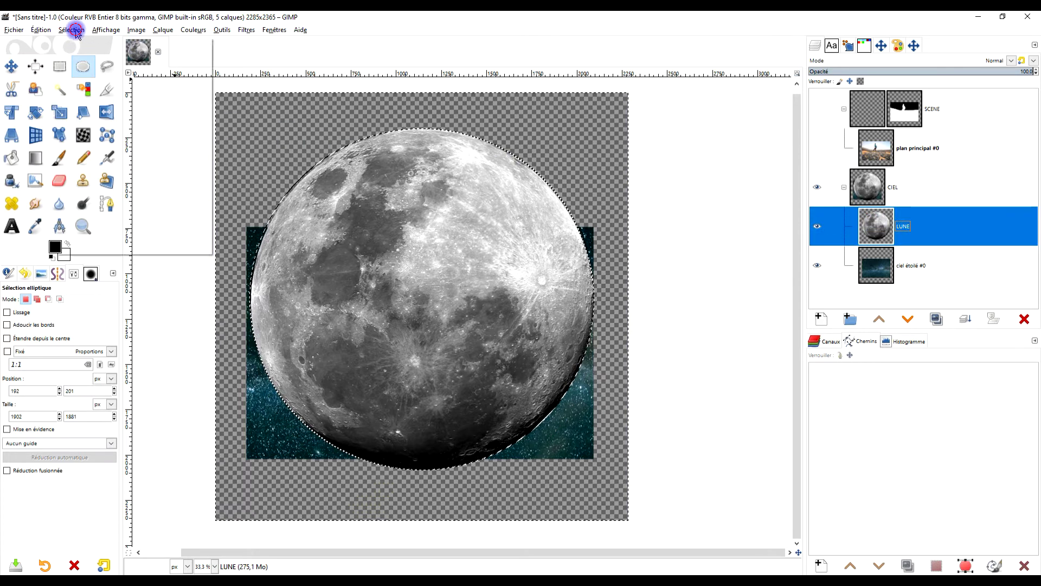
left_click(82, 53)
left_click(599, 167)
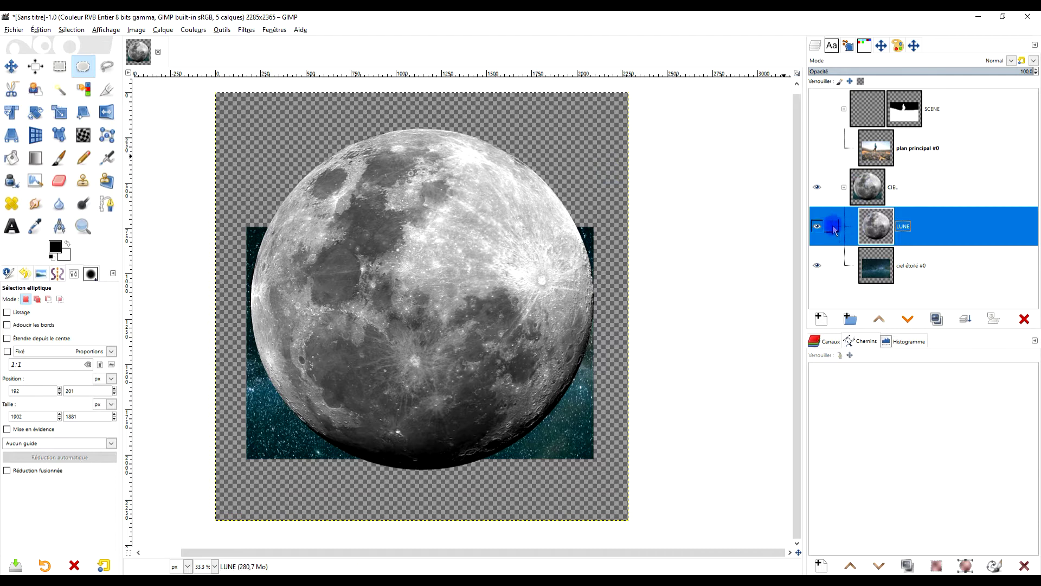
left_click(819, 155)
left_click(820, 147)
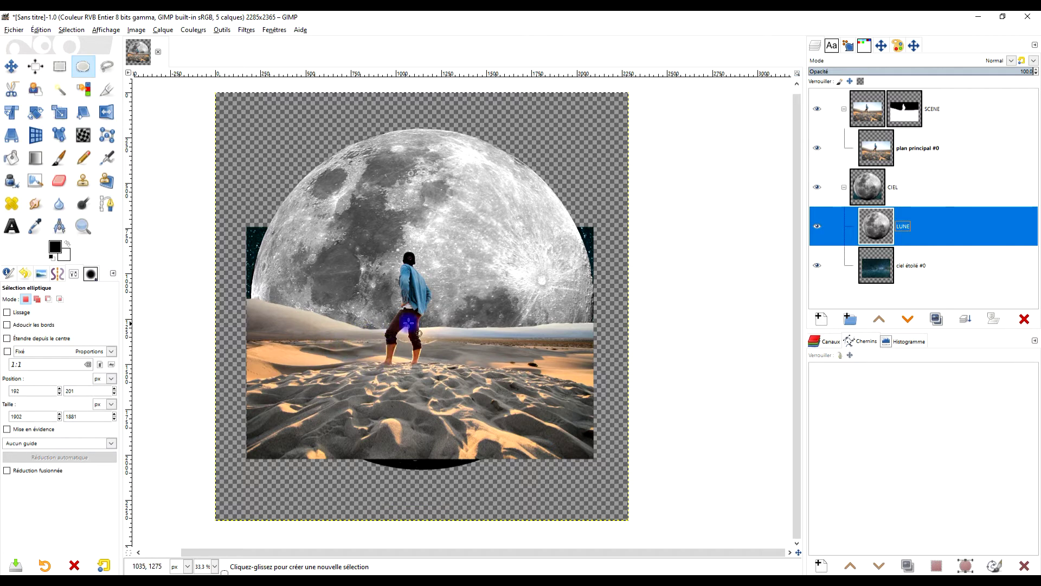
left_click(59, 112)
left_click(398, 178)
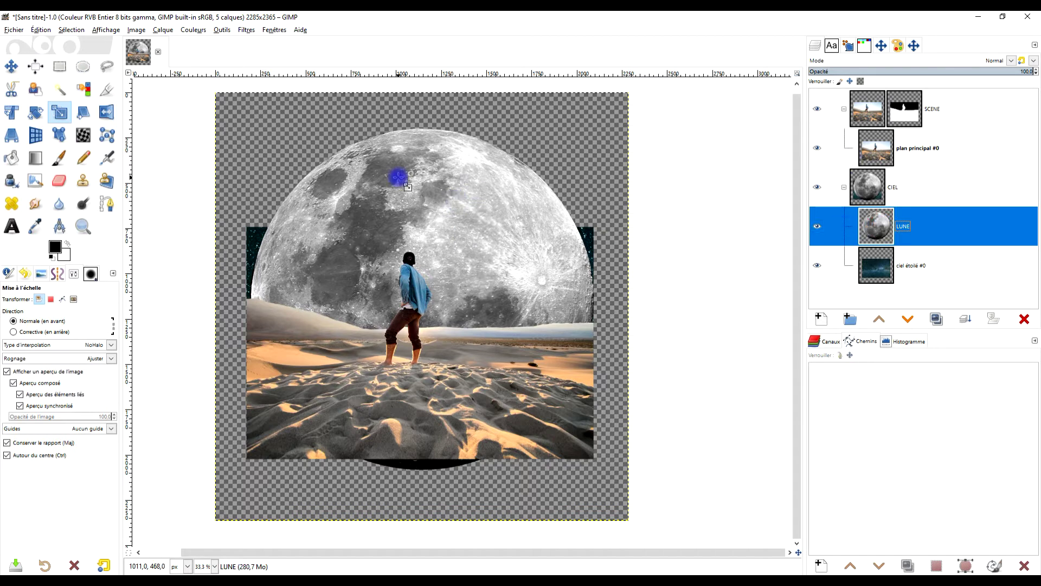
left_click(400, 171)
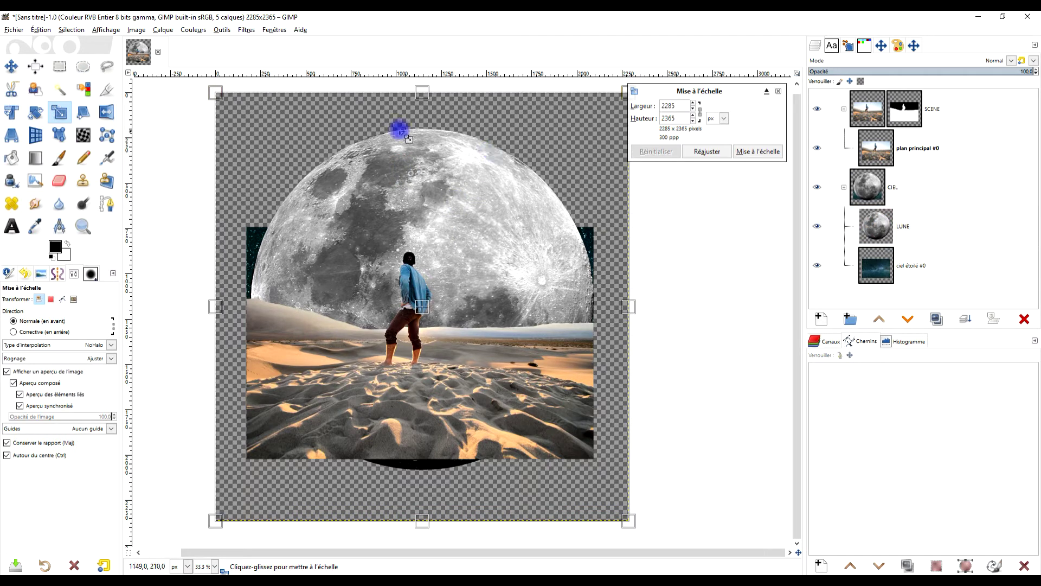
left_click_drag(211, 93, 272, 172)
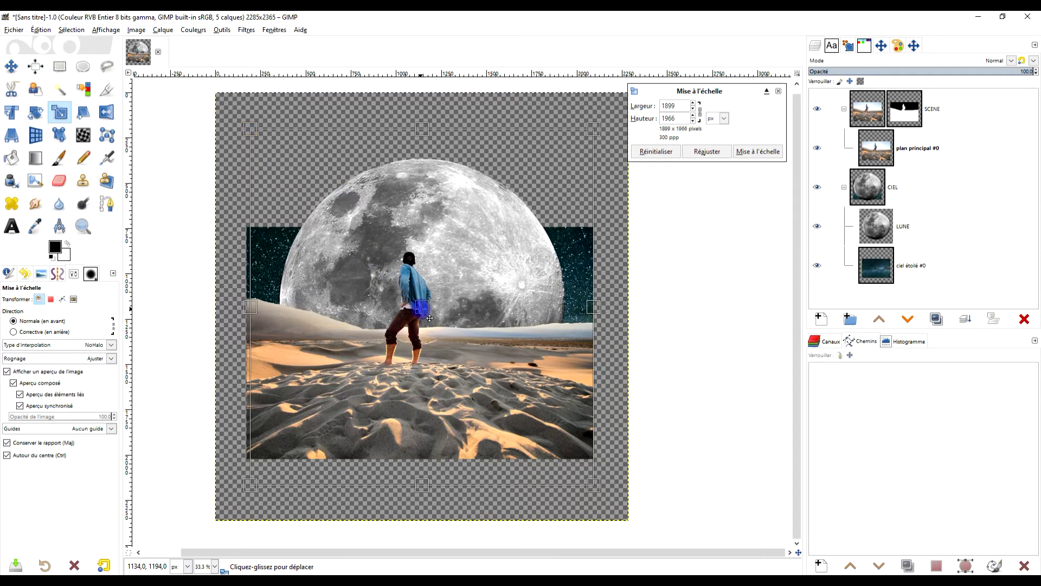
left_click(657, 152)
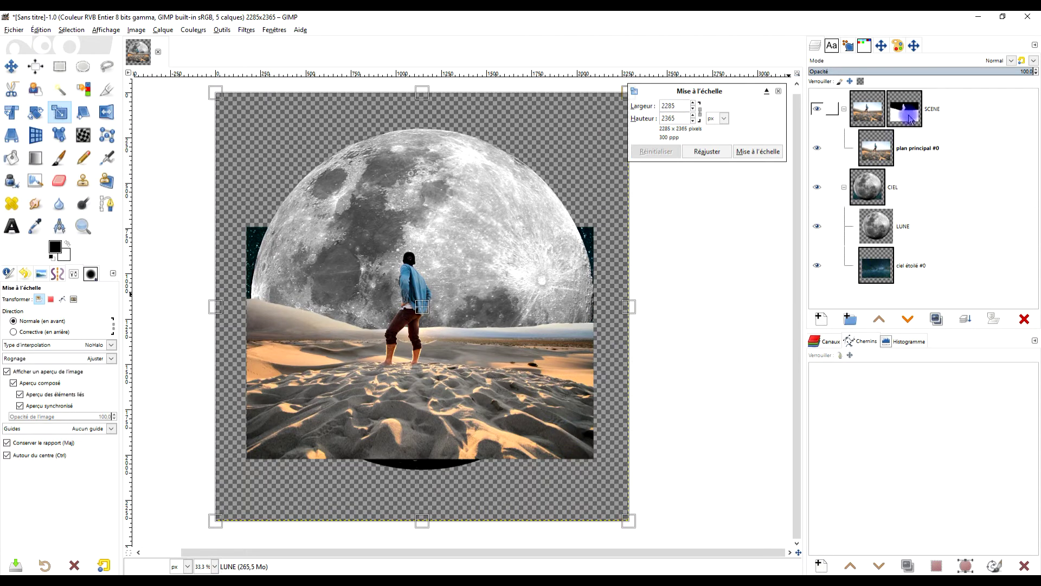
left_click(779, 92)
Step: Copy the SCENE group's mask, add a white layer mask to plan principal #0, and paste and anchor the copy in it
left_click(874, 149)
left_click(905, 116)
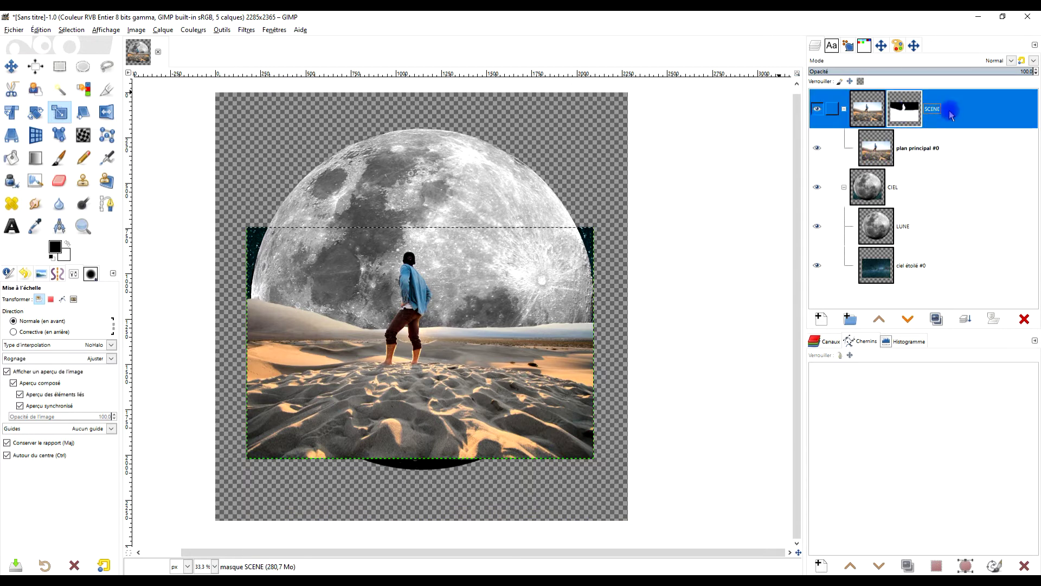
key("ctrl+c")
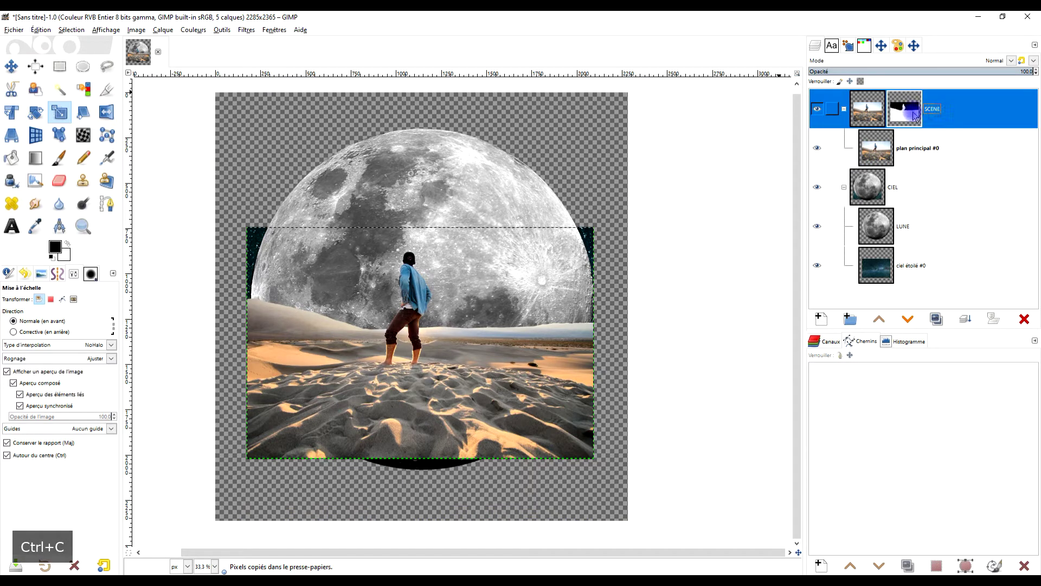
right_click(886, 147)
left_click(953, 326)
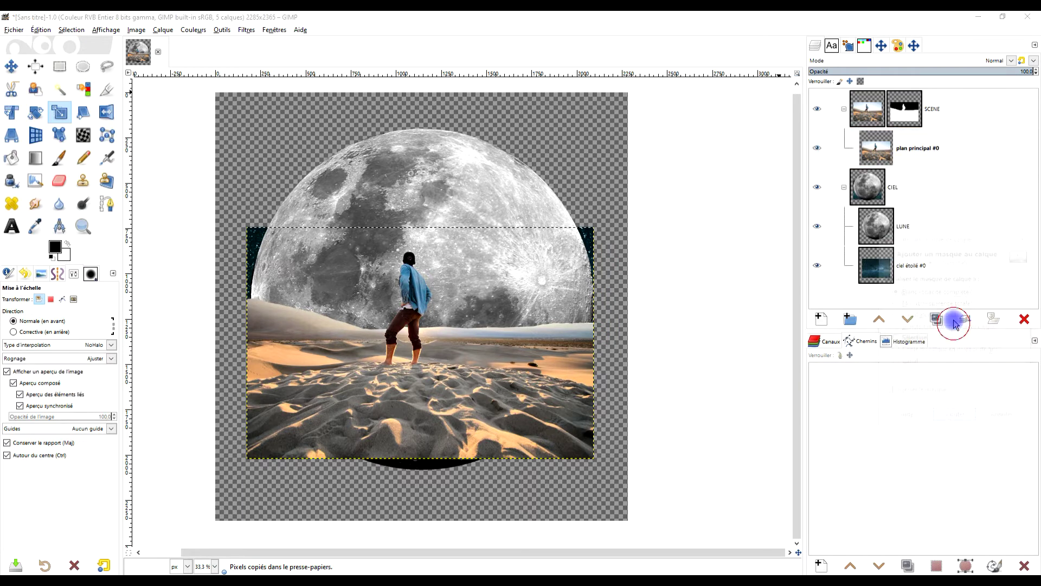
left_click(946, 415)
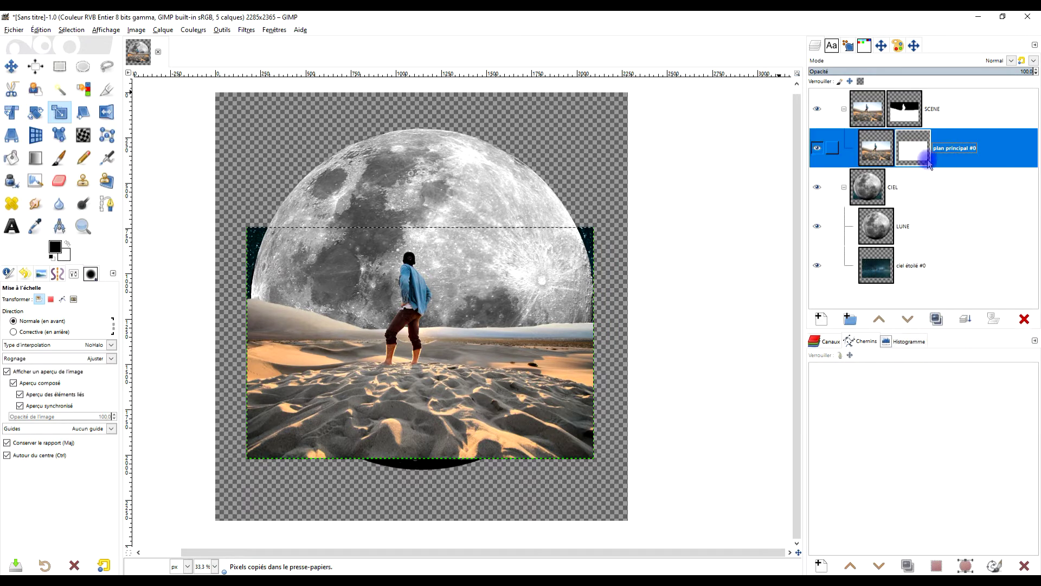
key("ctrl+v")
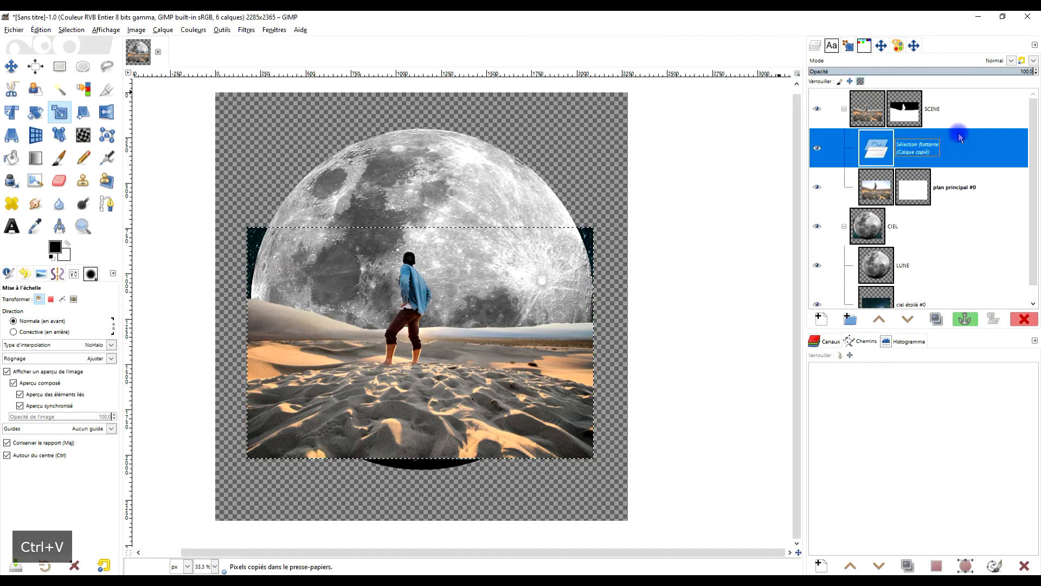
left_click(965, 319)
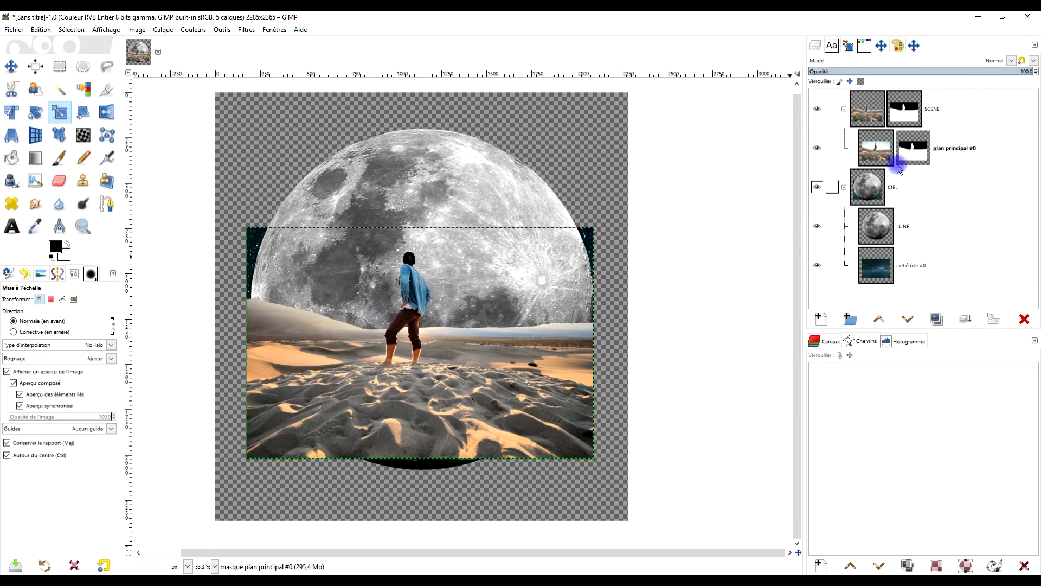
Step: Paint black with the Paintbrush on the plan principal #0 mask to hide the distant dunes behind the figure
left_click(64, 157)
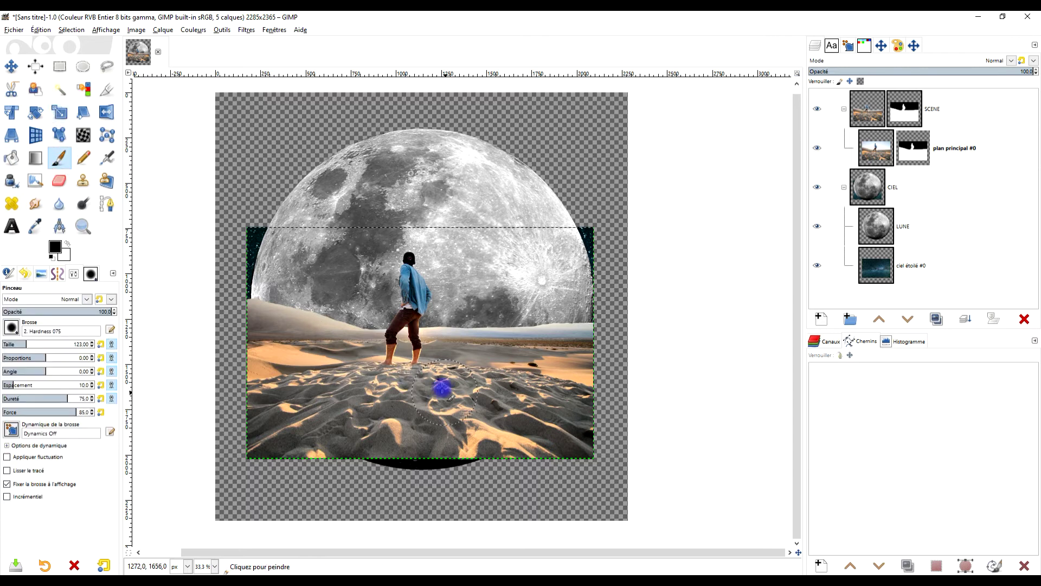
scroll(441, 379, "up", 3)
scroll(373, 358, "down", 2)
scroll(323, 283, "up", 1)
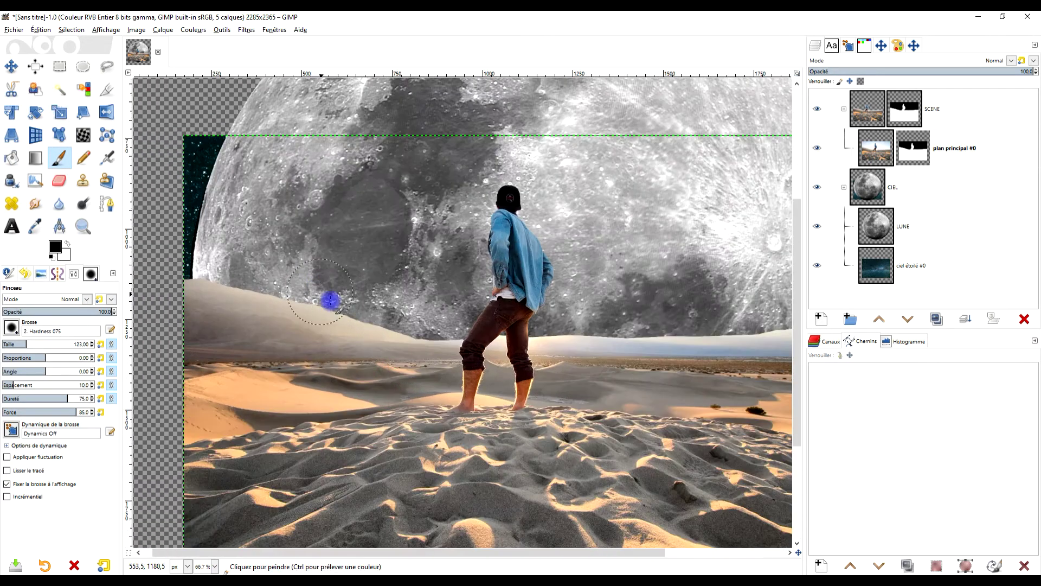
left_click(909, 145)
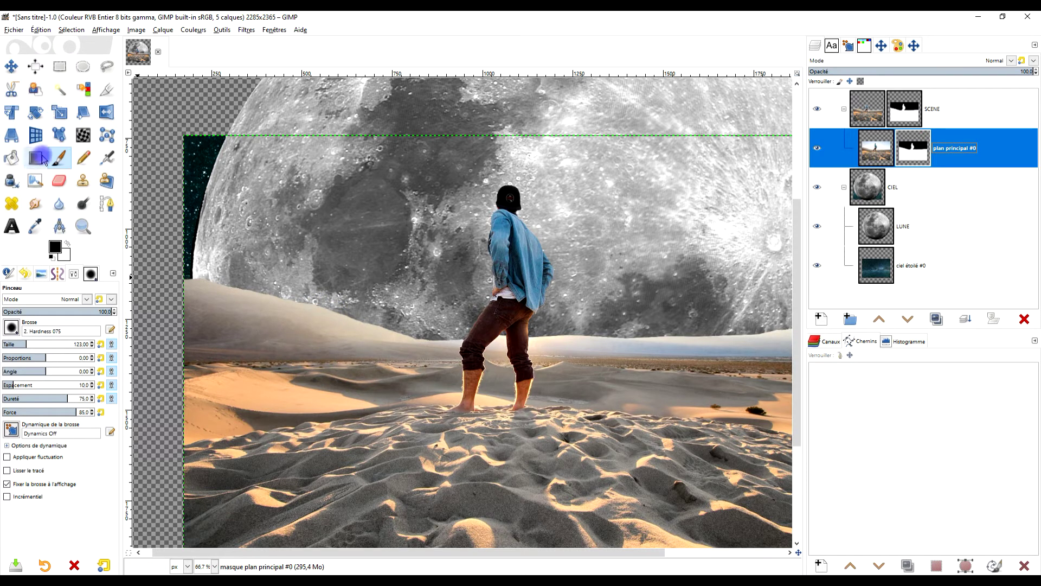
mouse_move(327, 312)
left_mouse_down()
mouse_move(308, 337)
mouse_move(313, 329)
mouse_move(333, 355)
mouse_move(381, 328)
mouse_move(384, 354)
mouse_move(415, 347)
mouse_move(329, 345)
mouse_move(283, 317)
mouse_move(281, 304)
mouse_move(244, 292)
mouse_move(267, 349)
mouse_move(340, 354)
mouse_move(423, 331)
mouse_move(435, 346)
mouse_move(428, 382)
mouse_move(328, 393)
left_mouse_up()
Step: Paint black on the plan principal #0 mask between the figure's legs to hide the distant dunes there
scroll(497, 401, "up", 6)
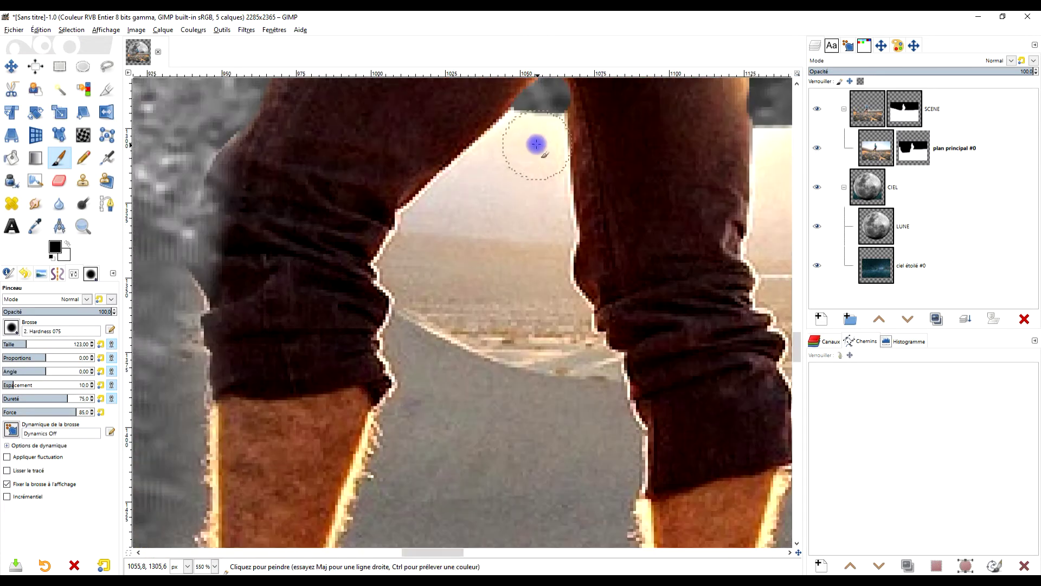
mouse_move(526, 141)
left_mouse_down()
mouse_move(451, 240)
mouse_move(491, 171)
mouse_move(448, 195)
mouse_move(413, 263)
mouse_move(435, 311)
mouse_move(478, 212)
mouse_move(506, 186)
mouse_move(541, 119)
mouse_move(538, 250)
mouse_move(548, 229)
mouse_move(523, 201)
mouse_move(533, 145)
mouse_move(515, 148)
mouse_move(522, 130)
mouse_move(448, 193)
mouse_move(408, 253)
mouse_move(433, 307)
mouse_move(492, 337)
mouse_move(519, 394)
mouse_move(564, 355)
mouse_move(542, 259)
mouse_move(550, 265)
mouse_move(557, 224)
mouse_move(548, 136)
mouse_move(528, 196)
left_mouse_up()
mouse_move(460, 395)
left_mouse_down()
mouse_move(409, 353)
mouse_move(440, 394)
mouse_move(418, 410)
mouse_move(409, 476)
mouse_move(525, 365)
mouse_move(530, 405)
mouse_move(566, 378)
mouse_move(556, 314)
mouse_move(591, 391)
mouse_move(542, 411)
left_mouse_up()
scroll(521, 249, "down", 5)
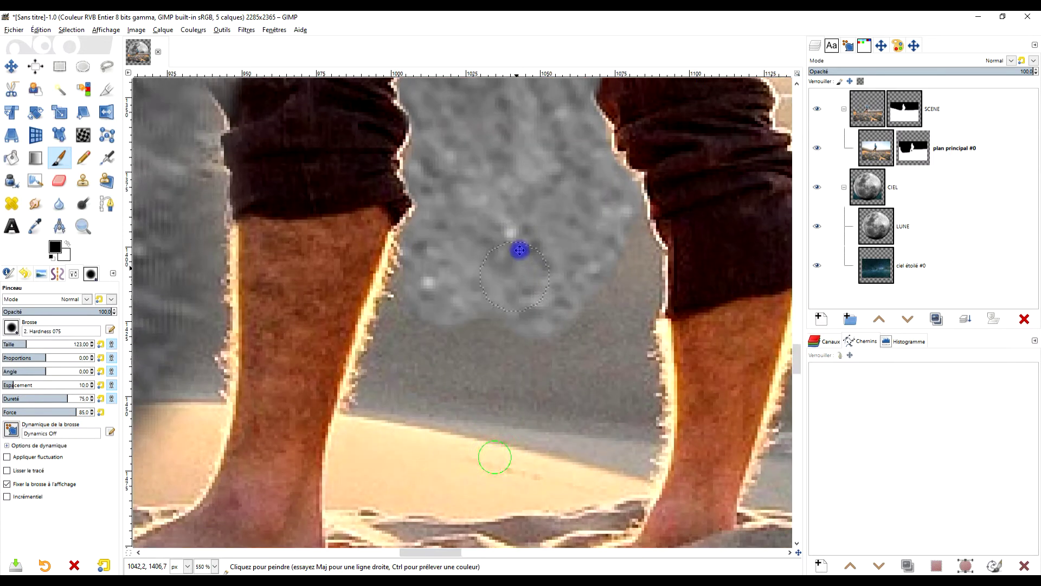
mouse_move(432, 270)
left_mouse_down()
mouse_move(409, 343)
mouse_move(509, 305)
mouse_move(536, 343)
mouse_move(520, 357)
mouse_move(628, 414)
mouse_move(611, 285)
mouse_move(576, 286)
mouse_move(616, 273)
mouse_move(625, 212)
mouse_move(633, 228)
mouse_move(620, 323)
mouse_move(635, 385)
left_mouse_up()
scroll(635, 385, "down", 5)
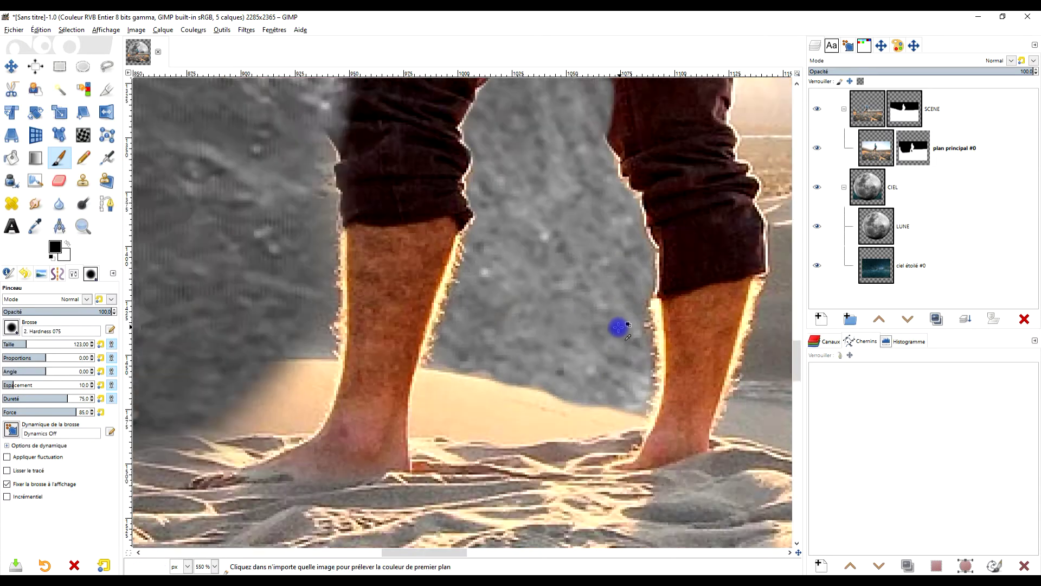
Step: Paint out the leftover sand patches behind the figure's feet and beside the rear leg, down to the foreground ridge
scroll(600, 339, "up", 6)
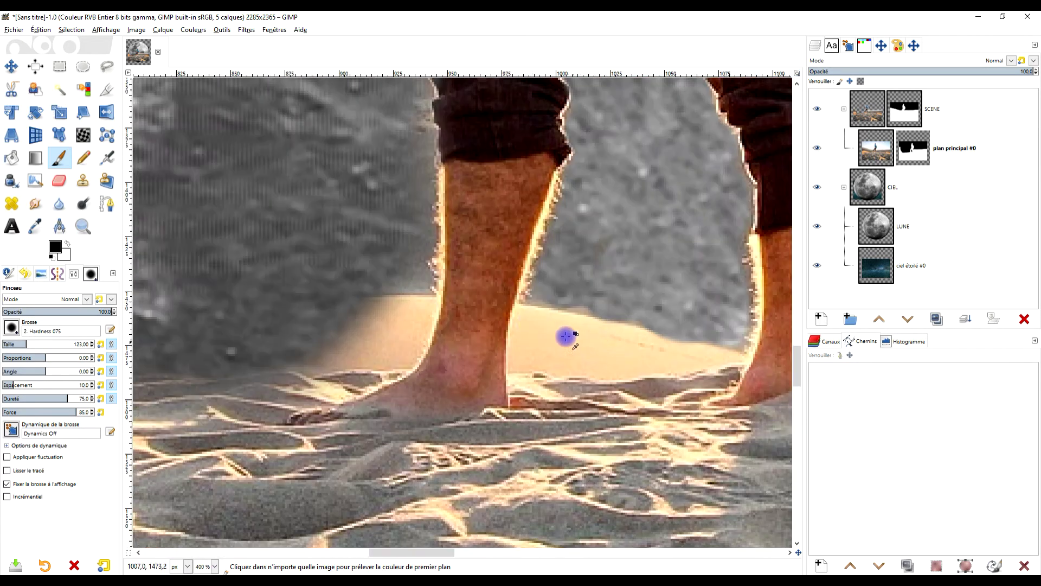
mouse_move(529, 331)
left_mouse_down()
mouse_move(525, 373)
mouse_move(588, 313)
mouse_move(626, 324)
mouse_move(667, 361)
mouse_move(693, 391)
mouse_move(679, 406)
mouse_move(737, 393)
mouse_move(594, 358)
mouse_move(652, 334)
mouse_move(622, 336)
left_mouse_up()
mouse_move(274, 270)
left_mouse_down()
mouse_move(274, 308)
mouse_move(303, 297)
mouse_move(281, 301)
mouse_move(249, 344)
mouse_move(204, 358)
mouse_move(272, 388)
mouse_move(294, 313)
mouse_move(274, 383)
left_mouse_up()
scroll(378, 351, "left", 5)
mouse_move(378, 351)
left_mouse_down()
mouse_move(277, 346)
mouse_move(343, 360)
mouse_move(287, 362)
mouse_move(389, 355)
mouse_move(462, 368)
left_mouse_up()
scroll(463, 368, "down", 7)
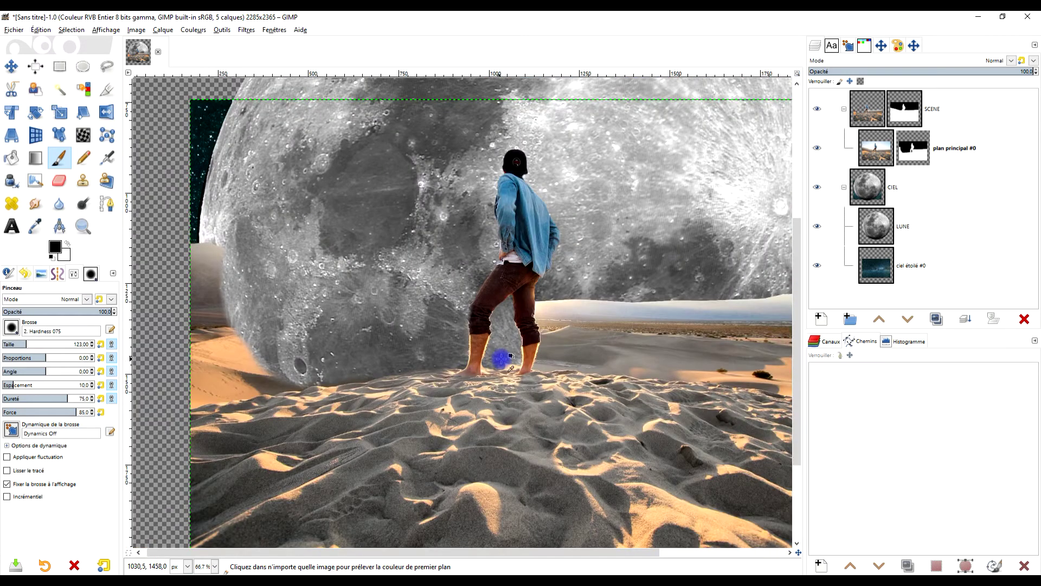
Step: Paint black on the mask to hide the distant dunes on the figure's right side, along the foreground ridge
scroll(581, 375, "up", 2)
mouse_move(395, 358)
left_mouse_down()
mouse_move(454, 313)
mouse_move(455, 336)
mouse_move(479, 310)
mouse_move(407, 283)
mouse_move(287, 295)
mouse_move(301, 335)
mouse_move(401, 289)
mouse_move(477, 304)
mouse_move(525, 339)
mouse_move(498, 417)
mouse_move(468, 413)
mouse_move(528, 420)
mouse_move(353, 408)
mouse_move(635, 385)
mouse_move(496, 280)
mouse_move(672, 309)
mouse_move(653, 317)
mouse_move(611, 318)
left_mouse_up()
scroll(612, 317, "down", 4)
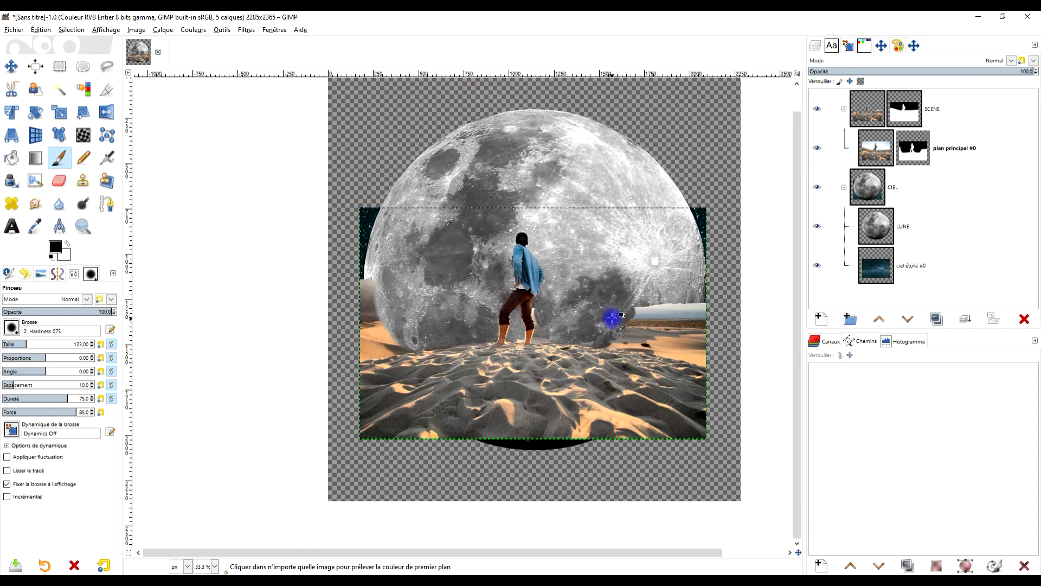
scroll(614, 322, "up", 4)
scroll(584, 334, "down", 4)
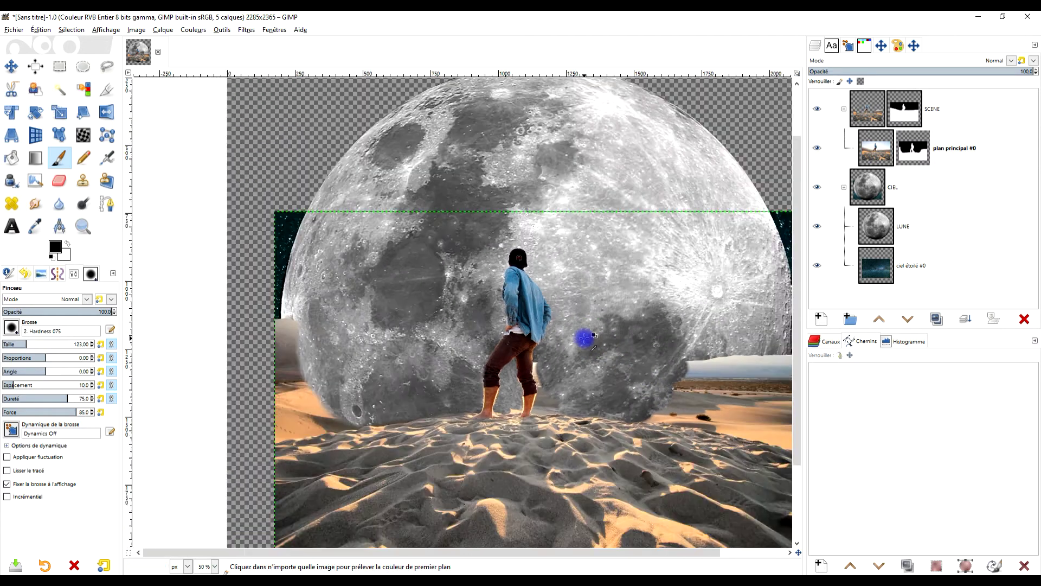
scroll(594, 340, "up", 2)
scroll(600, 347, "down", 2)
scroll(600, 347, "up", 2)
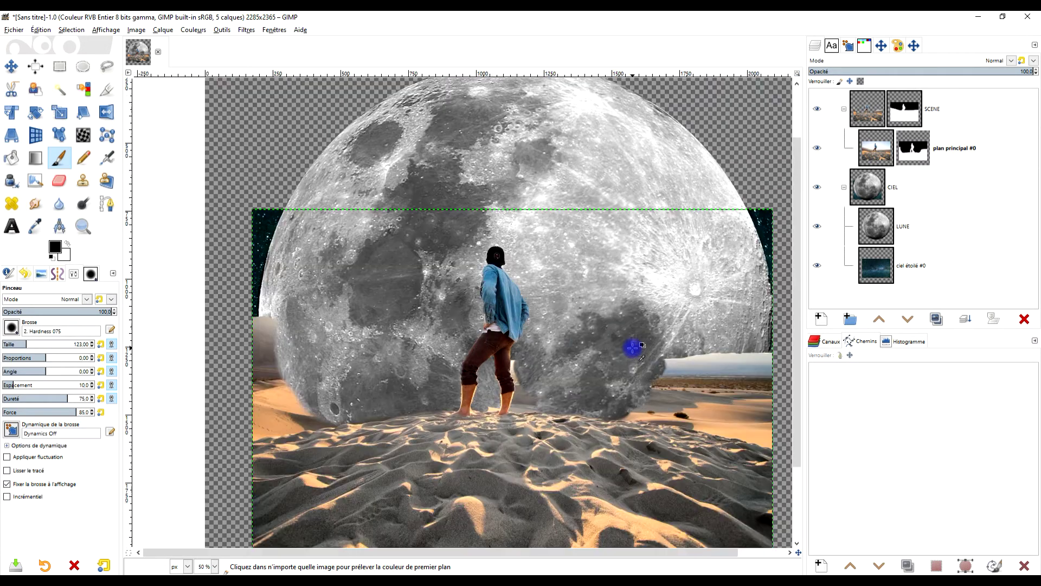
Step: Extend the black mask painting toward the scene's right edge so the moon replaces the far dunes
key("space")
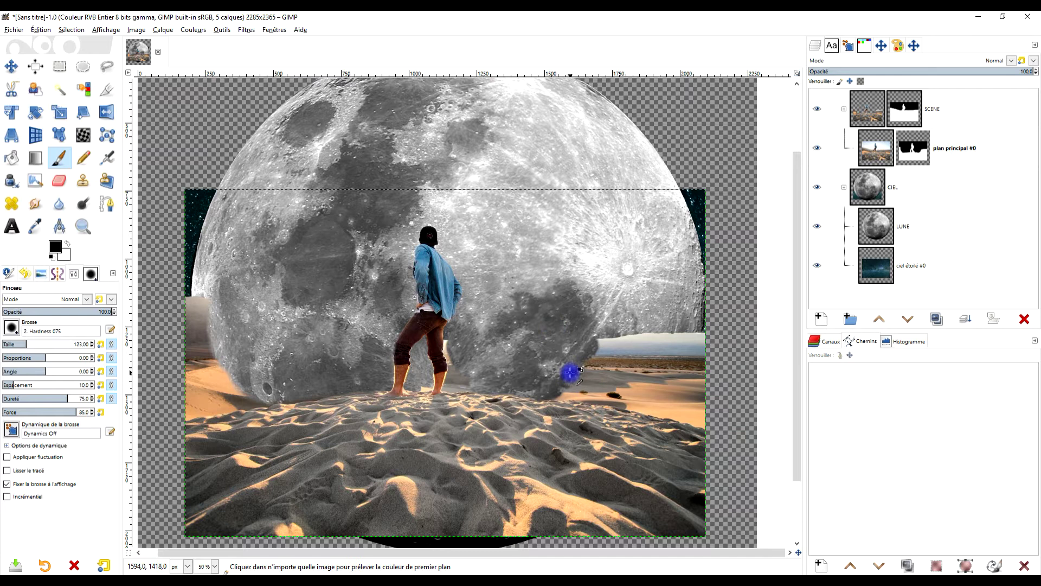
scroll(570, 370, "up", 3)
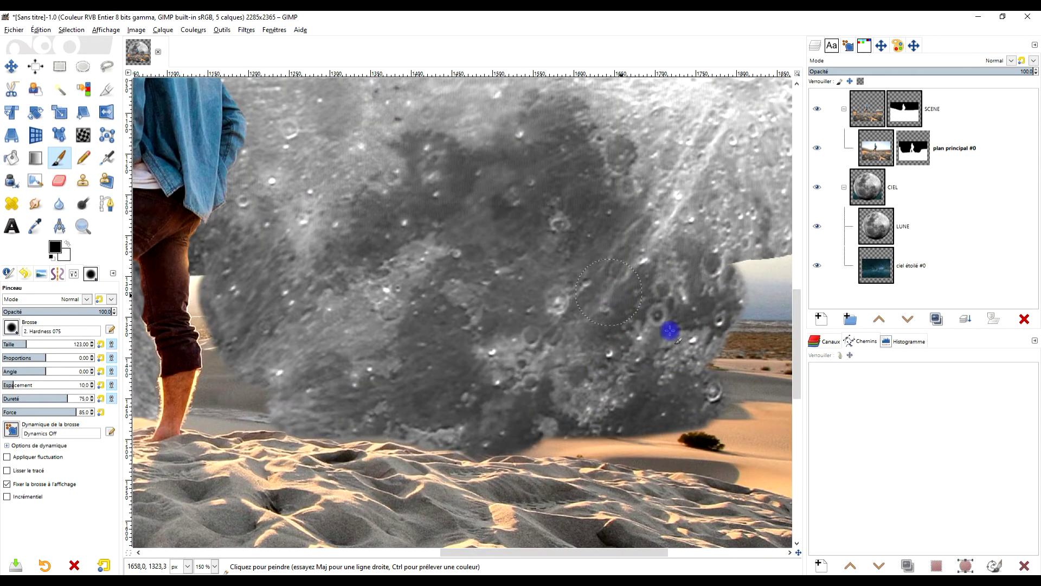
scroll(669, 325, "down", 2, "ctrl")
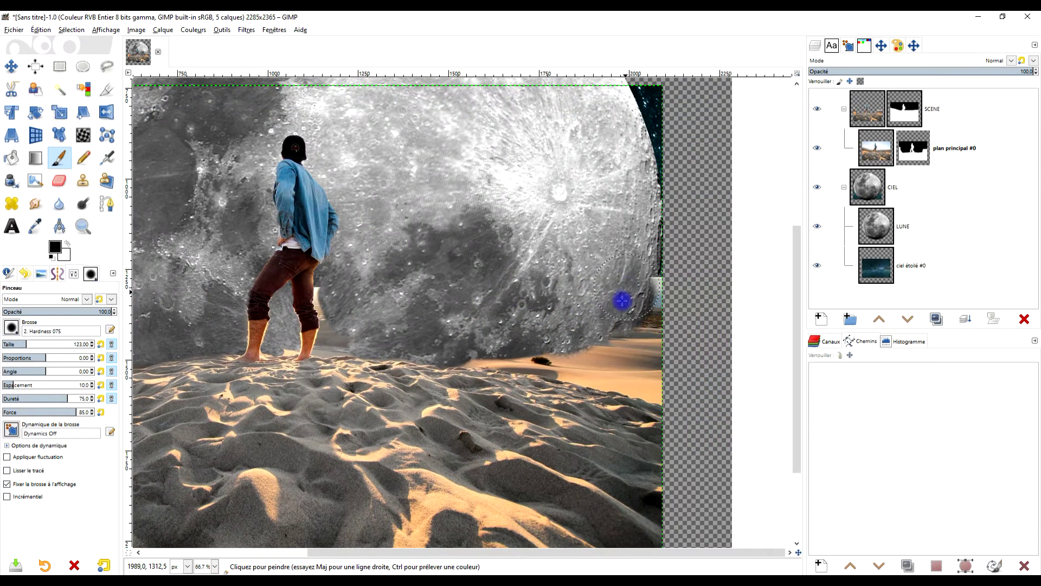
scroll(585, 291, "down", 2, "ctrl")
scroll(564, 284, "up", 1, "ctrl")
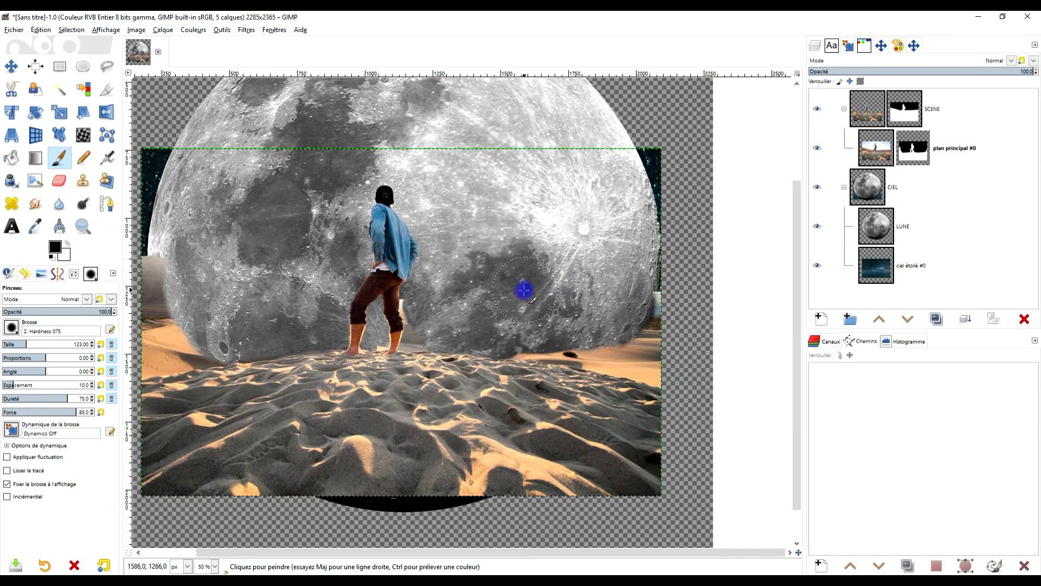
left_click_drag(525, 291, 537, 318)
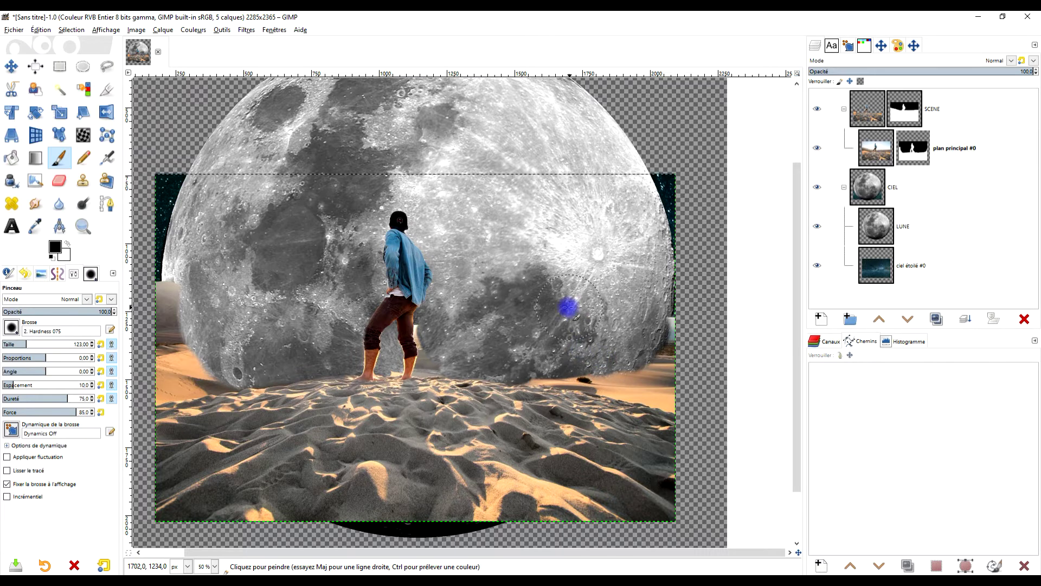
Step: Set the Move tool to move only the active layer, and shift ciel étoilé #0 upward to fill the area around the moon's upper half
scroll(562, 304, "down", 2, "ctrl")
scroll(574, 324, "up", 4, "ctrl")
scroll(562, 319, "down", 4, "ctrl")
left_click(21, 70)
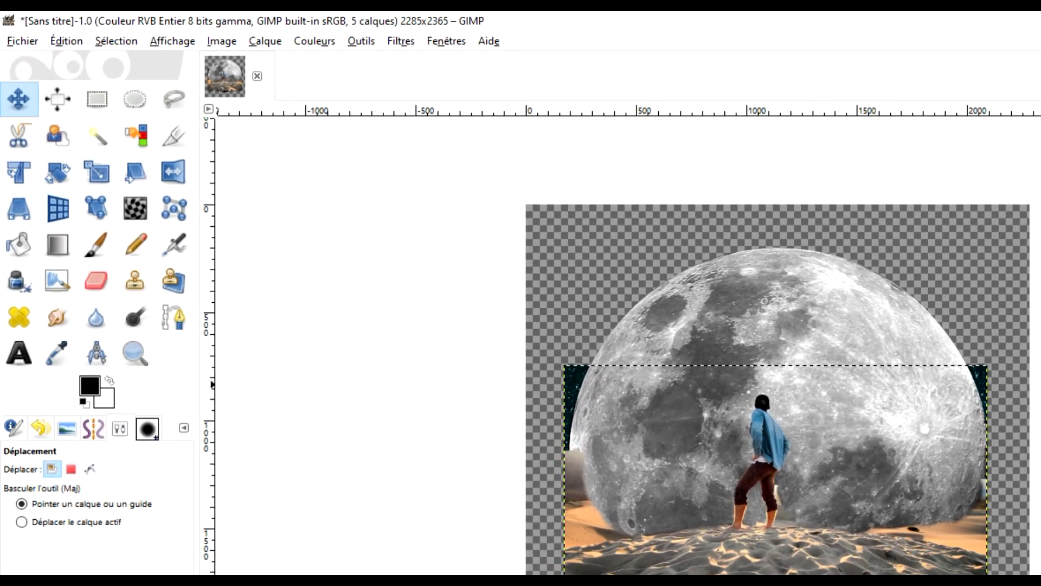
scroll(814, 458, "up", 1)
scroll(814, 458, "up", 1, "ctrl")
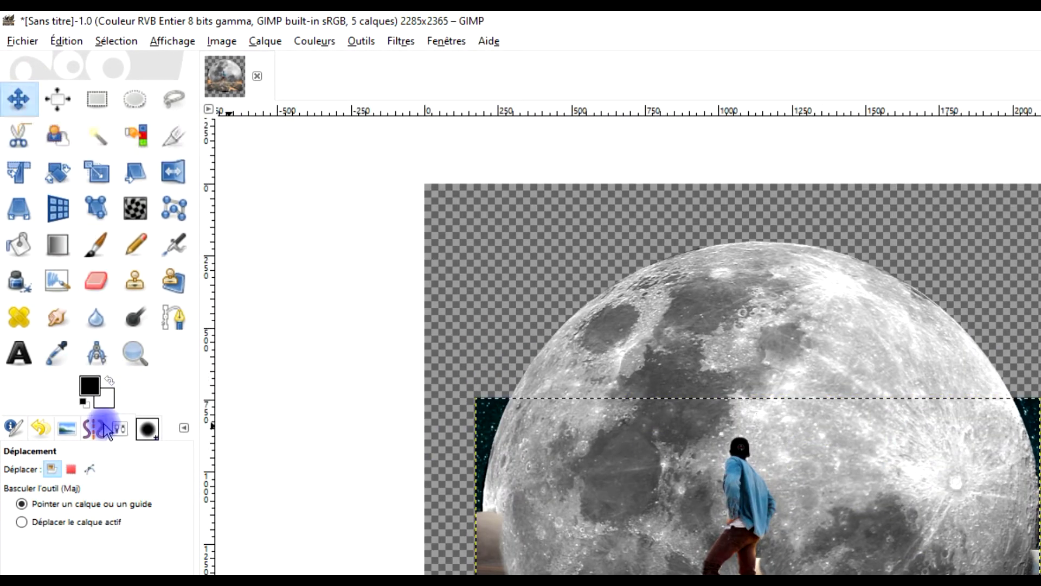
left_click(38, 522)
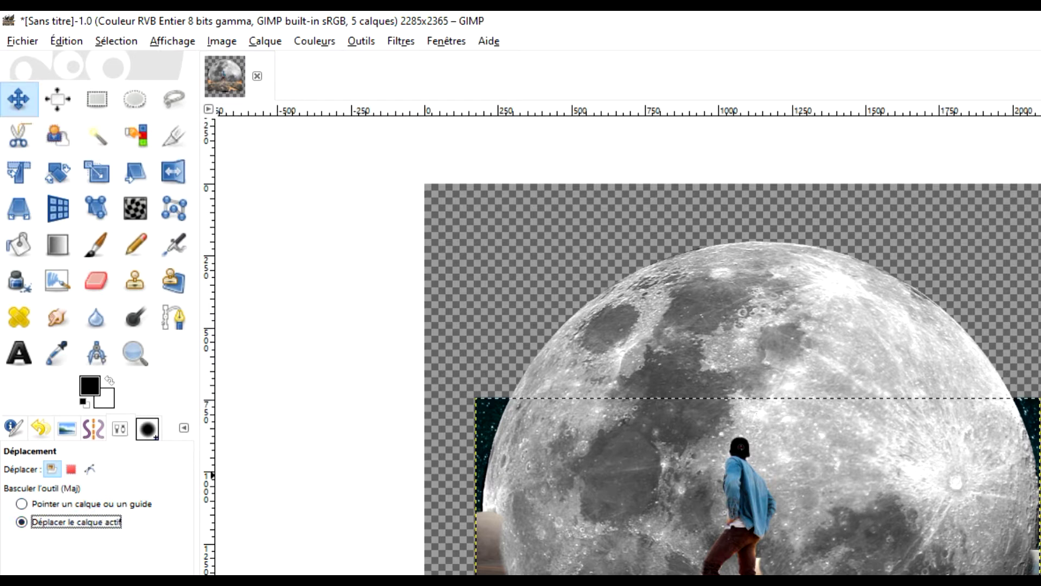
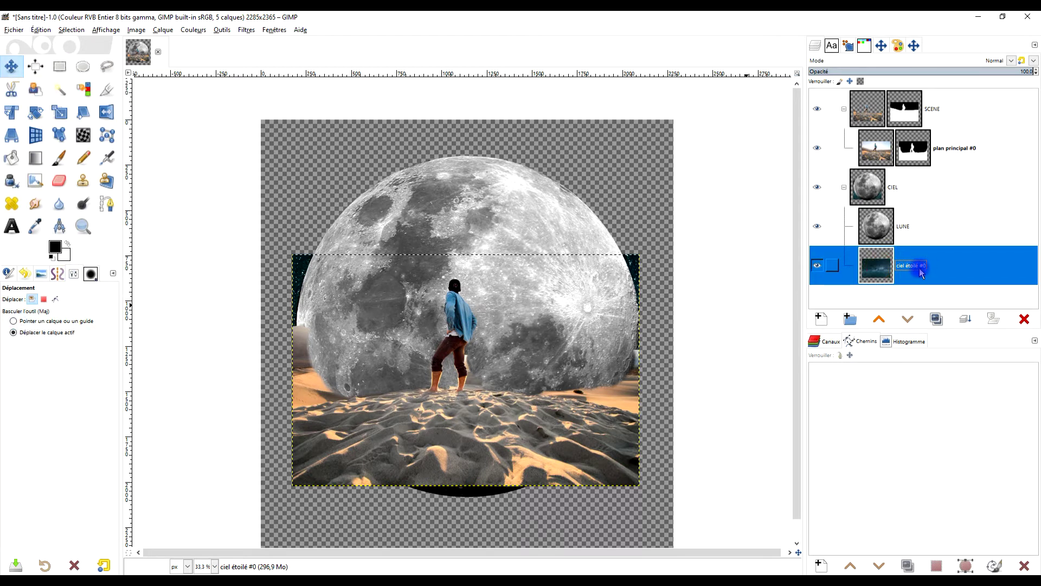
left_click(532, 342)
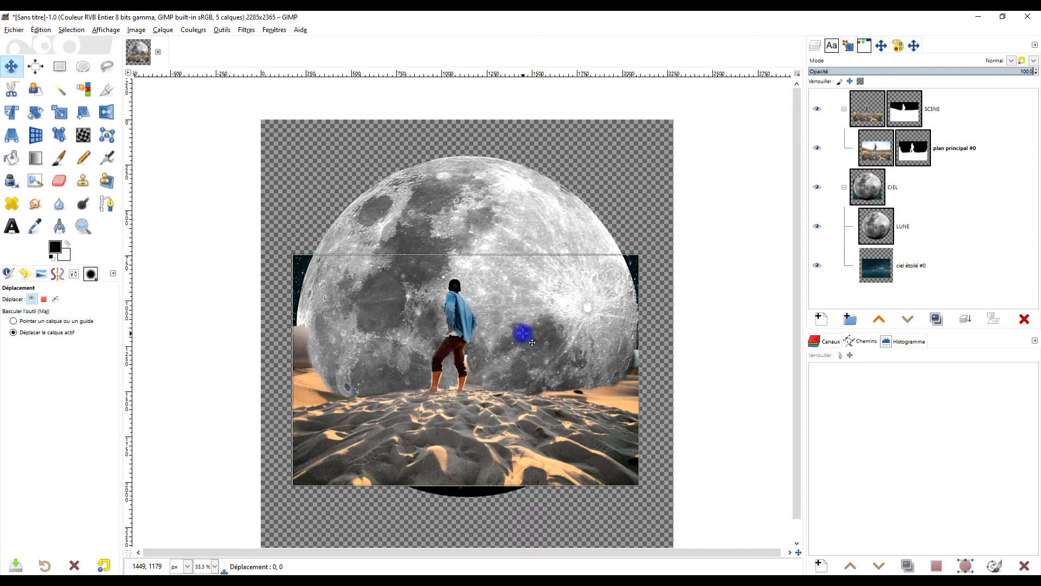
left_click_drag(532, 342, 295, 105)
left_click_drag(533, 343, 530, 232)
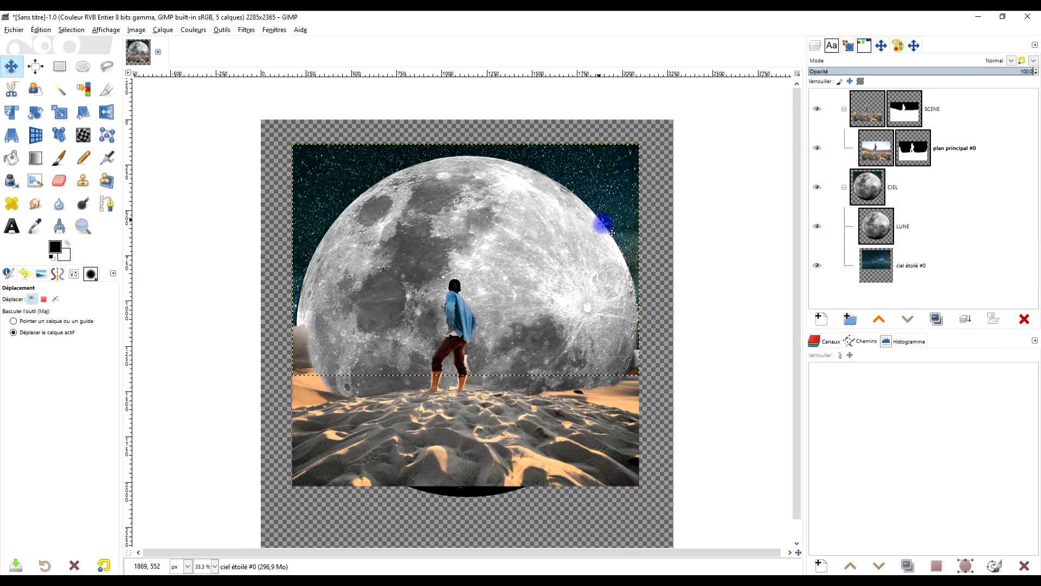
right_click(877, 260)
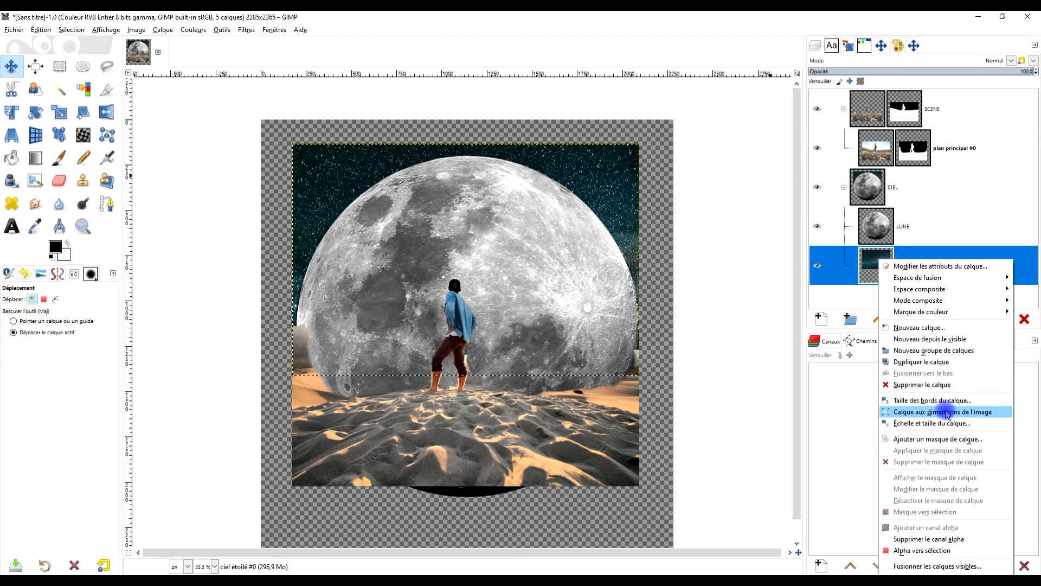
left_click(753, 194)
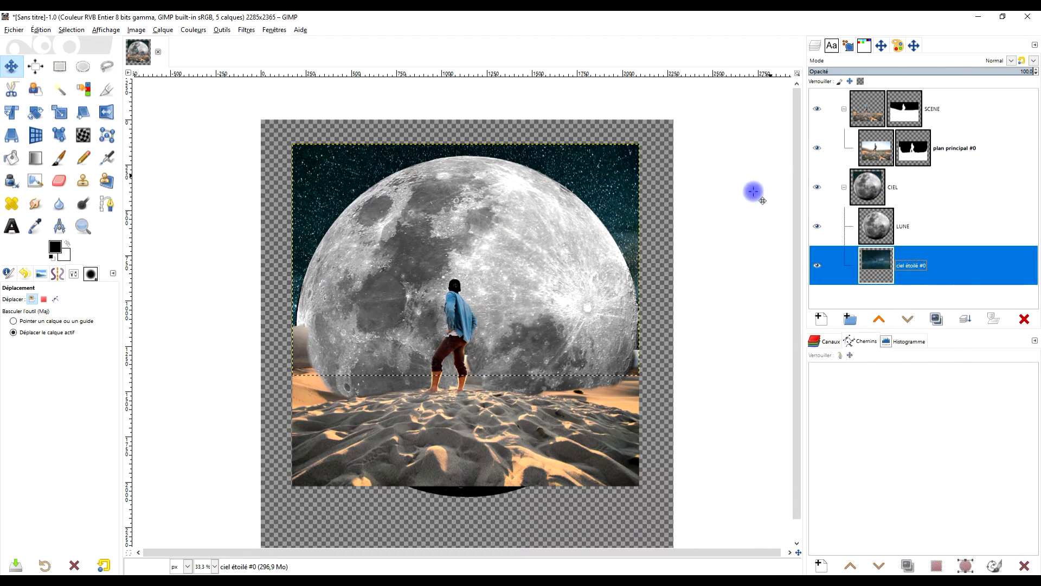
Step: Scale the LUNE layer down around its centre to 1746 × 1807 px, keeping its proportions
left_click(878, 220)
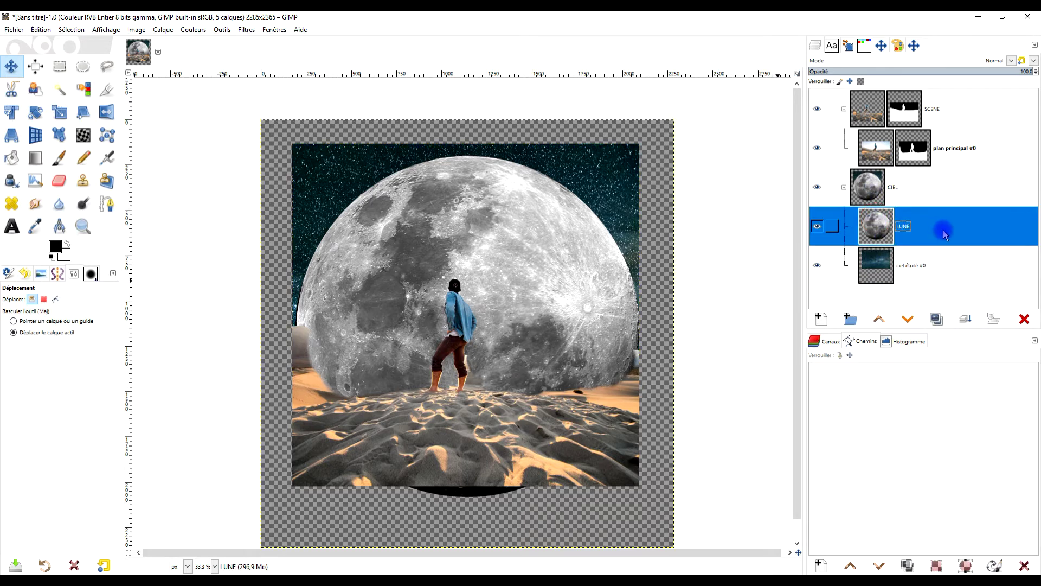
scroll(526, 392, "up", 1)
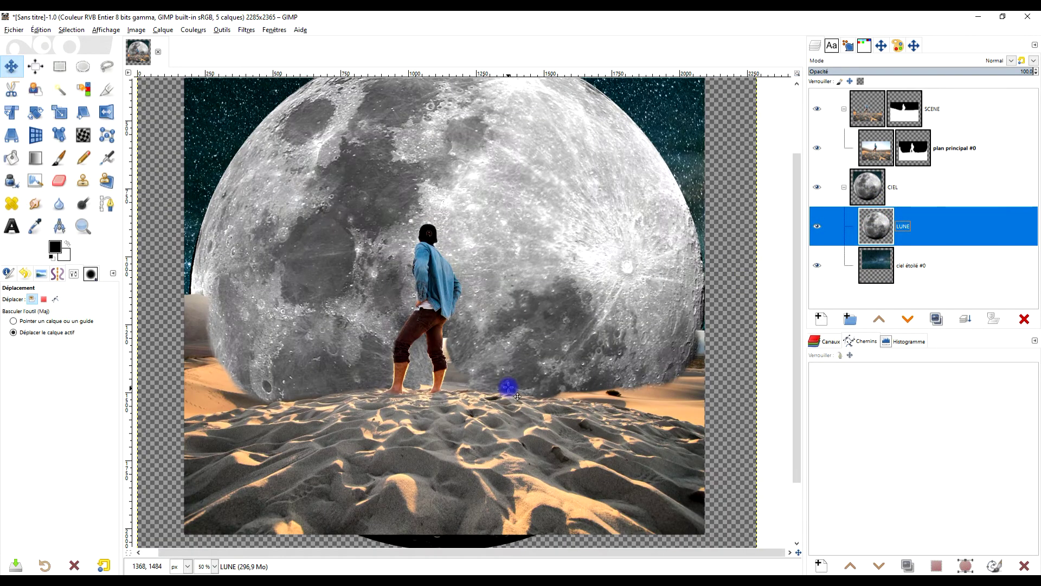
scroll(518, 397, "down", 2)
scroll(518, 397, "up", 2)
left_click(60, 112)
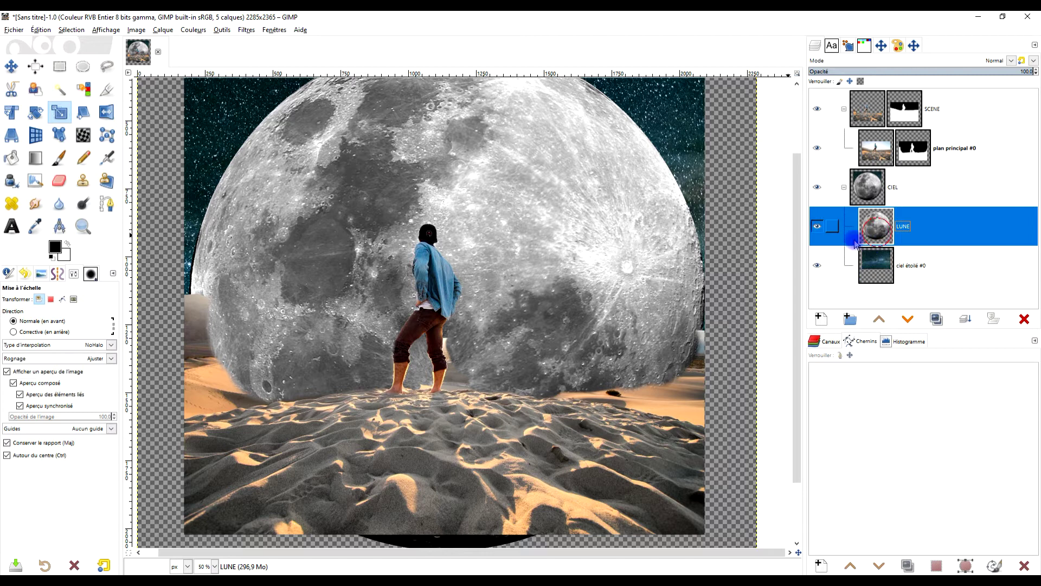
left_click_drag(460, 211, 366, 172)
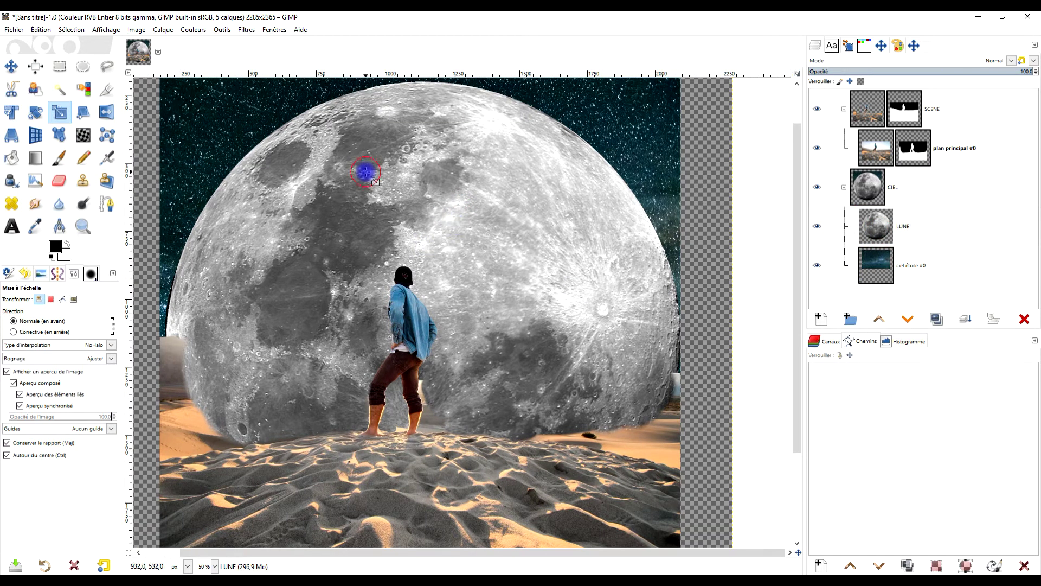
left_click(366, 172)
scroll(488, 244, "down", 1)
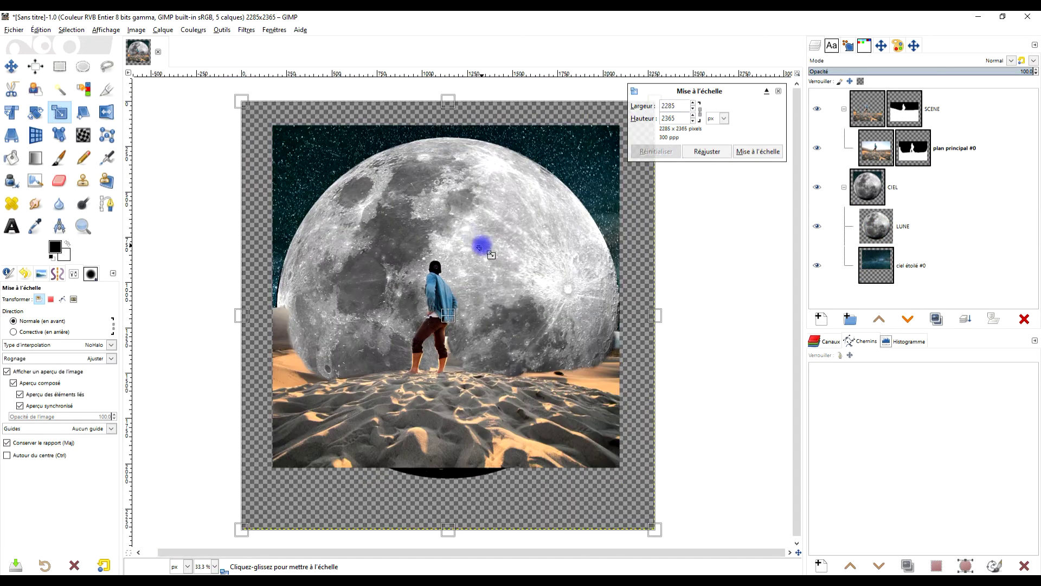
key("ctrl")
left_click_drag(255, 119, 292, 156)
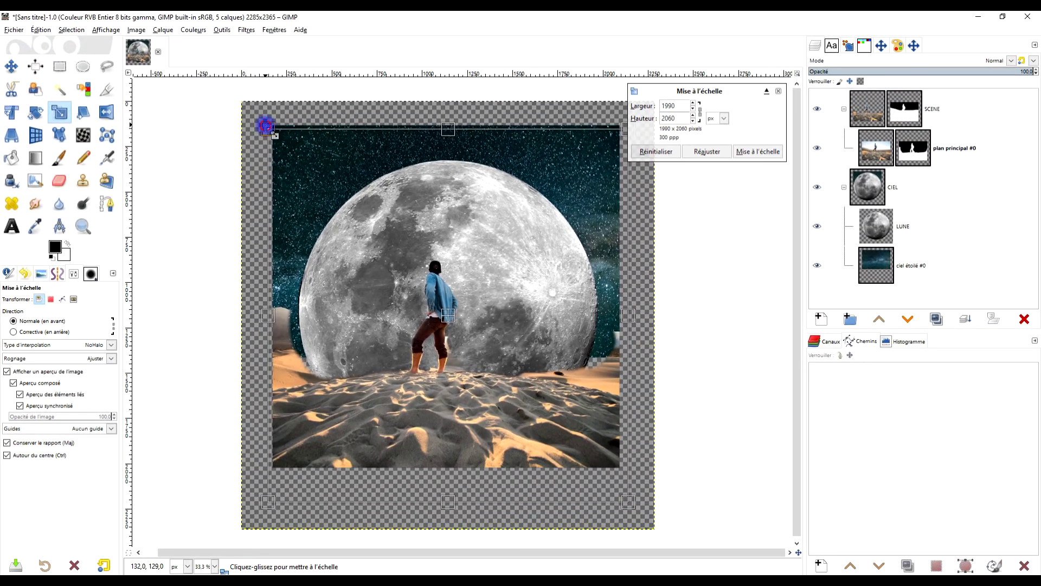
left_click_drag(363, 68, 398, 109)
left_click_drag(293, 157, 304, 177)
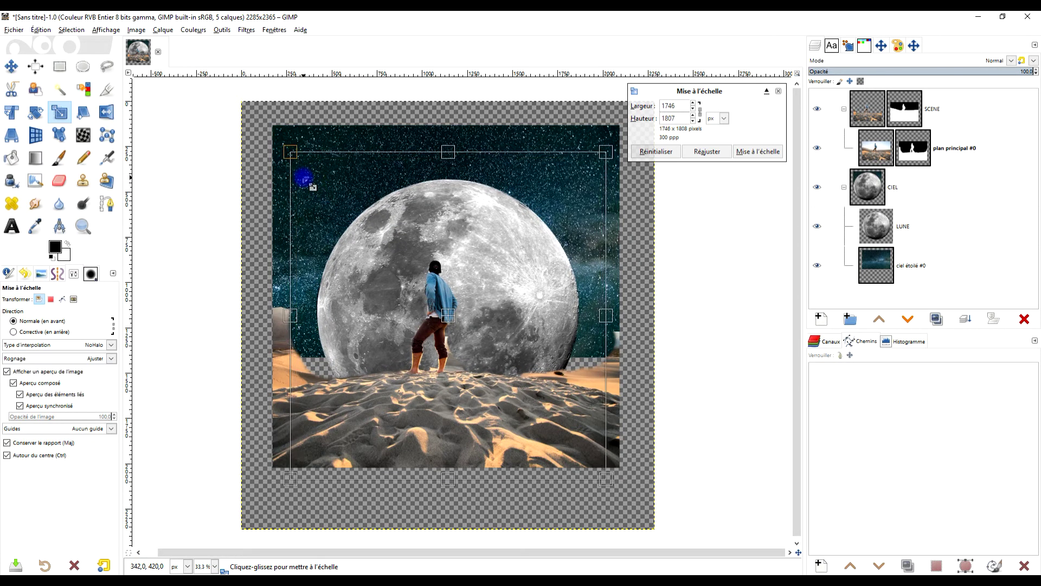
left_click(757, 153)
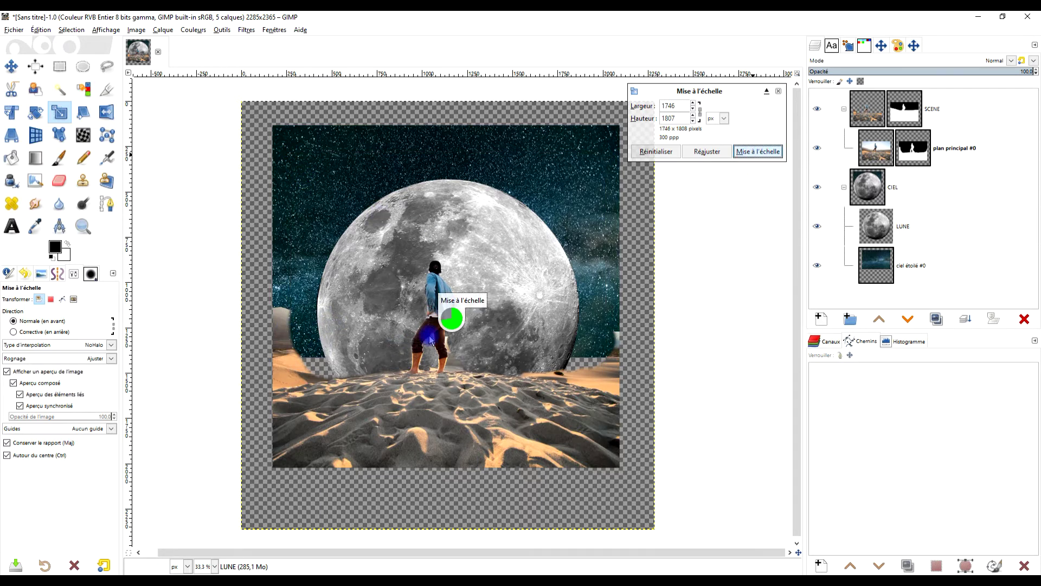
Step: Crop the image to the scene and sky area, 1920 × 1893 px at position 171, 129, removing the transparent border
scroll(347, 355, "up", 2)
scroll(472, 336, "down", 2)
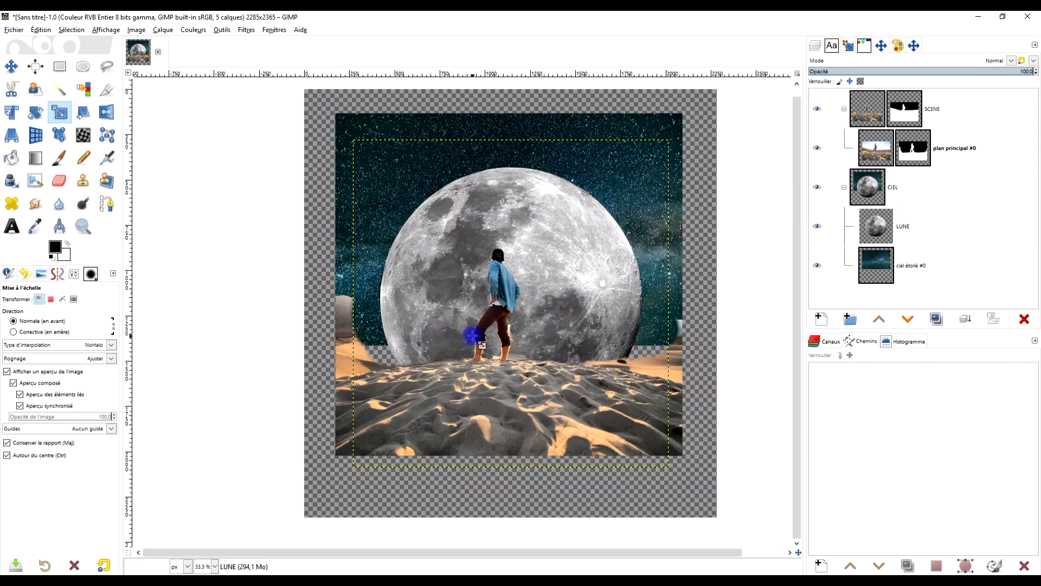
left_click(624, 332)
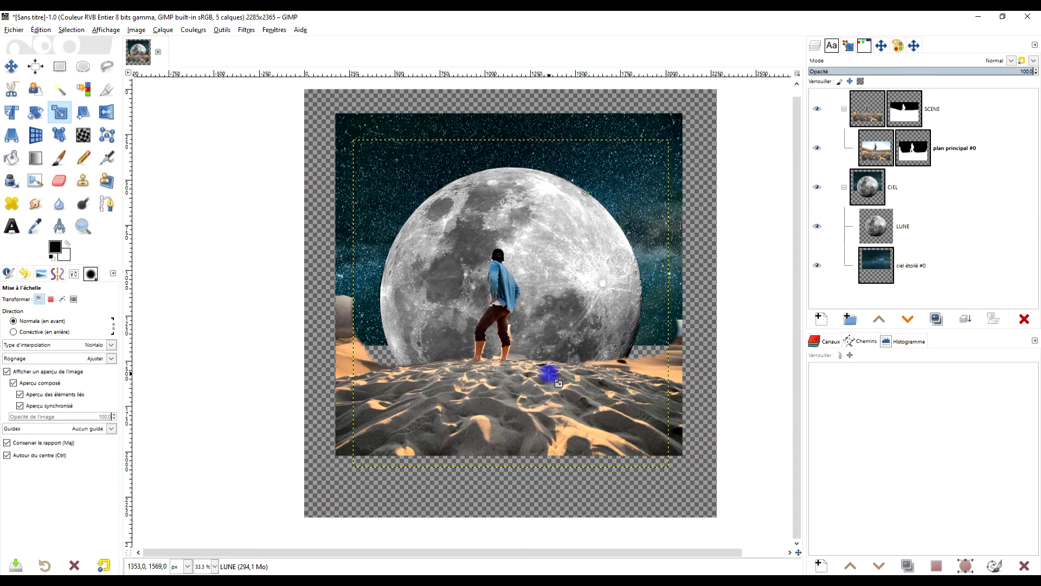
left_click(104, 95)
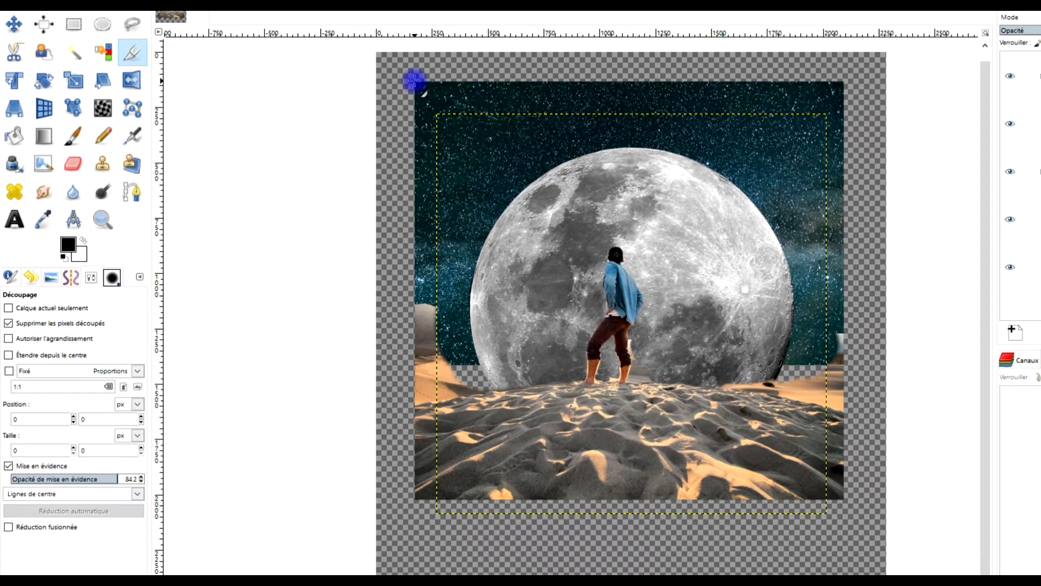
left_click_drag(448, 68, 908, 522)
left_click_drag(678, 451, 682, 455)
mouse_move(678, 272)
left_mouse_down()
mouse_move(668, 273)
mouse_move(682, 274)
left_mouse_up()
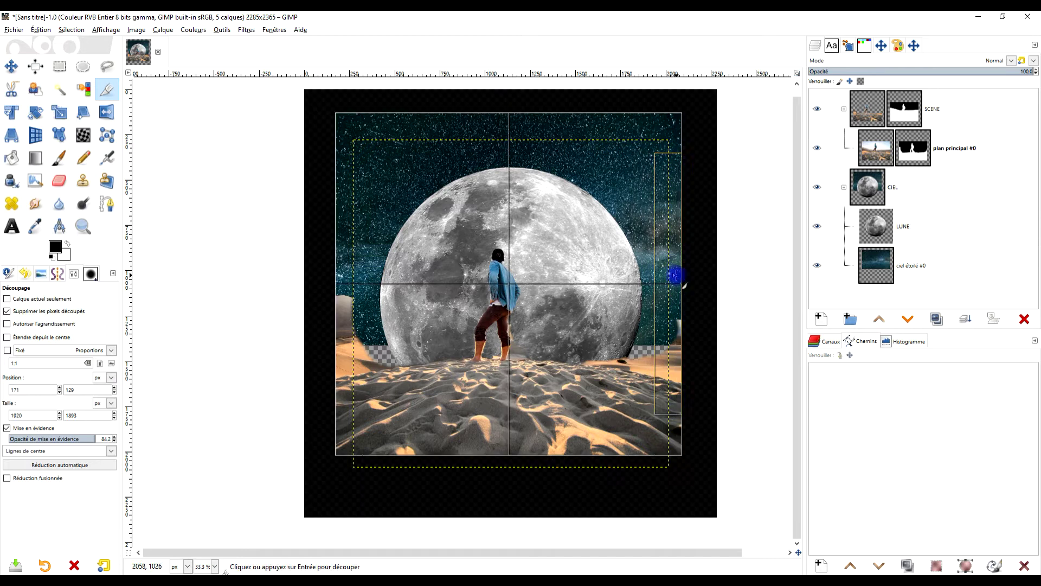
left_click(505, 264)
scroll(478, 309, "up", 1)
Step: Resize the LUNE layer's boundary to the image dimensions
left_click(890, 224)
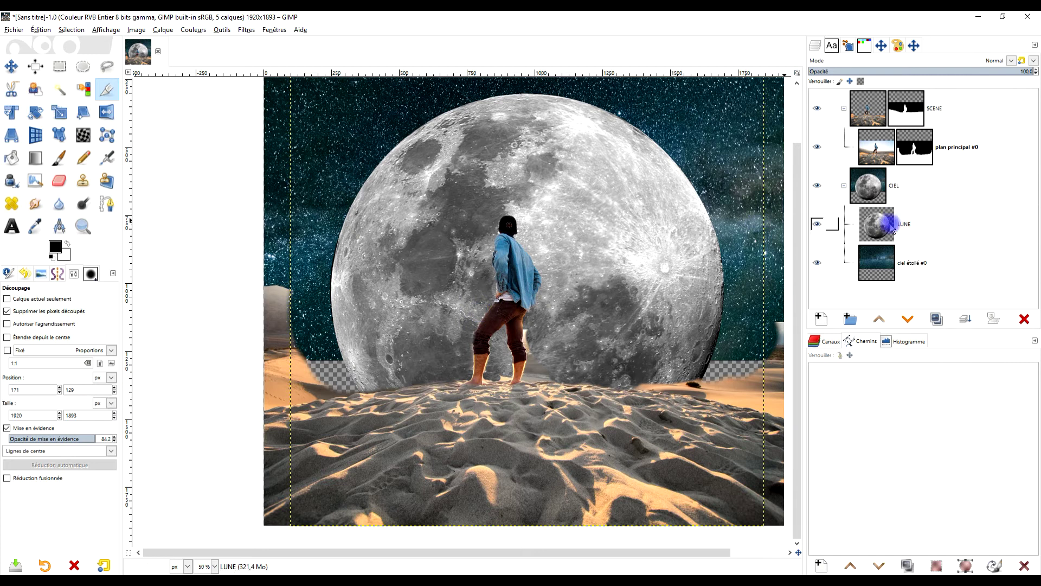
right_click(880, 233)
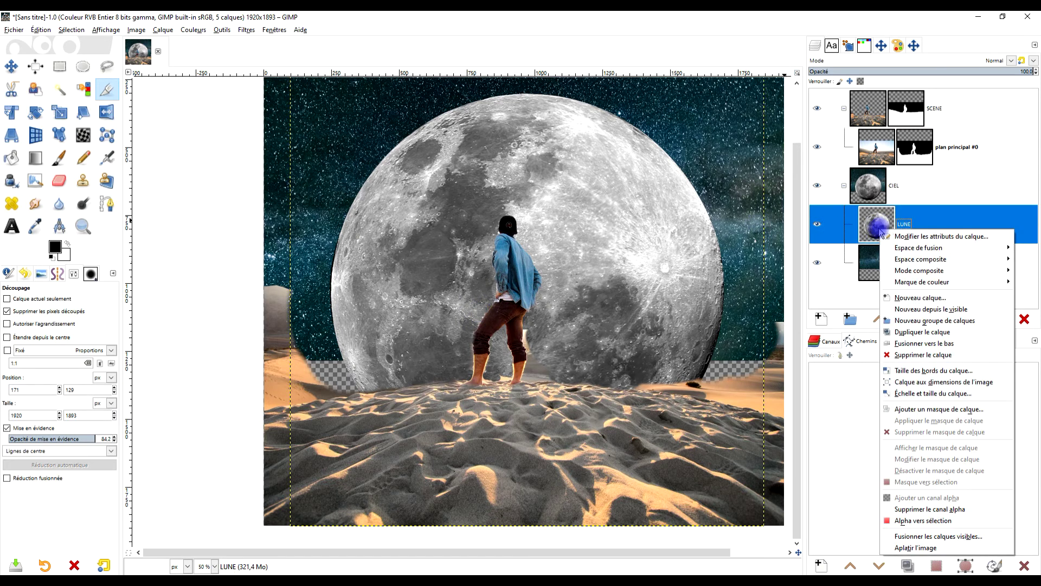
left_click(954, 382)
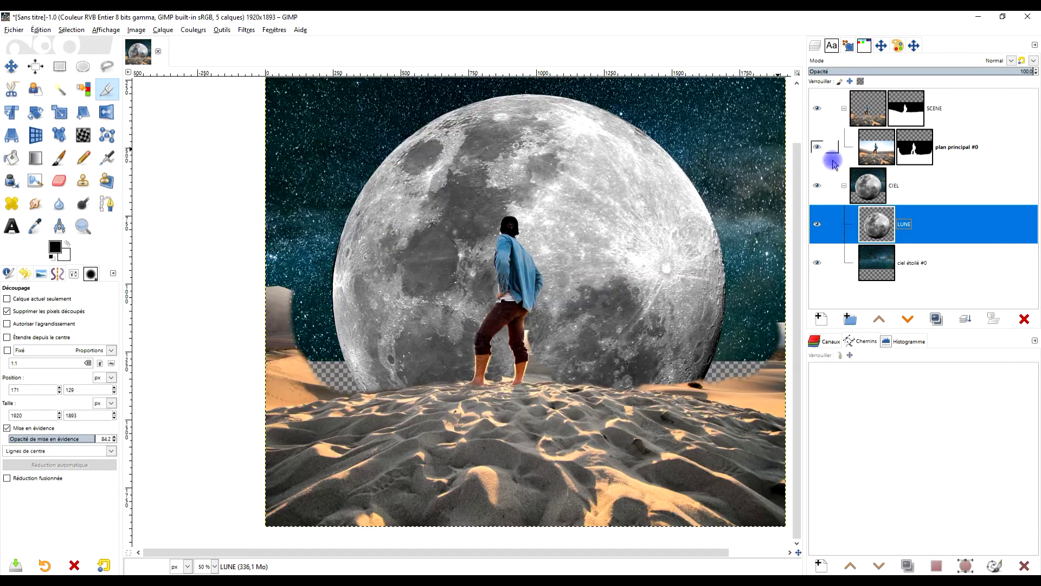
Step: Paint white with the Paintbrush on the plan principal #0 mask to restore the dunes at the scene's left edge
left_click(915, 157)
left_click(960, 150)
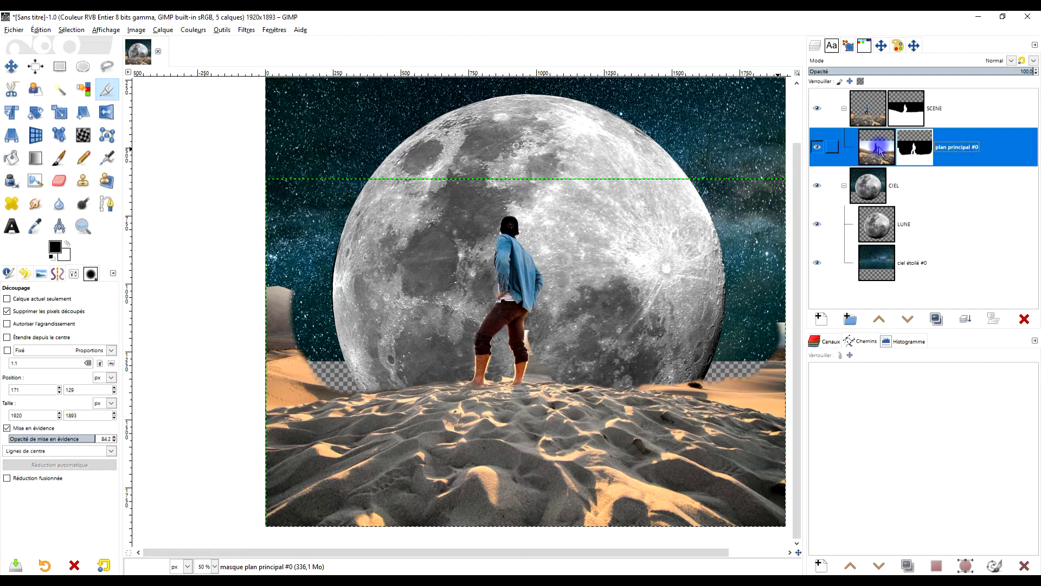
left_click(59, 157)
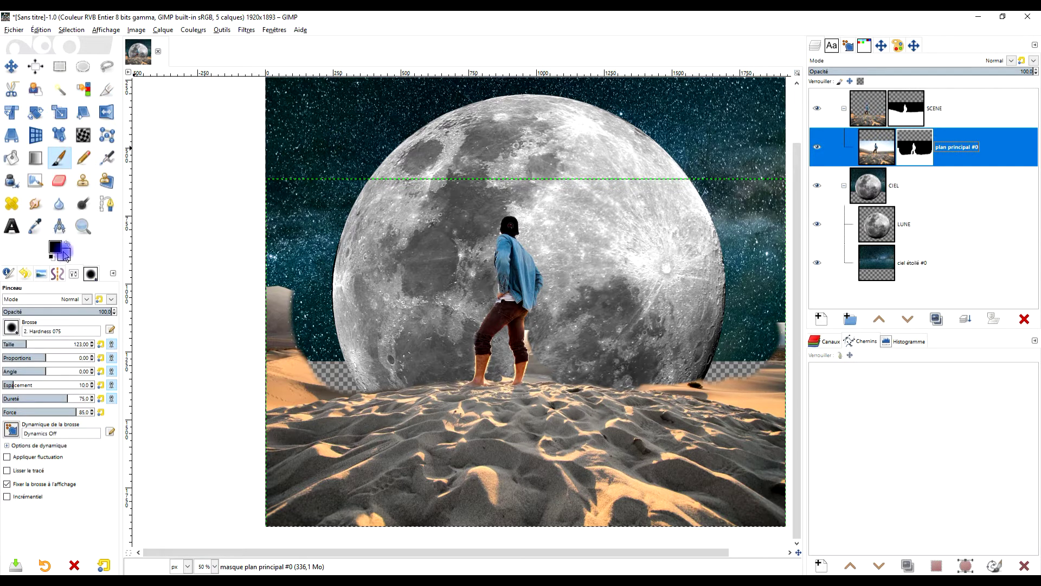
left_click(67, 246)
scroll(293, 260, "up", 2)
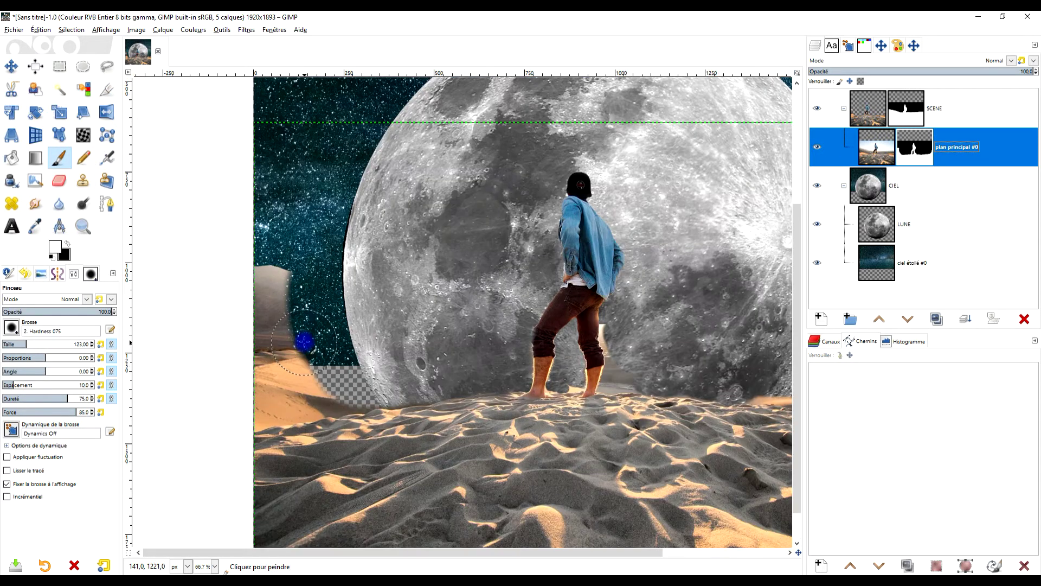
mouse_move(251, 261)
left_mouse_down()
mouse_move(289, 262)
mouse_move(261, 258)
mouse_move(316, 342)
mouse_move(351, 355)
mouse_move(302, 314)
mouse_move(336, 246)
mouse_move(302, 240)
mouse_move(324, 351)
mouse_move(382, 421)
mouse_move(377, 383)
left_mouse_up()
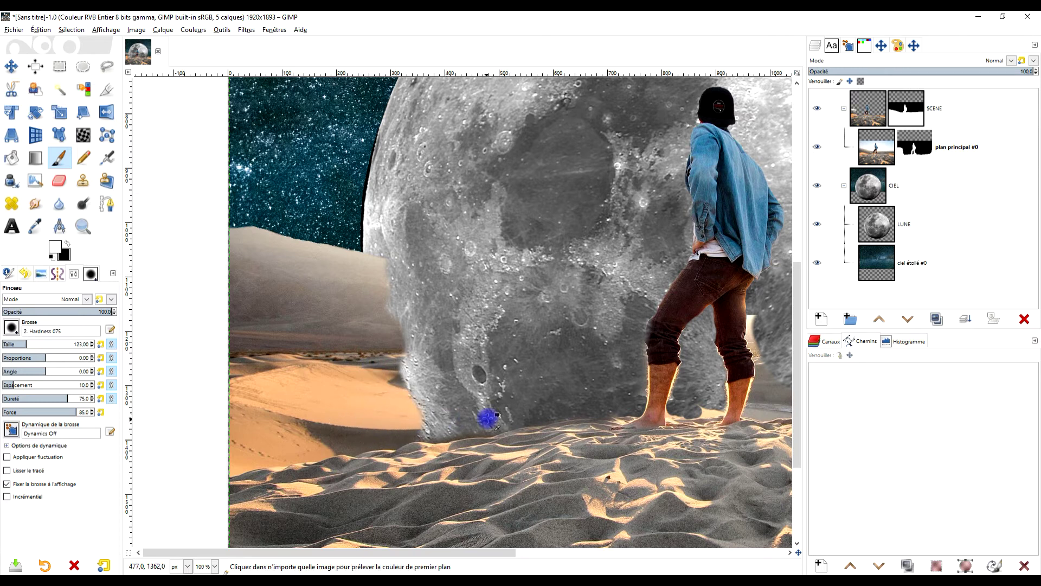
Step: Paint white on the plan principal #0 mask to bring back the dunes and horizon at the scene's right edge
scroll(542, 402, "down", 3)
scroll(454, 347, "up", 1)
scroll(454, 347, "up", 2)
mouse_move(454, 347)
left_mouse_down()
mouse_move(482, 350)
mouse_move(479, 372)
mouse_move(520, 377)
mouse_move(582, 318)
mouse_move(568, 314)
mouse_move(602, 311)
left_mouse_up()
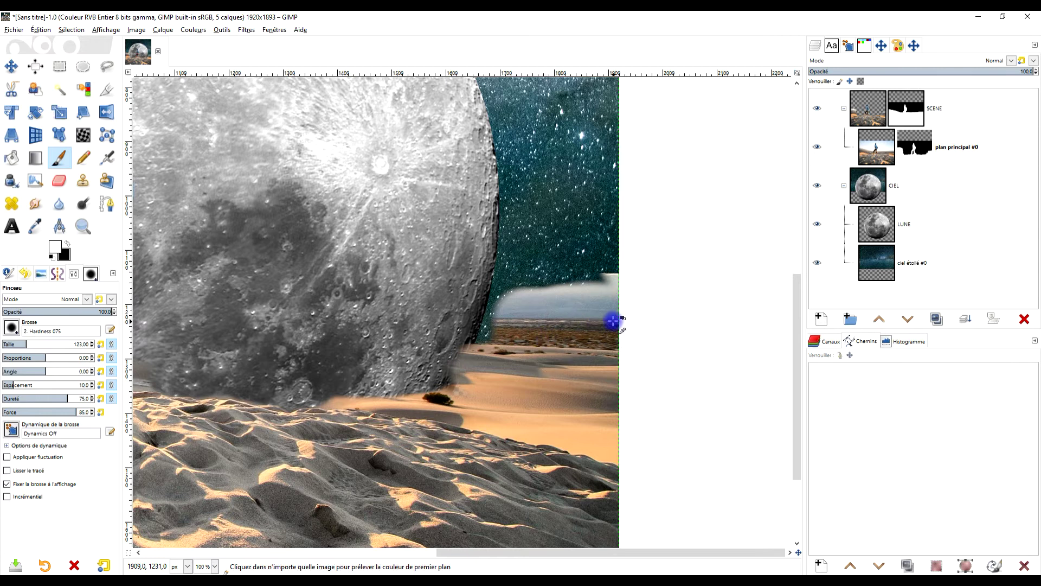
scroll(611, 320, "up", 1)
Step: Copy the SCENE group's layer mask onto the plan principal #0 mask and anchor the floating selection
left_click(907, 112)
key("ctrl+c")
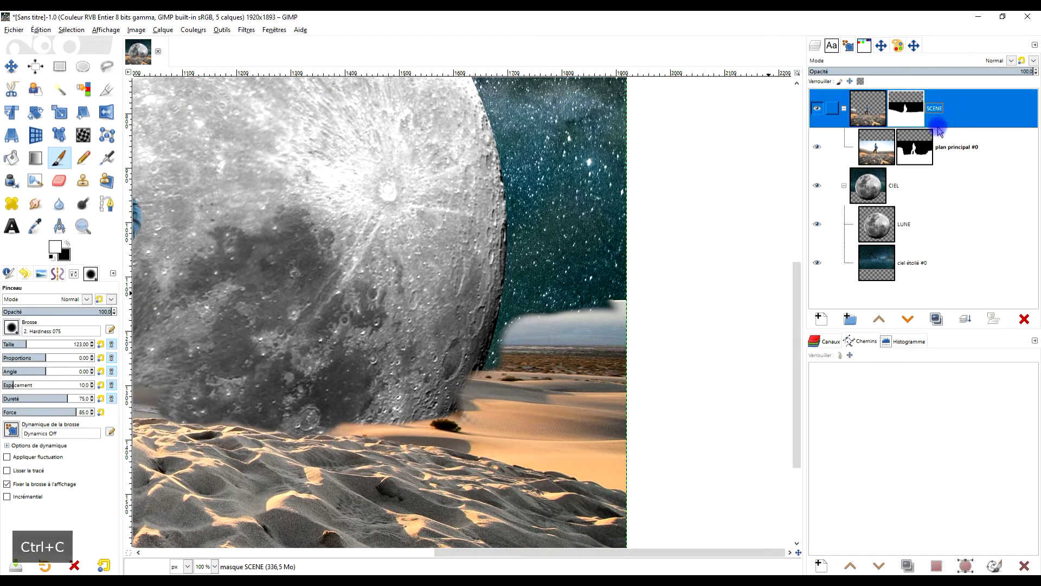
left_click(916, 142)
key("ctrl+v")
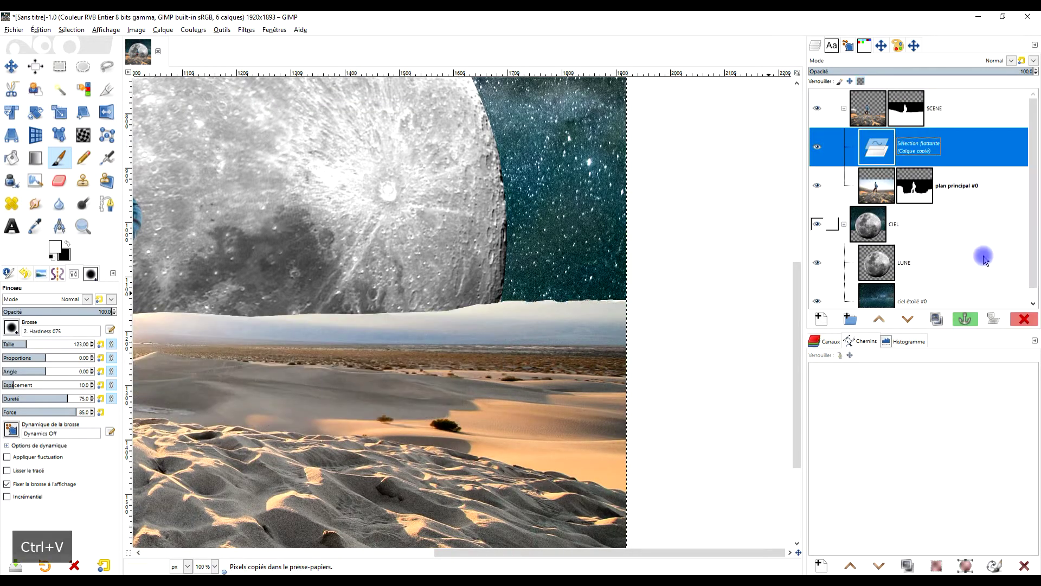
left_click(965, 318)
Step: Examine the horizon line and the dunes on both sides of the figure
scroll(491, 322, "down", 2)
scroll(467, 322, "down", 2)
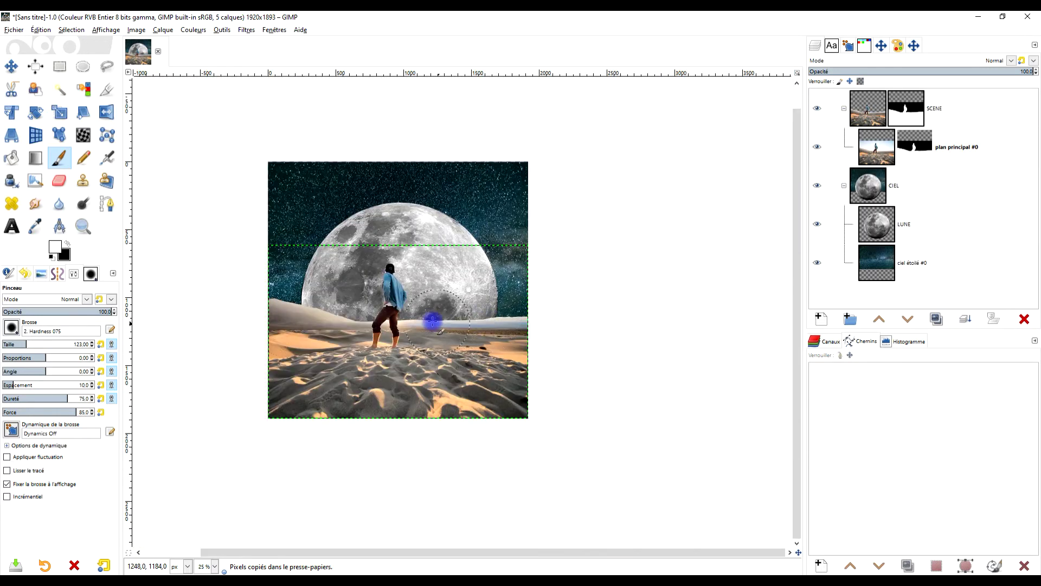
scroll(336, 323, "up", 3)
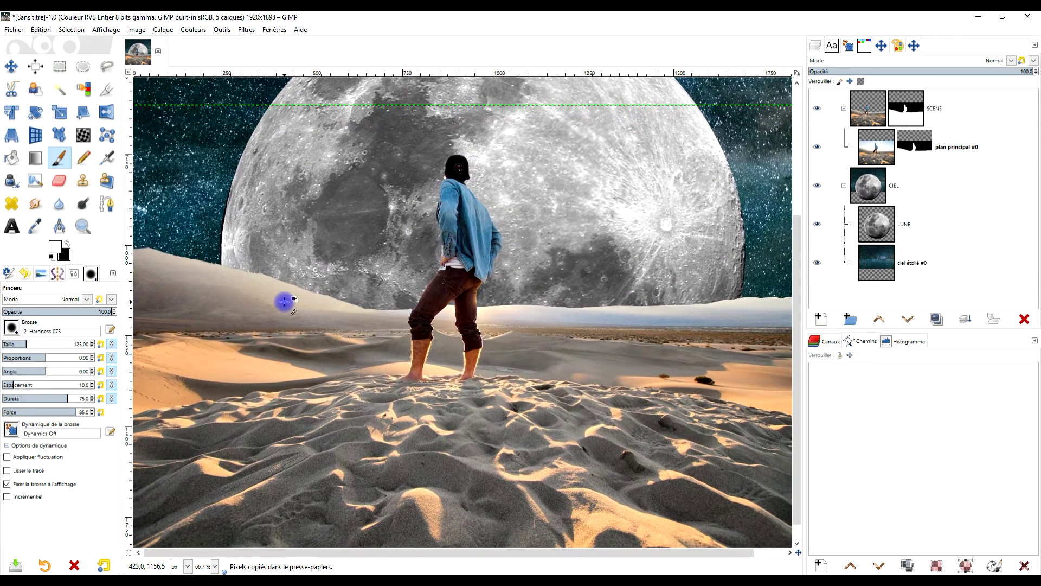
scroll(563, 337, "up", 1)
scroll(624, 286, "up", 1)
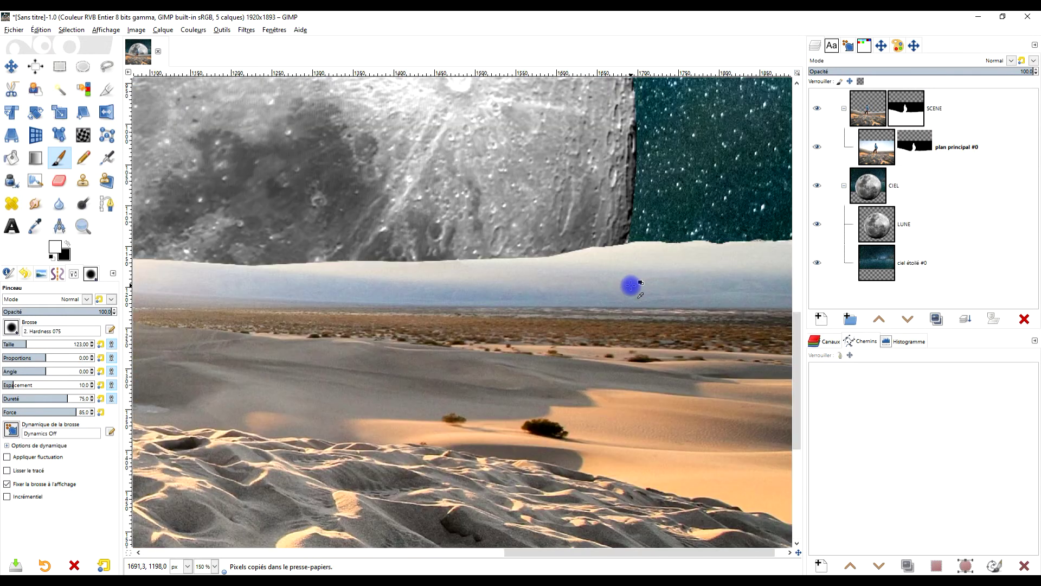
scroll(656, 322, "down", 2)
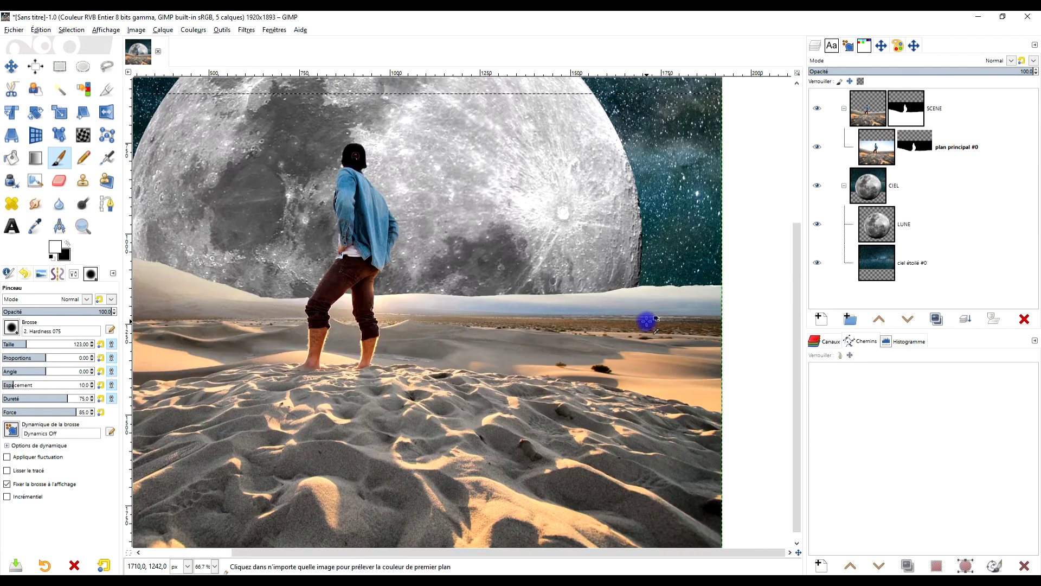
scroll(646, 321, "up", 1)
scroll(645, 321, "left", 5)
Step: Create a selection of the moon from the LUNE layer's alpha channel
left_click(881, 163)
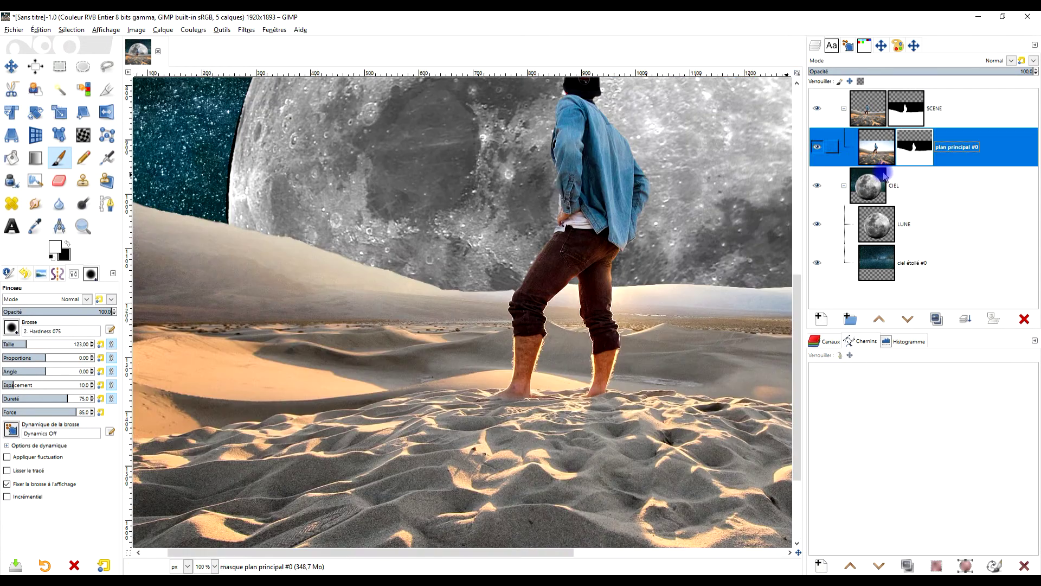
right_click(881, 226)
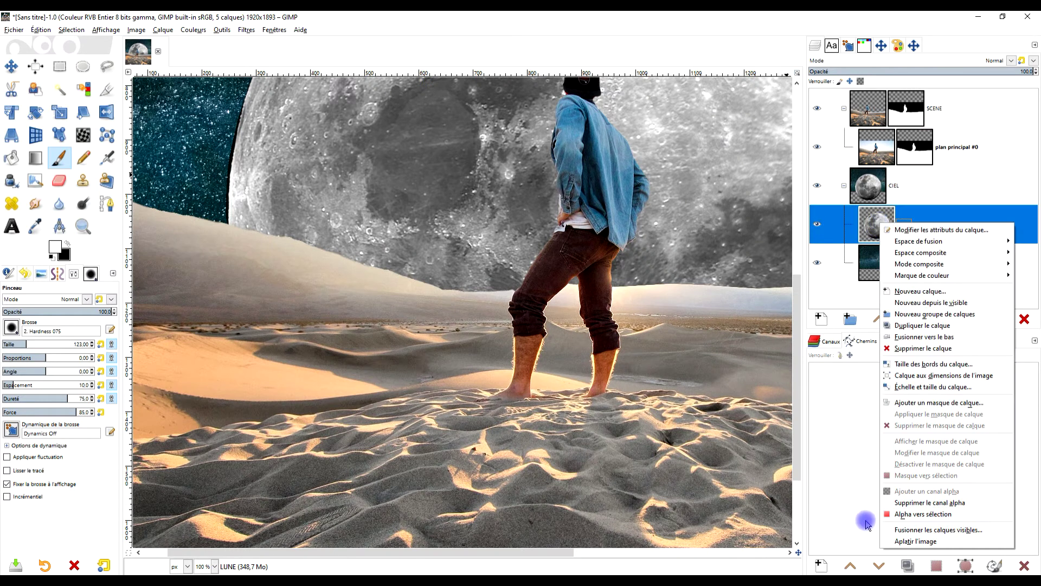
left_click(913, 514)
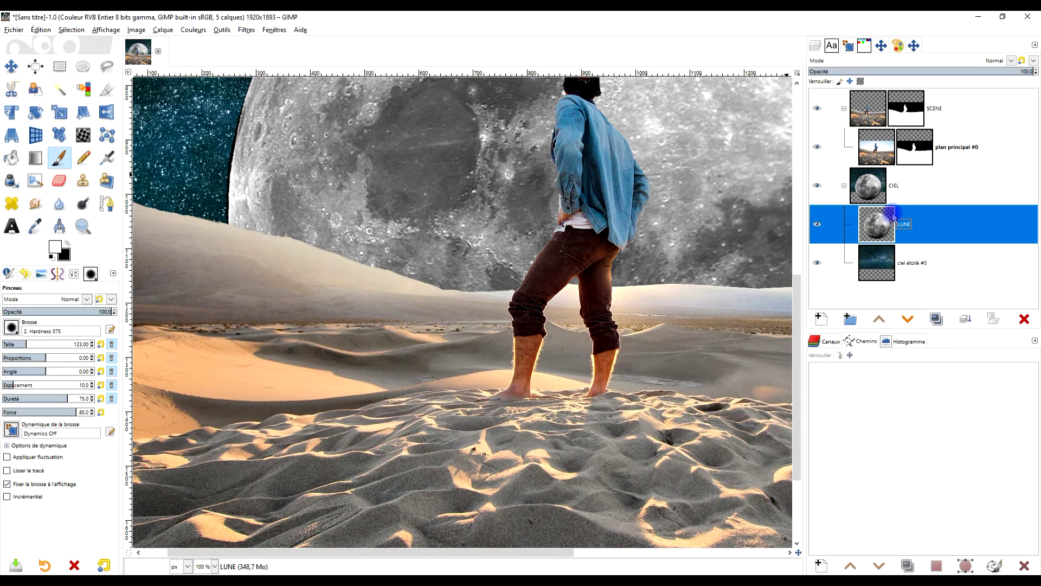
scroll(551, 319, "down", 2)
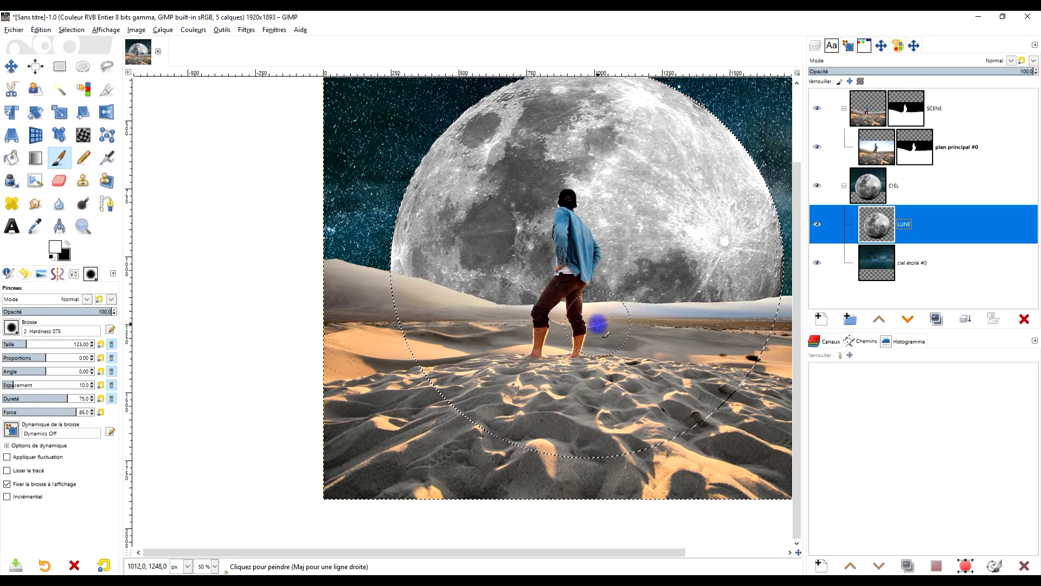
scroll(598, 324, "up", 1)
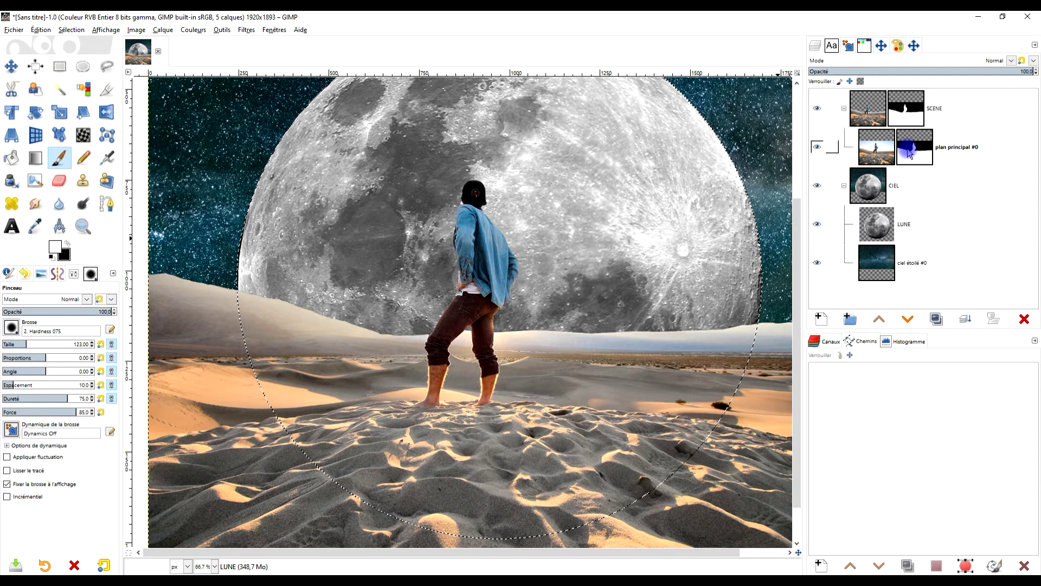
Step: Delete the layer mask of the SCENE group
left_click(909, 154)
double_click(941, 155)
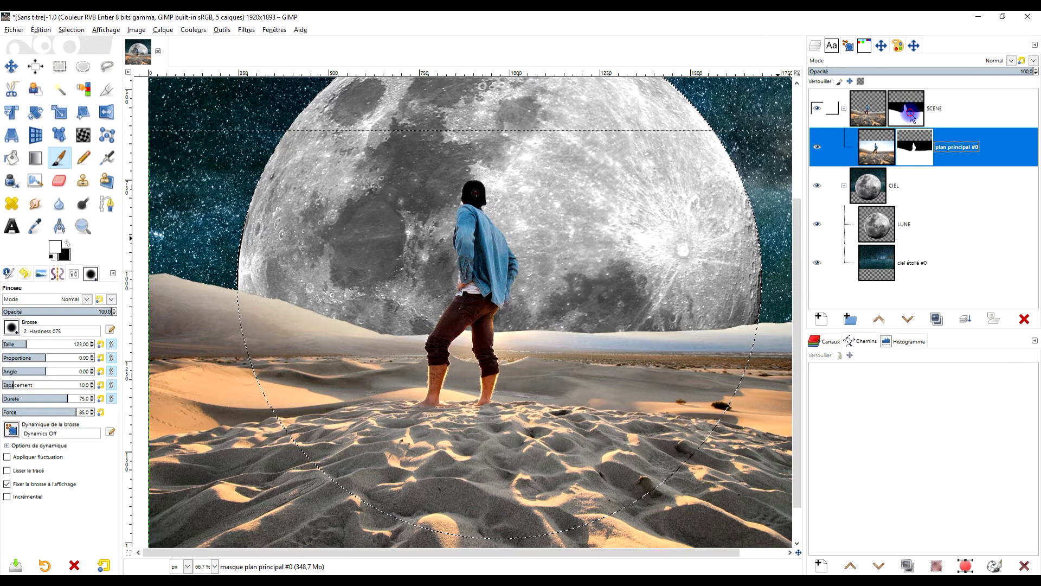
left_click(912, 117)
right_click(912, 117)
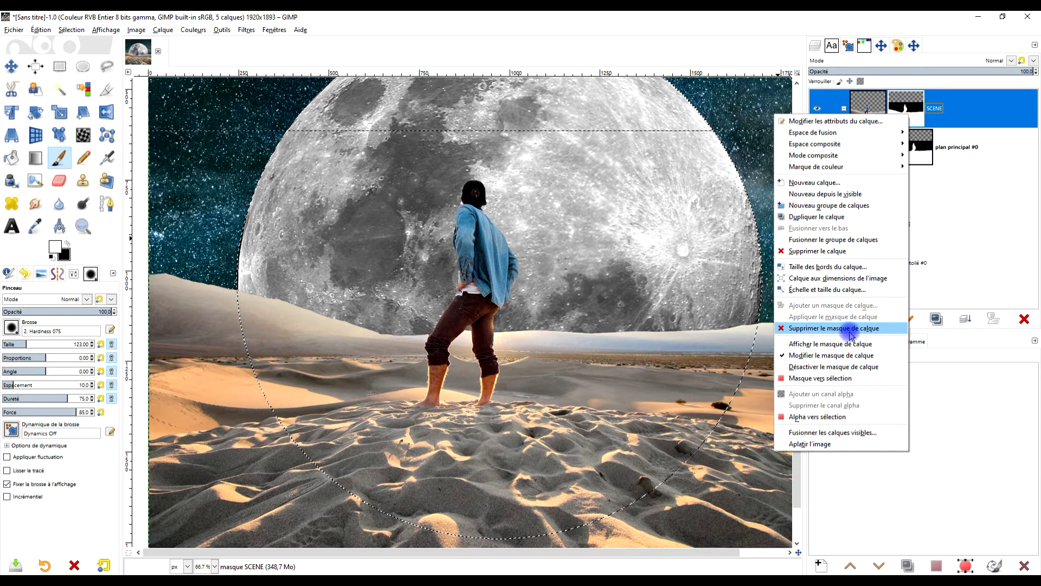
left_click(851, 329)
Step: Paint black on the plan principal #0 mask within the moon selection, covering the far dunes on both sides of the figure
left_click(917, 147)
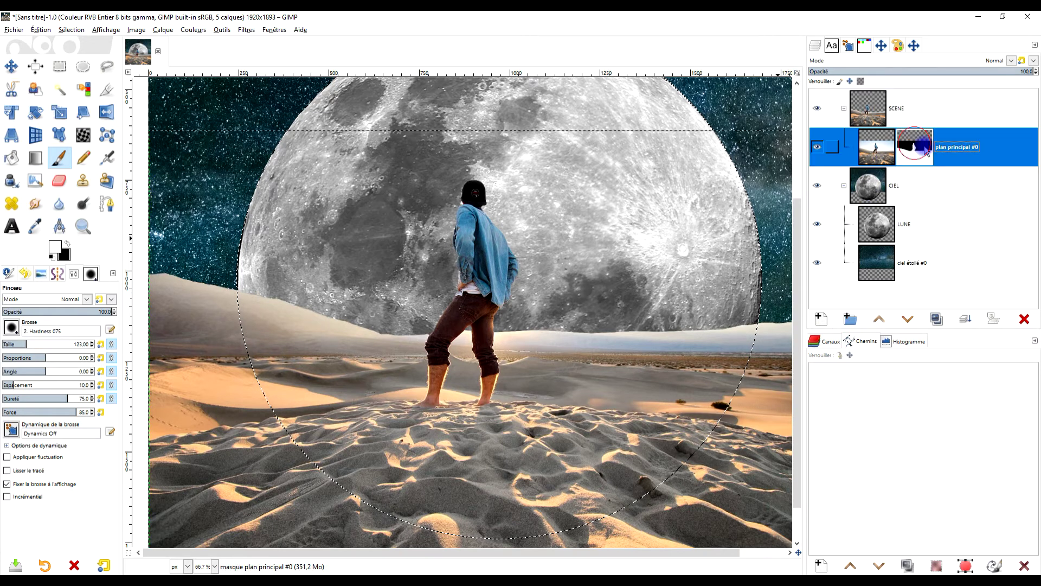
left_click(274, 304)
key("ctrl+z")
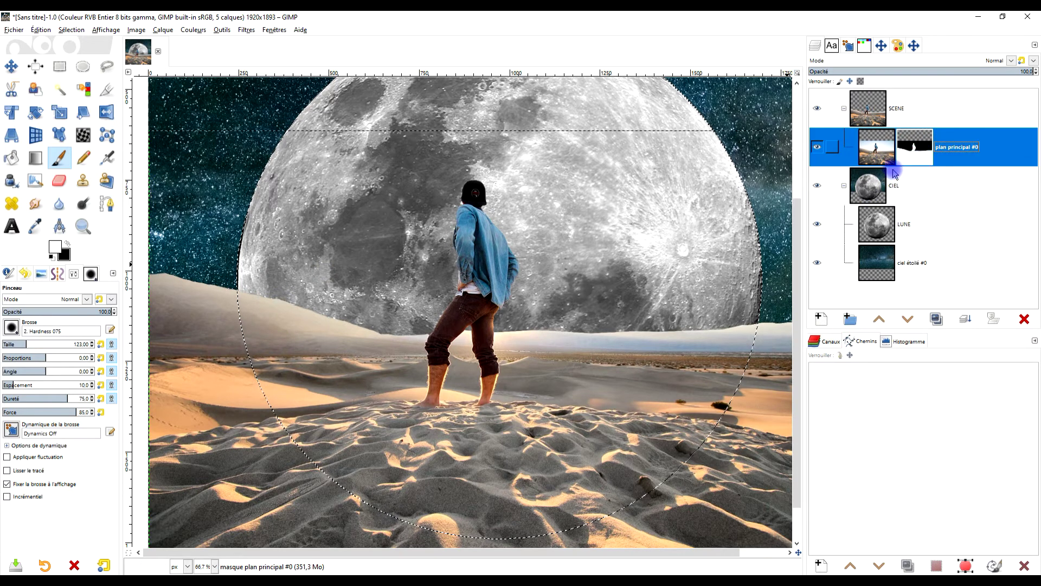
mouse_move(282, 325)
left_mouse_down()
mouse_move(298, 365)
mouse_move(376, 340)
mouse_move(402, 355)
mouse_move(307, 386)
left_mouse_up()
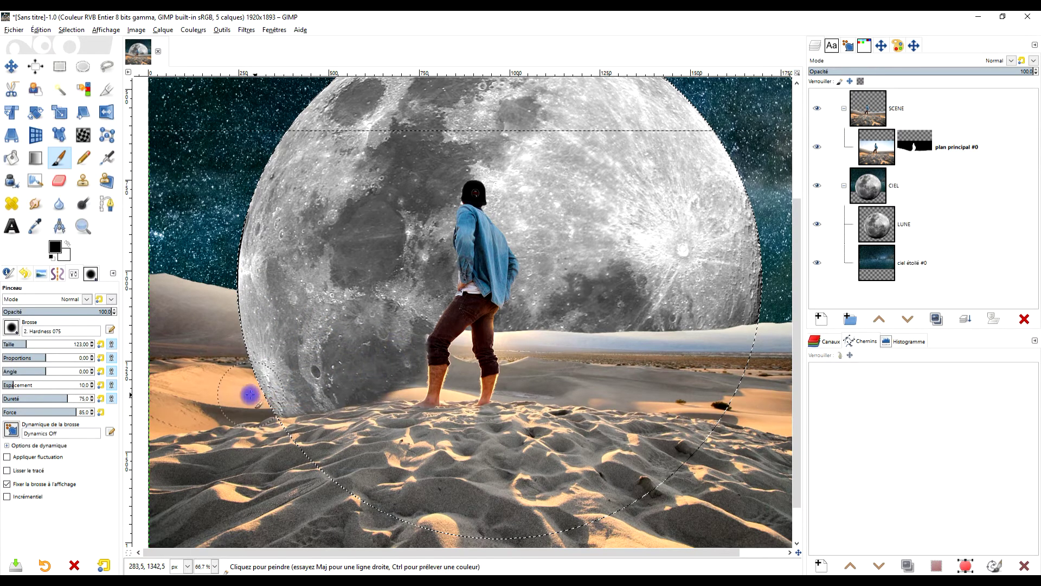
mouse_move(592, 358)
left_mouse_down()
mouse_move(733, 355)
mouse_move(737, 338)
mouse_move(725, 379)
mouse_move(640, 384)
mouse_move(671, 388)
mouse_move(549, 369)
mouse_move(559, 349)
mouse_move(605, 341)
mouse_move(539, 356)
mouse_move(521, 345)
mouse_move(543, 379)
mouse_move(664, 385)
left_mouse_up()
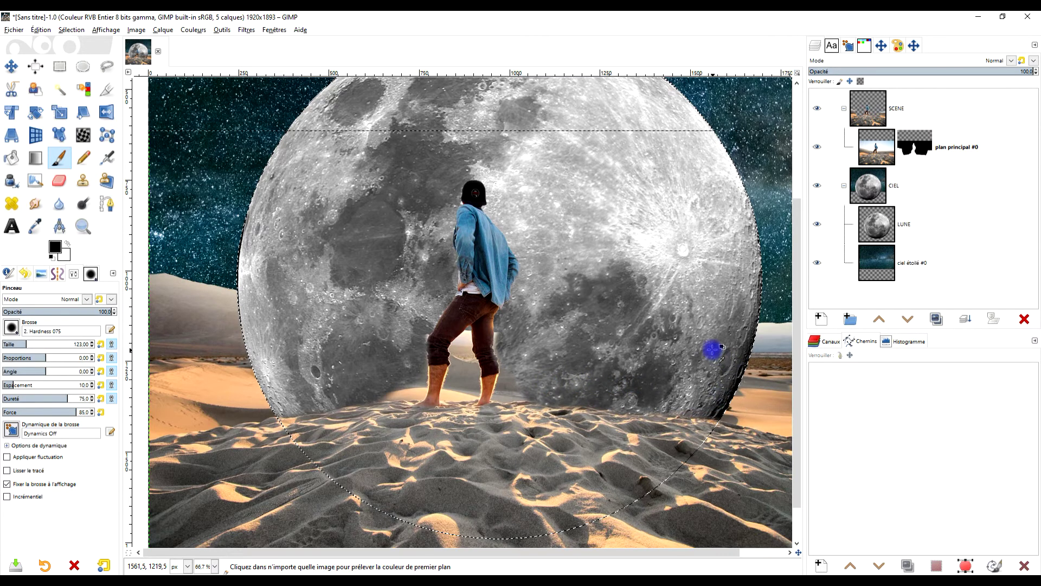
scroll(714, 352, "down", 3)
scroll(714, 353, "up", 3)
scroll(705, 353, "right", 5)
scroll(541, 348, "up", 2)
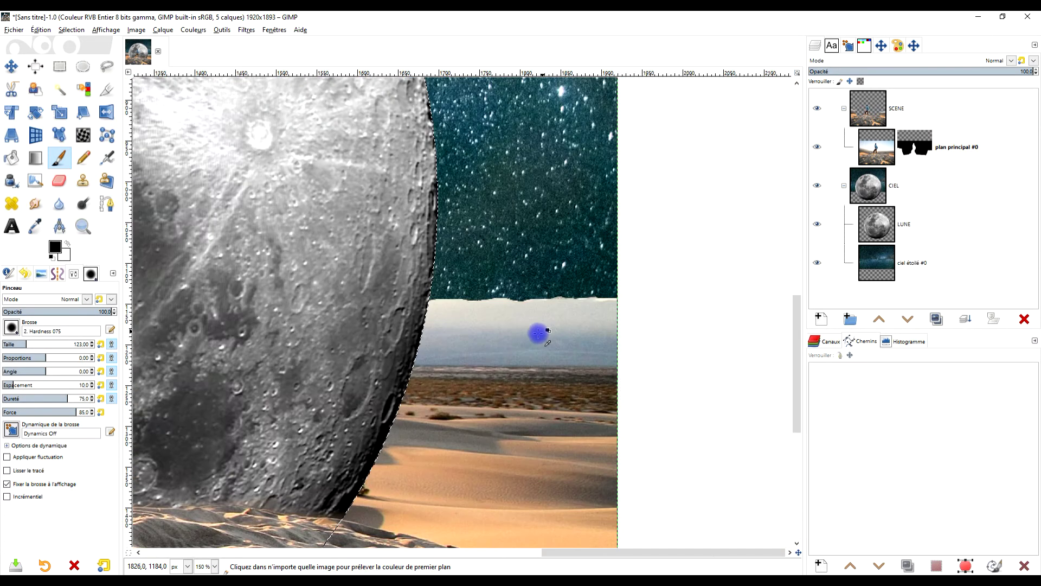
scroll(480, 374, "down", 2)
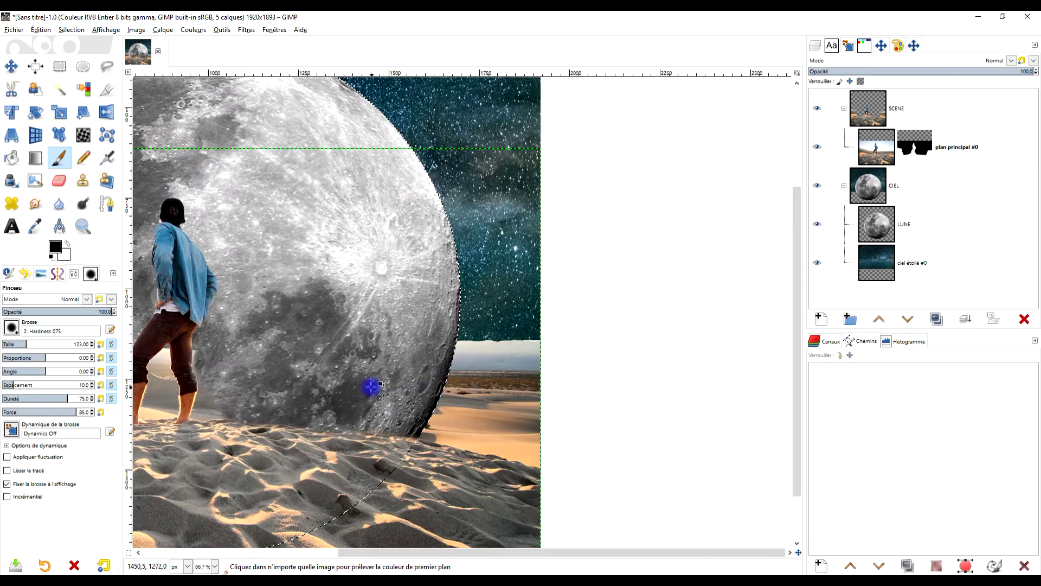
Step: Paint black on the mask close around the figure's legs and in the gap between them to reveal the moon
scroll(624, 384, "left", 5)
scroll(402, 414, "up", 1)
scroll(387, 444, "down", 3)
scroll(388, 445, "left", 1)
mouse_move(390, 306)
left_mouse_down()
mouse_move(372, 323)
mouse_move(224, 338)
mouse_move(435, 336)
mouse_move(449, 307)
mouse_move(442, 292)
mouse_move(395, 312)
mouse_move(403, 298)
mouse_move(289, 302)
mouse_move(425, 266)
mouse_move(407, 264)
mouse_move(433, 227)
mouse_move(438, 191)
mouse_move(439, 283)
mouse_move(437, 248)
left_mouse_up()
mouse_move(438, 162)
left_mouse_down()
mouse_move(446, 115)
mouse_move(400, 233)
mouse_move(276, 217)
left_mouse_up()
scroll(662, 283, "up", 5)
scroll(542, 315, "right", 3)
mouse_move(490, 188)
left_mouse_down()
mouse_move(483, 365)
mouse_move(488, 250)
mouse_move(501, 246)
mouse_move(511, 171)
mouse_move(538, 111)
mouse_move(455, 200)
mouse_move(470, 294)
mouse_move(459, 368)
mouse_move(488, 395)
mouse_move(494, 308)
mouse_move(520, 305)
mouse_move(545, 388)
mouse_move(542, 115)
mouse_move(575, 313)
mouse_move(577, 429)
mouse_move(451, 428)
mouse_move(588, 465)
left_mouse_up()
scroll(565, 453, "down", 2)
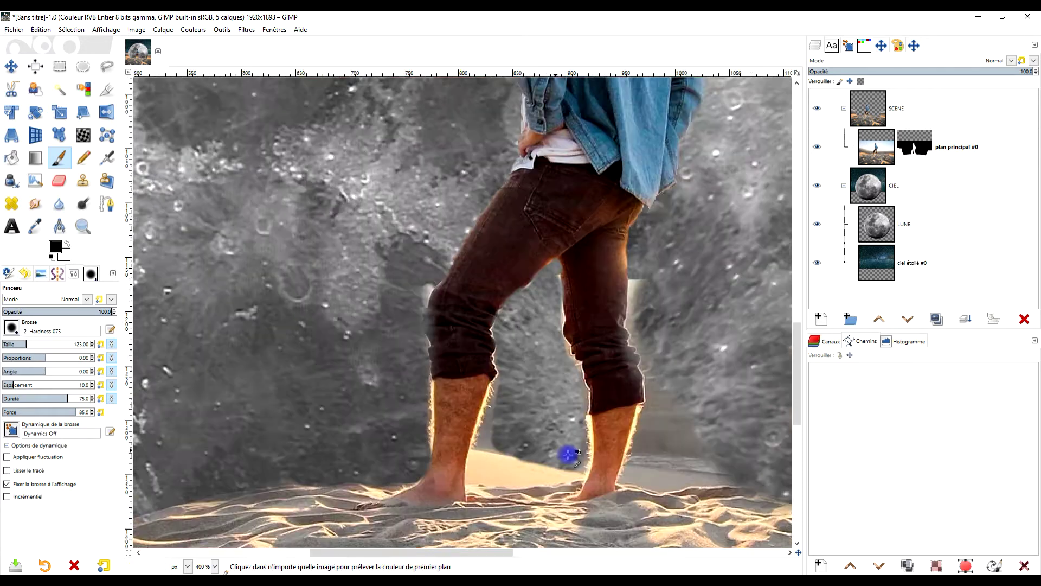
Step: Refine the mask in black between the legs, covering the sand behind the calves and the leftover fringe along their inner edges
scroll(548, 483, "up", 3)
mouse_move(608, 412)
left_mouse_down()
mouse_move(500, 431)
mouse_move(345, 423)
mouse_move(352, 383)
mouse_move(349, 396)
mouse_move(405, 400)
mouse_move(517, 377)
left_mouse_up()
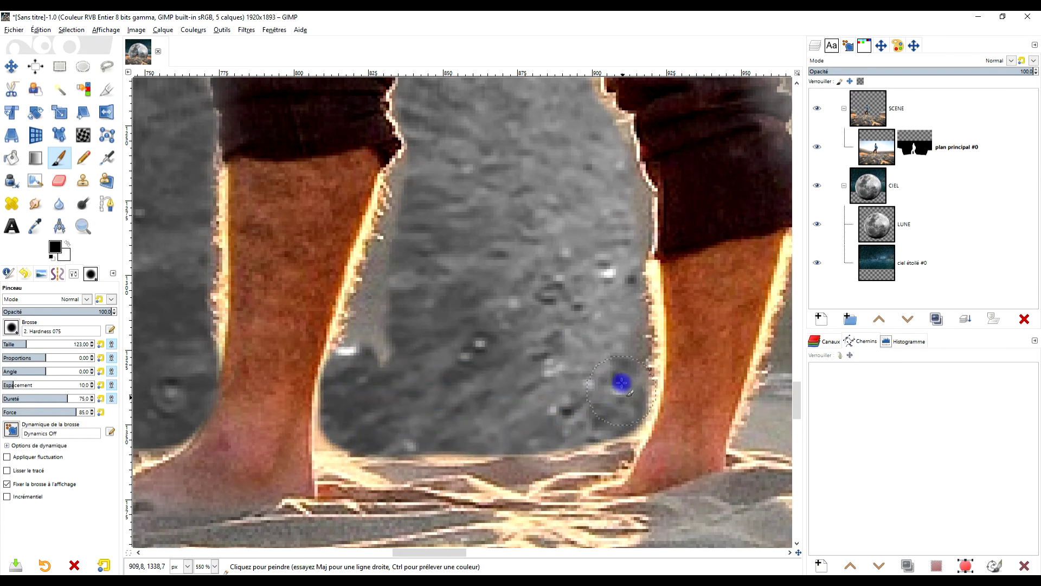
mouse_move(389, 356)
left_mouse_down()
mouse_move(398, 301)
mouse_move(355, 362)
mouse_move(433, 153)
left_mouse_up()
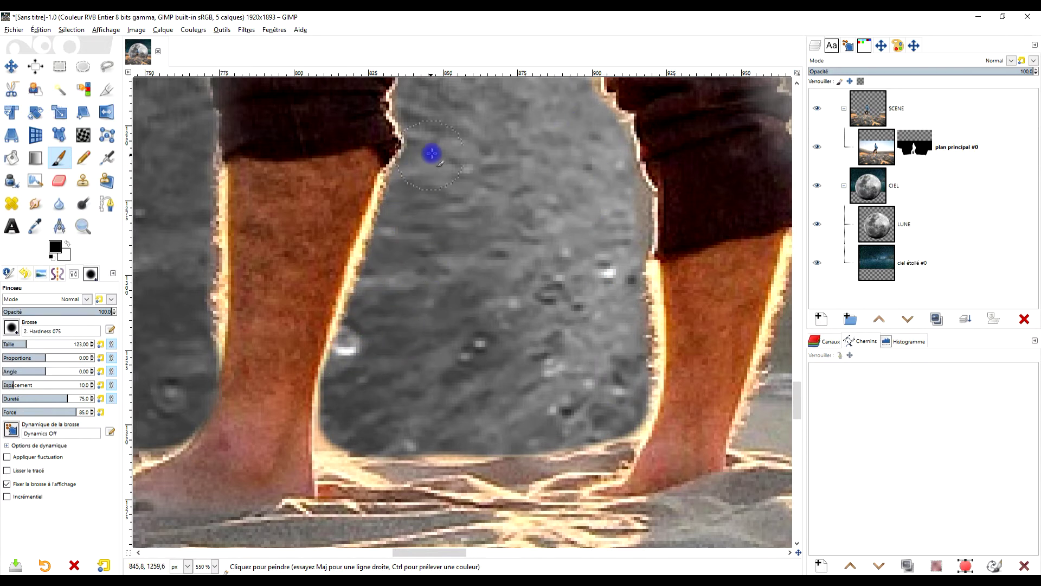
scroll(497, 414, "up", 5)
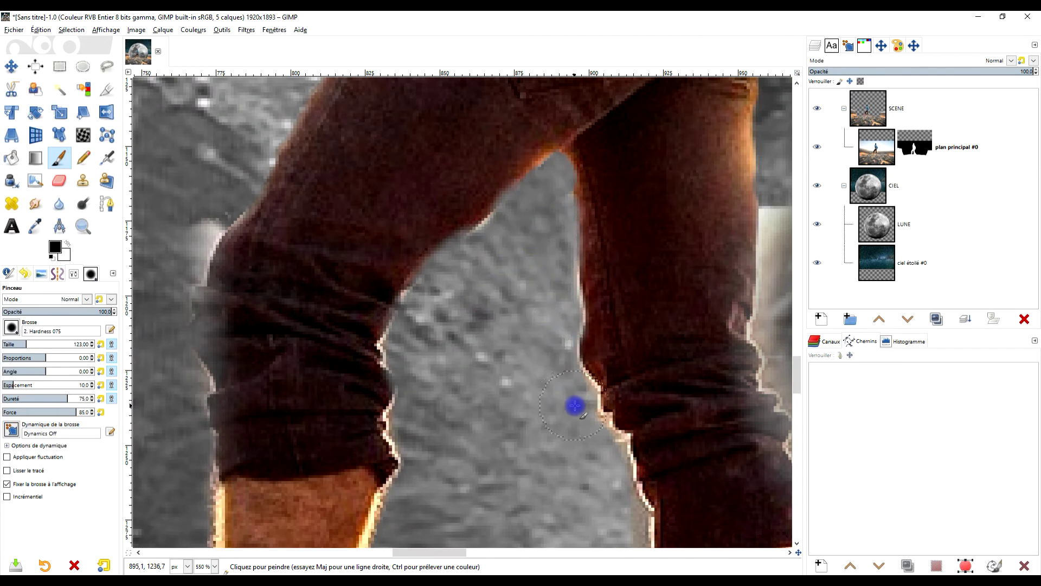
left_click_drag(584, 438, 623, 510)
Step: Around the front knee, paint black over the pale halo on the mask and restore the trouser edge in white
scroll(532, 399, "left", 2)
scroll(531, 400, "left", 2)
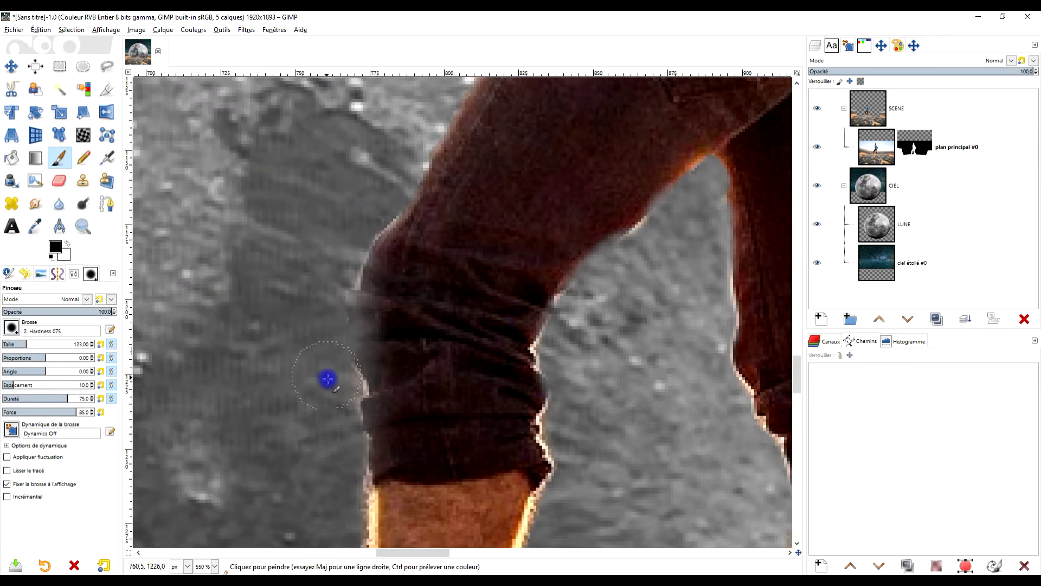
key("x")
mouse_move(407, 365)
left_mouse_down()
mouse_move(403, 331)
mouse_move(382, 337)
mouse_move(383, 301)
left_mouse_up()
left_click_drag(419, 237, 399, 421)
scroll(396, 411, "up", 1)
mouse_move(372, 342)
left_mouse_down()
mouse_move(358, 289)
mouse_move(390, 379)
left_mouse_up()
Step: Refine the mask along the front leg's outer trouser edge, restoring the knee in white and trimming the pale fringe in black
scroll(380, 353, "up", 3)
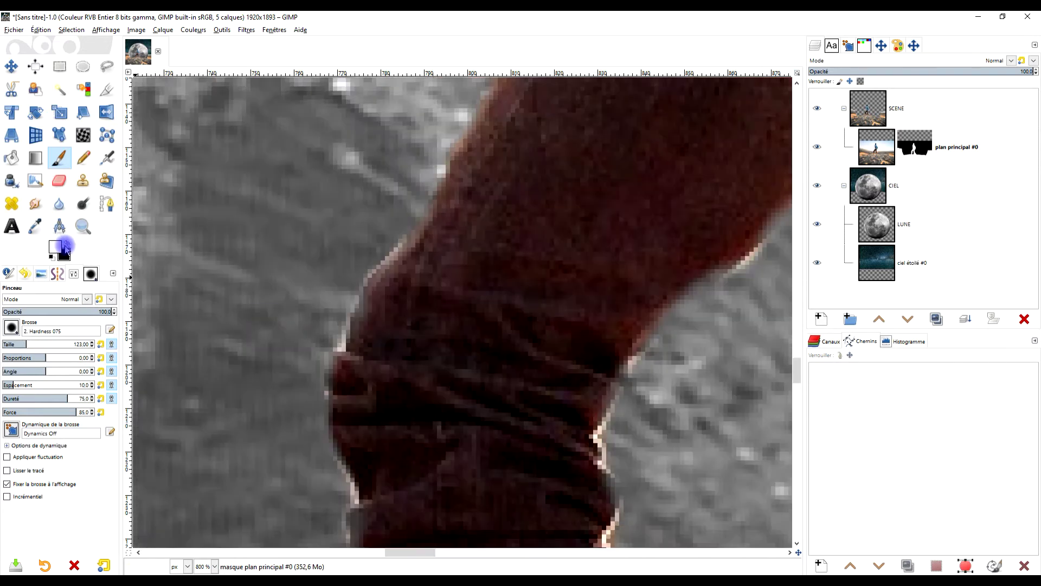
scroll(380, 234, "up", 3)
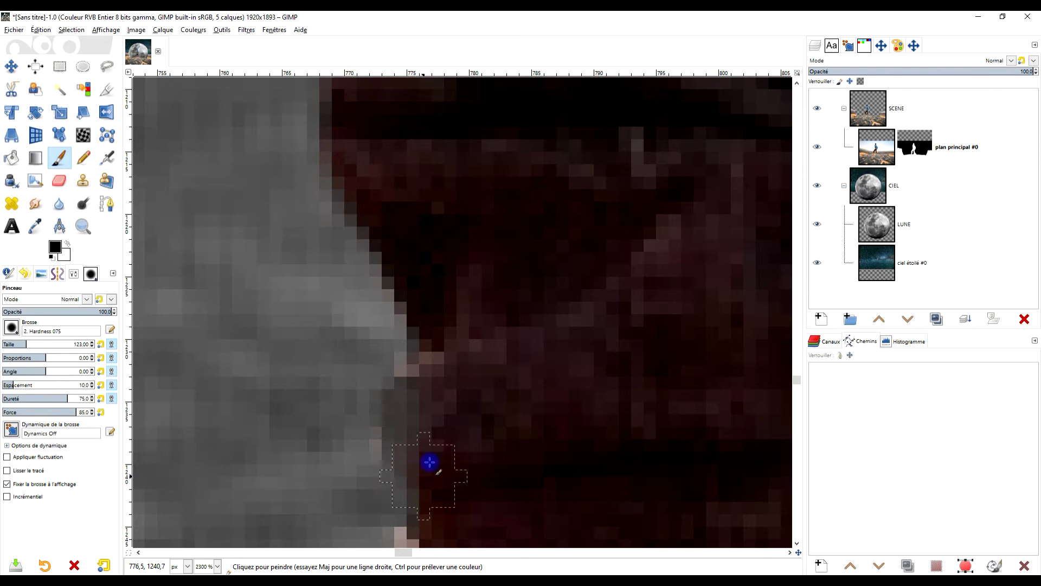
scroll(368, 236, "down", 5)
scroll(530, 302, "down", 4)
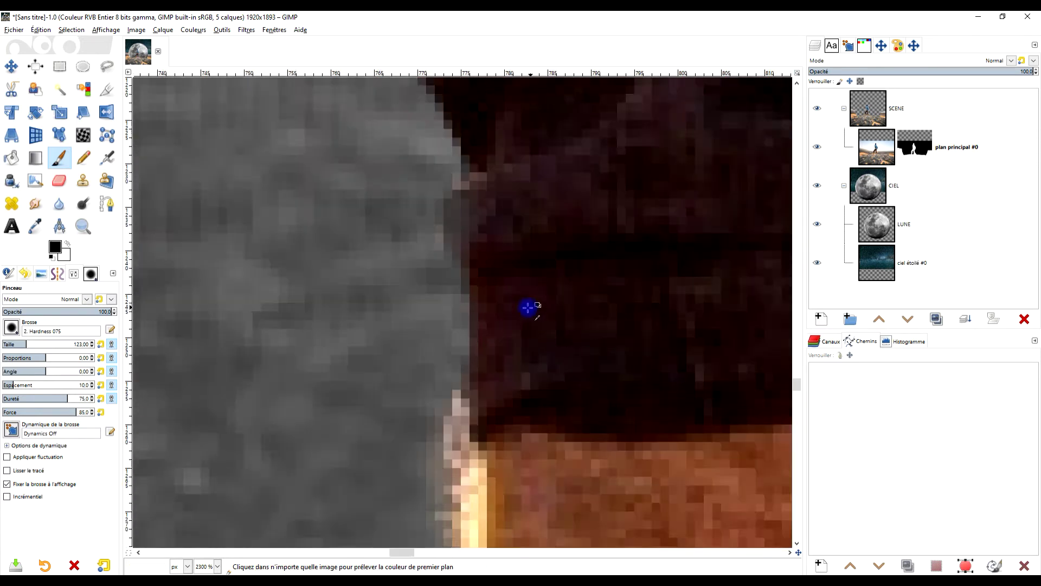
scroll(472, 201, "up", 3)
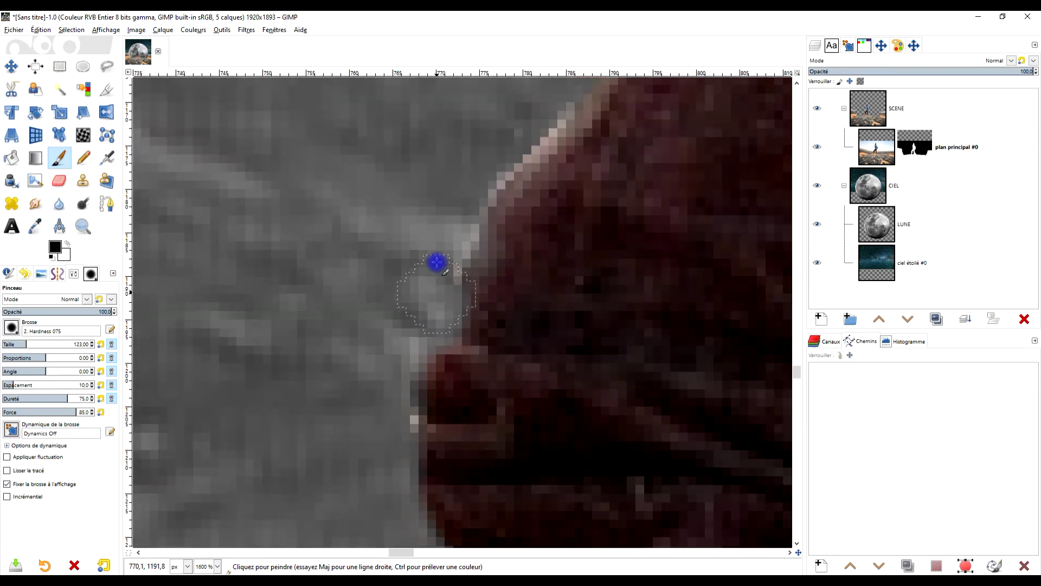
scroll(609, 234, "down", 8)
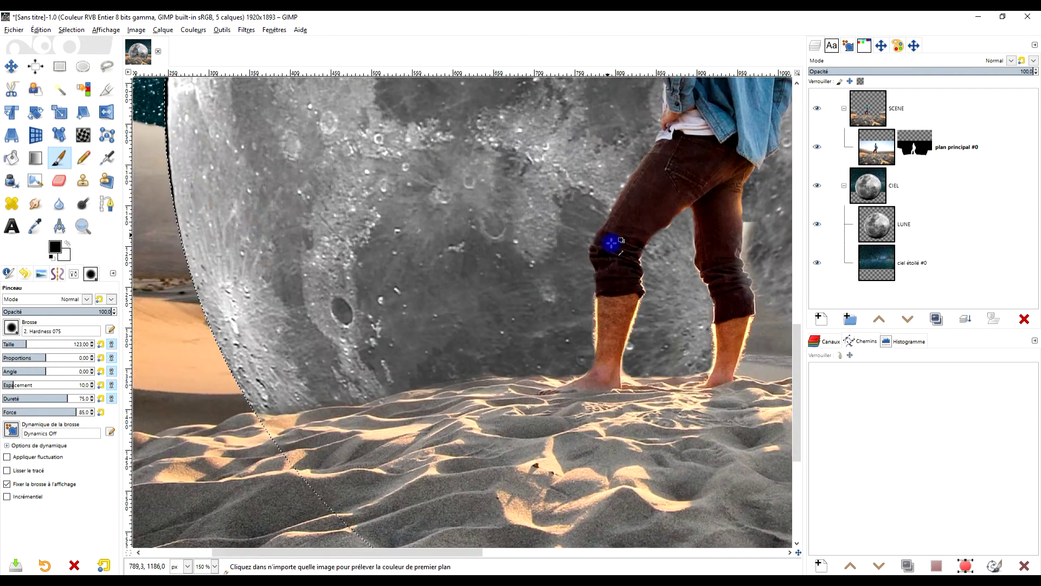
Step: Paint black on the mask along the back edge of the rear trouser leg, down to the rolled cuff
scroll(556, 269, "up", 5)
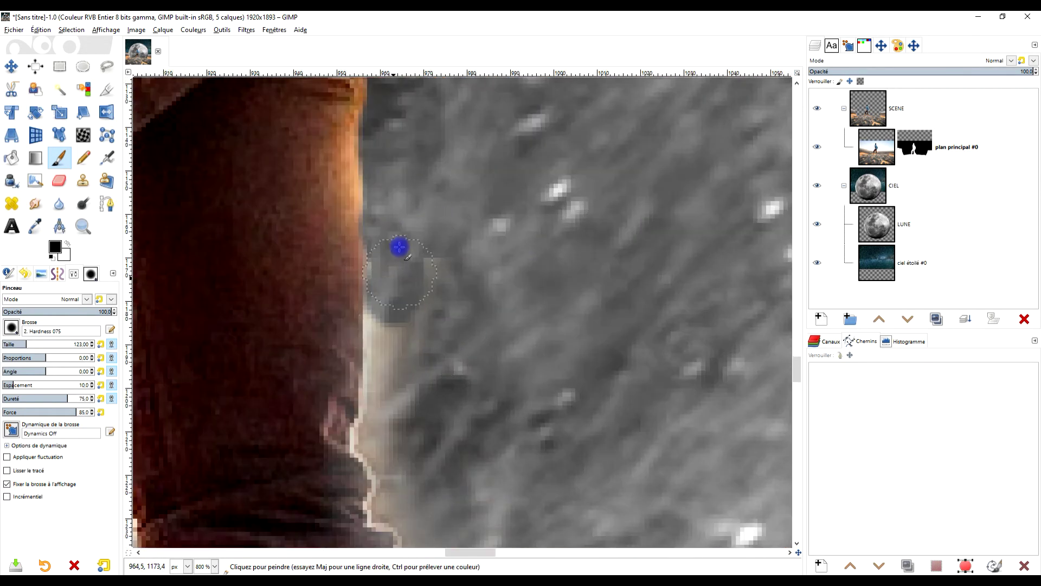
scroll(453, 419, "down", 5)
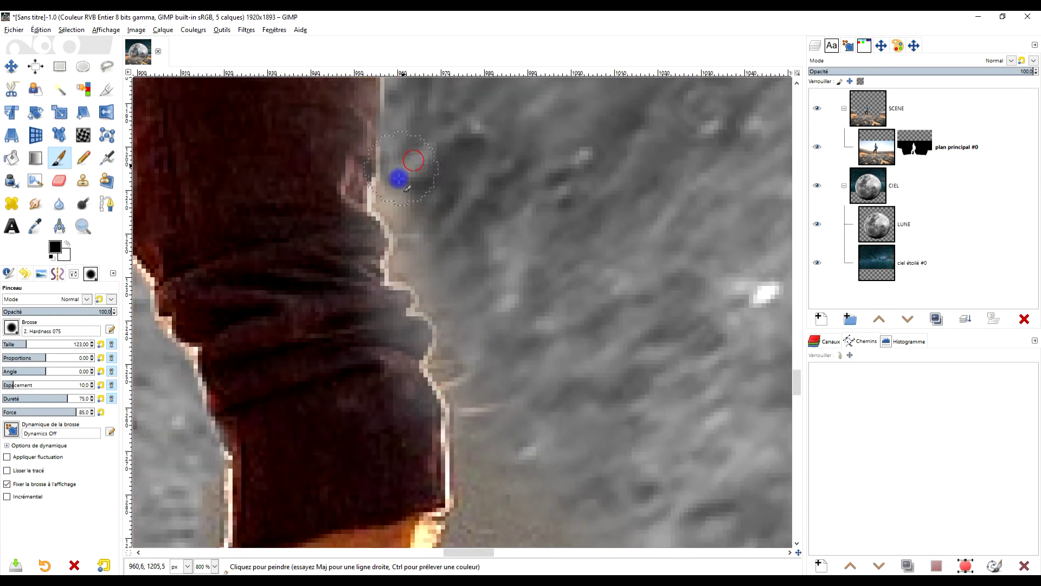
mouse_move(395, 200)
left_mouse_down()
mouse_move(407, 268)
mouse_move(452, 323)
mouse_move(449, 379)
mouse_move(480, 487)
left_mouse_up()
scroll(558, 444, "down", 6, "ctrl")
scroll(583, 428, "up", 4, "ctrl")
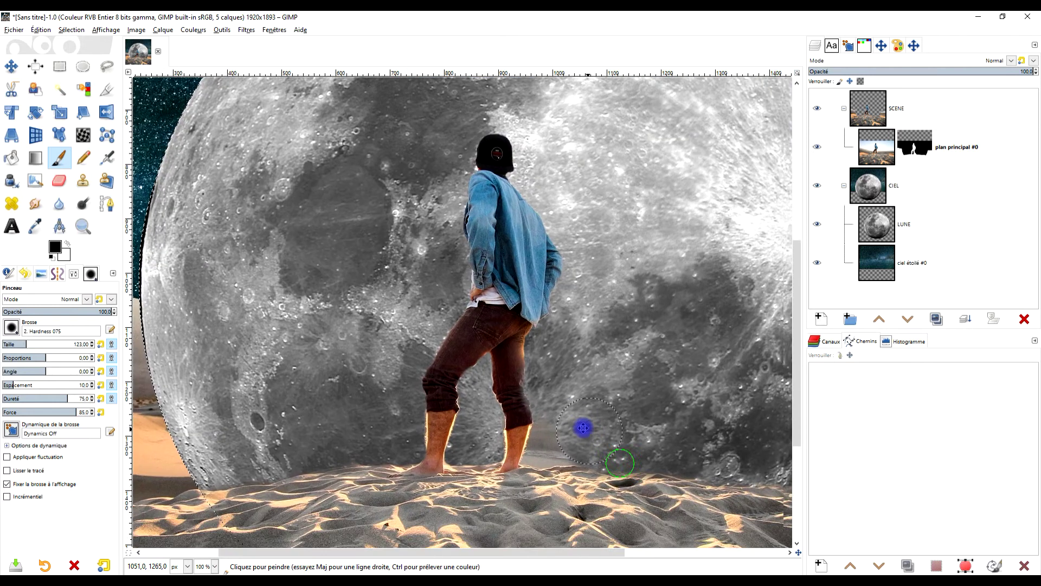
Step: Paint black on the mask over the remaining desert background behind the rear calf, down to the foreground sand ridge
scroll(526, 457, "up", 2, "ctrl")
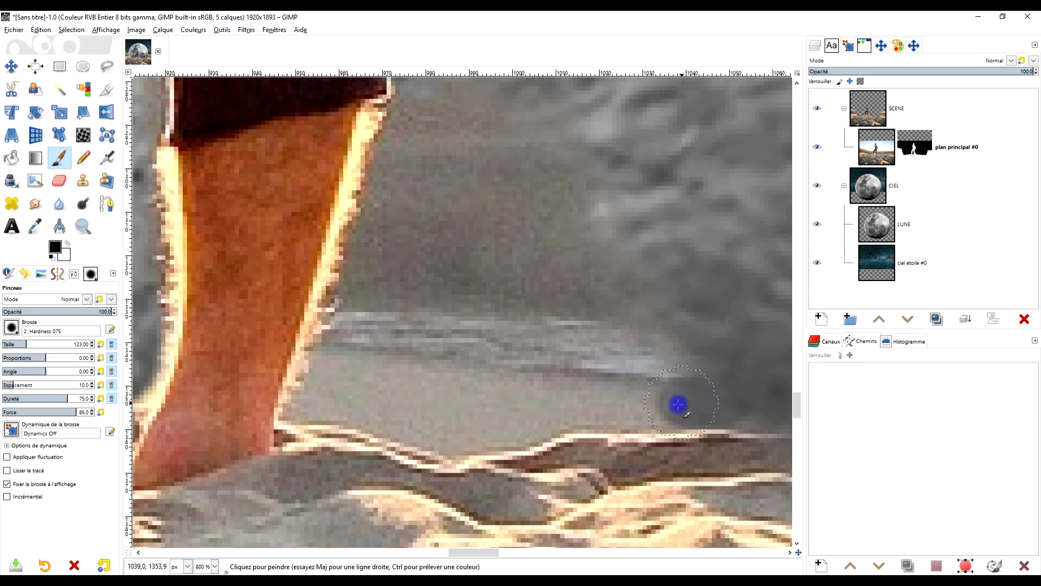
mouse_move(562, 412)
left_mouse_down()
mouse_move(444, 427)
mouse_move(314, 400)
mouse_move(335, 385)
mouse_move(364, 312)
mouse_move(426, 111)
mouse_move(408, 128)
mouse_move(515, 253)
mouse_move(514, 319)
mouse_move(443, 361)
mouse_move(503, 393)
mouse_move(693, 339)
mouse_move(577, 222)
mouse_move(601, 155)
mouse_move(448, 126)
left_mouse_up()
scroll(609, 239, "down", 8, "ctrl")
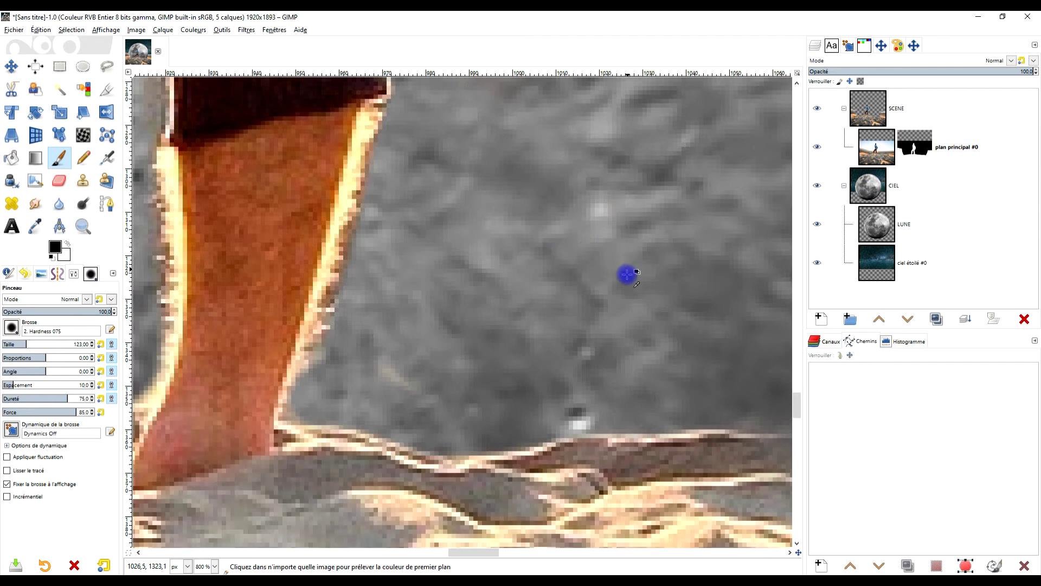
Step: Check the moon's edges against the dunes, and clear the circular moon selection
scroll(665, 267, "down", 1, "ctrl")
scroll(595, 321, "up", 2, "ctrl")
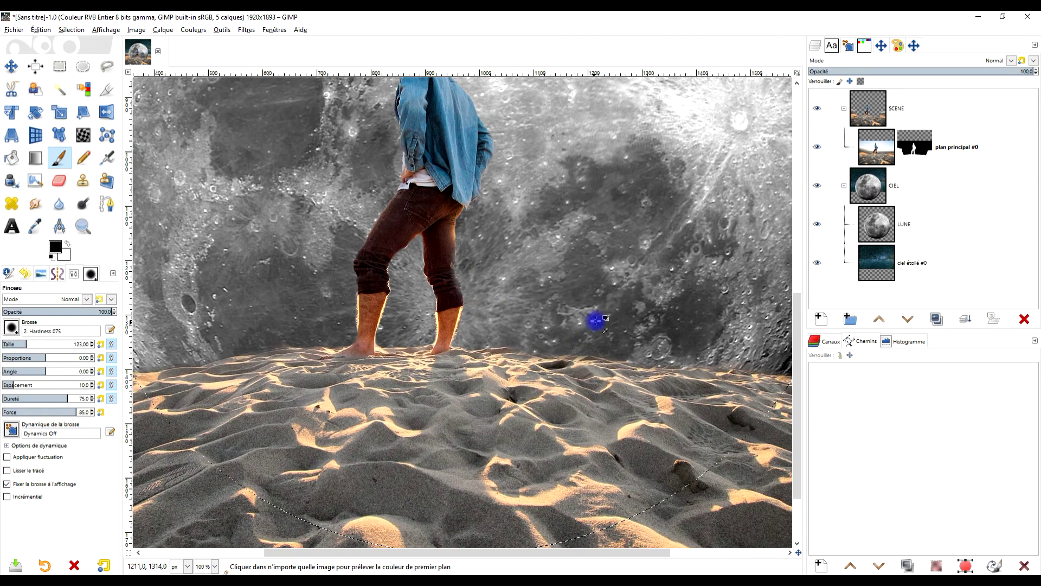
scroll(528, 359, "down", 3, "ctrl")
scroll(528, 358, "up", 3, "ctrl")
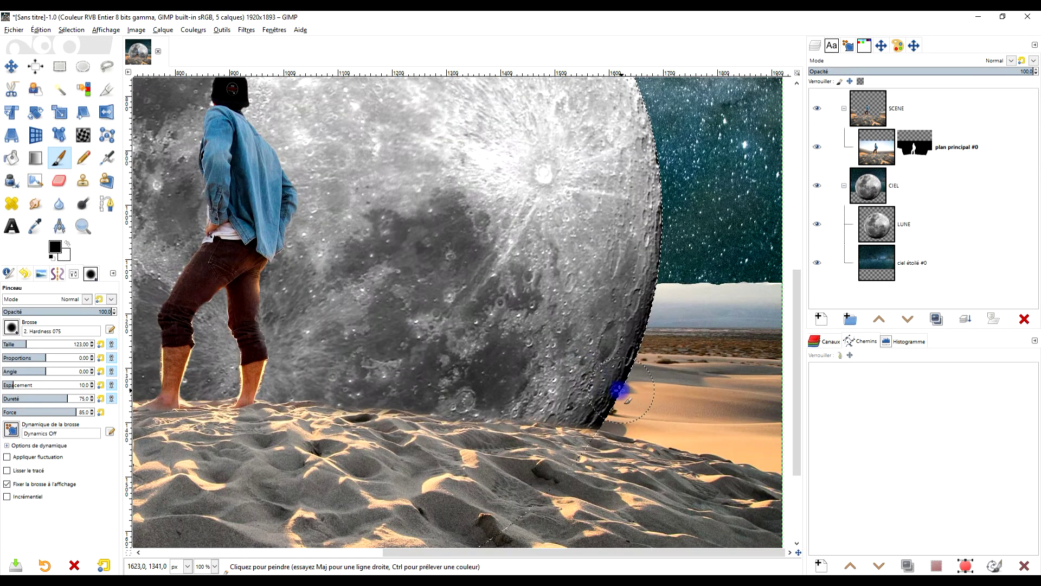
scroll(440, 288, "down", 3, "ctrl")
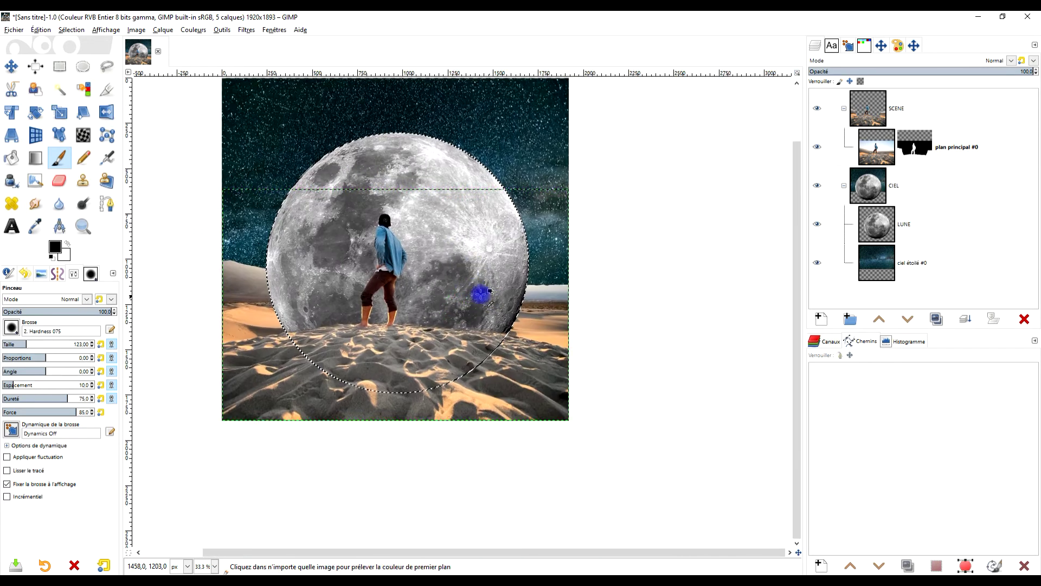
scroll(480, 296, "up", 1, "ctrl")
left_click(59, 66)
left_click(71, 29)
left_click(76, 54)
scroll(588, 292, "up", 3, "ctrl")
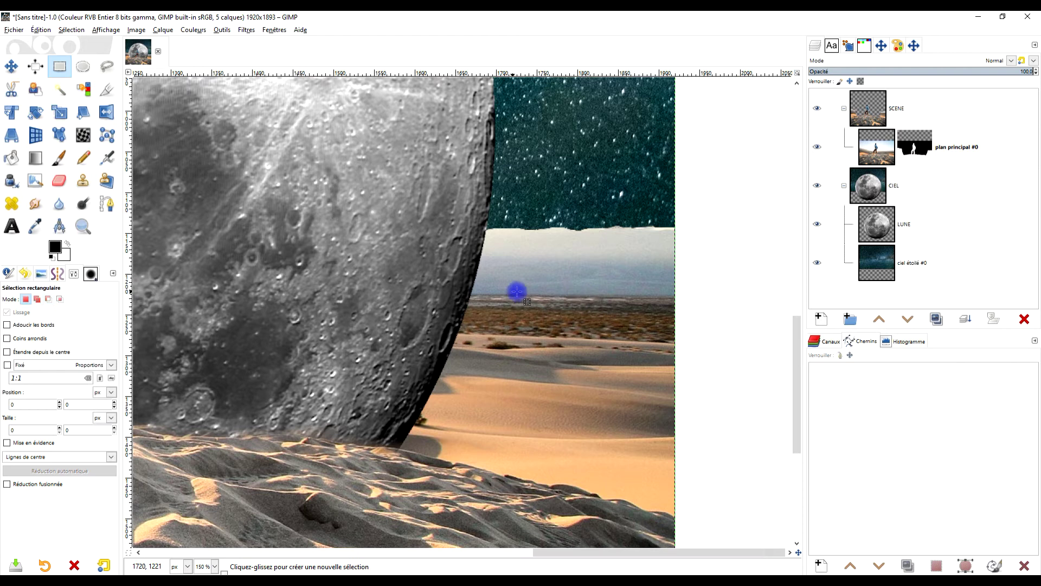
Step: Paint black on the plan principal #0 mask over the pale sky and scrub horizon right of the moon, down to the dunes
left_click(917, 146)
scroll(558, 295, "up", 1, "ctrl")
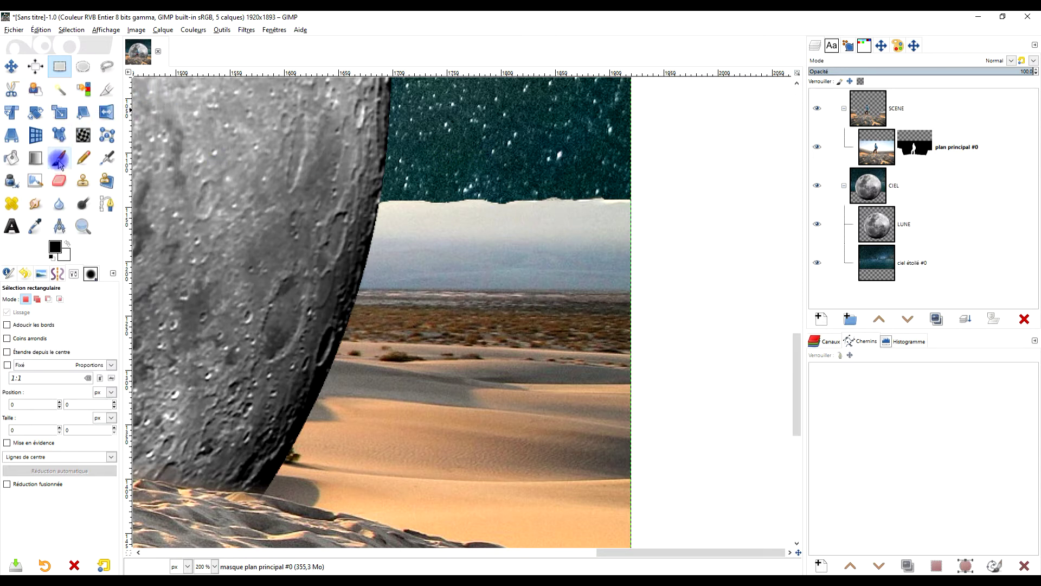
left_click(59, 161)
mouse_move(639, 241)
left_mouse_down()
mouse_move(524, 230)
mouse_move(514, 217)
mouse_move(400, 214)
mouse_move(400, 245)
mouse_move(665, 250)
mouse_move(576, 287)
mouse_move(464, 305)
mouse_move(634, 333)
left_mouse_up()
mouse_move(527, 325)
left_mouse_down()
mouse_move(376, 311)
mouse_move(417, 267)
mouse_move(393, 266)
mouse_move(351, 319)
mouse_move(581, 319)
left_mouse_up()
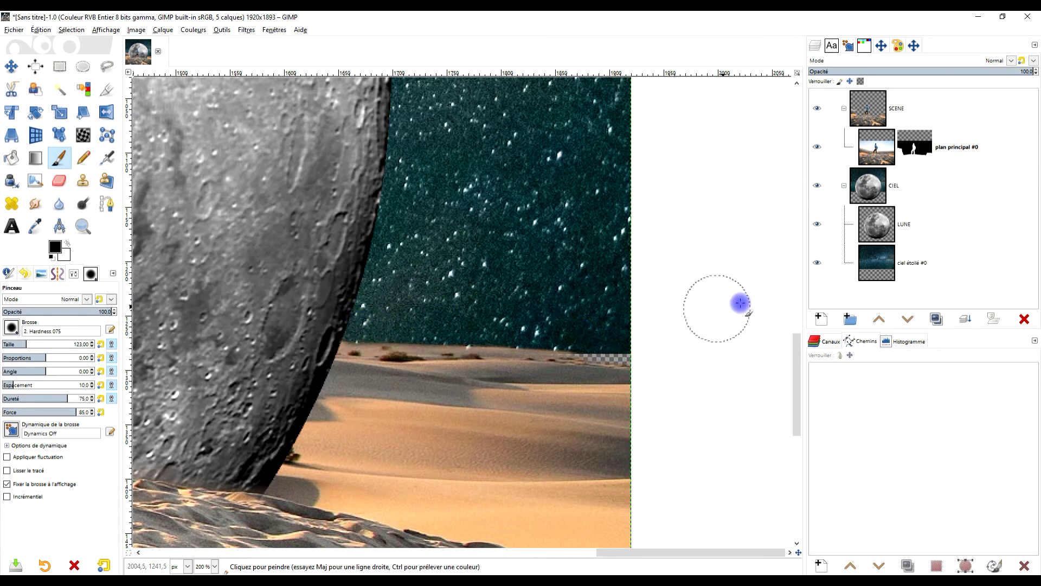
scroll(565, 356, "down", 5)
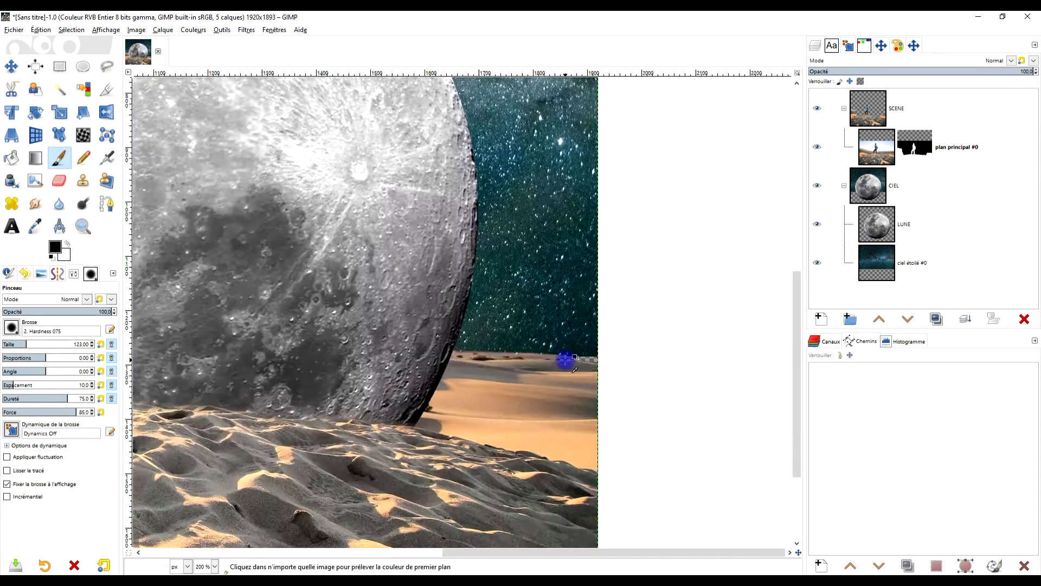
scroll(567, 362, "up", 4)
scroll(566, 363, "up", 1)
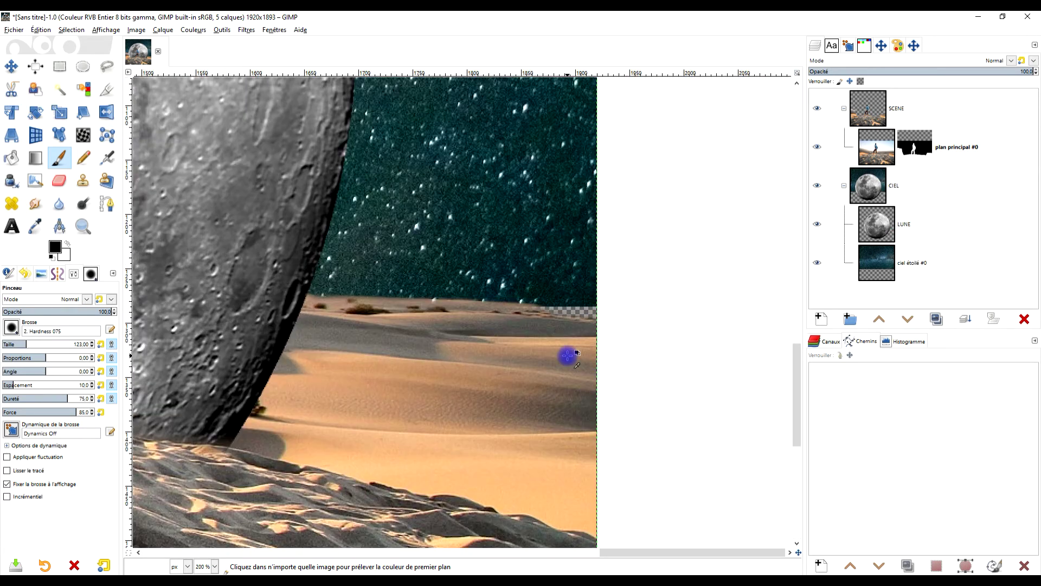
Step: Resize the ciel étoilé #0 layer to the image dimensions
left_click(892, 268)
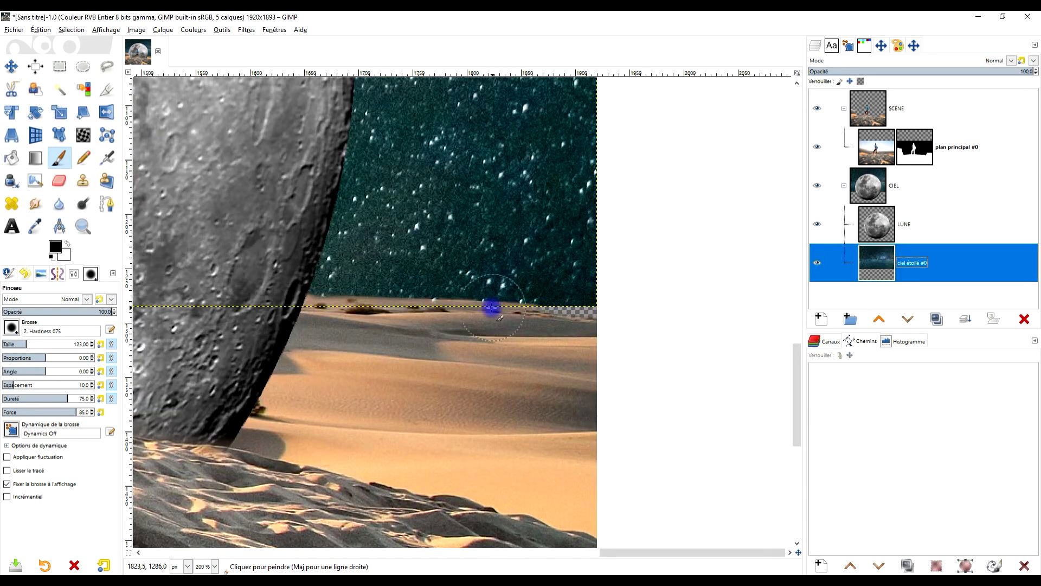
scroll(496, 316, "down", 3)
scroll(495, 320, "up", 3)
scroll(534, 279, "down", 5)
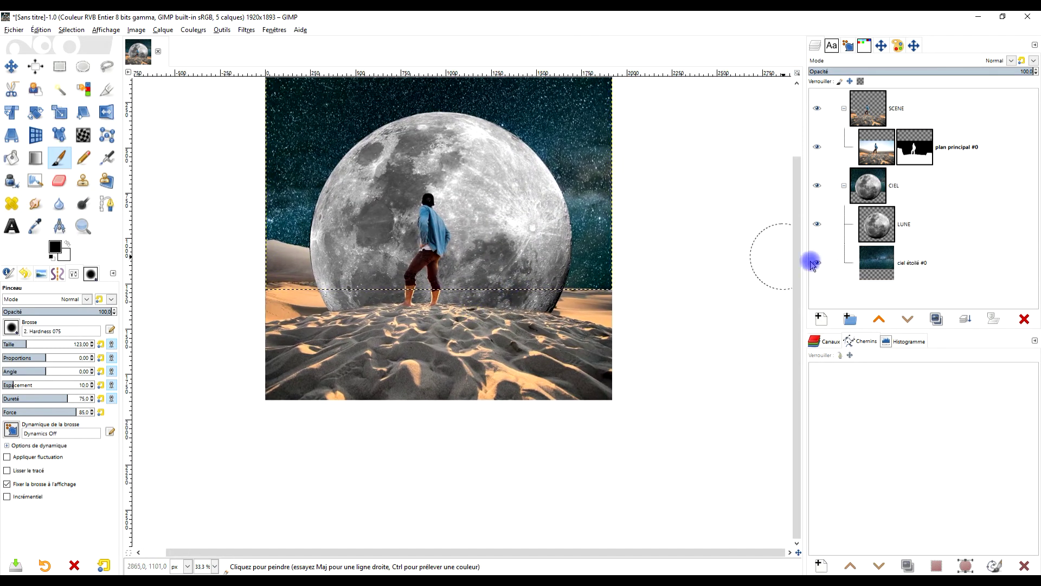
left_click(883, 268)
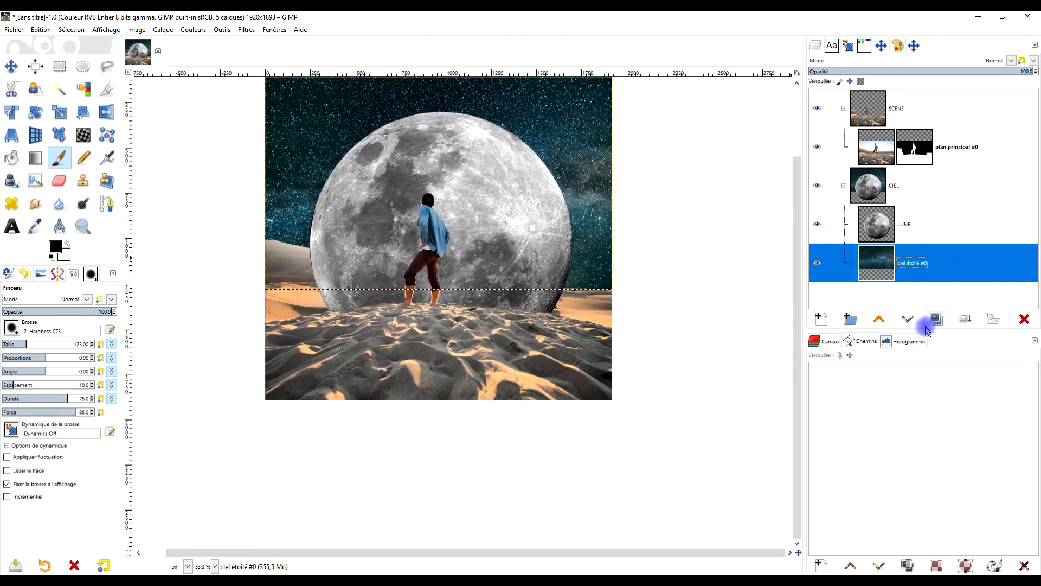
scroll(599, 290, "up", 4)
right_click(880, 267)
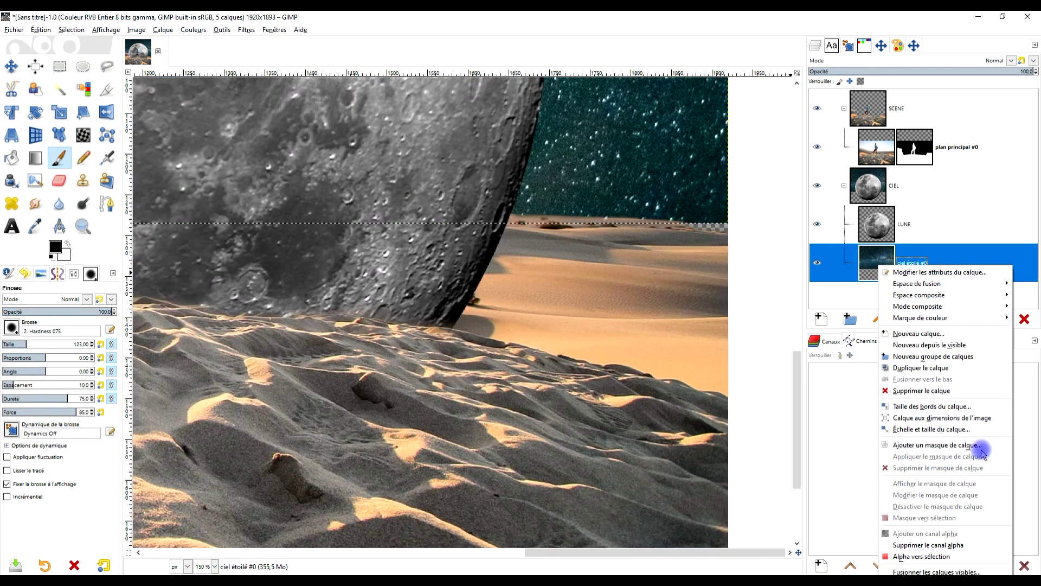
left_click(985, 419)
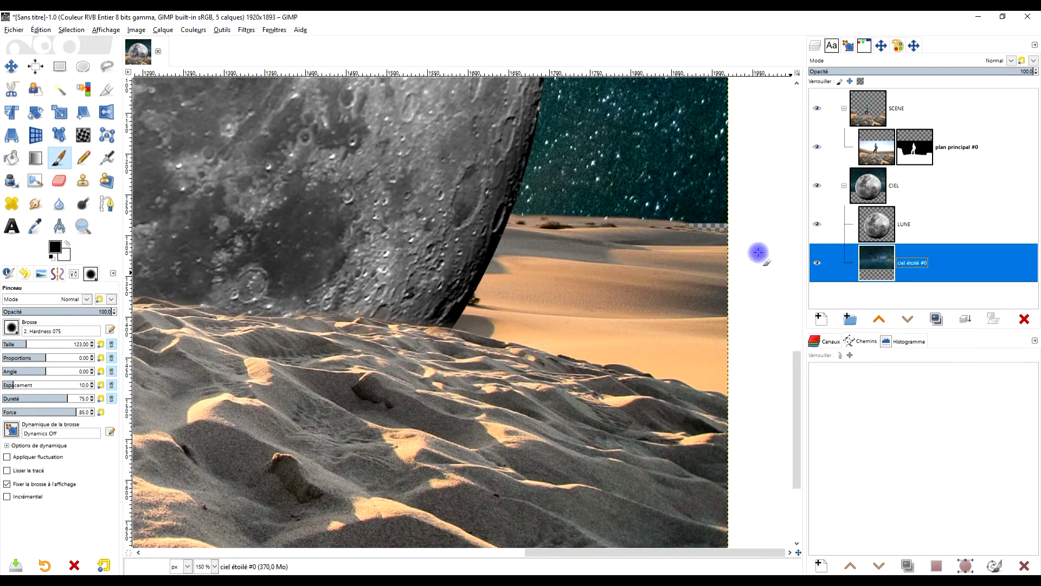
Step: Clone stars at 100% opacity on ciel étoilé #0 into the transparent gap above the dunes at the image's right edge
left_click(82, 180)
left_click(690, 167, "ctrl")
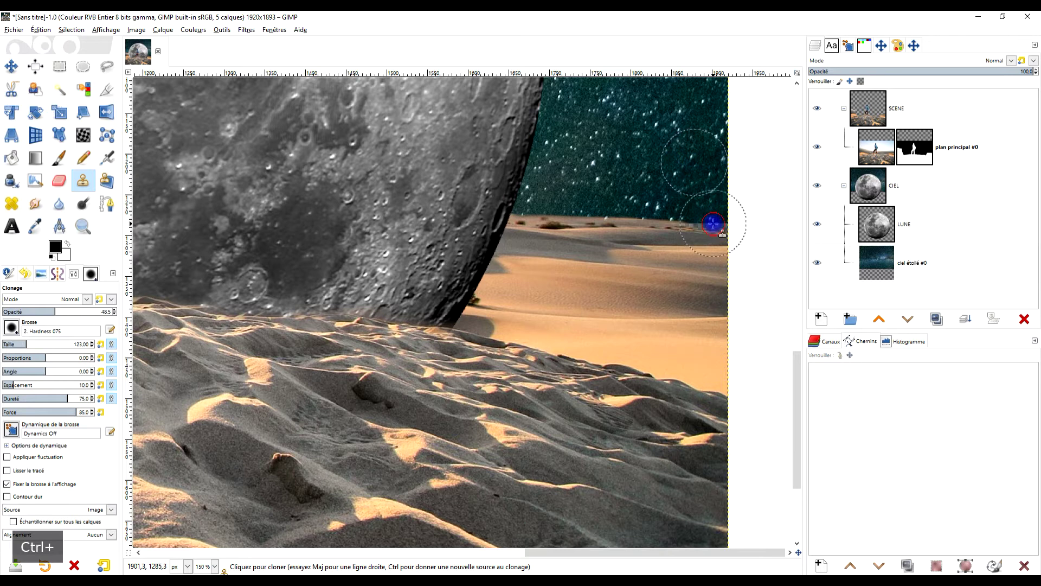
left_click(712, 223)
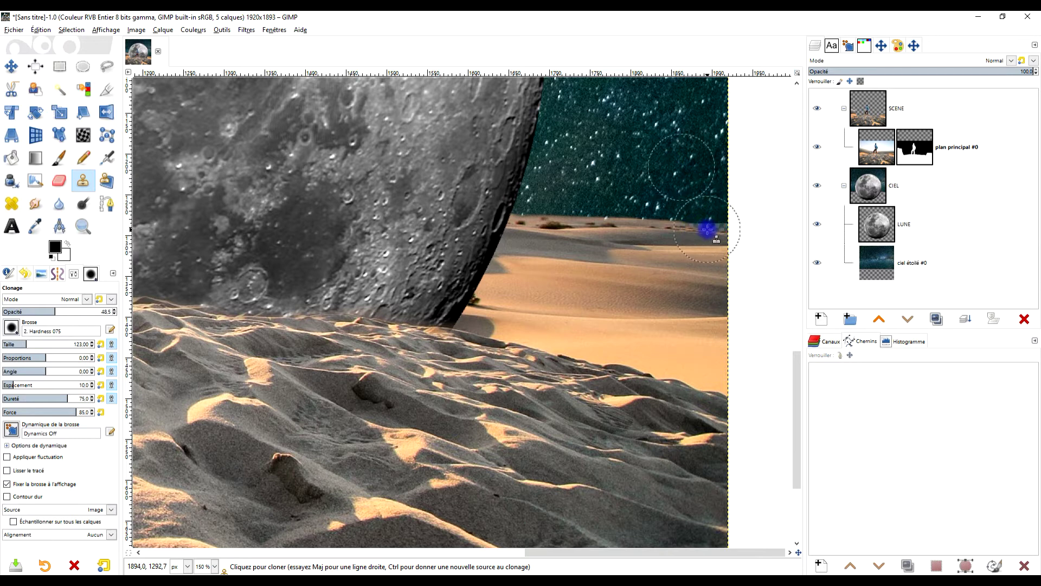
left_click(688, 173, "ctrl")
left_click(713, 228)
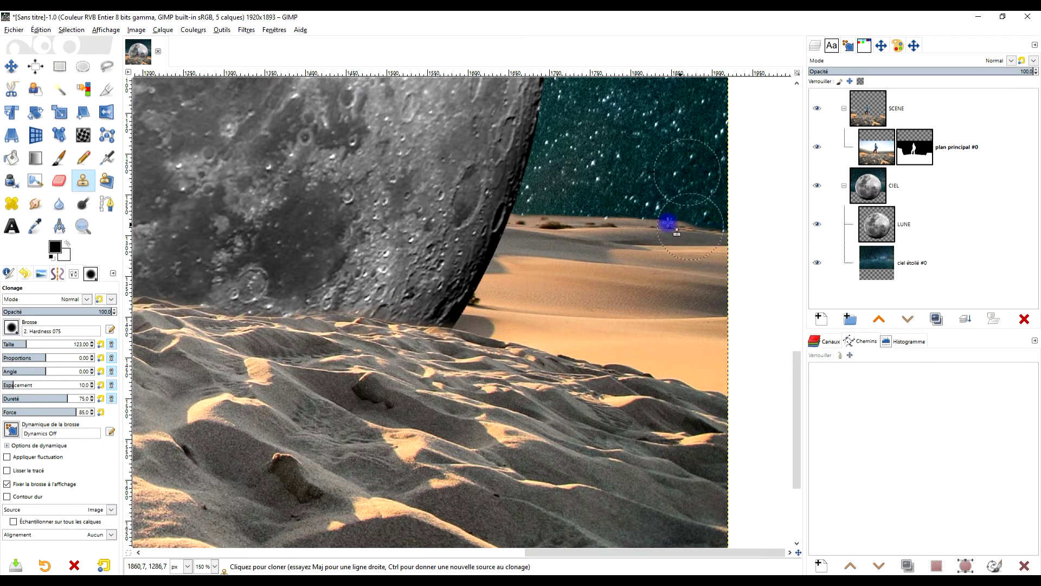
scroll(736, 205, "down", 4, "ctrl")
scroll(682, 200, "up", 2, "ctrl")
scroll(530, 344, "down", 2, "ctrl")
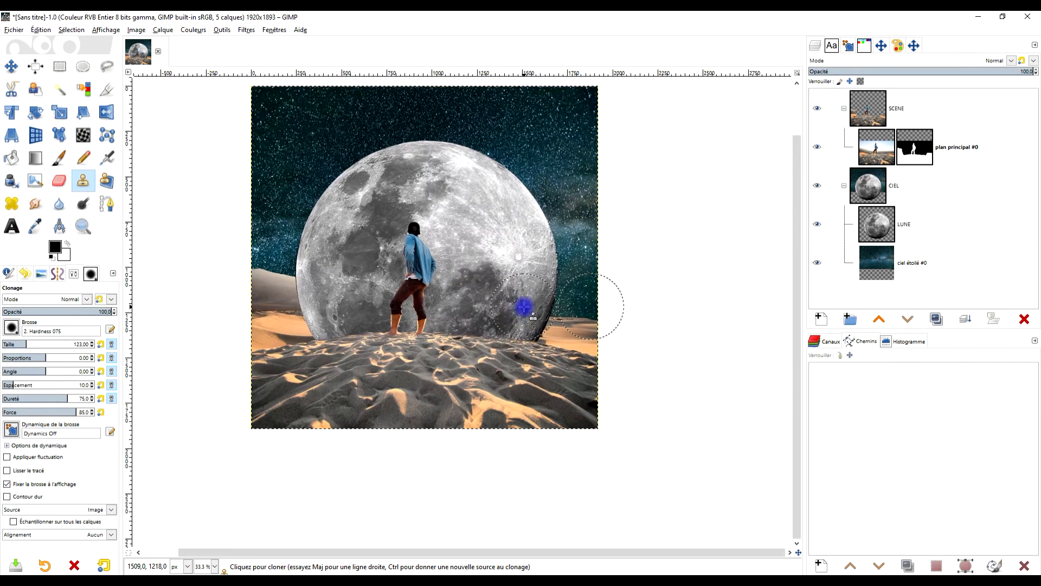
Step: Duplicate the plan principal #0 layer and resize the copy to the image dimensions
left_click(957, 229)
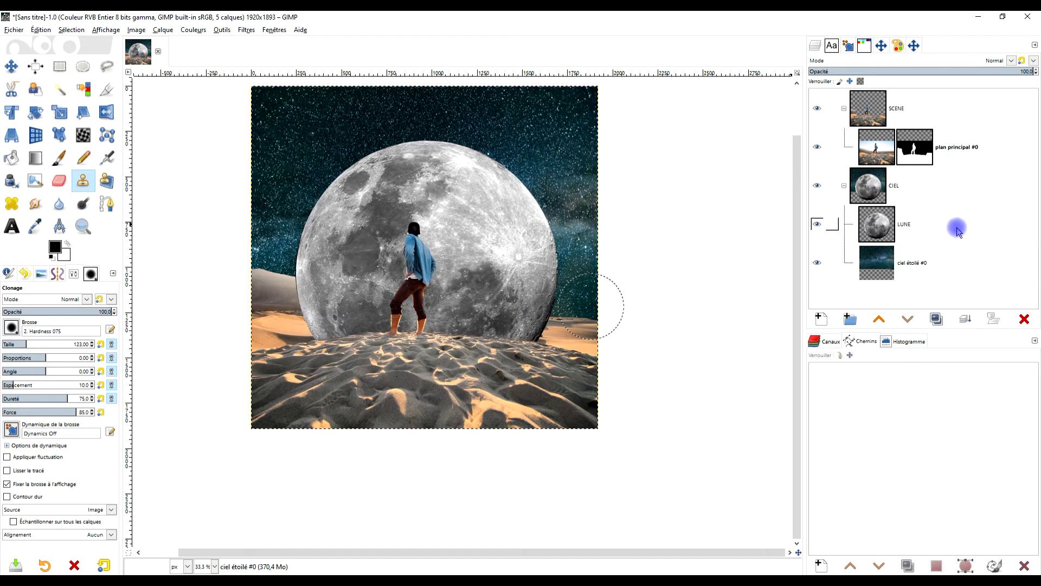
left_click(981, 148)
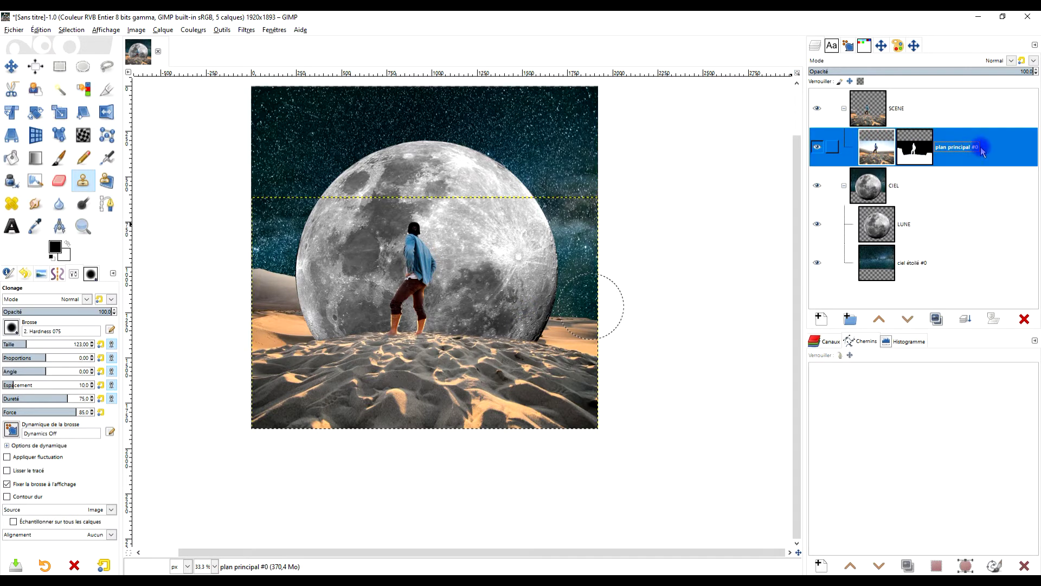
left_click(938, 319)
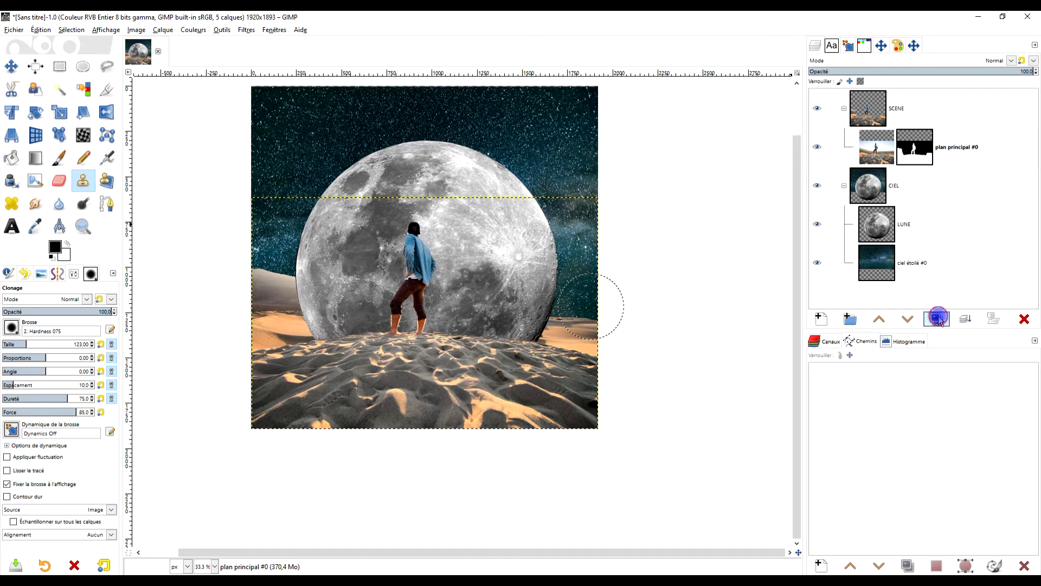
right_click(880, 155)
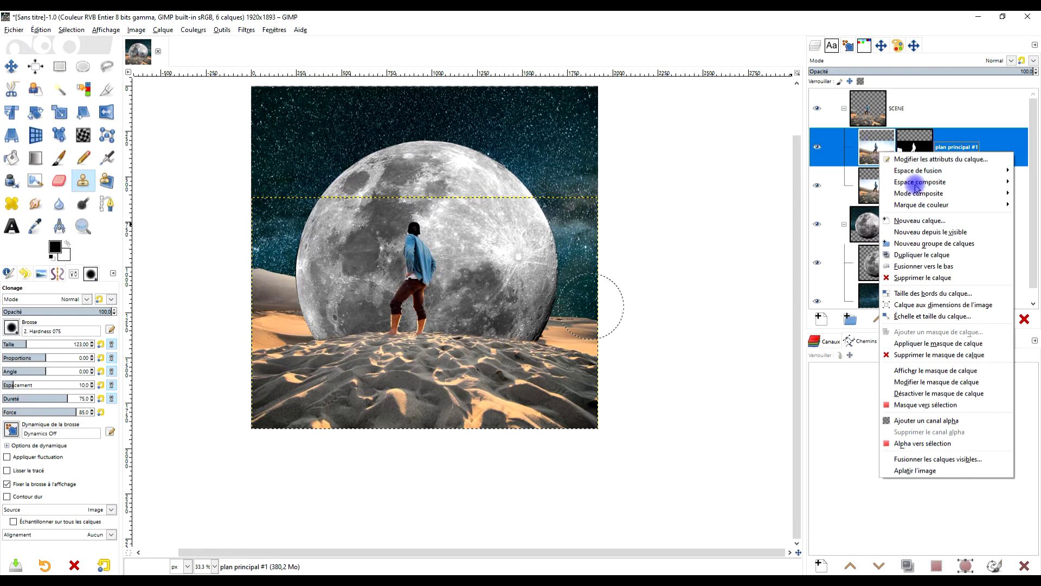
left_click(956, 306)
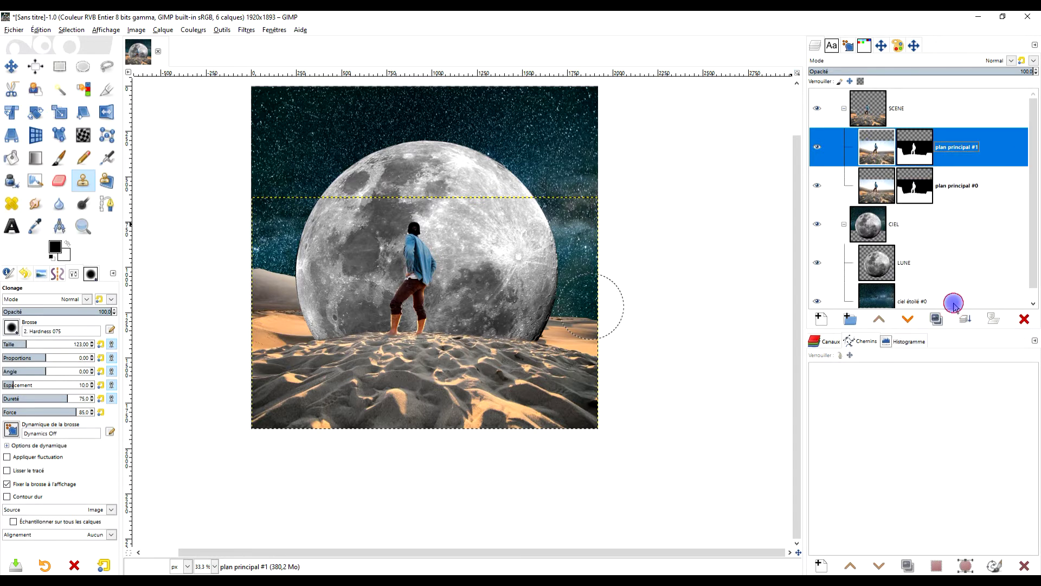
Step: Desaturate the plan principal #1 layer using the Valeur (TSV) mode
left_click(191, 32)
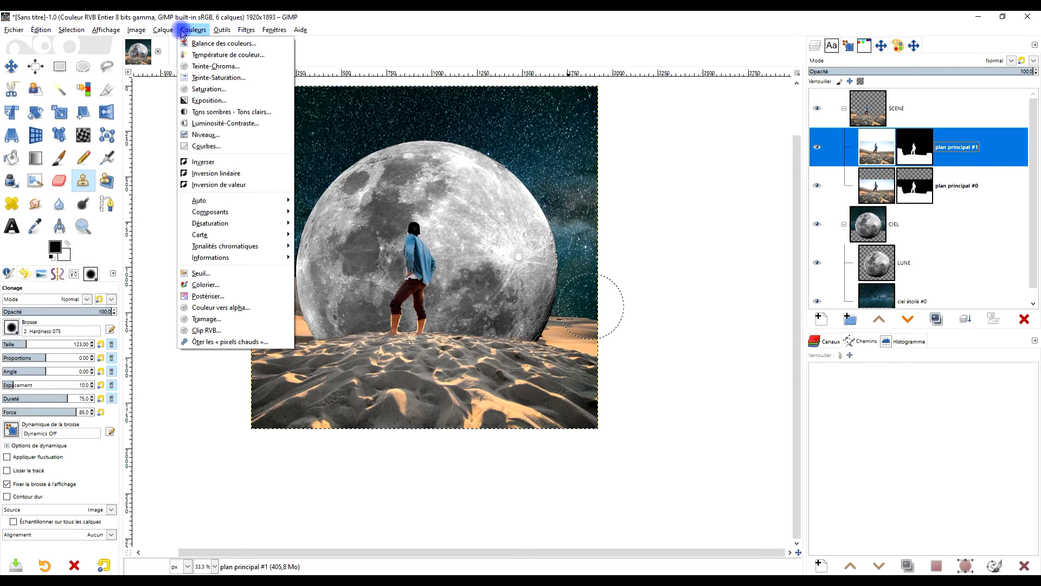
mouse_move(245, 225)
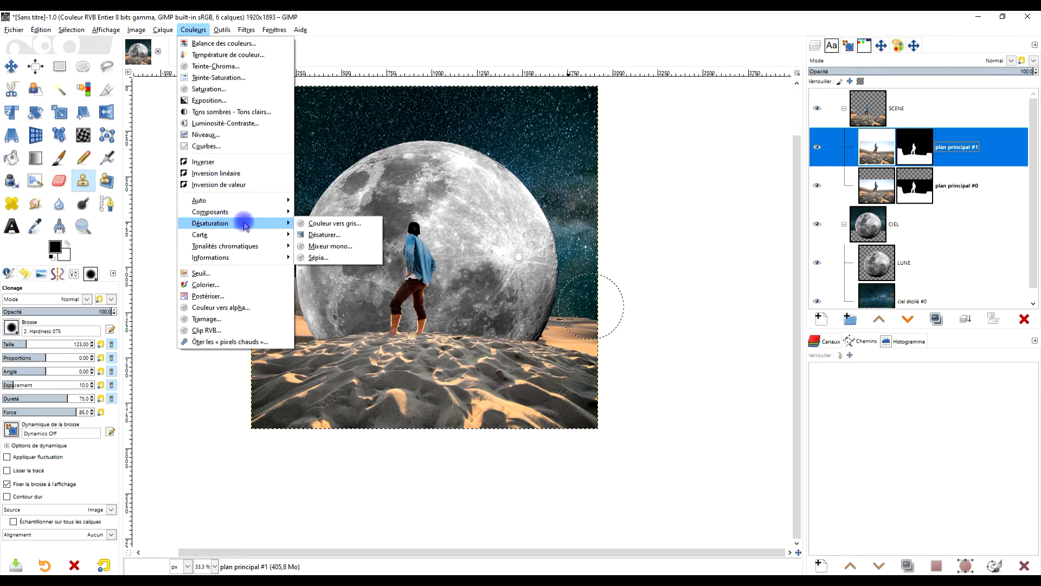
left_click(324, 234)
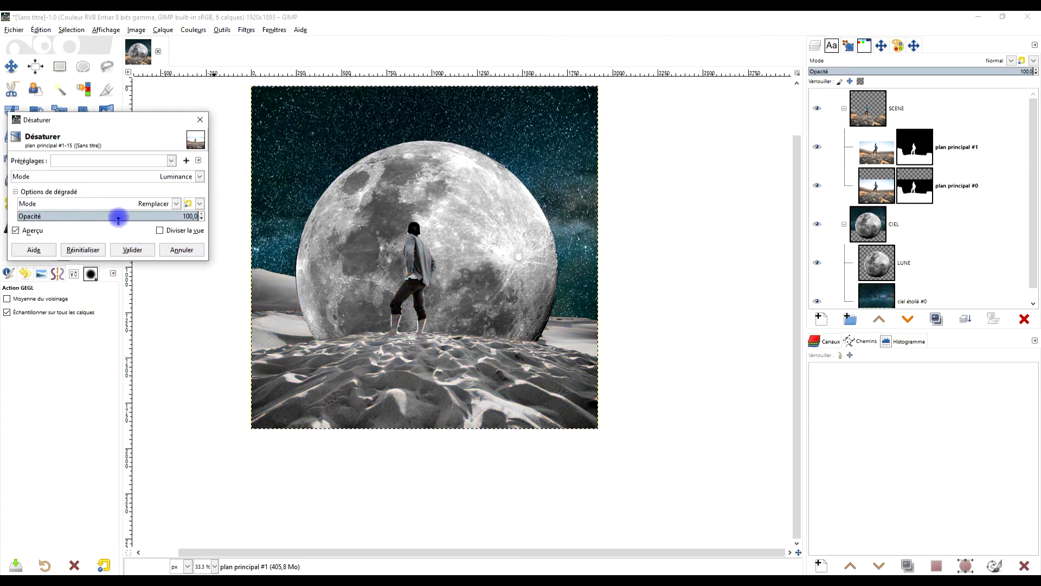
left_click(130, 178)
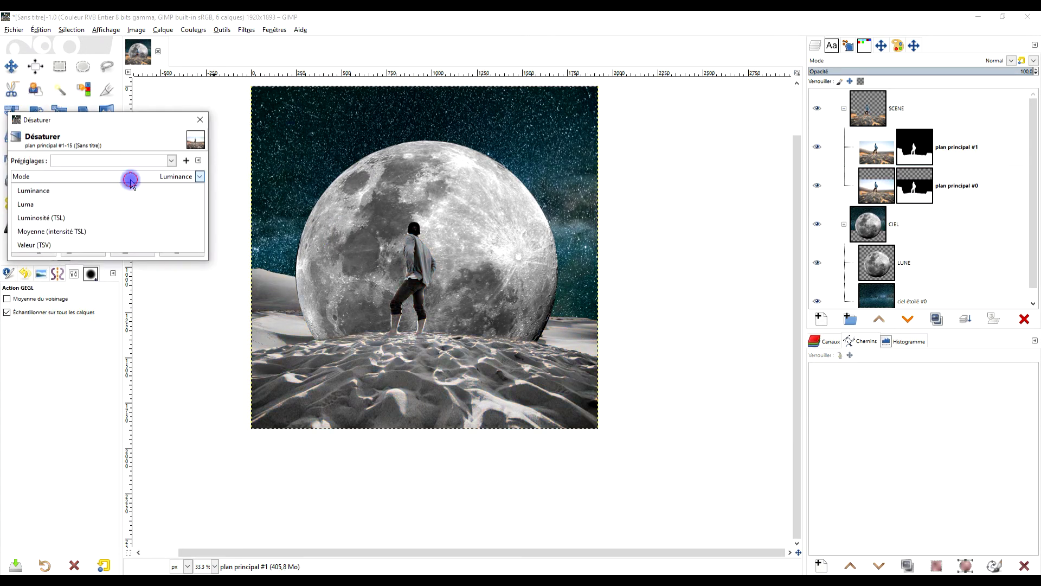
left_click(121, 219)
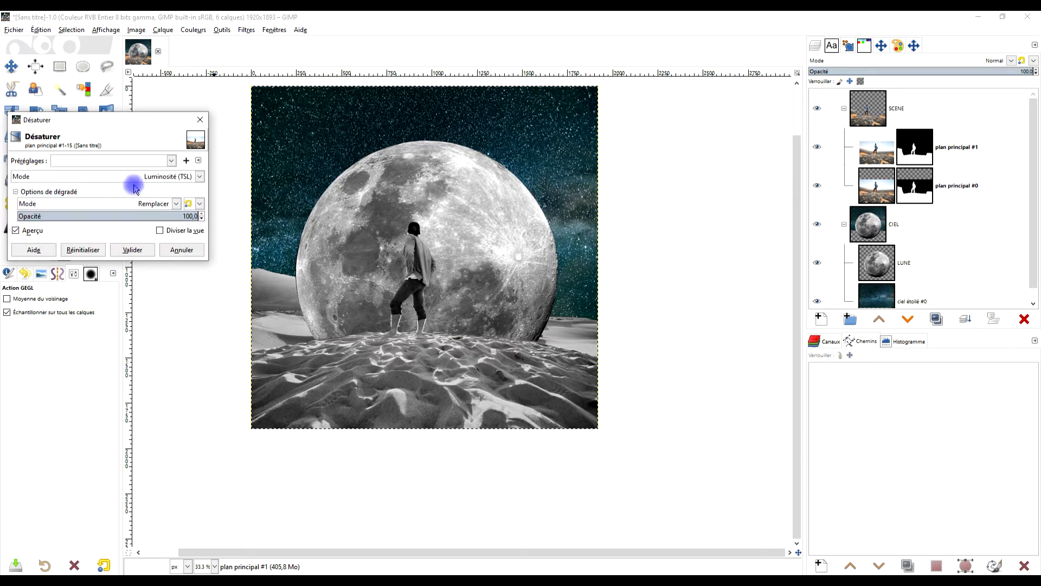
key("Down")
key("Down")
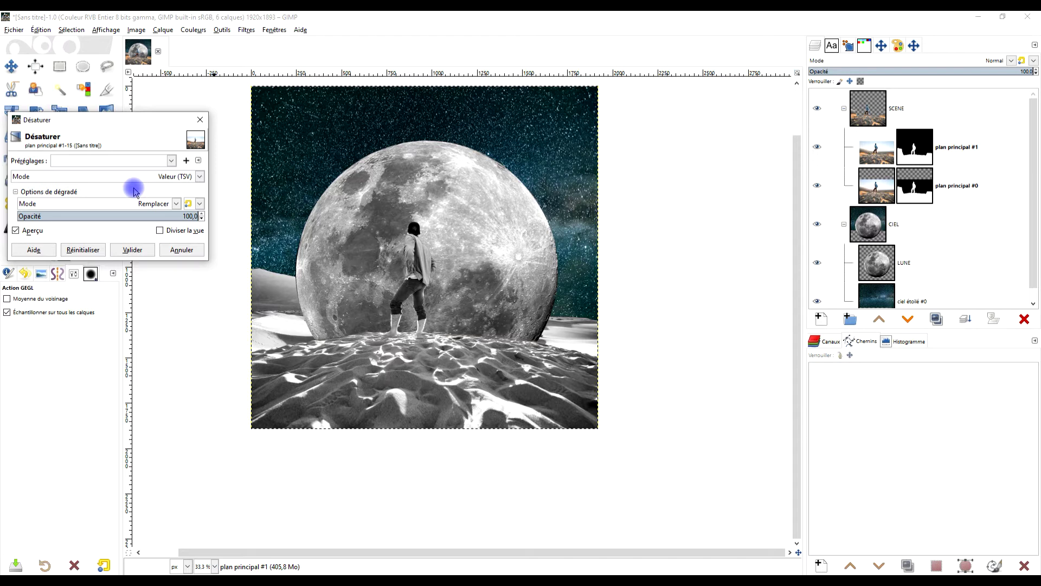
key("Up")
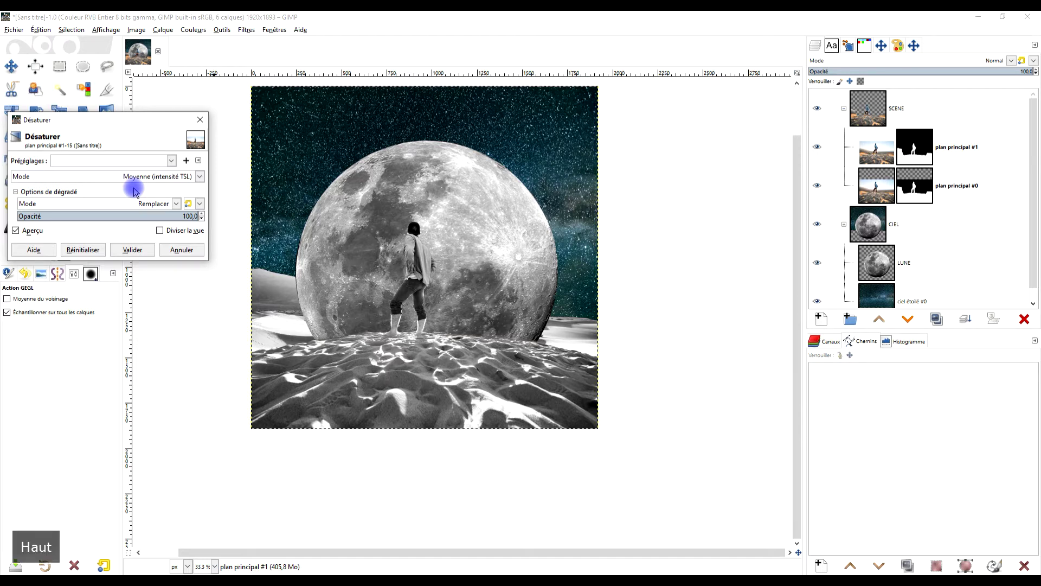
key("Down")
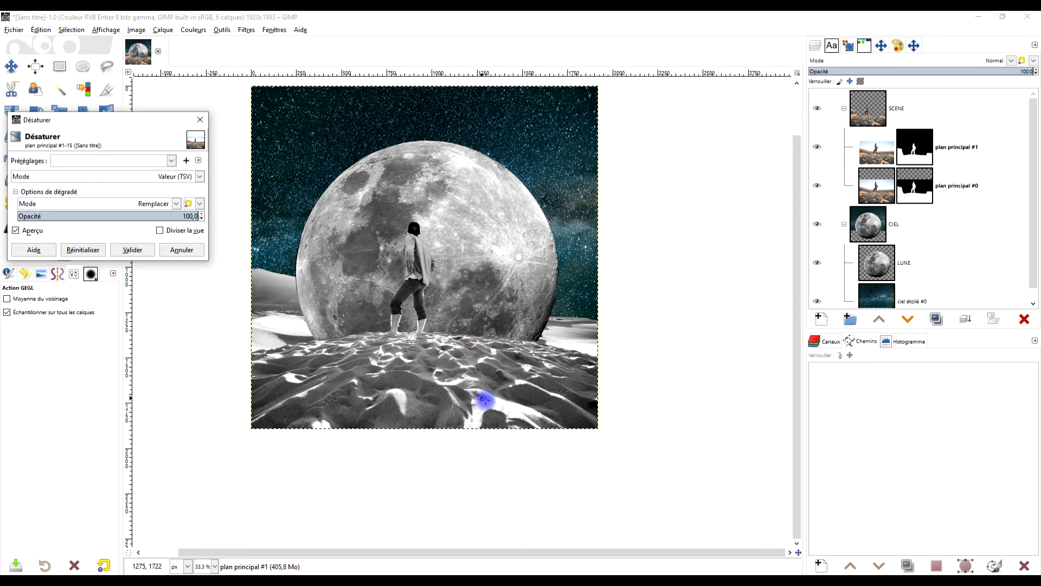
left_click(133, 250)
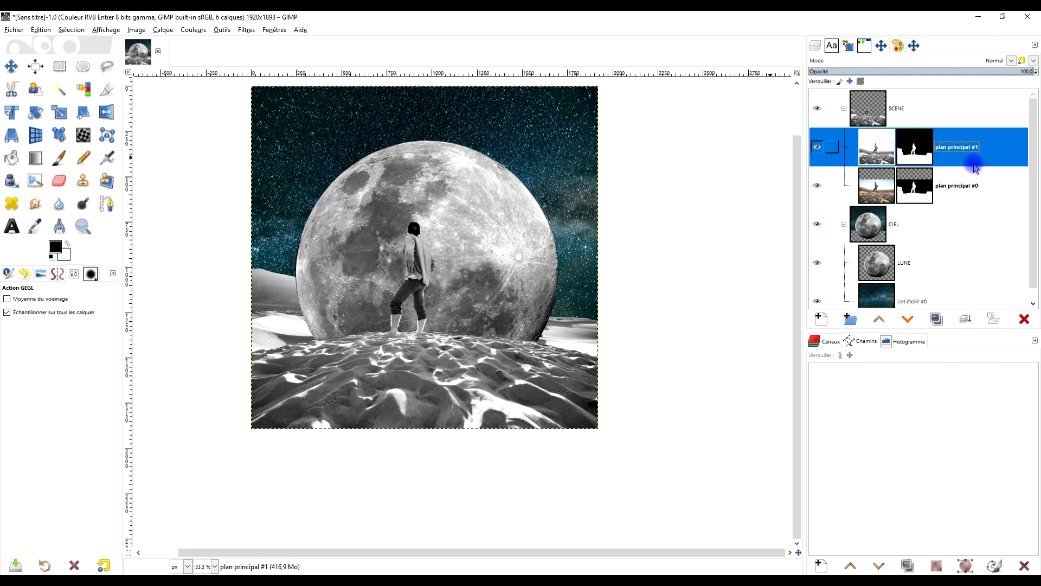
Step: Rename the LUNE layer in the CIEL group as LUNE #0 and duplicate it
scroll(920, 237, "down", 1)
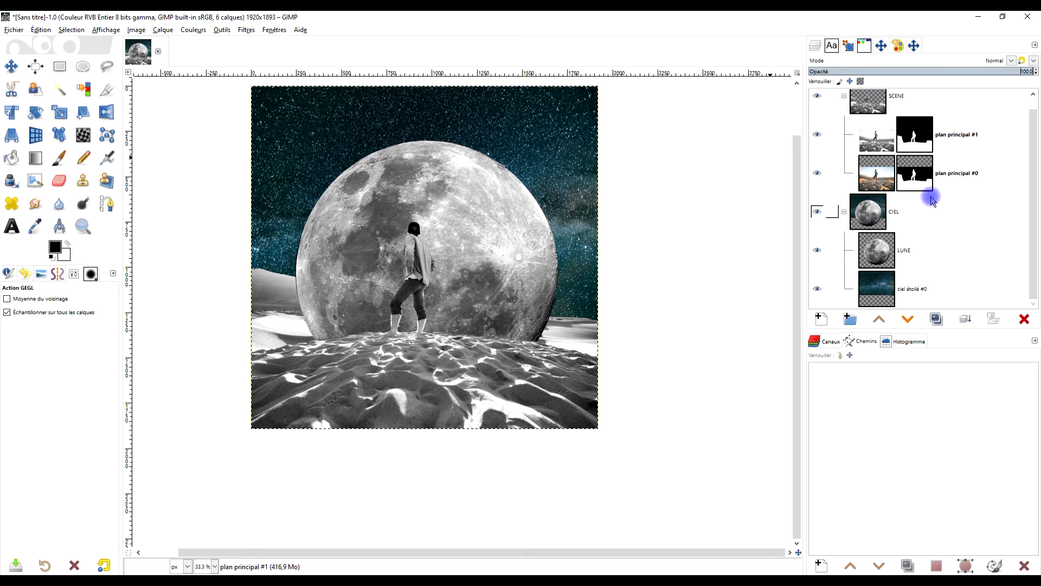
left_click(945, 215)
left_click(891, 255)
left_click(975, 249)
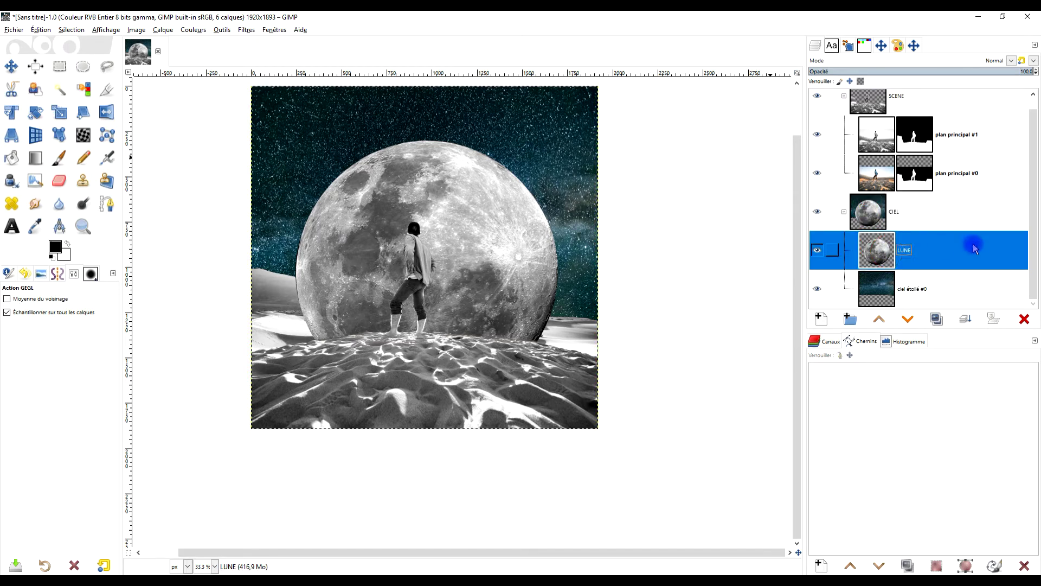
double_click(920, 252)
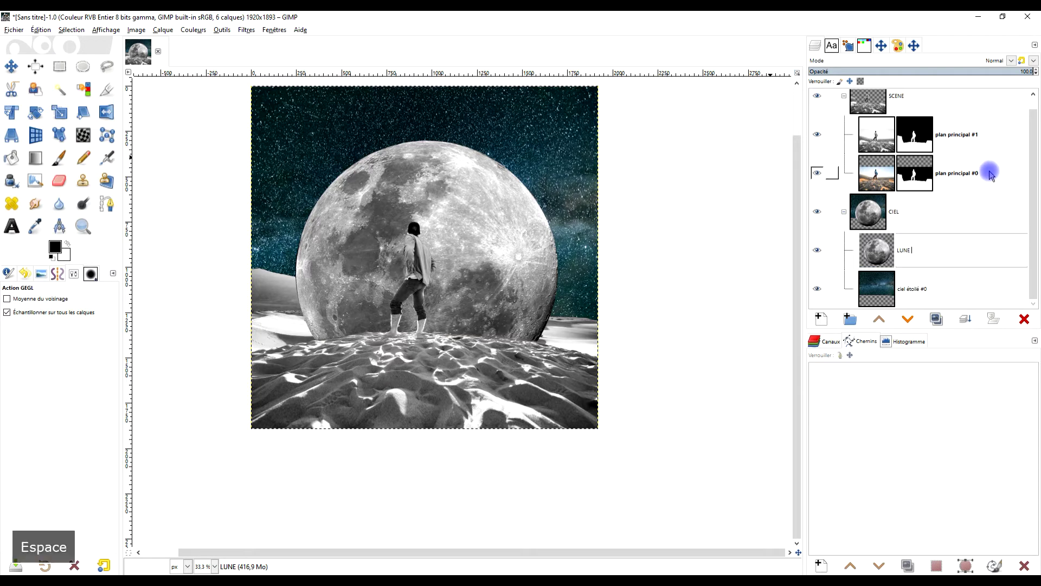
type("#0")
key("Return")
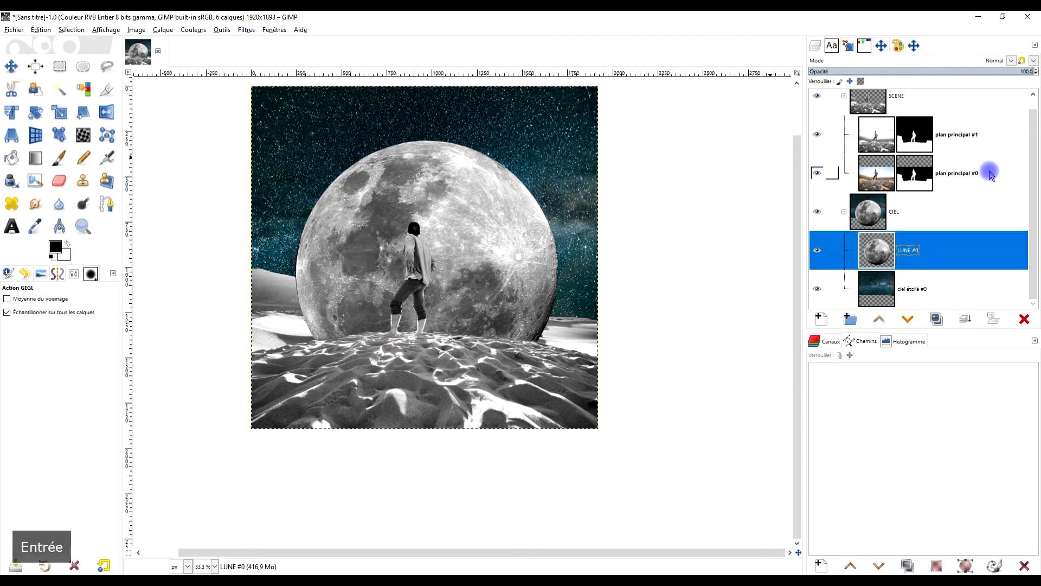
left_click(938, 320)
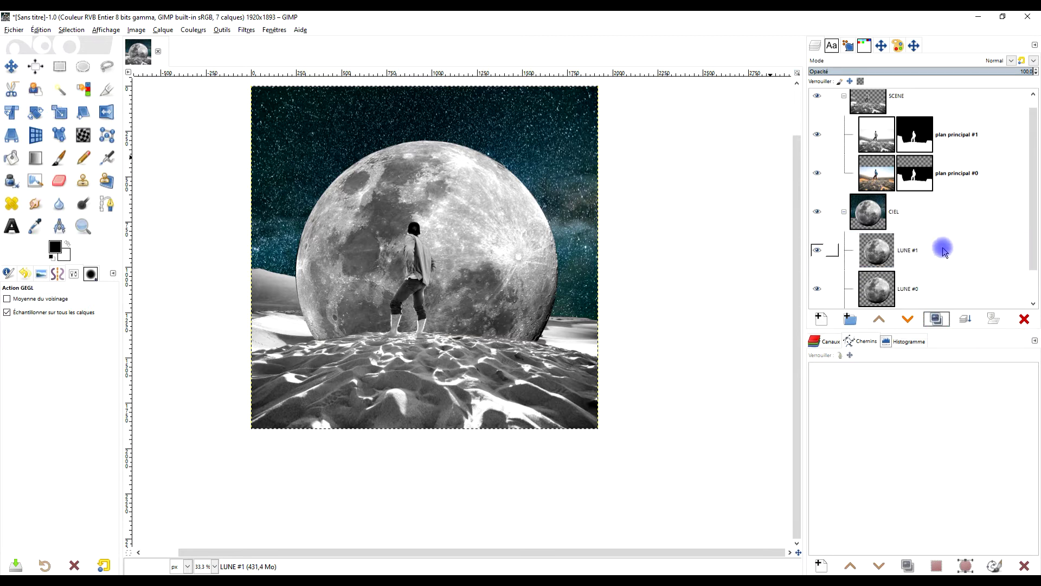
Step: Apply a Gaussian blur of 31.03 in X and Y to the LUNE #0 layer beneath the sharp moon copy
scroll(944, 250, "down", 1)
left_click(882, 255)
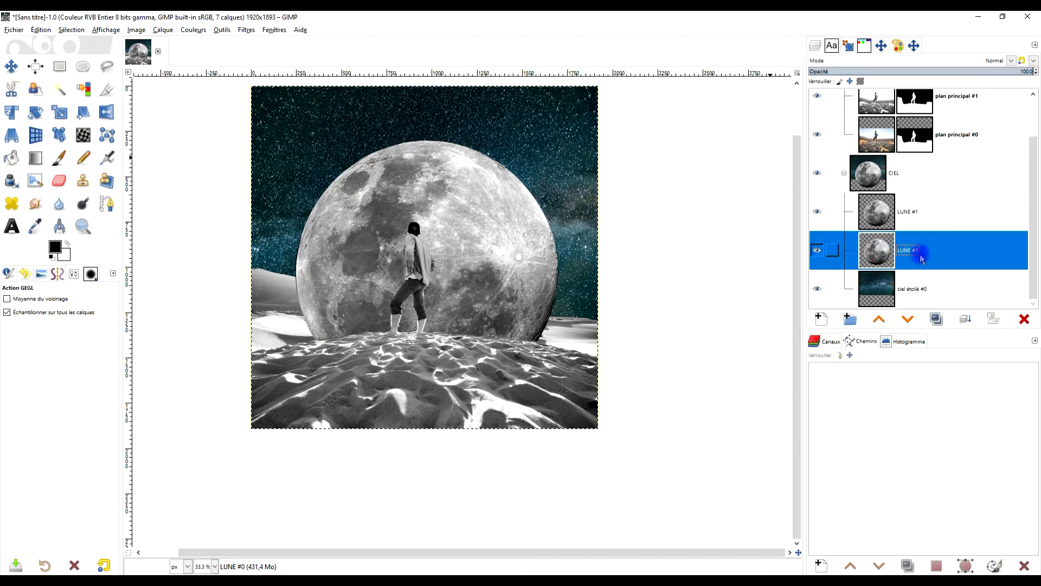
left_click(187, 32)
mouse_move(246, 31)
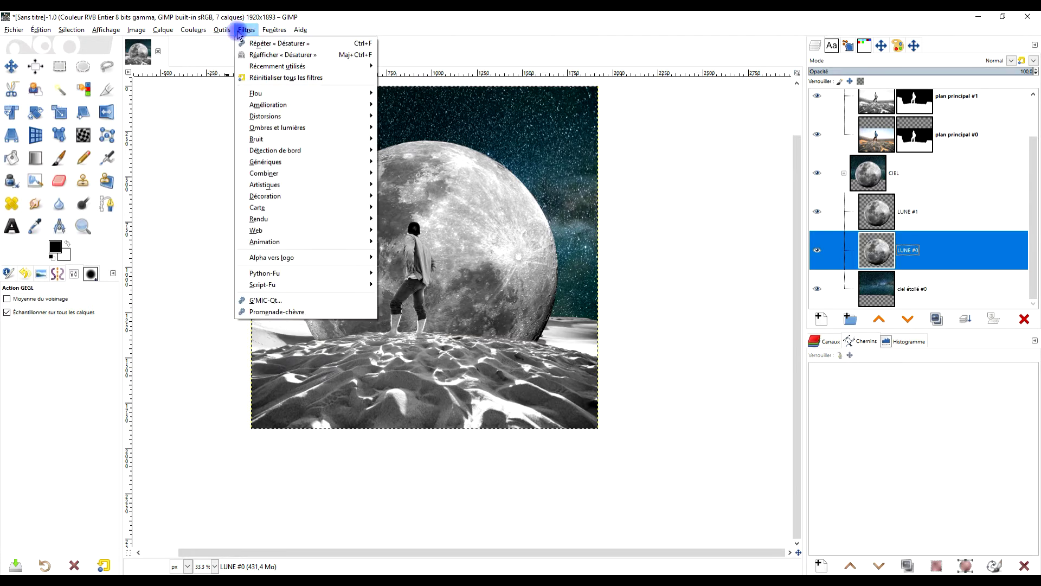
mouse_move(279, 94)
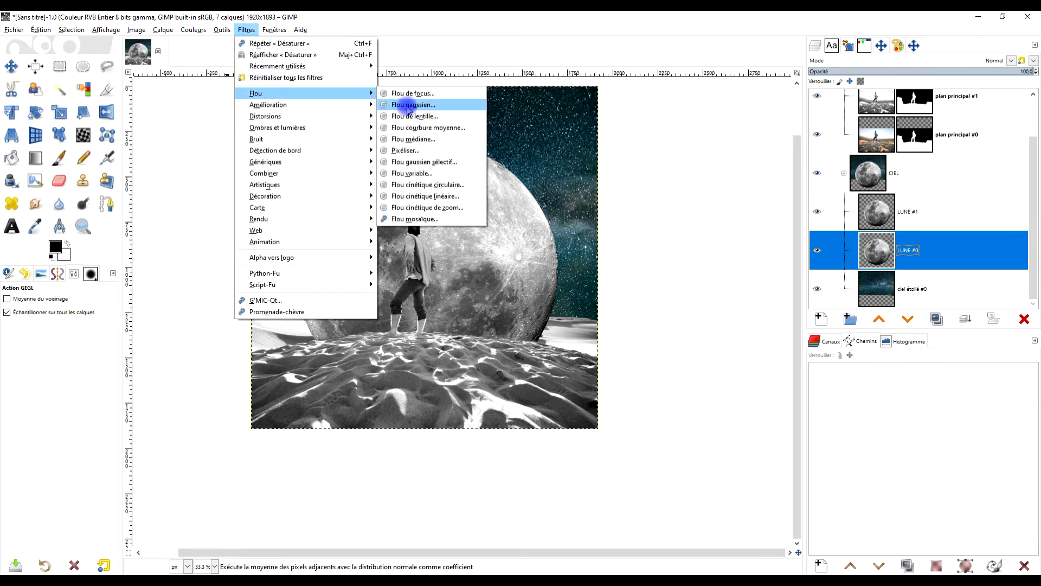
left_click(406, 110)
left_click_drag(26, 172, 65, 175)
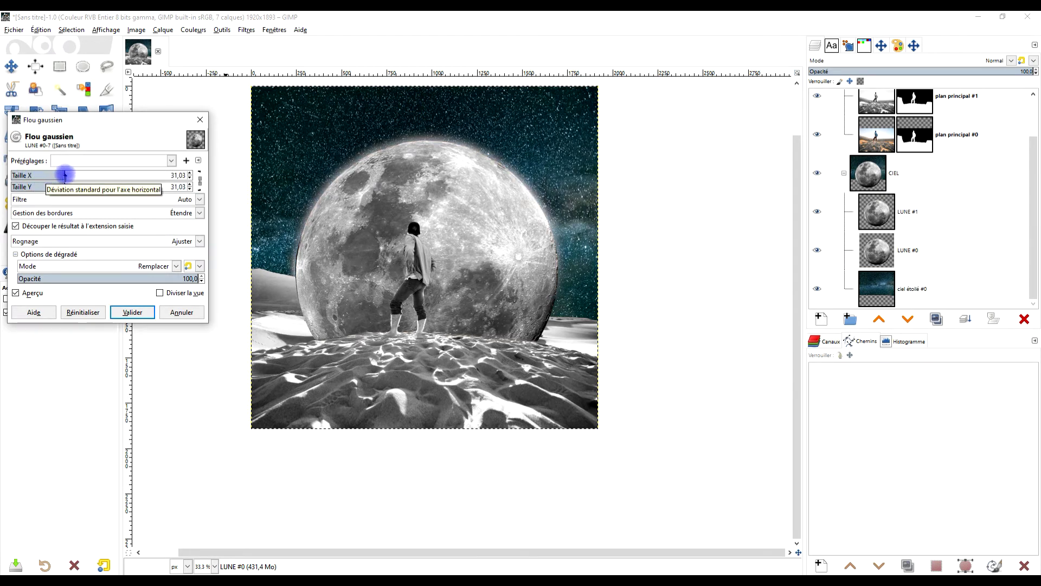
left_click(132, 313)
Step: Add a transparent 1920 × 1893 px layer named couleur above plan principal #1 in the SCENE group
left_click(844, 173)
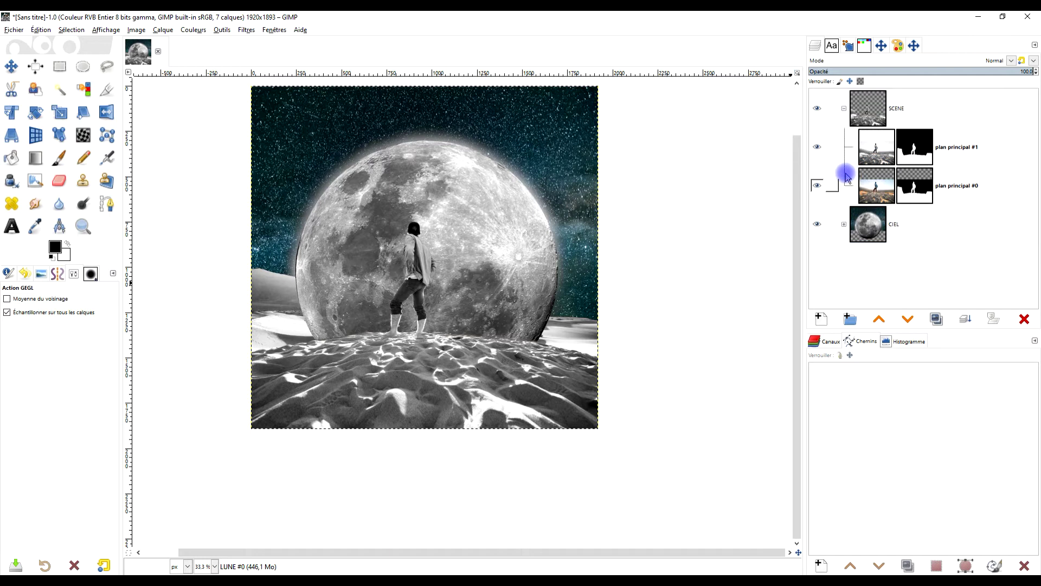
left_click(844, 108)
left_click(879, 109)
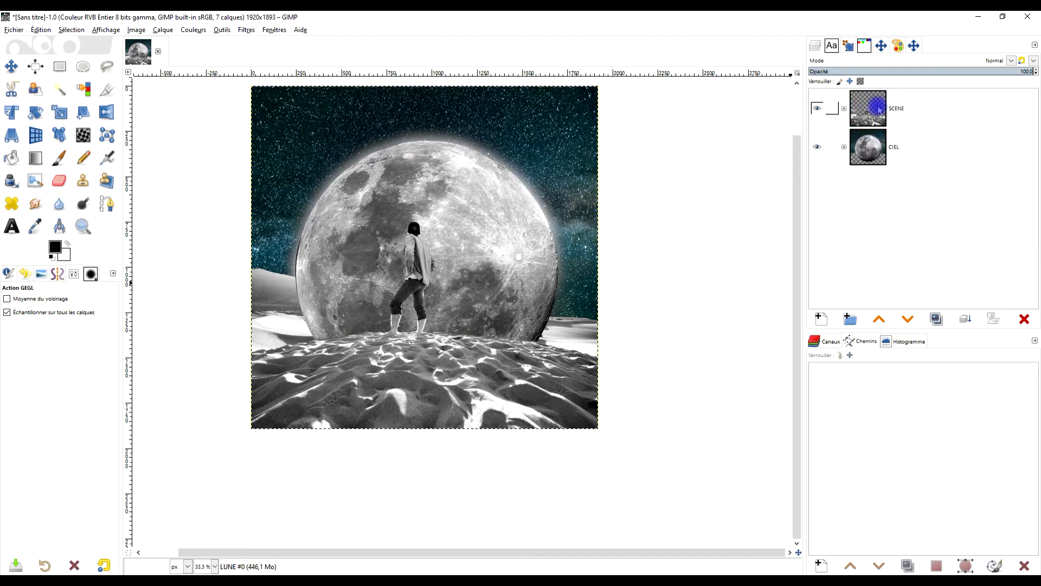
left_click(844, 107)
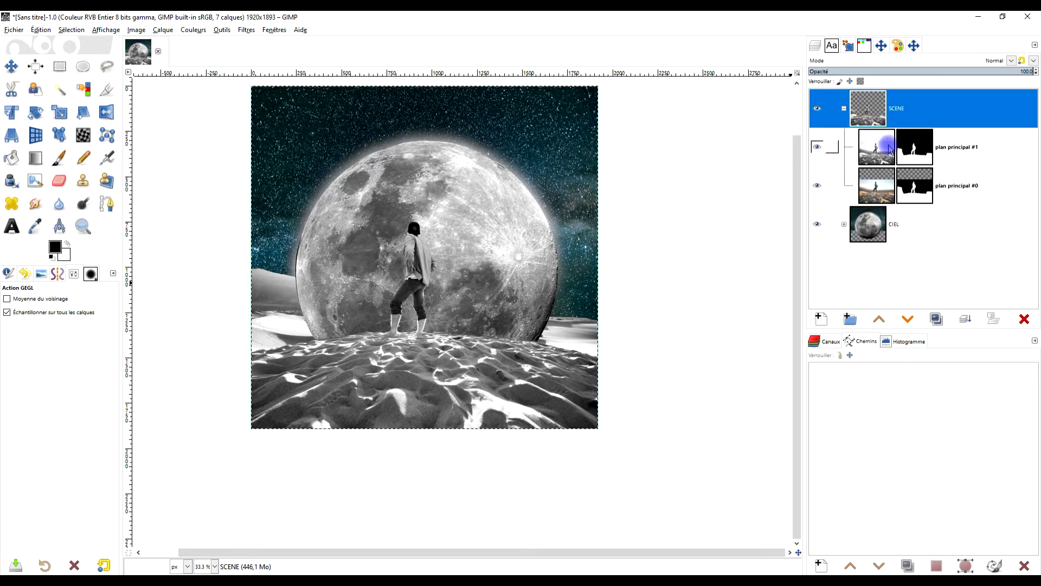
left_click(890, 149)
left_click(821, 319)
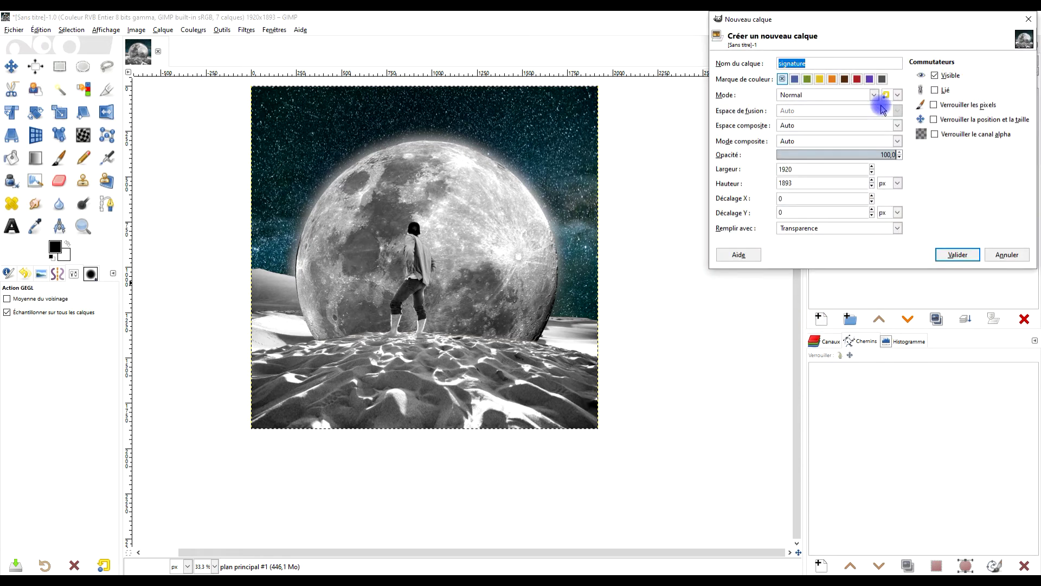
key("ctrl+c")
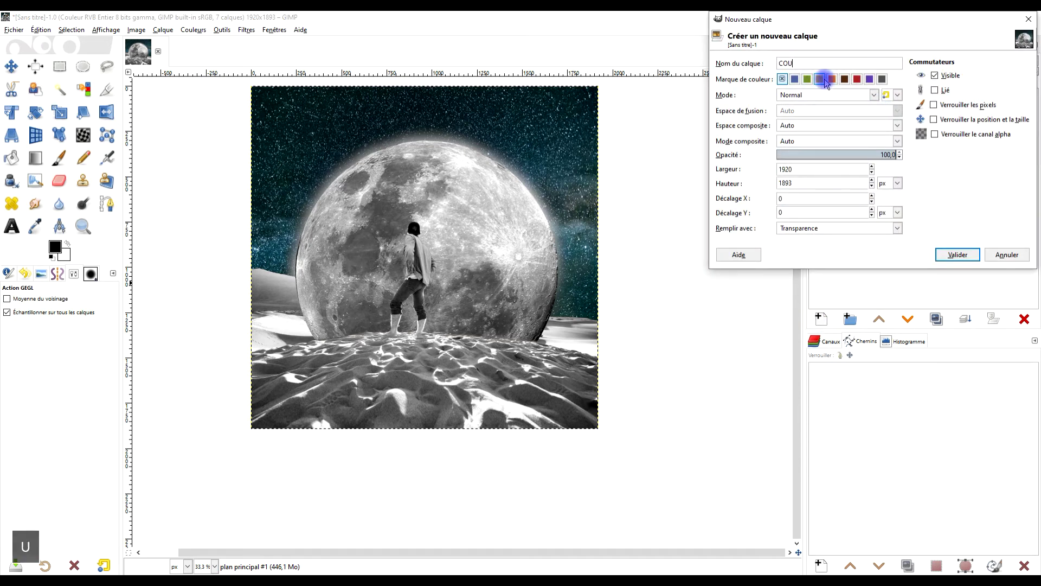
key("BackSpace")
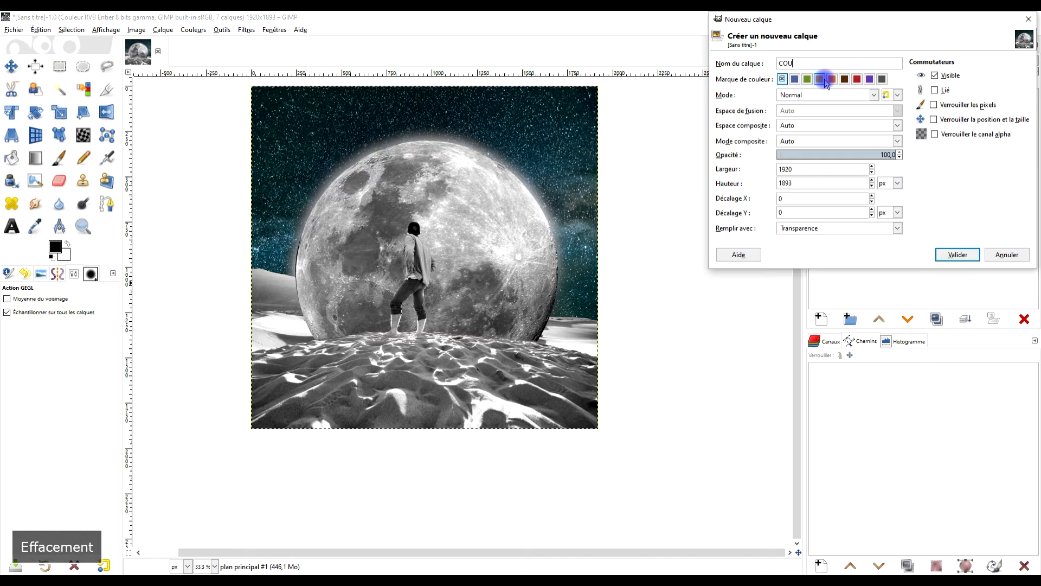
type("couleur")
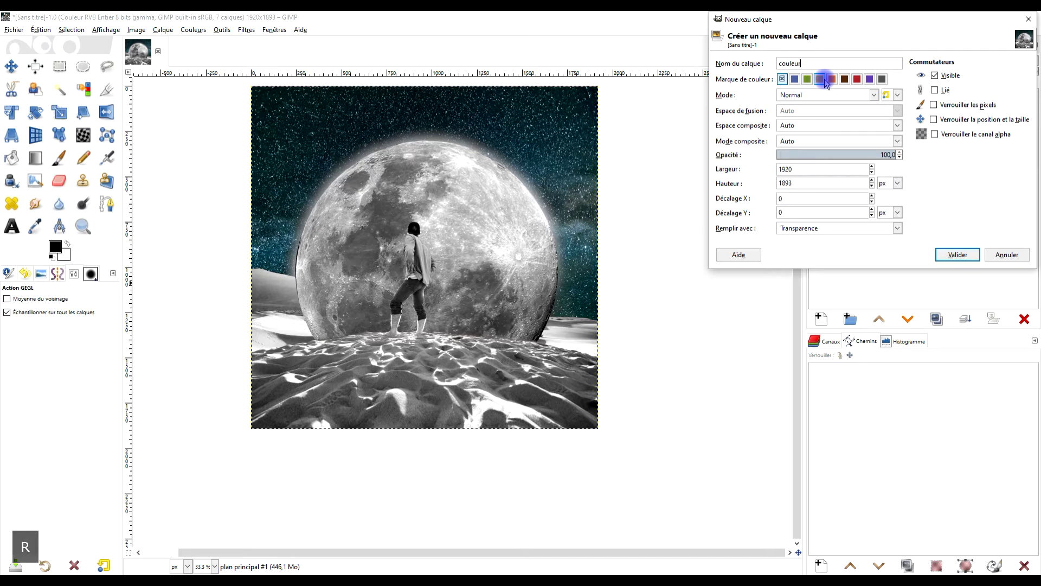
key("Return")
left_click_drag(933, 147, 887, 148)
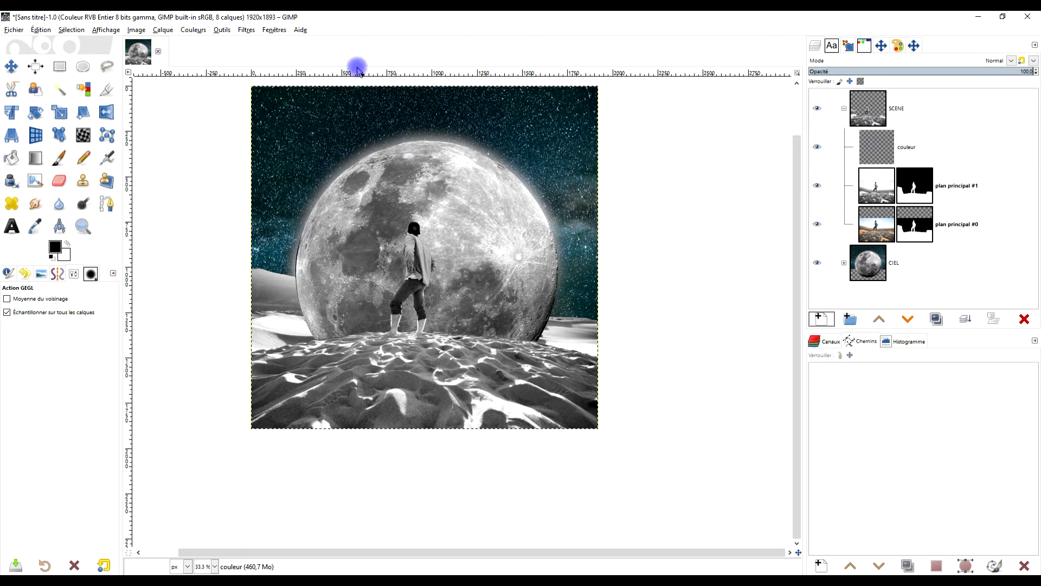
Step: Set the foreground color to bright yellow and fill the couleur layer with it
left_click(55, 247)
left_click(246, 198)
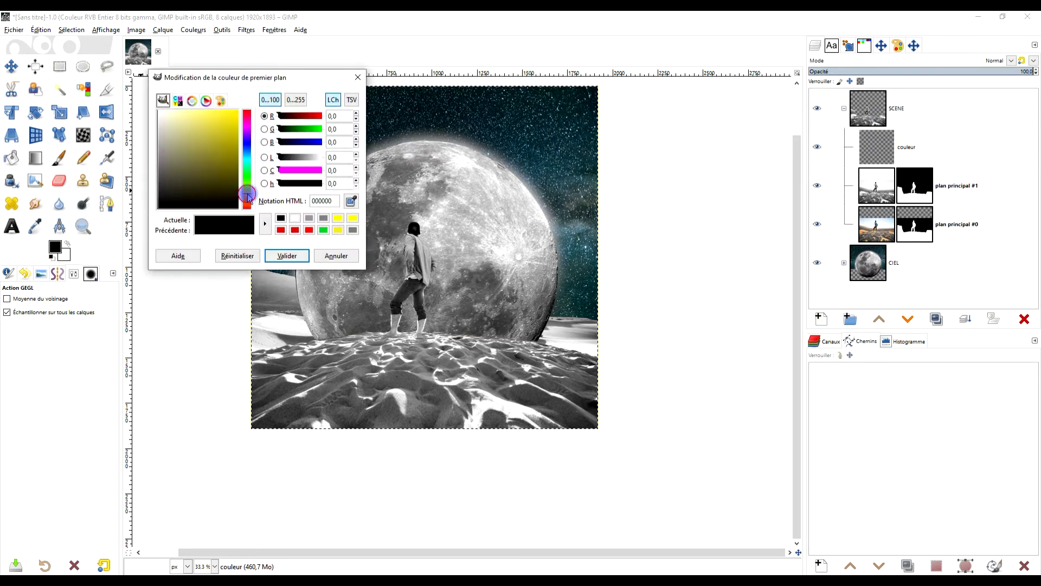
left_click(222, 153)
left_click_drag(222, 152, 266, 167)
left_click(339, 217)
left_click(286, 256)
left_click_drag(57, 248, 582, 151)
Step: Set the couleur layer's blend mode to Lumière douce and fill it with dark teal sampled from the starry sky
left_click(972, 61)
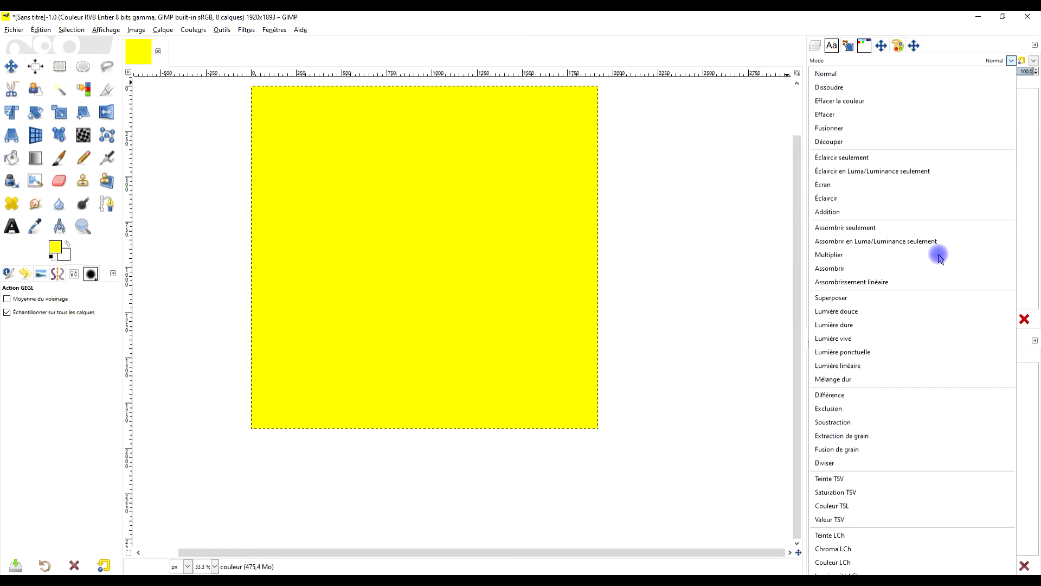
left_click(880, 312)
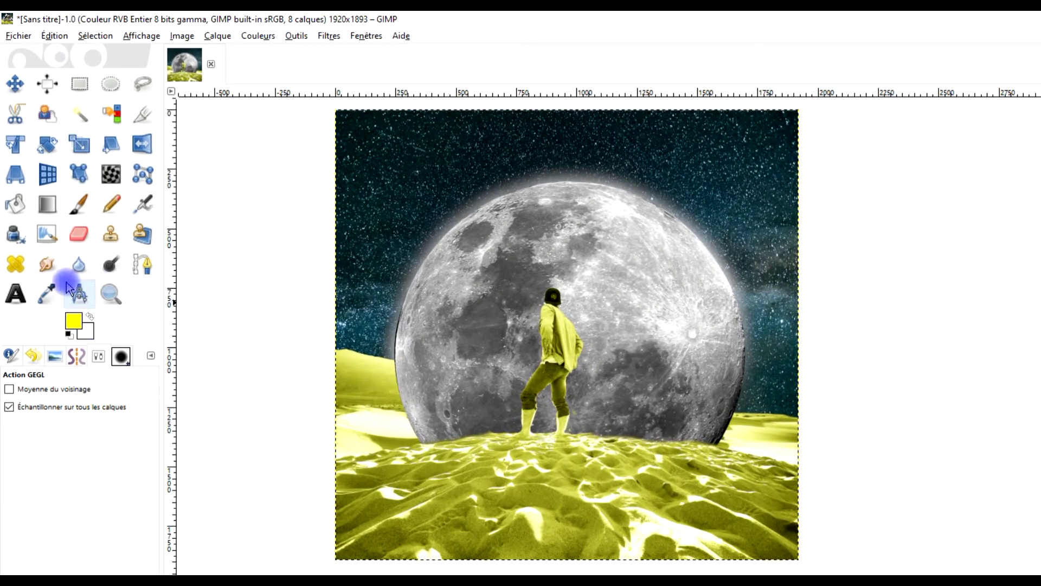
left_click(47, 294)
left_click(429, 192)
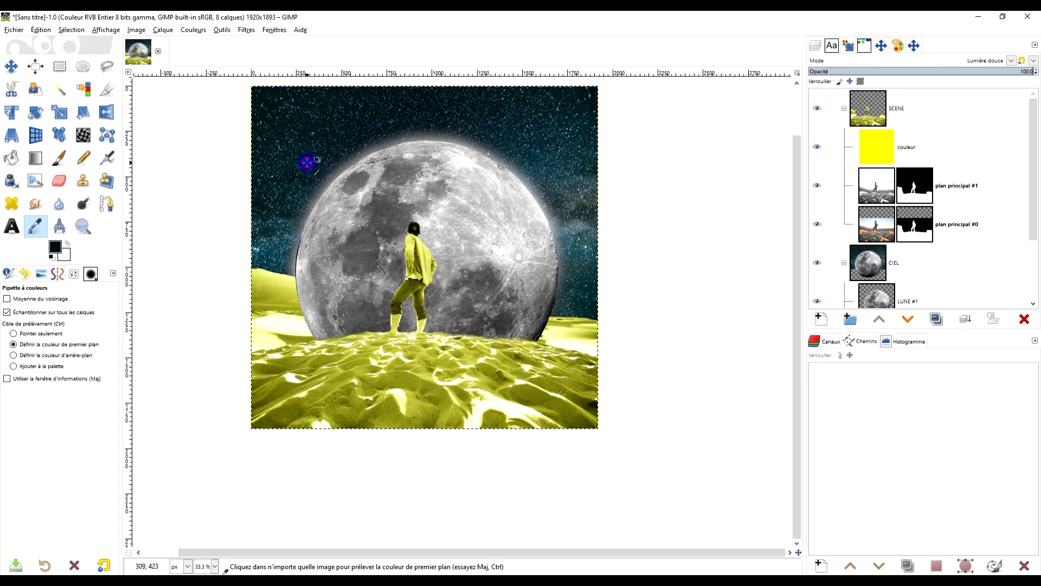
left_click(298, 193)
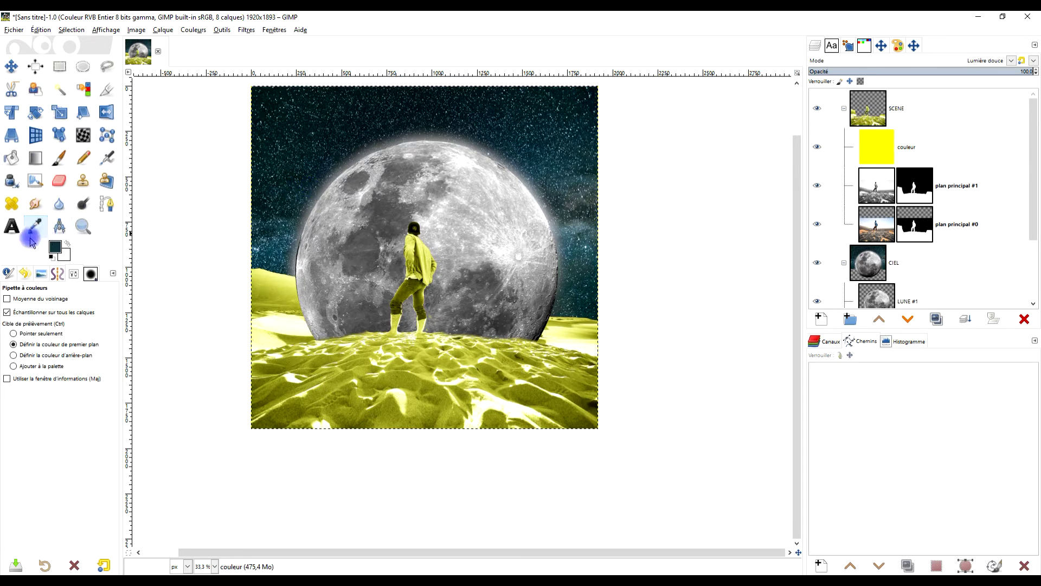
left_click_drag(55, 248, 539, 112)
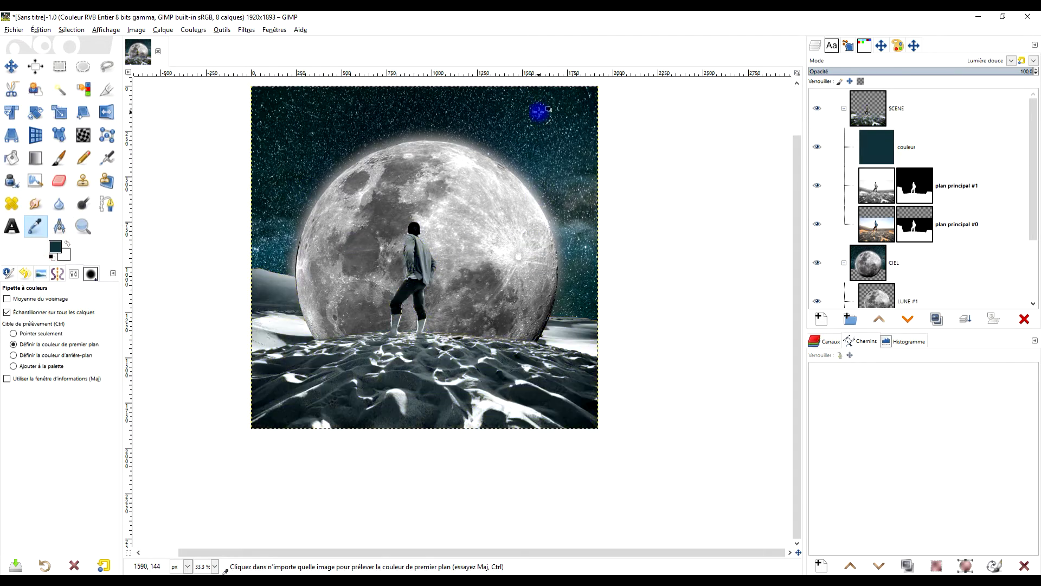
Step: Add a transparent 1920 × 1893 px layer named couleur #1 above LUNE #1 in the CIEL group
left_click(844, 107)
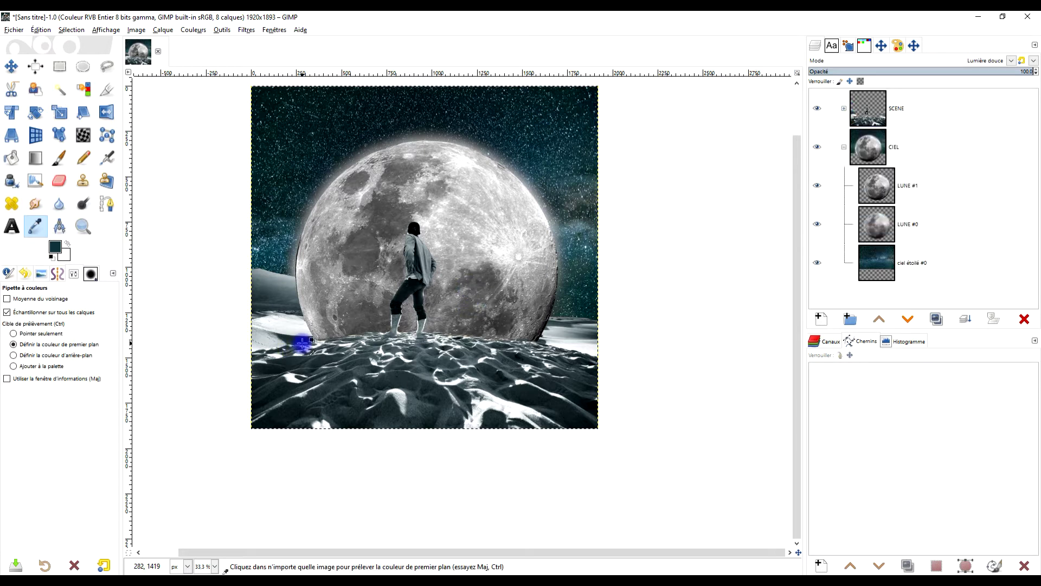
left_click(844, 147)
left_click(845, 147)
left_click(881, 186)
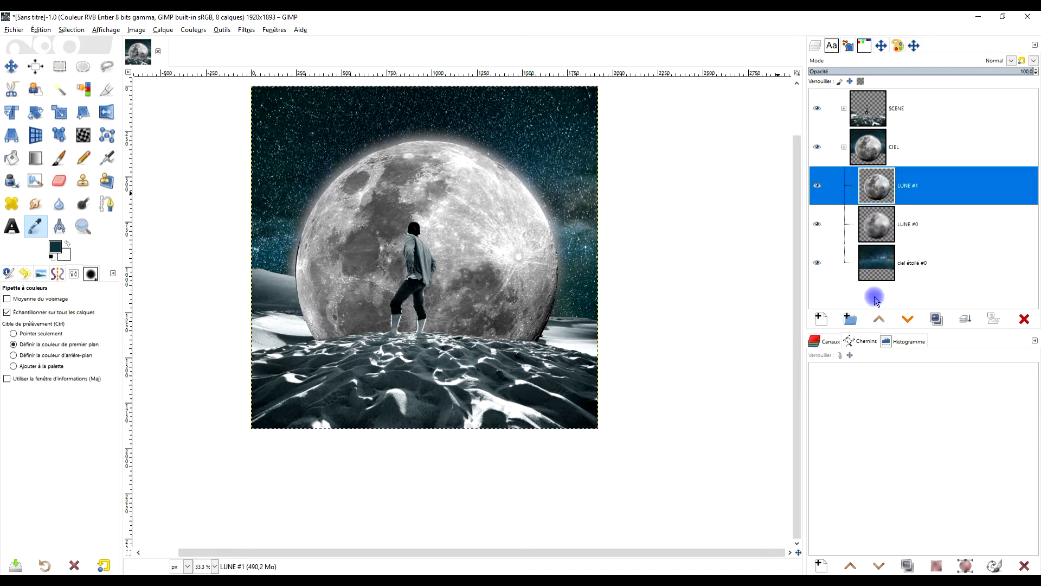
left_click(821, 318)
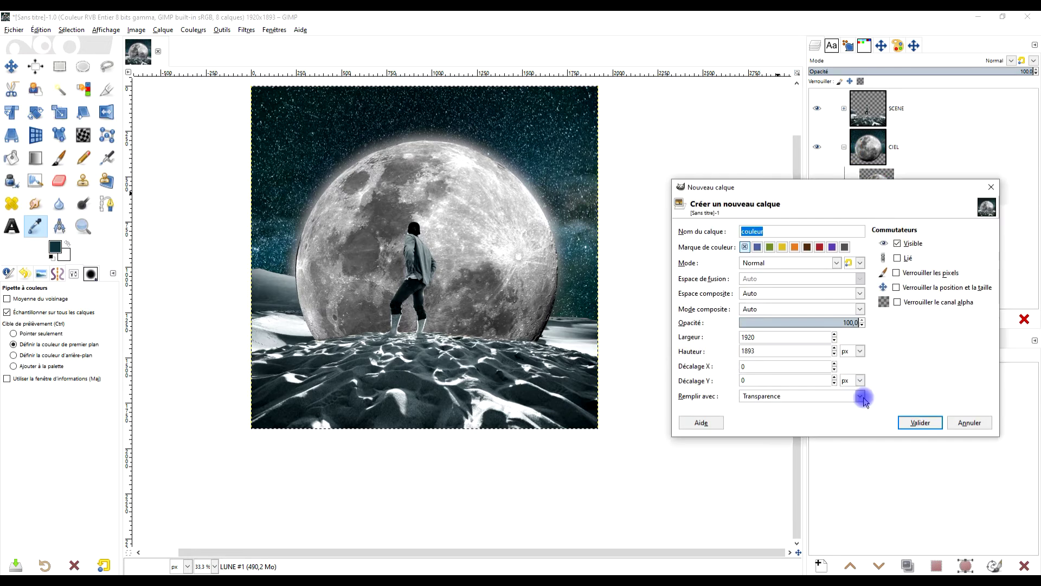
left_click(919, 422)
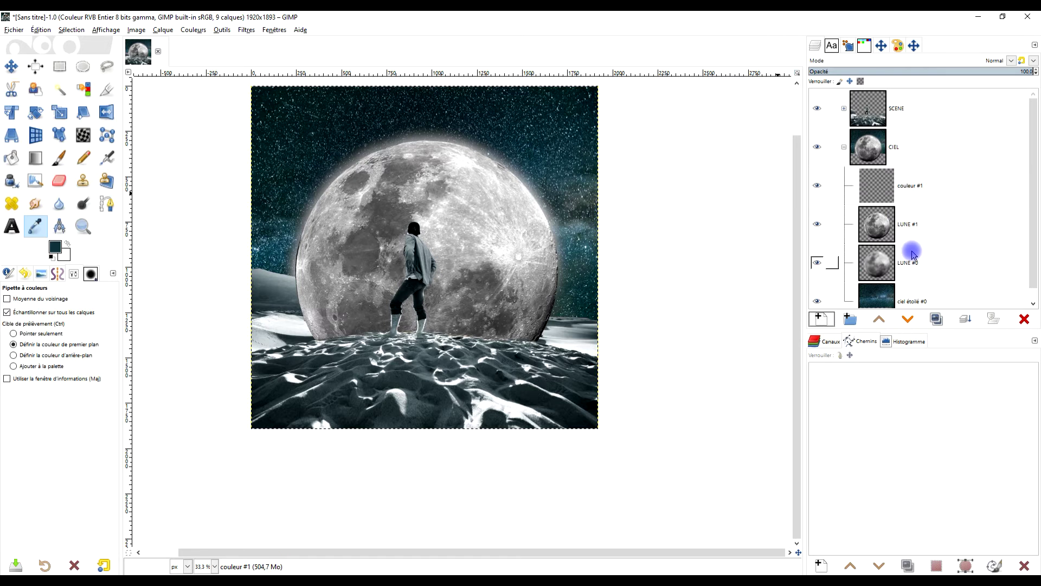
Step: Fill the couleur #1 layer with bright yellow and set its blend mode to Lumière douce
left_click(54, 246)
left_click(246, 191)
left_click_drag(218, 160, 224, 123)
left_click_drag(54, 247, 529, 282)
left_click(335, 255)
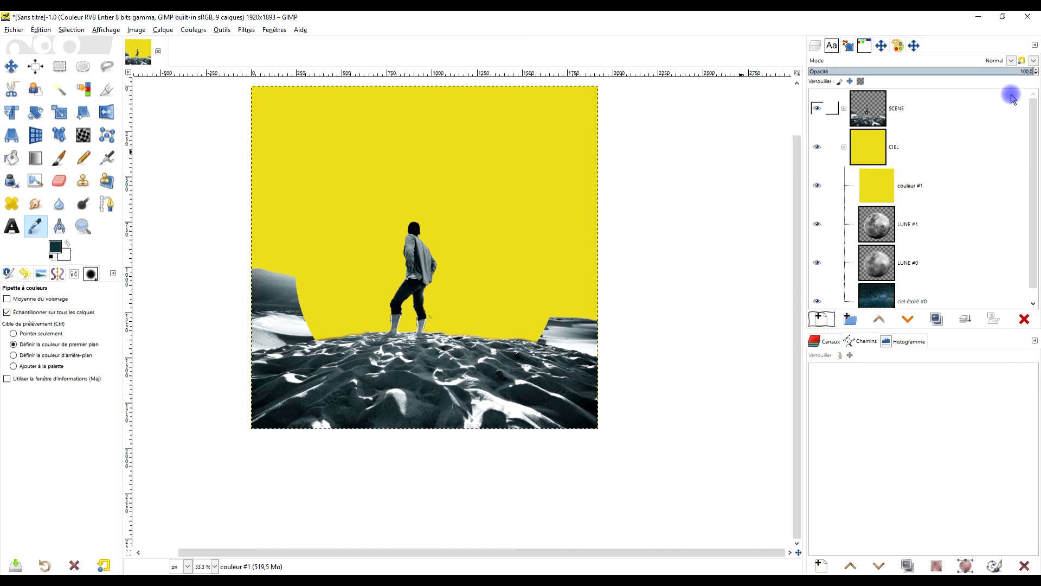
left_click(1011, 60)
left_click(885, 312)
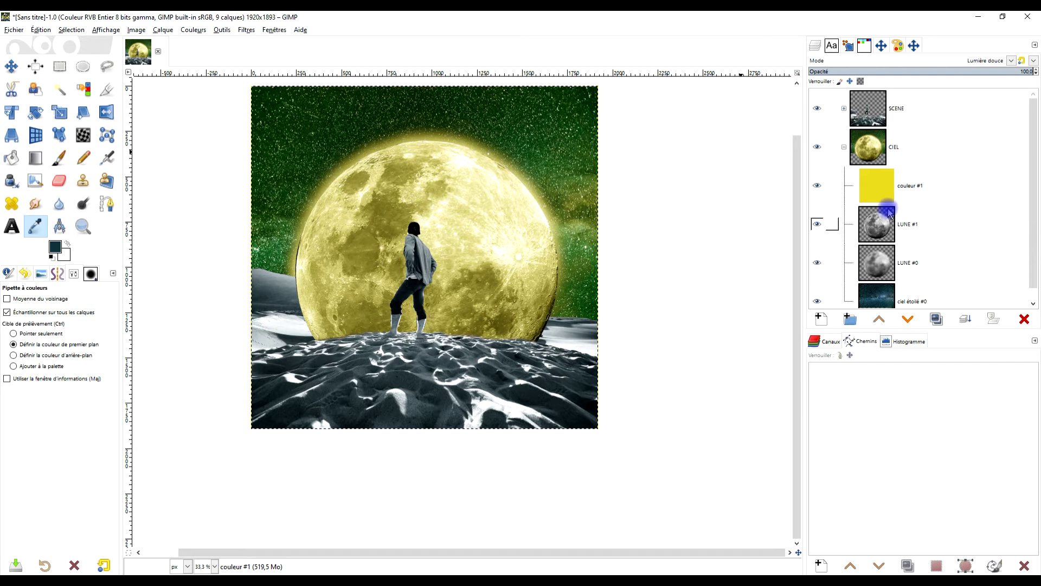
Step: Copy the yellow fill from couleur #1 and paste it anchored onto the SCENE group's couleur layer
left_click(844, 107)
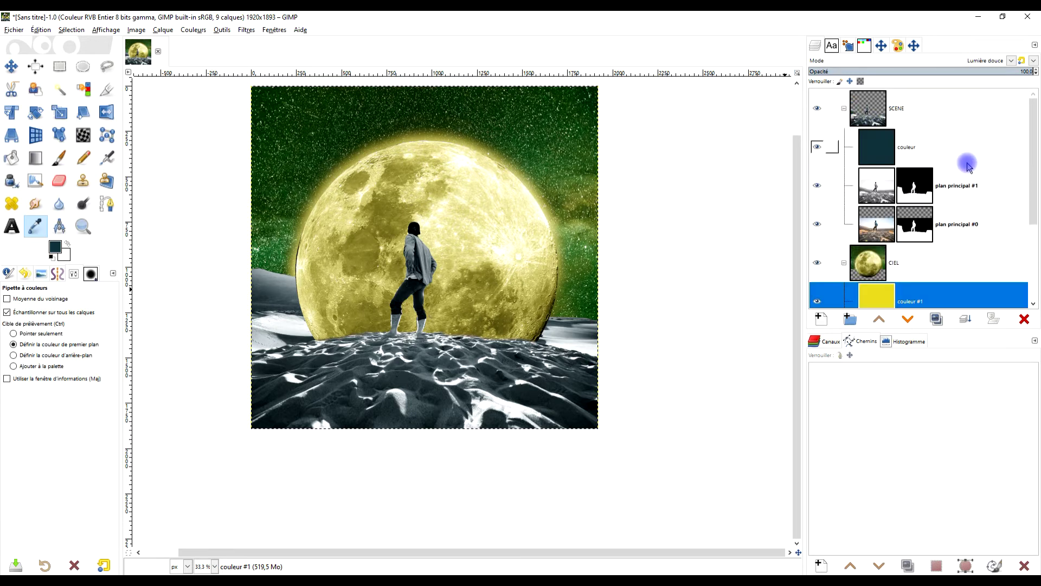
scroll(969, 166, "down", 3)
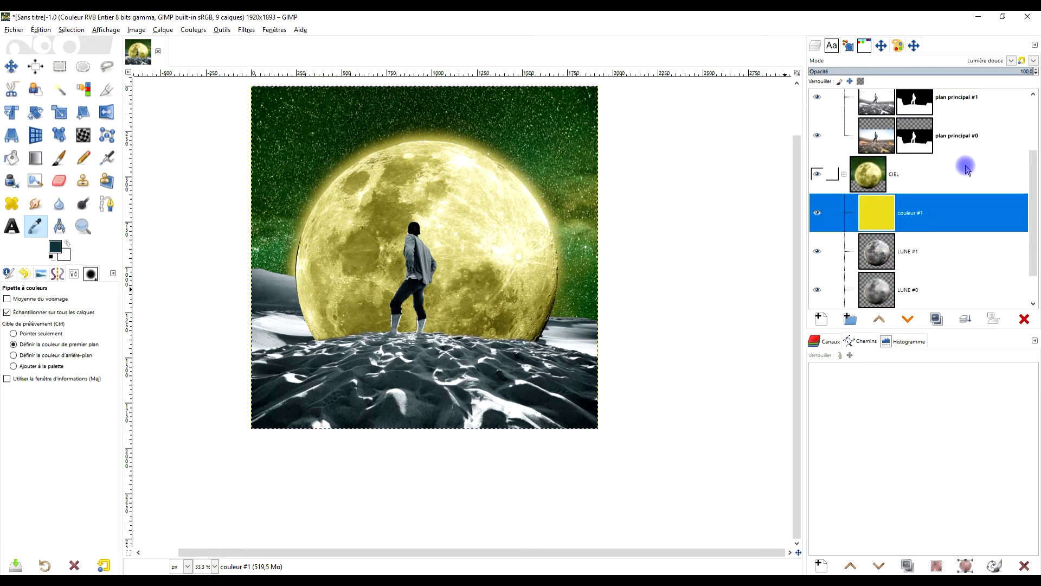
scroll(966, 168, "up", 2)
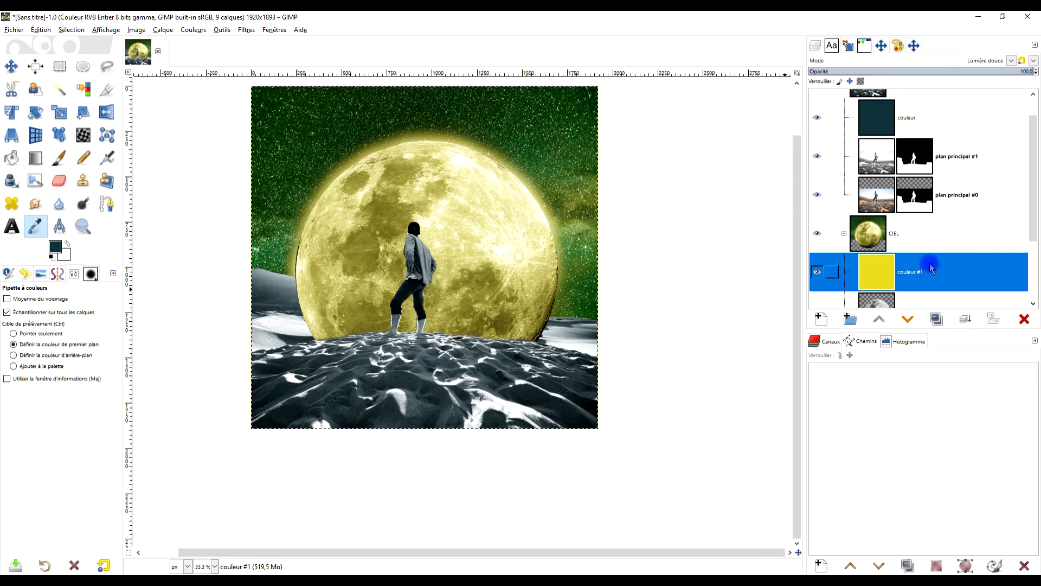
key("ctrl+c")
left_click(915, 119)
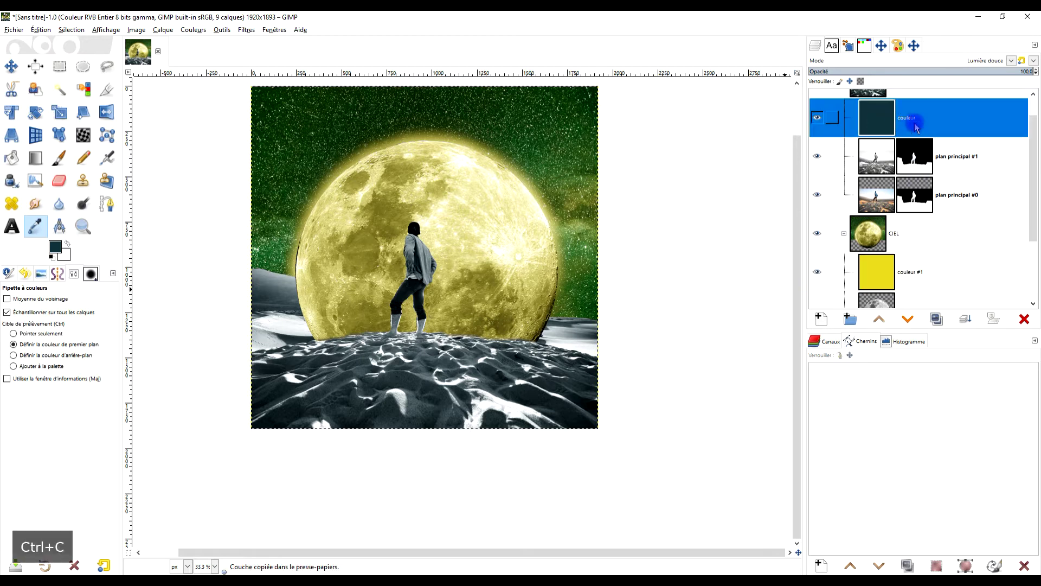
key("ctrl+v")
left_click(966, 321)
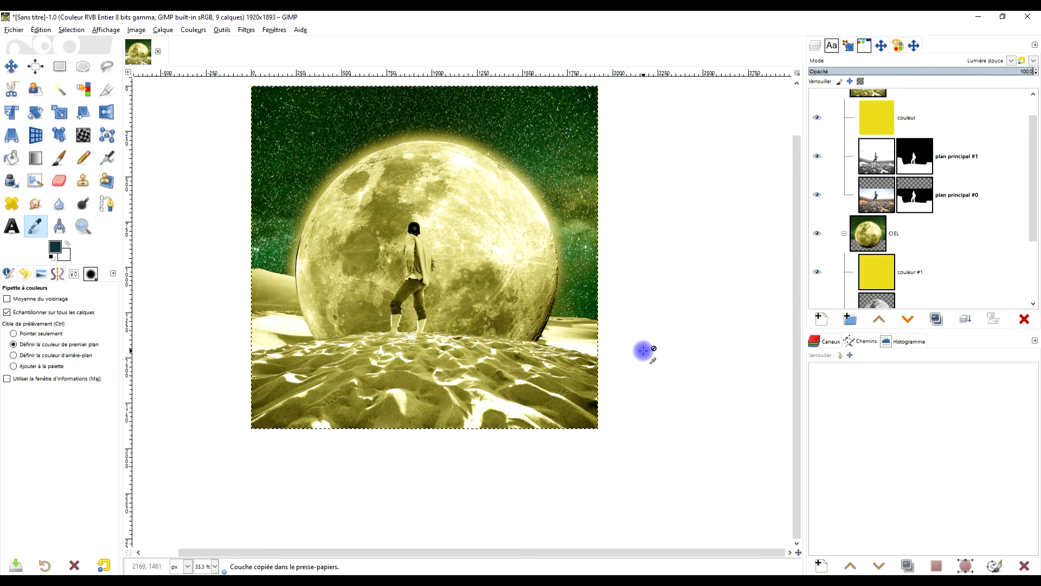
left_click(868, 118)
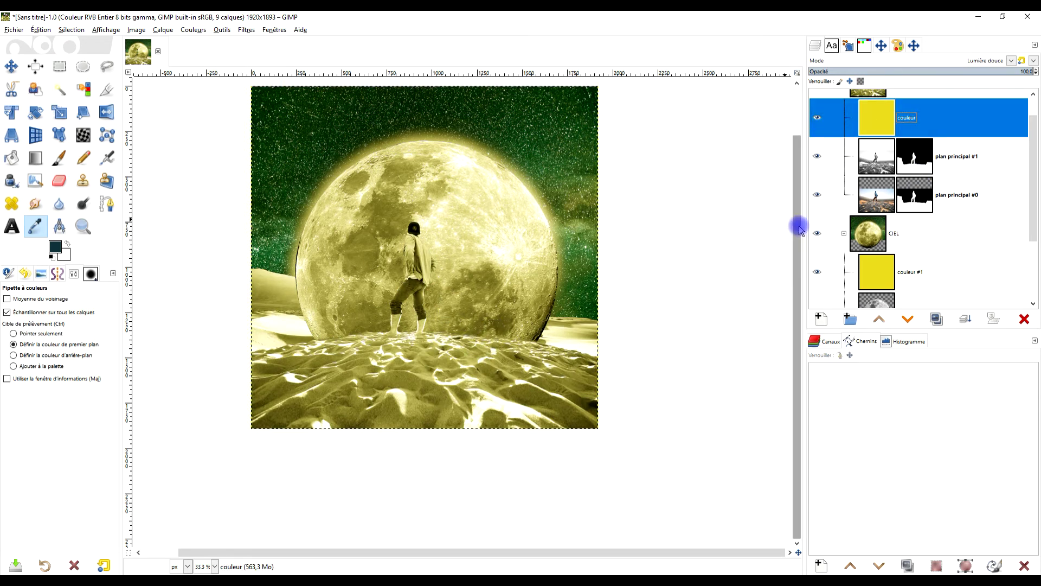
Step: Darken the plan principal #1 layer with Curves, using a Valeur point at input 195, output 79
left_click(885, 163)
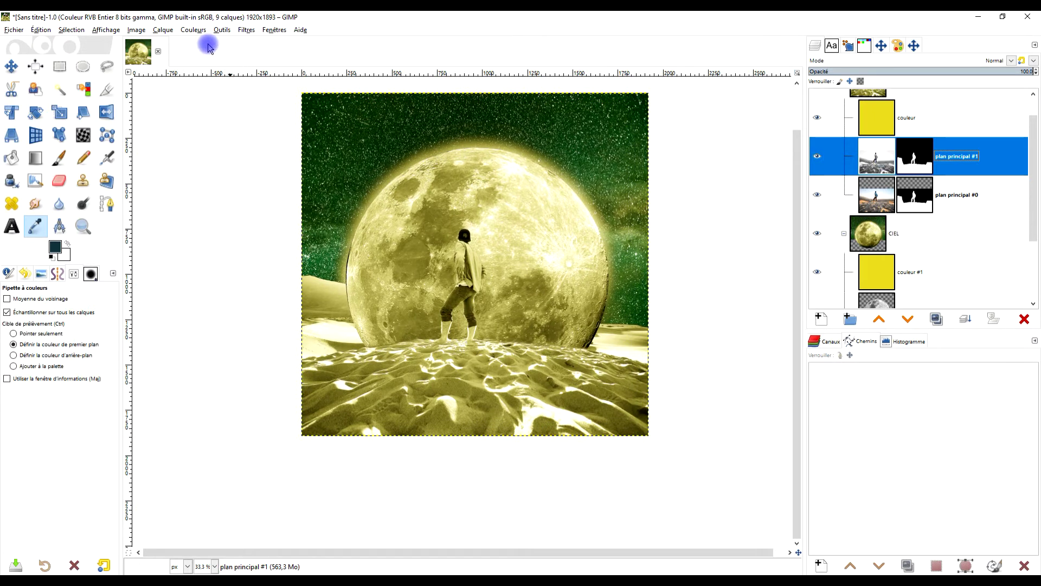
left_click(193, 30)
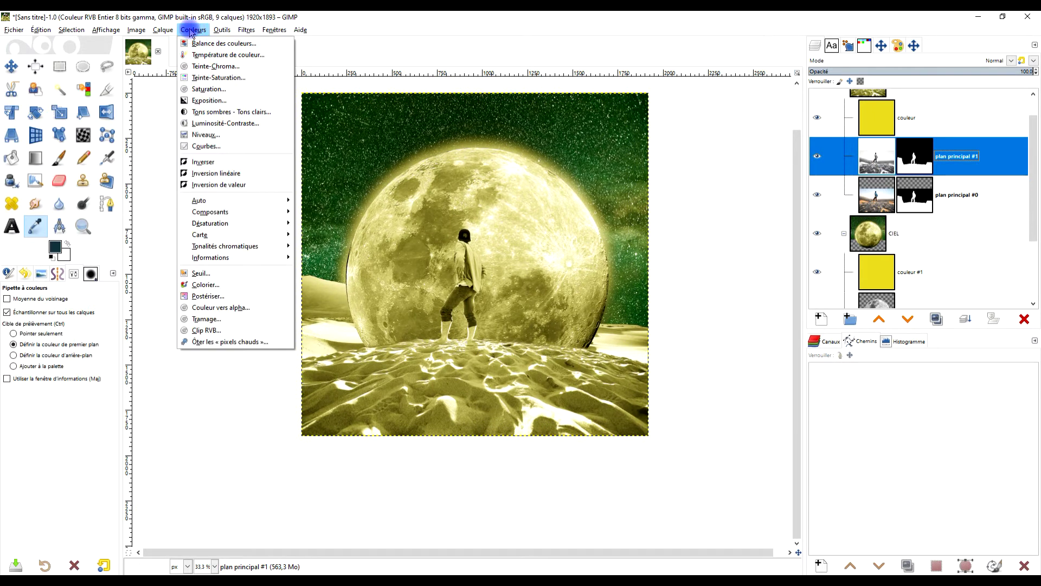
left_click(217, 150)
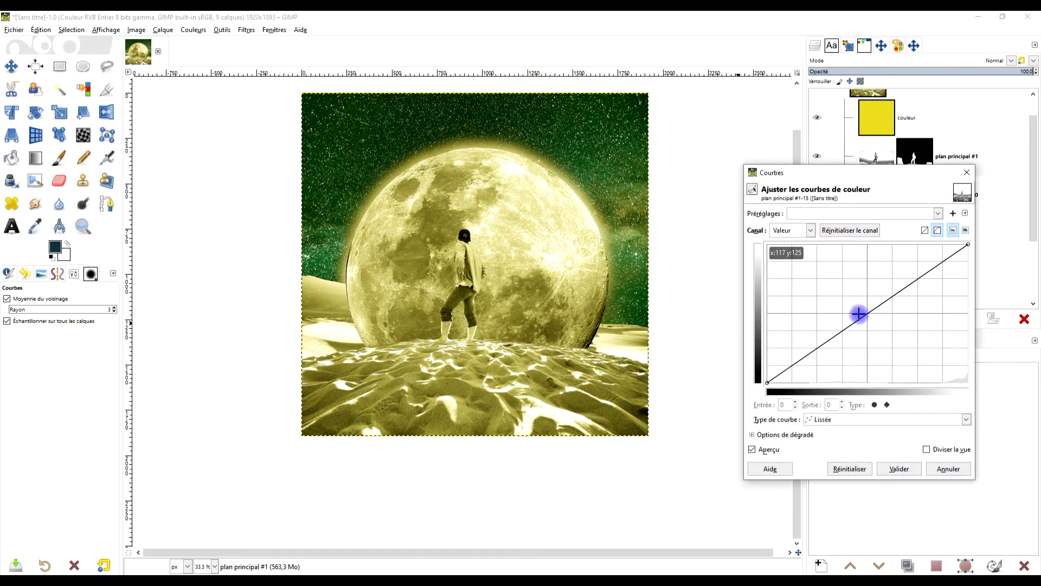
left_click_drag(866, 315, 882, 350)
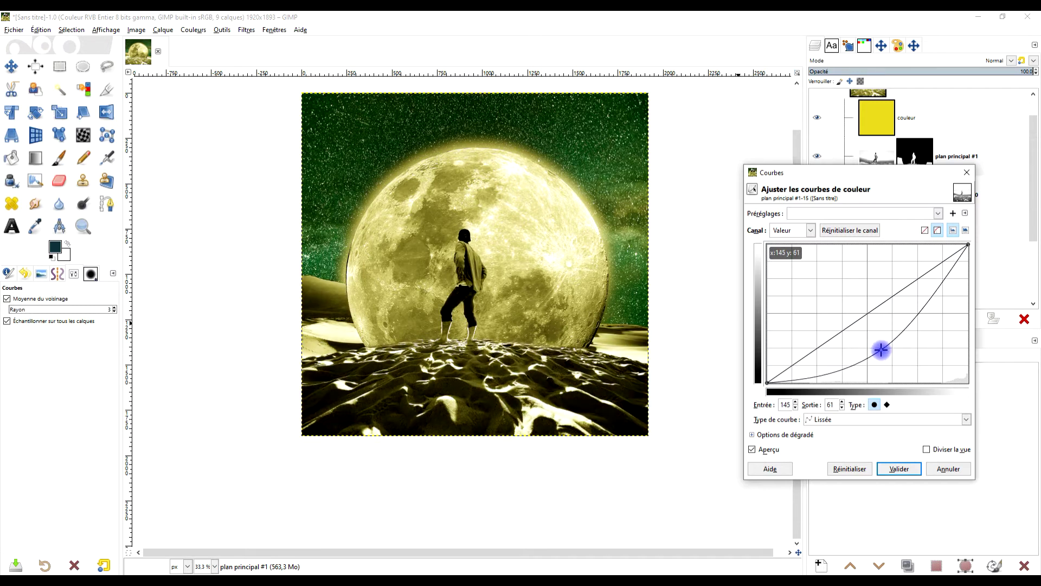
left_click_drag(882, 350, 924, 346)
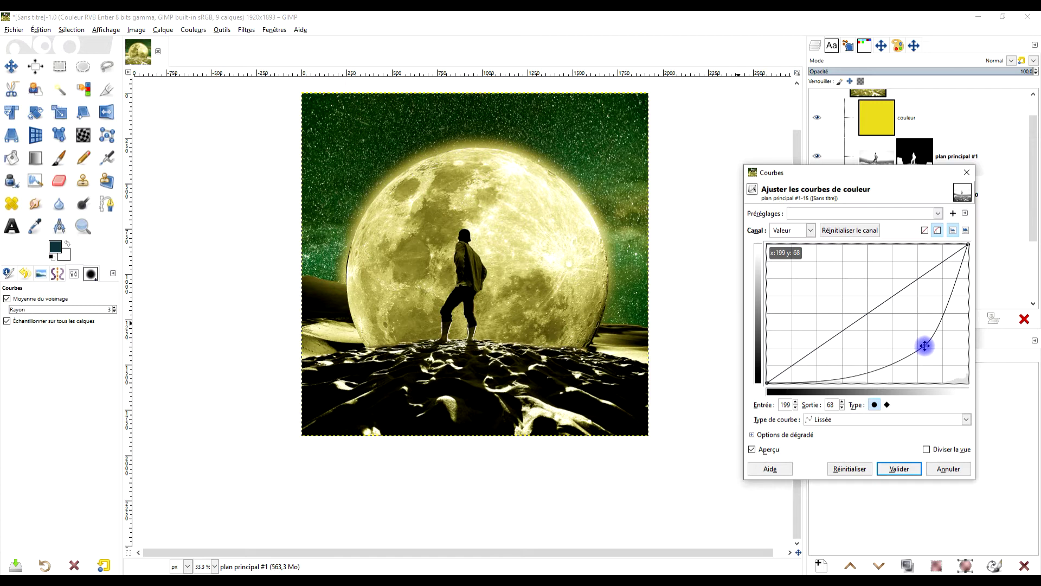
mouse_move(924, 345)
left_mouse_down()
mouse_move(925, 354)
mouse_move(921, 340)
left_mouse_up()
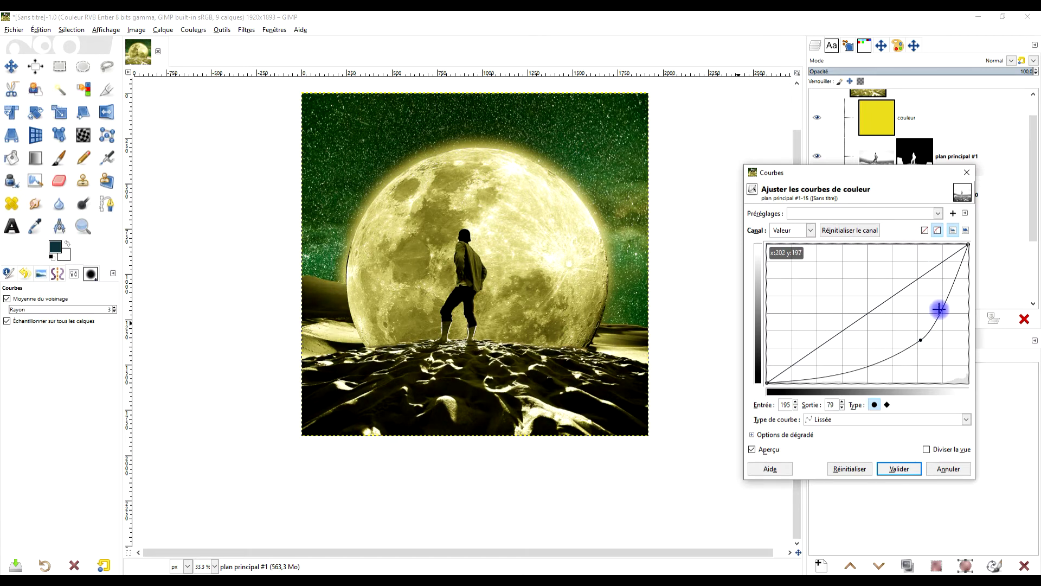
left_click(899, 468)
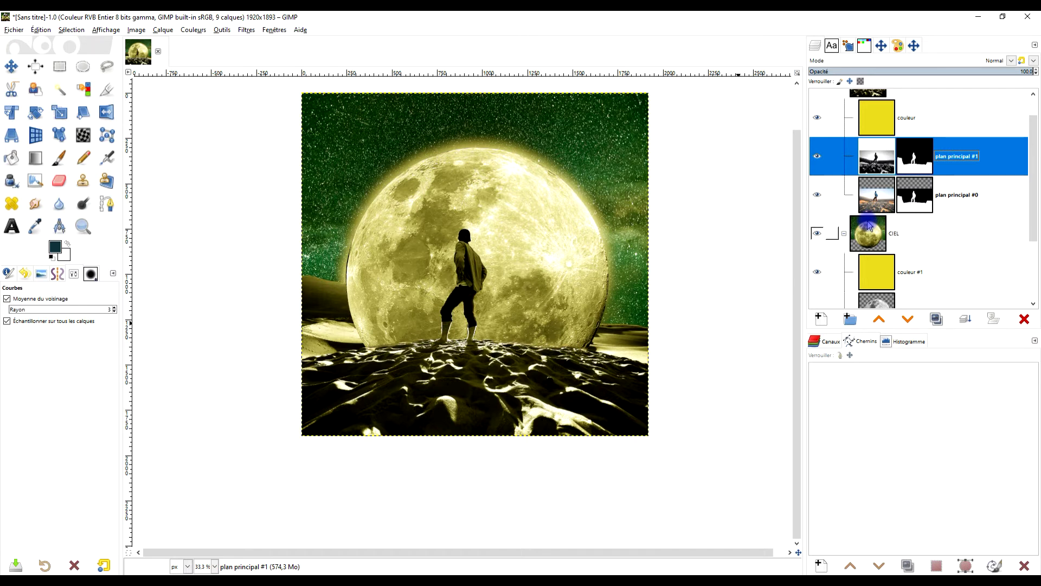
Step: Enlarge the layer list area to show more of the SCENE and CIEL layers at once
scroll(944, 171, "up", 1)
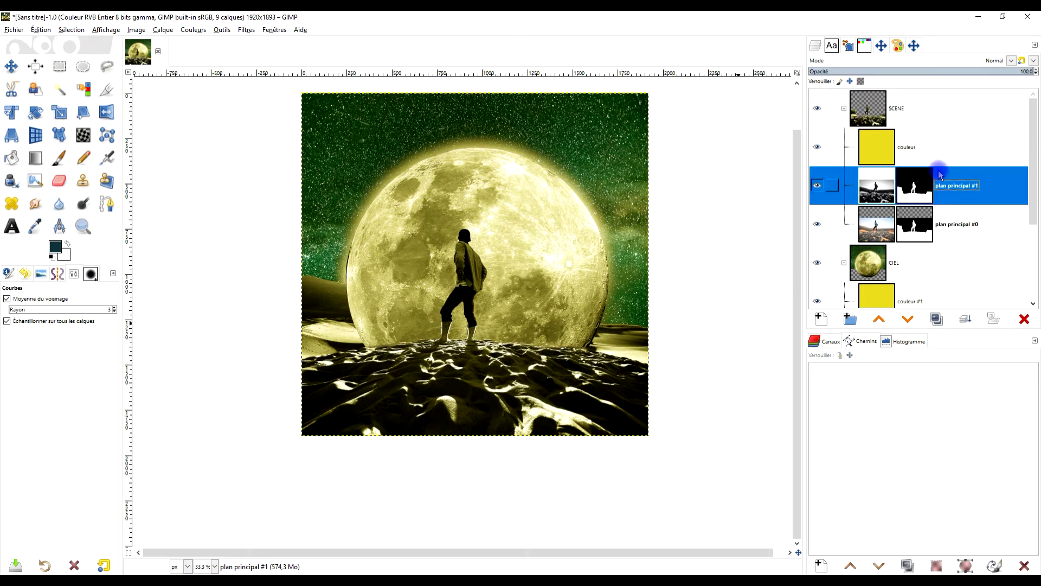
scroll(943, 147, "down", 3)
scroll(940, 162, "up", 3)
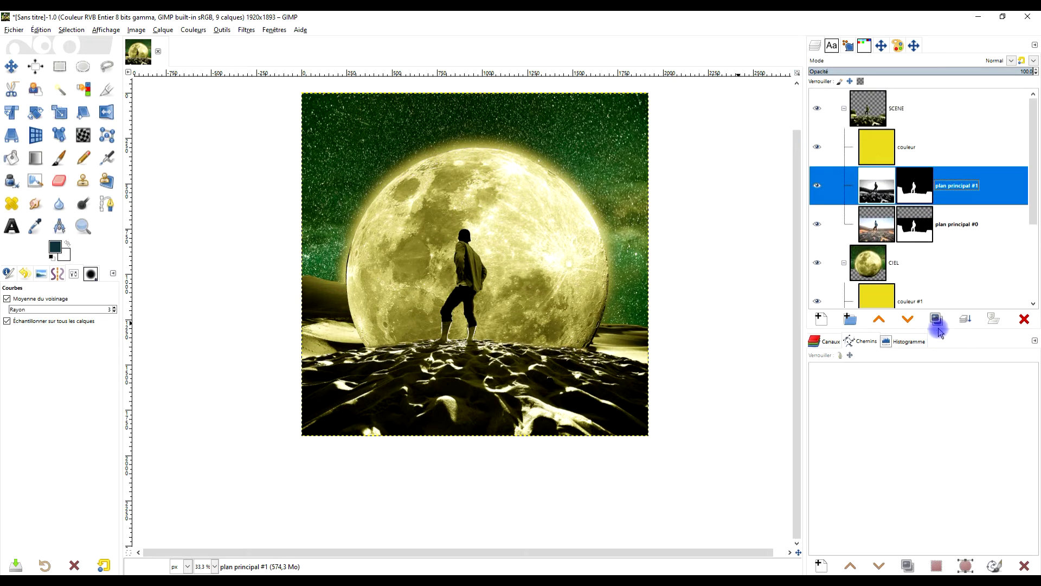
left_click_drag(938, 327, 945, 425)
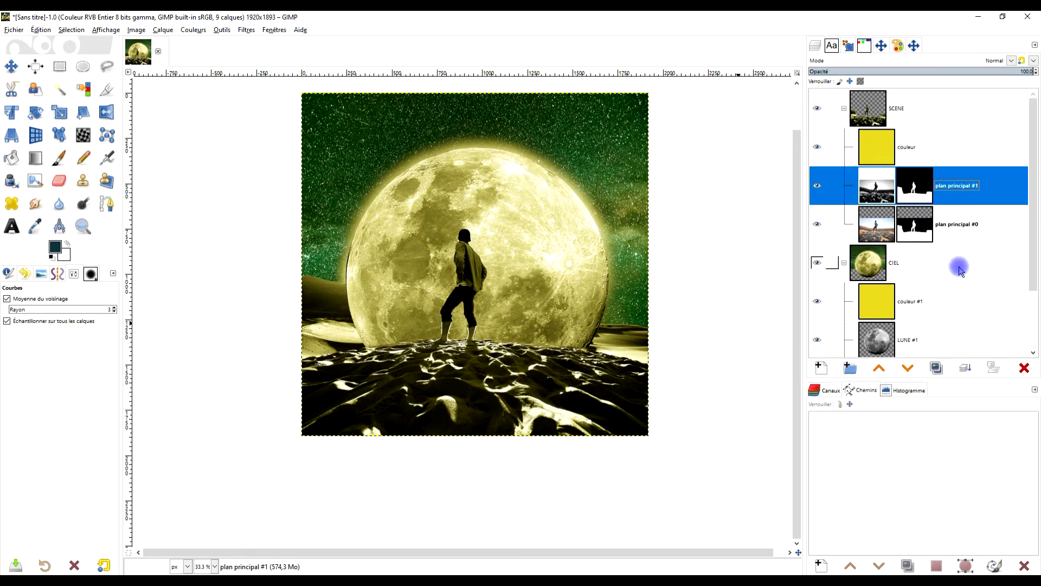
scroll(959, 270, "down", 2)
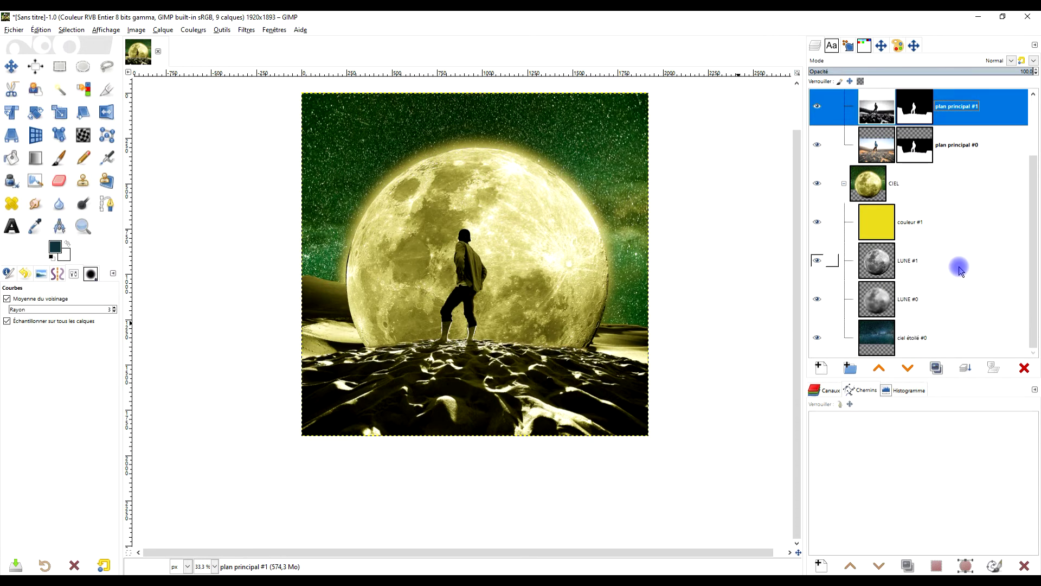
Step: Duplicate the LUNE #1 layer in the CIEL group and select the copy
left_click(895, 262)
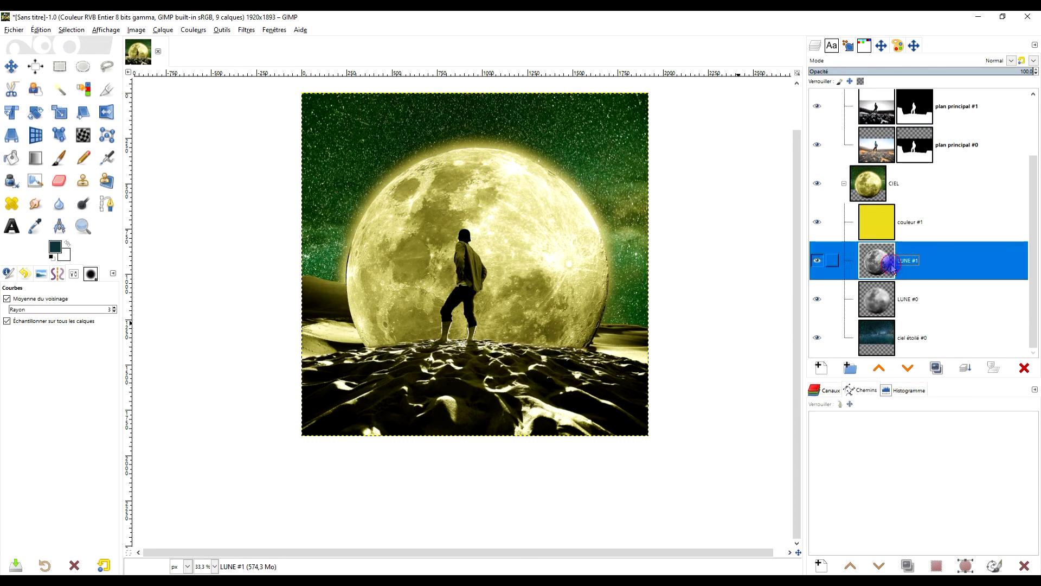
left_click(943, 372)
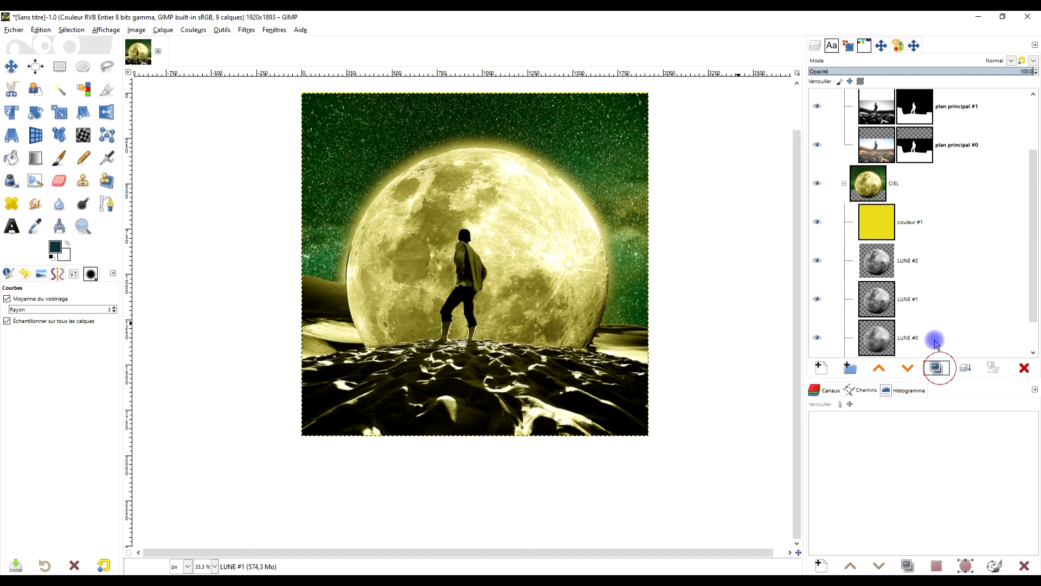
left_click(880, 270)
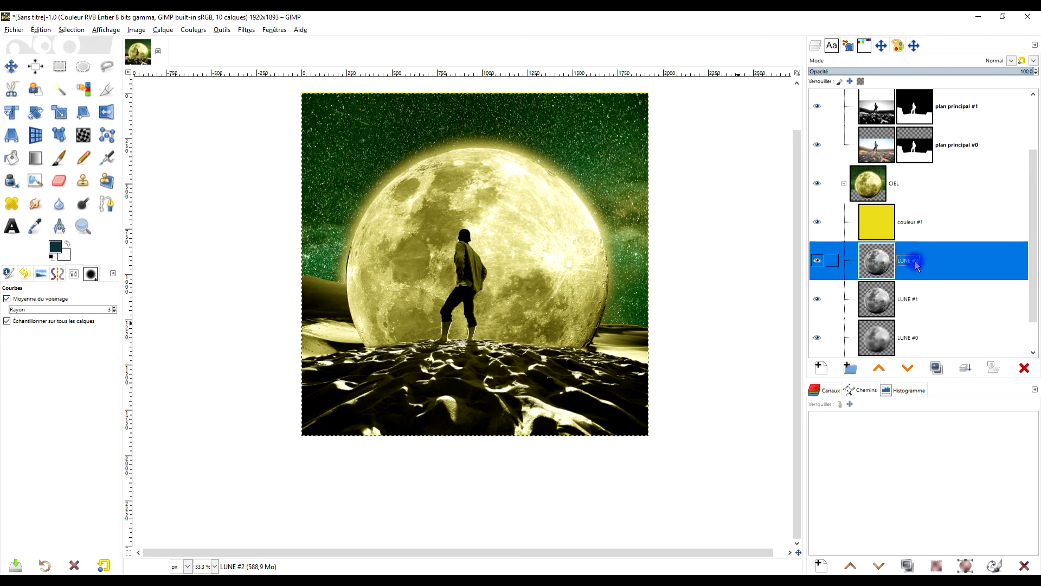
Step: Rename the blurred moon layer LUNE #0 as LUNE halo #0
scroll(933, 296, "down", 1)
left_click(904, 302)
left_click(915, 298)
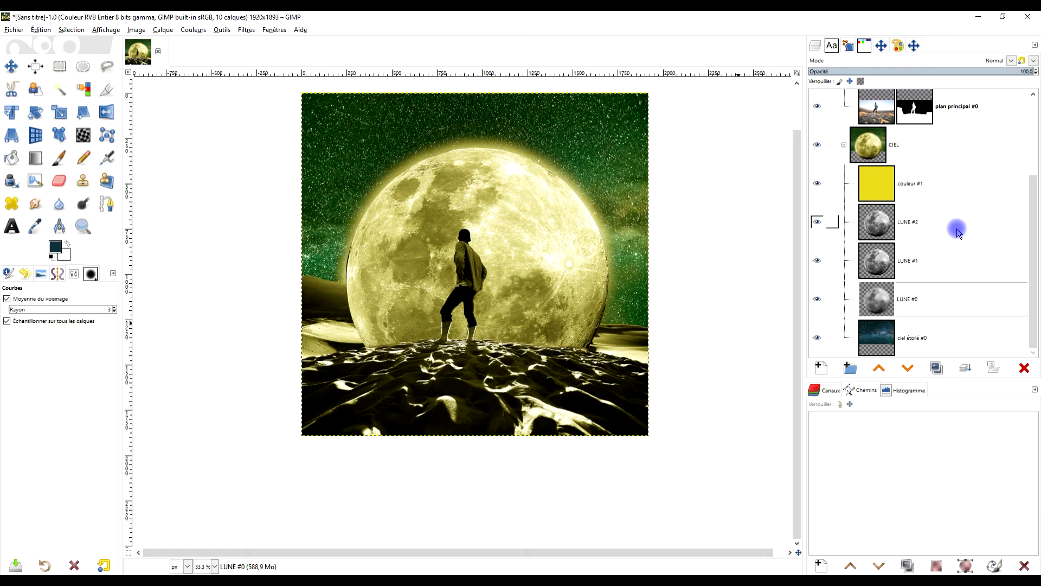
key("o")
key("BackSpace")
key("BackSpace")
key("BackSpace")
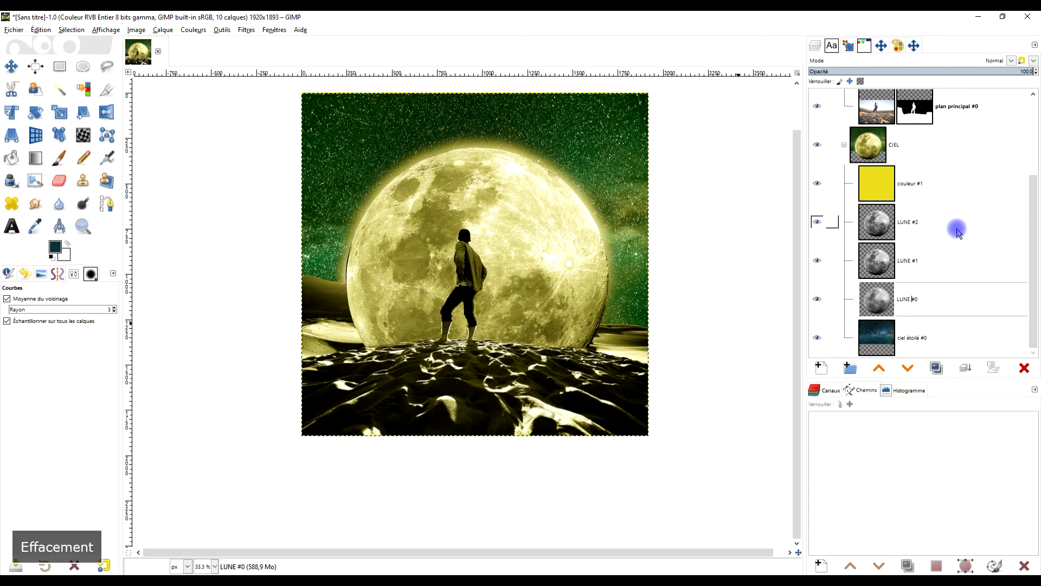
type("ha")
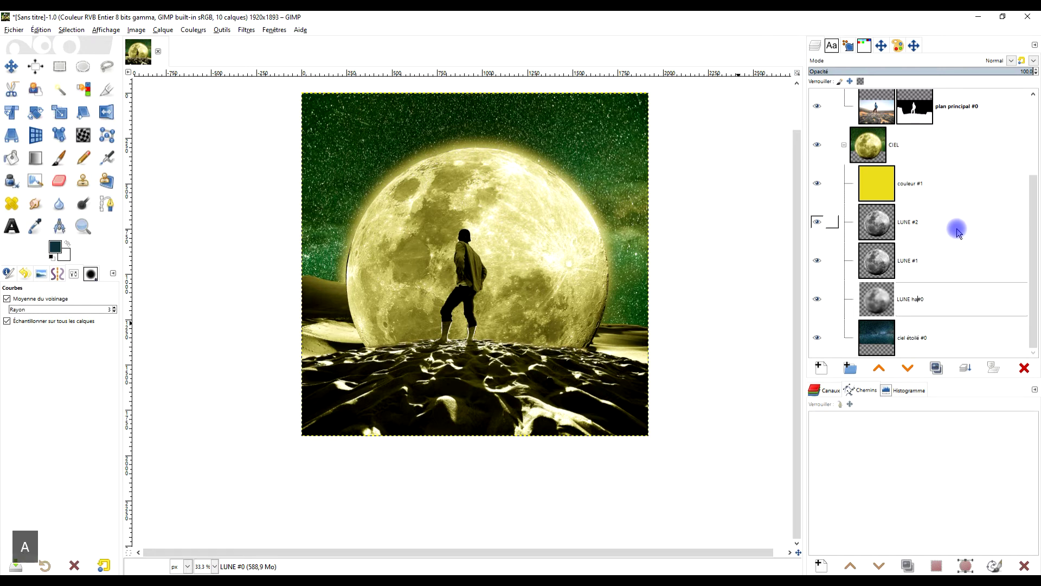
type("lo")
key("Return")
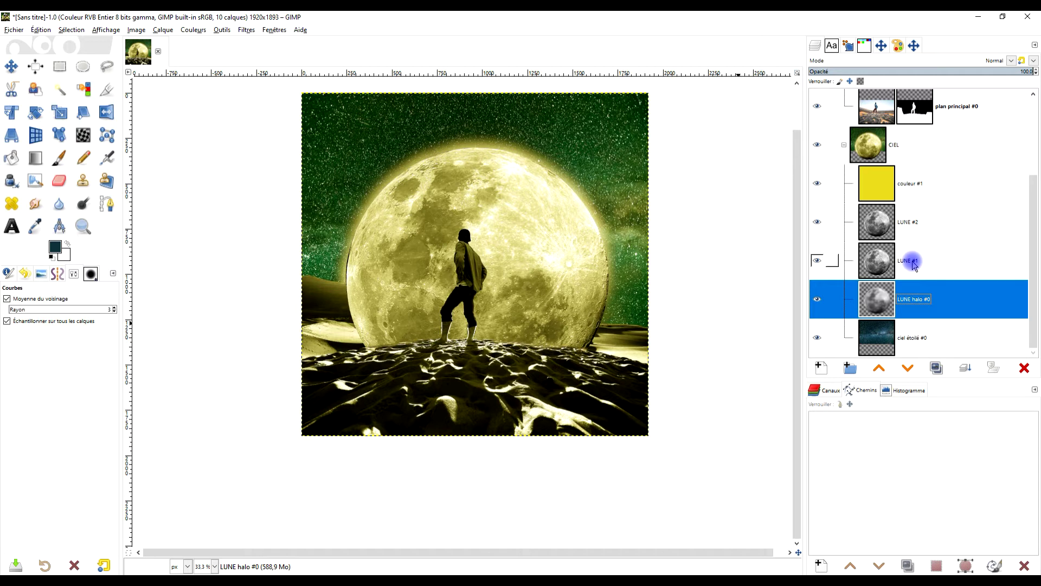
Step: Delete the duplicate moon layer LUNE #2
left_click(911, 223)
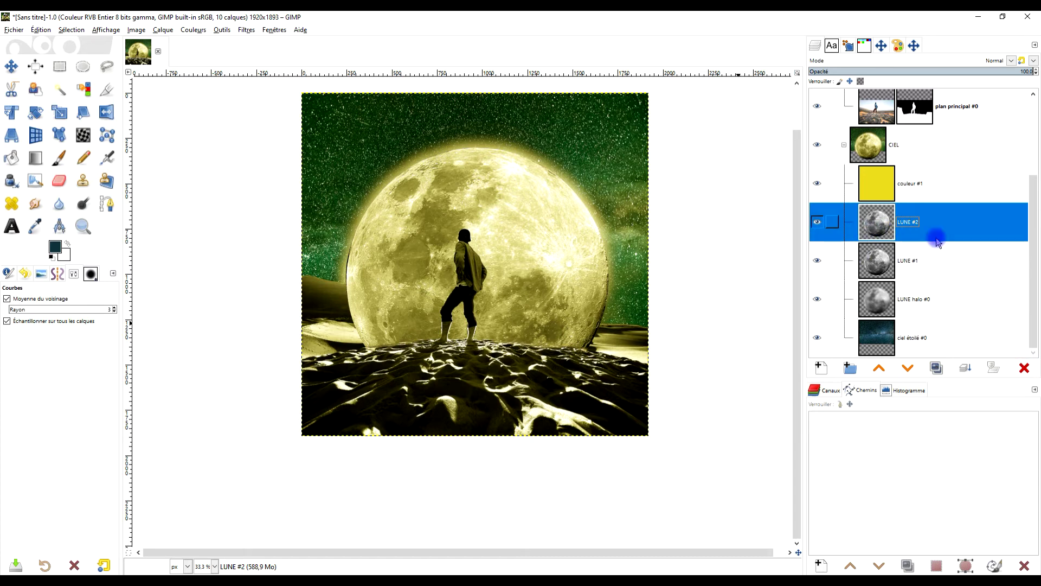
left_click(1024, 369)
Step: Turn the alpha of the LUNE #1 layer into a selection around the moon and bring up the selection-modifying commands
left_click(884, 262)
right_click(882, 265)
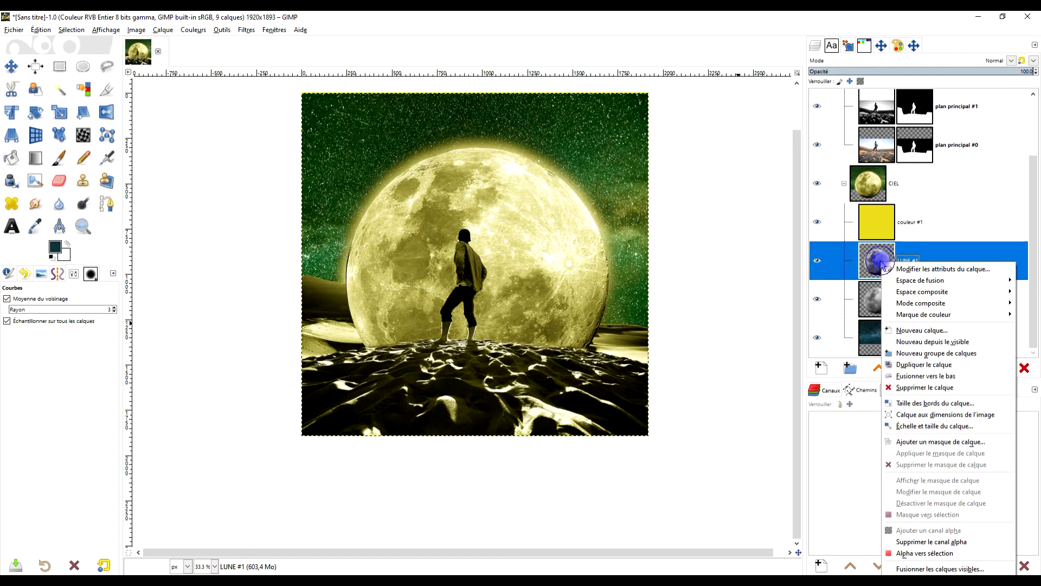
left_click(943, 552)
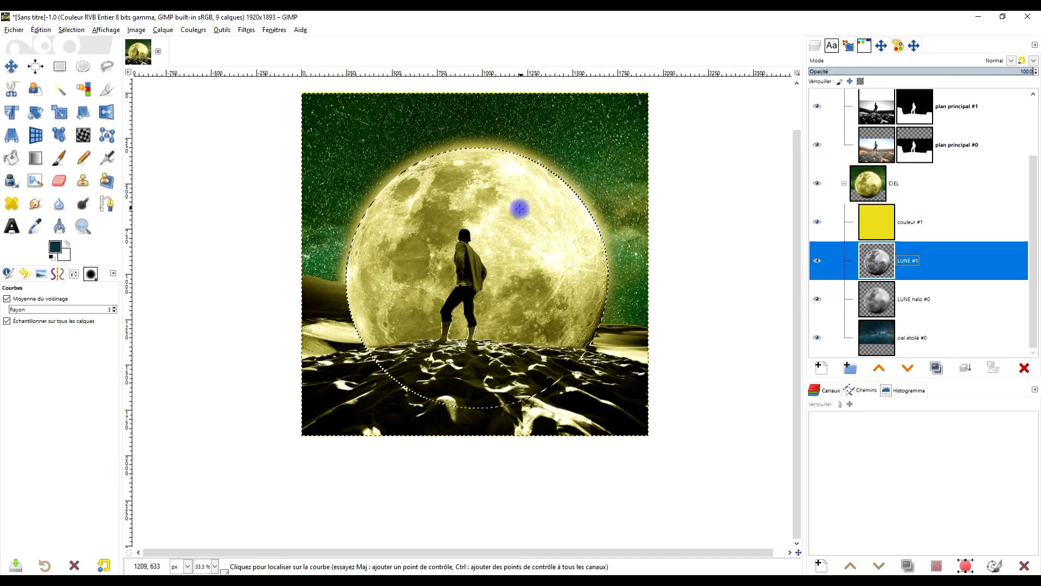
scroll(513, 213, "up", 2)
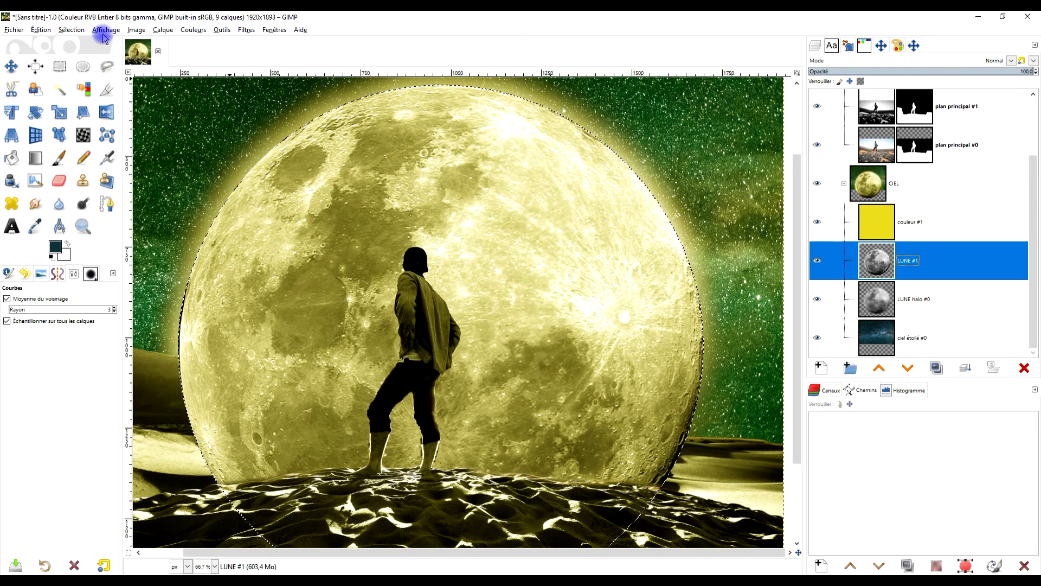
left_click(134, 32)
mouse_move(73, 30)
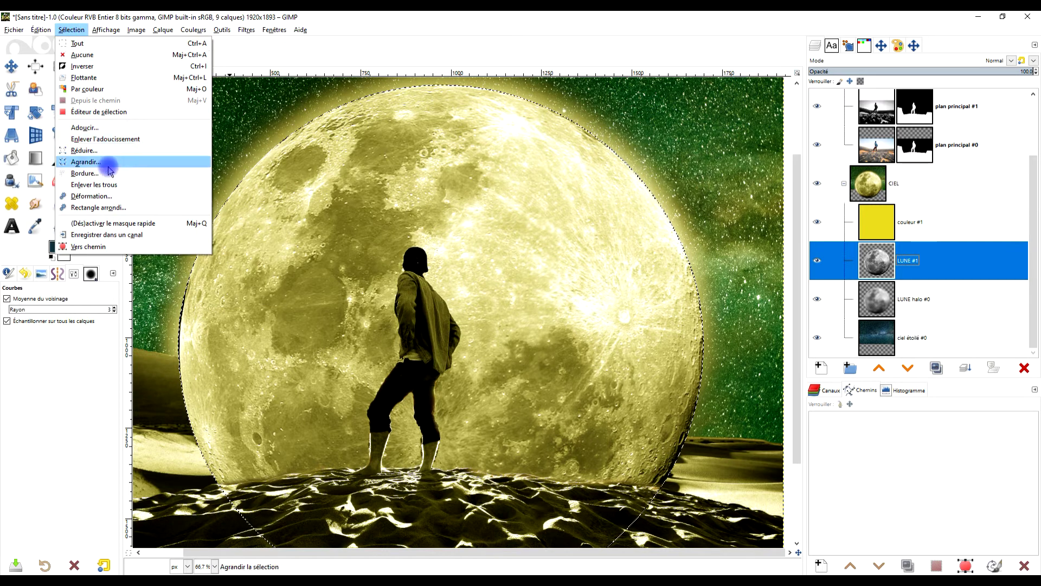
Step: Shrink the selection around the moon on the LUNE #1 layer and invert it
left_click(81, 150)
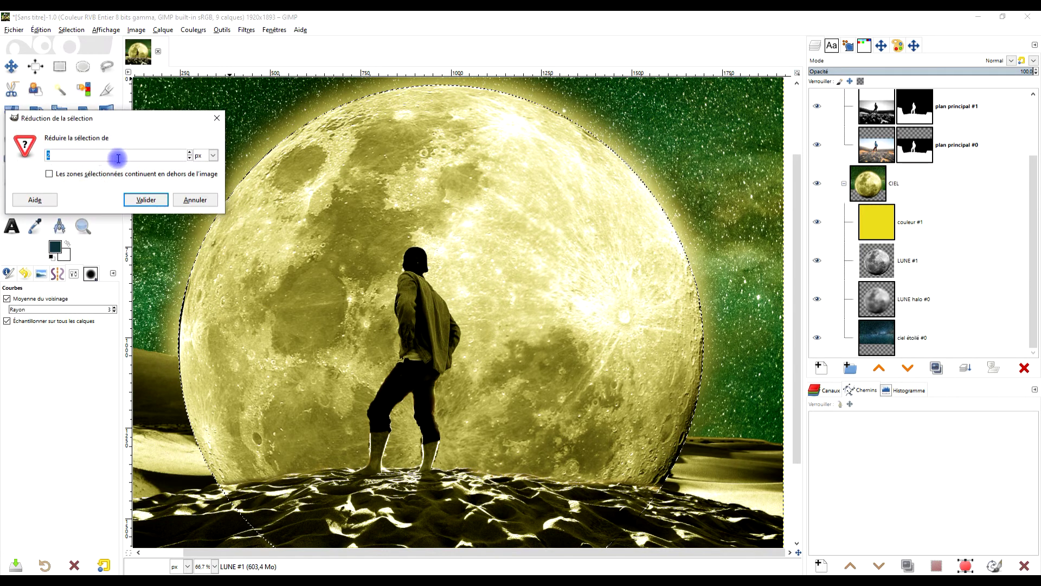
left_click(146, 199)
scroll(244, 191, "up", 5)
left_click(71, 30)
left_click(96, 67)
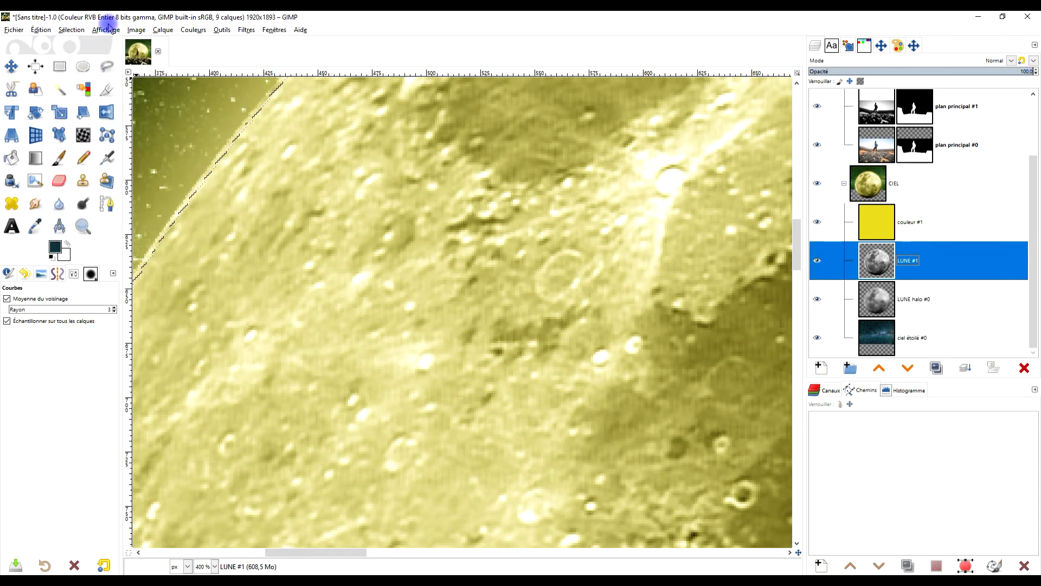
Step: Soften the moon's edge on LUNE #1 with a Gaussian blur of 1,50 in X and Y, and clear the selection
left_click(247, 30)
mouse_move(287, 93)
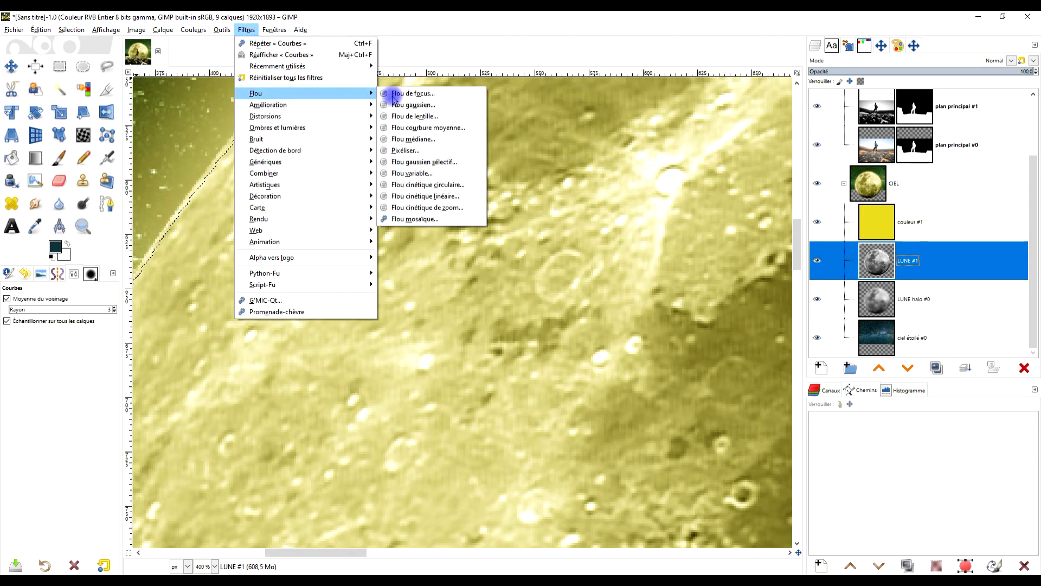
left_click(414, 105)
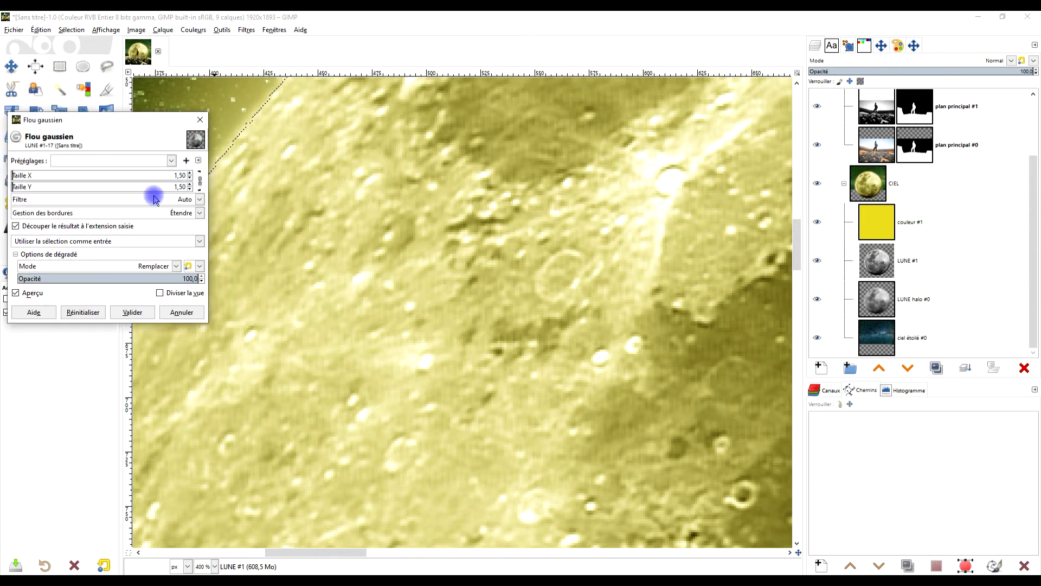
left_click(34, 293)
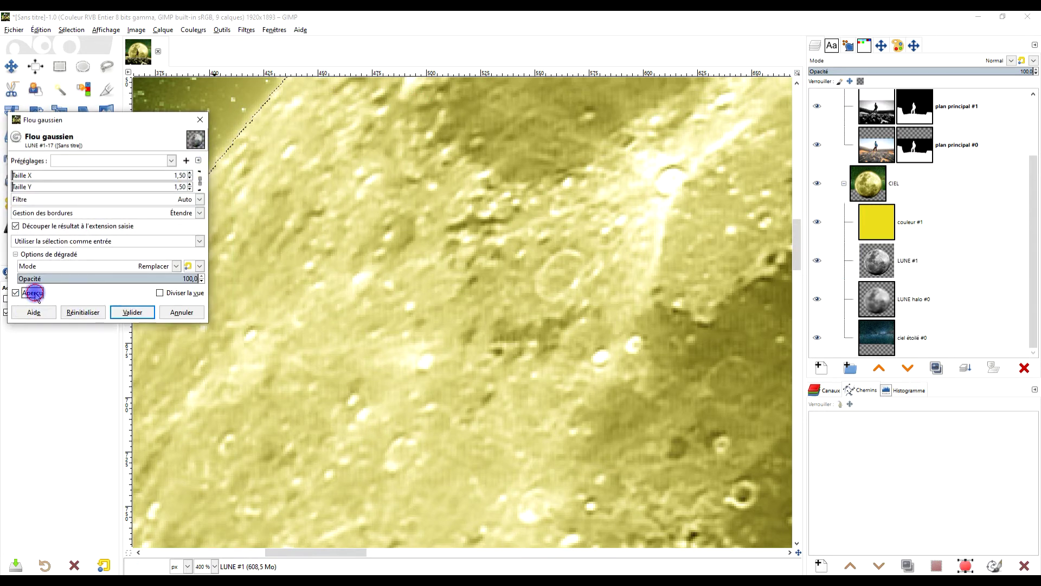
left_click(132, 312)
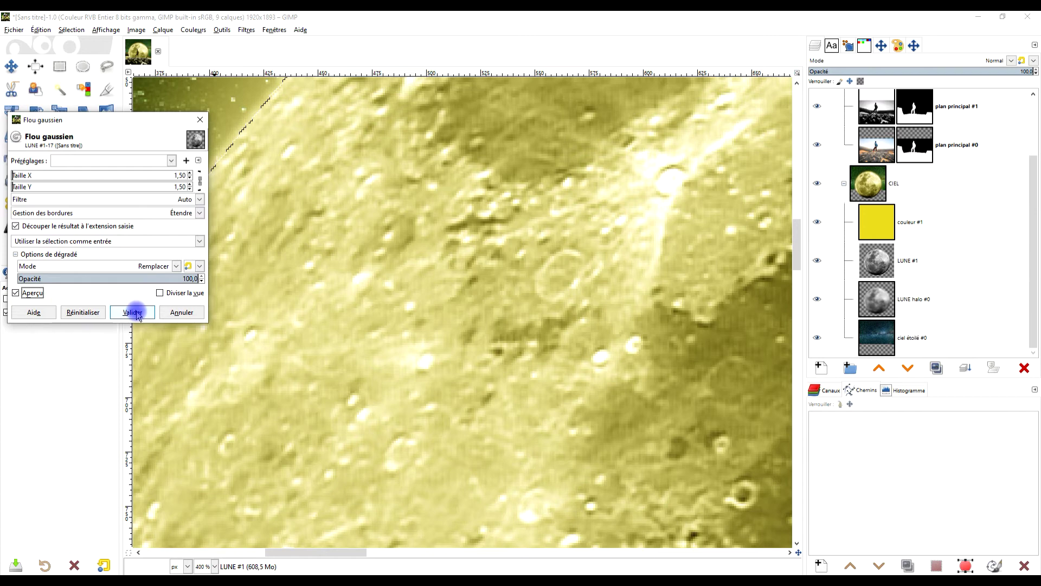
scroll(296, 231, "down", 5)
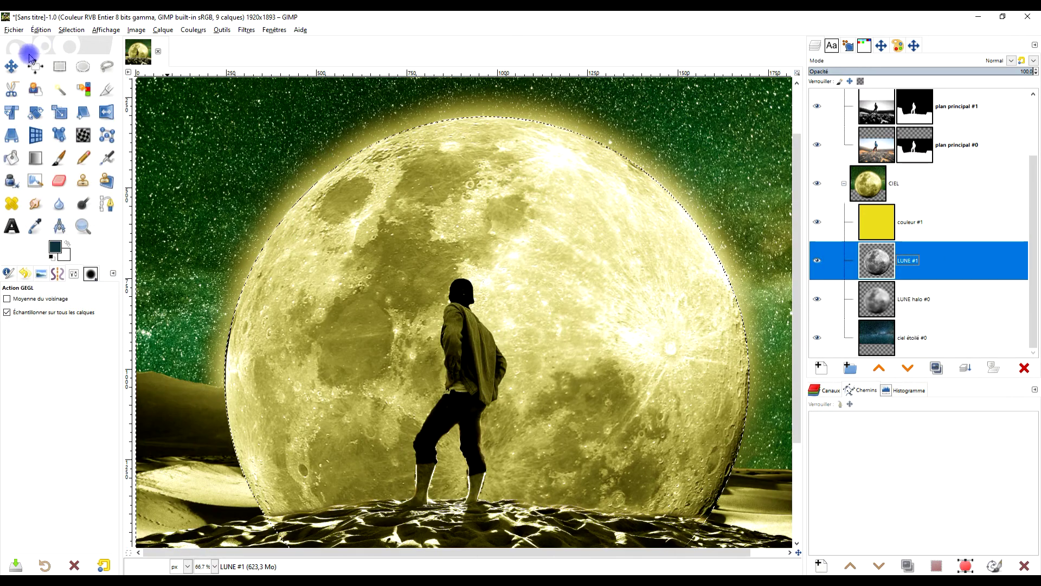
left_click(71, 30)
left_click(82, 53)
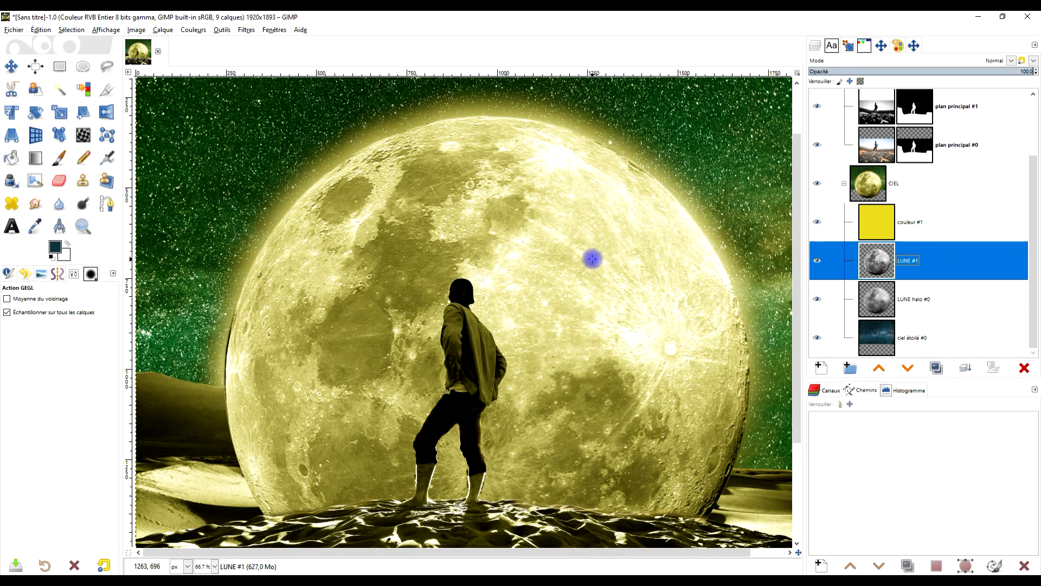
Step: Set the SCENE layer group's blend mode to Outrepasser
scroll(592, 259, "down", 2)
scroll(623, 263, "up", 1)
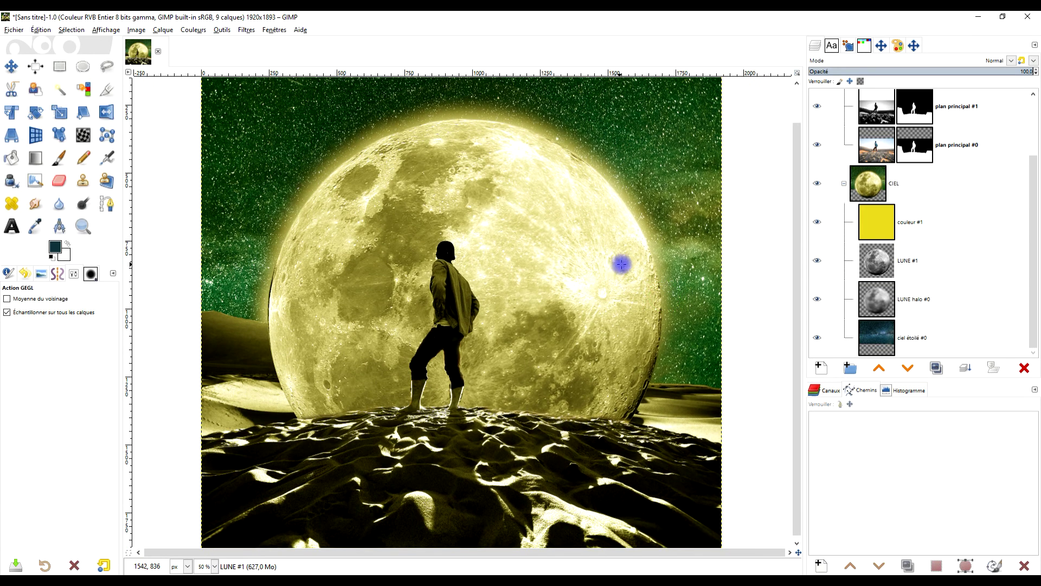
scroll(436, 403, "up", 1)
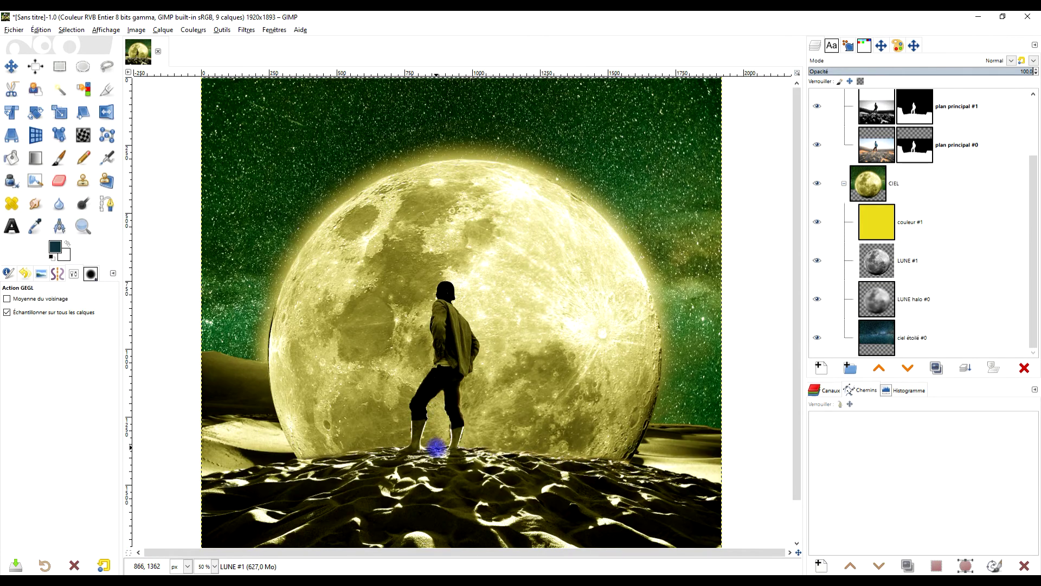
scroll(437, 448, "up", 5)
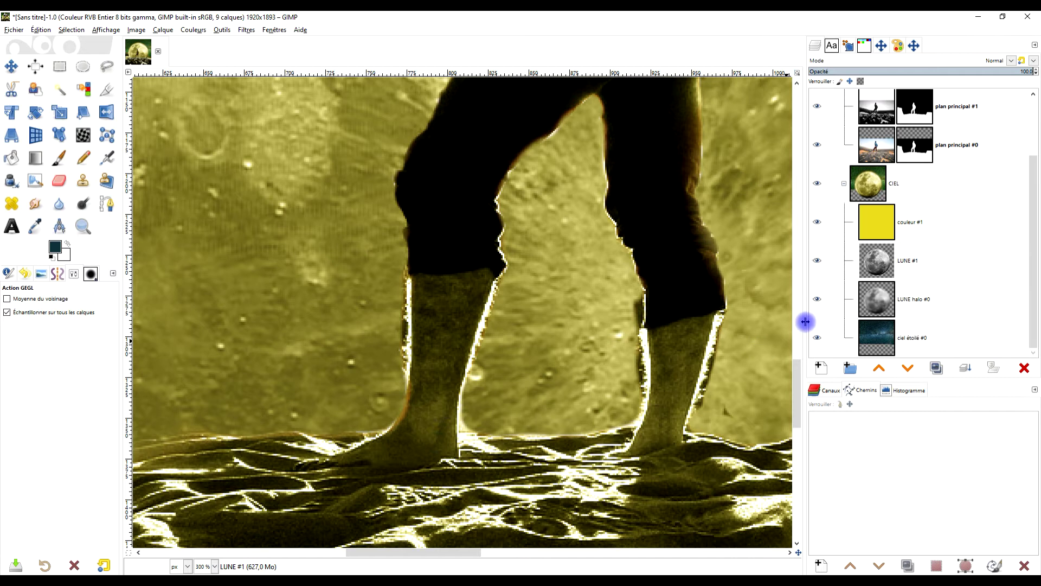
scroll(912, 151, "up", 3)
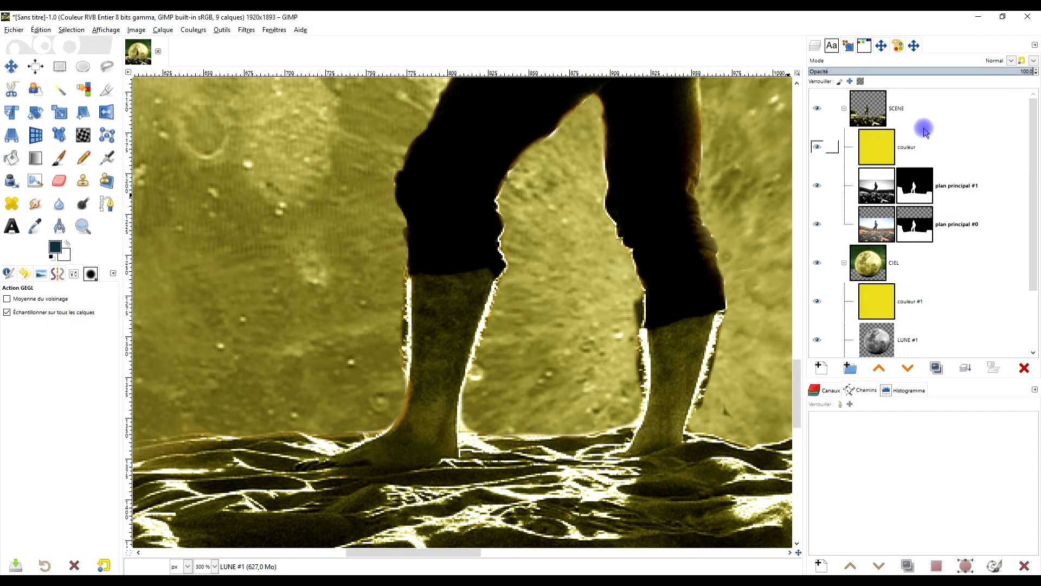
right_click(884, 110)
left_click(951, 111)
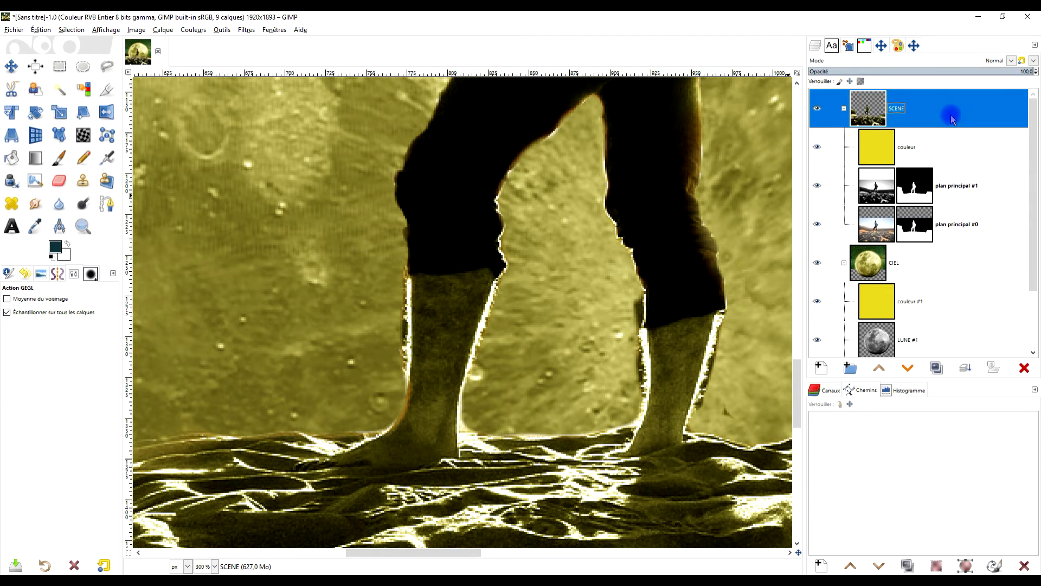
left_click(809, 95)
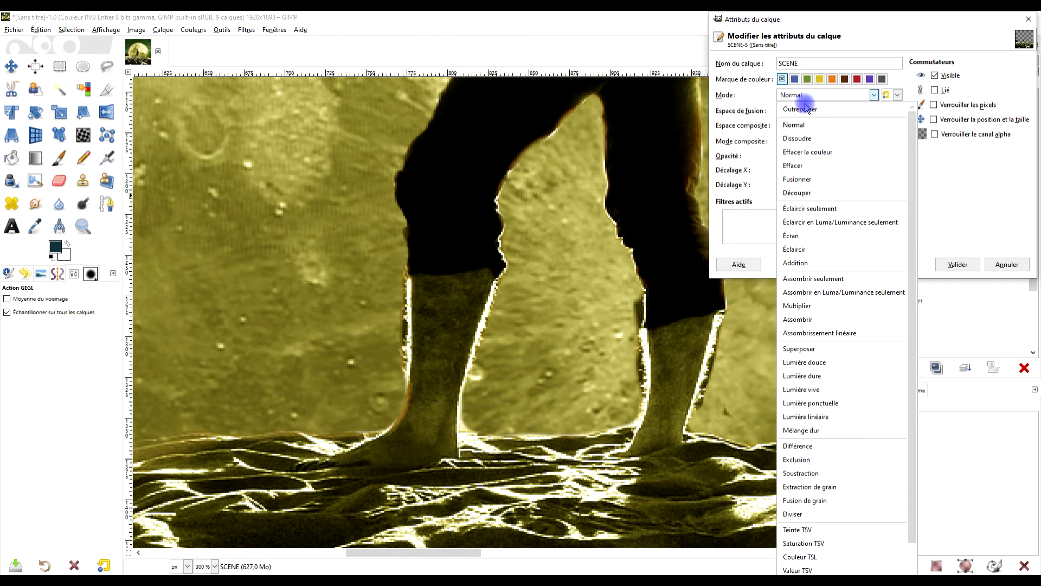
left_click(808, 110)
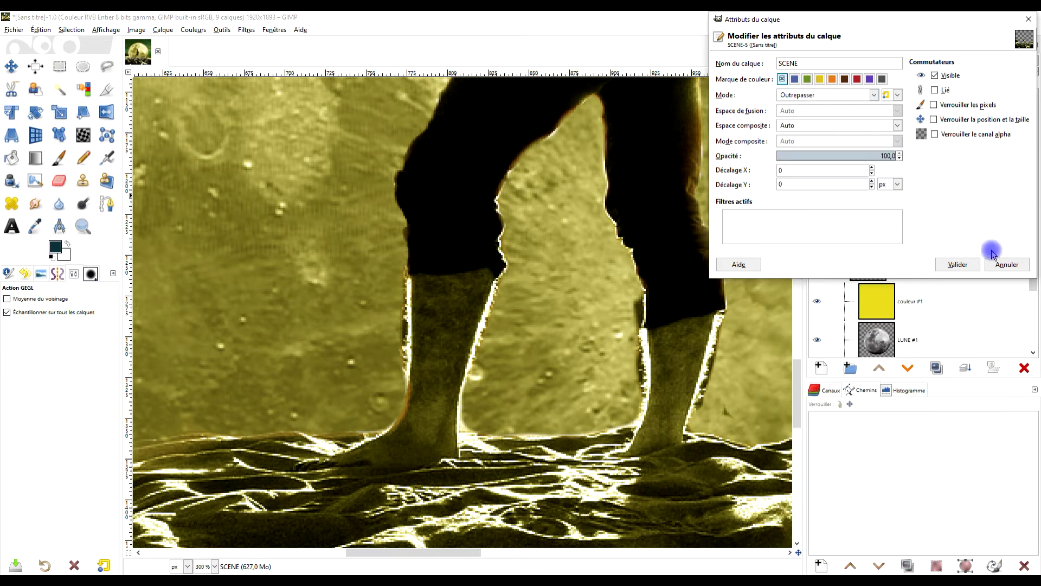
left_click(958, 265)
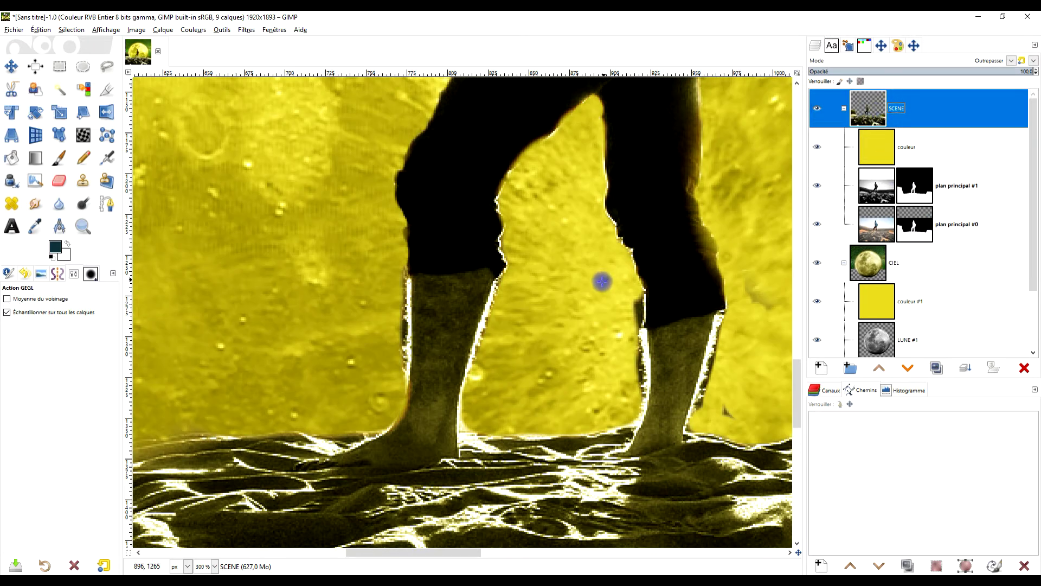
Step: Copy the plan principal #1 layer's mask into a new white (full opacity) mask on the SCENE group and anchor it
scroll(501, 314, "down", 4)
scroll(498, 304, "up", 2)
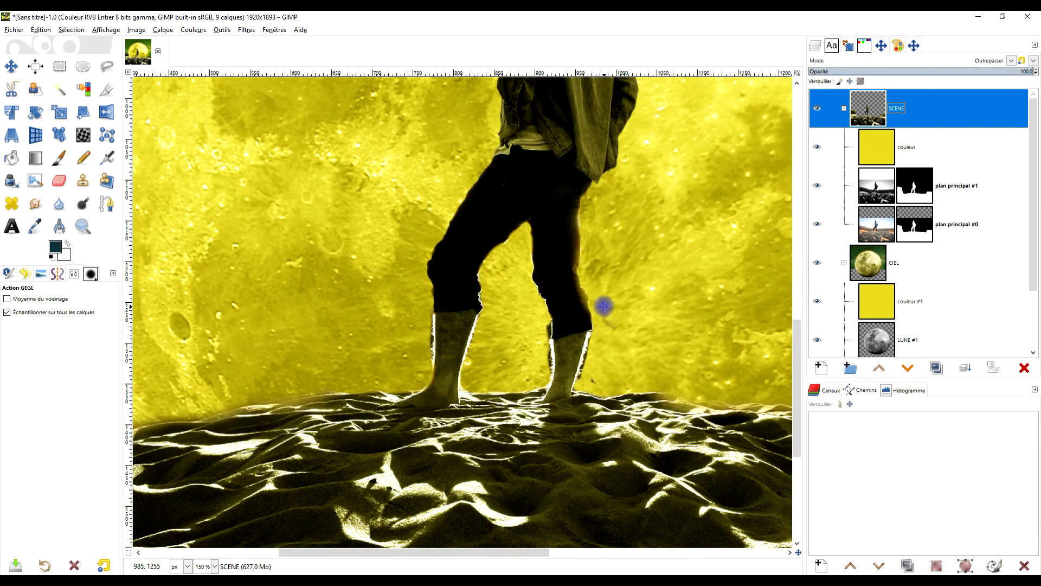
scroll(533, 339, "down", 3)
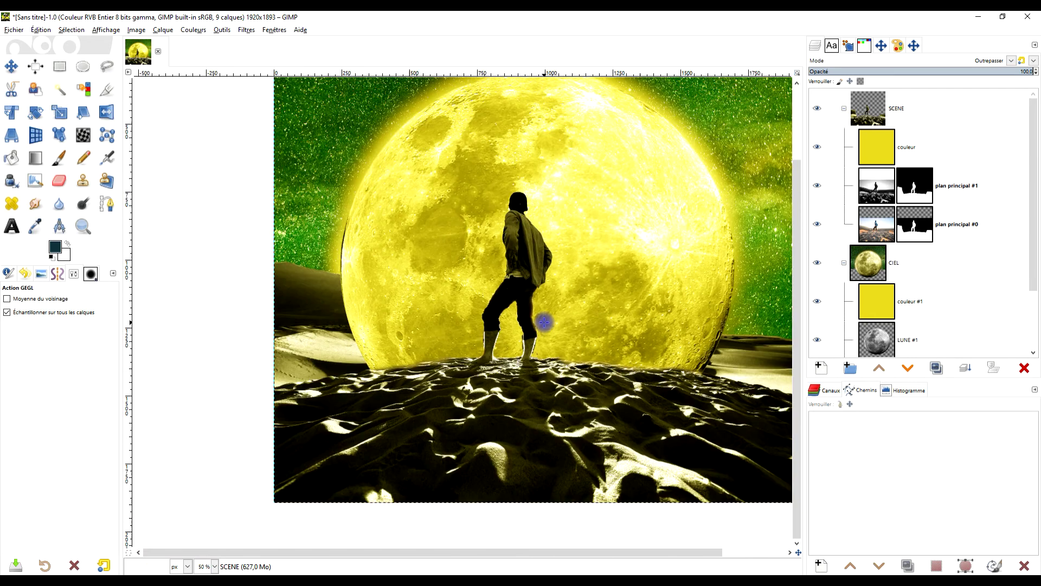
scroll(608, 286, "up", 1)
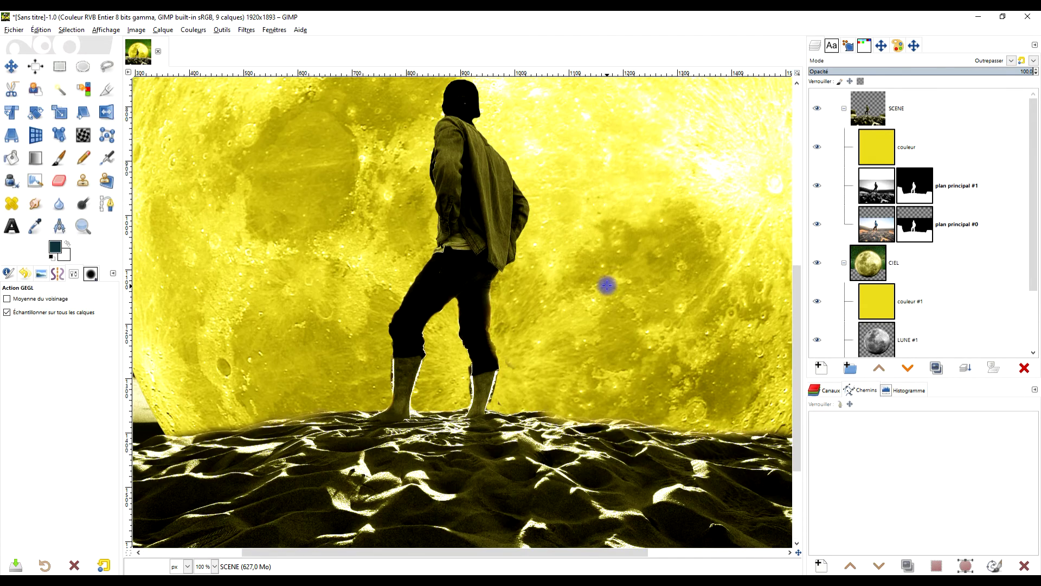
left_click(917, 189)
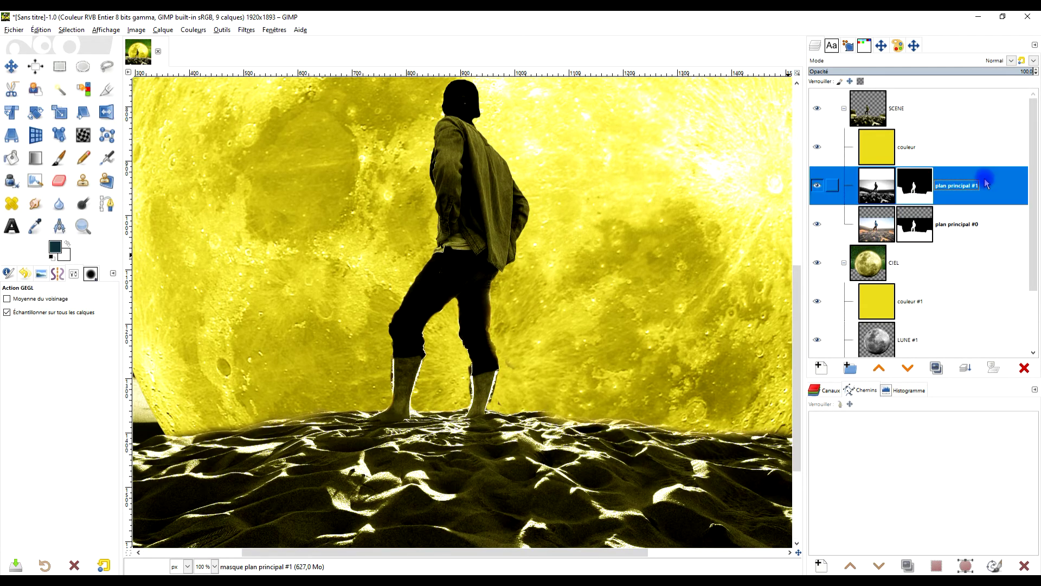
key("ctrl+c")
right_click(877, 115)
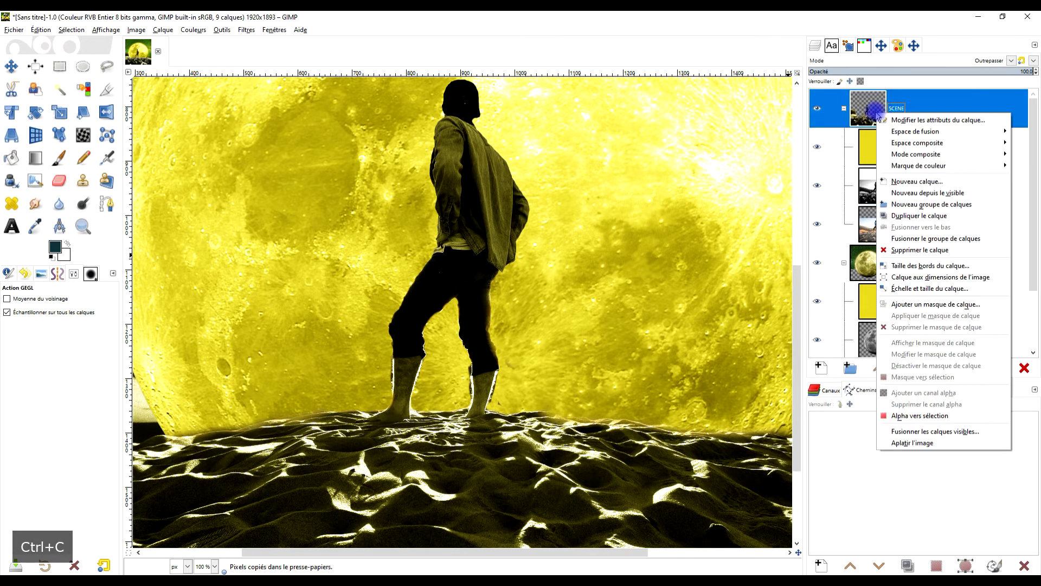
left_click(953, 305)
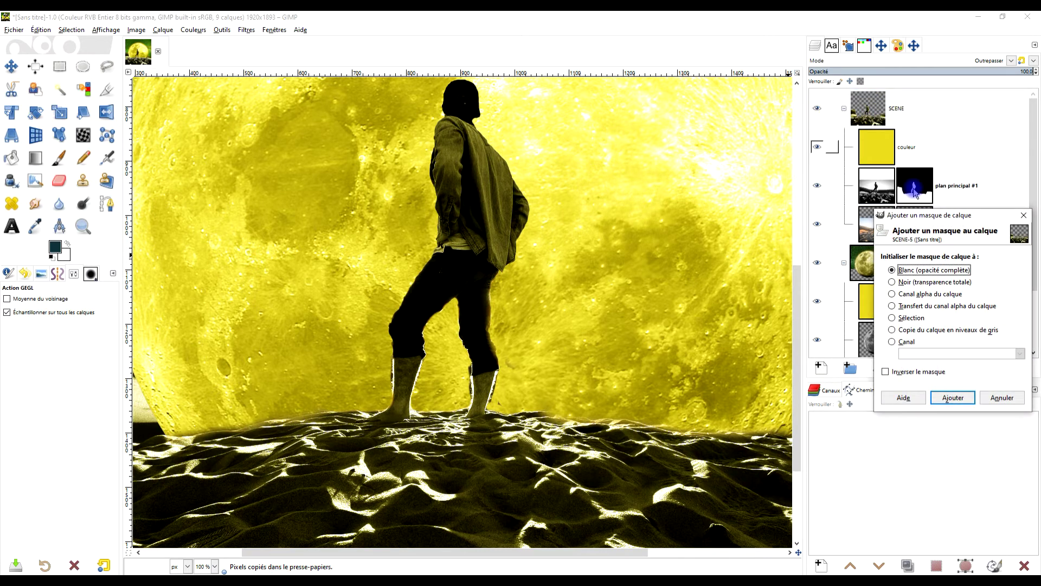
left_click(953, 398)
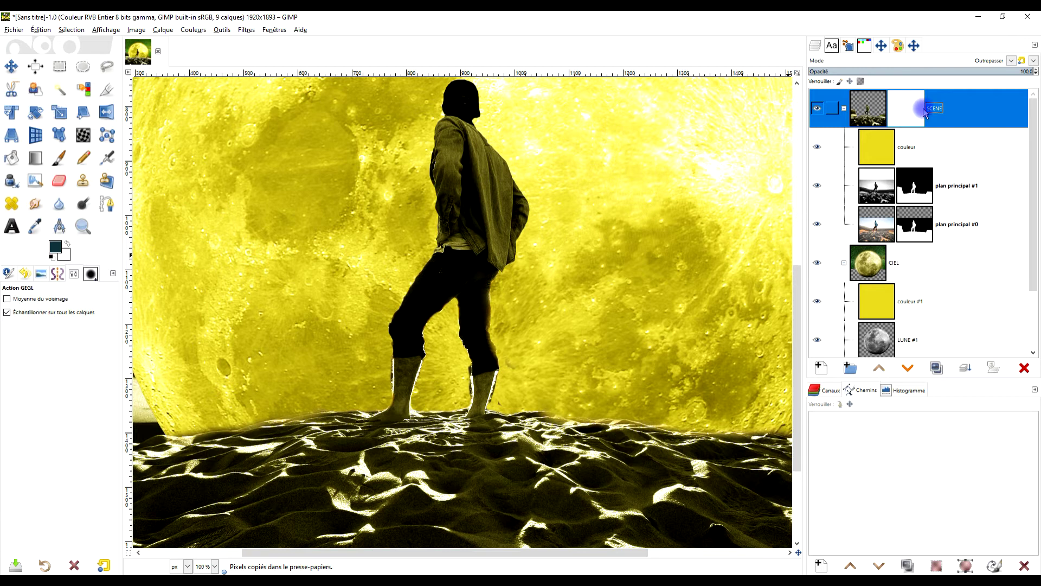
key("ctrl+v")
left_click(963, 369)
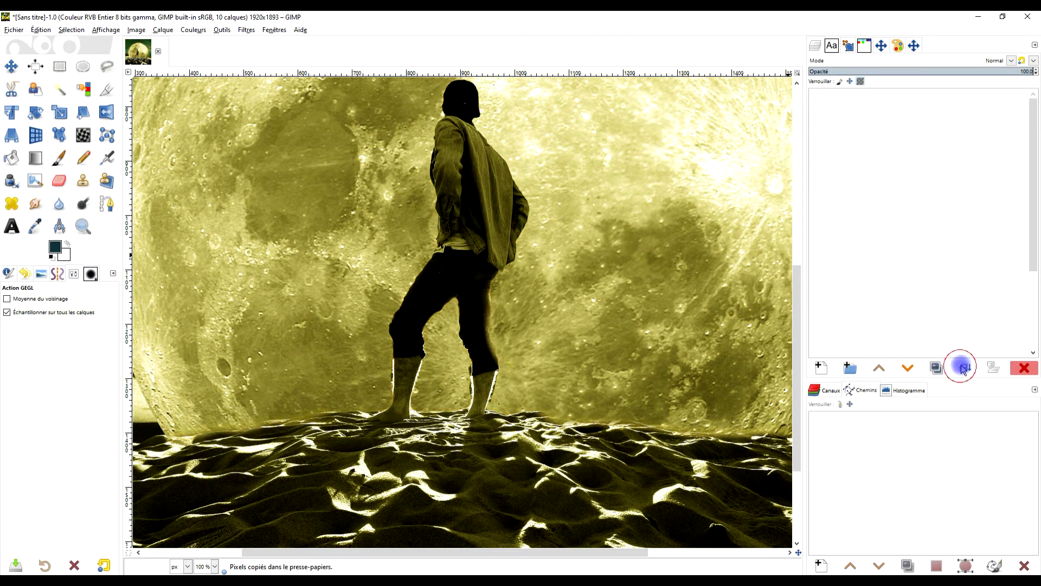
Step: Delete the layer masks of plan principal #1 and plan principal #0
left_click(910, 195)
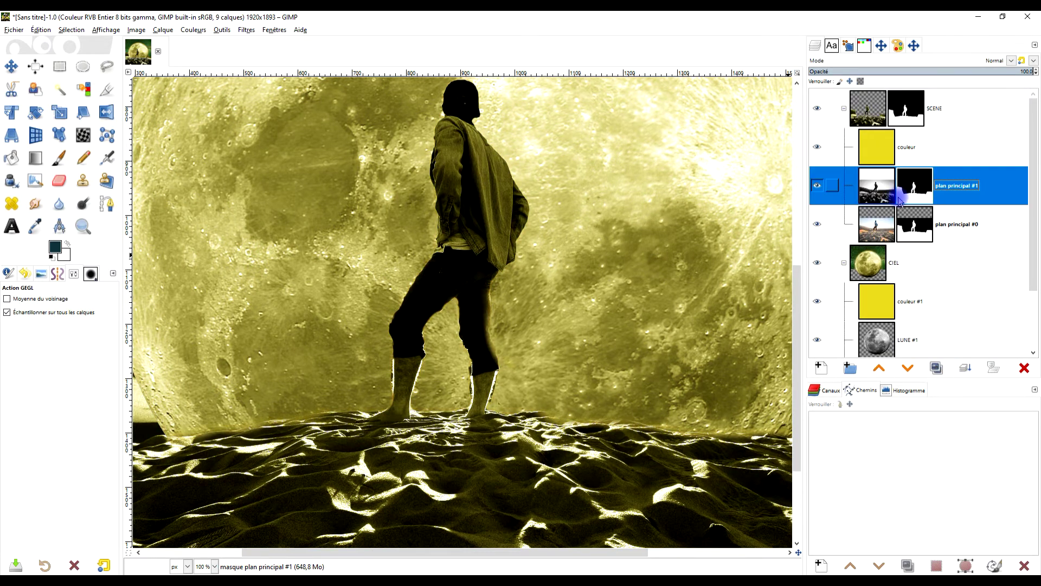
scroll(525, 286, "down", 3)
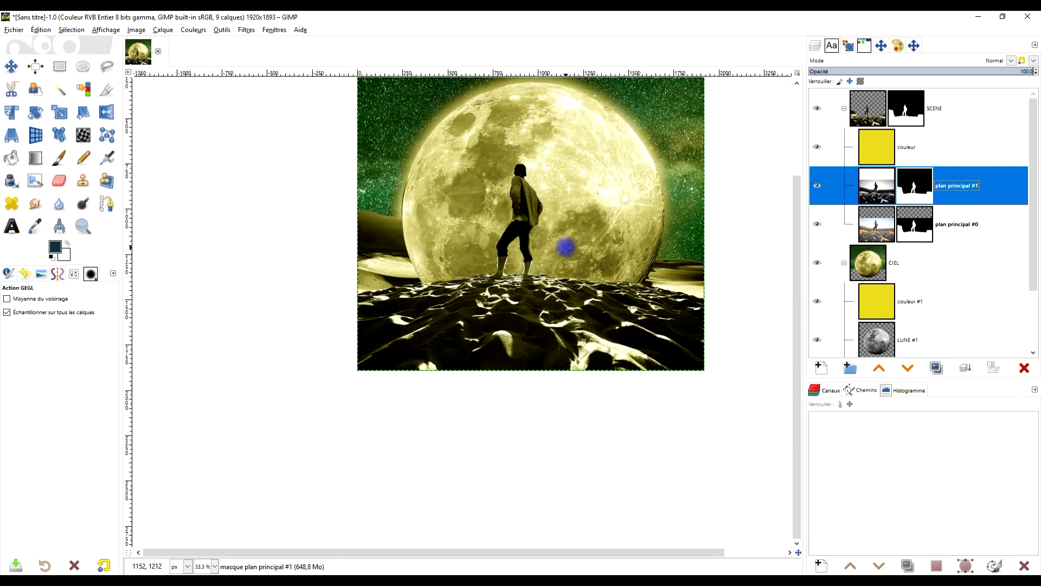
scroll(587, 238, "up", 2)
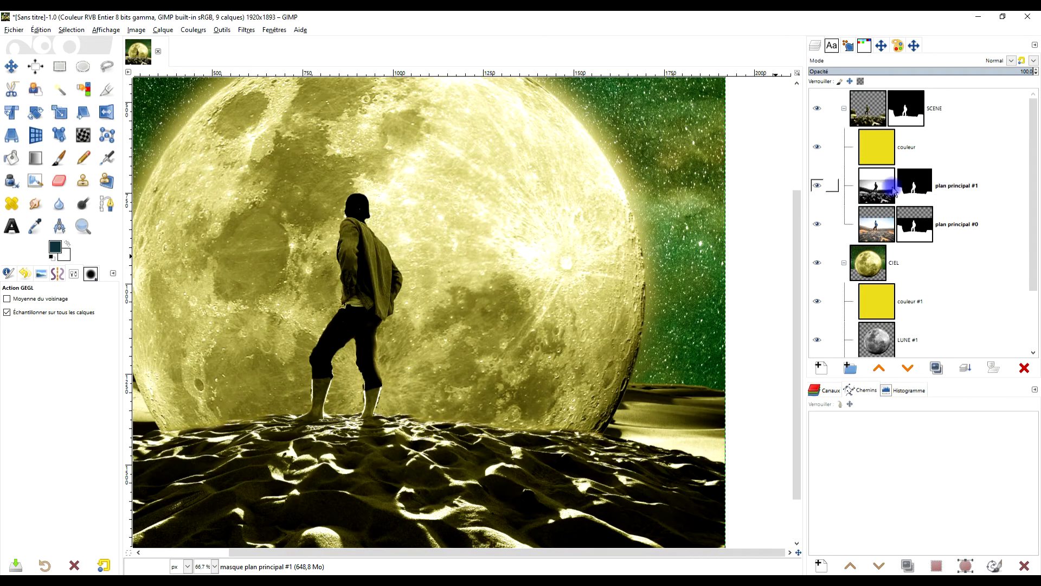
right_click(896, 192)
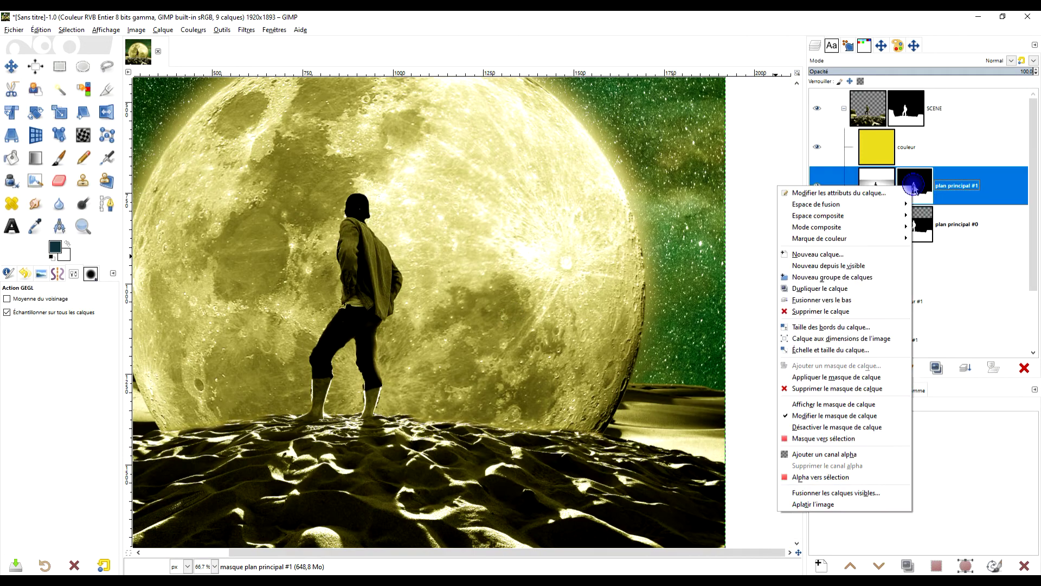
left_click(862, 388)
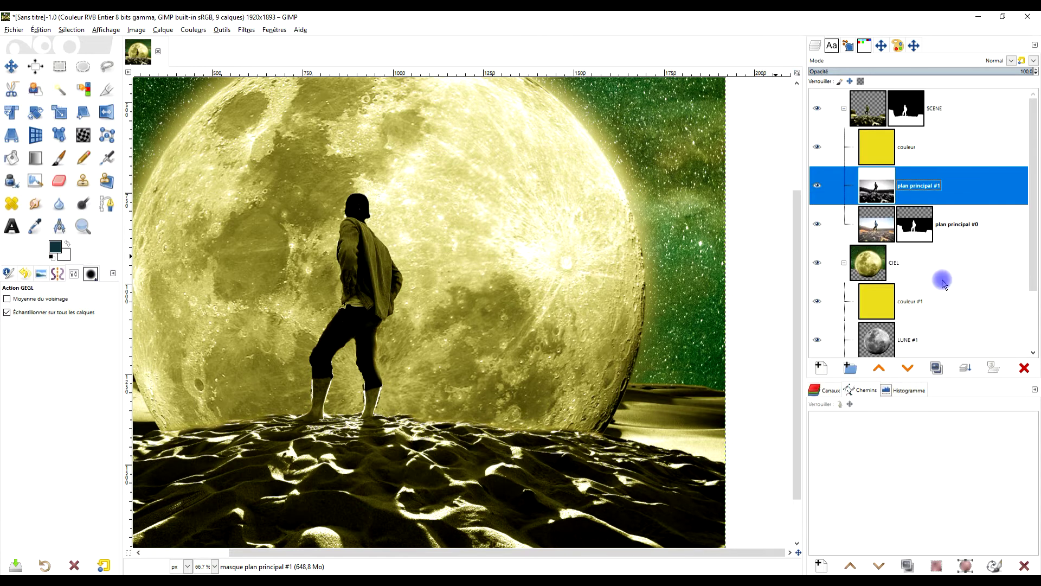
right_click(914, 222)
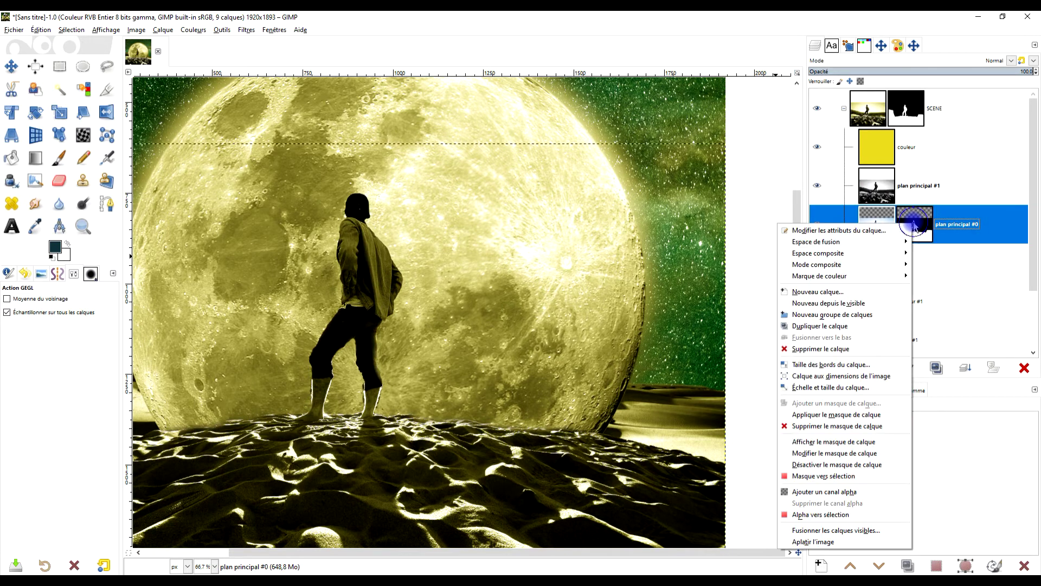
left_click(863, 426)
Step: Paint out the fringes along both sides of the right calf on the SCENE group's mask with the Paintbrush and the dark foreground colour
left_click(906, 116)
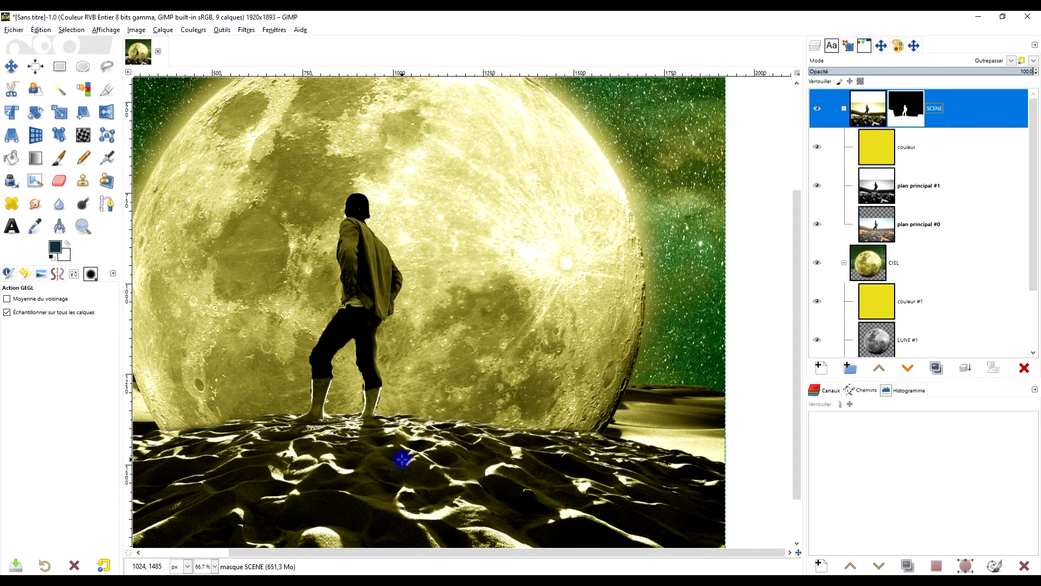
scroll(401, 460, "up", 6)
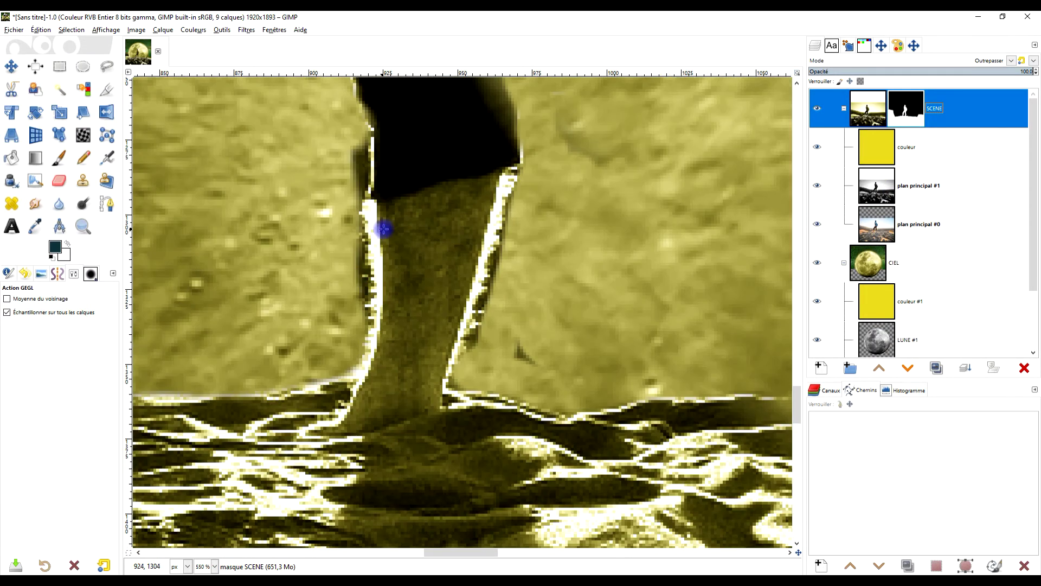
left_click(59, 157)
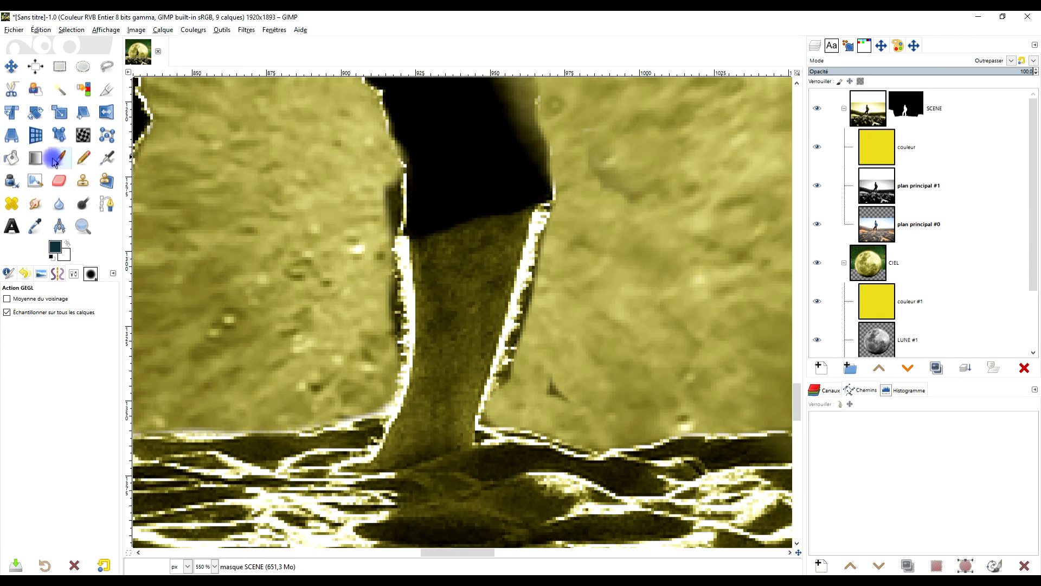
left_click(890, 117)
left_click(370, 182)
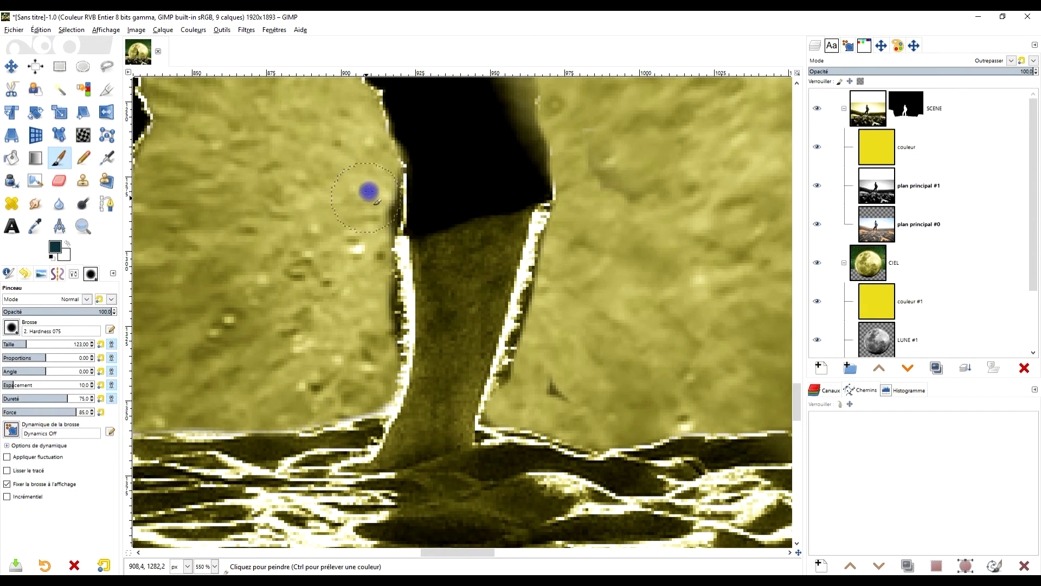
left_click_drag(369, 204, 370, 365)
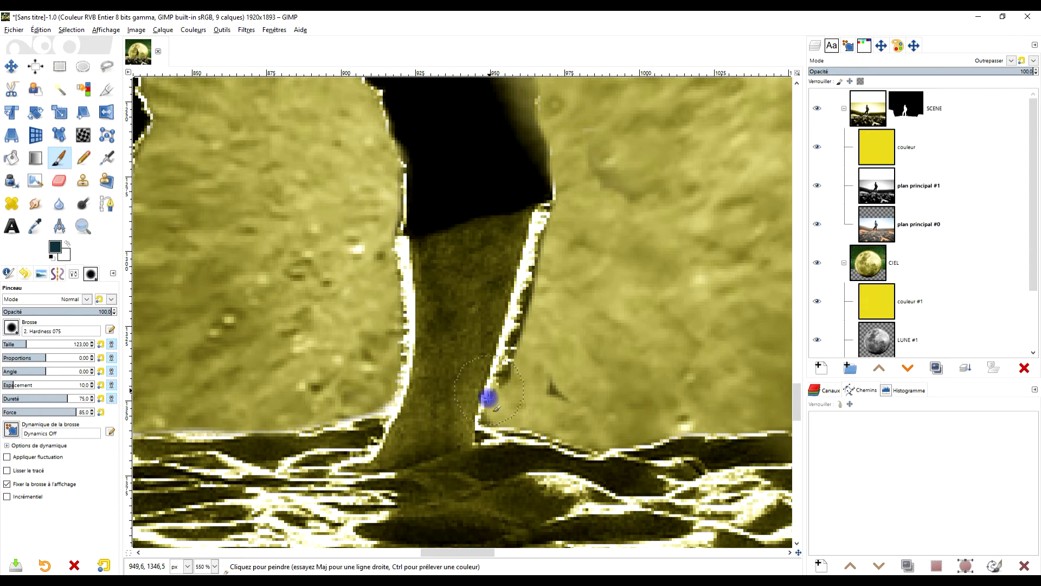
mouse_move(534, 395)
left_mouse_down()
mouse_move(535, 346)
mouse_move(553, 301)
left_mouse_up()
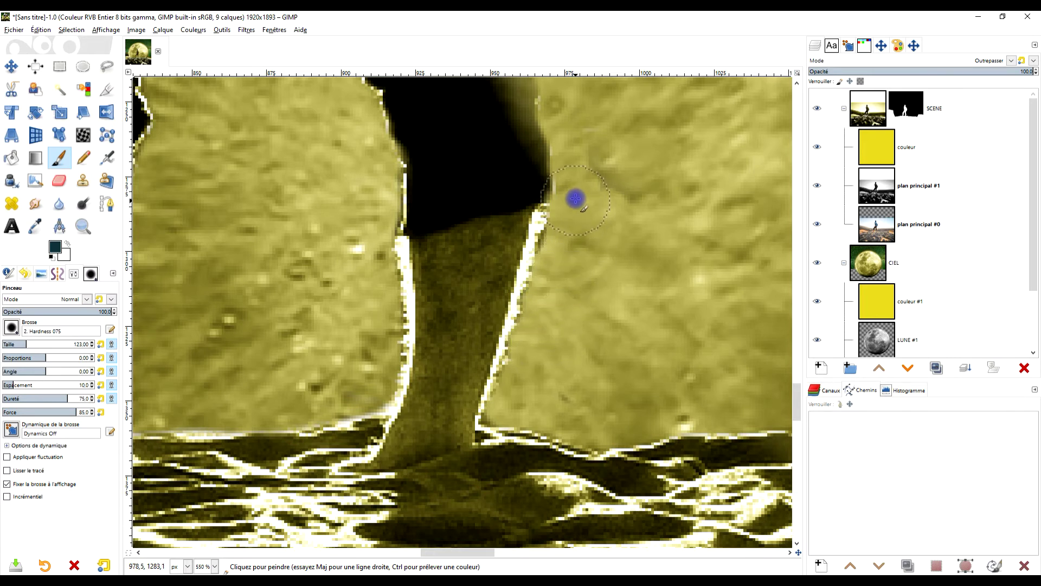
Step: Swap to white and paint on the SCENE mask along the right leg's outer edge above the calf to restore the trousers
scroll(611, 388, "up", 5)
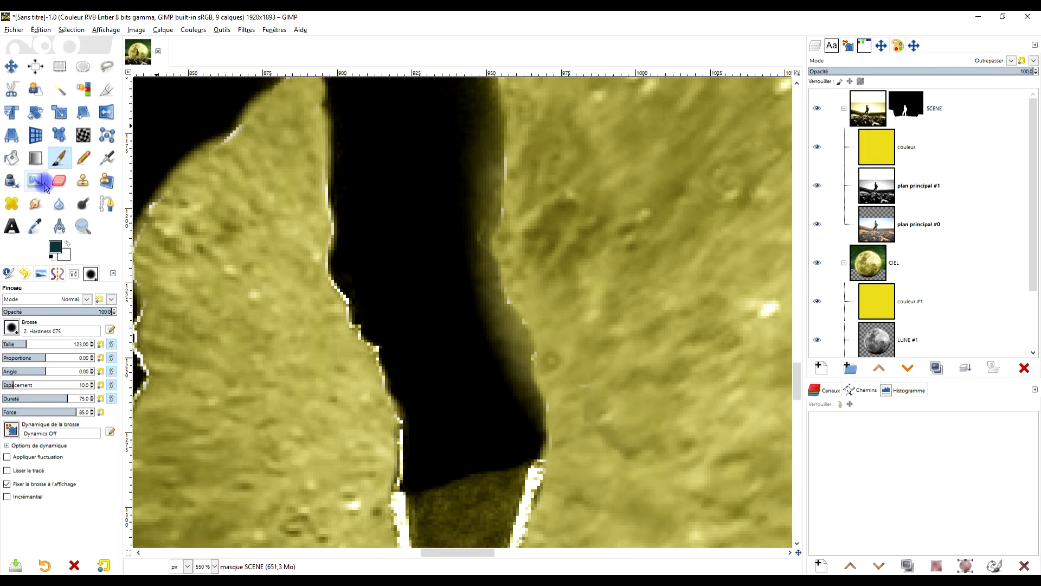
left_click(66, 244)
mouse_move(510, 370)
left_mouse_down()
mouse_move(499, 384)
mouse_move(458, 228)
mouse_move(472, 144)
mouse_move(465, 291)
mouse_move(513, 404)
mouse_move(472, 288)
mouse_move(477, 156)
mouse_move(488, 225)
left_mouse_up()
scroll(488, 226, "down", 5)
scroll(488, 302, "up", 7)
scroll(467, 290, "up", 2)
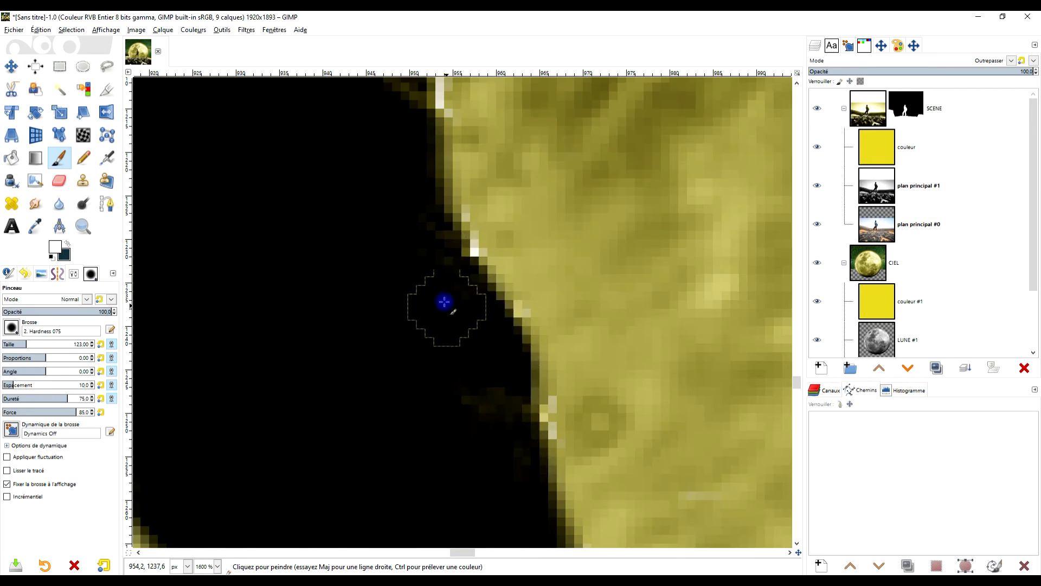
scroll(532, 347, "up", 4)
scroll(551, 236, "up", 5)
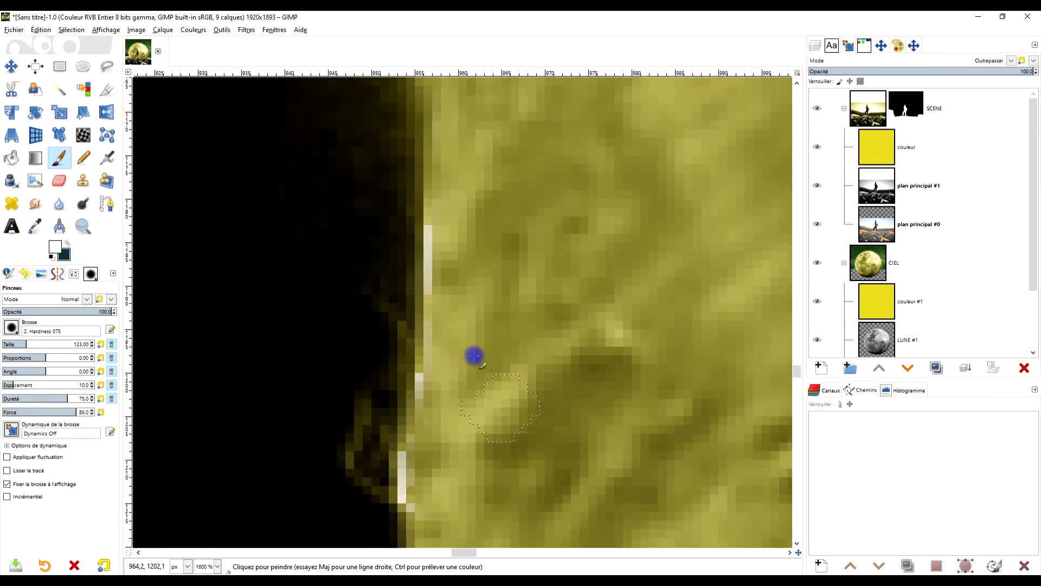
scroll(397, 244, "down", 4)
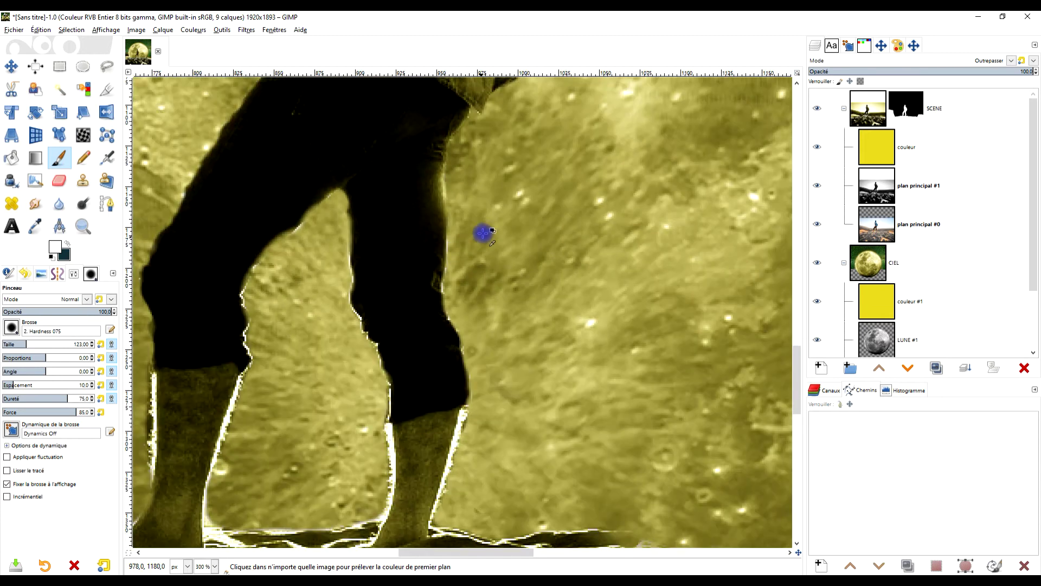
scroll(391, 154, "up", 2)
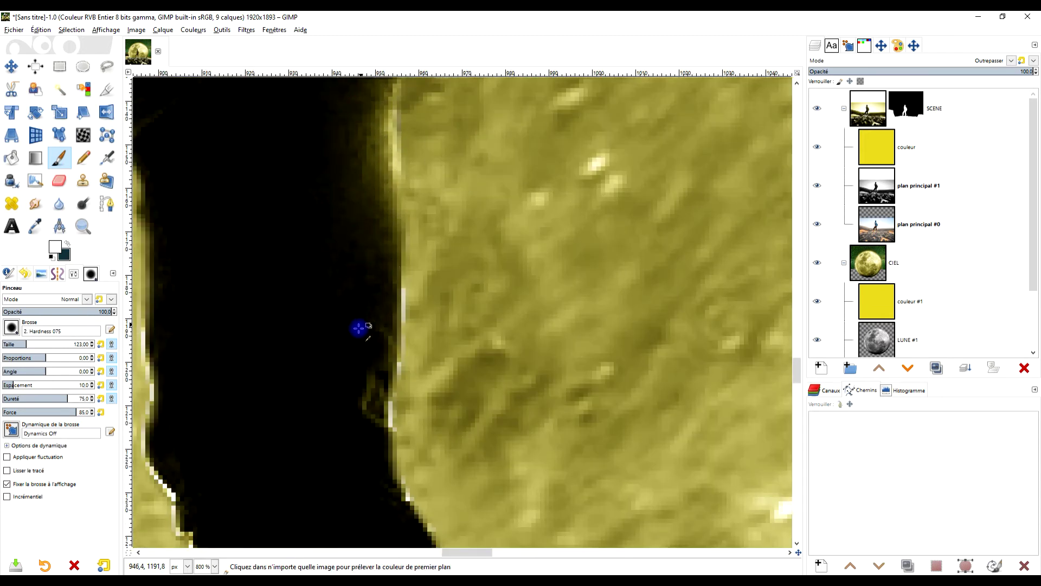
Step: Paint black on the SCENE mask along both sides of the left calf to trim its jagged fringe
scroll(288, 407, "down", 4)
scroll(221, 437, "up", 4)
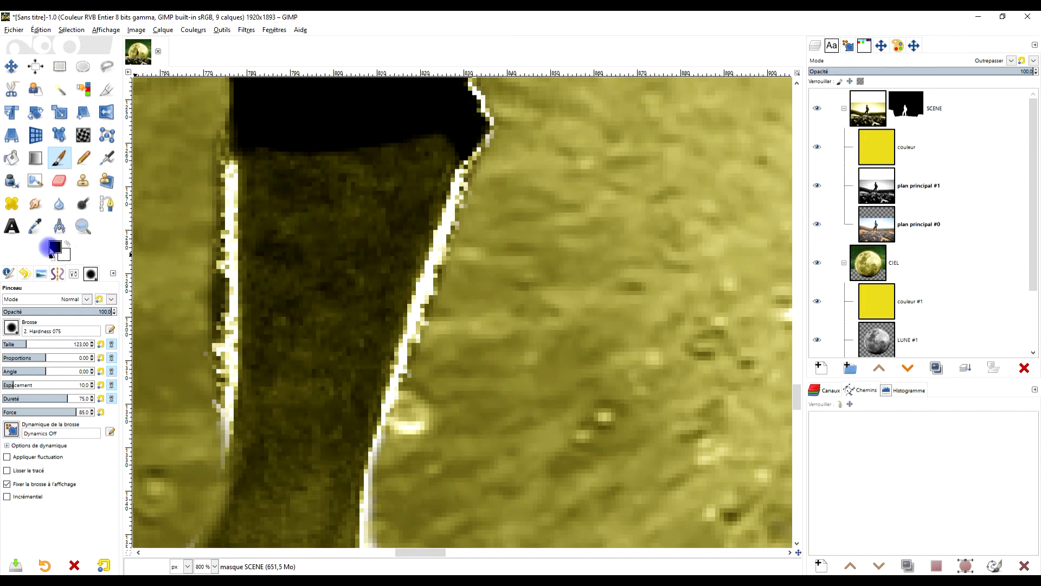
mouse_move(186, 336)
left_mouse_down()
mouse_move(203, 316)
mouse_move(202, 123)
left_mouse_up()
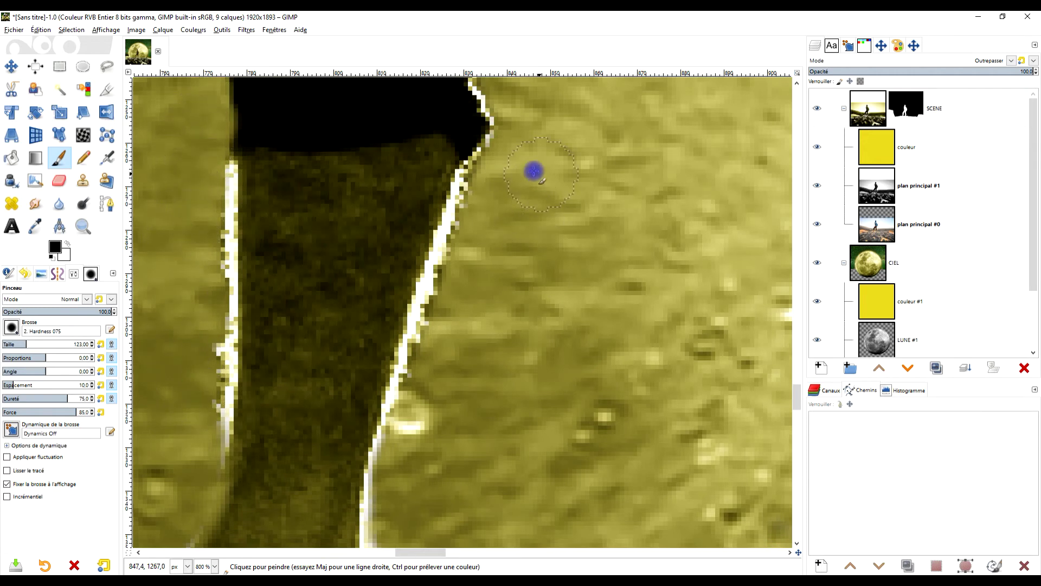
left_click_drag(506, 177, 480, 259)
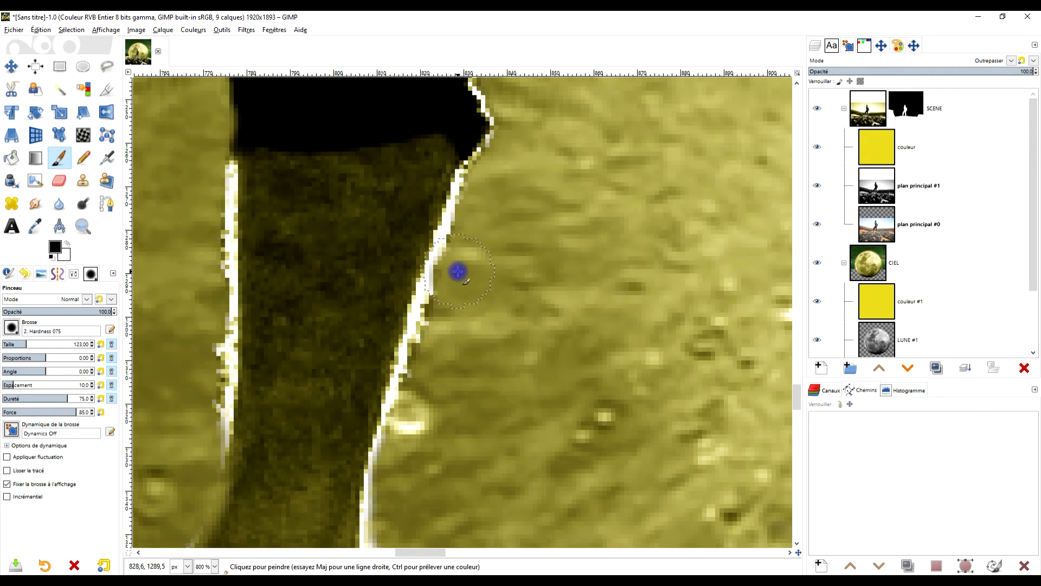
Step: Paint black on the SCENE mask along the inner edge of the left knee to remove its light fringe
scroll(515, 314, "down", 6)
scroll(454, 281, "up", 7)
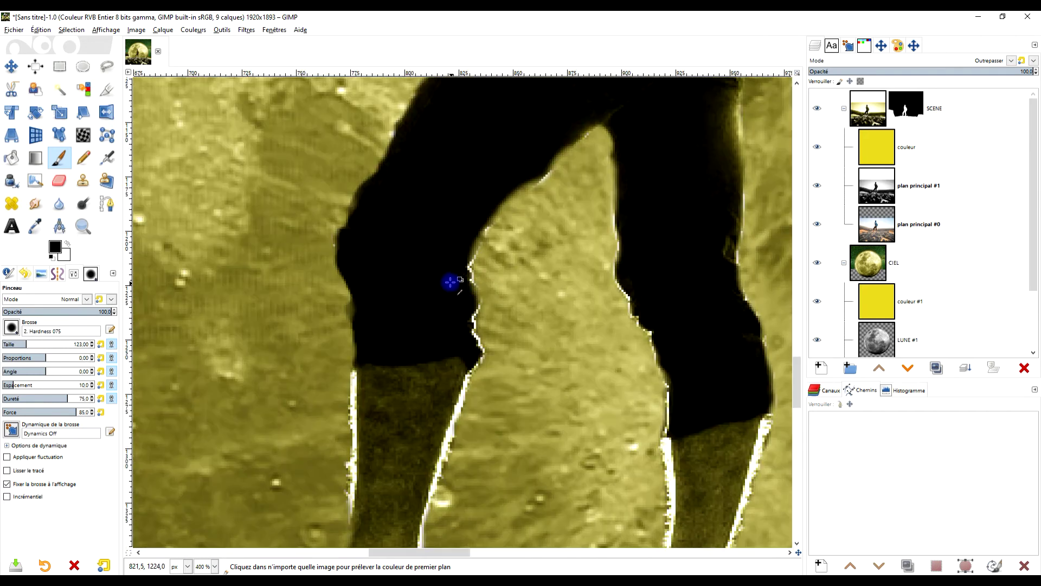
mouse_move(475, 312)
left_mouse_down()
mouse_move(491, 391)
mouse_move(479, 431)
mouse_move(477, 420)
mouse_move(486, 468)
mouse_move(492, 402)
left_mouse_up()
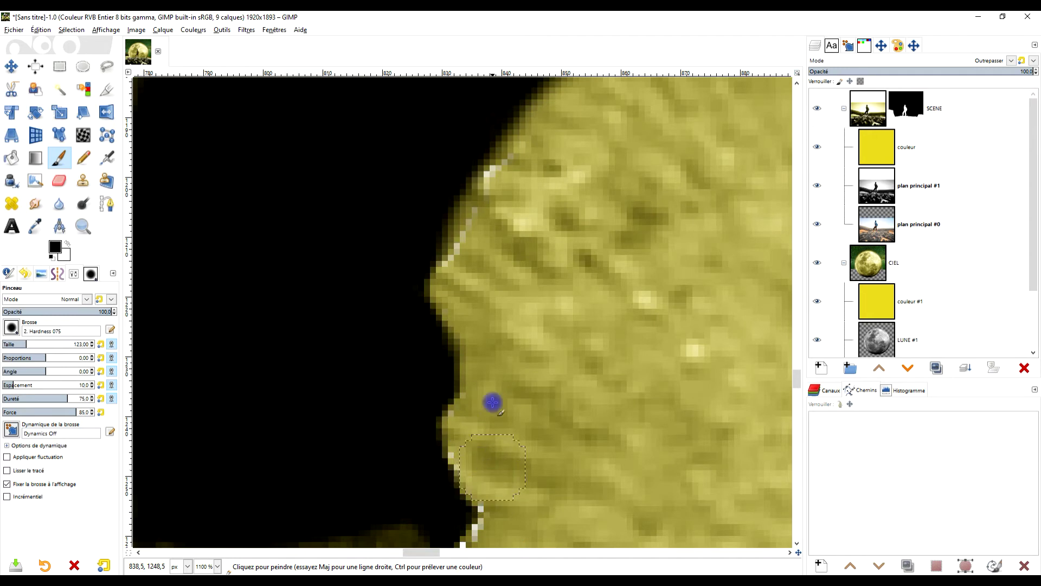
mouse_move(487, 266)
left_mouse_down()
mouse_move(521, 162)
mouse_move(488, 219)
mouse_move(520, 179)
left_mouse_up()
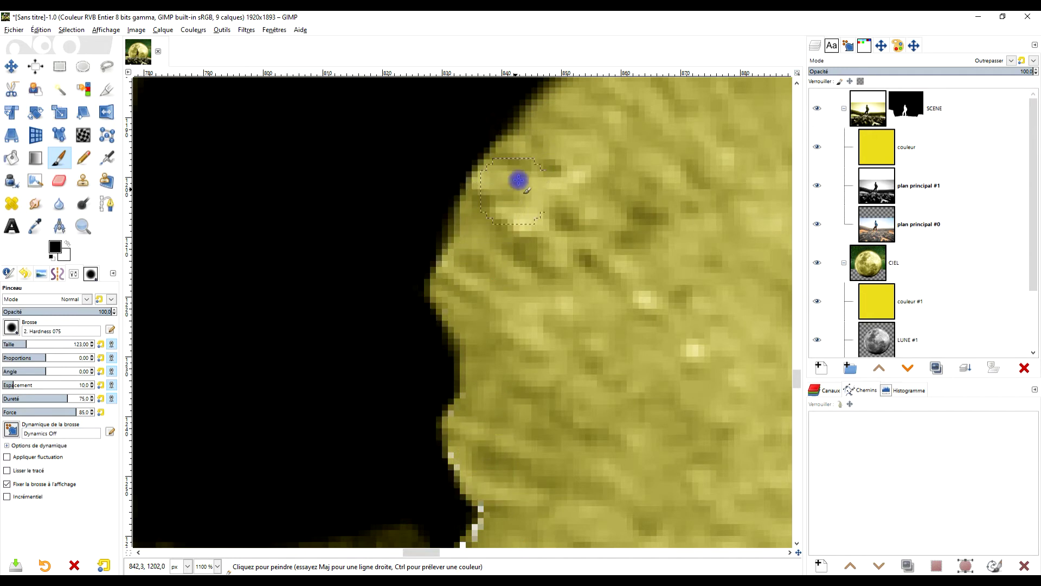
Step: Paint out the light fringes on both sides of the gap between the thighs with black on the SCENE mask
scroll(575, 262, "down", 1)
scroll(575, 262, "down", 4)
scroll(604, 261, "up", 6)
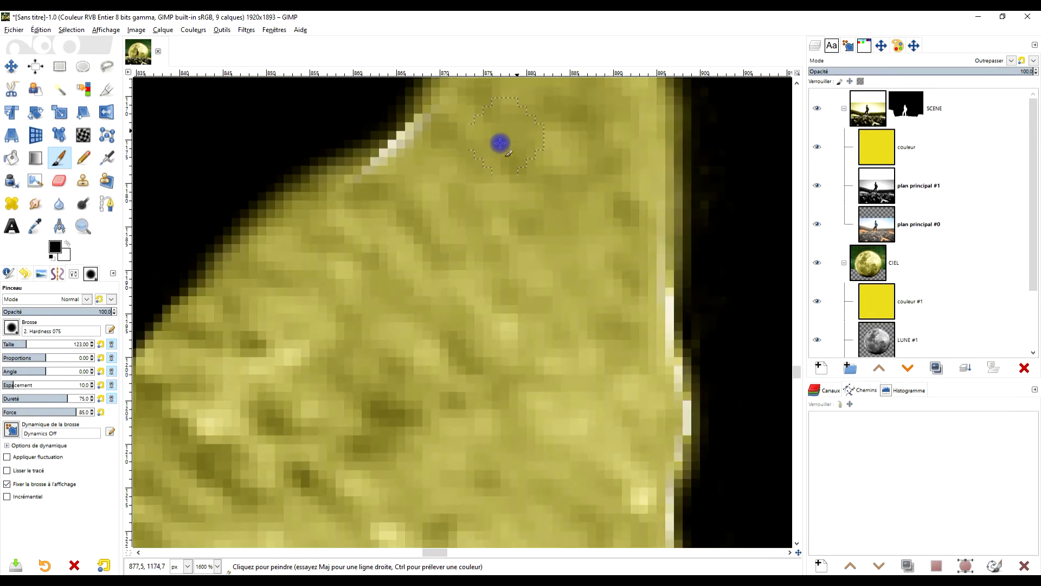
left_click_drag(403, 175, 409, 153)
left_click(637, 249)
mouse_move(643, 299)
left_mouse_down()
mouse_move(656, 398)
mouse_move(644, 288)
left_mouse_up()
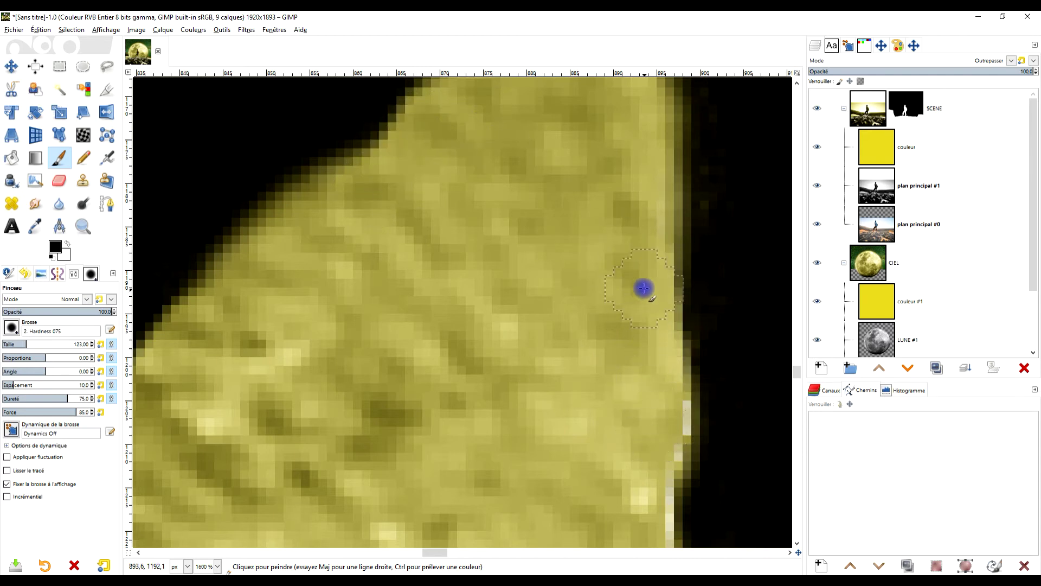
left_click_drag(657, 420, 663, 470)
Step: Paint black on the SCENE mask down the inner edge of the right leg from the knee to the trouser hem
scroll(629, 374, "down", 5)
scroll(629, 375, "right", 1)
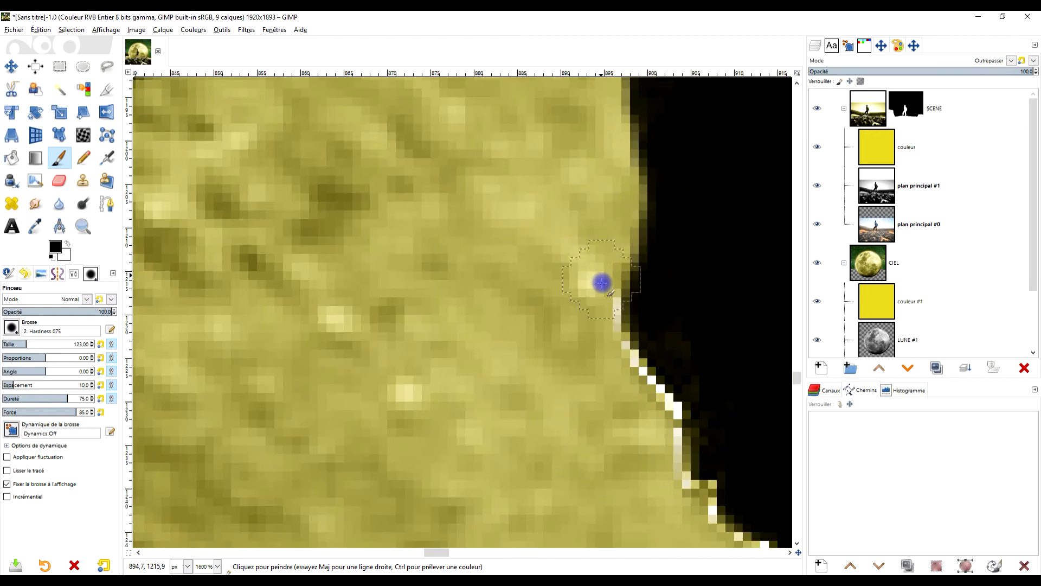
left_click_drag(592, 345, 651, 417)
scroll(651, 417, "down", 6)
scroll(705, 433, "up", 5)
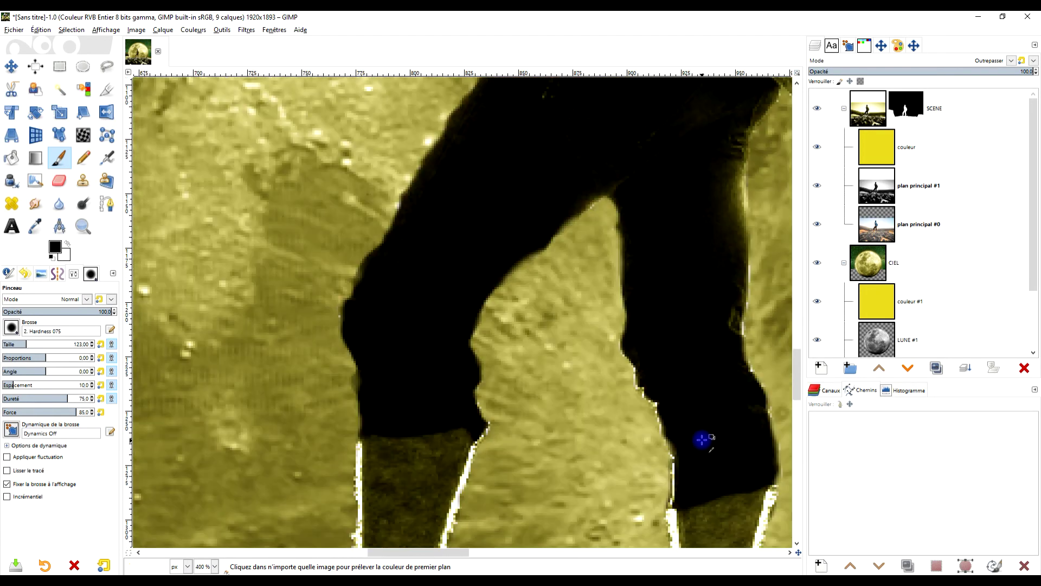
scroll(558, 283, "down", 3)
scroll(558, 284, "right", 1)
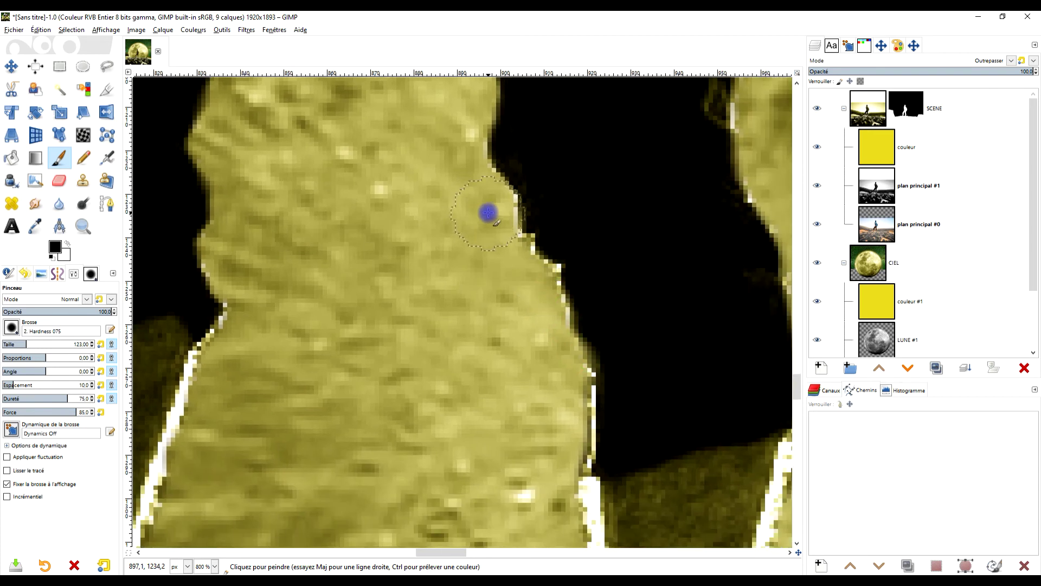
mouse_move(496, 245)
left_mouse_down()
mouse_move(537, 291)
mouse_move(564, 428)
mouse_move(568, 389)
mouse_move(530, 286)
left_mouse_up()
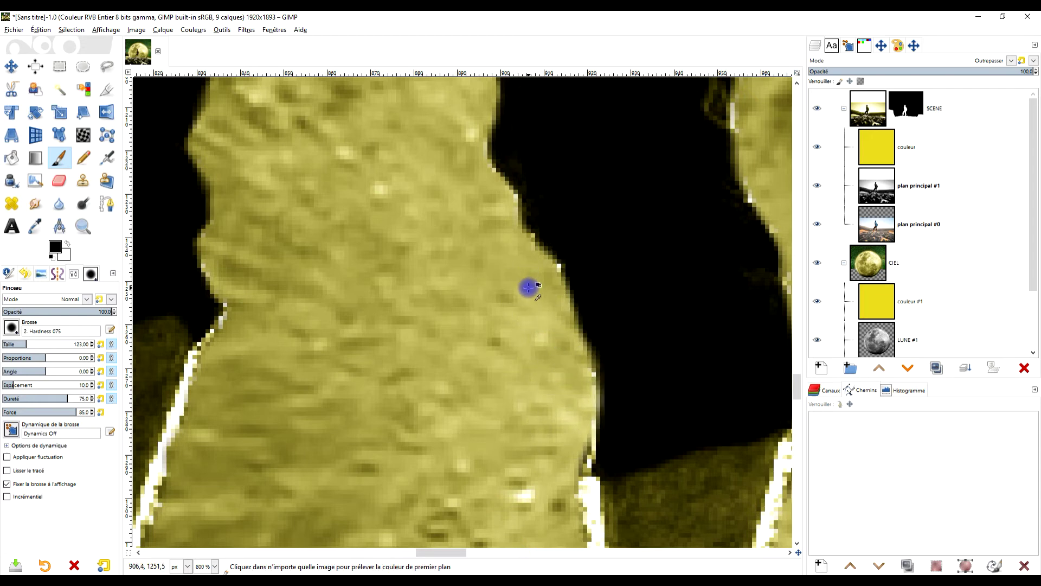
Step: Swap to white and paint on the SCENE mask along the outer edge of the left thigh and knee to restore the trousers
scroll(530, 286, "down", 5)
scroll(476, 209, "down", 3)
scroll(525, 367, "up", 8)
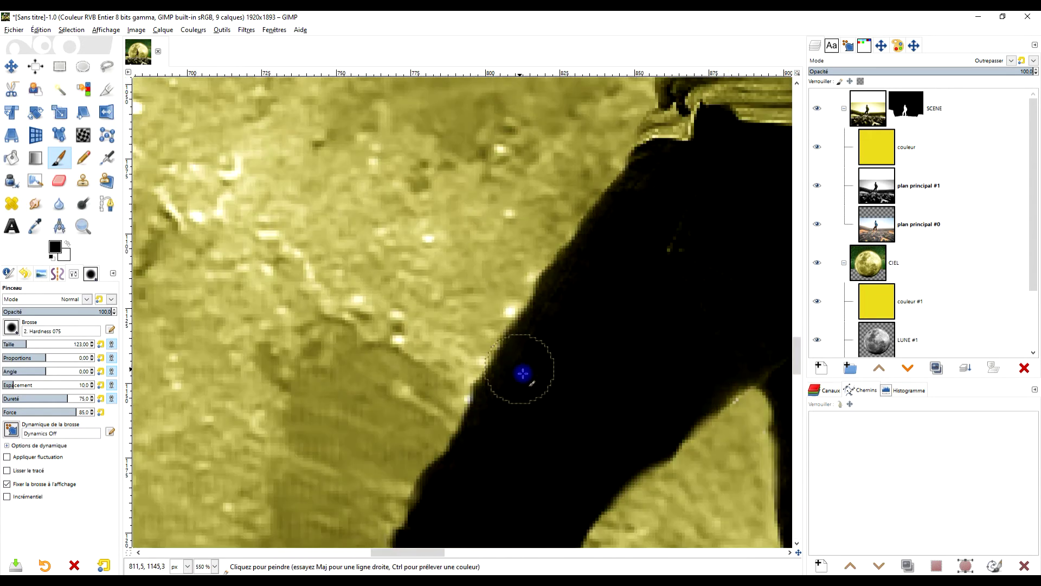
scroll(400, 179, "down", 1)
left_click(67, 244)
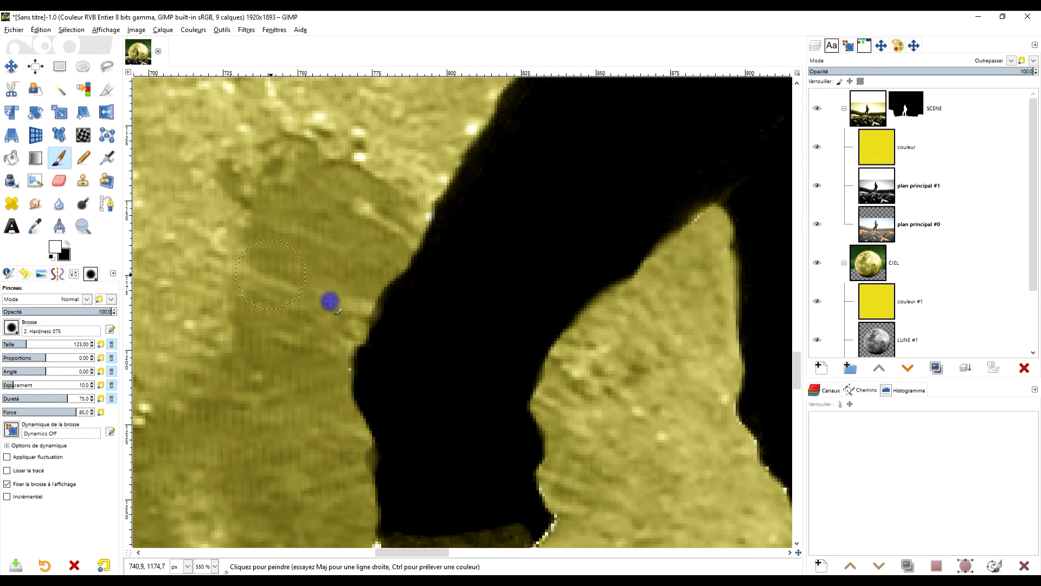
left_click_drag(400, 328, 459, 215)
scroll(459, 215, "down", 4)
mouse_move(430, 278)
left_mouse_down()
mouse_move(406, 358)
mouse_move(408, 401)
mouse_move(429, 404)
left_mouse_up()
scroll(428, 439, "up", 10)
scroll(553, 214, "right", 3)
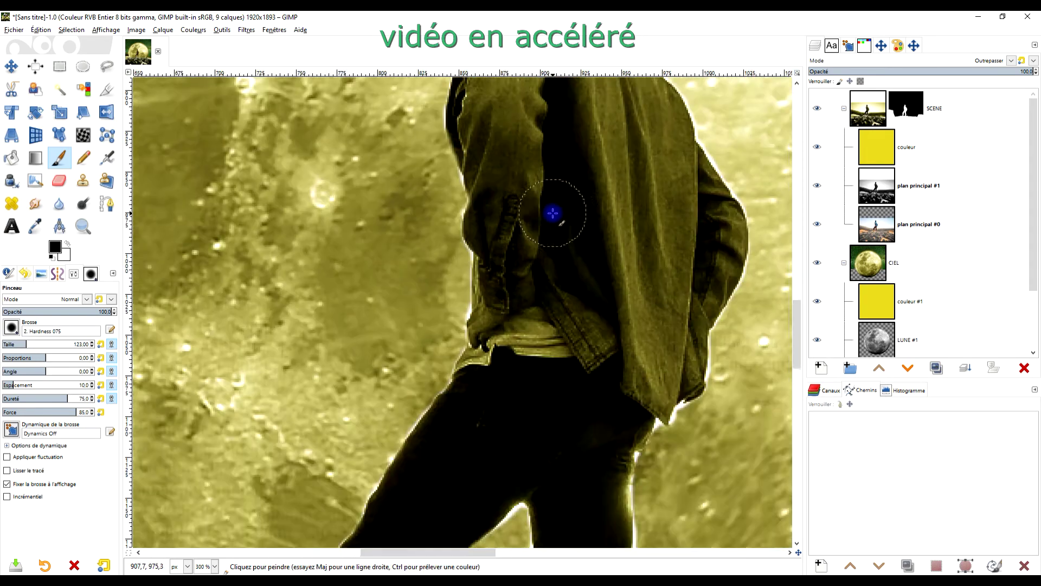
Step: Check the moon with couleur #1 hidden and shown, and erase the dark rim along the moon's left edge on LUNE #1
scroll(446, 237, "down", 10)
scroll(922, 217, "down", 3)
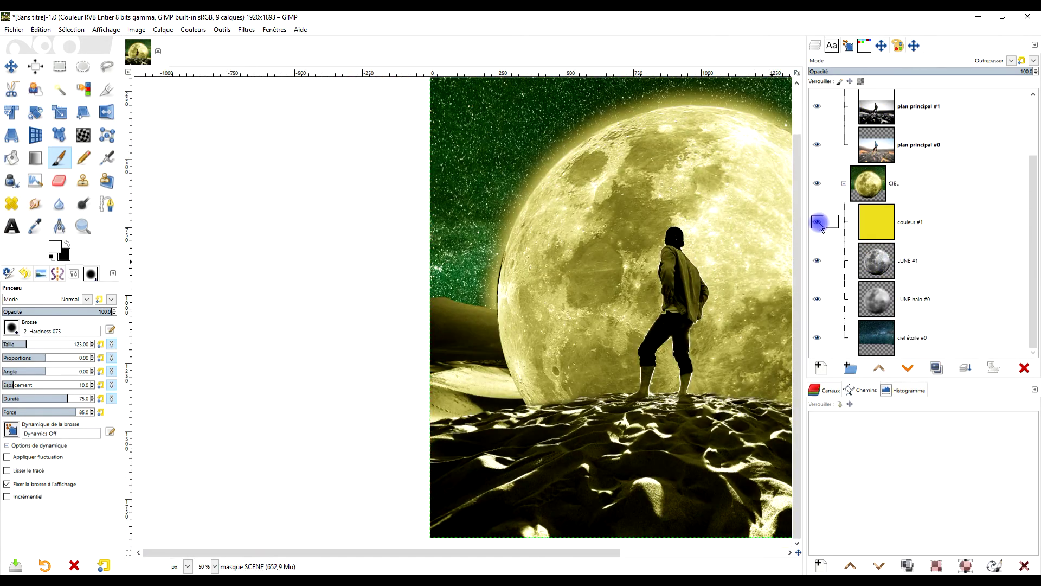
left_click(819, 222)
left_click(819, 222)
left_click(871, 265)
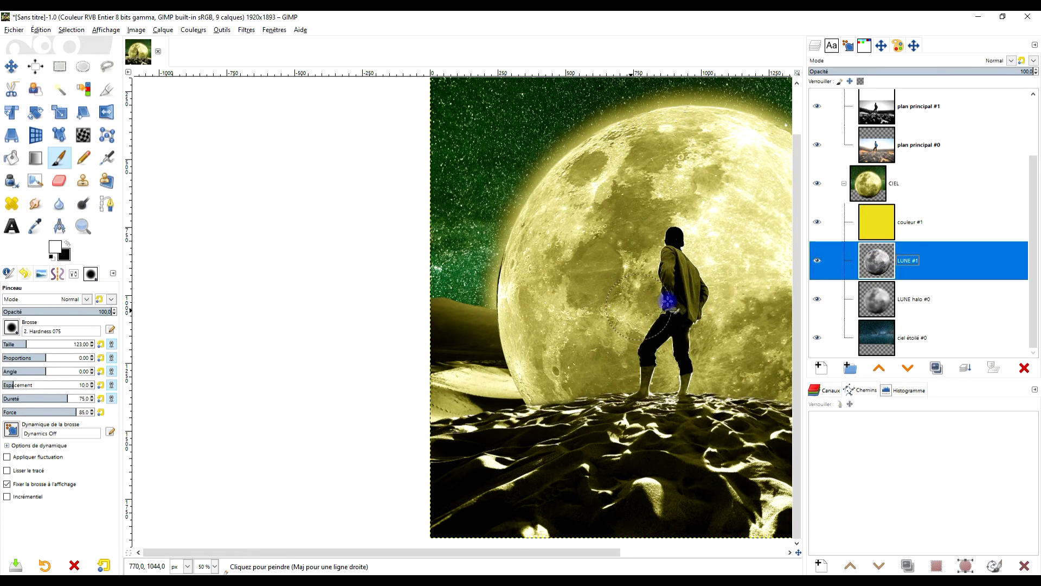
scroll(502, 293, "up", 3)
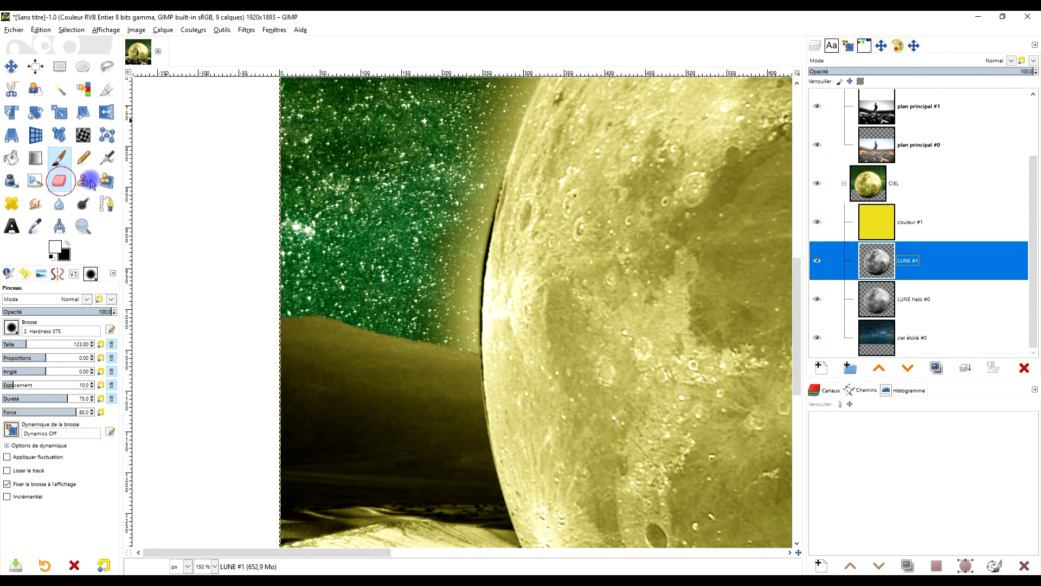
left_click(60, 181)
left_click_drag(460, 228, 459, 252)
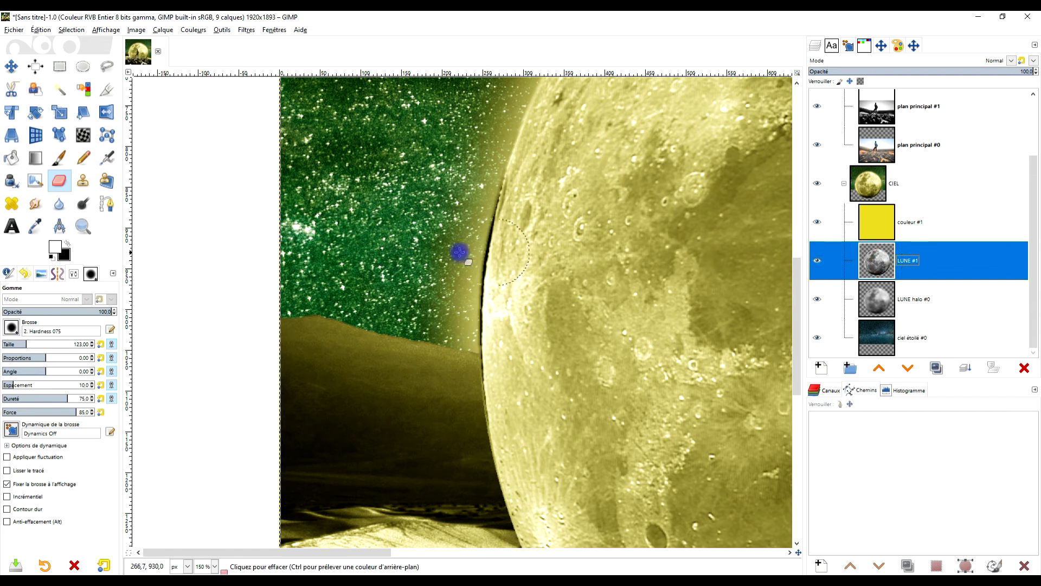
left_click_drag(466, 206, 467, 215)
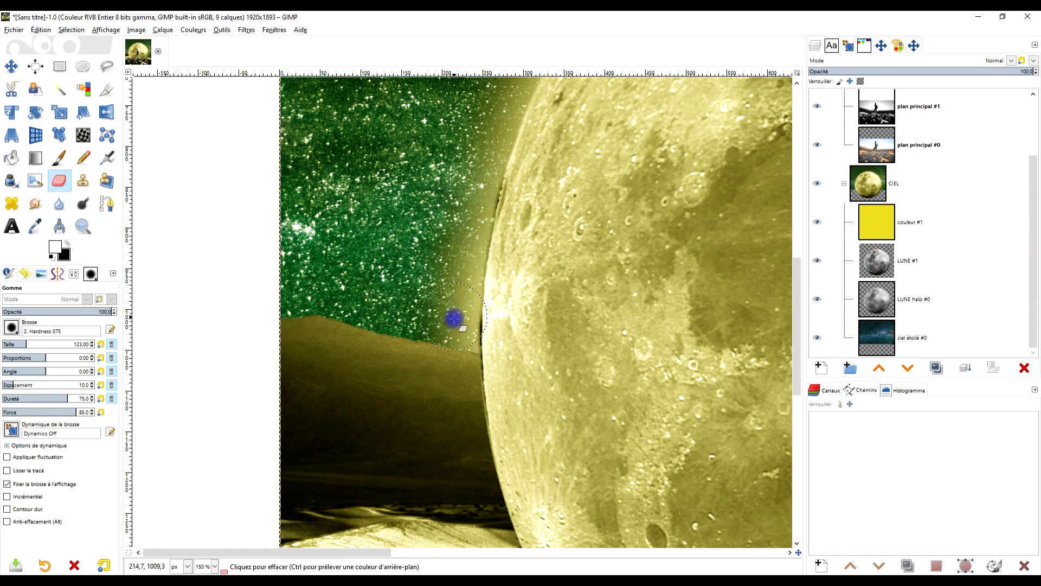
left_click_drag(453, 367, 454, 395)
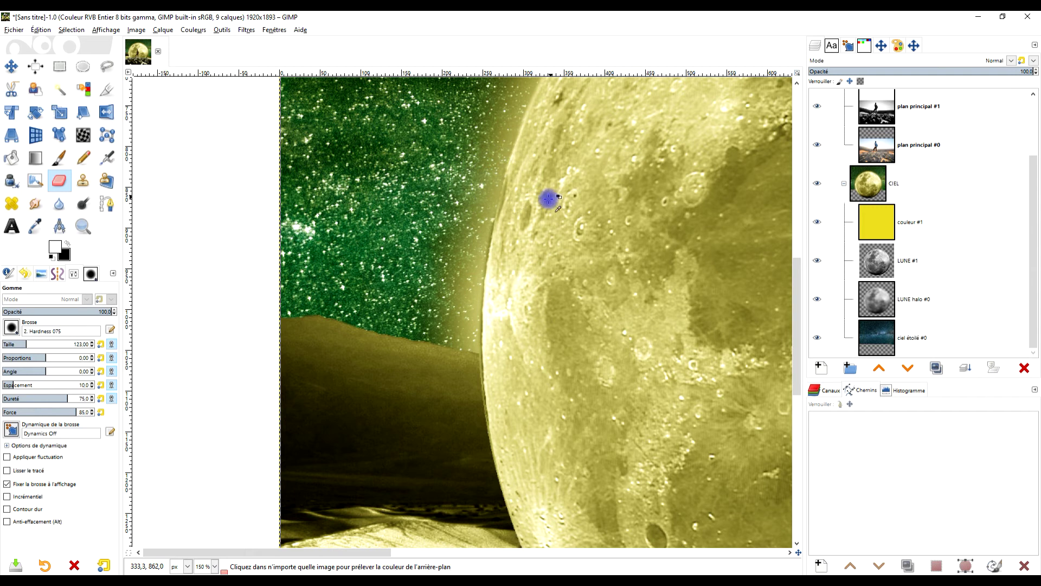
Step: Try the blend modes following Addition on the LUNE halo #0 layer, from Assombrir en Luma seulement through Lumière douce to Lumière linéaire
scroll(549, 200, "down", 3)
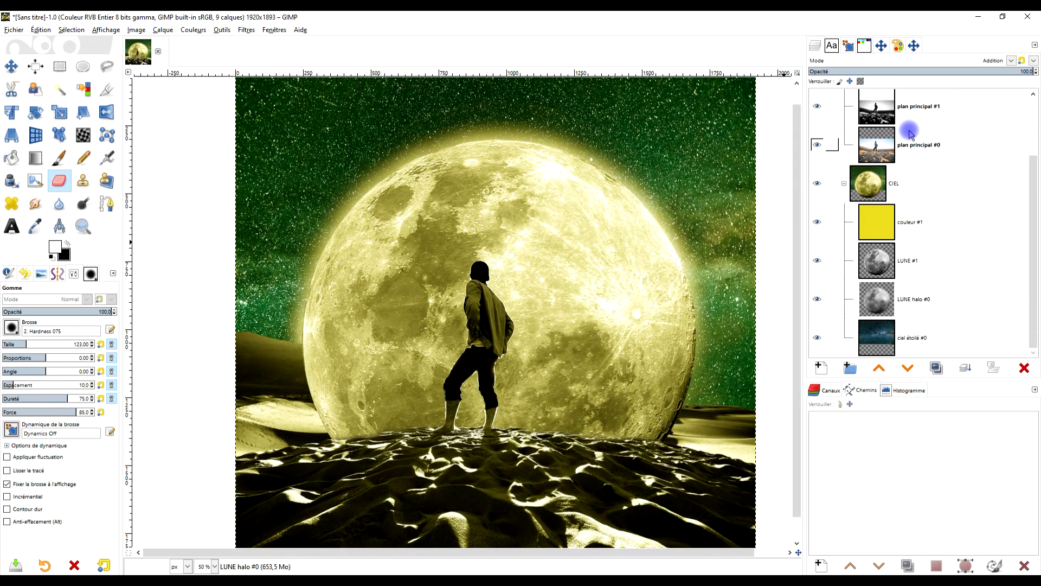
key("Down")
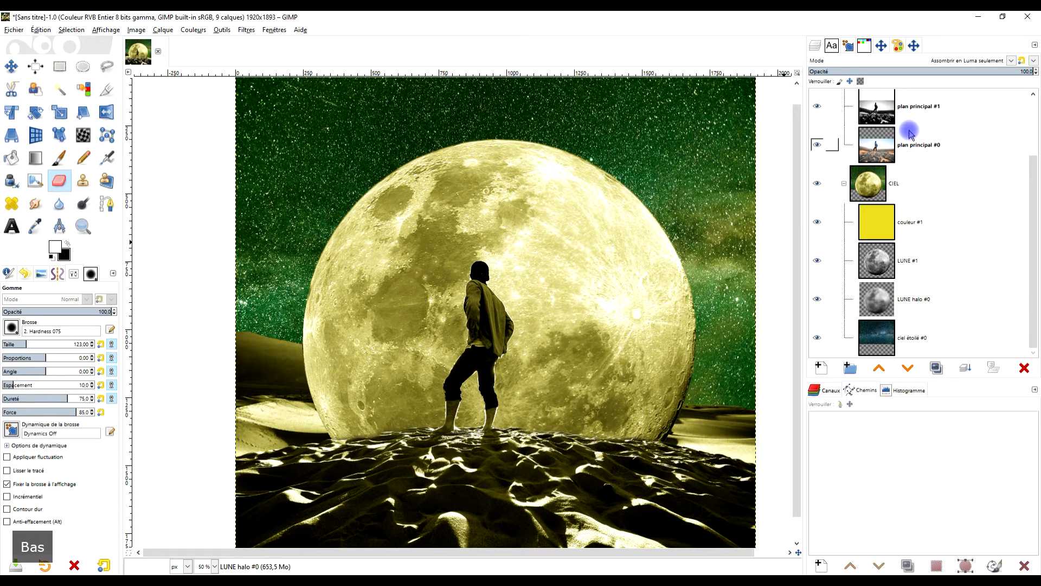
key("Down")
key("Down")
key("Down")
key("Down")
key("Down")
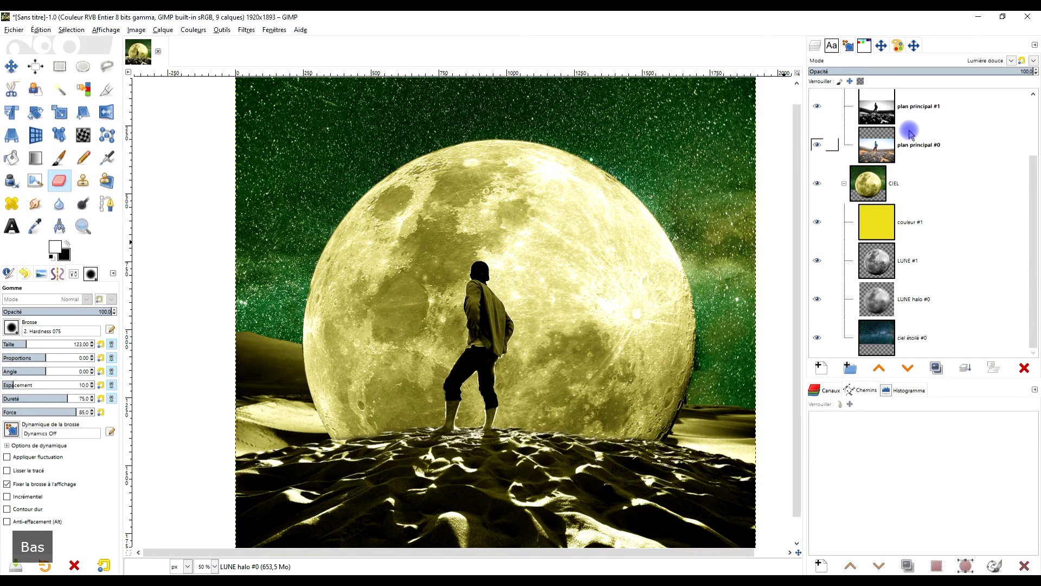
key("Down")
key("Down")
key("Down")
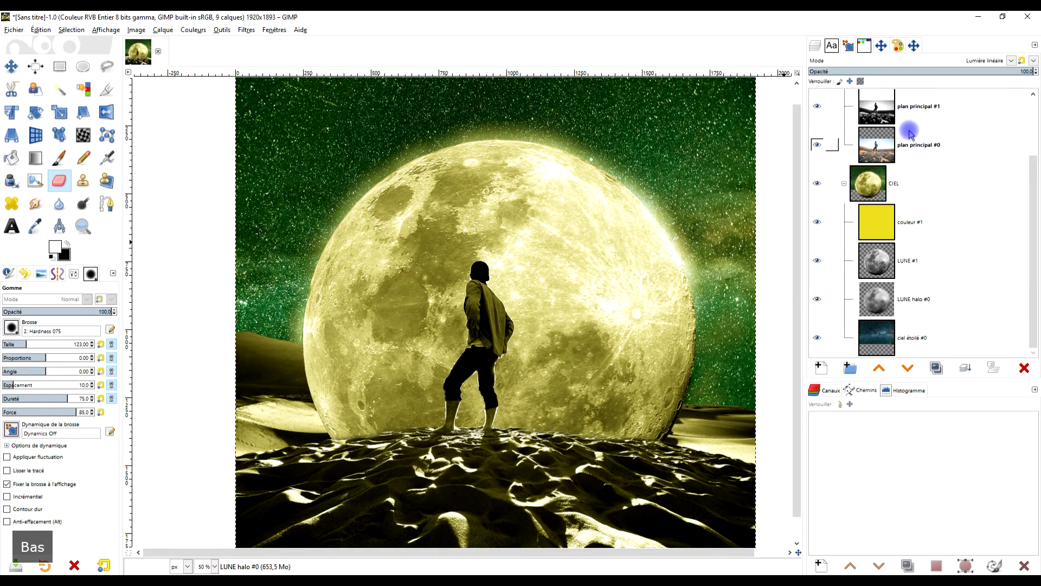
Step: Try the blend modes beyond Lumière linéaire on LUNE halo #0, going through Exclusion as far as Diviser
key("Down")
key("Up")
key("Down")
key("Down")
key("Down")
key("Down")
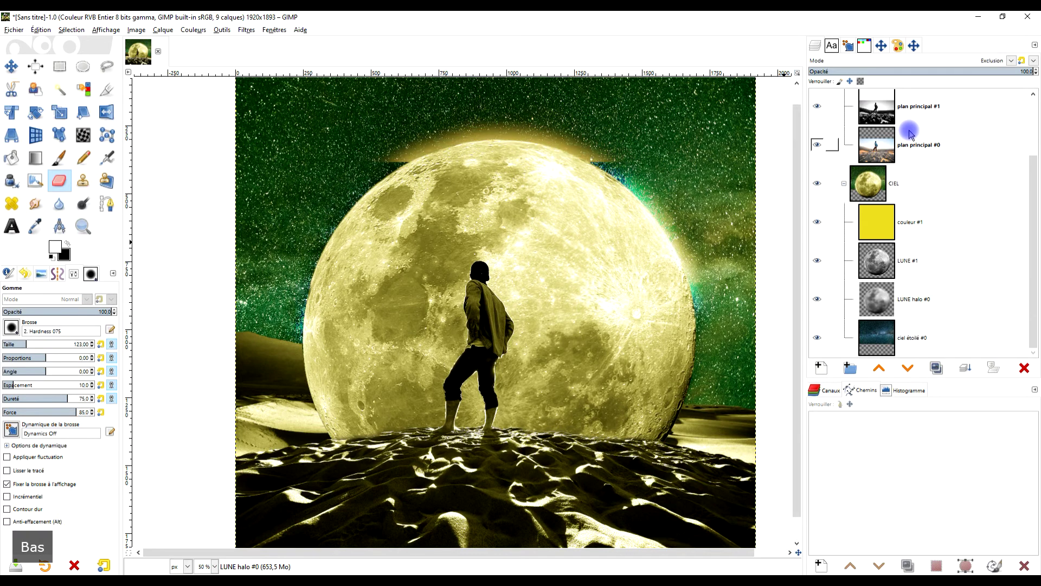
key("Down")
key("Down")
key("Down")
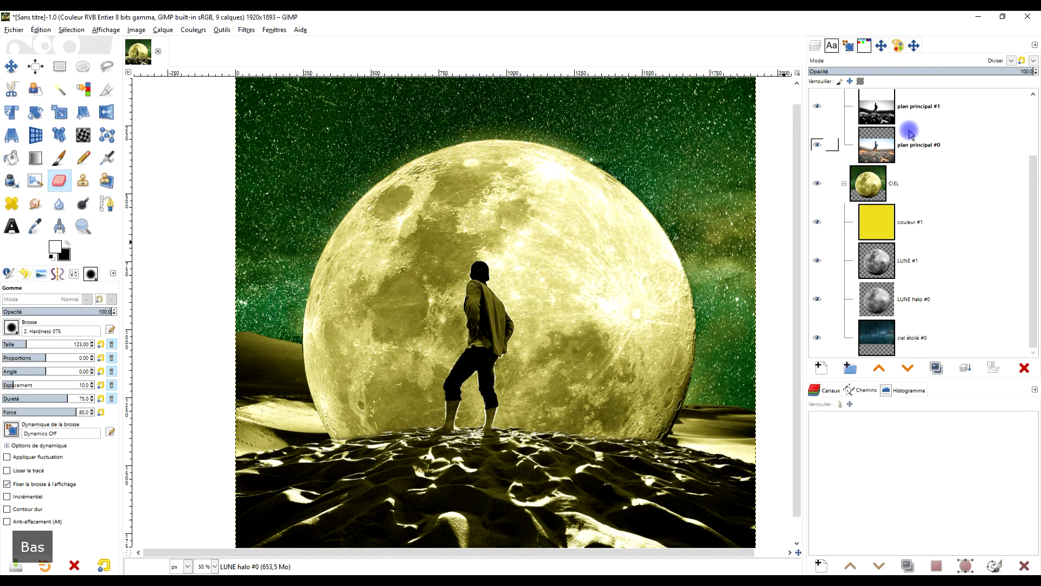
Step: Compare the LUNE halo #0 blend modes in reverse order, including Exclusion, Mélange dur, Lumière ponctuelle, Lumière dure and Lumière douce
key("Up")
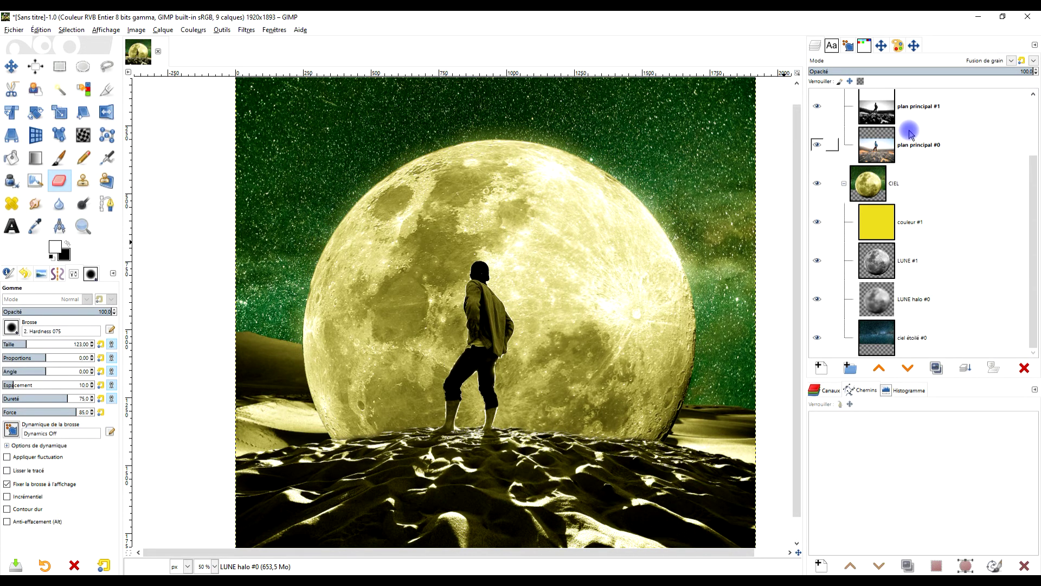
key("Up")
key("Up")
key("Up")
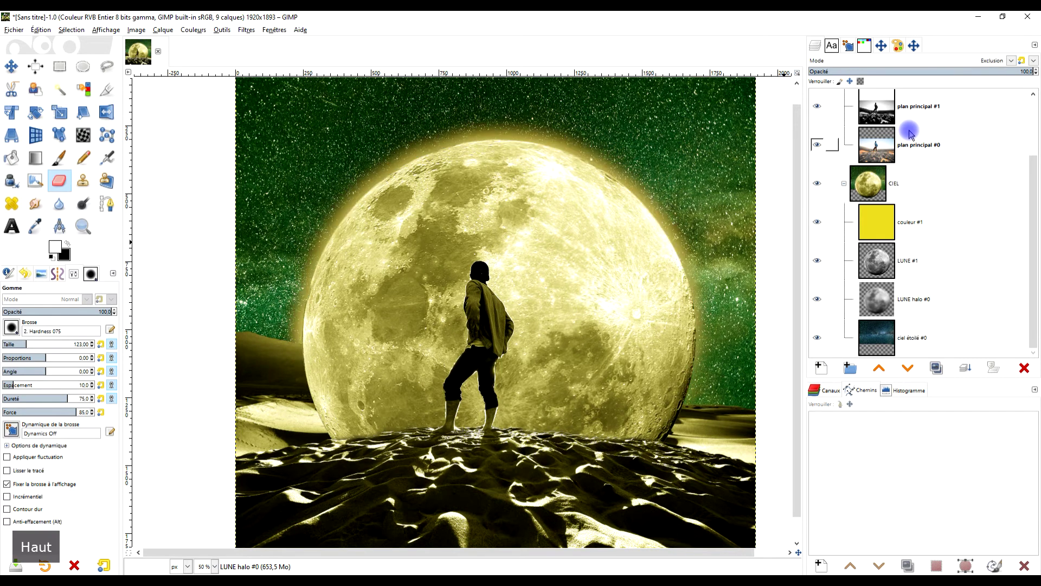
key("Up")
key("Up")
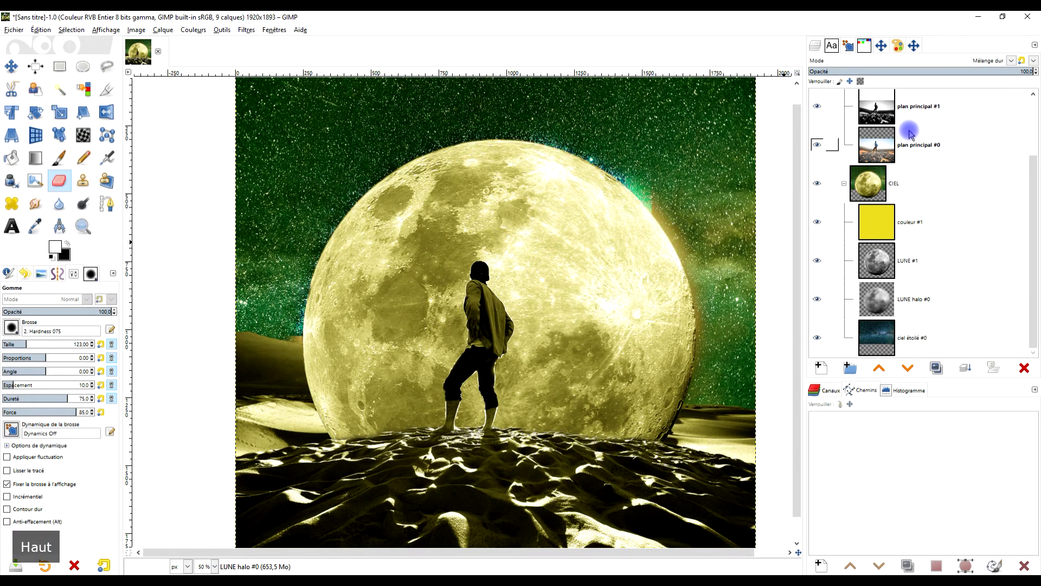
key("Up")
key("Up")
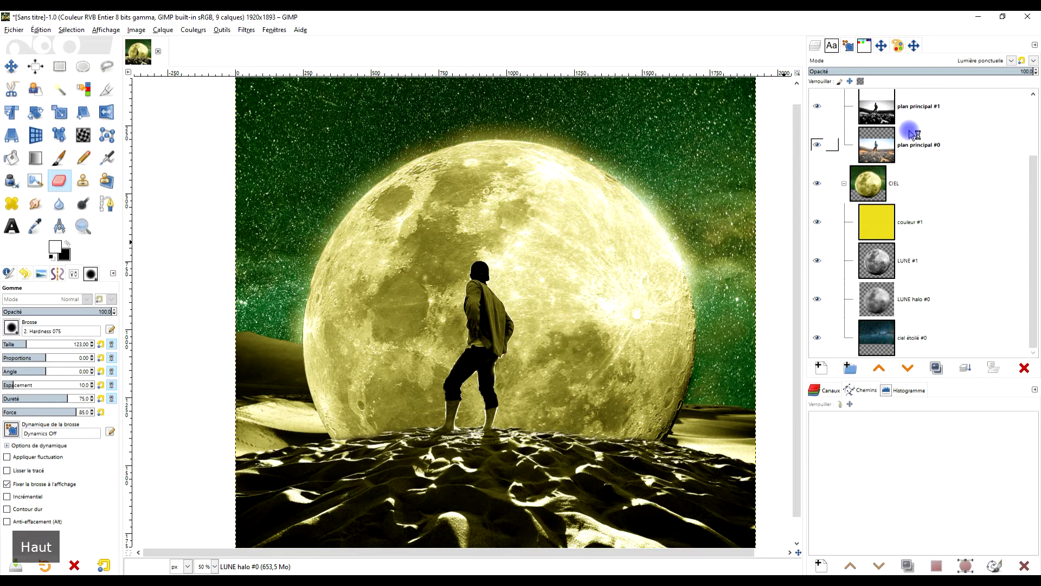
key("Up")
key("Up")
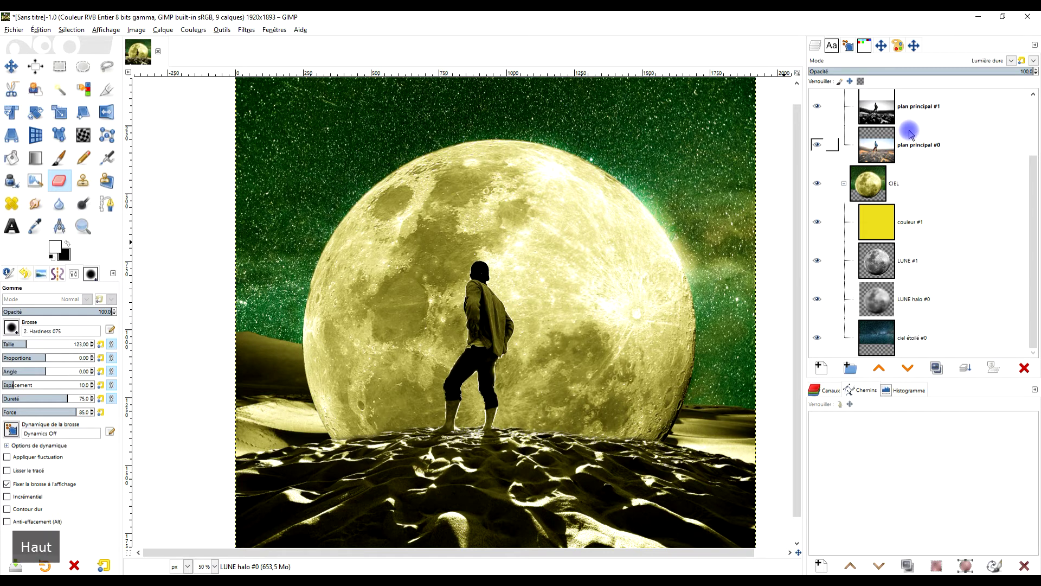
key("Up")
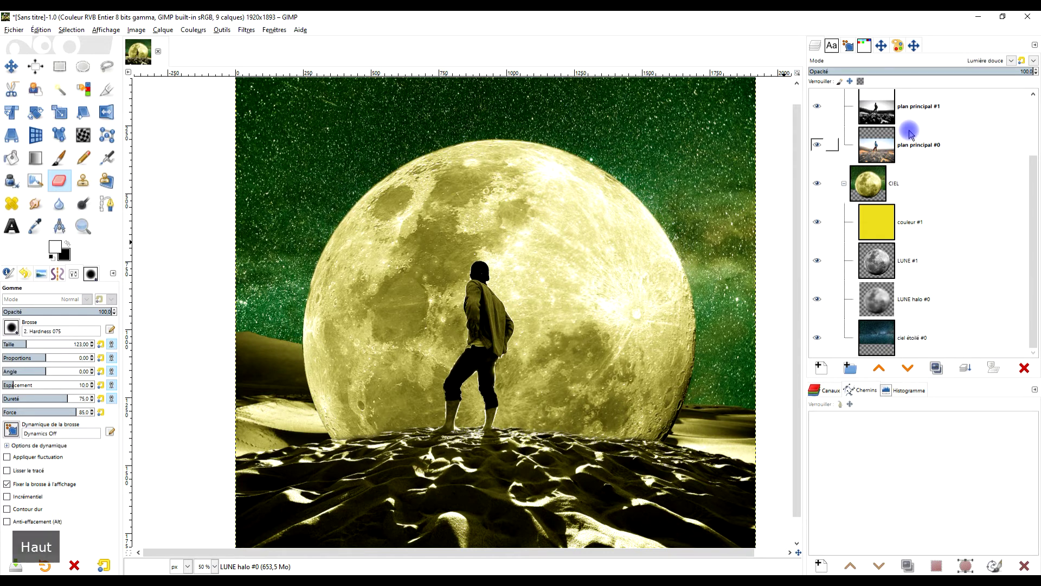
Step: Compare Lumière dure and Assombrir seulement on the moon halo and settle on Addition as the LUNE halo #0 blend mode
key("Down")
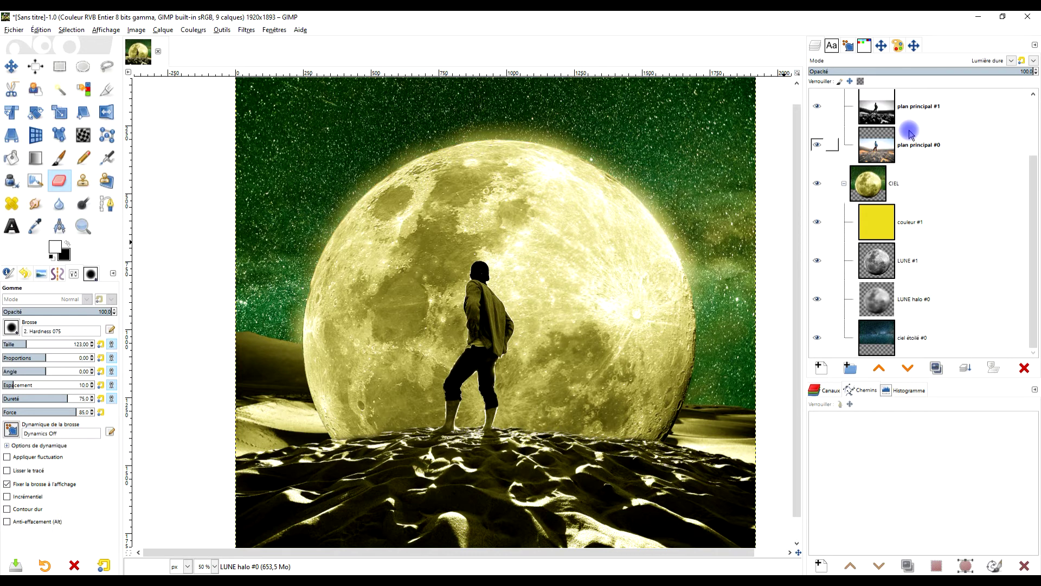
key("Up")
key("Up")
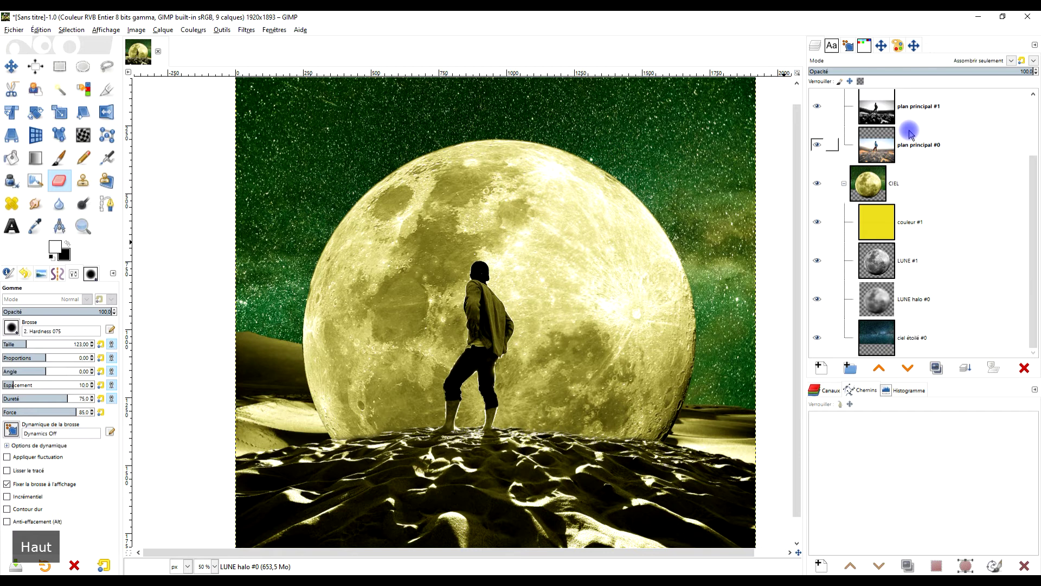
key("Up")
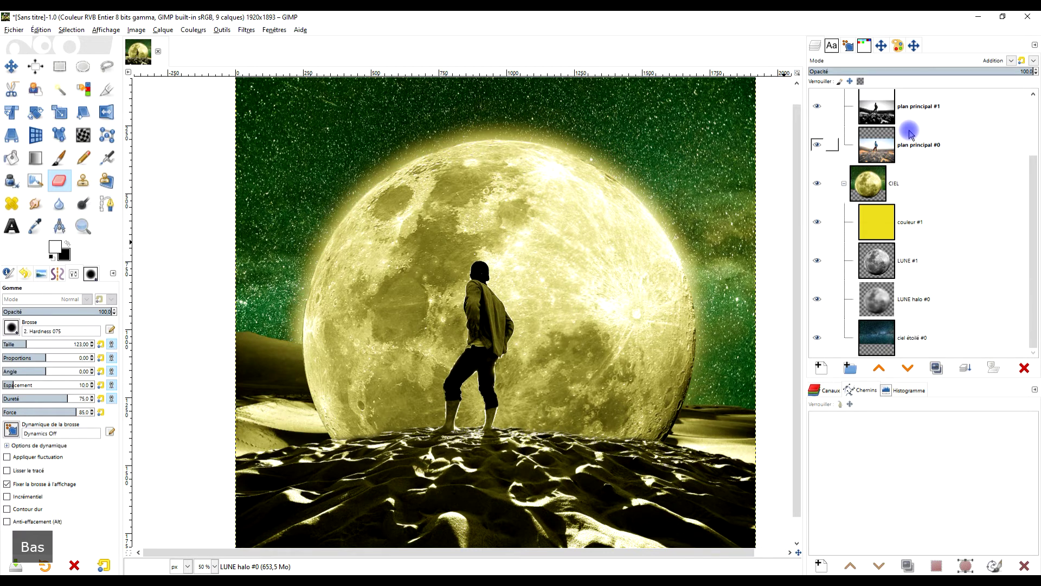
scroll(678, 353, "down", 1)
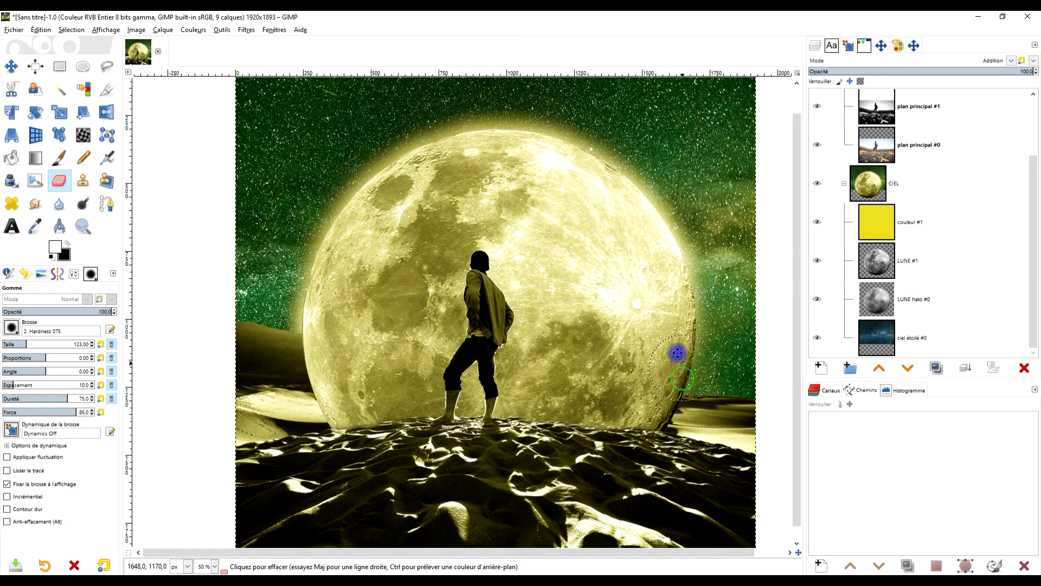
scroll(675, 347, "down", 1)
scroll(673, 342, "down", 1)
scroll(673, 321, "up", 1)
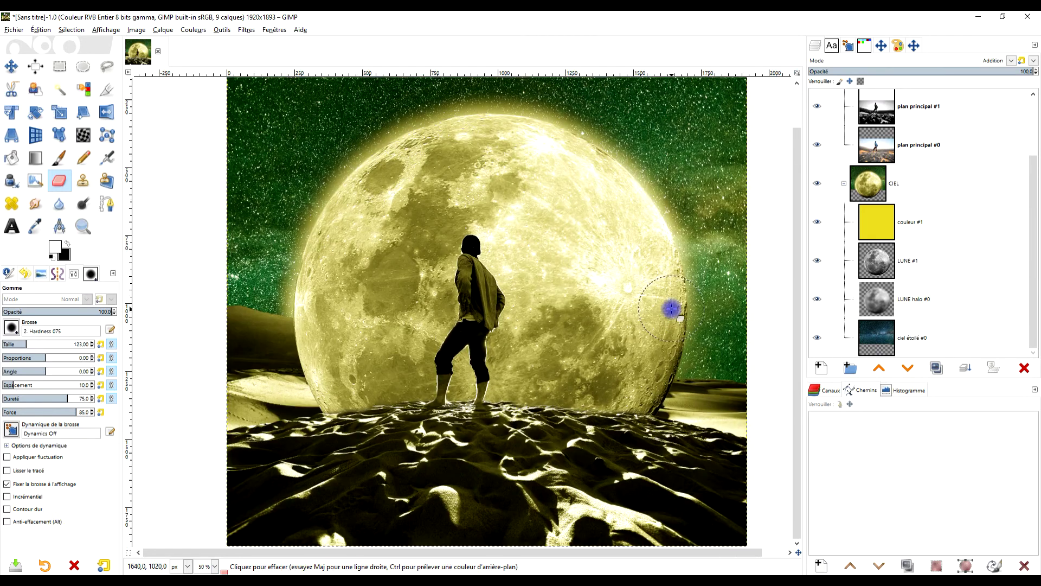
Step: Paint black on the SCENE mask along the jacket hem and its notch above the trousers to remove the white fringe
scroll(468, 379, "up", 4)
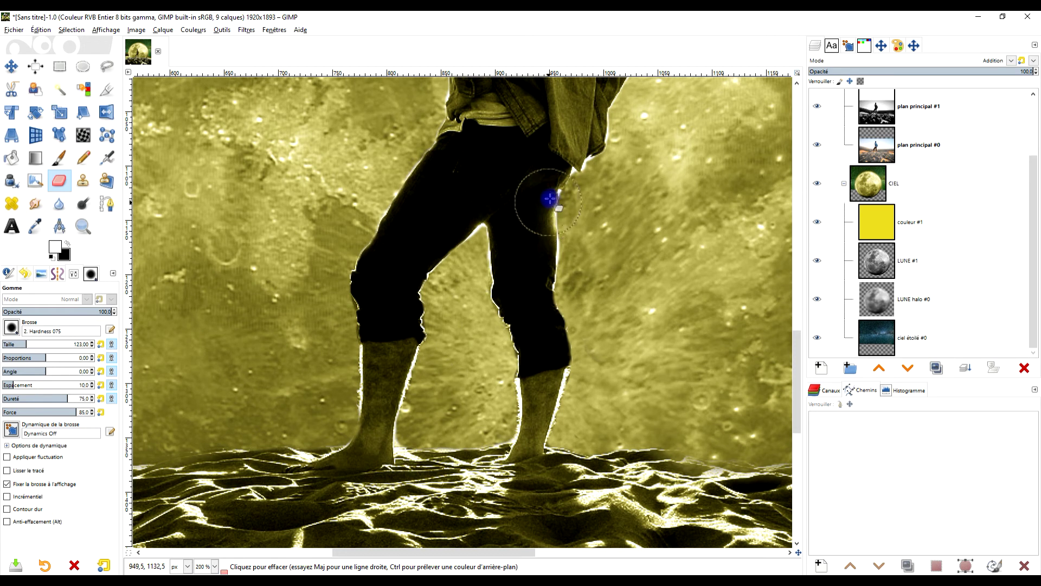
scroll(570, 228, "up", 3)
scroll(911, 163, "up", 3)
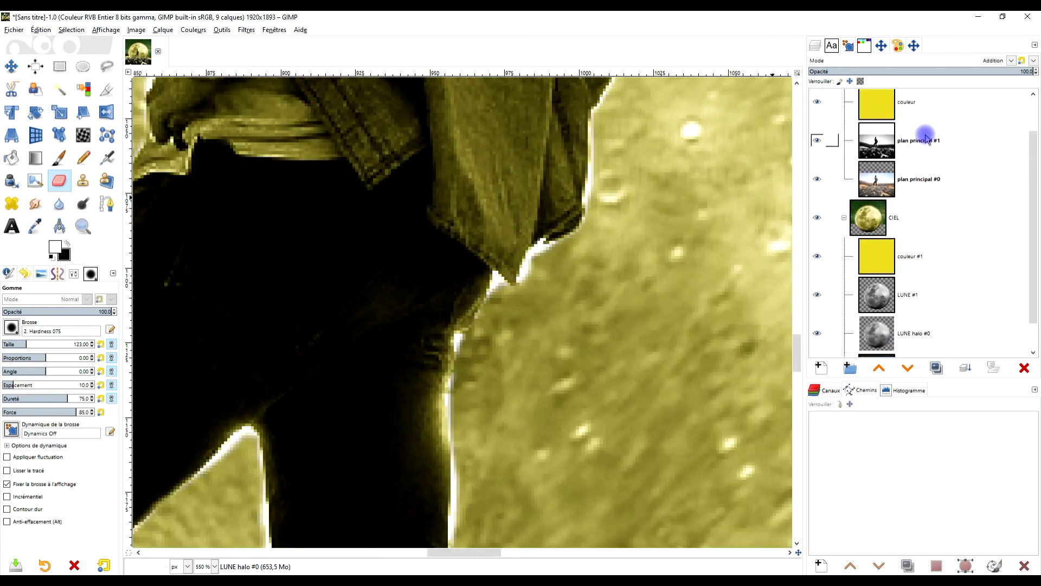
left_click(911, 114)
left_click(59, 157)
scroll(705, 193, "up", 2)
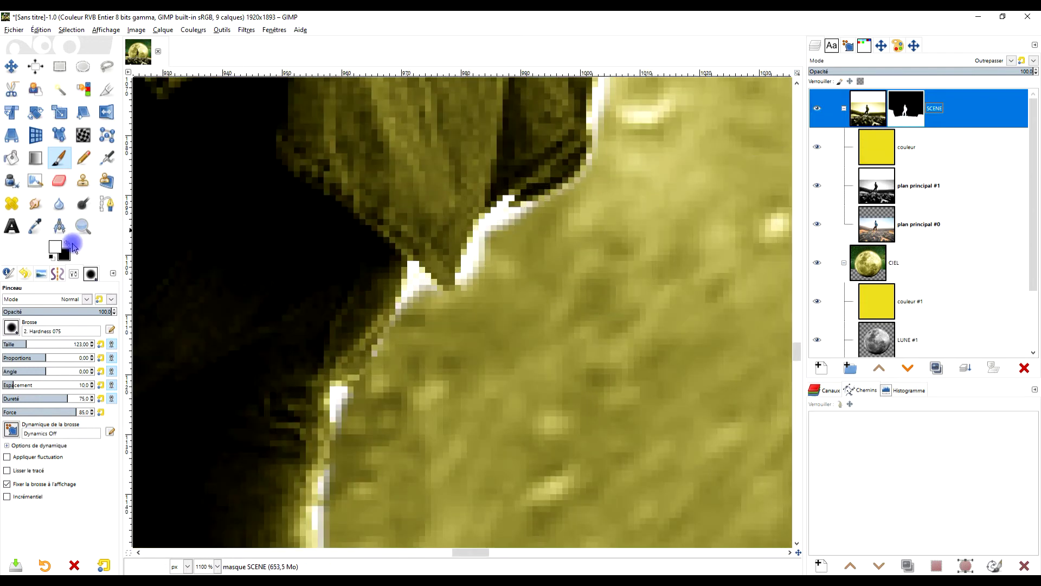
mouse_move(461, 246)
left_mouse_down()
mouse_move(512, 264)
mouse_move(493, 262)
mouse_move(510, 242)
left_mouse_up()
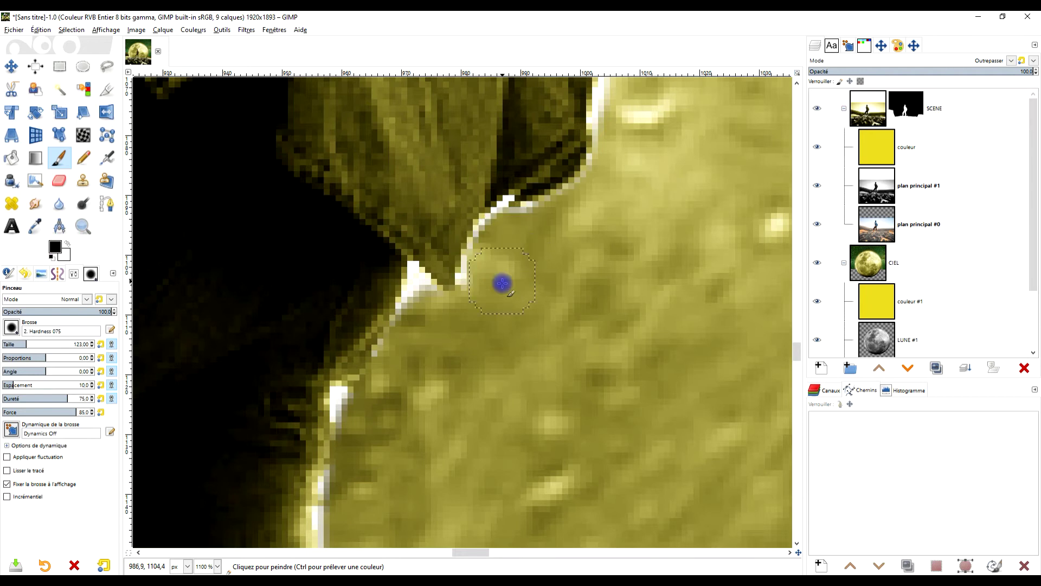
scroll(438, 336, "up", 4)
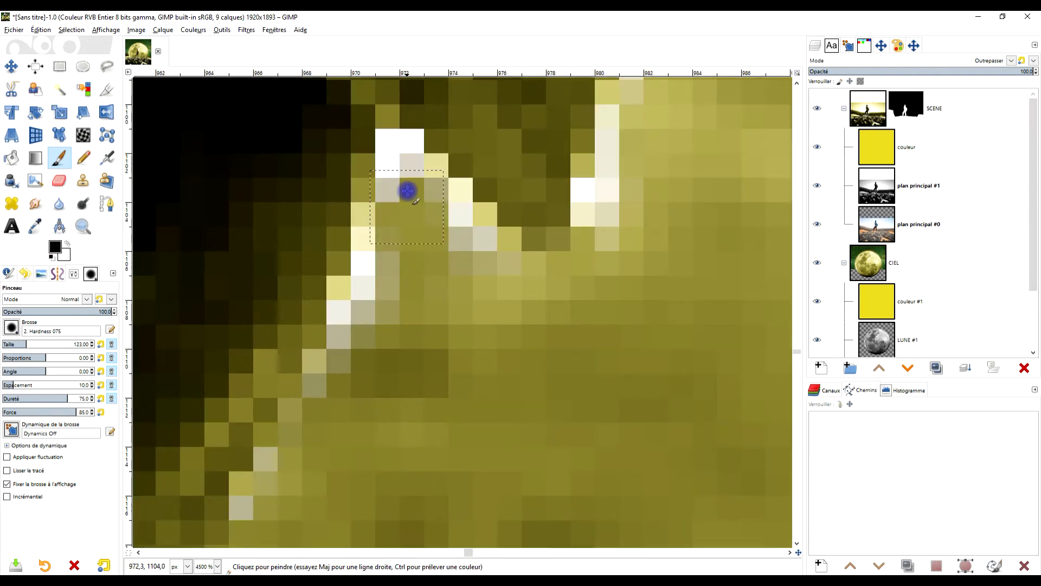
mouse_move(405, 186)
left_mouse_down()
mouse_move(453, 271)
mouse_move(367, 349)
mouse_move(339, 358)
left_mouse_up()
Step: Examine the outer edge of the trousers up close and the man against the moon in the whole image for remaining fringes
scroll(519, 269, "down", 6)
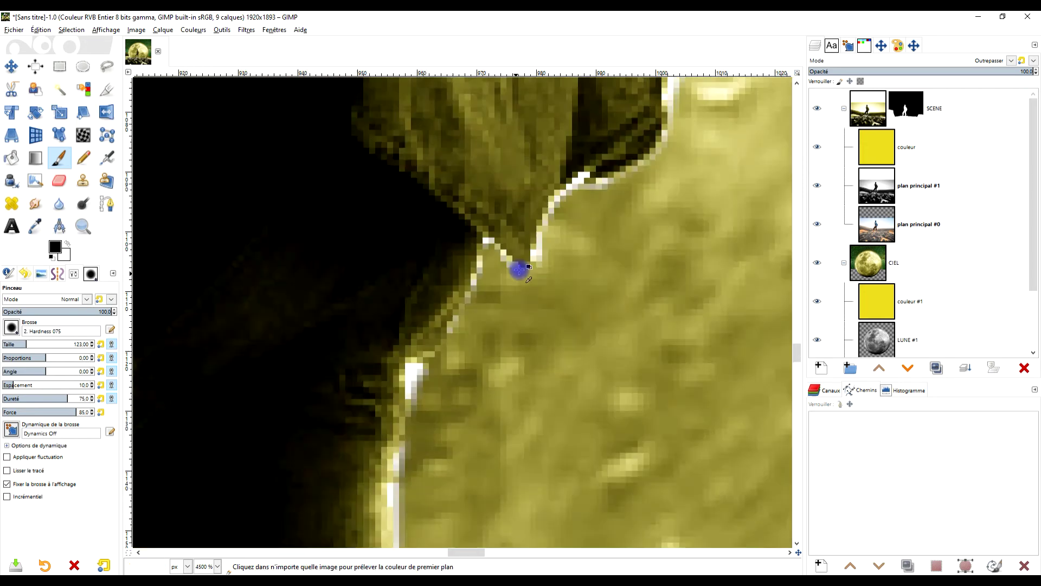
scroll(535, 260, "down", 3)
scroll(555, 291, "up", 4)
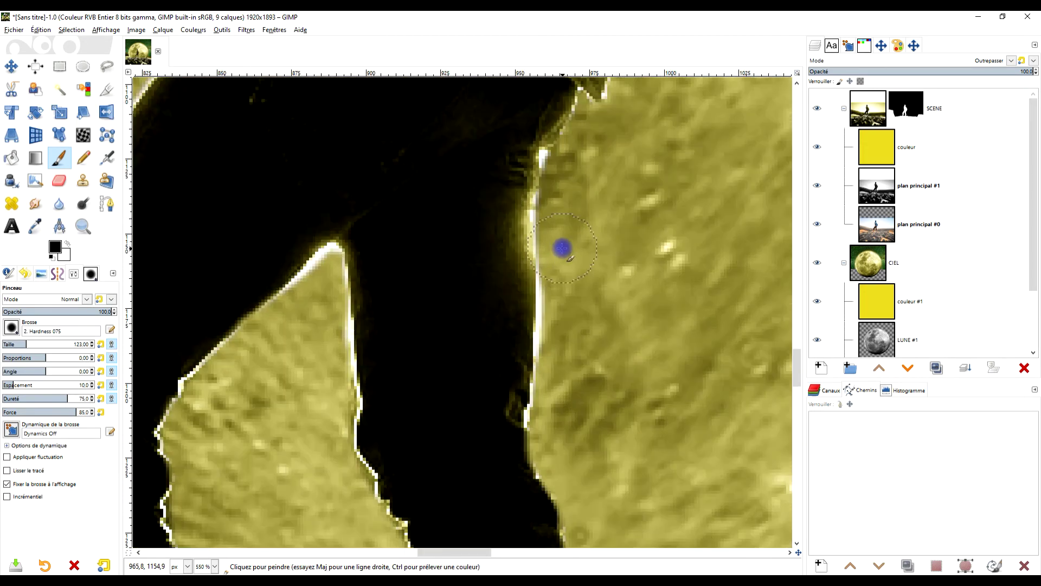
scroll(565, 348, "down", 7)
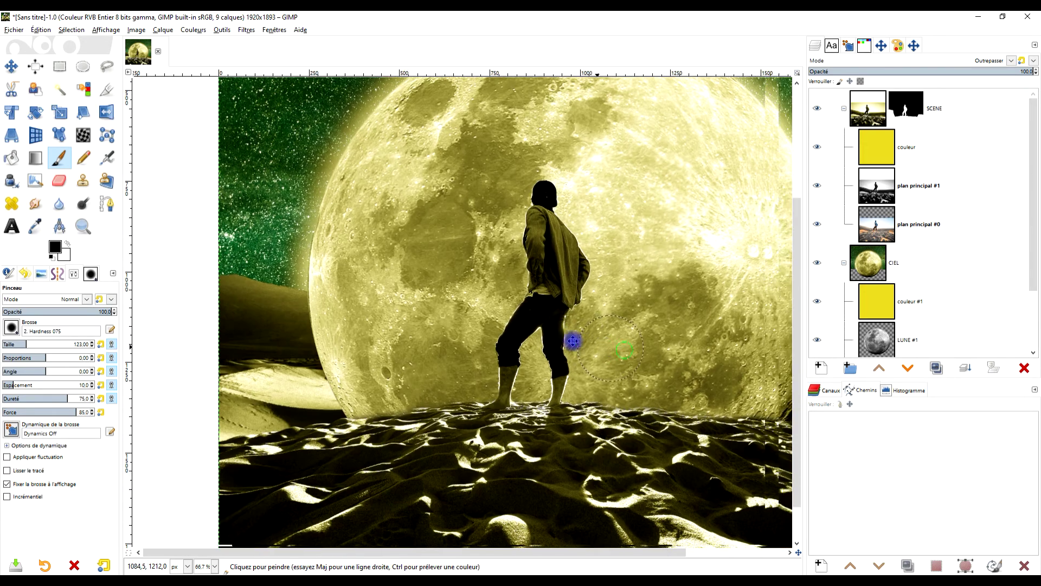
scroll(518, 334, "up", 1)
scroll(530, 314, "down", 1)
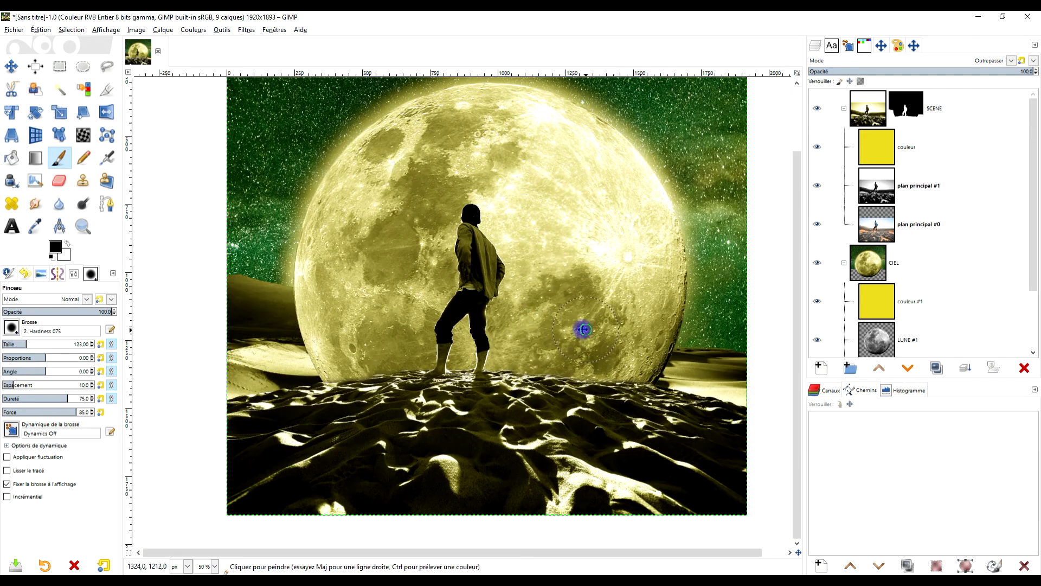
scroll(584, 327, "up", 1)
scroll(557, 292, "down", 1)
scroll(558, 262, "down", 1)
scroll(561, 261, "up", 1)
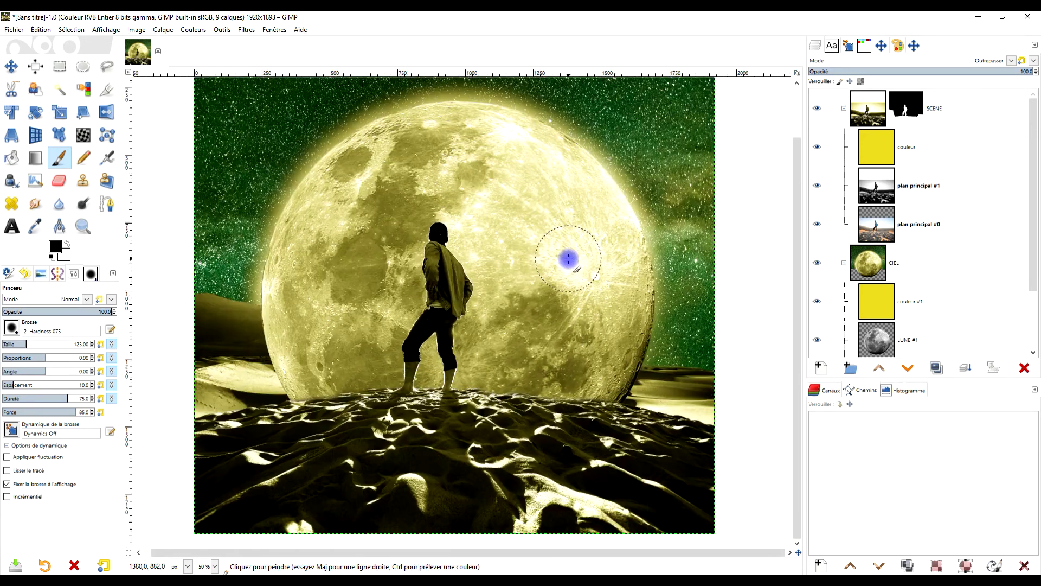
scroll(580, 274, "up", 1)
scroll(579, 374, "down", 1)
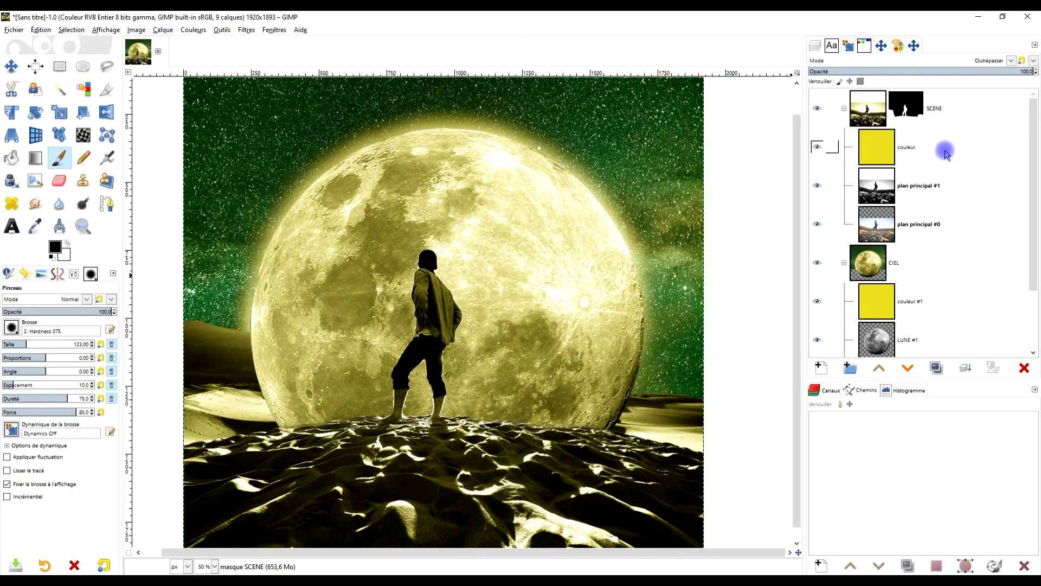
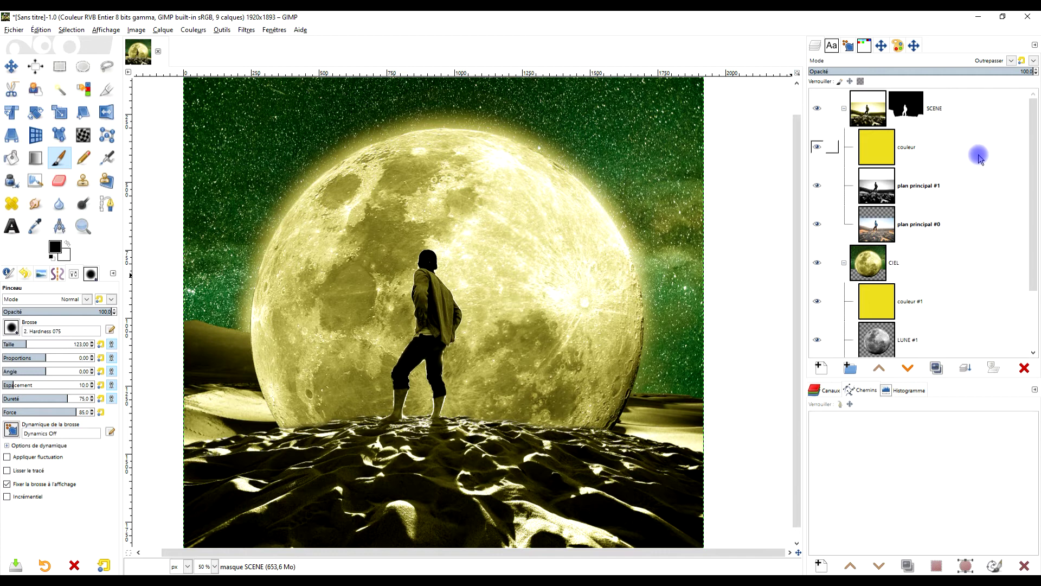
Step: Collapse the SCENE and CIEL groups and create a transparent 1920 x 1893 px layer named brume inside the SCENE group
left_click(845, 109)
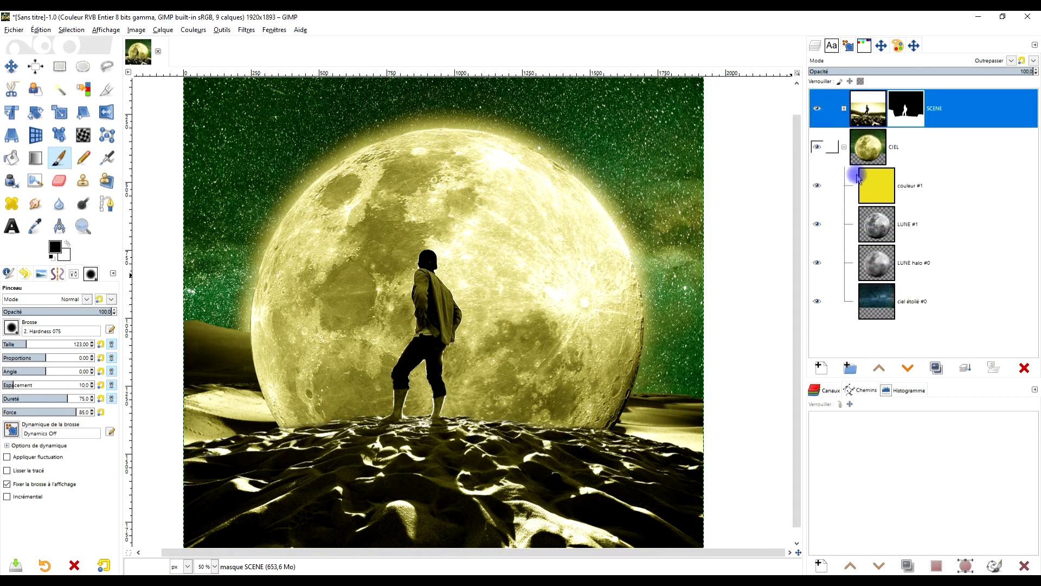
left_click(844, 147)
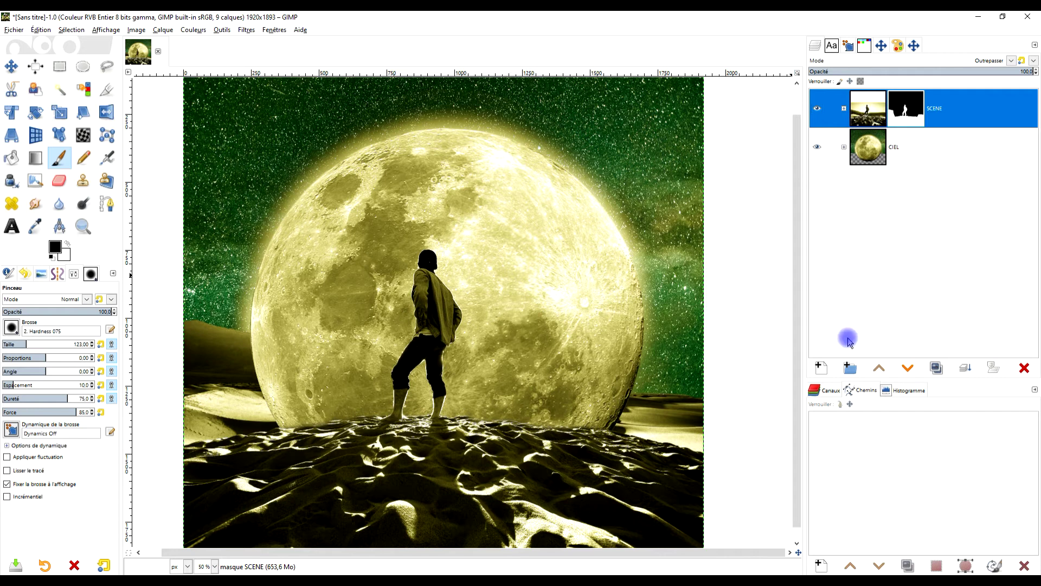
left_click(821, 368)
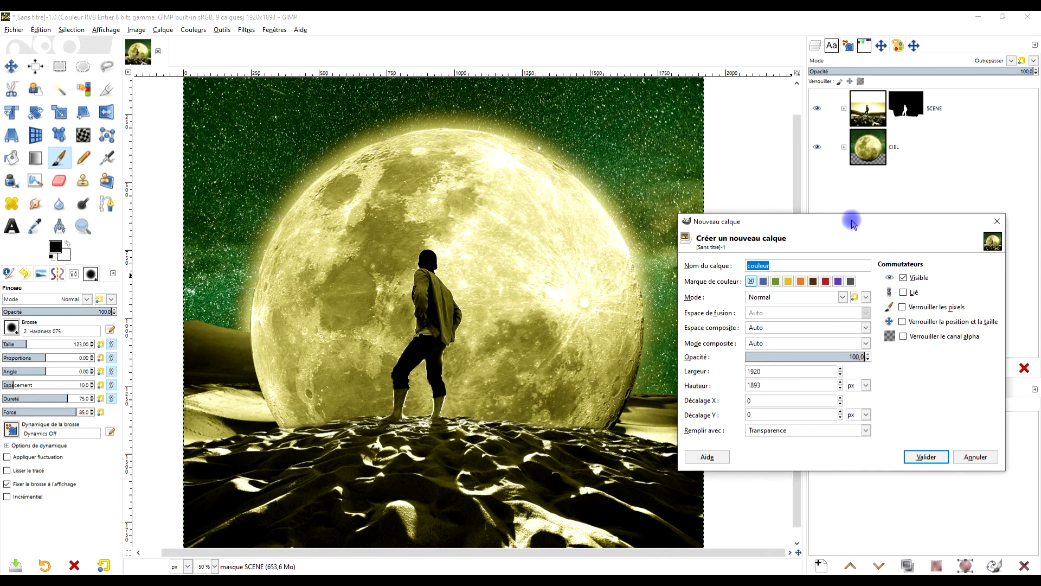
type("br")
key("BackSpace")
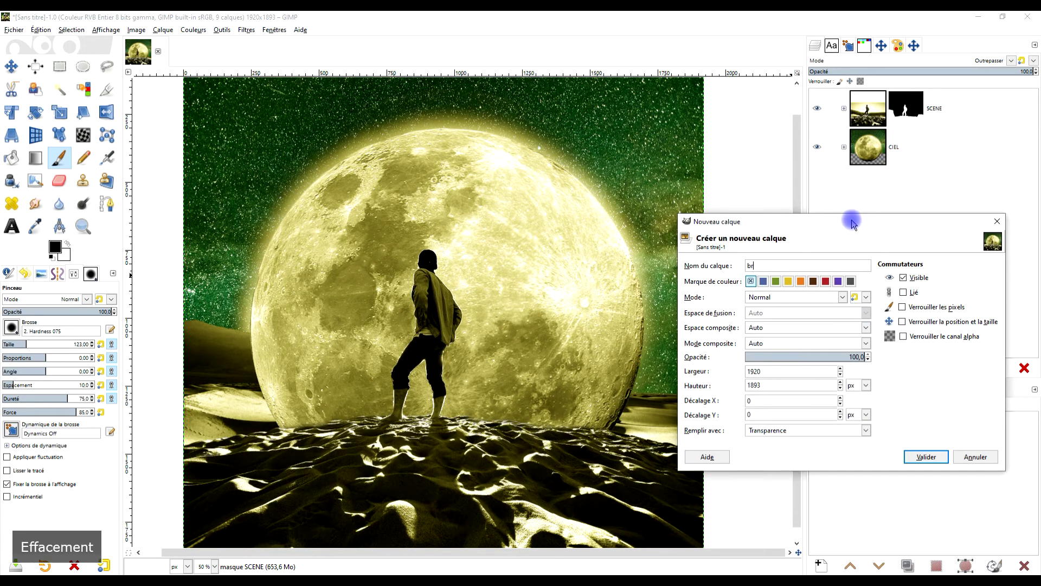
type("ume")
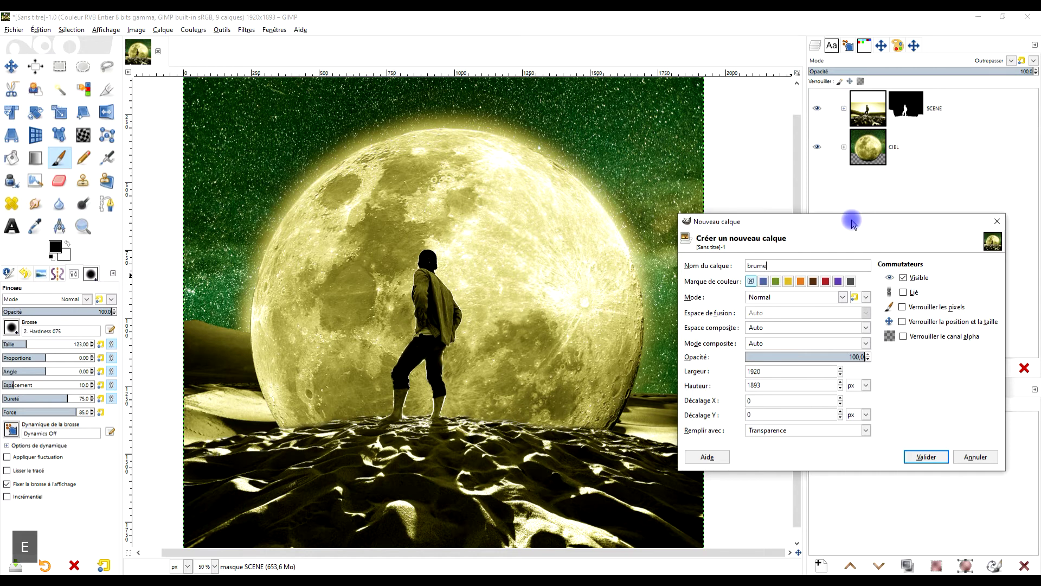
key("Return")
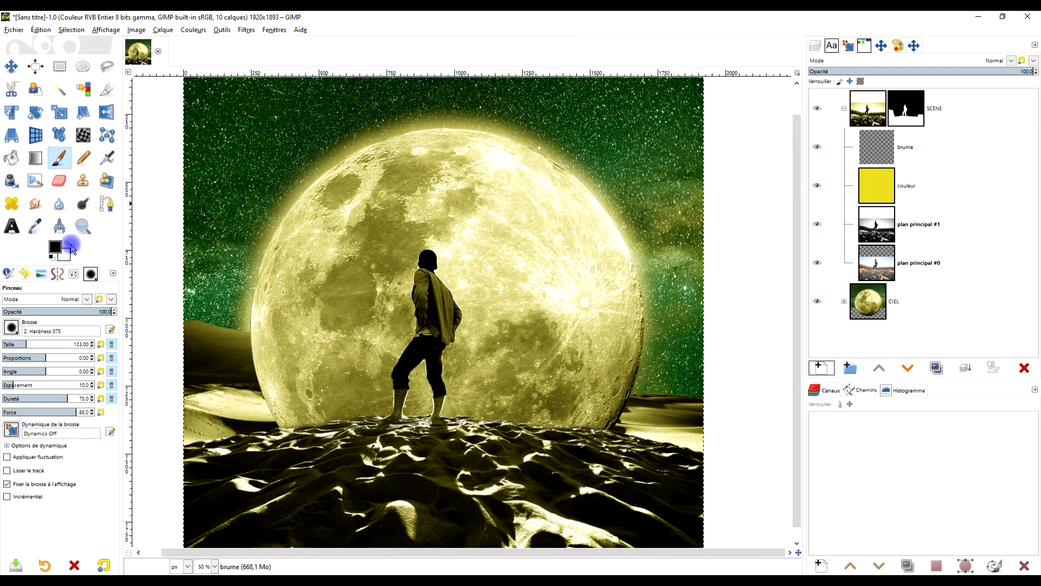
Step: Set white as the foreground colour, switch the brush mode to Dissoudre and move the brume layer out of SCENE to above the group
left_click(33, 302)
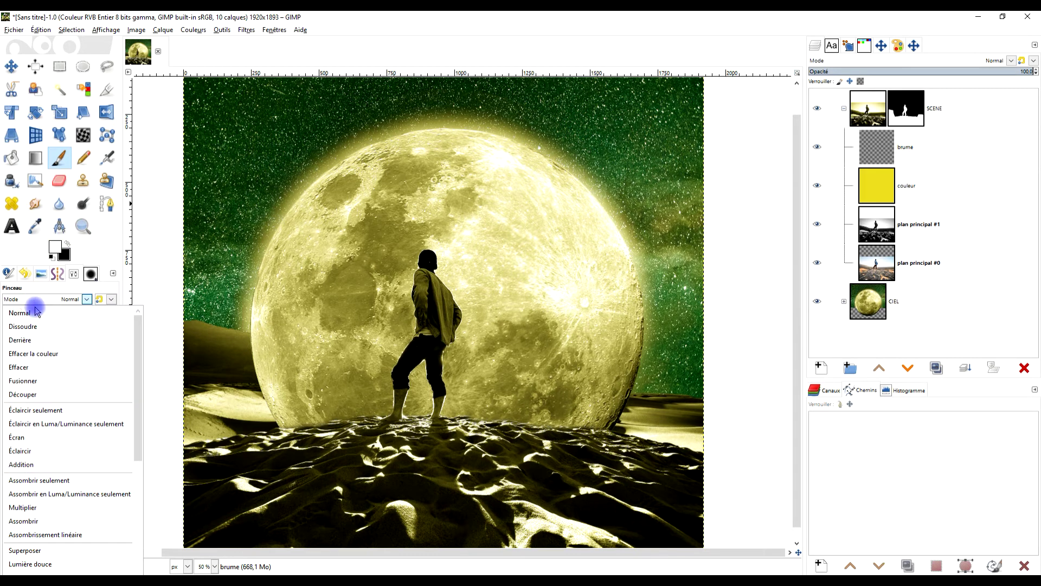
scroll(67, 524, "down", 1)
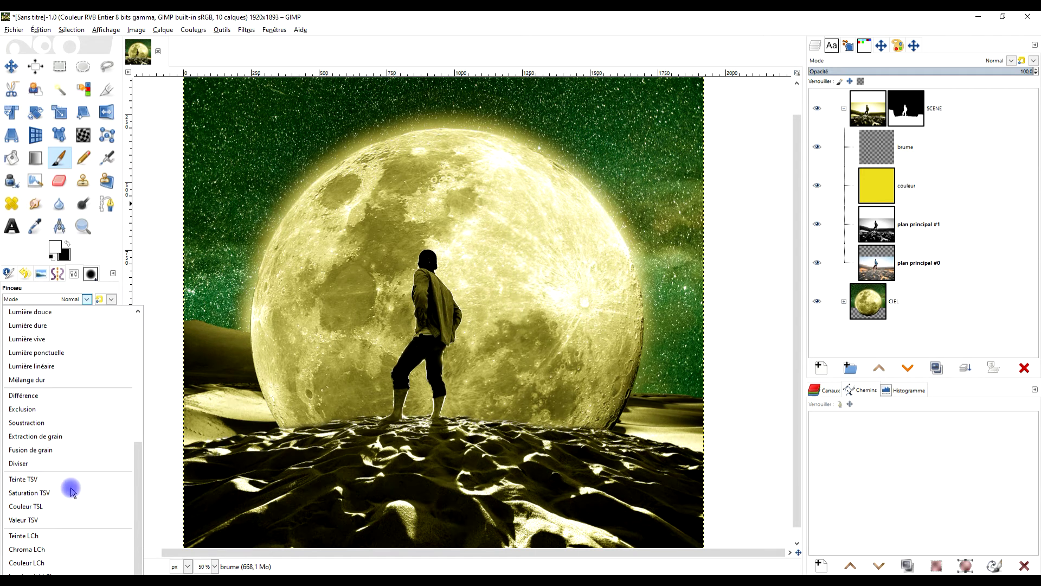
scroll(72, 492, "up", 7)
left_click(58, 326)
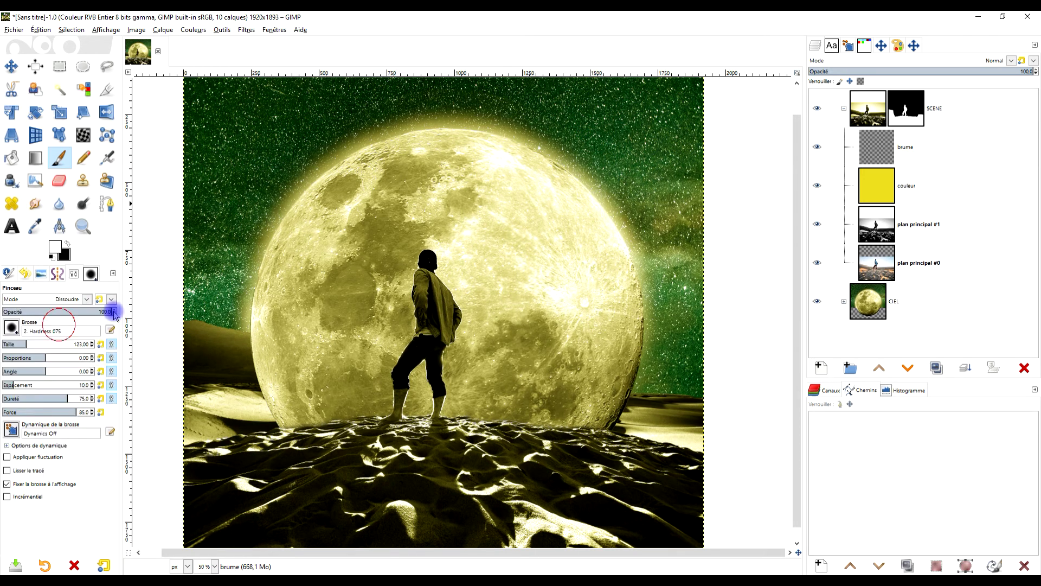
left_click_drag(958, 148, 941, 84)
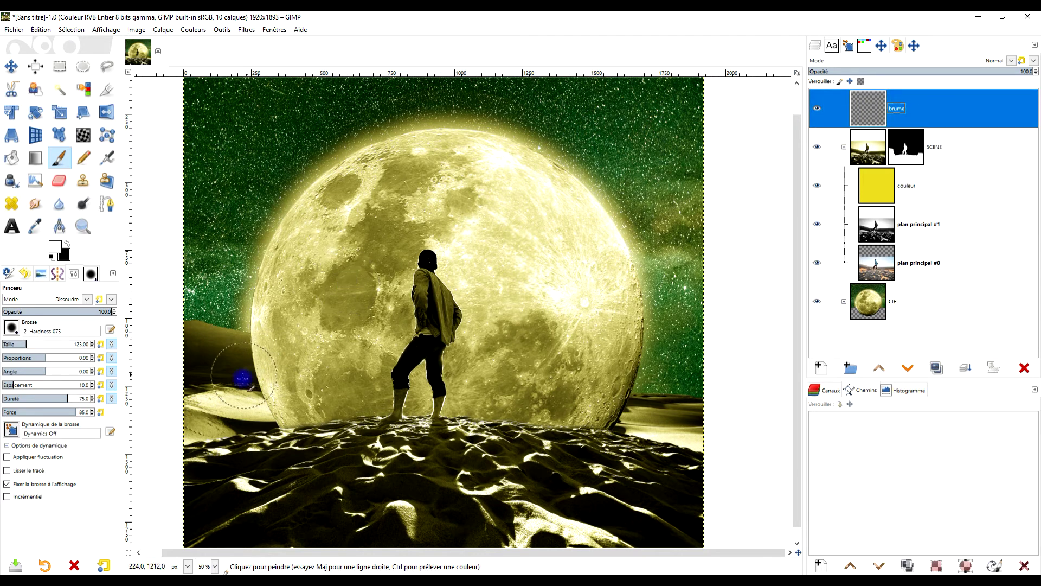
Step: Try a dissolved white mist stroke at 38.6 opacity over the left dunes and the moon's base, and undo it
left_click_drag(70, 312, 45, 311)
mouse_move(226, 372)
left_mouse_down()
mouse_move(213, 402)
mouse_move(394, 392)
left_mouse_up()
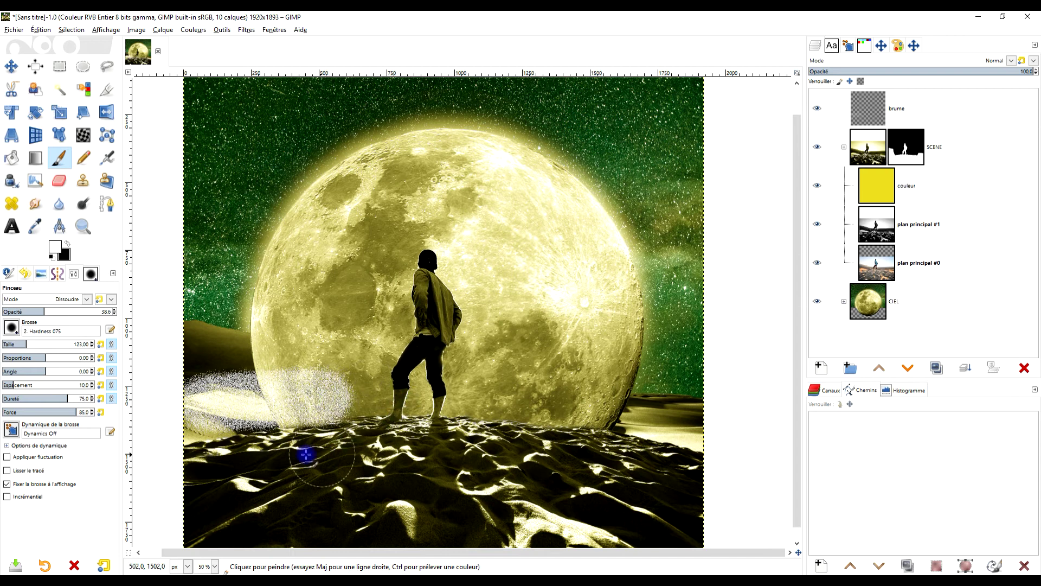
scroll(306, 454, "up", 2)
key("ctrl+z")
scroll(332, 418, "down", 2)
scroll(366, 425, "down", 3)
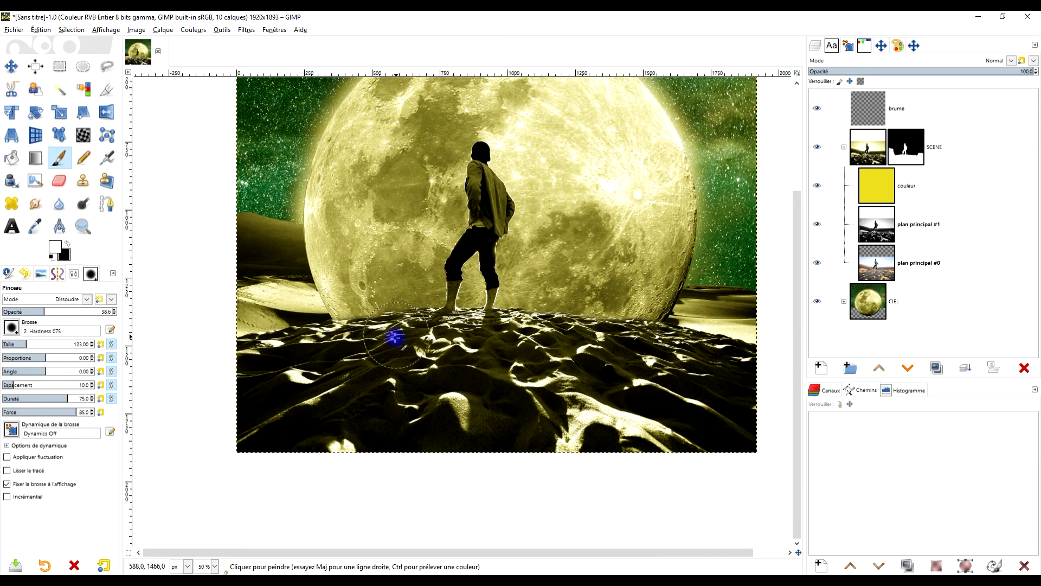
Step: Create a layer group above the brume layer and name it BRUMES
left_click(902, 111)
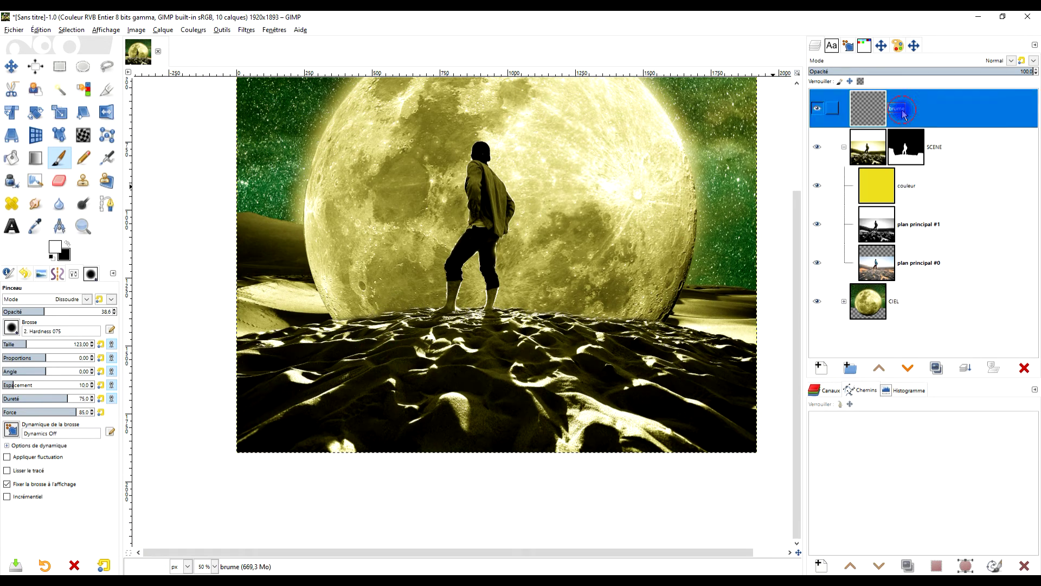
left_click(850, 368)
double_click(913, 108)
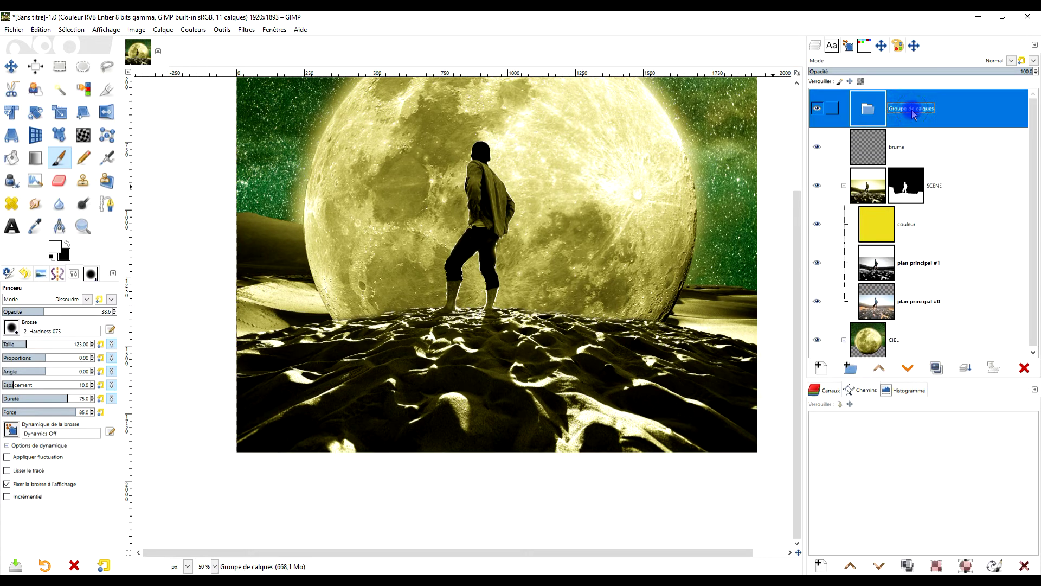
key("Caps_Lock")
type("BRU")
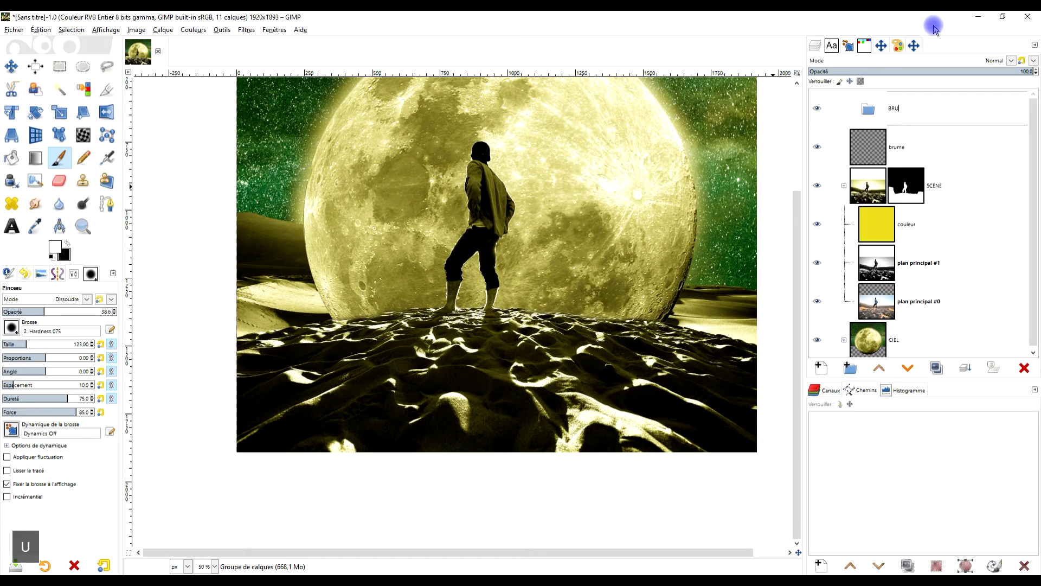
type("MES")
key("Return")
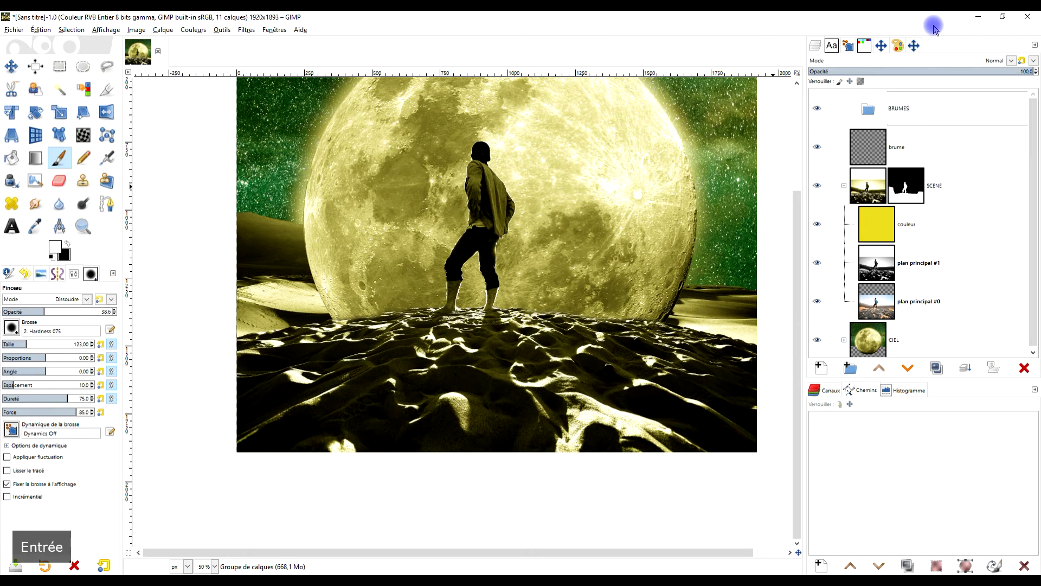
Step: Move the brume layer into the BRUMES group and rename it brume #0
left_click_drag(898, 135, 896, 105)
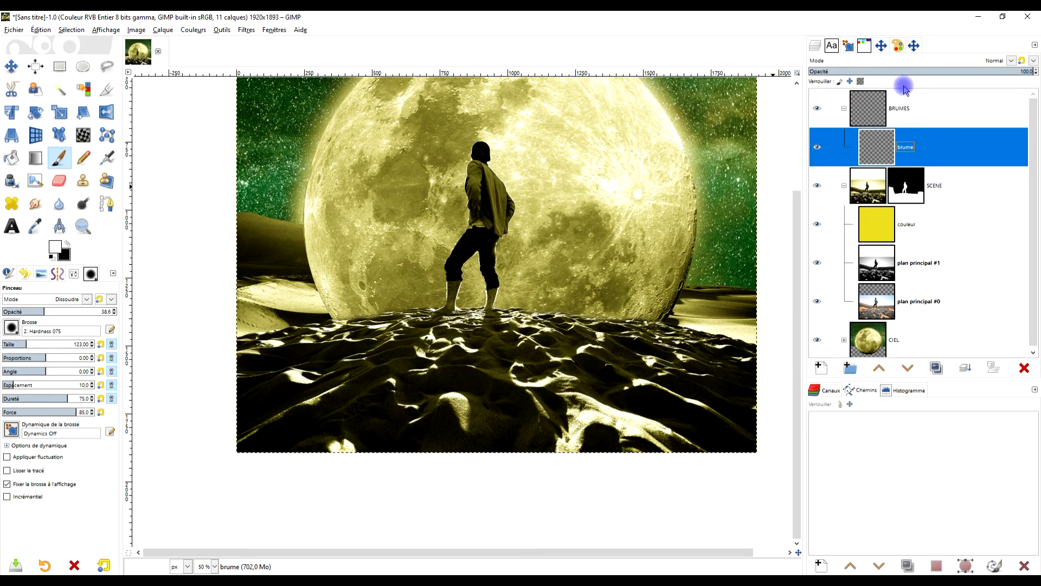
double_click(906, 148)
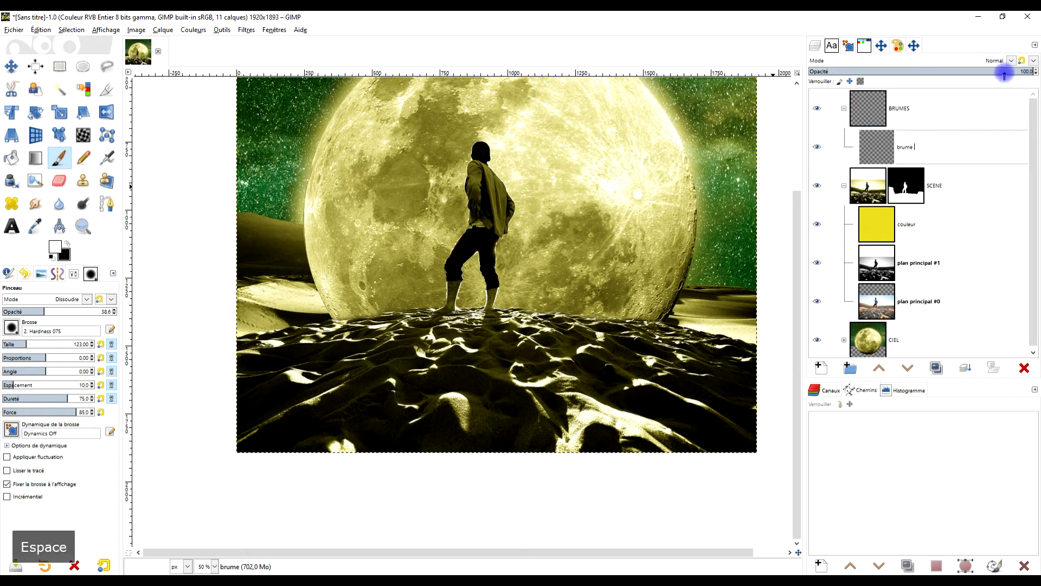
type("#0")
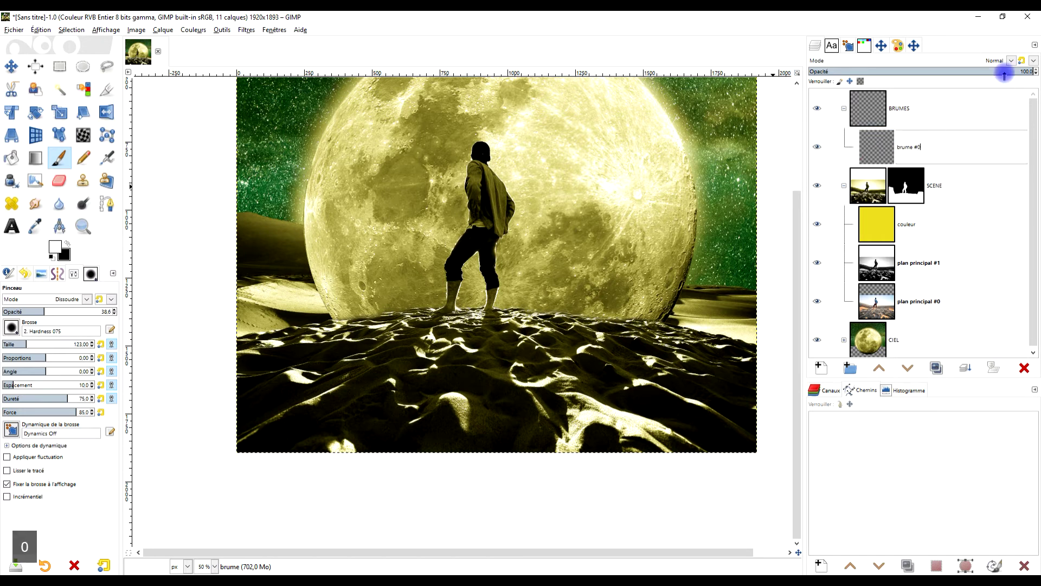
key("Return")
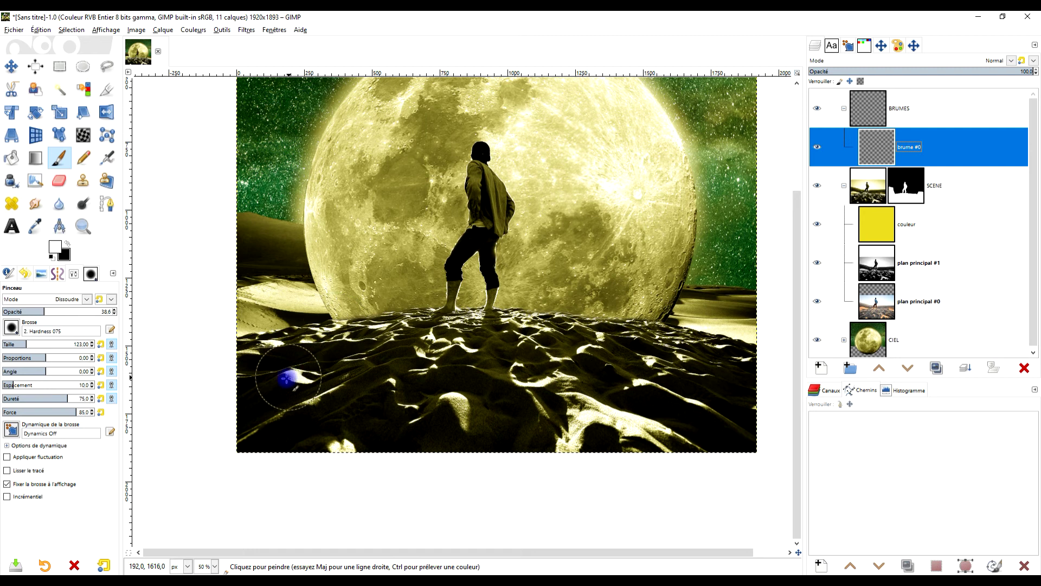
Step: Set the brush opacity to 74.3, try a size 327 mist stroke across the foreground dunes, and undo the stroke
left_click(46, 343)
left_click(84, 312)
scroll(465, 384, "right", 2)
left_click_drag(233, 395, 668, 388)
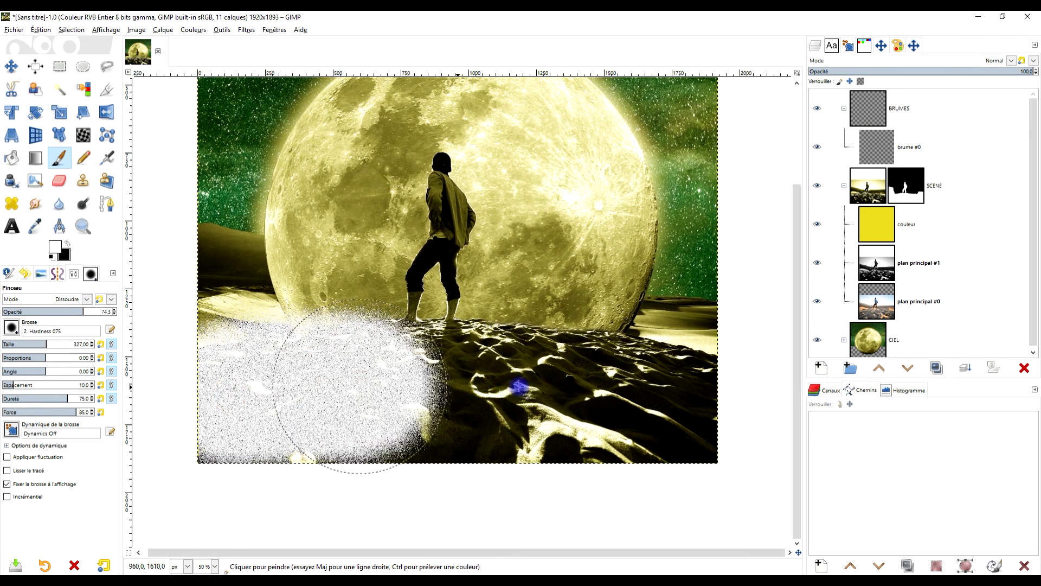
key("ctrl+z")
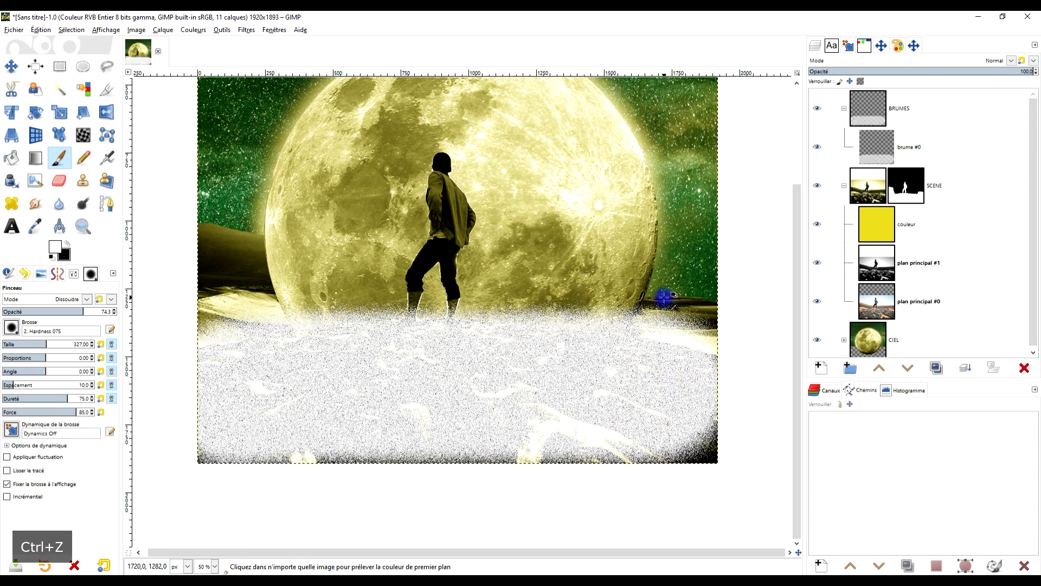
Step: Reduce the brush size to 94 and paint white mist on brume #0 over the far dunes on both sides of the moon
key("plus")
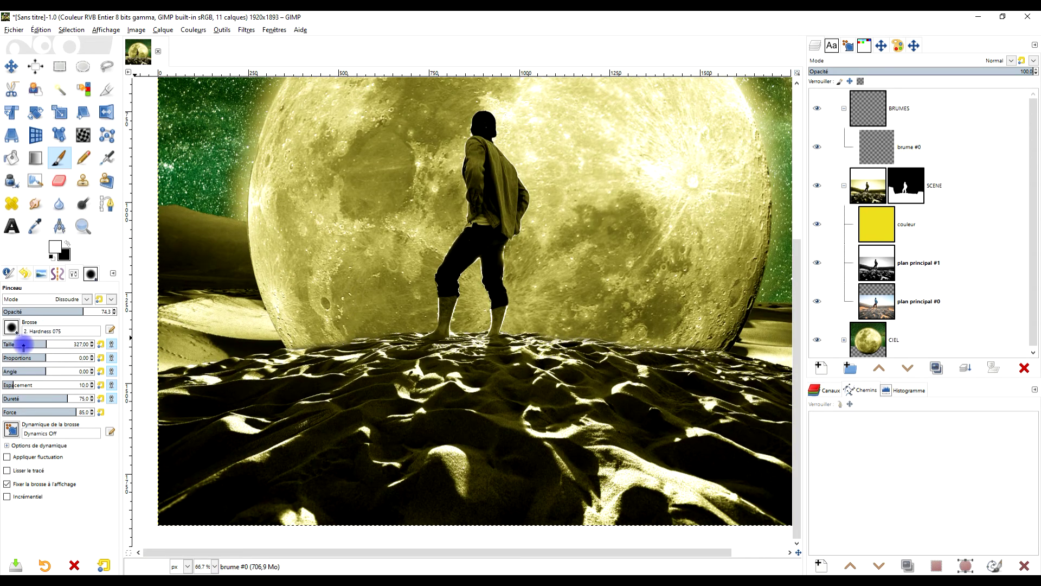
left_click(23, 345)
mouse_move(255, 320)
left_mouse_down()
mouse_move(238, 283)
mouse_move(185, 225)
mouse_move(204, 279)
mouse_move(181, 250)
mouse_move(183, 290)
mouse_move(274, 337)
left_mouse_up()
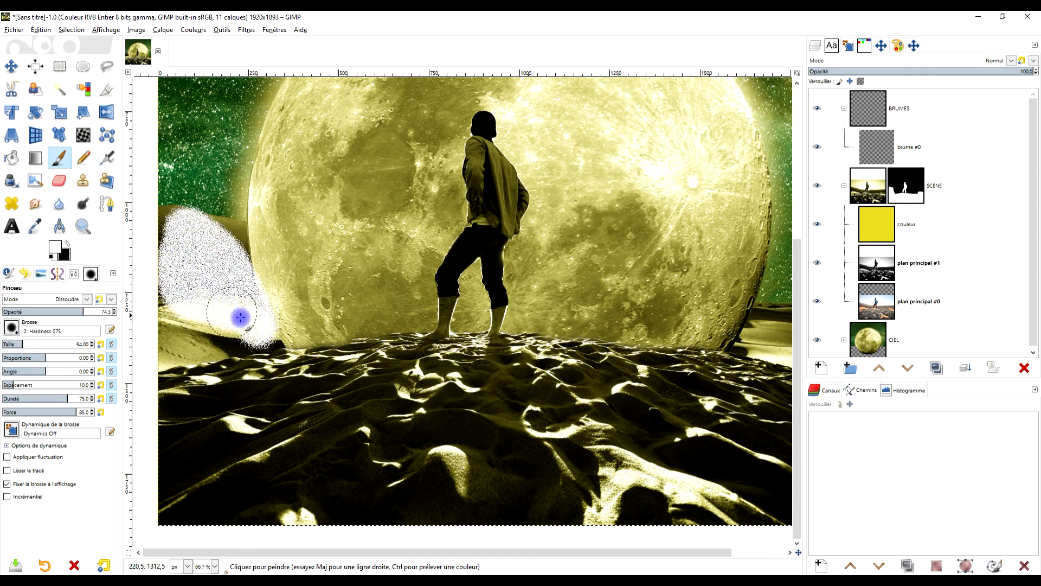
scroll(597, 369, "up", 4)
scroll(597, 369, "right", 4)
mouse_move(623, 484)
left_mouse_down()
mouse_move(708, 474)
mouse_move(626, 472)
mouse_move(672, 455)
mouse_move(695, 426)
mouse_move(714, 428)
mouse_move(655, 461)
left_mouse_up()
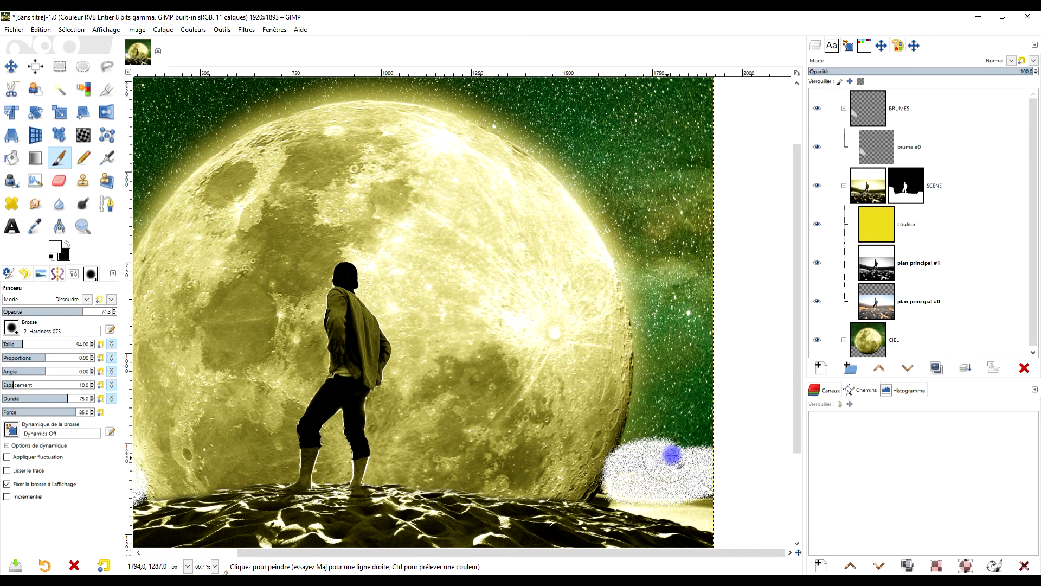
scroll(691, 309, "down", 5)
scroll(691, 310, "left", 3)
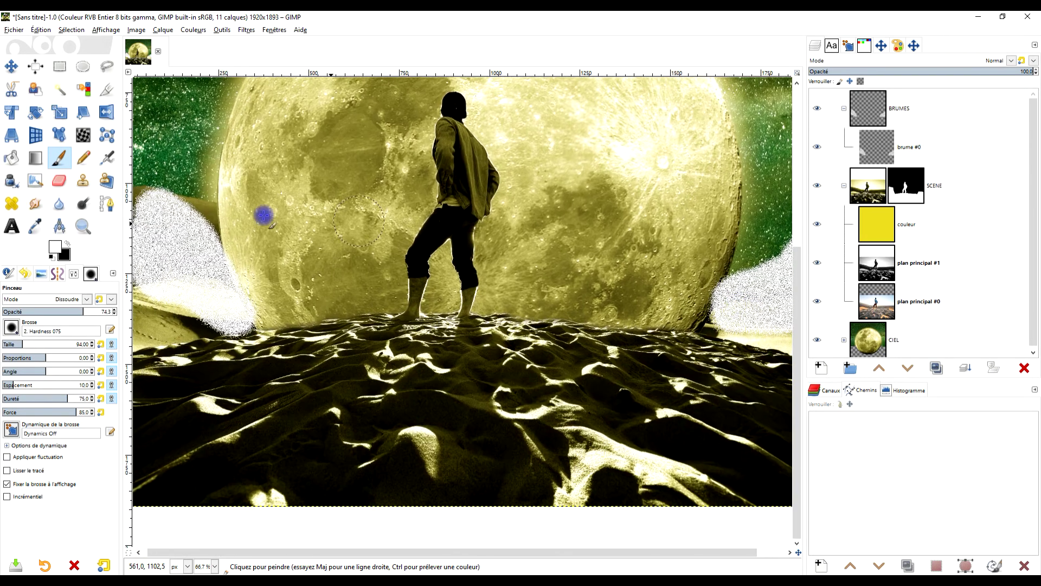
Step: Duplicate the brume #0 layer inside the BRUMES group and clear the copy's contents
left_click(909, 147)
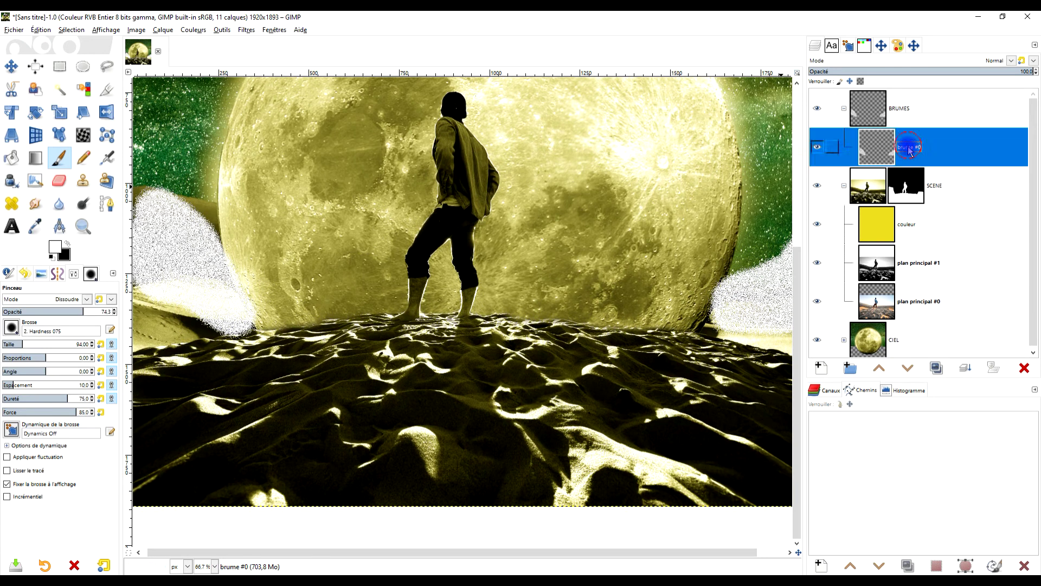
left_click(824, 367)
left_click(1007, 463)
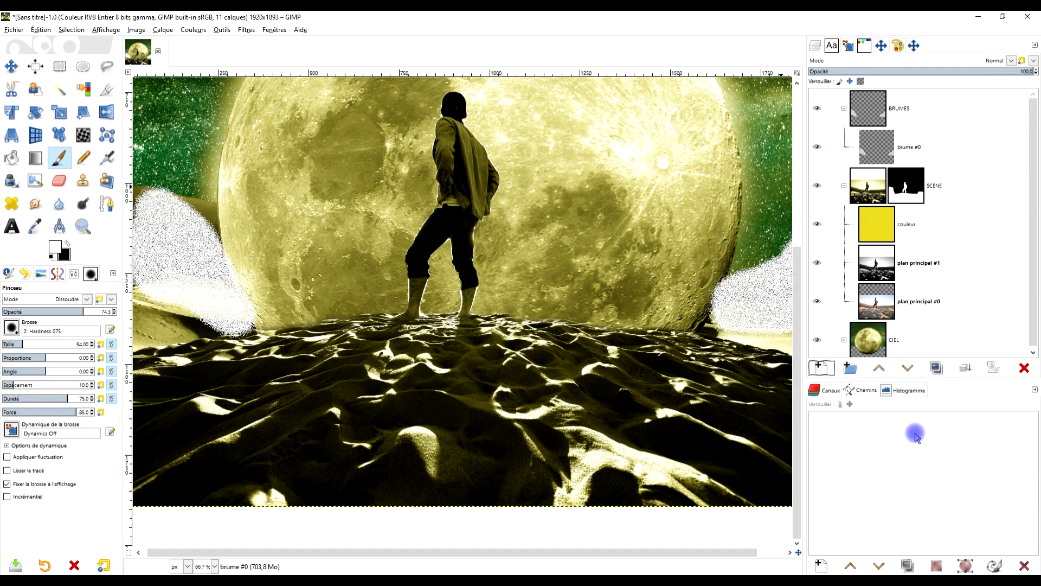
left_click(938, 368)
left_click(902, 145)
double_click(921, 147)
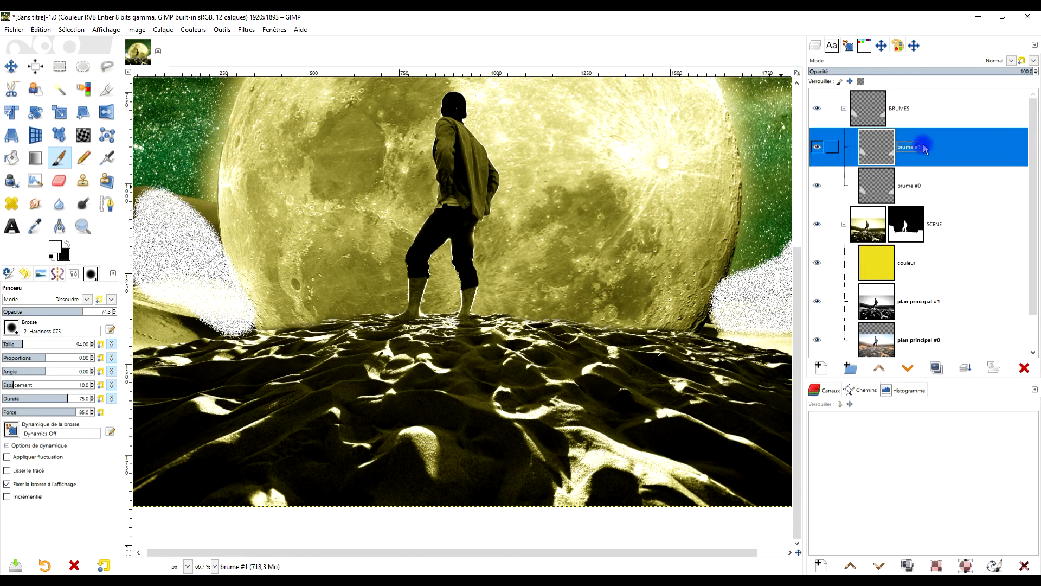
key("Delete")
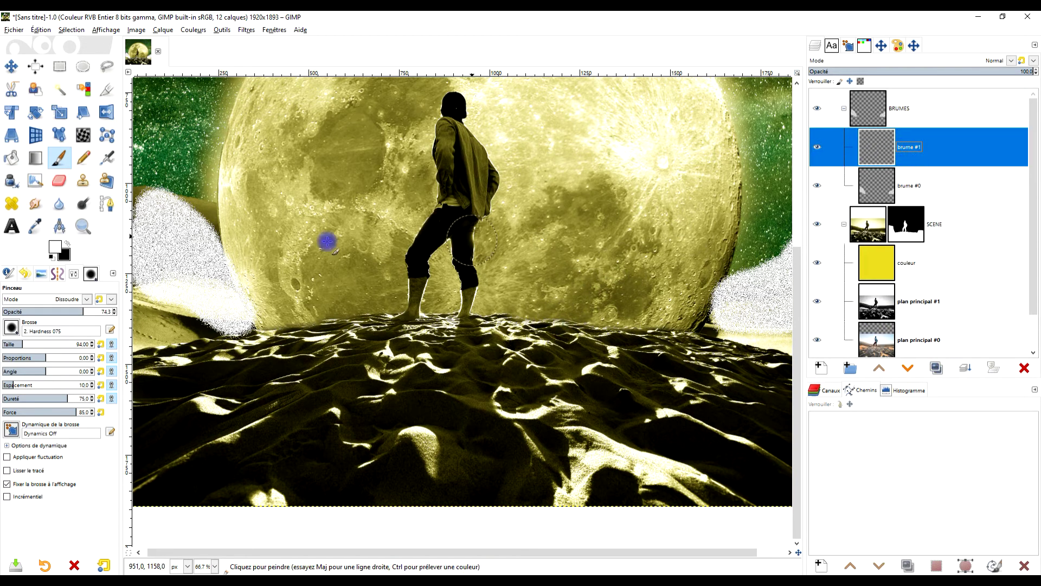
Step: Set the brush opacity to 45.5 and paint a mist band on brume #1 along the whole horizon, behind and over the man's feet
left_click_drag(242, 327, 379, 277)
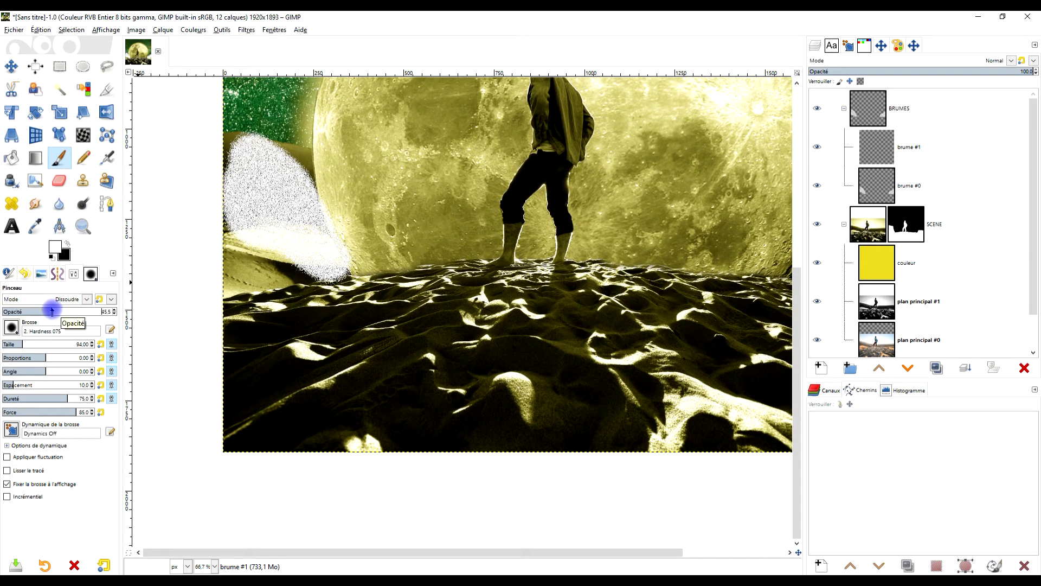
left_click(880, 147)
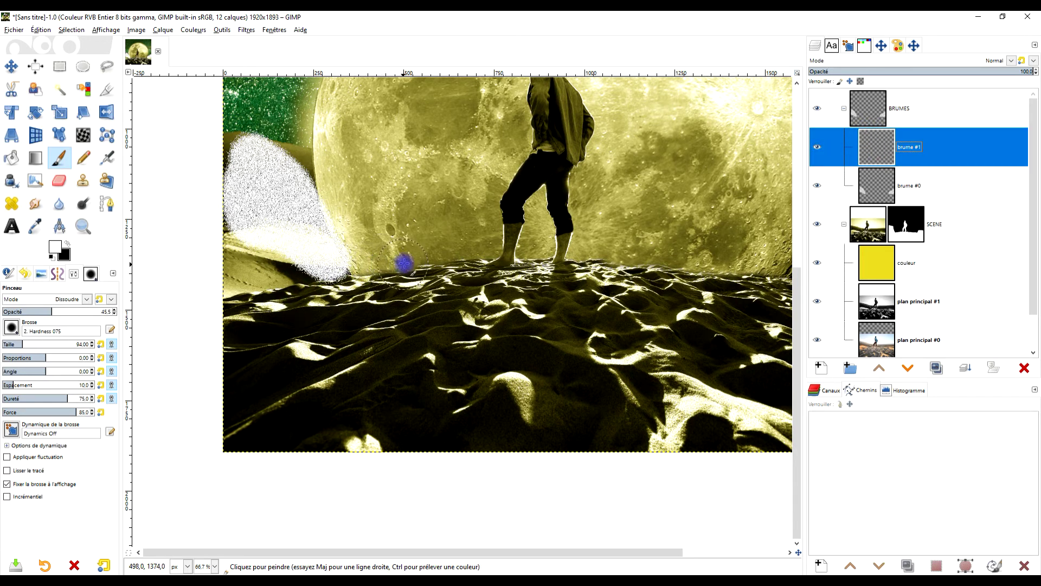
mouse_move(477, 251)
left_mouse_down()
mouse_move(440, 242)
mouse_move(304, 269)
mouse_move(232, 265)
left_mouse_up()
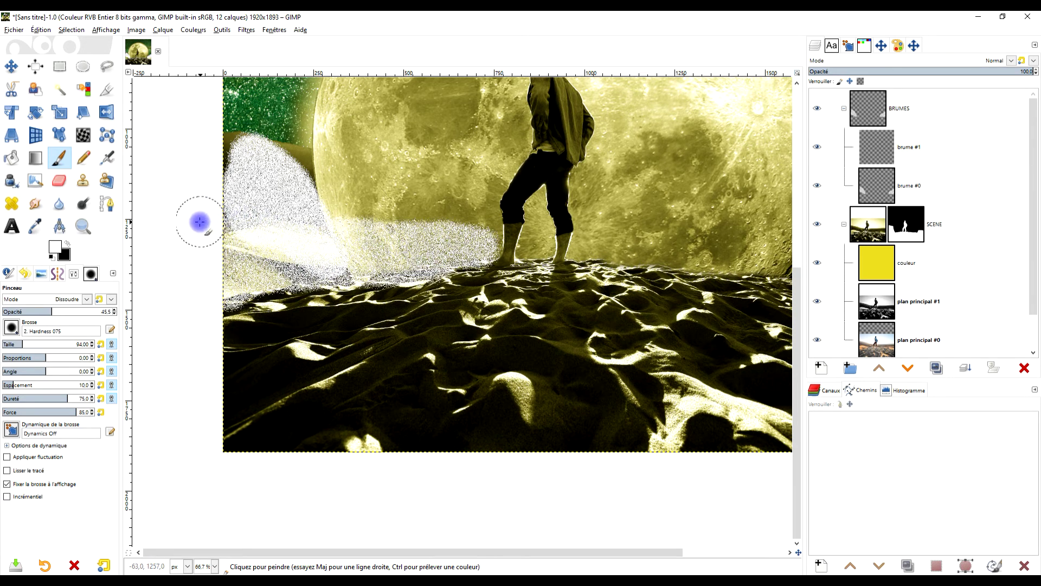
left_click_drag(476, 248, 675, 247)
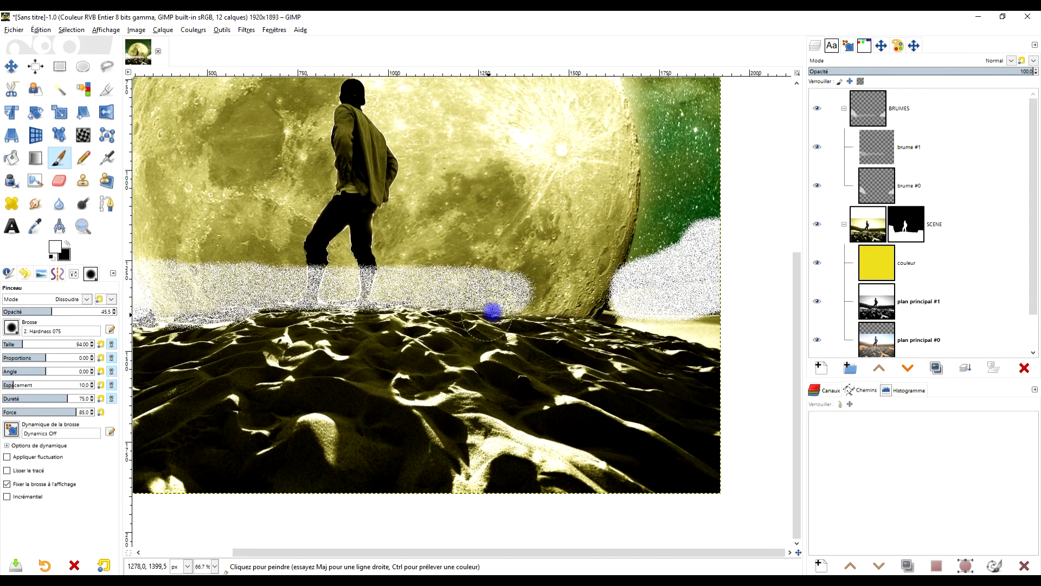
mouse_move(507, 291)
left_mouse_down()
mouse_move(640, 304)
mouse_move(726, 336)
mouse_move(545, 288)
mouse_move(618, 265)
mouse_move(704, 283)
mouse_move(747, 270)
left_mouse_up()
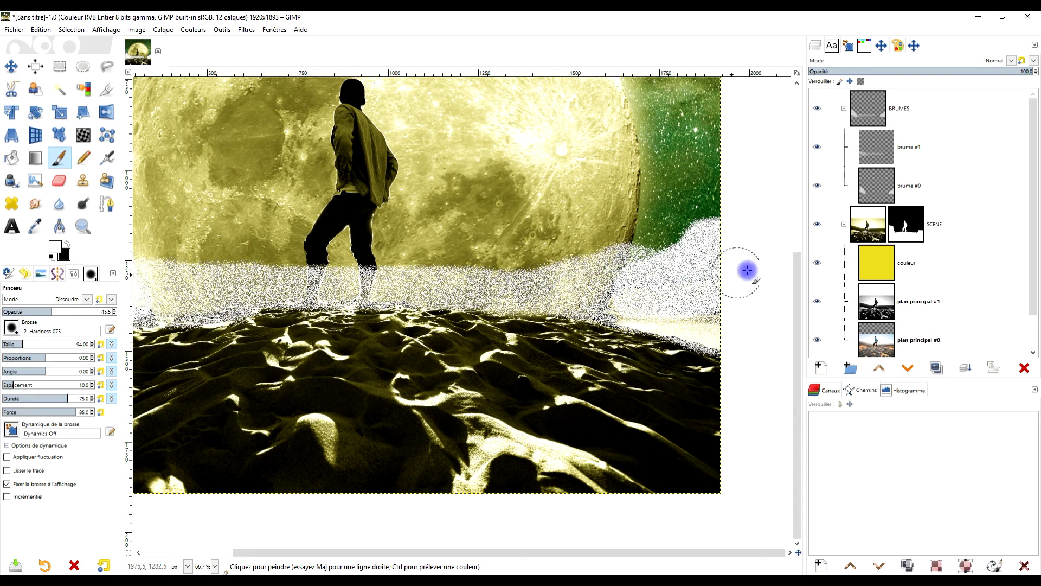
Step: Lower the brush opacity to 23.3, duplicate the brume #1 layer and clear the copy's contents
left_click_drag(347, 330, 472, 221)
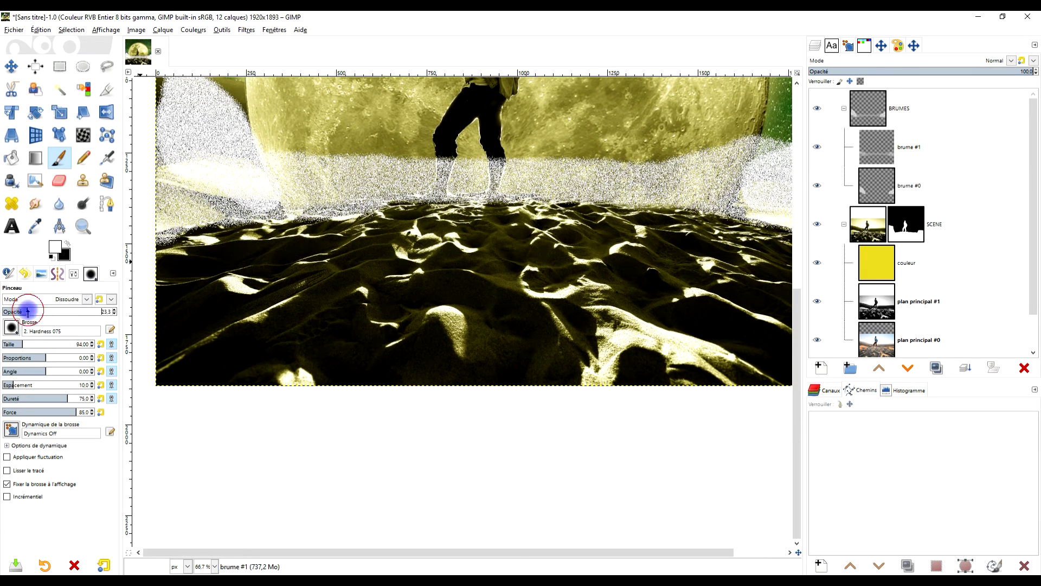
left_click(944, 145)
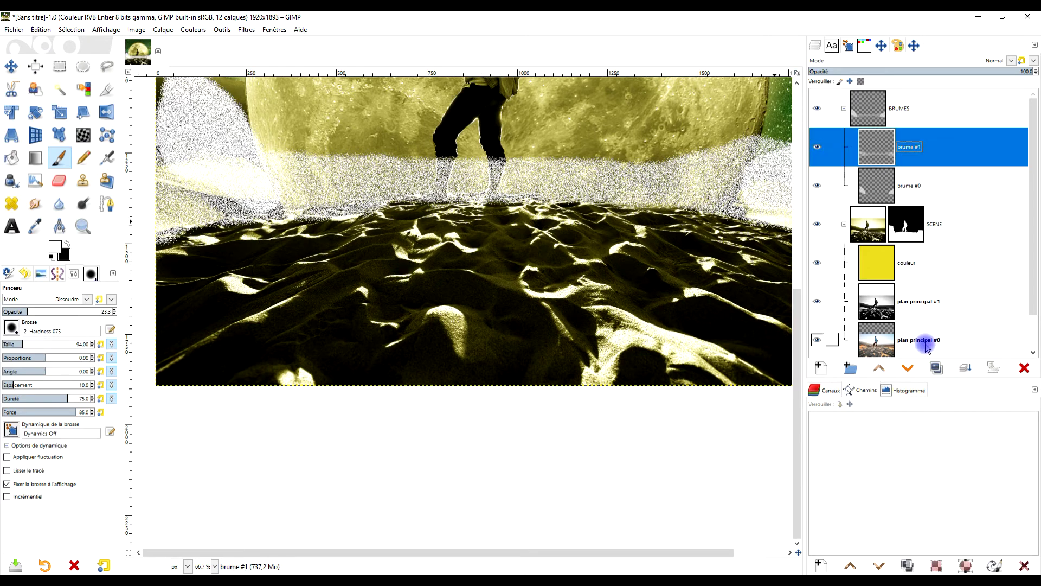
left_click(942, 369)
left_click(876, 148)
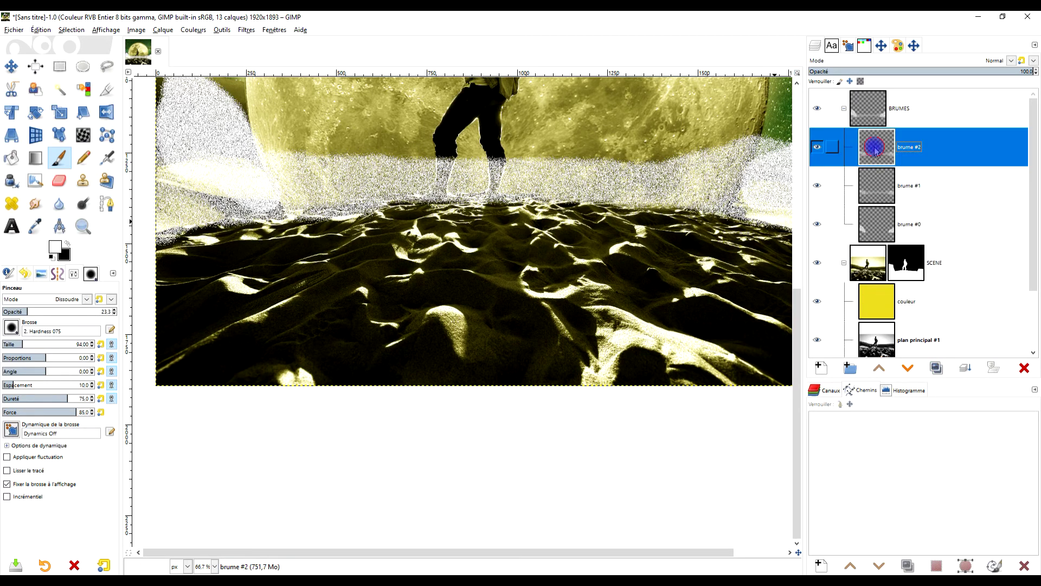
key("Delete")
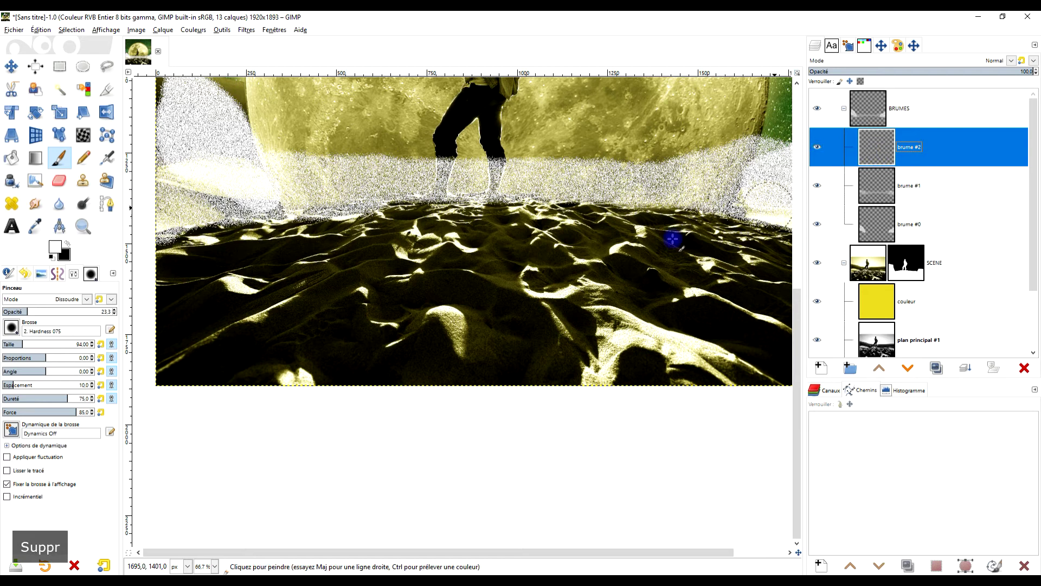
scroll(269, 285, "down", 2)
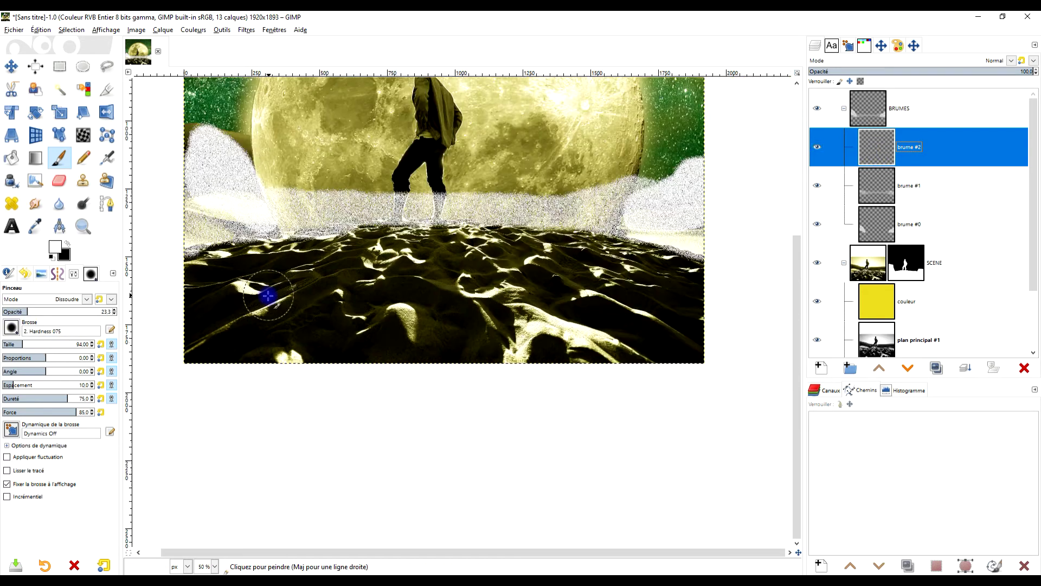
scroll(267, 281, "up", 1)
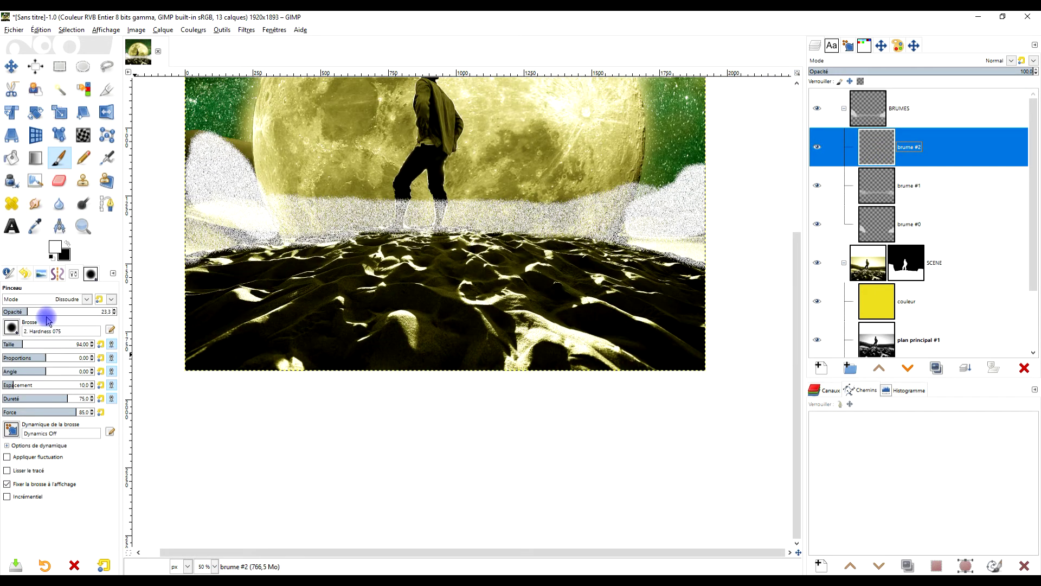
Step: Set the brush size to 235 and paint light mist on brume #2 across the whole foreground of dark dunes
left_click(38, 344)
left_click_drag(174, 314, 674, 317)
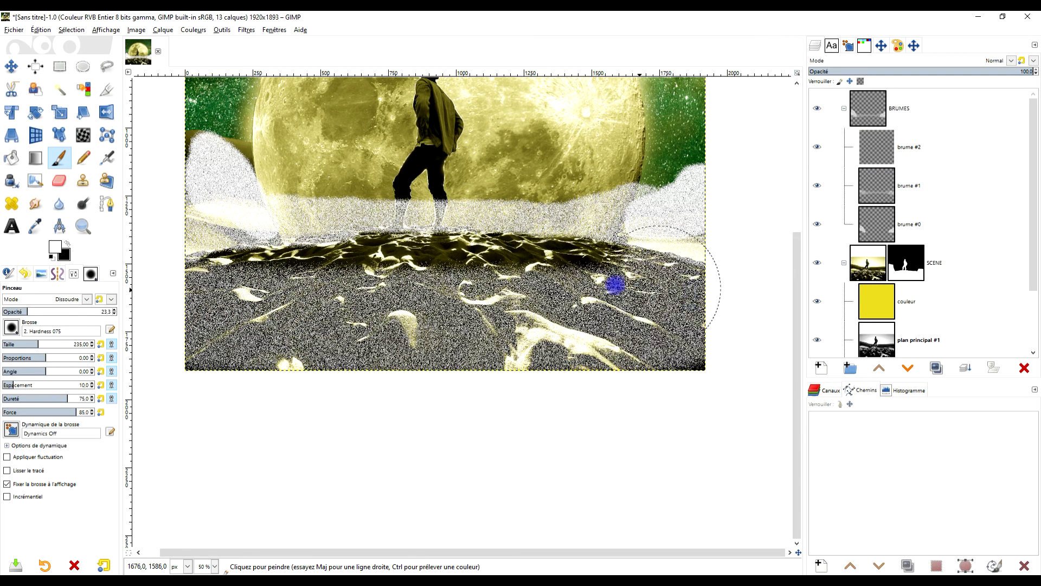
left_click_drag(614, 284, 190, 271)
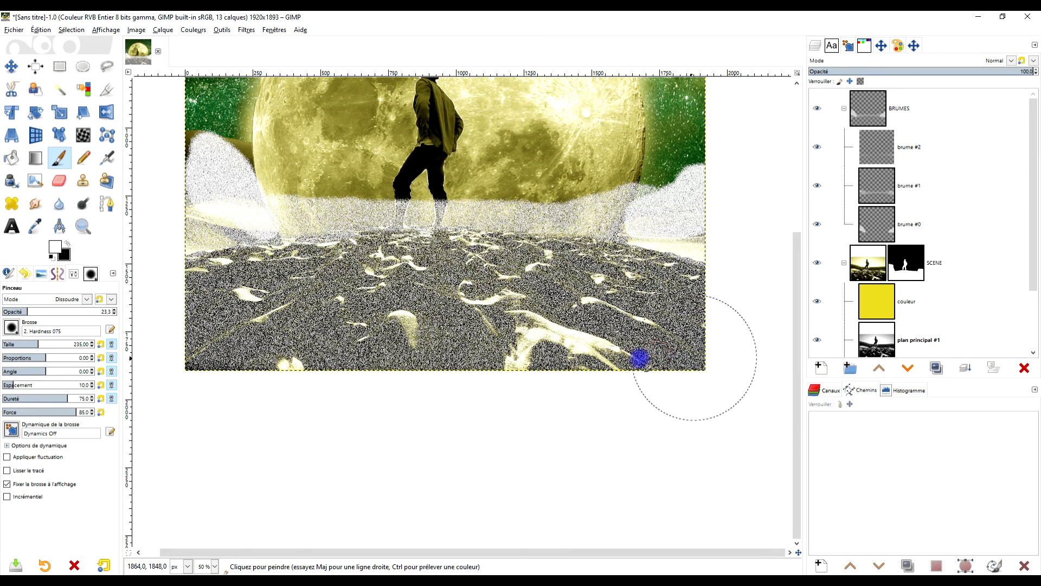
scroll(428, 337, "up", 3)
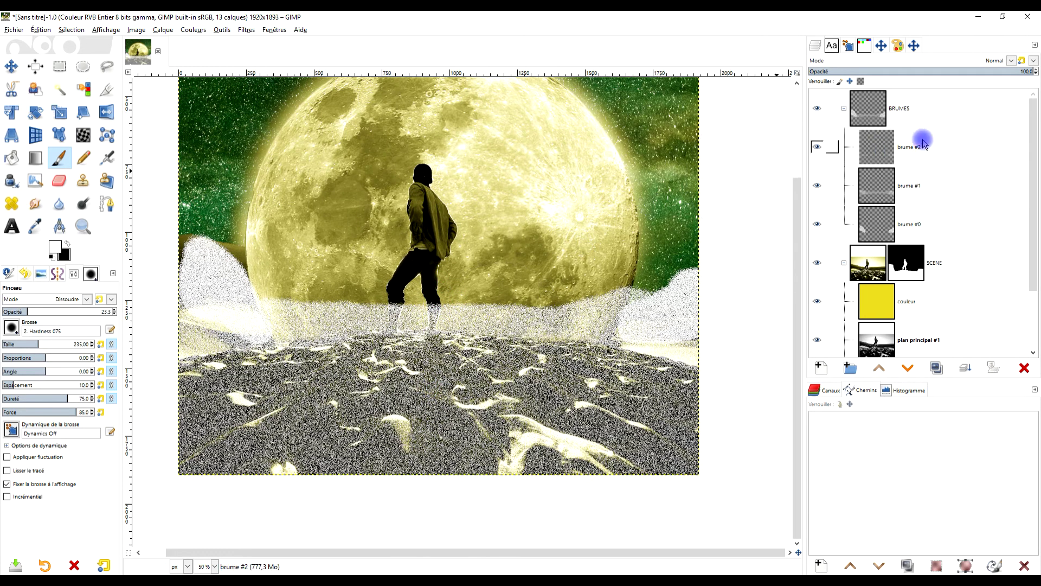
Step: Apply a Gaussian blur (Flou gaussien) of 12.56 in X and Y to the brume #2 layer
left_click(970, 130)
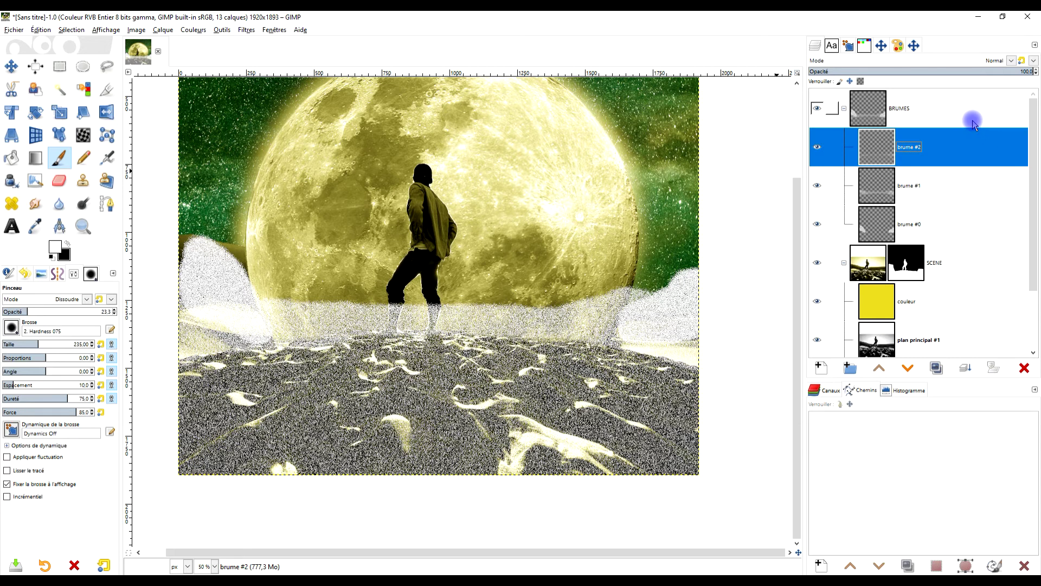
left_click(246, 30)
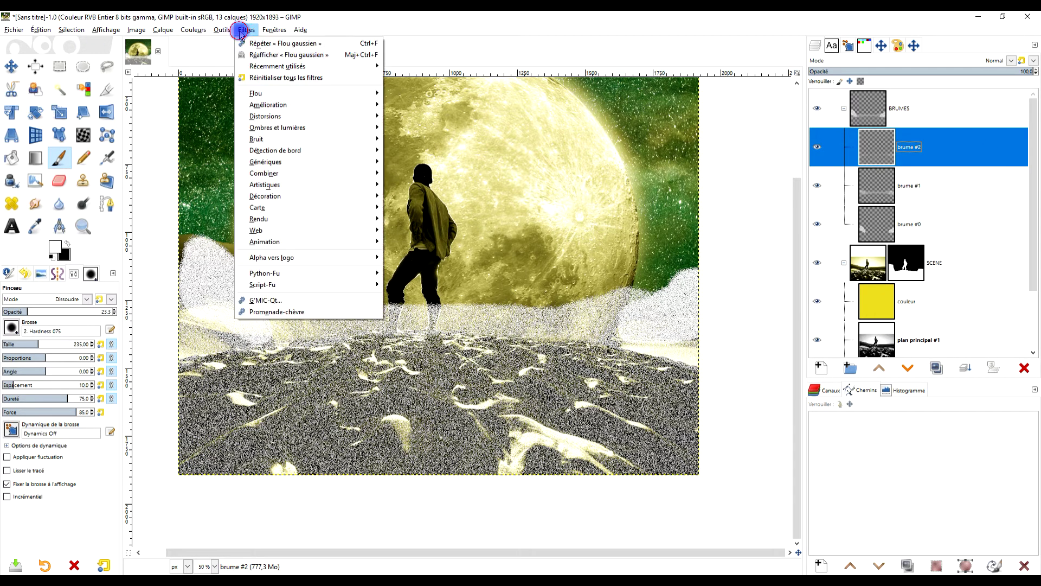
mouse_move(271, 93)
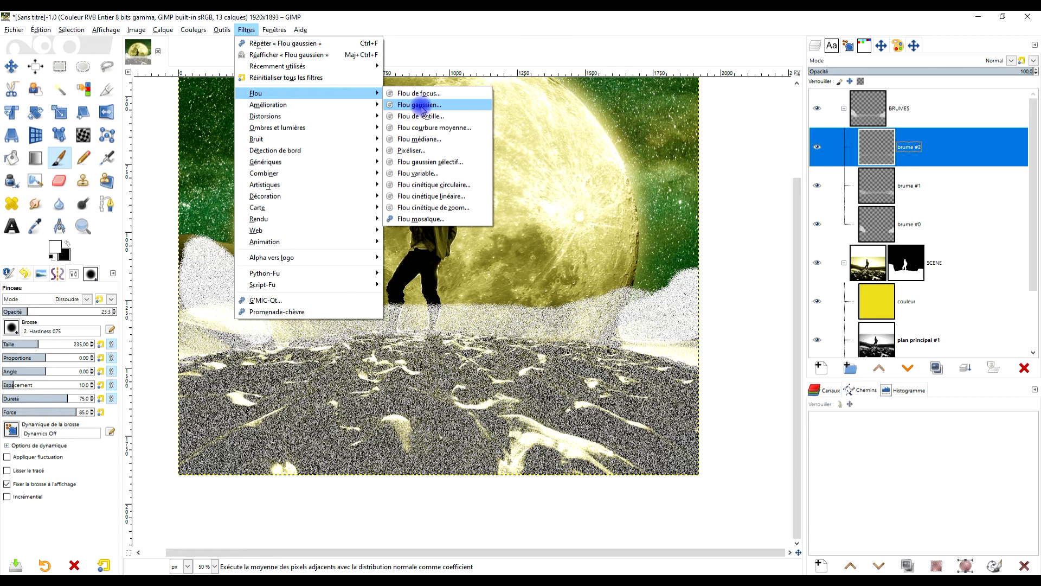
left_click(421, 105)
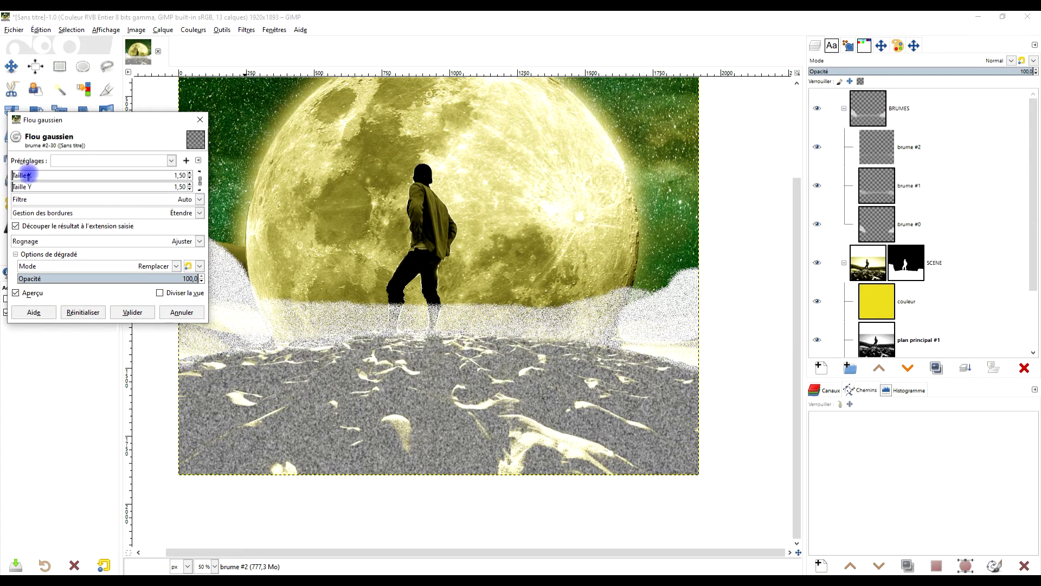
left_click_drag(29, 175, 31, 175)
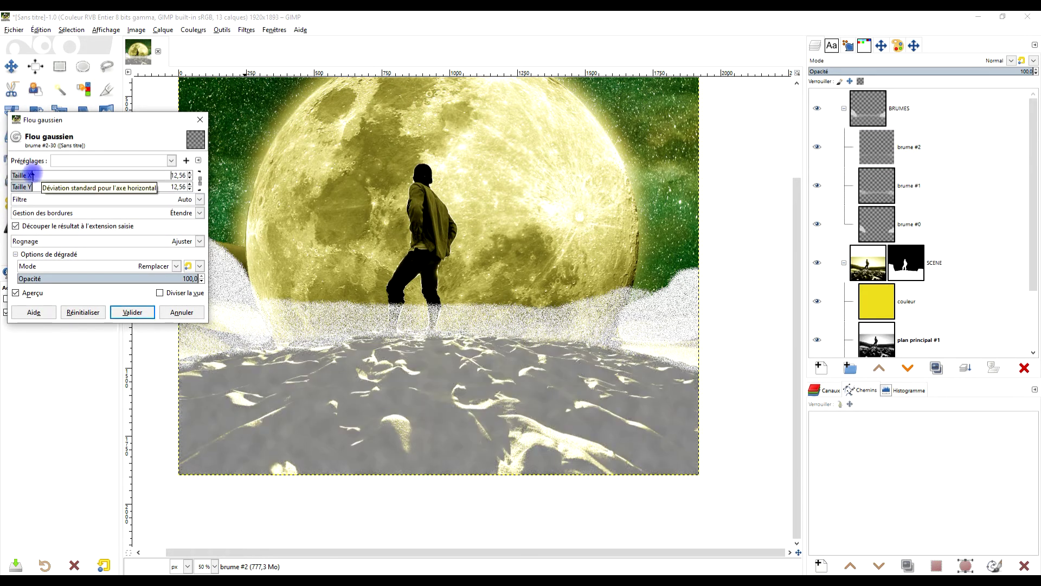
left_click(130, 313)
Step: Apply a Gaussian blur of 12.25 in X and Y to the brume #1 layer
left_click(920, 182)
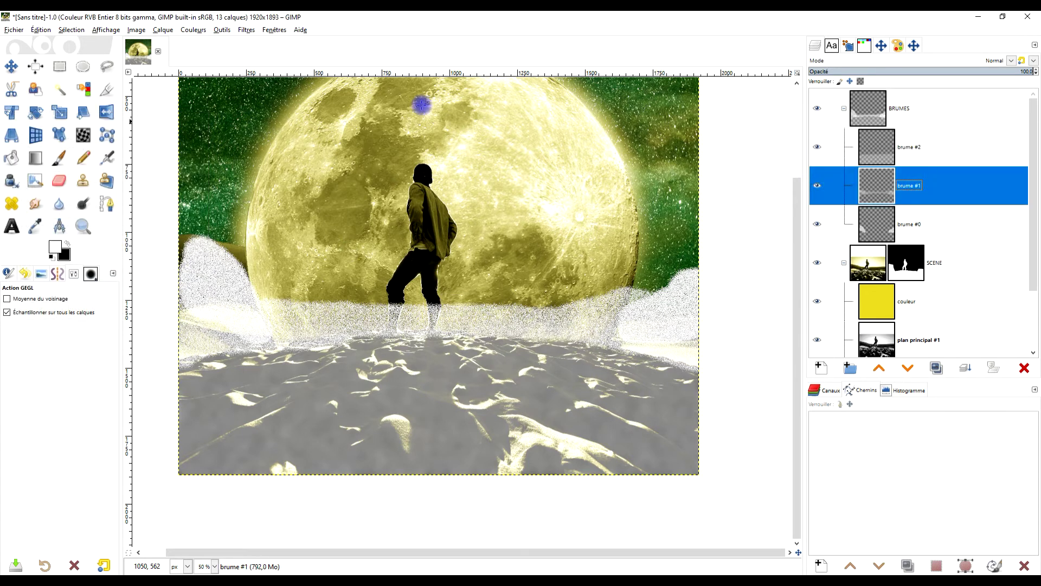
left_click(245, 30)
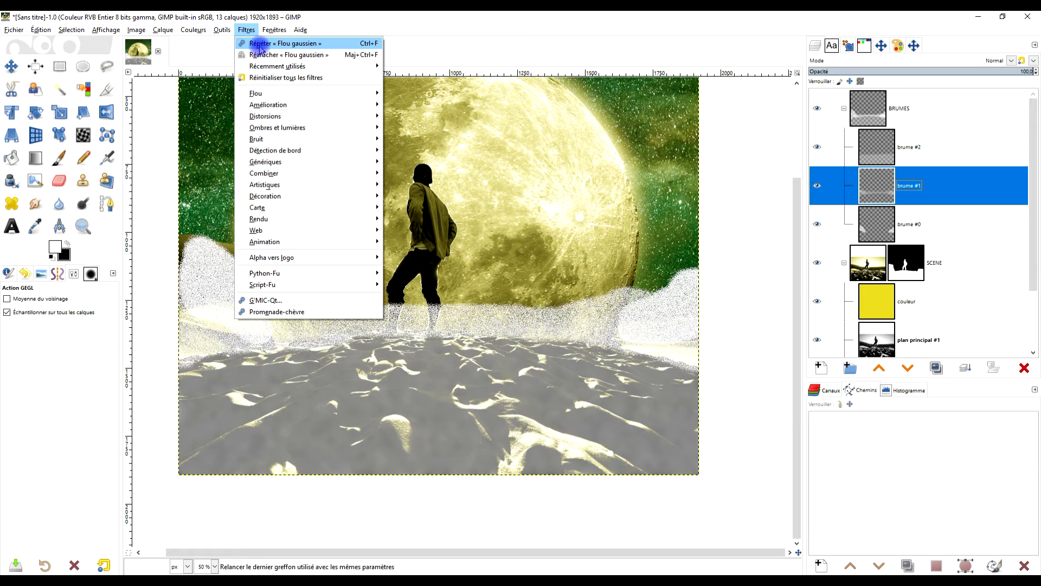
left_click(259, 47)
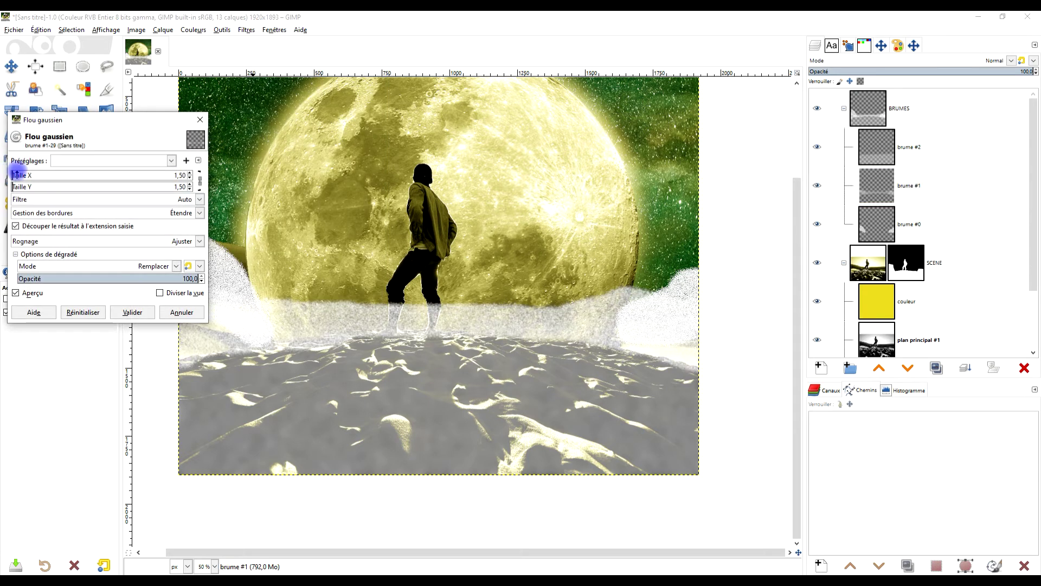
left_click_drag(30, 175, 31, 174)
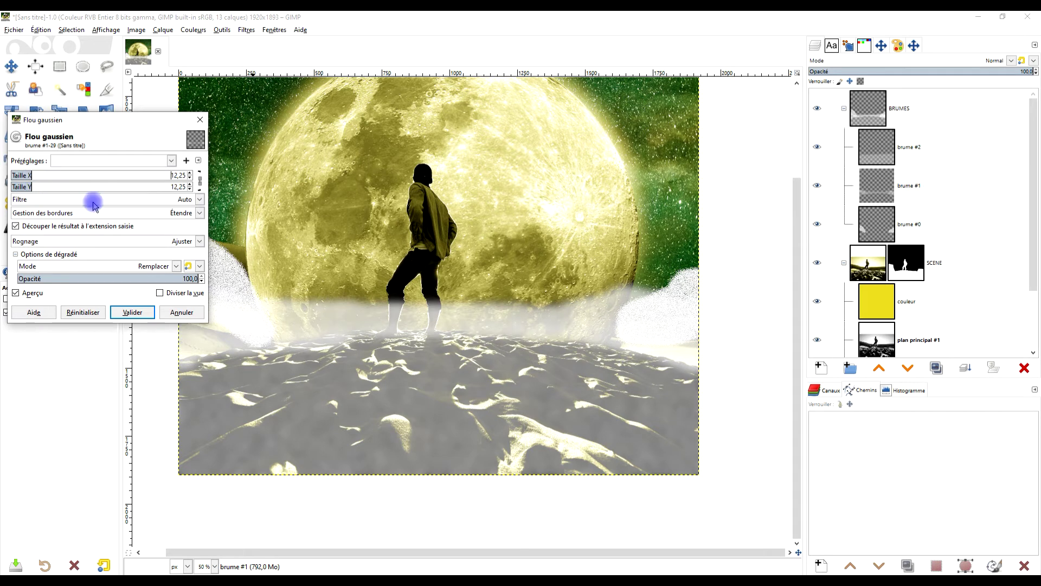
left_click(132, 312)
Step: Apply a Gaussian blur of 18.41 in X and Y to the brume #0 layer
left_click(967, 222)
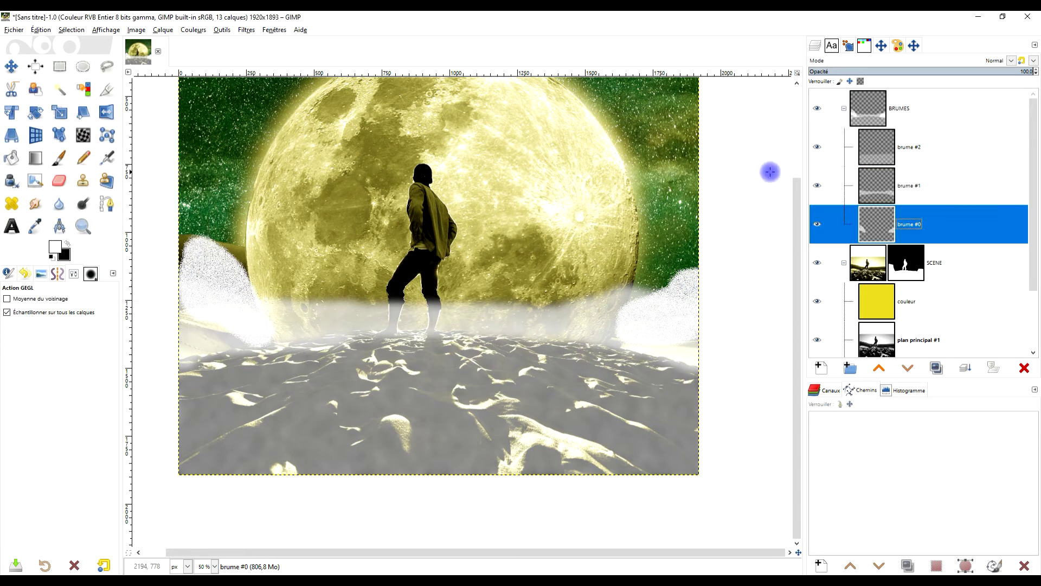
left_click(243, 30)
left_click(251, 51)
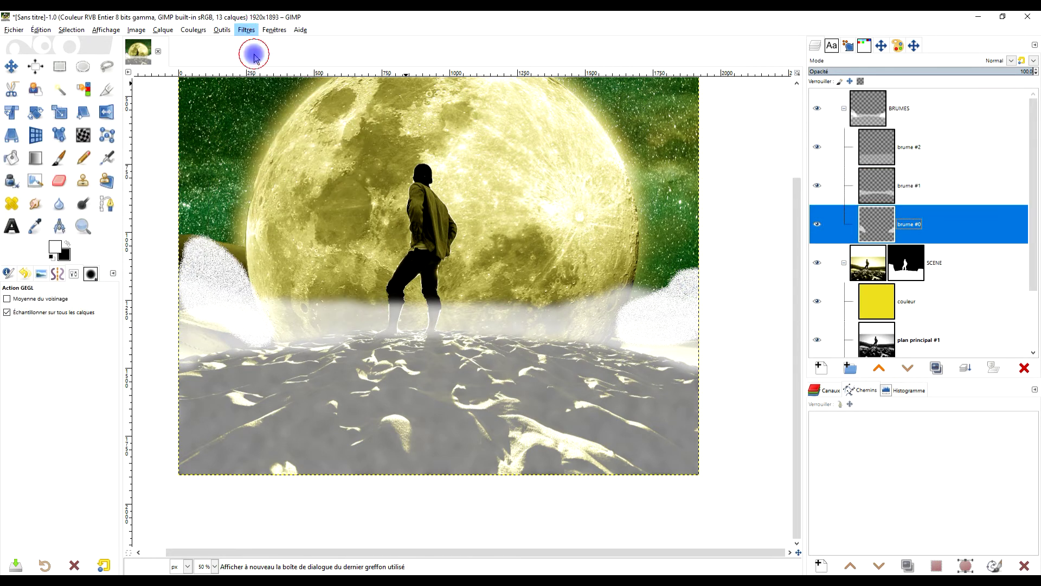
left_click(29, 174)
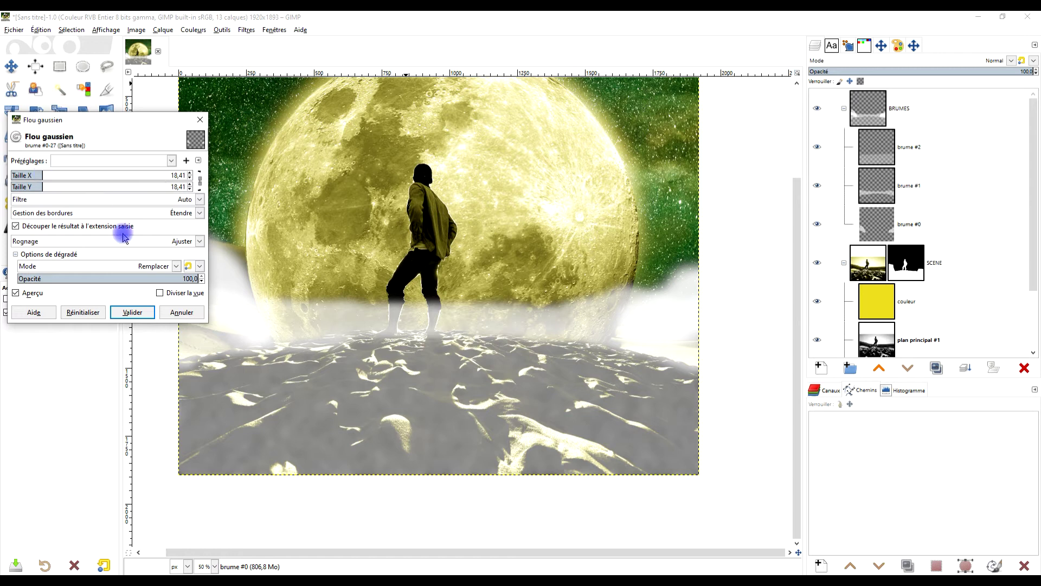
left_click(129, 312)
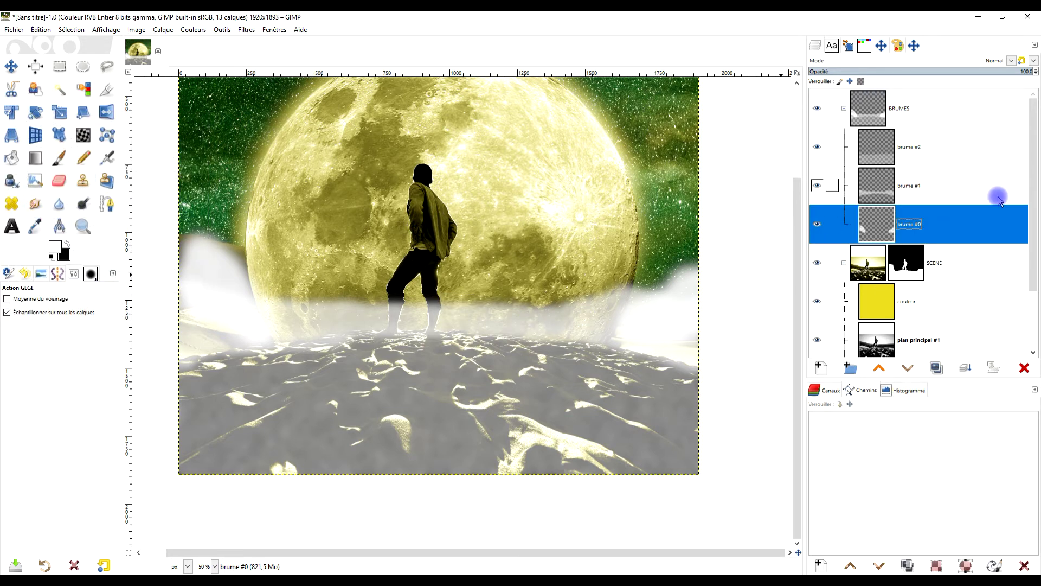
Step: Render difference clouds (Nuages par différence) on the brume #2 layer
left_click(928, 151)
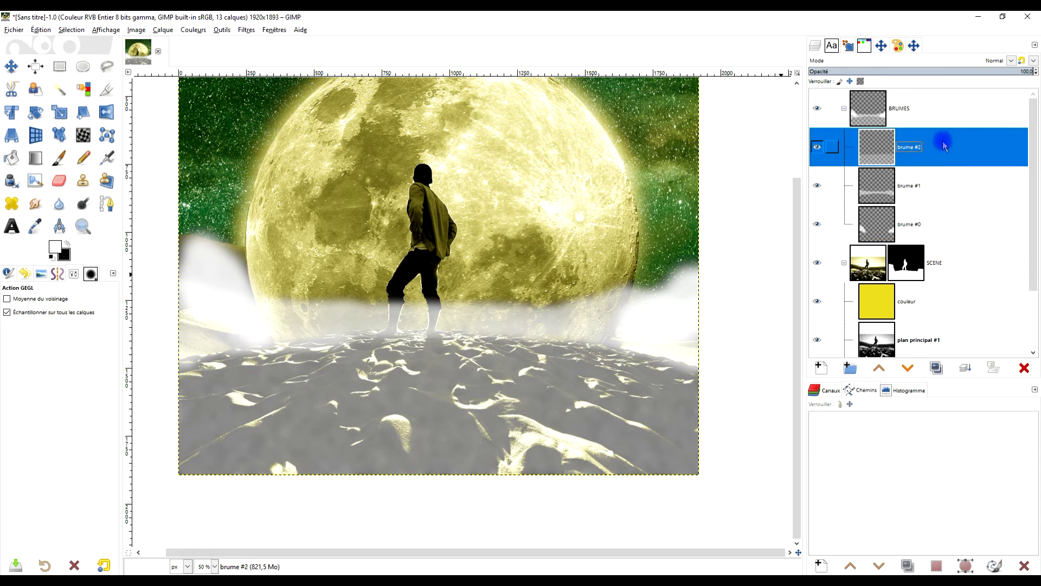
left_click(246, 30)
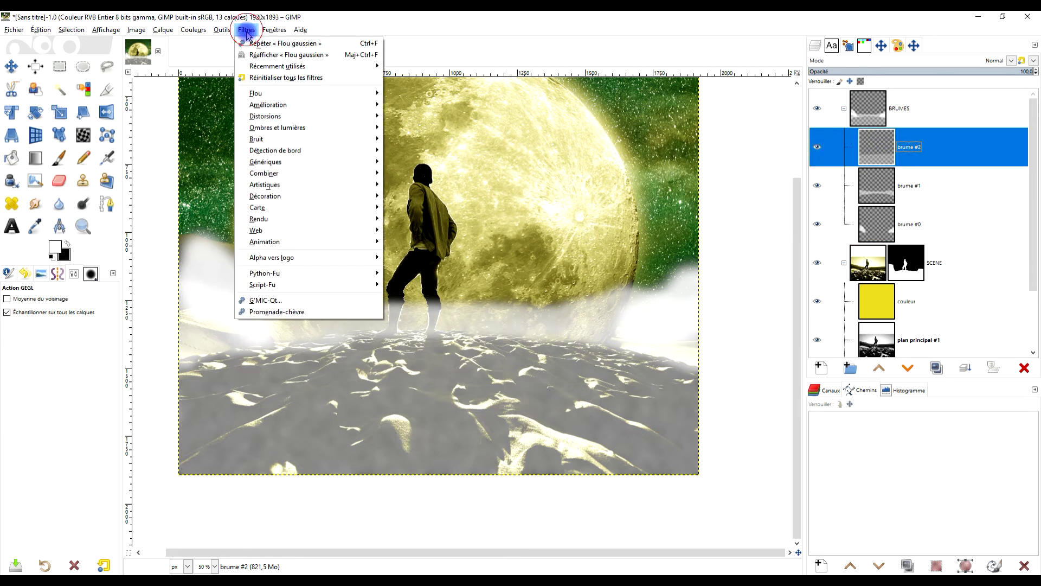
mouse_move(329, 218)
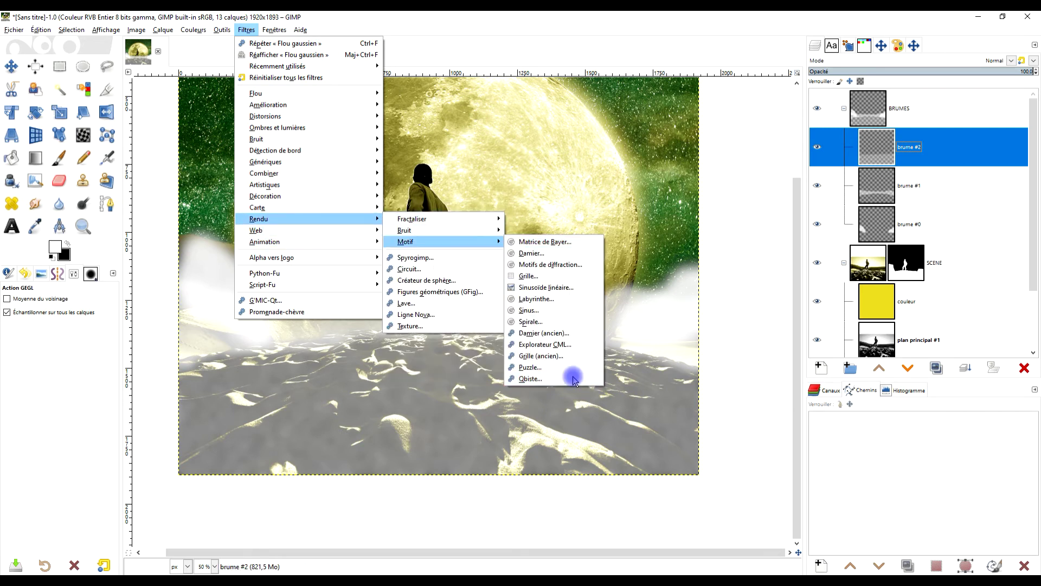
mouse_move(483, 230)
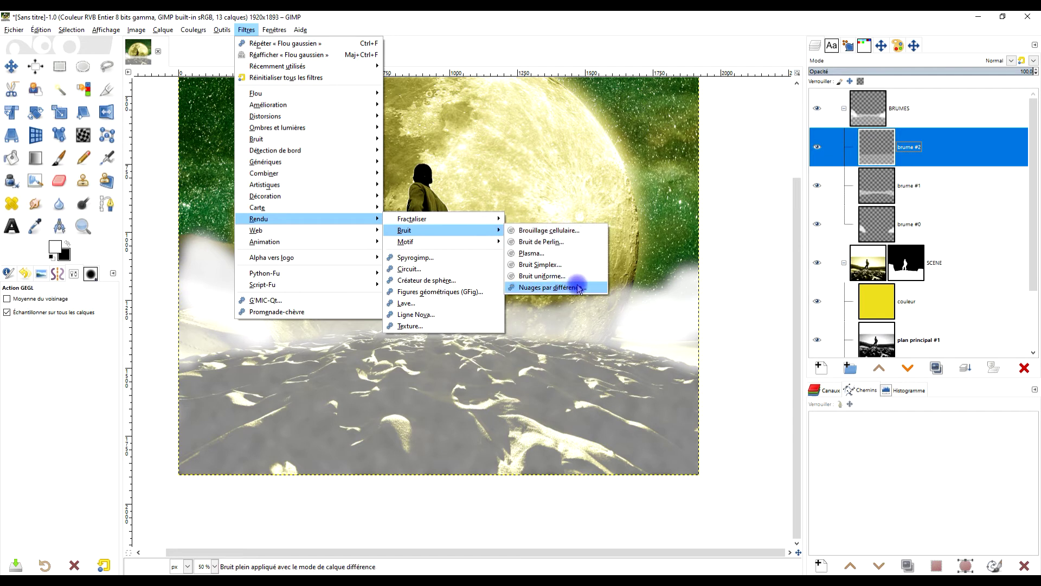
left_click(588, 287)
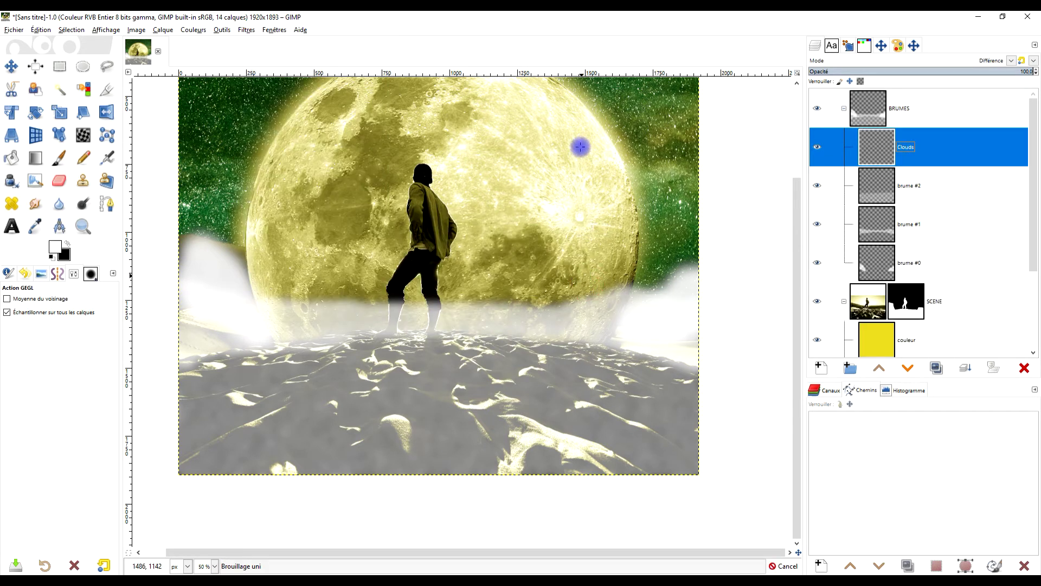
key("Escape")
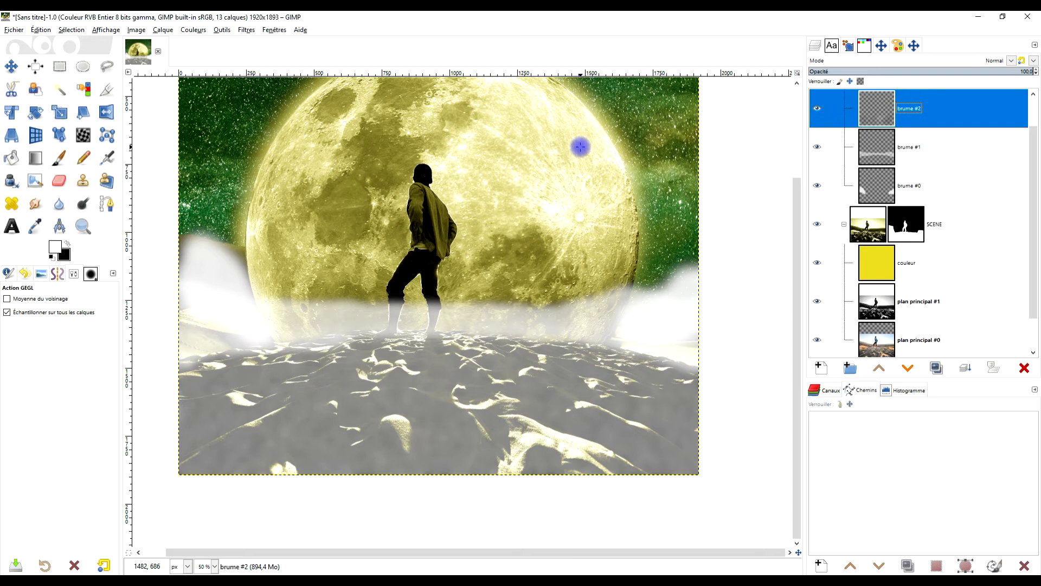
Step: Repeat the Nuages par différence filter on the brume #1 layer
left_click(895, 146)
scroll(938, 150, "up", 1)
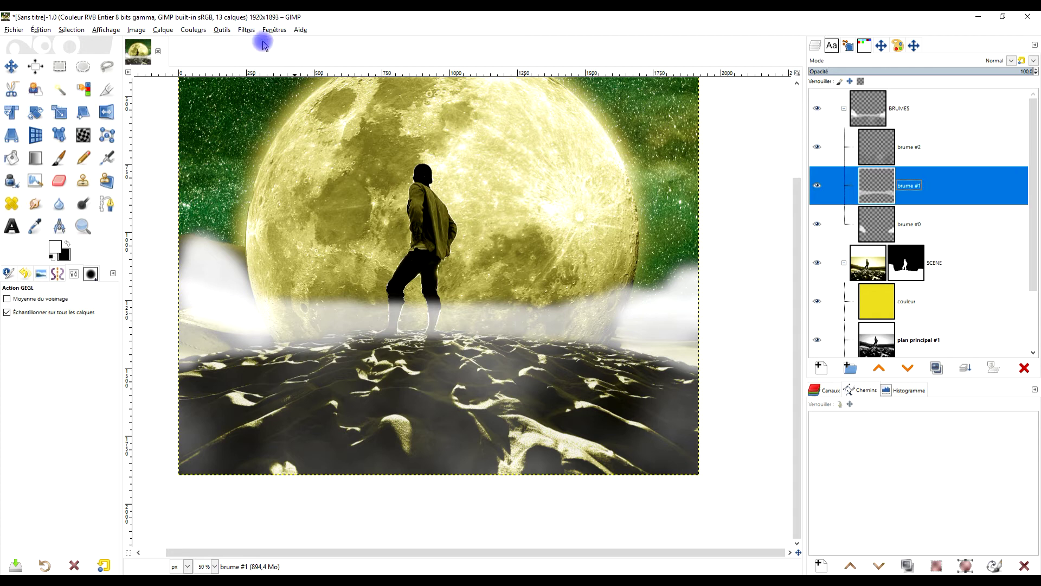
left_click(246, 29)
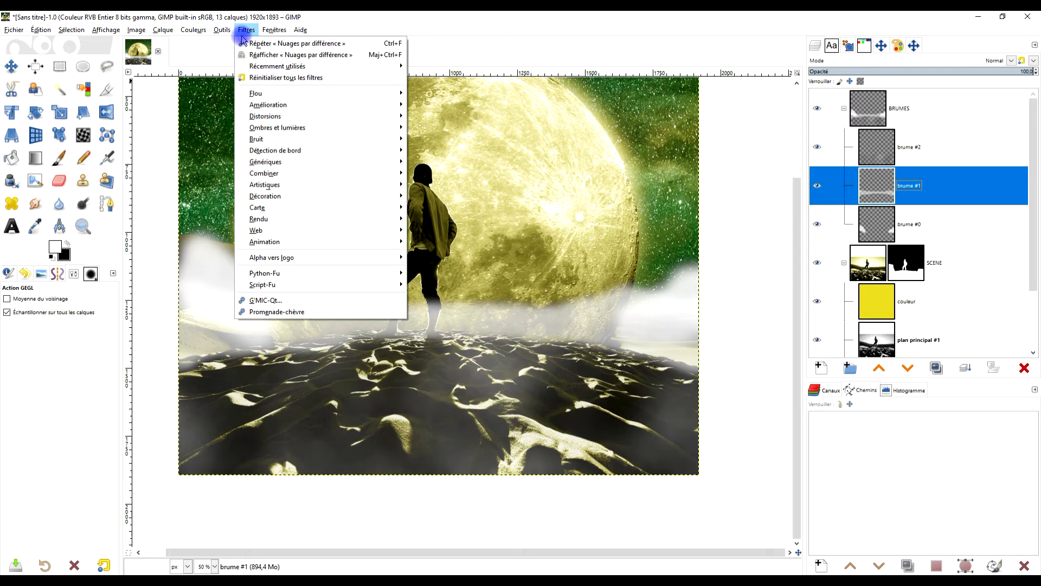
left_click(253, 43)
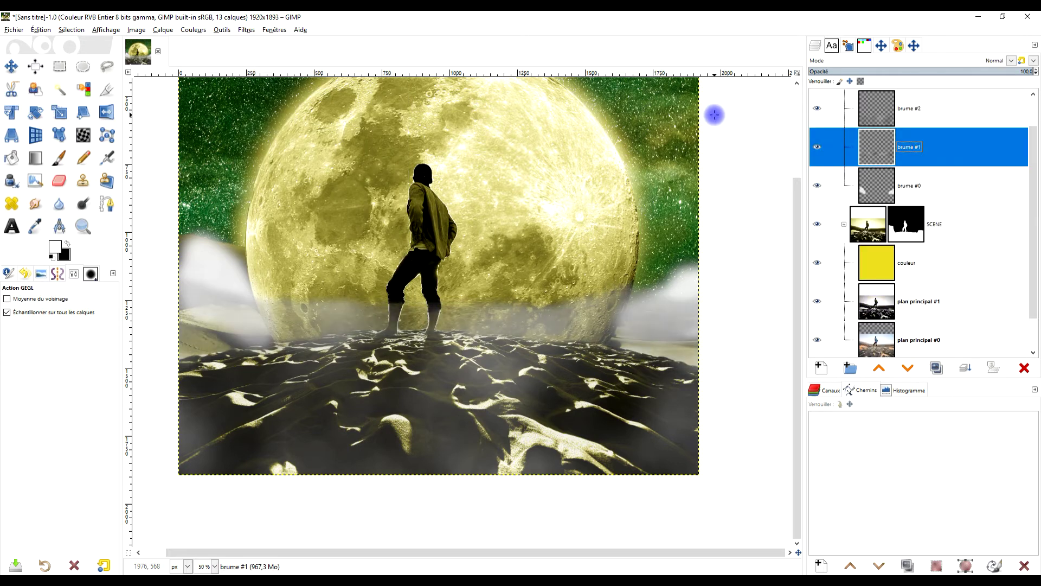
Step: Repeat the Nuages par différence filter on the brume #0 layer
left_click(877, 181)
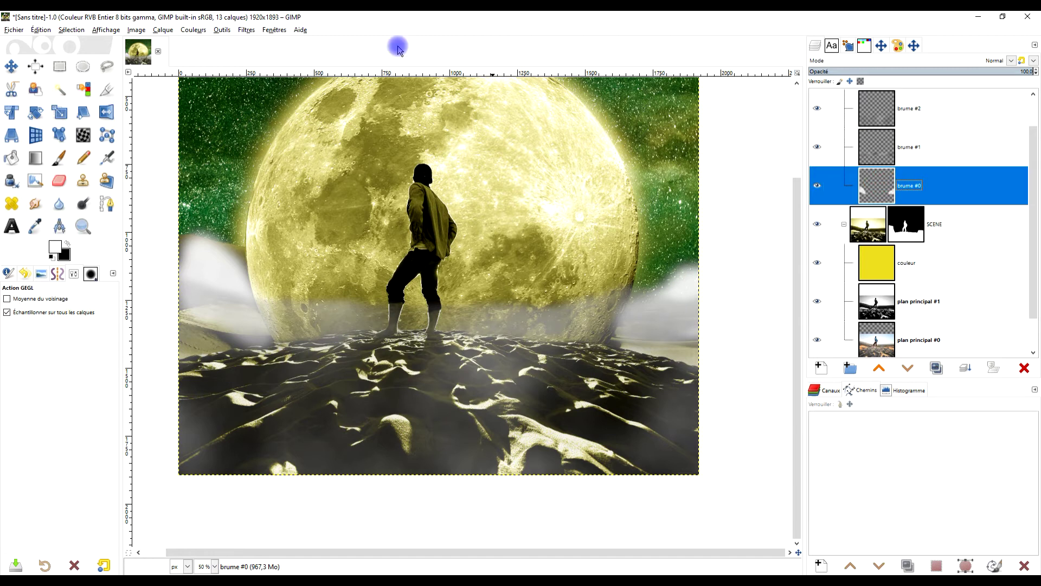
left_click(246, 30)
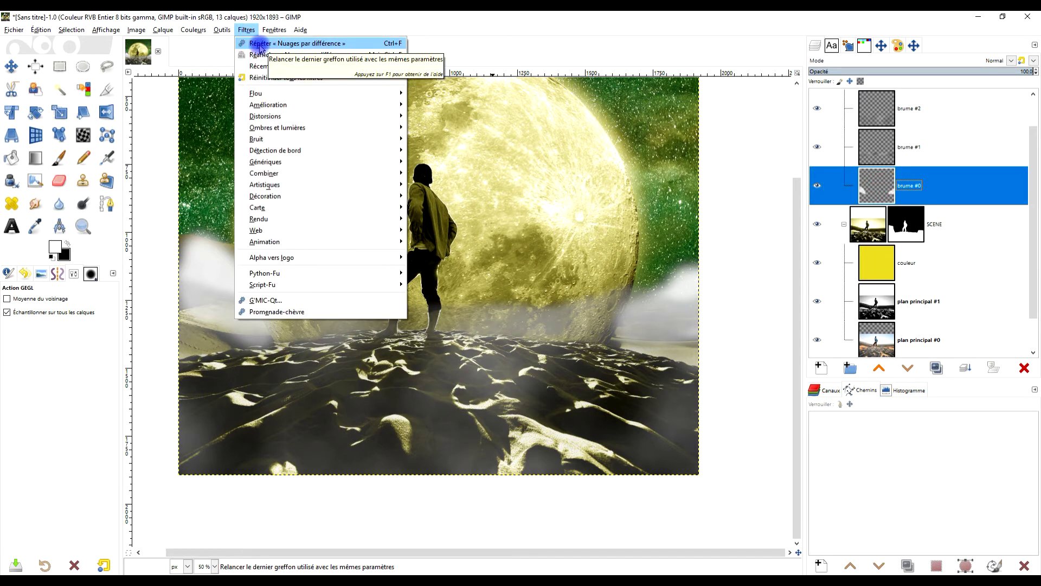
left_click(261, 44)
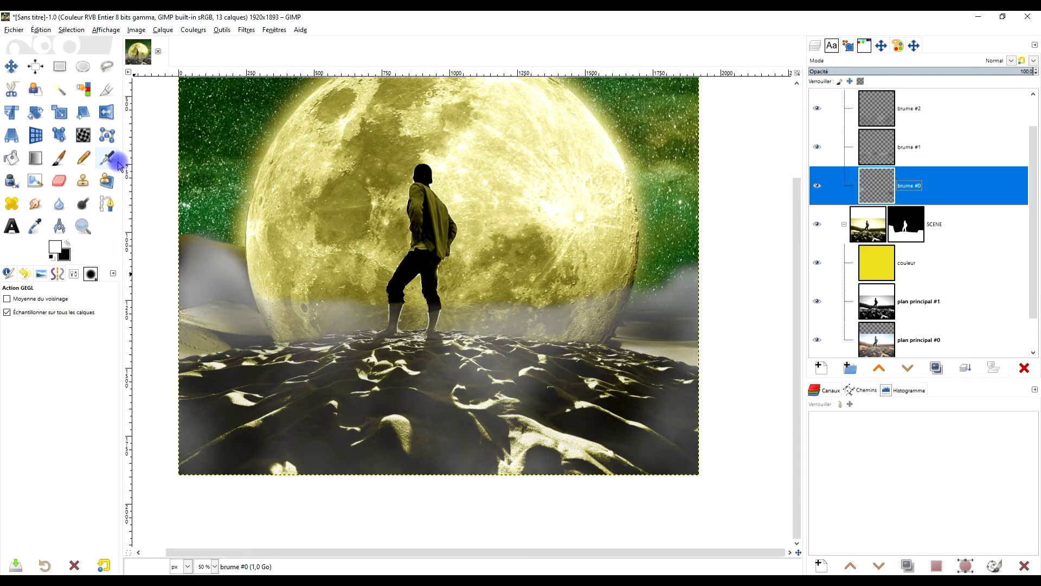
Step: Smudge the mist over the far dune left of the moon on brume #2, using a size 102 Smudge (Barbouillage) brush
left_click(36, 203)
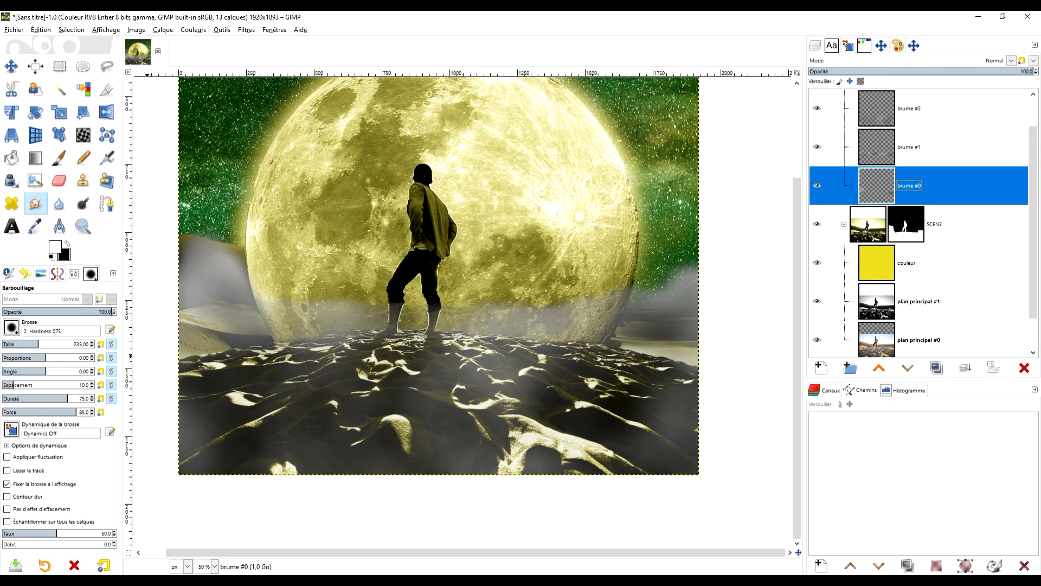
left_click(24, 344)
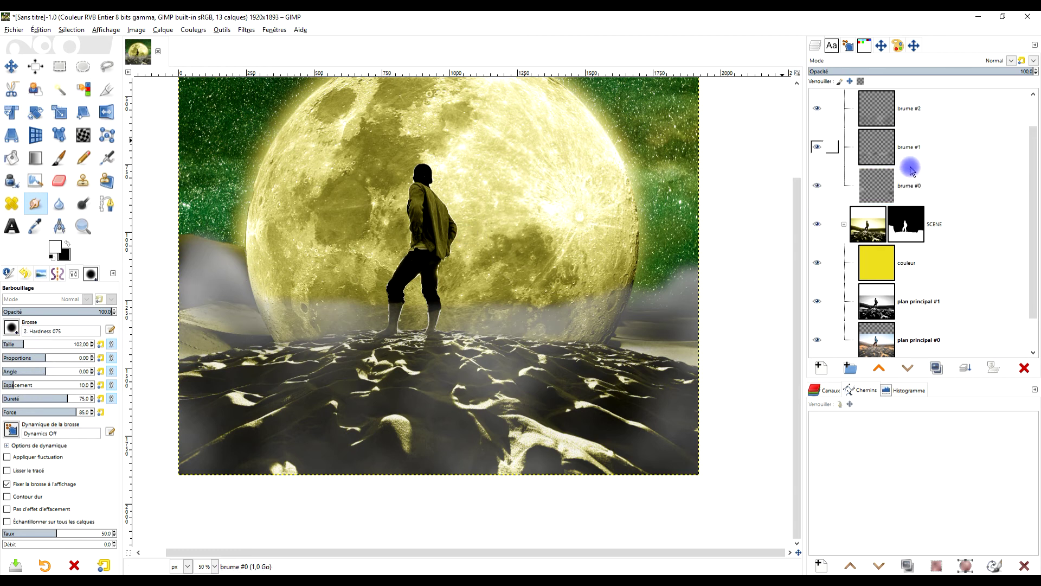
left_click(879, 111)
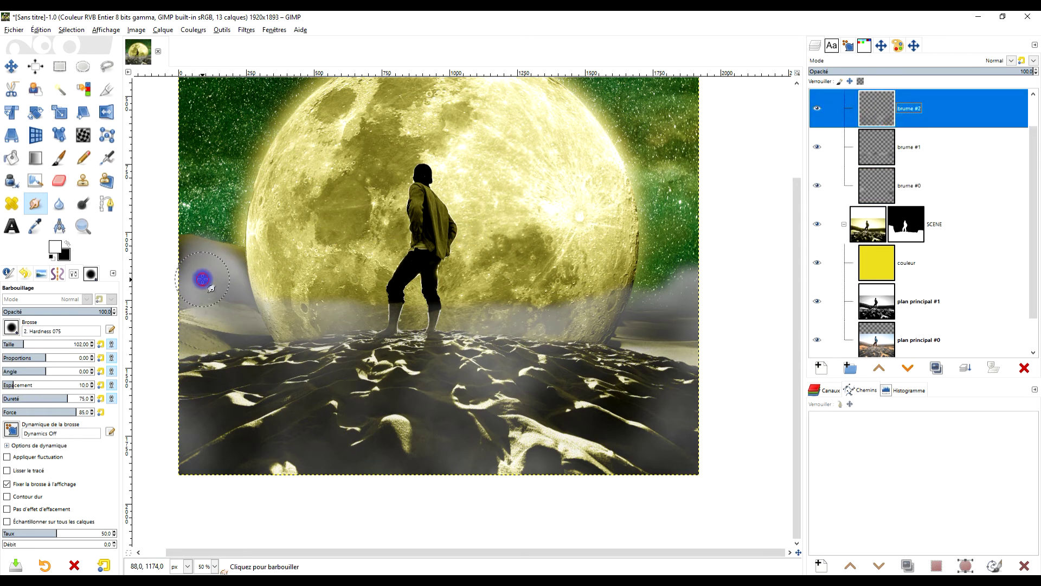
left_click(209, 273)
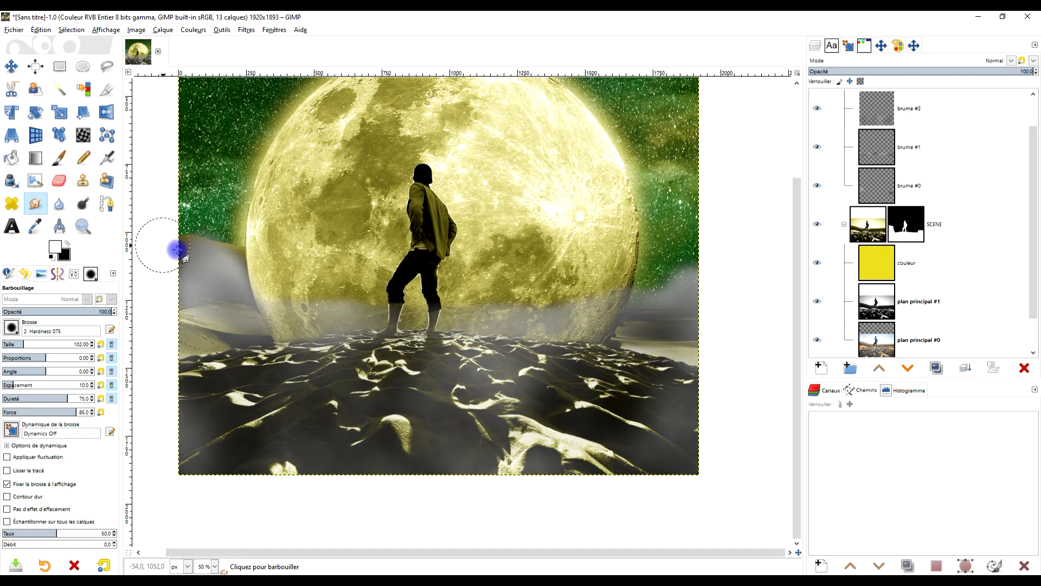
left_click(879, 109)
scroll(882, 146, "up", 1)
left_click(226, 267)
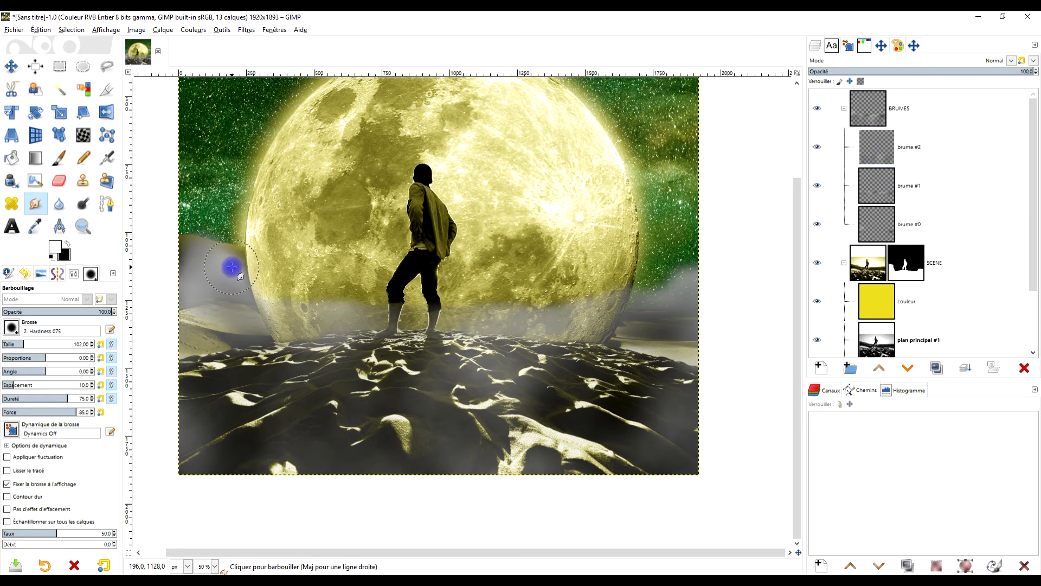
left_click_drag(526, 233, 572, 264)
Step: Toggle the visibility of the BRUMES group and the brume #2 layer to check the mist's effect
left_click(834, 109)
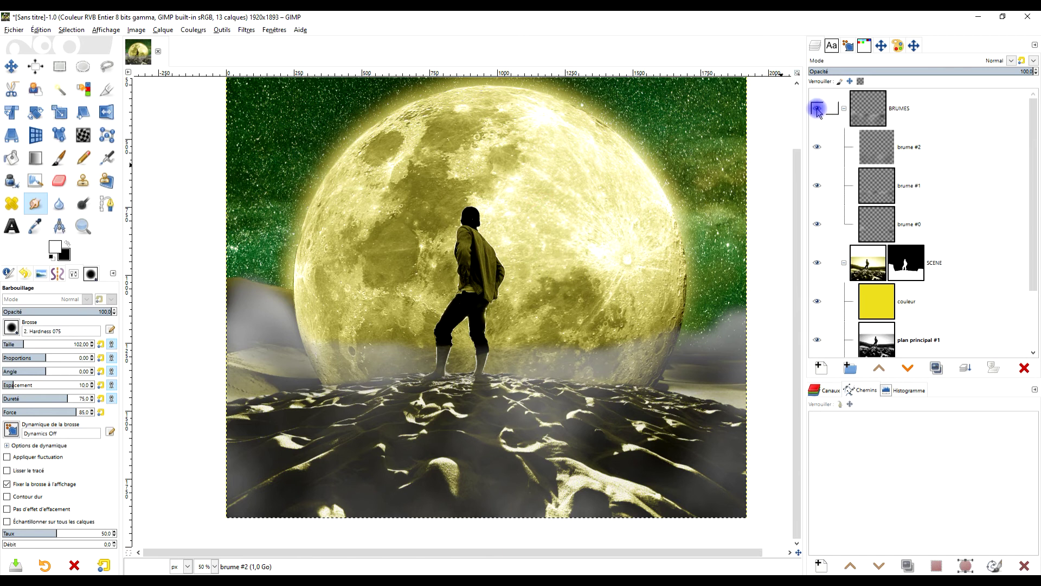
left_click(817, 109)
left_click(819, 148)
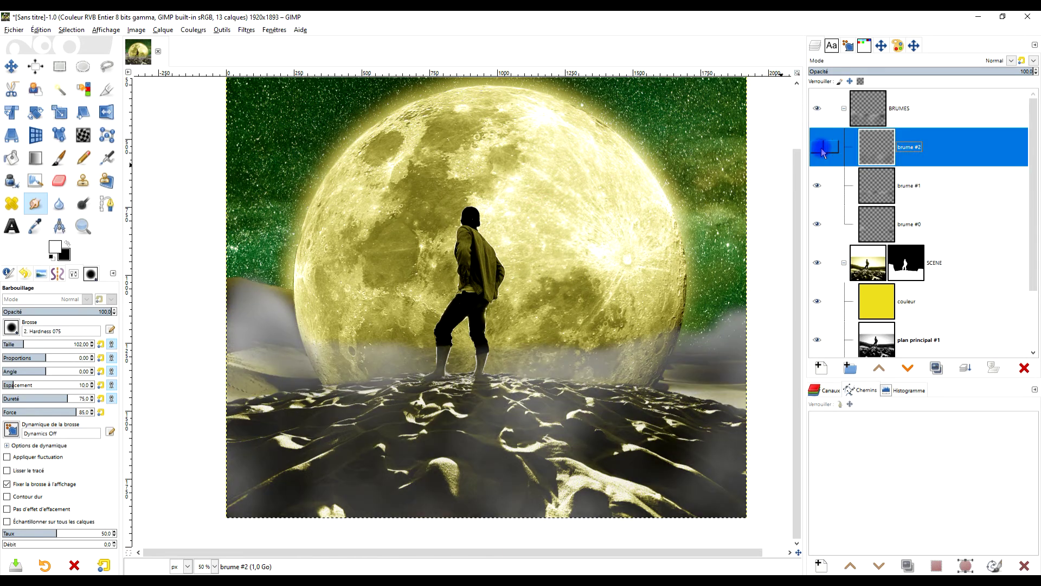
Step: Toggle the visibility of brume #2, brume #1 and brume #0 to compare each mist layer's effect
left_click(820, 149)
left_click(818, 186)
left_click(818, 223)
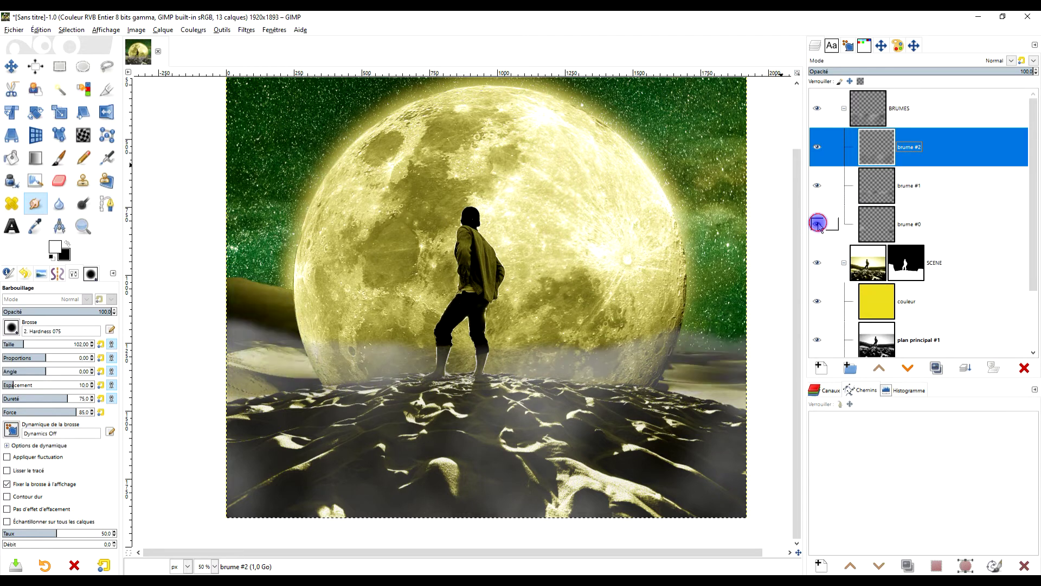
left_click(817, 223)
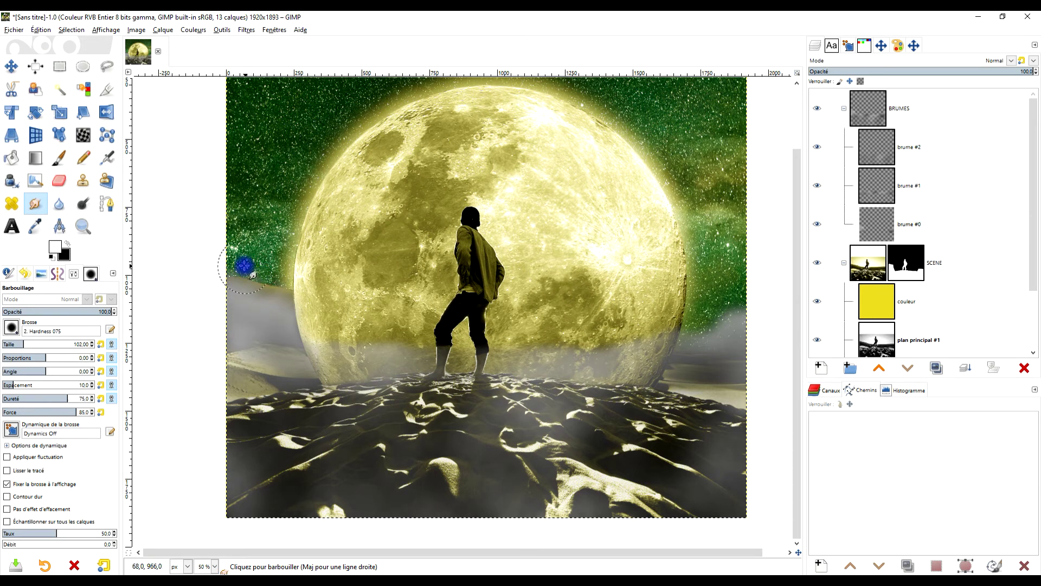
Step: Smudge the mist over the dune left of the moon on brume #0 and make brume #1 the active layer
scroll(461, 271, "right", 3)
scroll(456, 282, "down", 1)
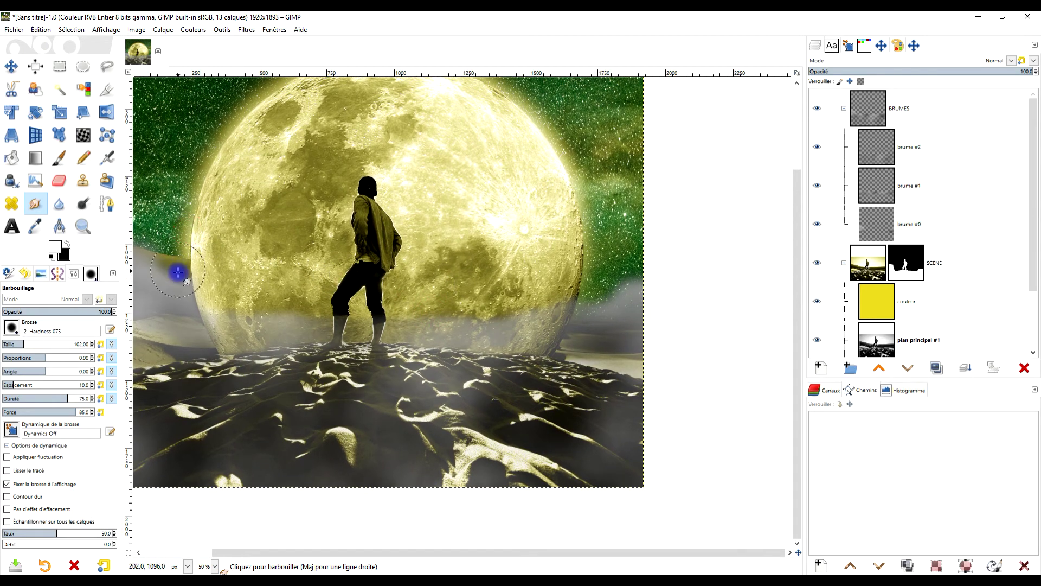
scroll(415, 232, "left", 3)
scroll(415, 232, "down", 1)
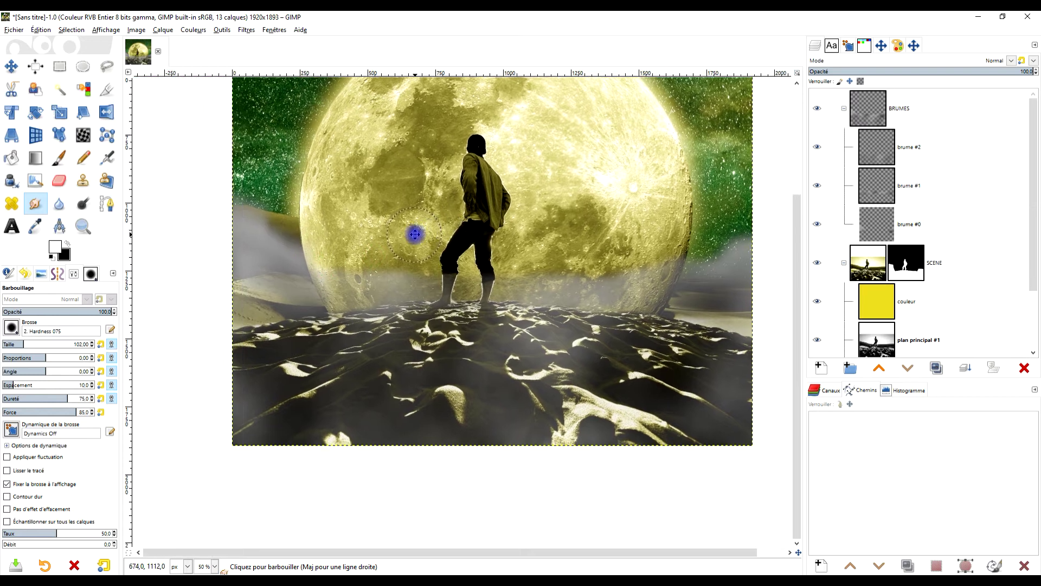
mouse_move(263, 205)
left_mouse_down()
mouse_move(274, 263)
mouse_move(293, 254)
left_mouse_up()
left_click(919, 190)
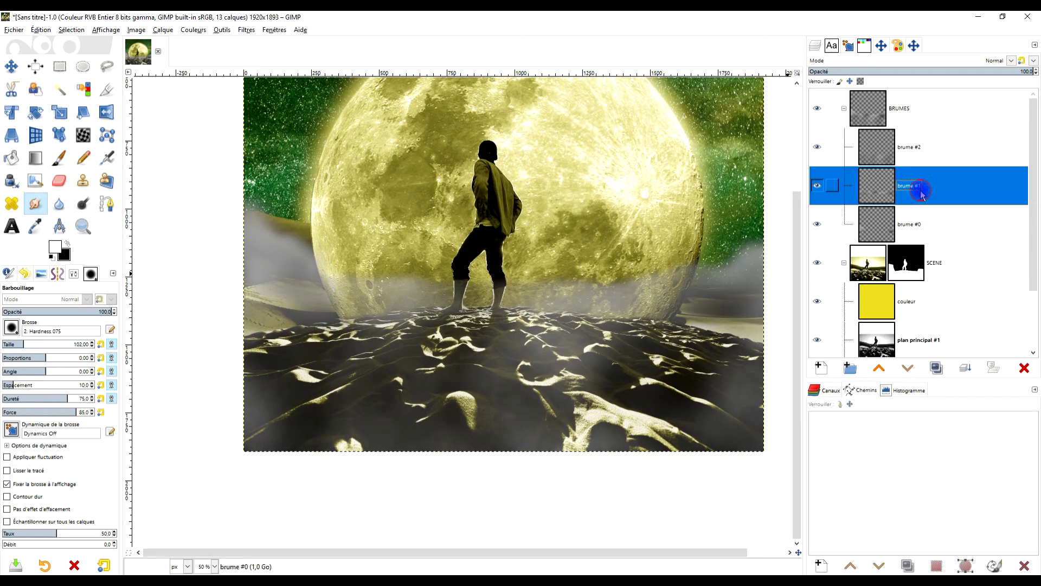
scroll(570, 318, "down", 2, "ctrl")
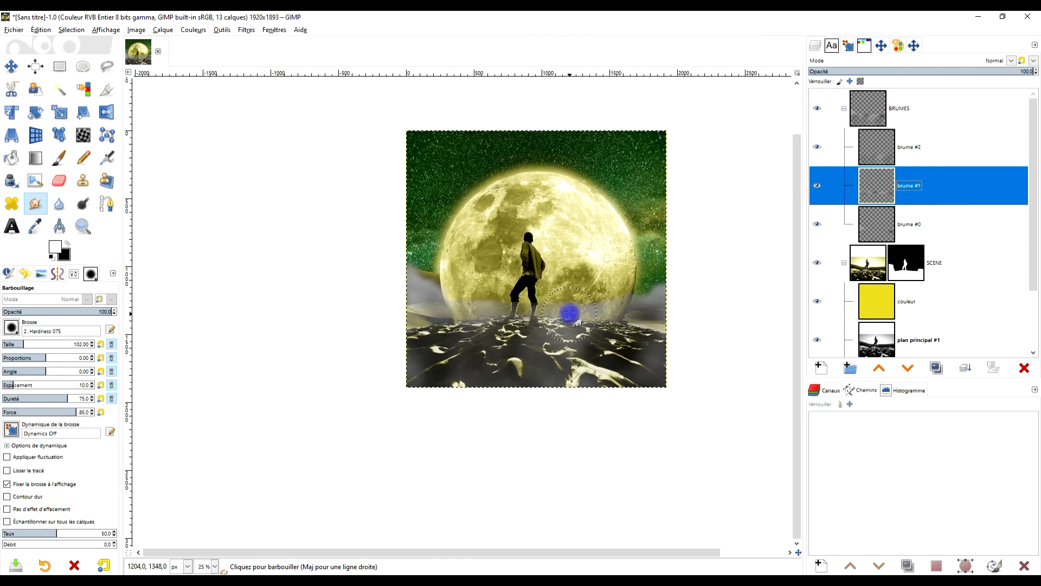
scroll(624, 297, "up", 2, "ctrl")
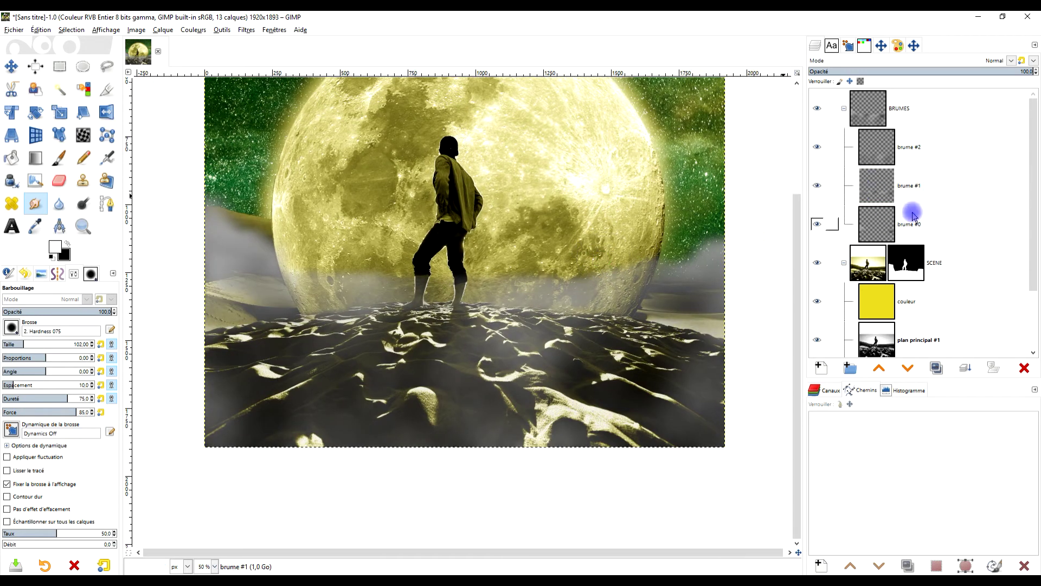
Step: Duplicate the brume #2 layer and merge the copy down into it to thicken the mist
left_click(938, 221)
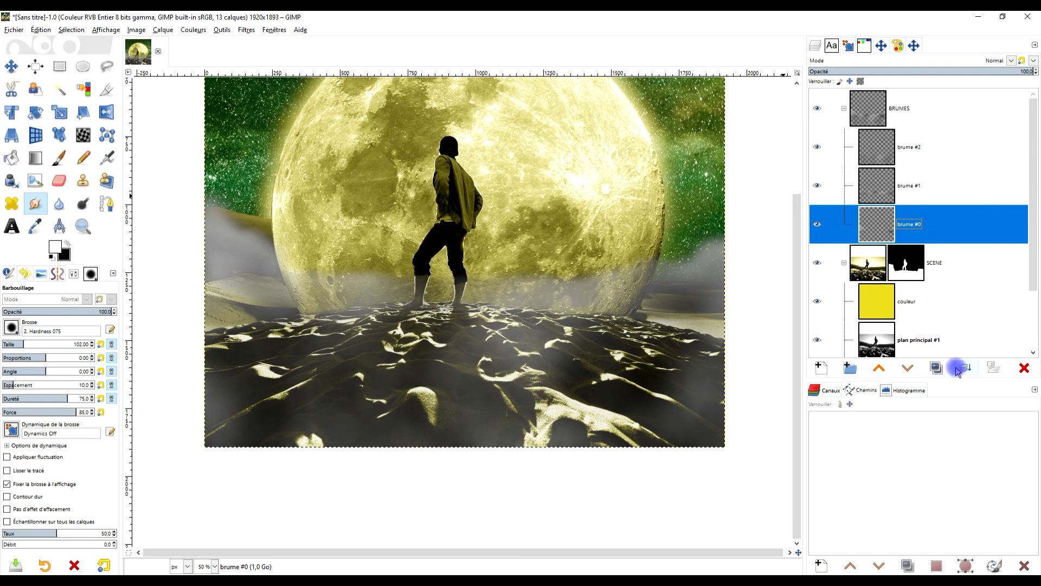
left_click(935, 154)
left_click(937, 368)
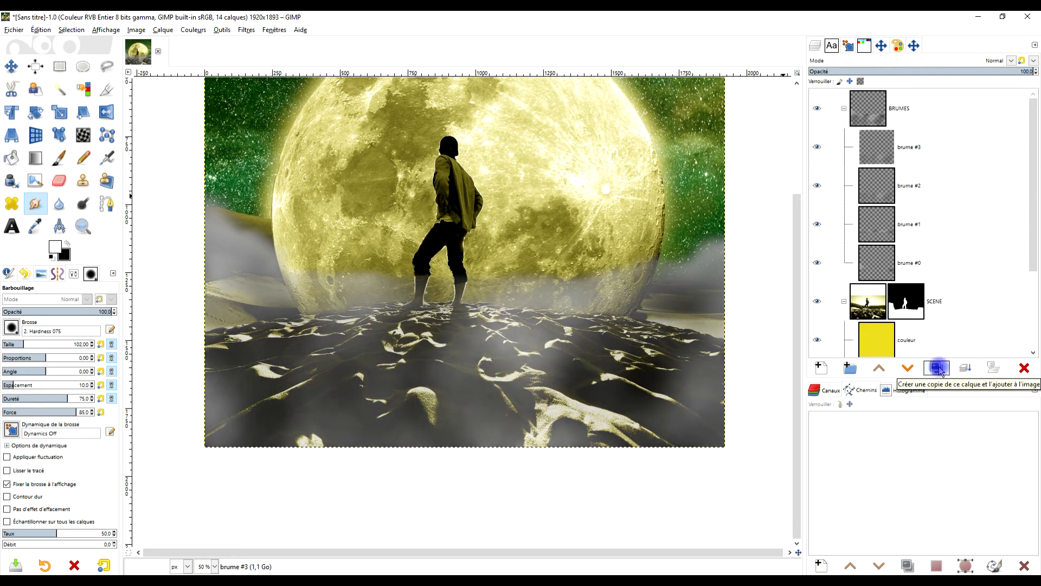
left_click(917, 146)
left_click(963, 367)
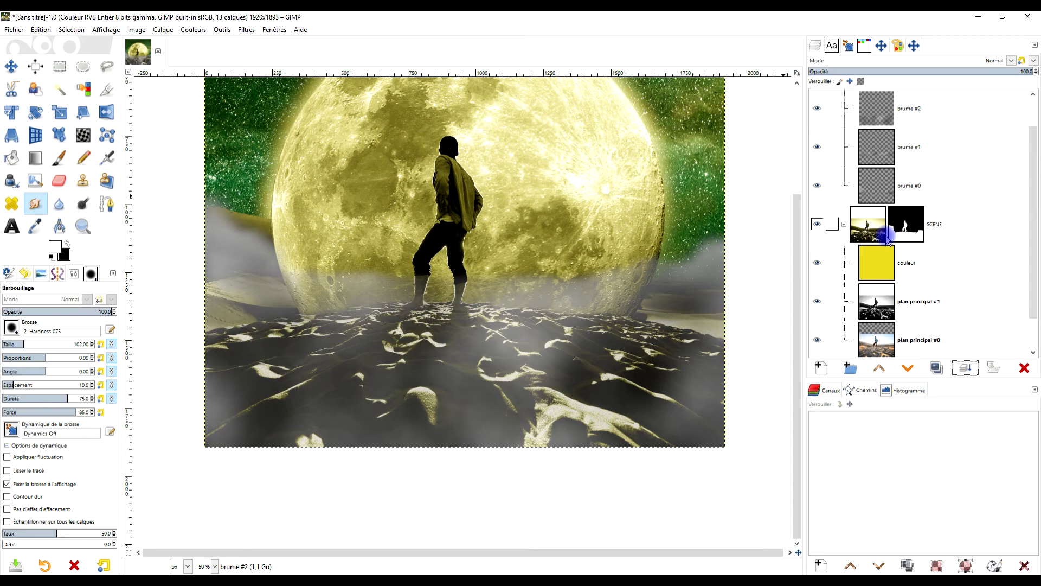
Step: Lower the opacity of the merged brume #2 layer to about 64
left_click(923, 119)
left_click(920, 151)
left_click(950, 102)
left_click(988, 73)
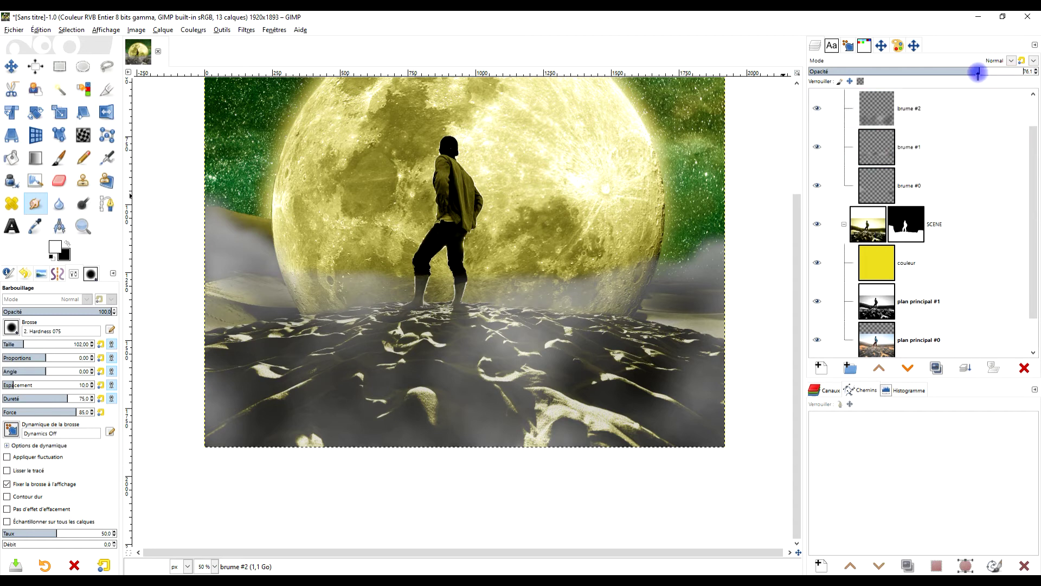
left_click_drag(966, 72, 954, 73)
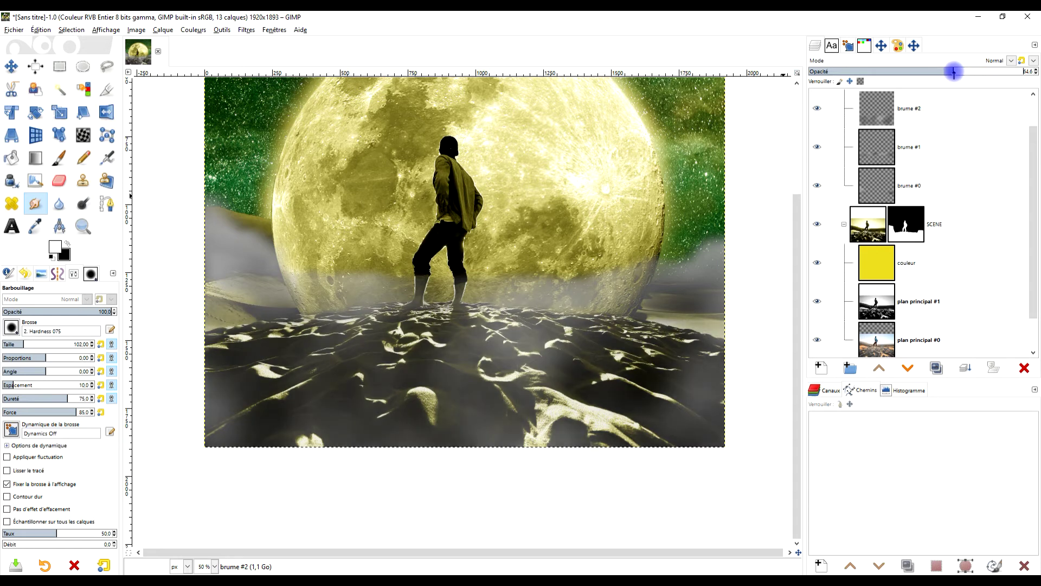
scroll(955, 182, "up", 1)
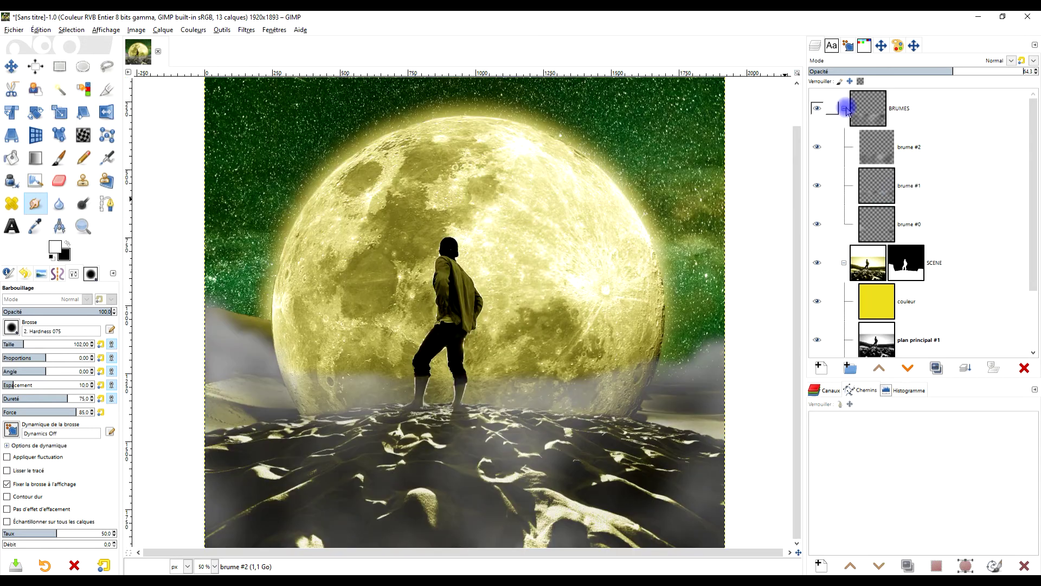
Step: Duplicate the SCENE group's yellow couleur layer and place the copy at the top of the BRUMES group
left_click(893, 297)
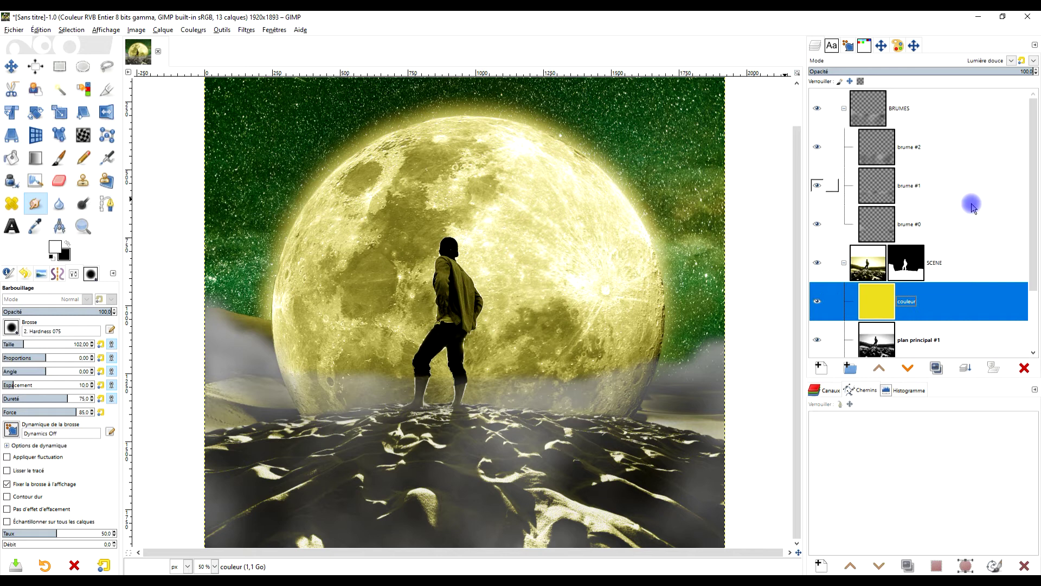
key("ctrl+c")
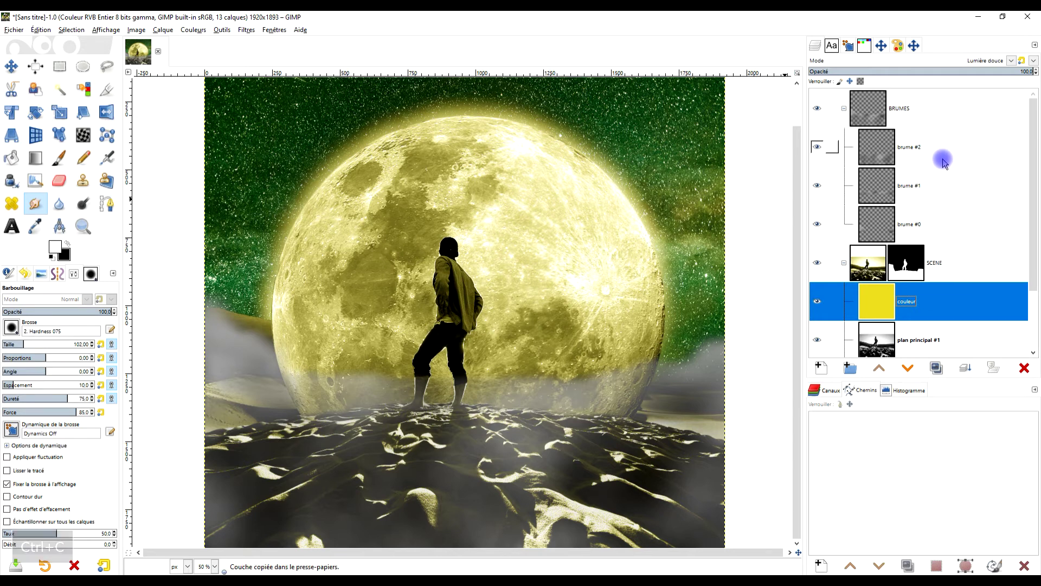
left_click(929, 368)
left_click_drag(877, 299, 911, 108)
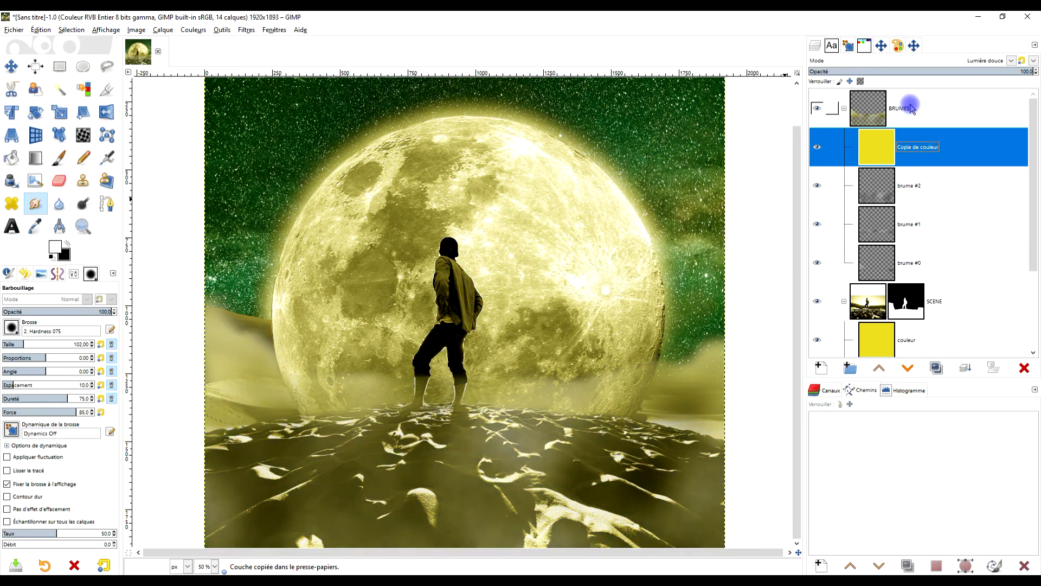
Step: Rename the yellow layer copy in the BRUMES group as COULEUR BRUME
double_click(929, 147)
type("COU")
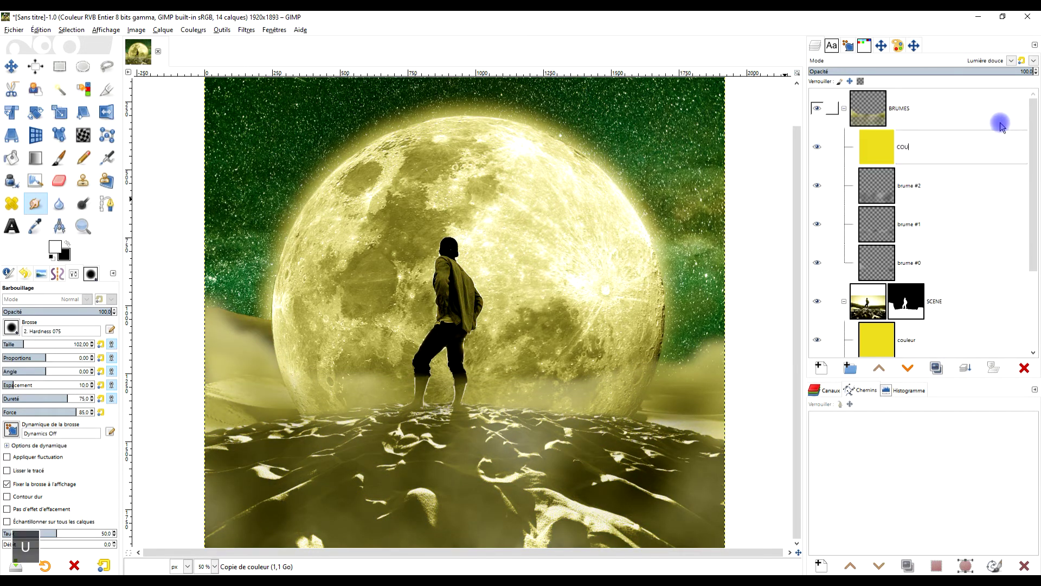
type("LEUR ")
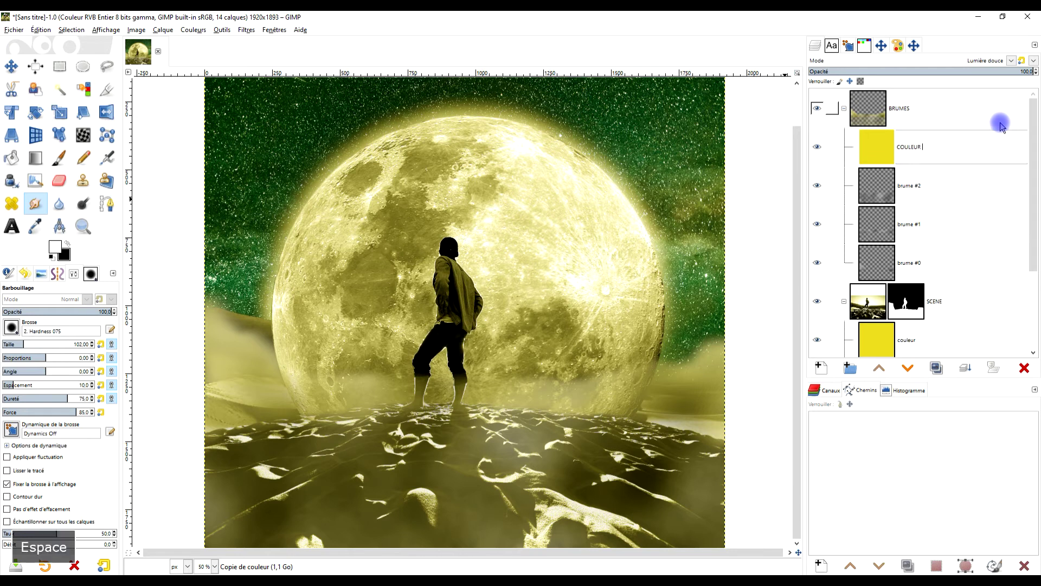
type("BRU")
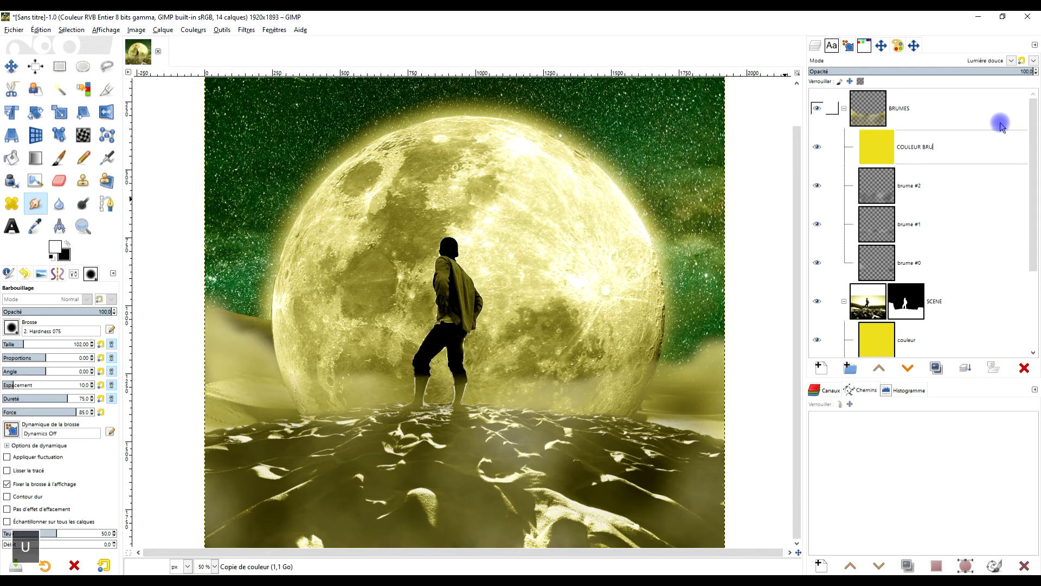
key("Return")
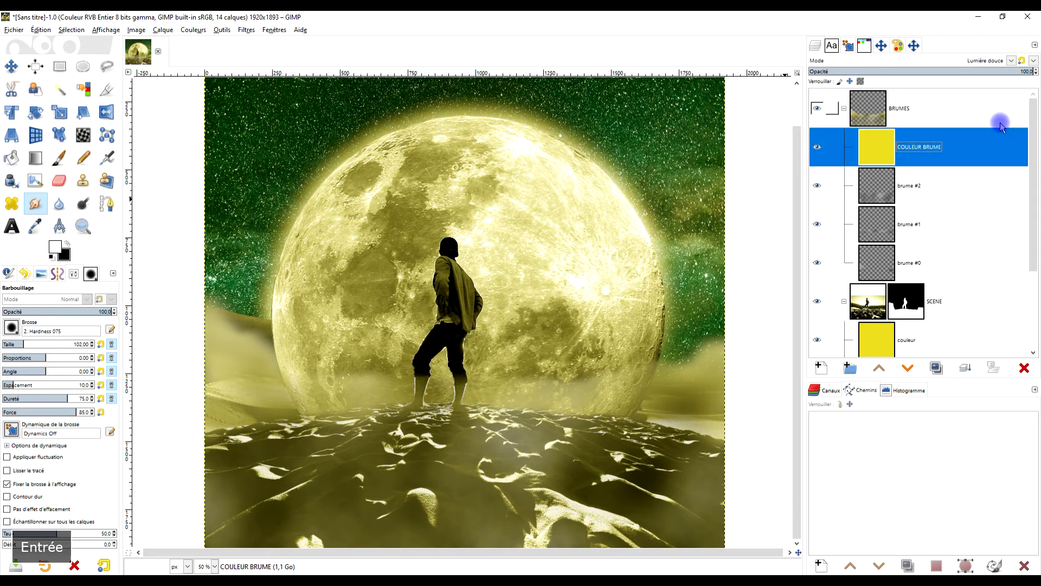
Step: Rename the yellow layer in the SCENE group as couleur SCENE
double_click(922, 335)
type("SCE")
key("Return")
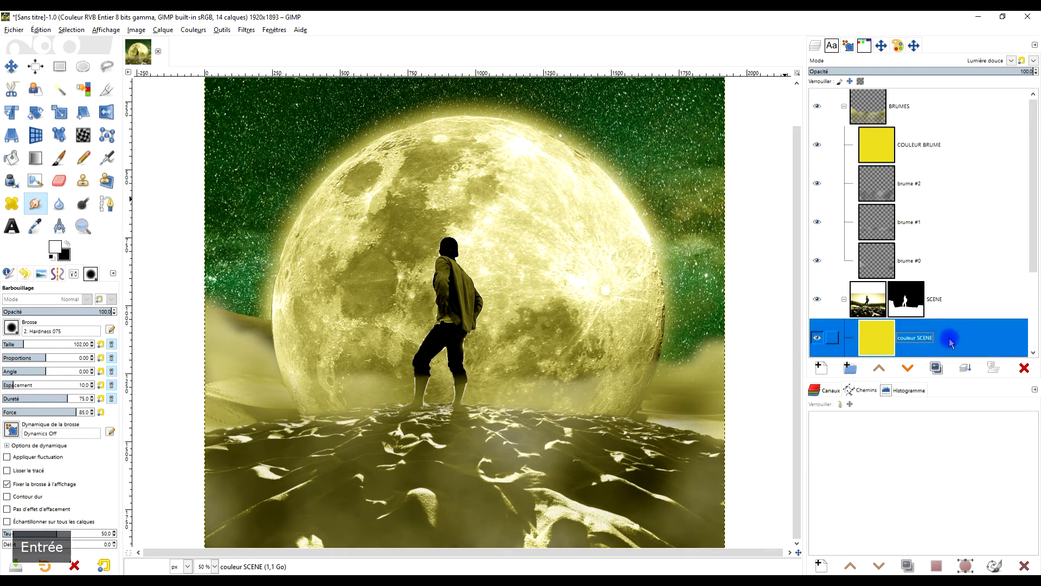
Step: Expand the CIEL group and rename its couleur #1 layer as couleur LUNE
scroll(868, 271, "down", 3)
left_click(844, 338)
scroll(986, 272, "down", 4)
double_click(908, 222)
left_click(932, 229)
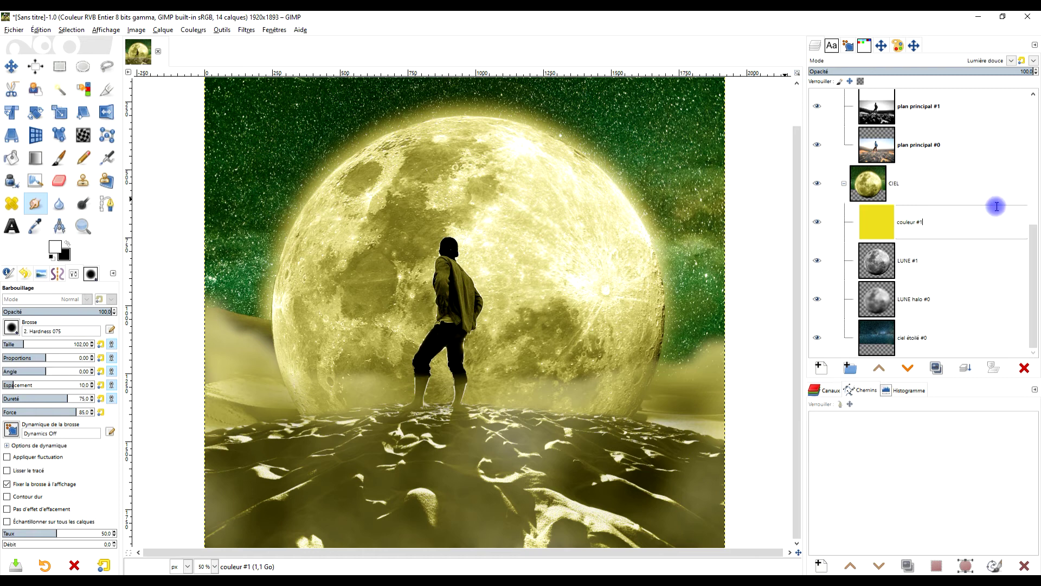
key("BackSpace")
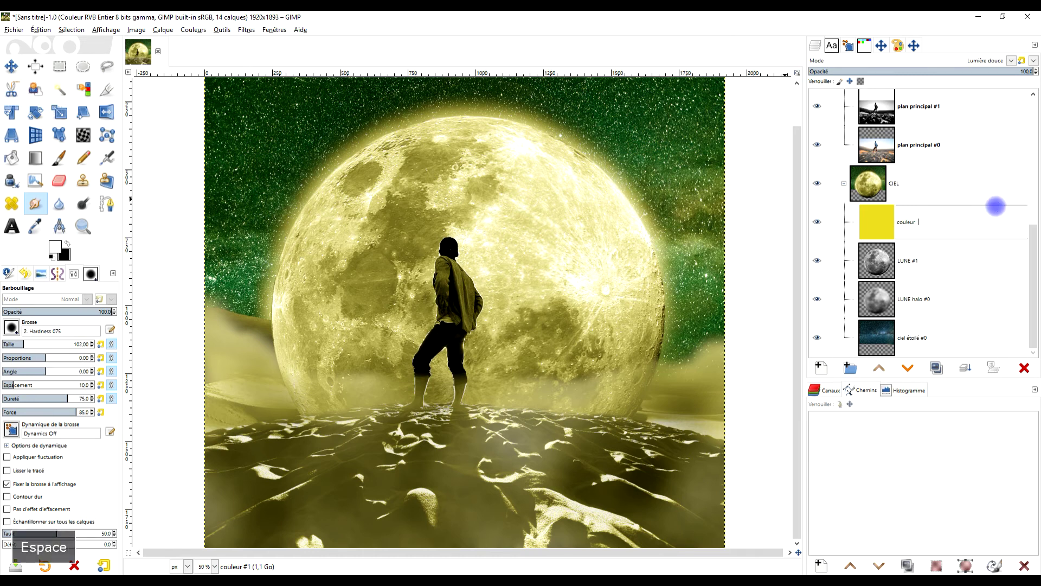
type("UNE")
key("BackSpace")
key("BackSpace")
key("BackSpace")
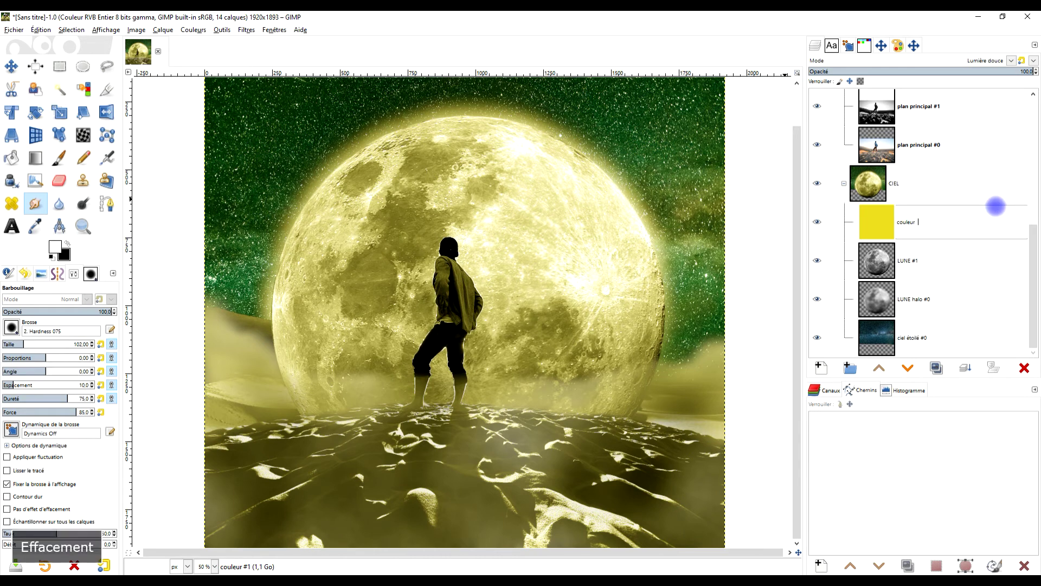
type("LUNE")
key("Return")
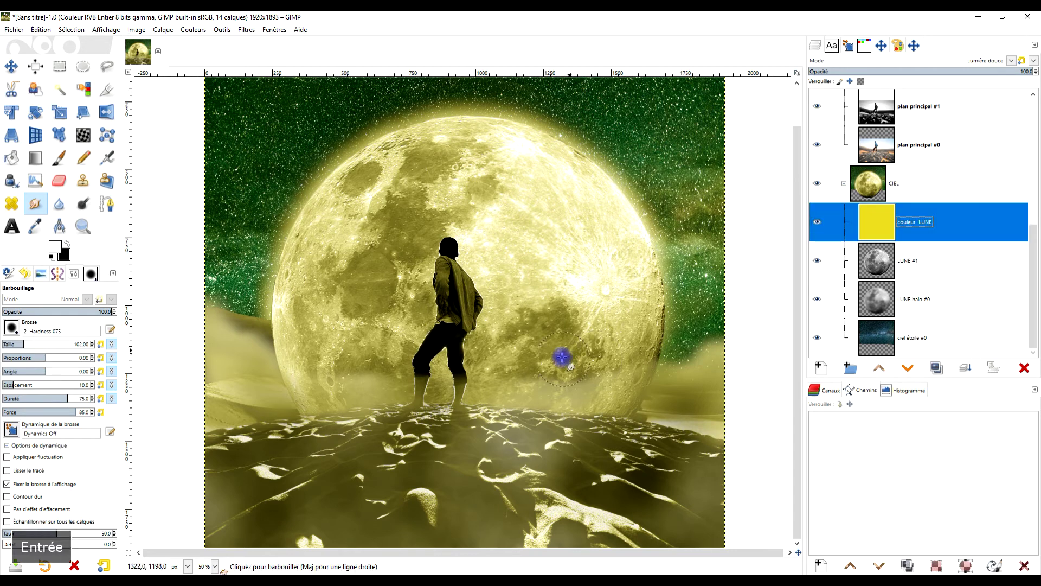
Step: Frame the whole image in the view and collapse the CIEL, SCENE and BRUMES layer groups
scroll(549, 347, "down", 2)
scroll(546, 347, "up", 2)
scroll(547, 345, "down", 1)
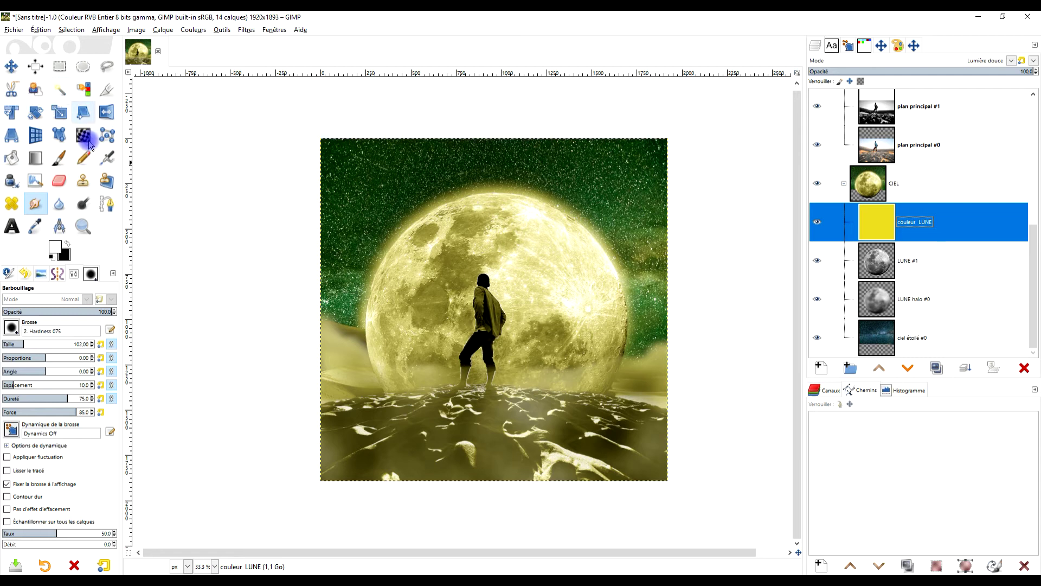
left_click(83, 226)
left_click_drag(316, 132, 678, 493)
scroll(856, 238, "up", 3)
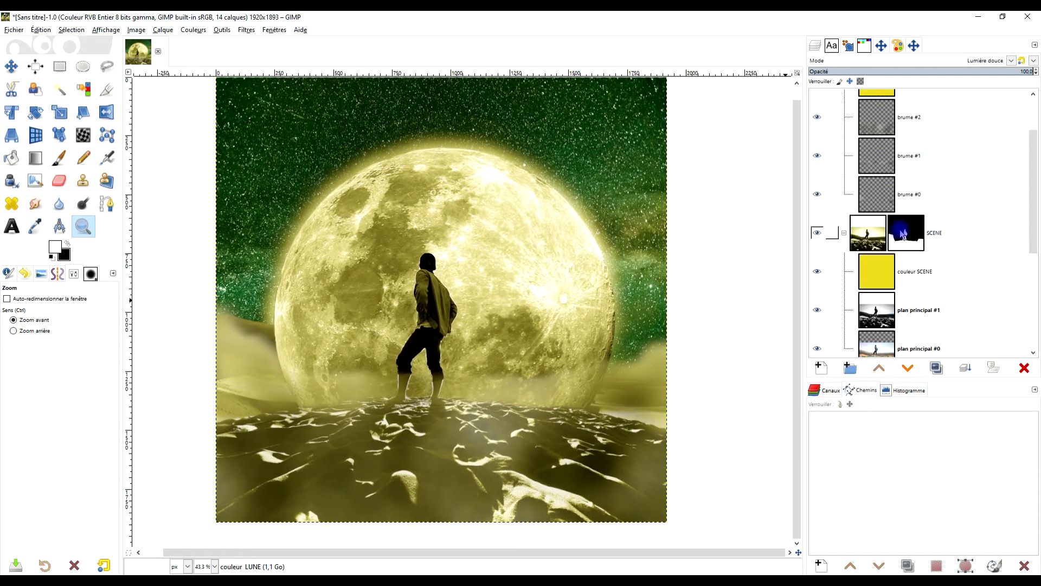
left_click(844, 251)
scroll(953, 233, "up", 2)
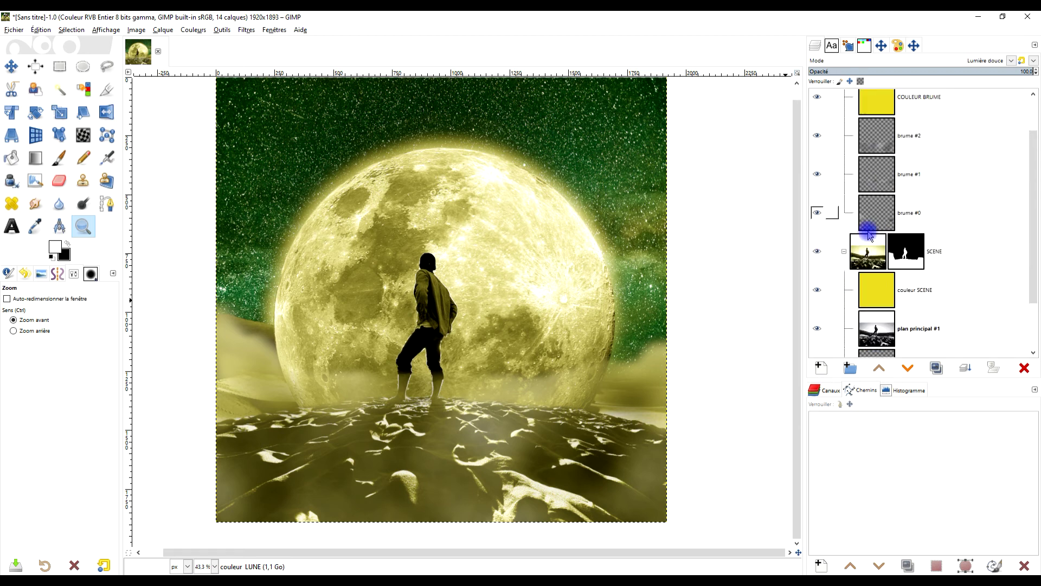
left_click(844, 247)
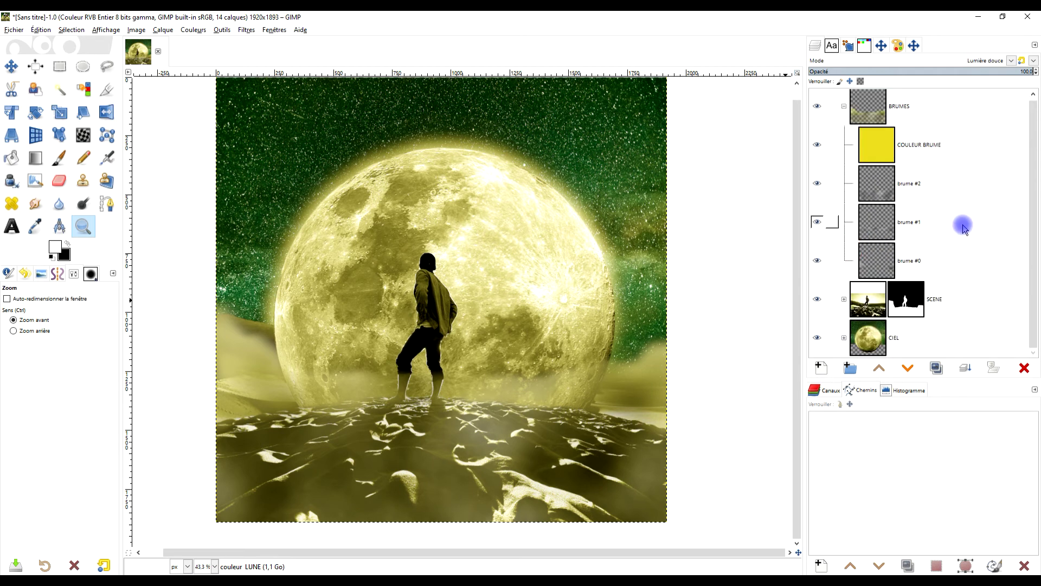
left_click(844, 109)
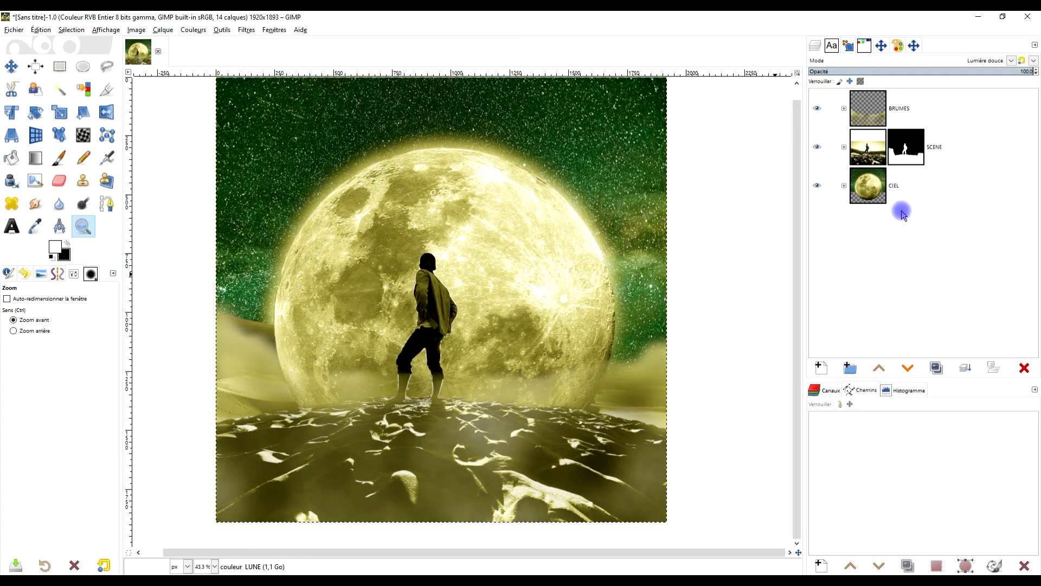
Step: Expand the BRUMES group, smudge the brume #1 mist along the hill crest around the man with a size 102 brush, and select brume #0
left_click(844, 108)
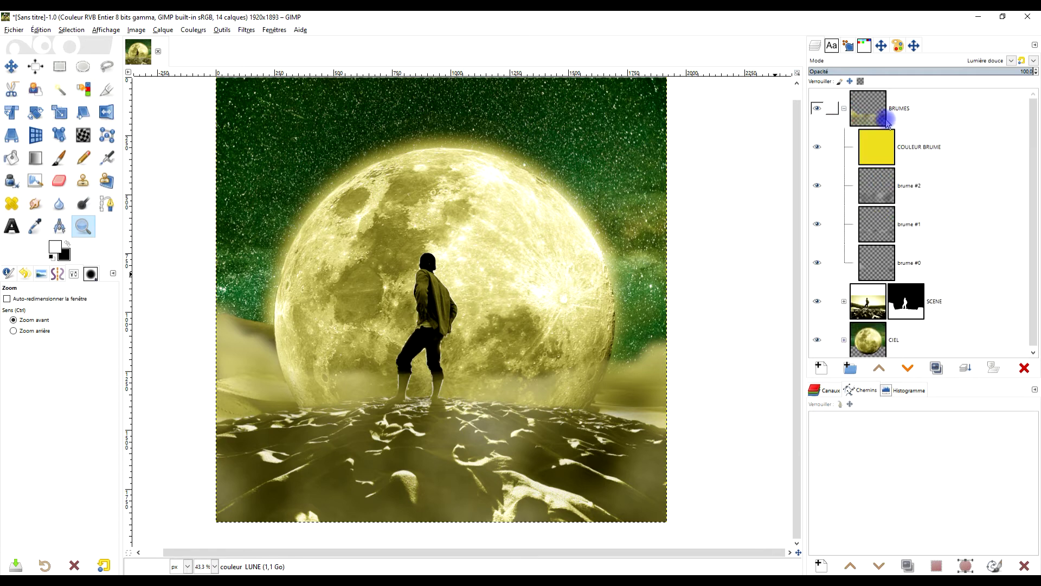
left_click(892, 225)
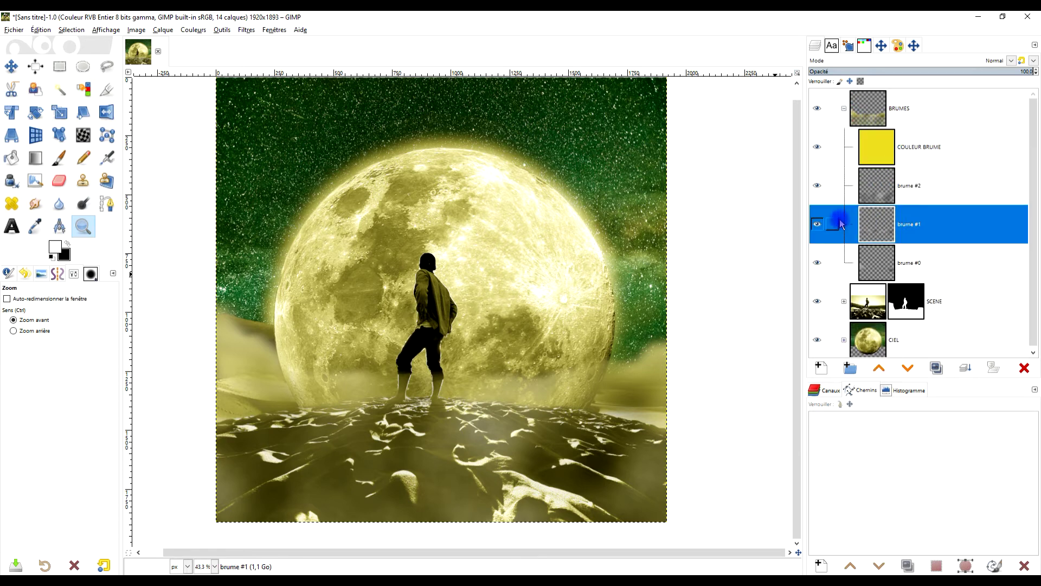
left_click(818, 225)
left_click(818, 225)
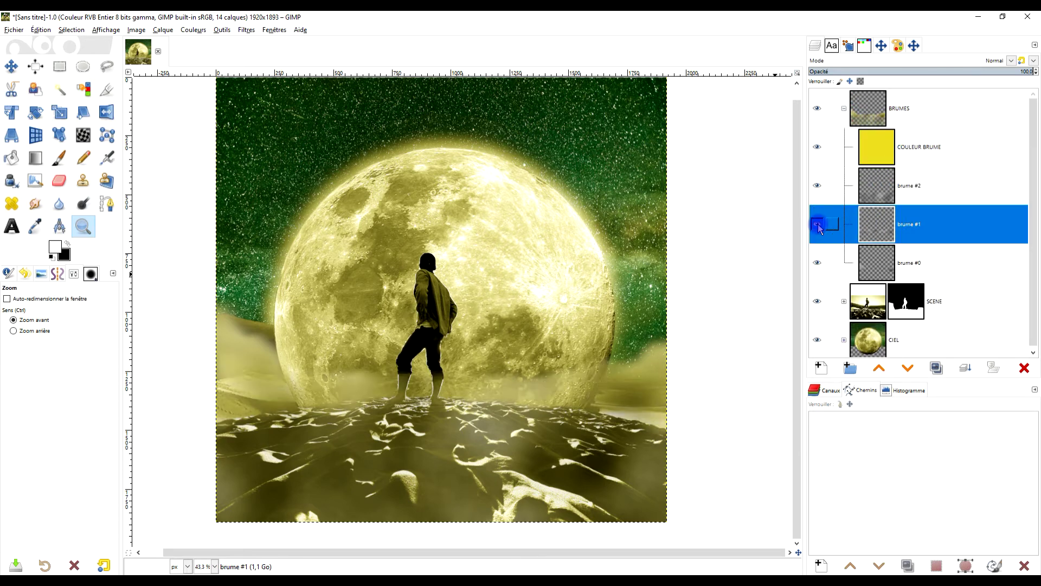
left_click(35, 203)
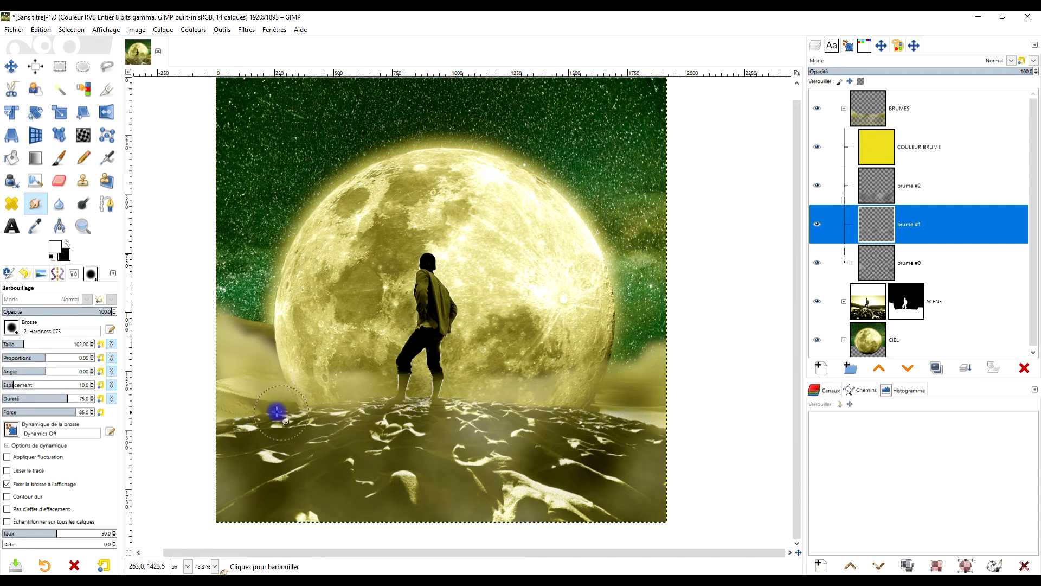
mouse_move(293, 385)
left_mouse_down()
mouse_move(321, 362)
mouse_move(332, 396)
mouse_move(357, 364)
left_mouse_up()
mouse_move(513, 431)
left_mouse_down()
mouse_move(516, 361)
mouse_move(506, 387)
mouse_move(489, 392)
mouse_move(486, 370)
mouse_move(526, 390)
mouse_move(553, 376)
mouse_move(551, 393)
mouse_move(397, 407)
mouse_move(324, 392)
mouse_move(503, 389)
left_mouse_up()
left_click(910, 271)
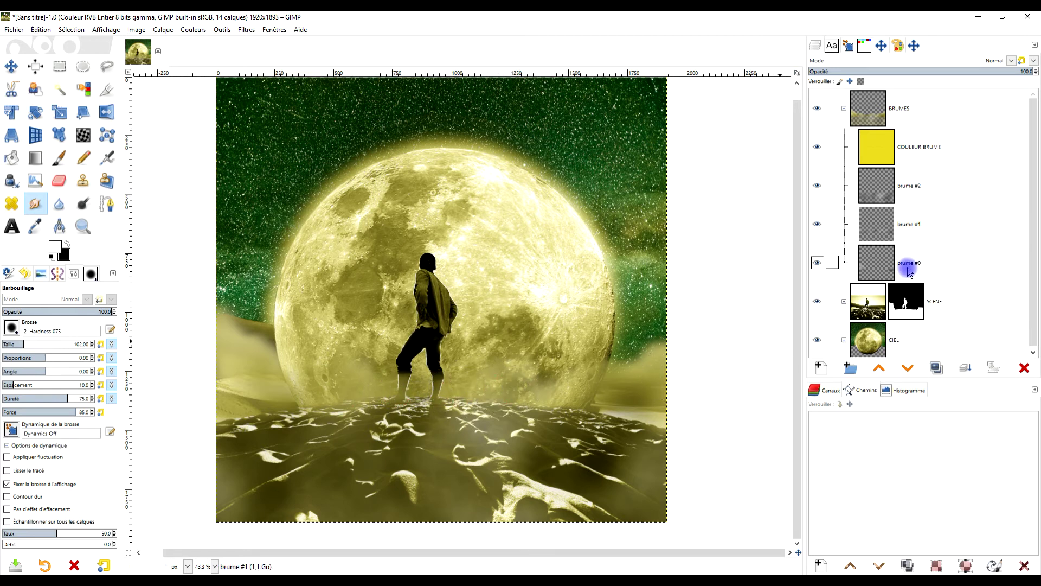
Step: Add a transparent layer named ECLAT at the top of the layer stack, outside the collapsed BRUMES group
left_click(844, 108)
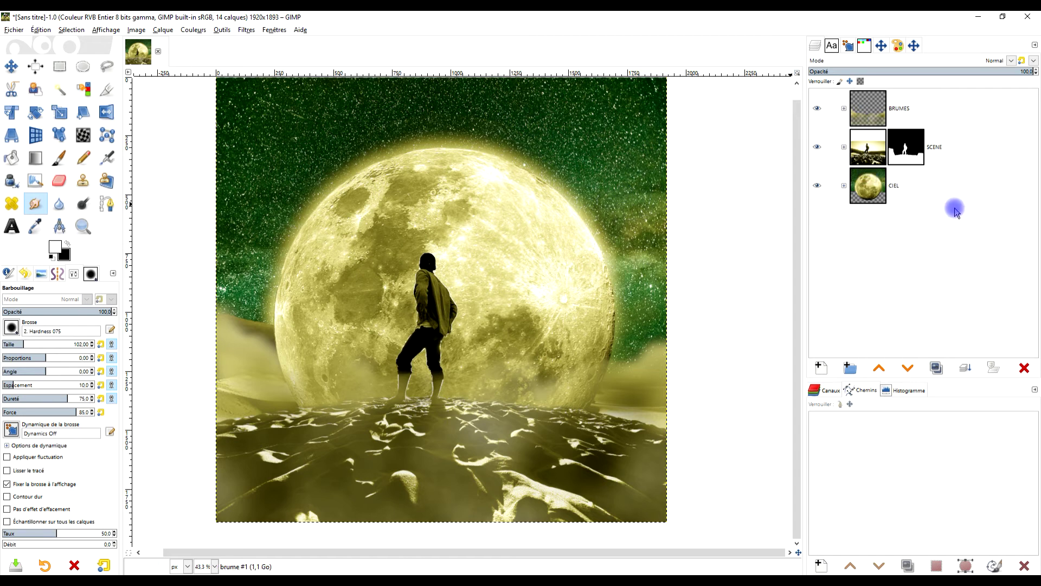
left_click(935, 109)
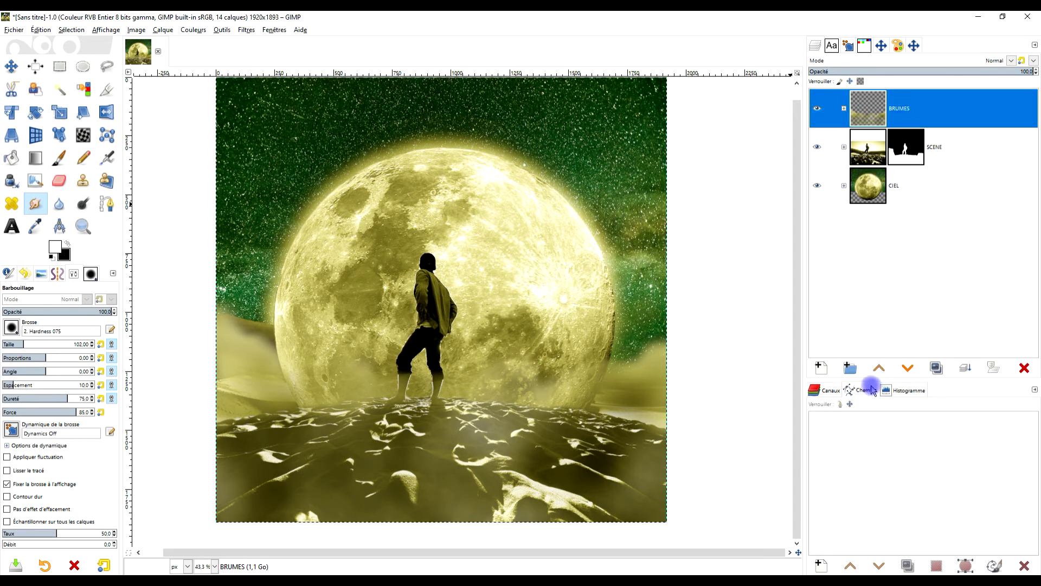
left_click(824, 368)
left_click(898, 108)
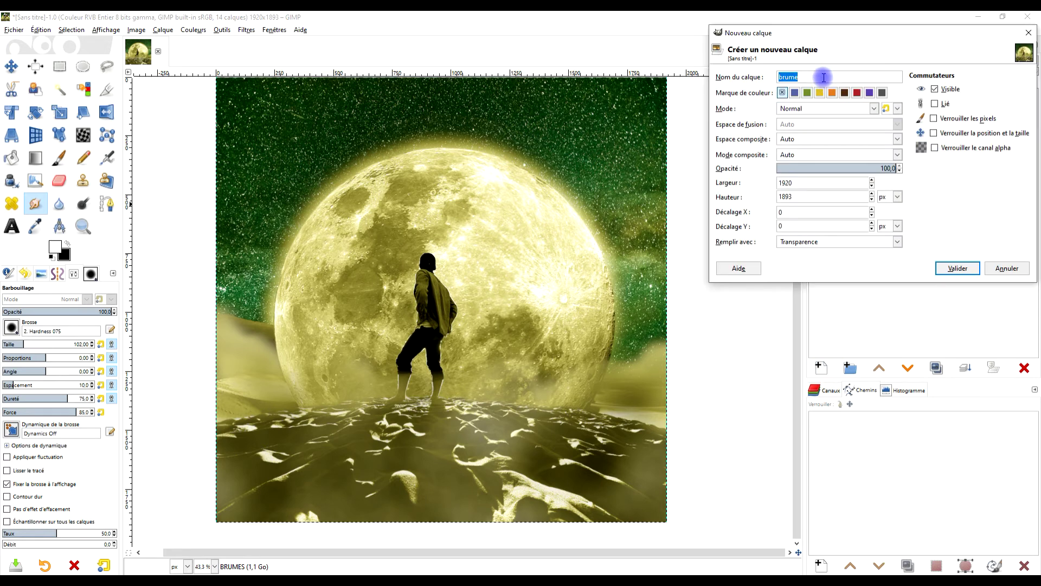
type("ECLAT")
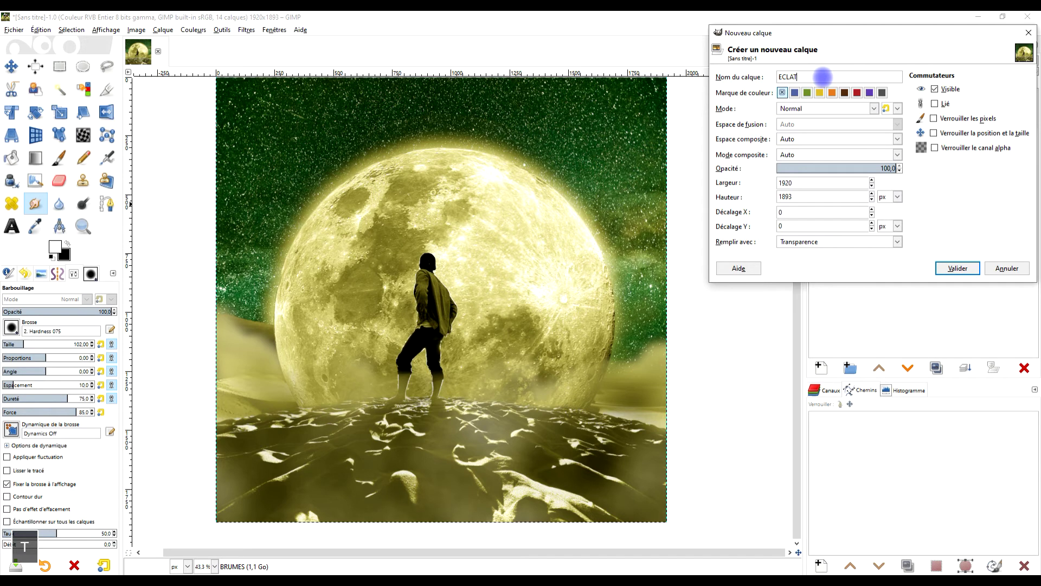
left_click(959, 269)
left_click_drag(900, 156, 876, 102)
left_click(845, 147)
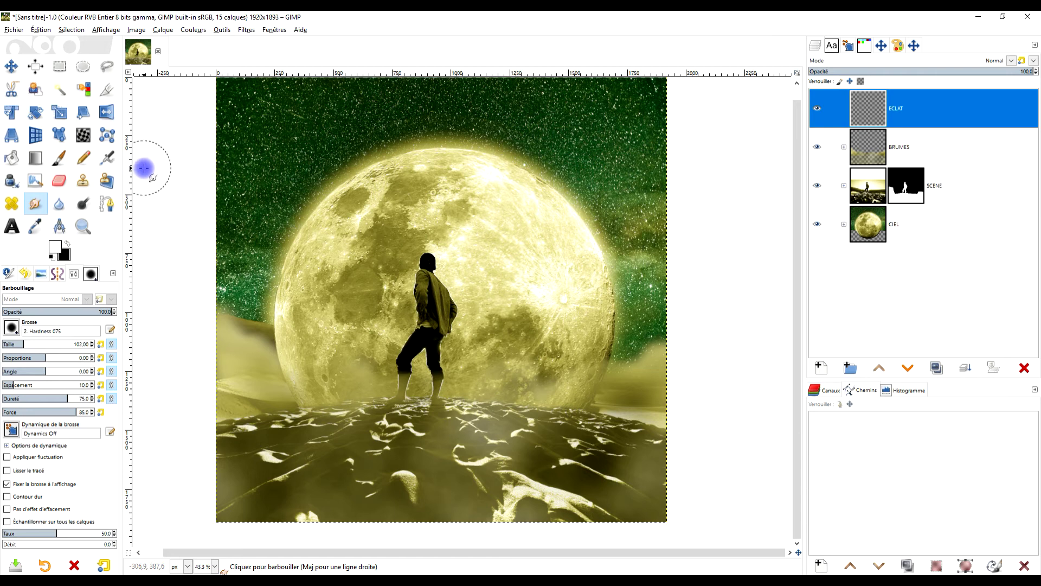
Step: Set up the Paintbrush with 100 opacity, size 186 and a medium grey foreground colour
left_click(59, 158)
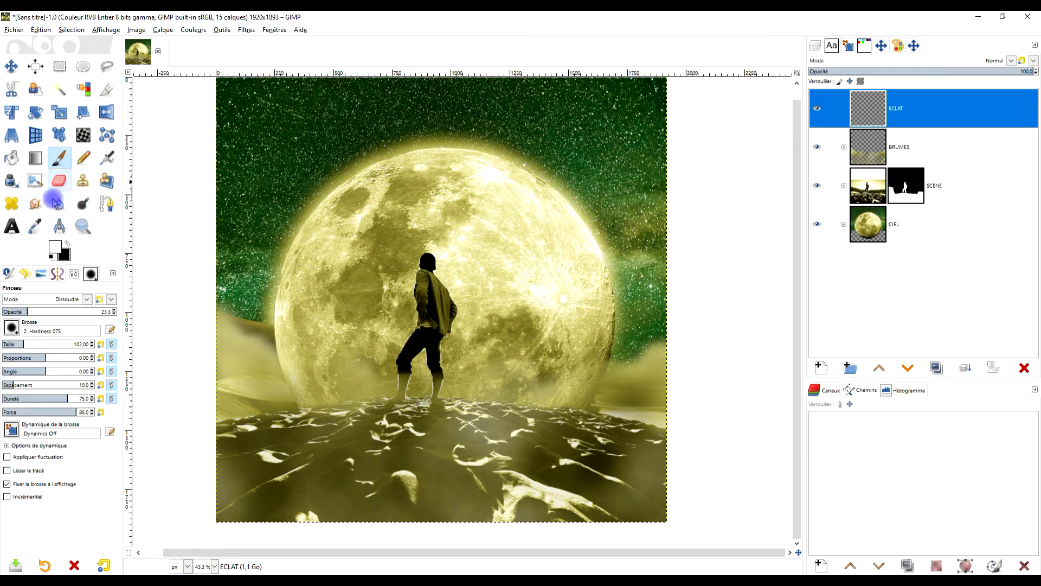
left_click_drag(40, 309, 132, 309)
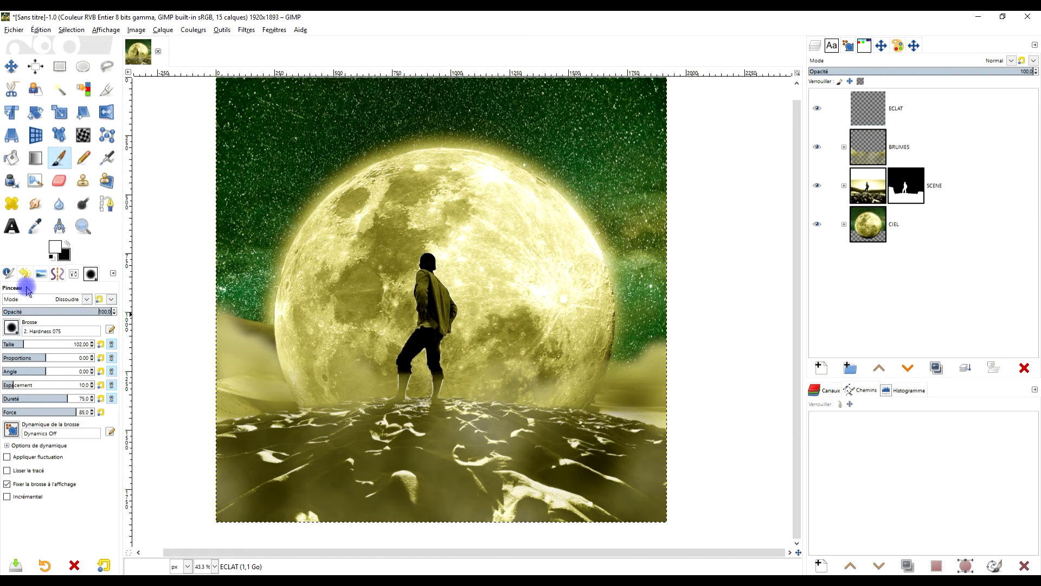
left_click(55, 249)
left_click_drag(170, 174, 137, 158)
left_click(282, 256)
left_click(34, 343)
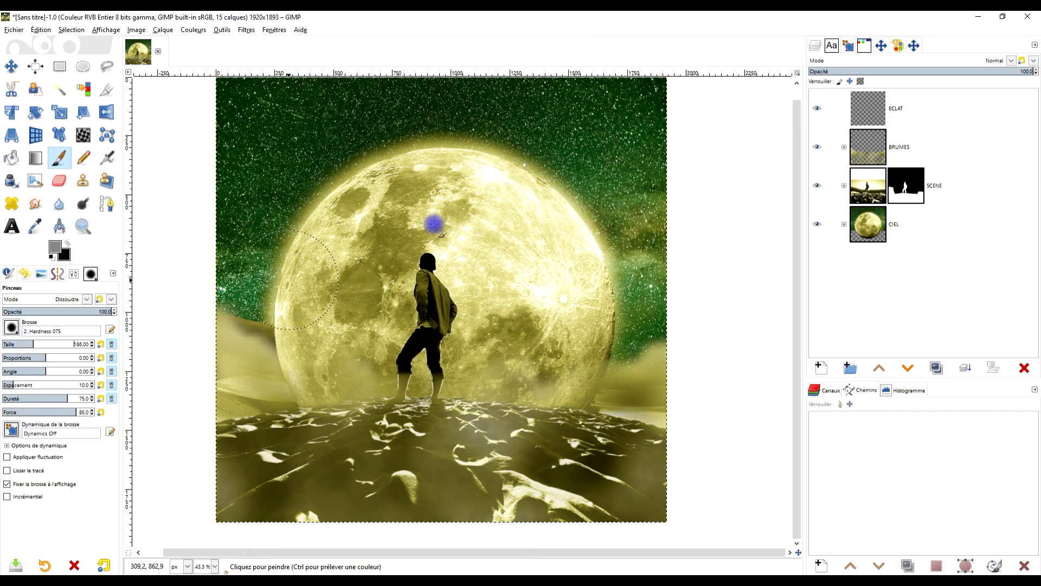
Step: Load a moon-shaped selection from the alpha of the LUNE #1 layer in the CIEL group, then collapse the group
left_click(853, 124)
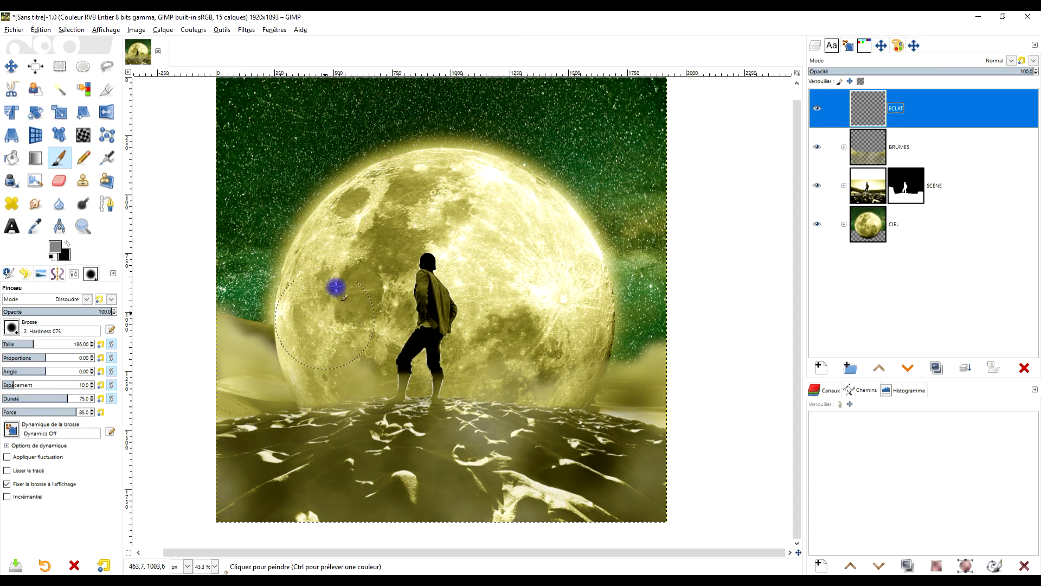
left_click(845, 224)
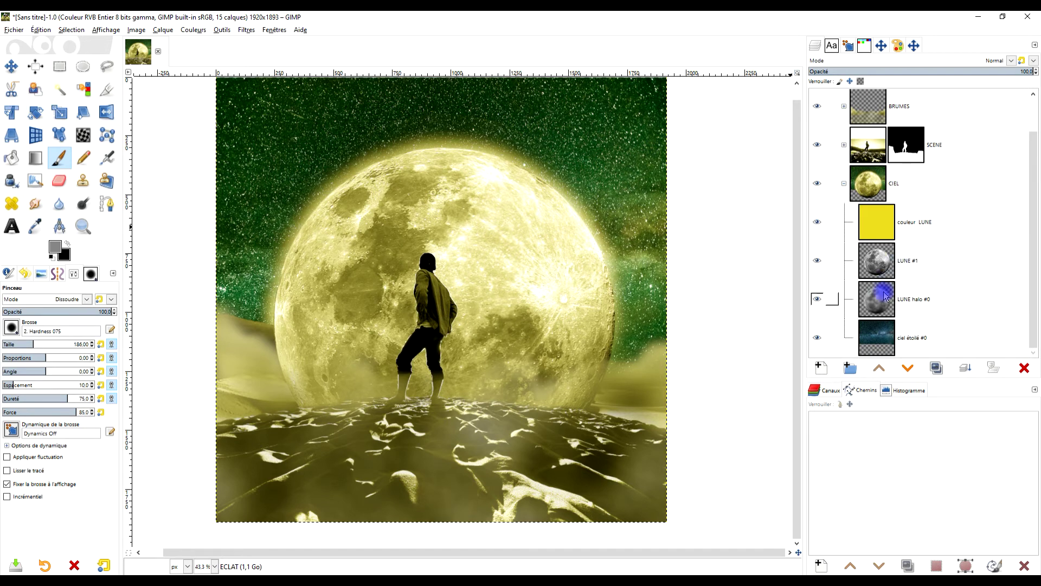
right_click(879, 265)
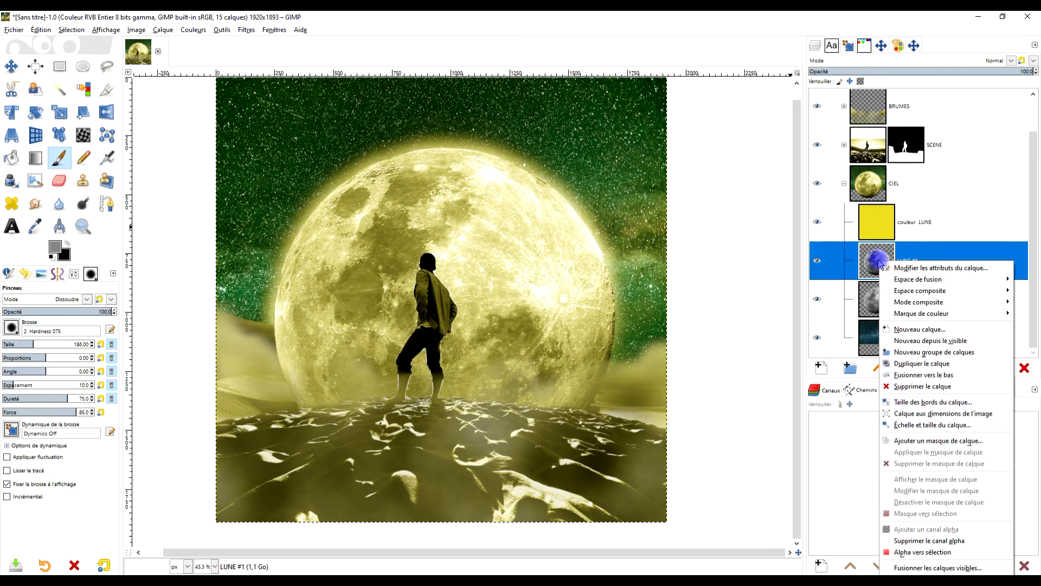
left_click(941, 552)
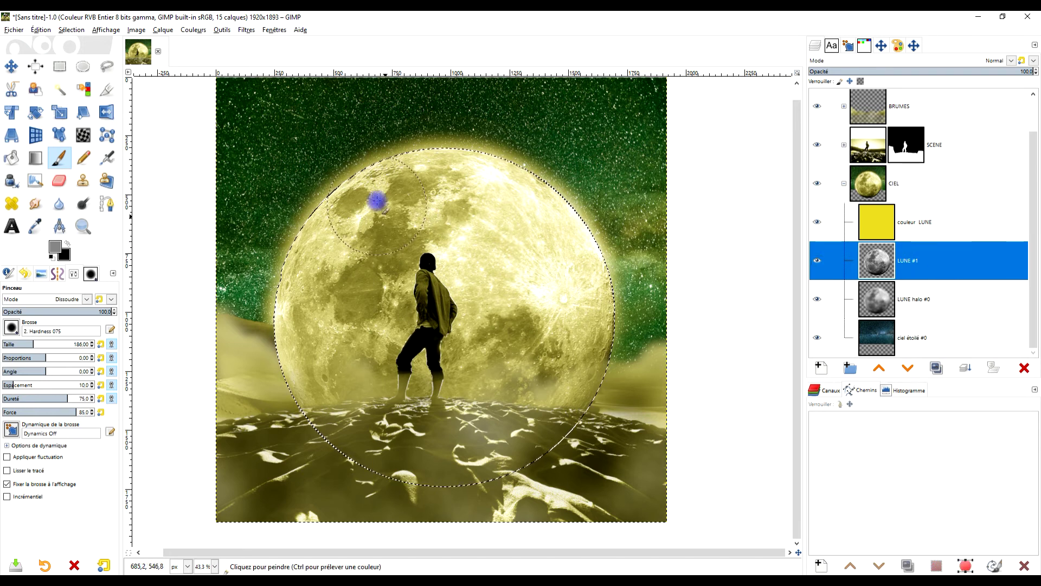
scroll(913, 217, "up", 1)
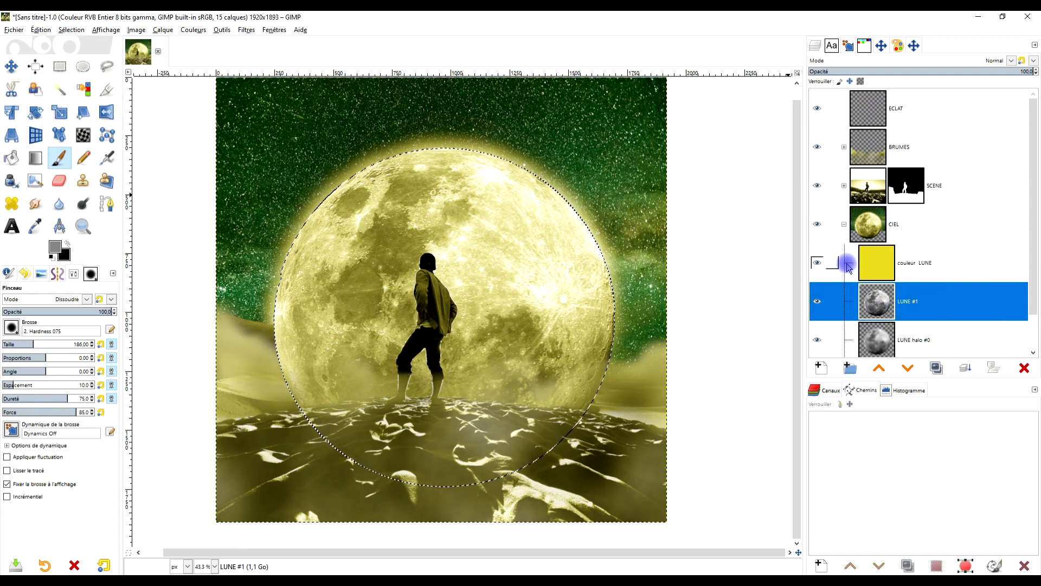
left_click(846, 223)
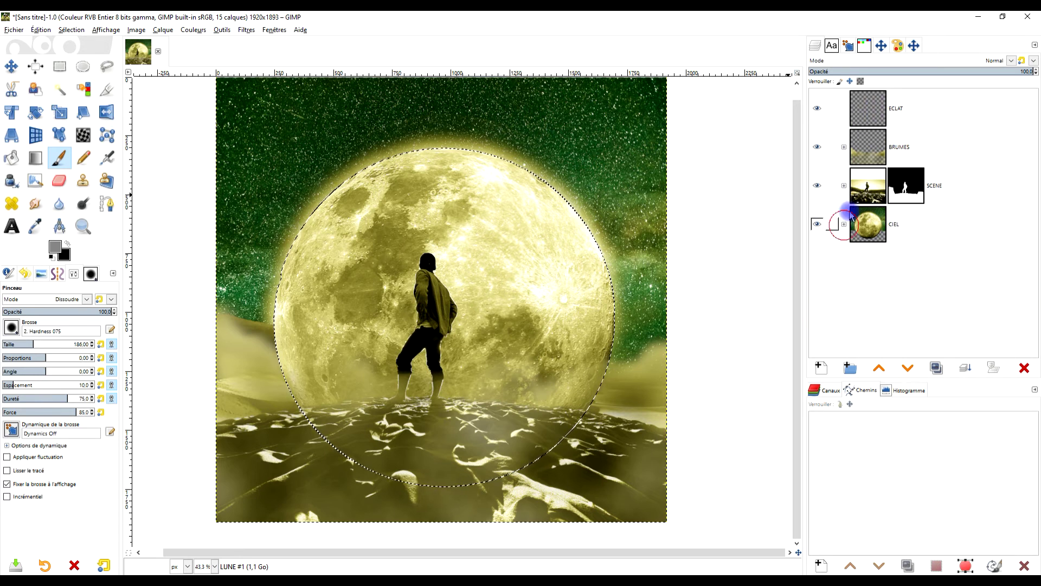
Step: Paint the moon selection grey on the ECLAT layer and clear the selection
left_click(872, 112)
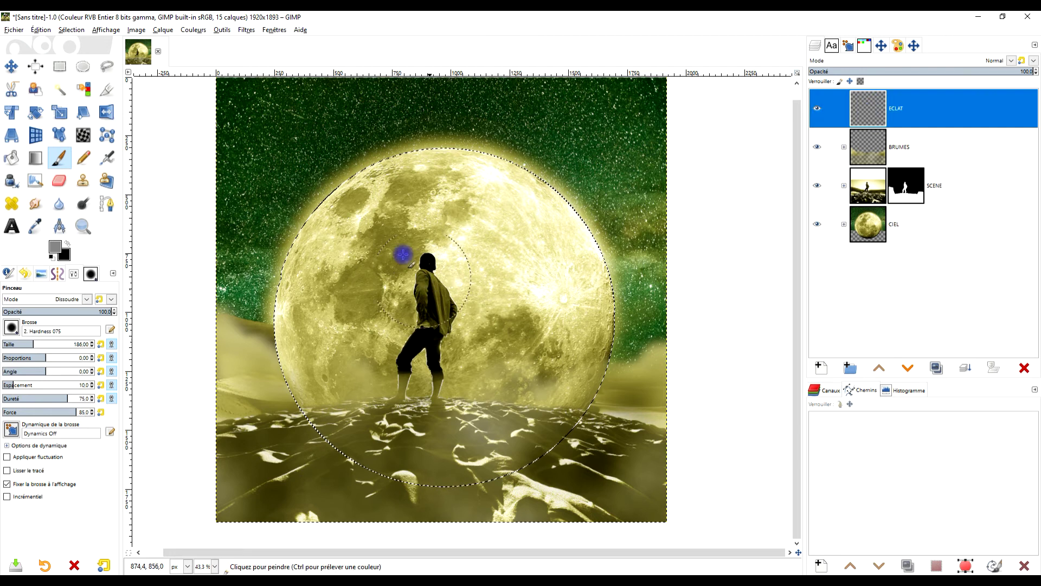
mouse_move(367, 191)
left_mouse_down()
mouse_move(545, 195)
mouse_move(294, 238)
mouse_move(341, 250)
mouse_move(625, 253)
mouse_move(251, 304)
mouse_move(401, 326)
mouse_move(620, 331)
mouse_move(286, 368)
mouse_move(584, 371)
left_mouse_up()
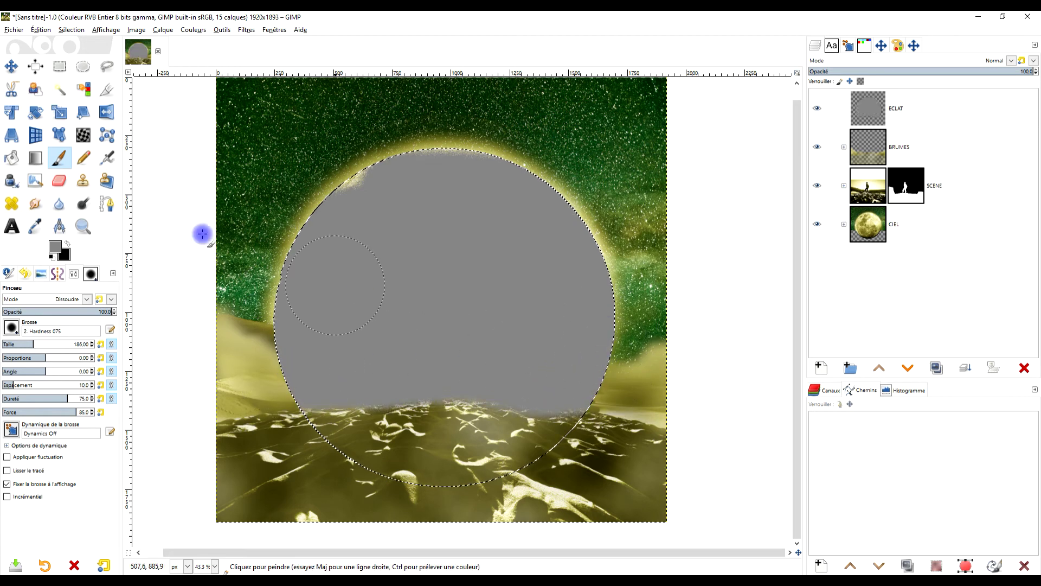
left_click(60, 66)
left_click(702, 194)
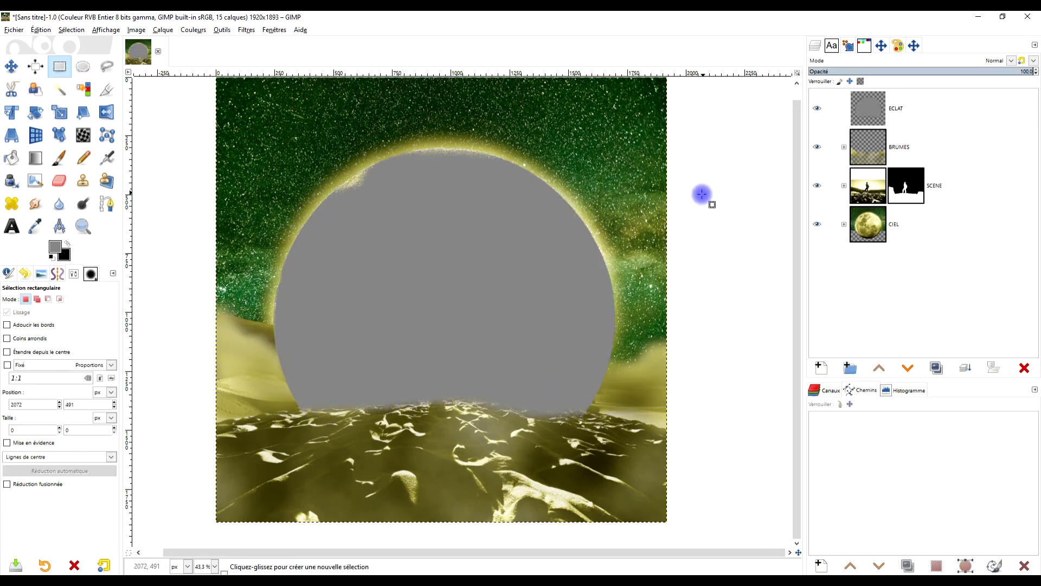
Step: Paint broad grey strokes over the dune foreground below the moon on the ECLAT layer
left_click_drag(470, 376, 467, 331)
left_click(58, 184)
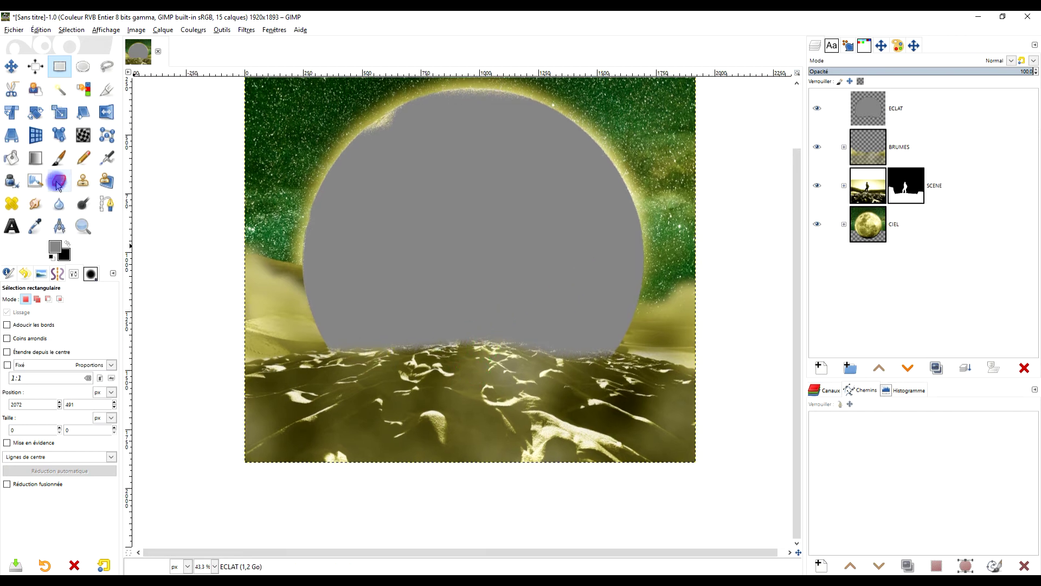
left_click(61, 159)
mouse_move(393, 371)
left_mouse_down()
mouse_move(275, 399)
mouse_move(434, 378)
mouse_move(430, 444)
mouse_move(495, 351)
mouse_move(560, 457)
mouse_move(595, 473)
mouse_move(578, 396)
mouse_move(548, 361)
mouse_move(668, 434)
mouse_move(718, 412)
mouse_move(785, 271)
left_mouse_up()
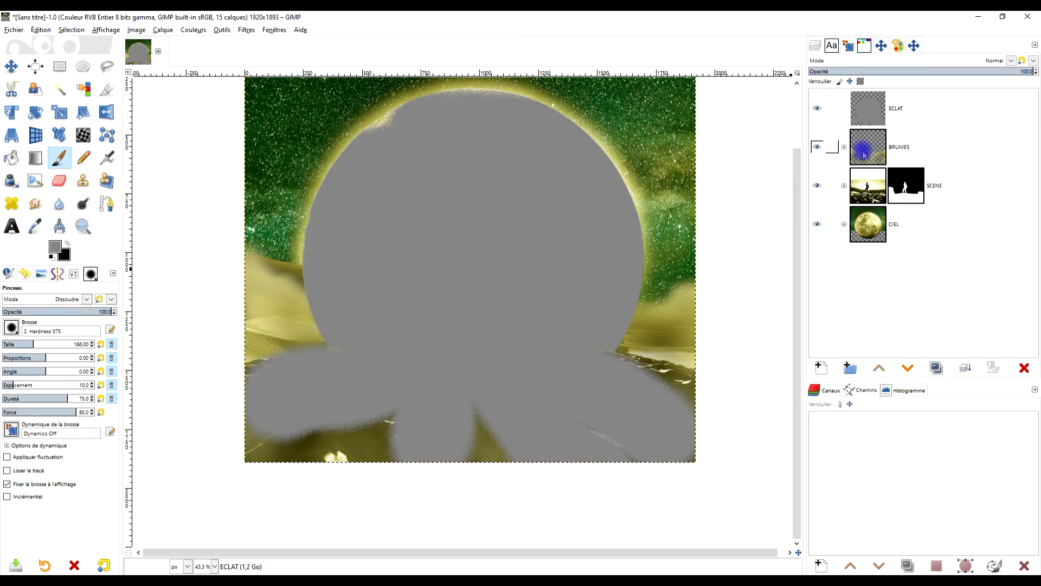
Step: Set the ECLAT layer's blend mode to Éclaircir
left_click(920, 111)
left_click(991, 64)
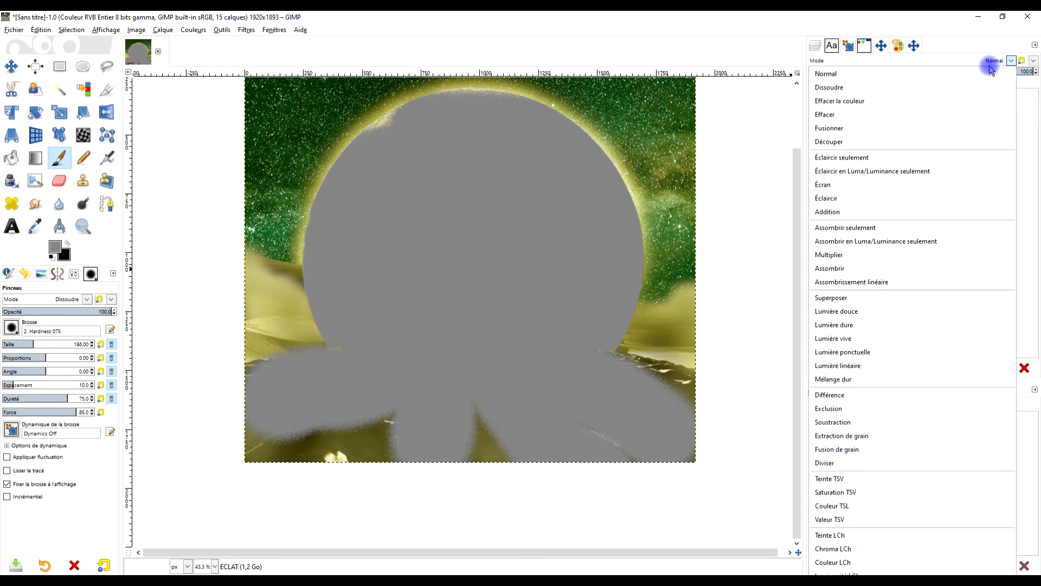
left_click(875, 198)
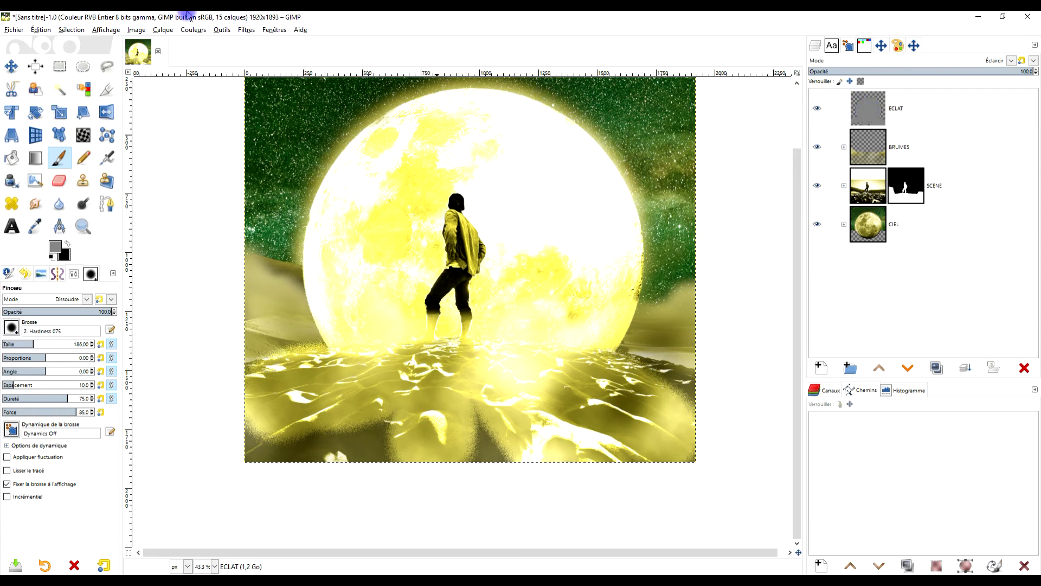
Step: Apply a Gaussian blur of 70.13 in X and Y to the ECLAT layer
left_click(243, 30)
mouse_move(337, 92)
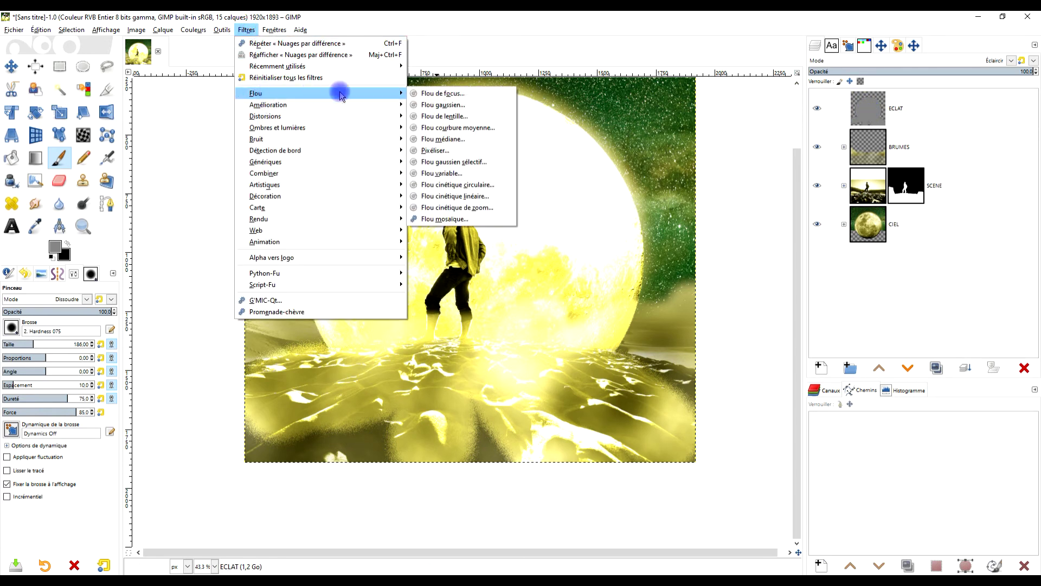
left_click(430, 105)
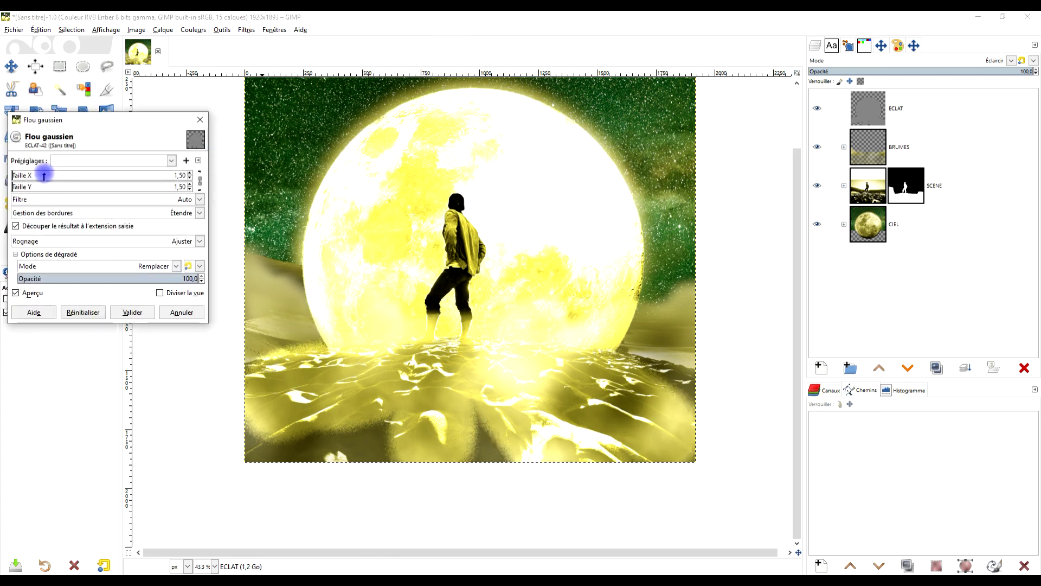
left_click_drag(44, 175, 54, 175)
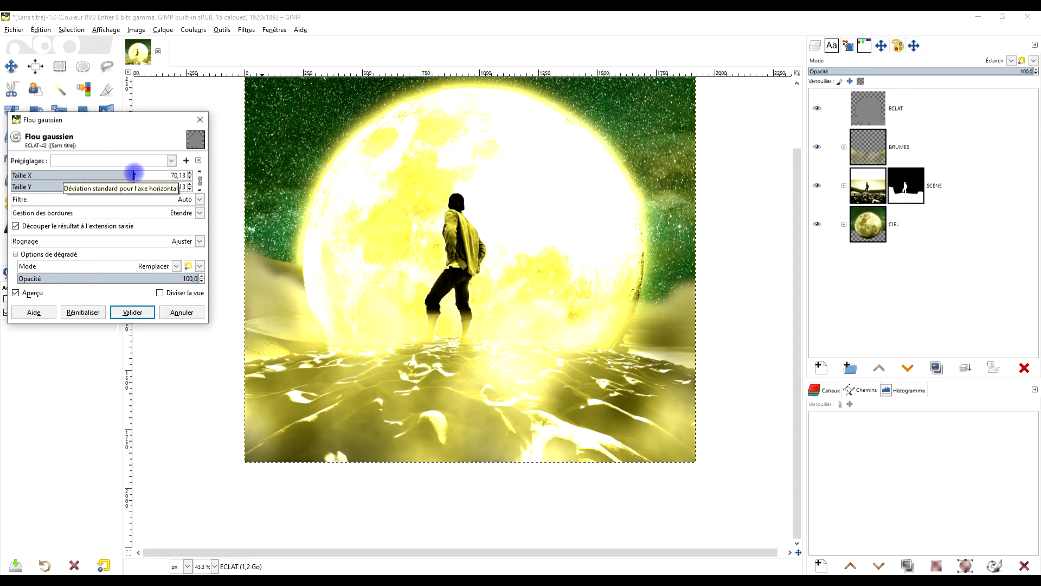
left_click(139, 314)
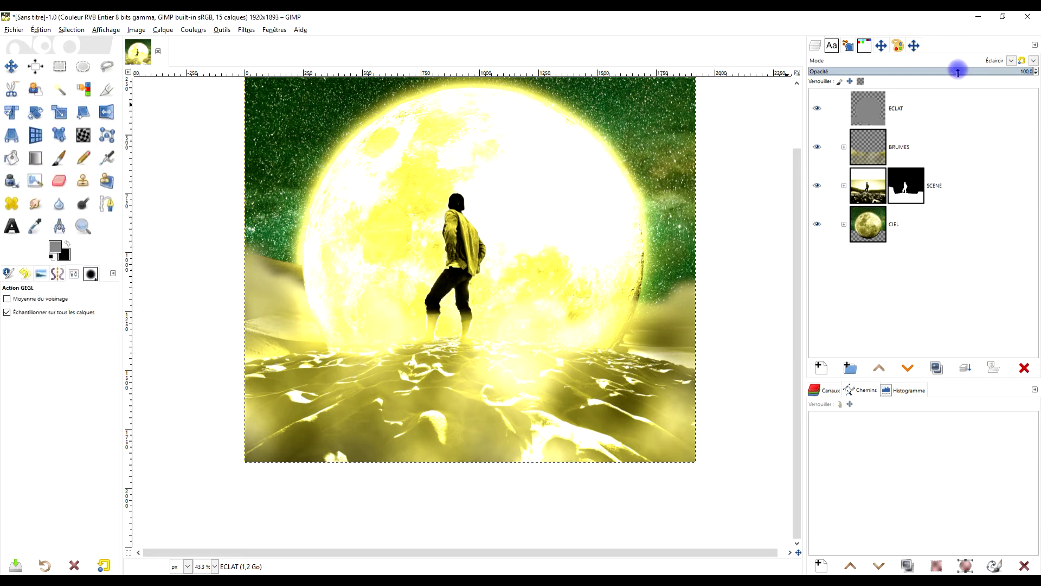
Step: Lower the ECLAT layer's opacity to 16.1 and toggle its visibility to compare the glow
left_click_drag(950, 72, 886, 72)
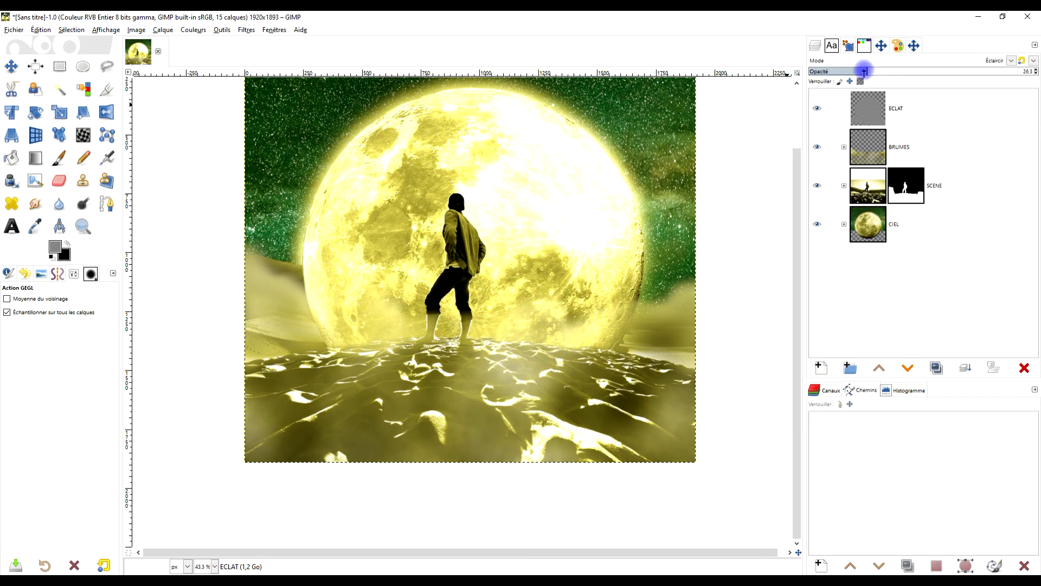
left_click_drag(852, 71, 847, 71)
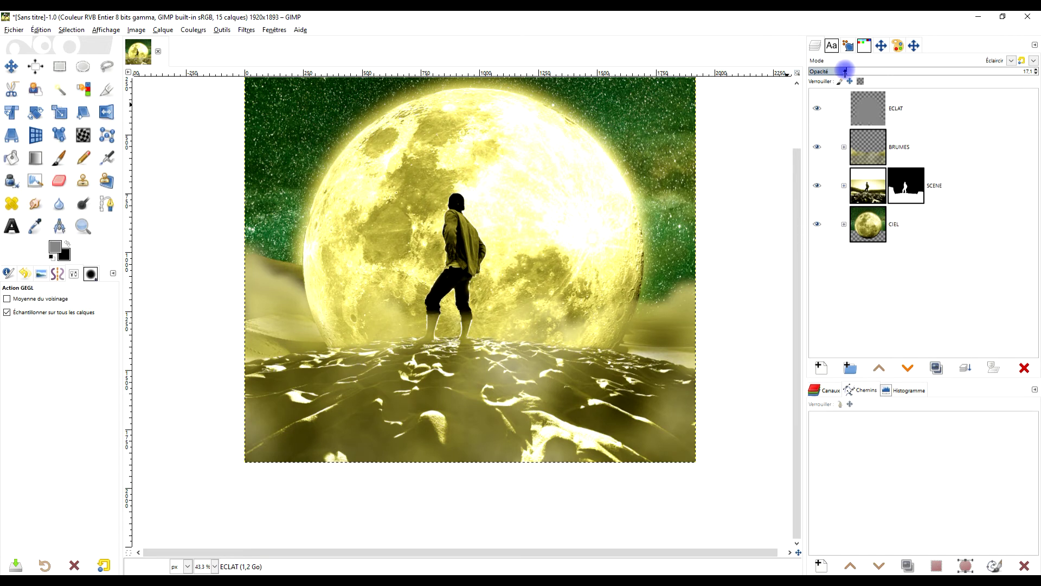
left_click(816, 110)
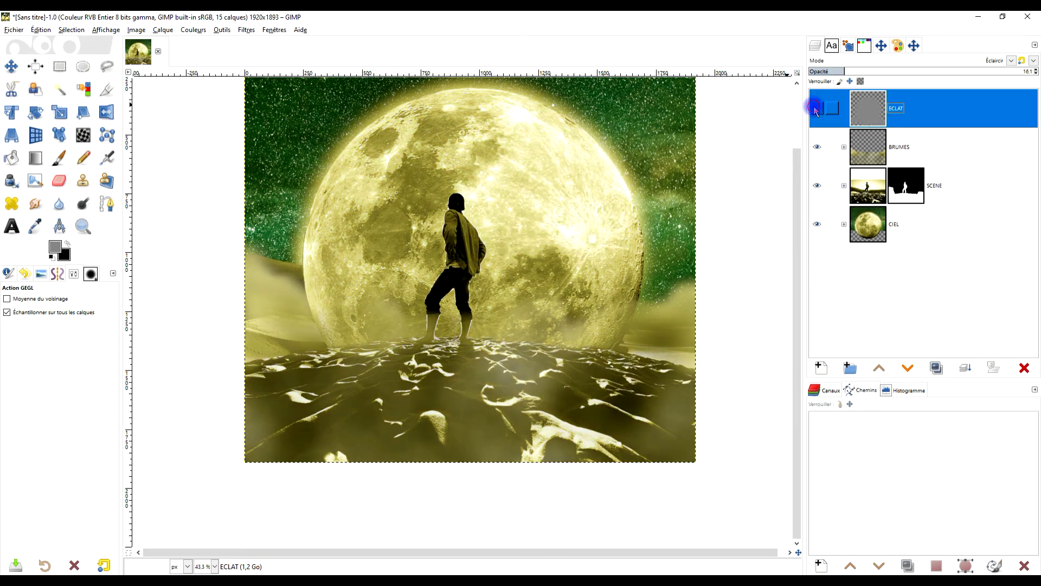
left_click(817, 109)
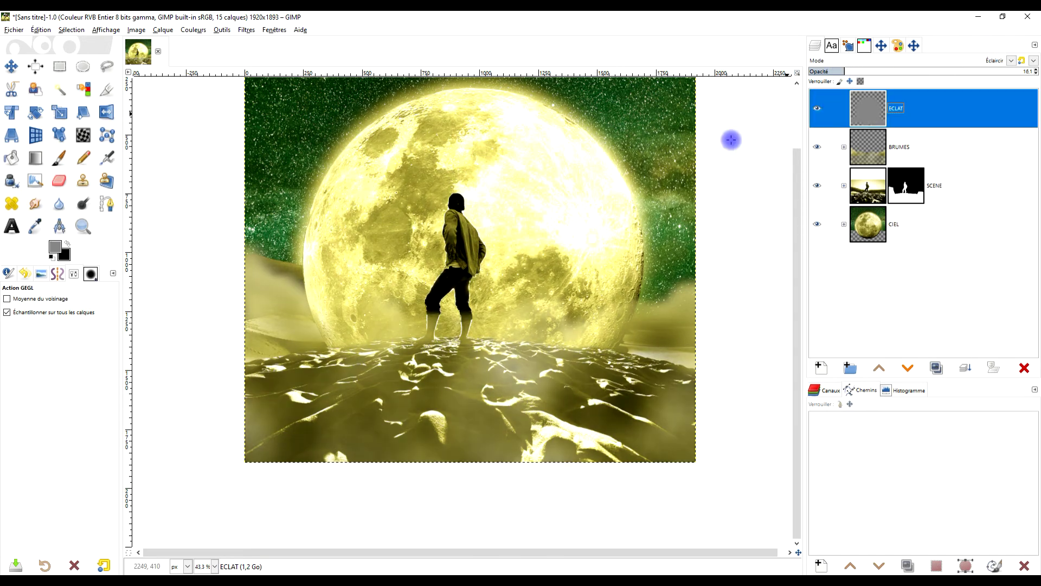
Step: Erase part of the ECLAT glow over the bright side of the moon using the Eraser at 76.2 opacity
left_click(58, 179)
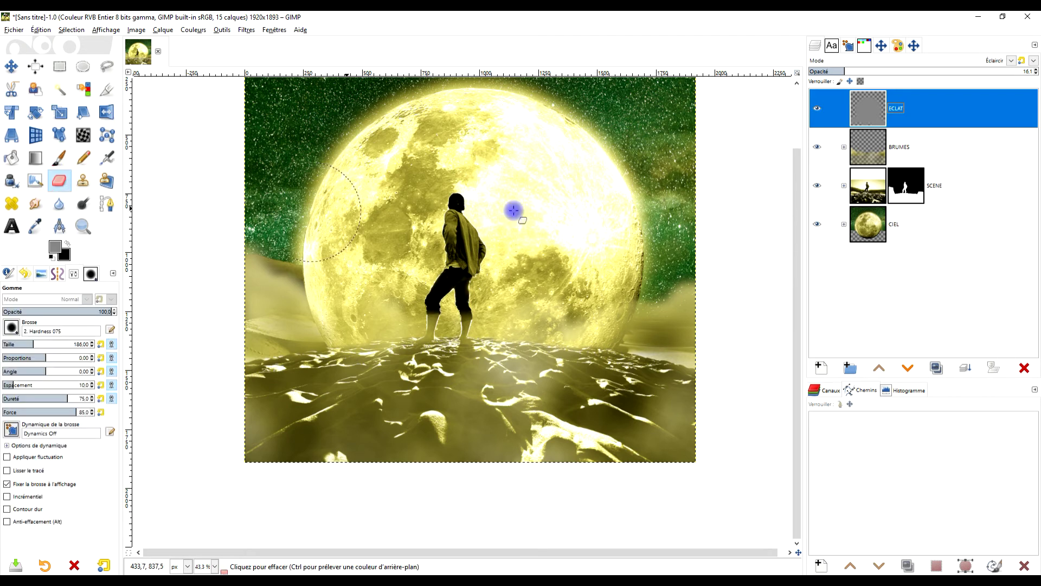
left_click_drag(39, 311, 31, 312)
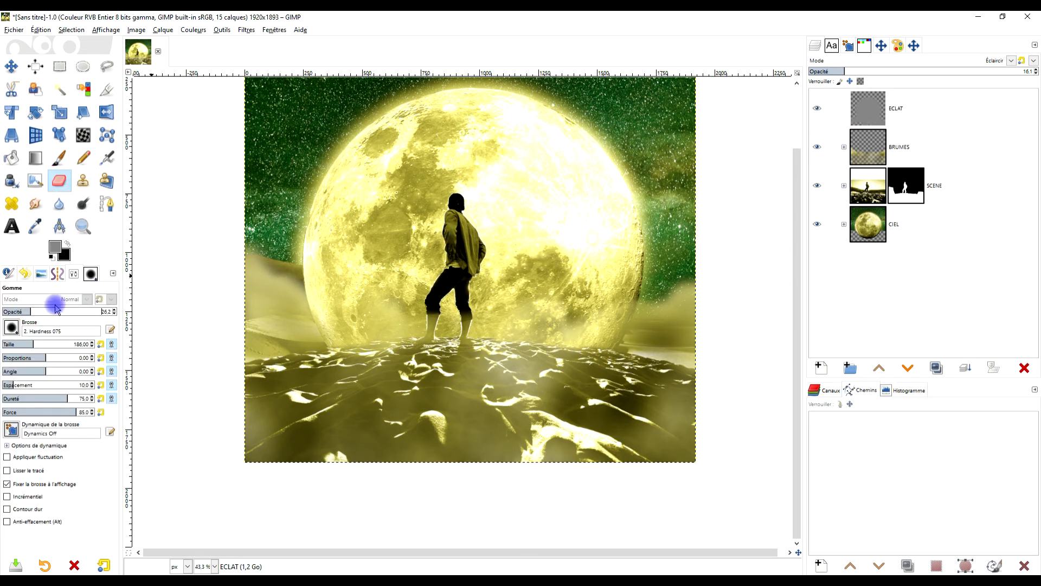
left_click(890, 117)
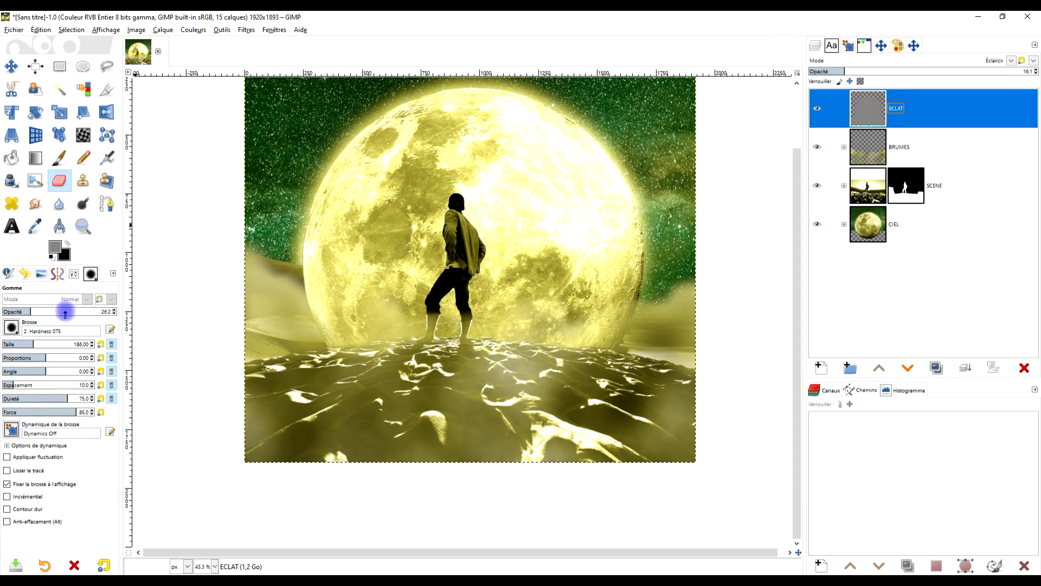
left_click_drag(65, 313, 85, 313)
mouse_move(589, 209)
left_mouse_down()
mouse_move(511, 138)
mouse_move(544, 153)
mouse_move(590, 200)
mouse_move(516, 198)
mouse_move(504, 184)
mouse_move(541, 133)
mouse_move(709, 284)
mouse_move(679, 234)
left_mouse_up()
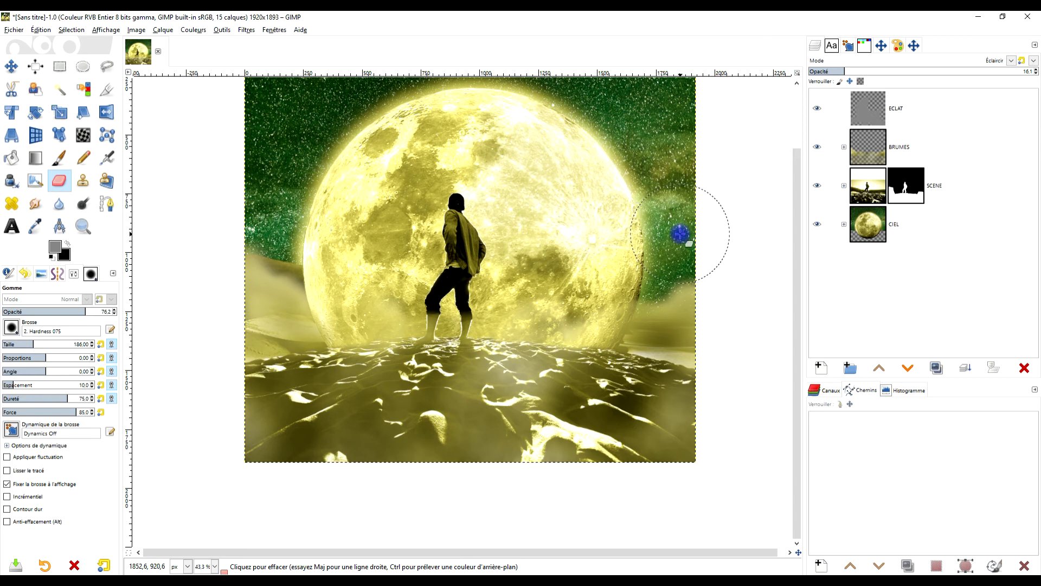
Step: Smudge the ECLAT glow over the lower moon and the dunes, and zoom in on the man to 200%
left_click(35, 203)
mouse_move(588, 307)
left_mouse_down()
mouse_move(561, 207)
mouse_move(530, 212)
mouse_move(528, 270)
mouse_move(502, 253)
mouse_move(510, 204)
mouse_move(519, 192)
mouse_move(567, 219)
mouse_move(599, 189)
mouse_move(569, 251)
mouse_move(583, 214)
mouse_move(574, 207)
mouse_move(555, 205)
mouse_move(553, 225)
mouse_move(480, 230)
mouse_move(553, 166)
mouse_move(540, 148)
mouse_move(584, 245)
mouse_move(377, 340)
left_mouse_up()
left_click_drag(322, 386, 247, 311)
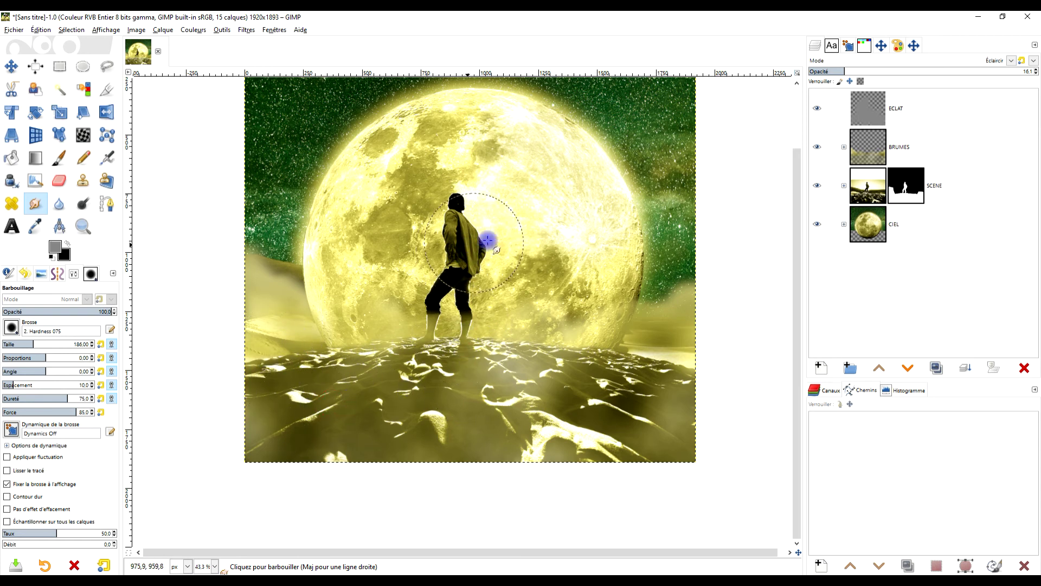
scroll(453, 225, "up", 5)
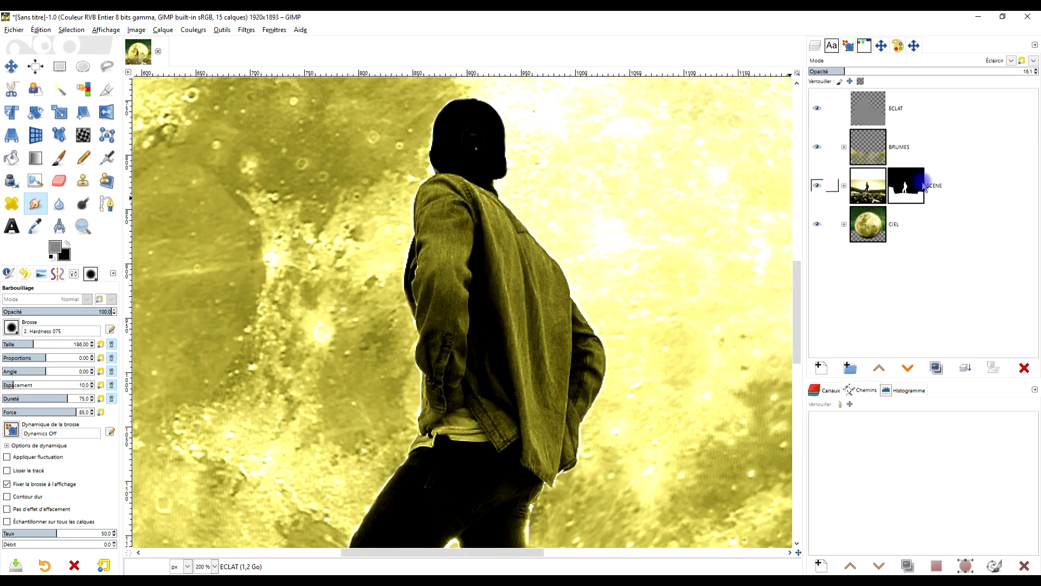
Step: Erase the ECLAT glow over the man's head and jacket using the Eraser at 100 opacity
left_click(59, 180)
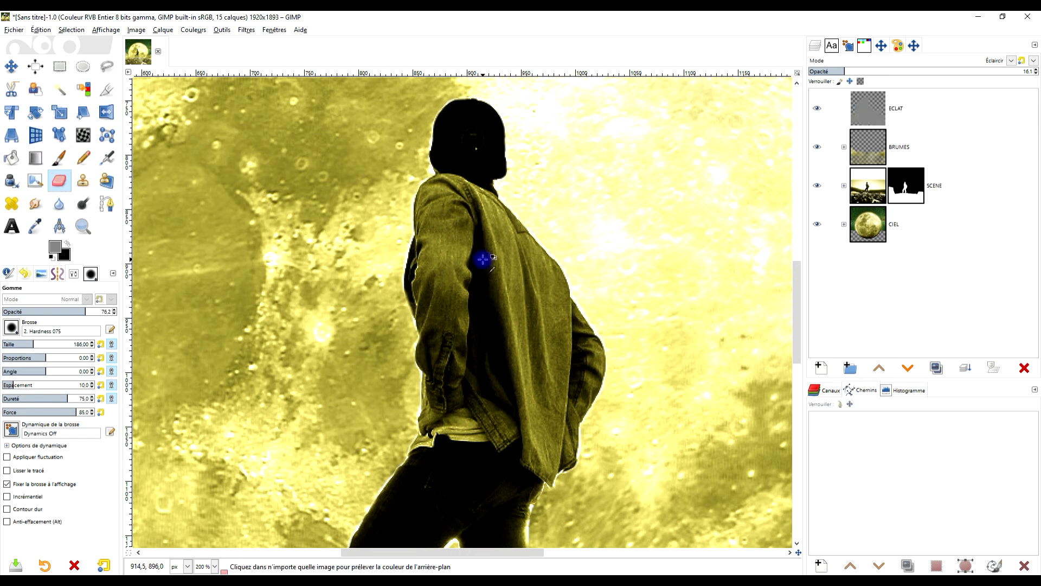
scroll(483, 258, "up", 1)
mouse_move(460, 269)
left_mouse_down()
mouse_move(475, 327)
mouse_move(463, 334)
mouse_move(460, 204)
mouse_move(521, 316)
mouse_move(504, 279)
mouse_move(444, 343)
left_mouse_up()
left_click(867, 113)
mouse_move(465, 186)
left_mouse_down()
mouse_move(463, 233)
mouse_move(450, 194)
mouse_move(454, 246)
mouse_move(454, 221)
mouse_move(537, 398)
mouse_move(518, 266)
mouse_move(597, 461)
mouse_move(575, 404)
left_mouse_up()
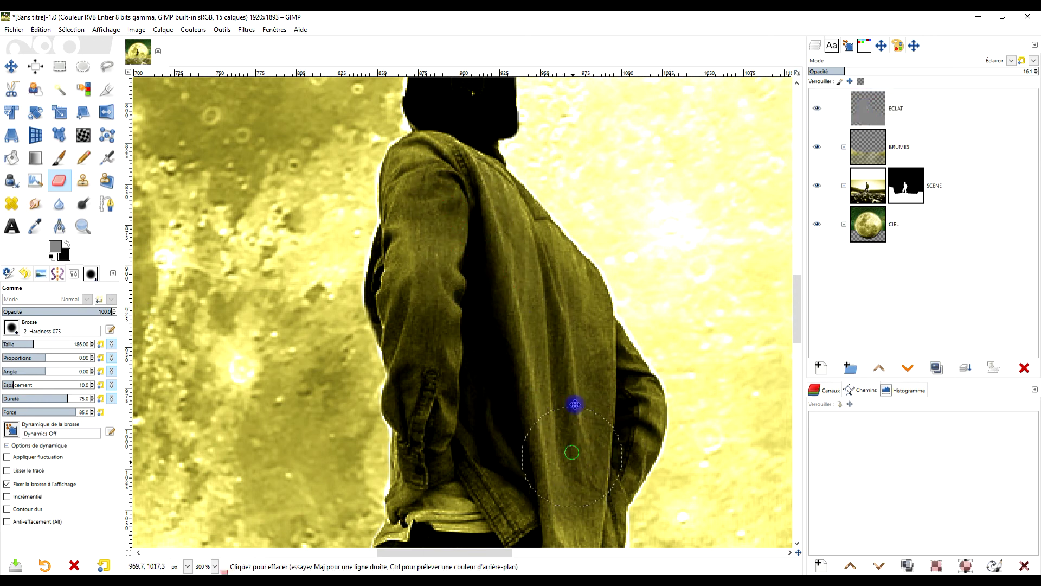
scroll(575, 404, "down", 5)
scroll(465, 344, "up", 8)
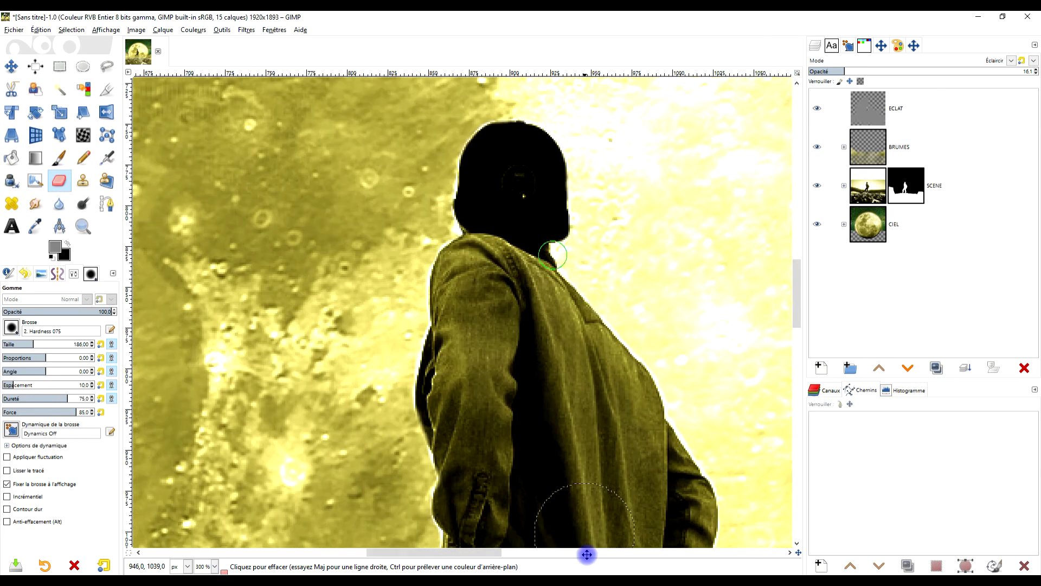
left_click(511, 225)
left_click_drag(536, 360, 604, 438)
scroll(604, 438, "down", 4)
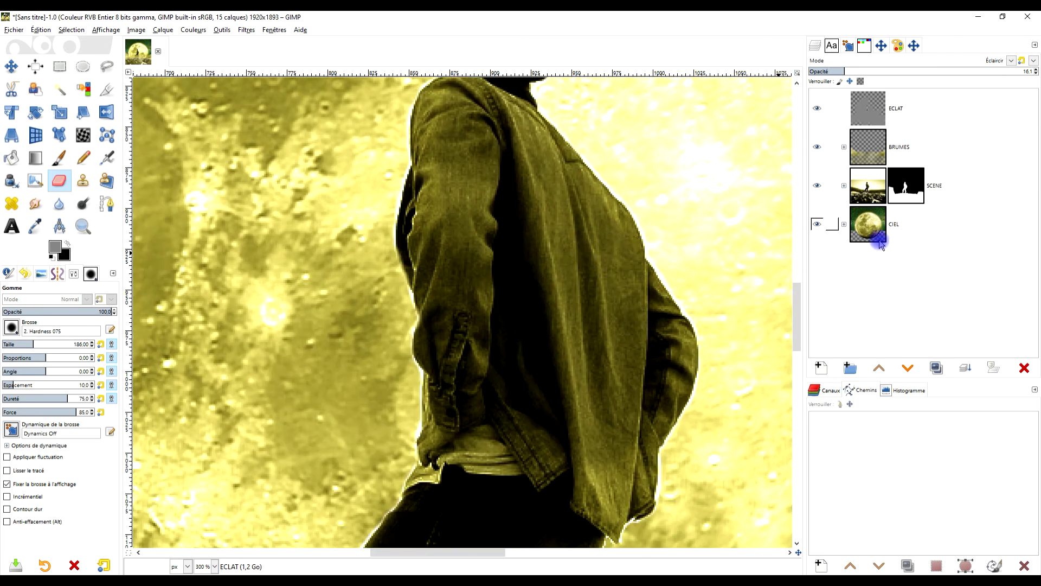
Step: Load the SCENE group's mask as a selection and undo the stray eraser stroke made on that mask
left_click(843, 186)
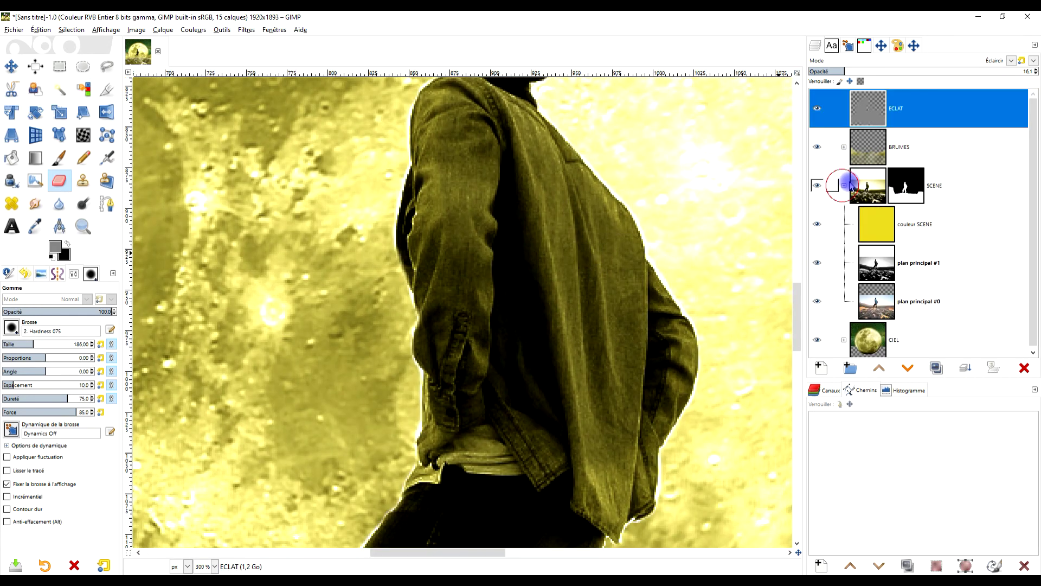
right_click(905, 190)
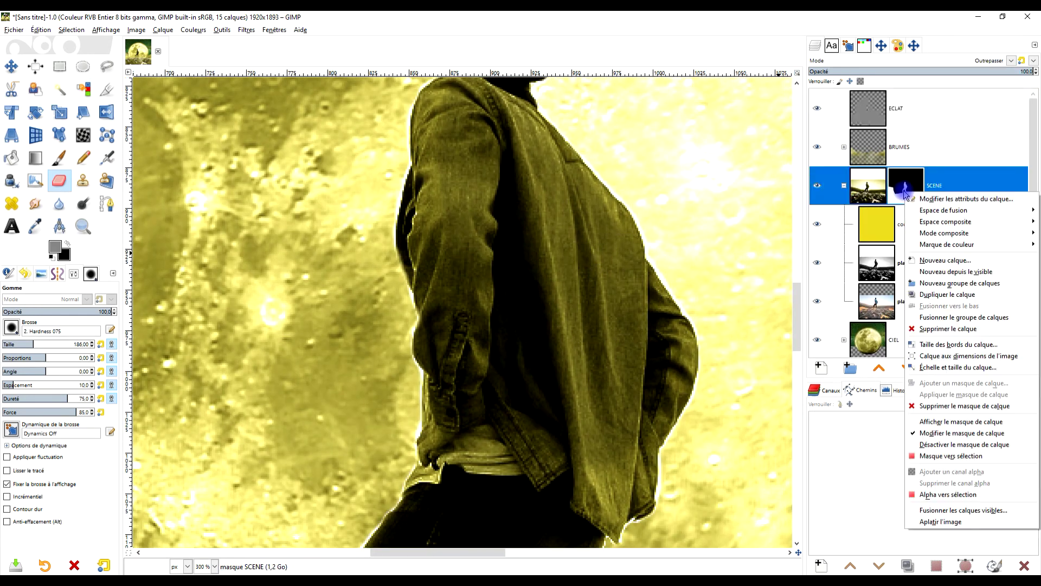
left_click(946, 456)
scroll(581, 251, "down", 2)
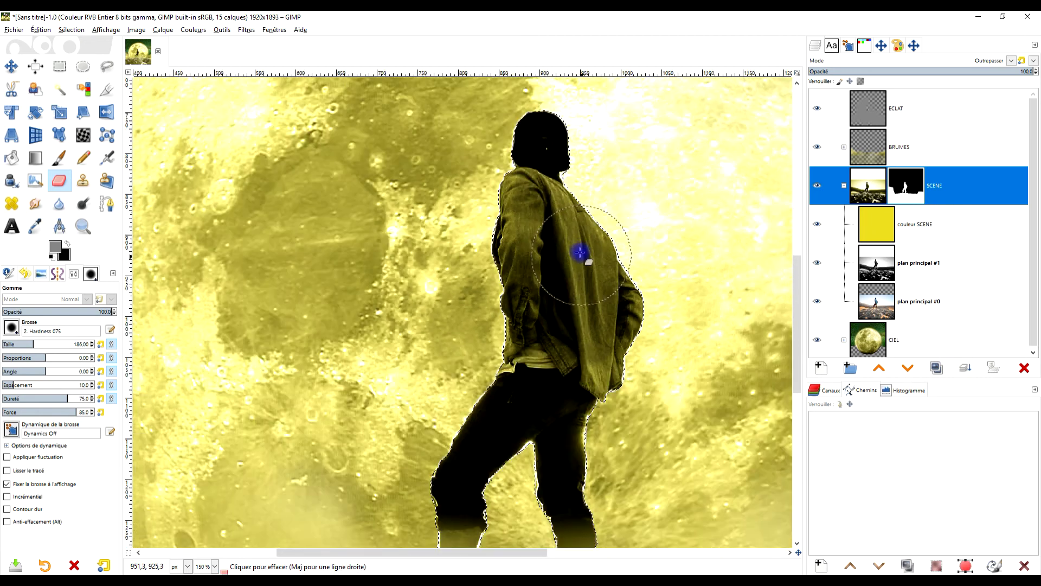
scroll(509, 200, "up", 3)
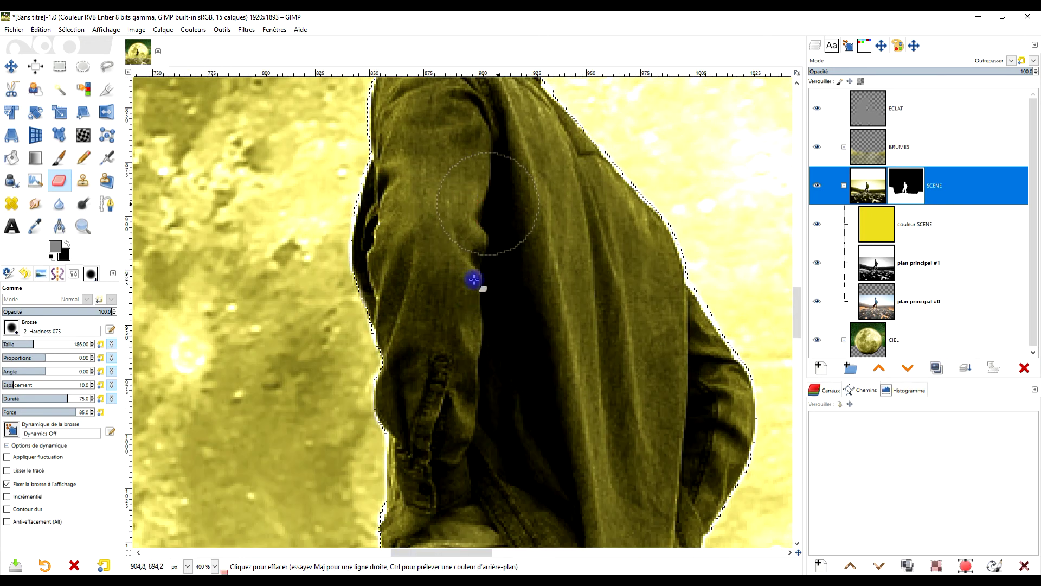
left_click_drag(474, 279, 477, 275)
key("ctrl+z")
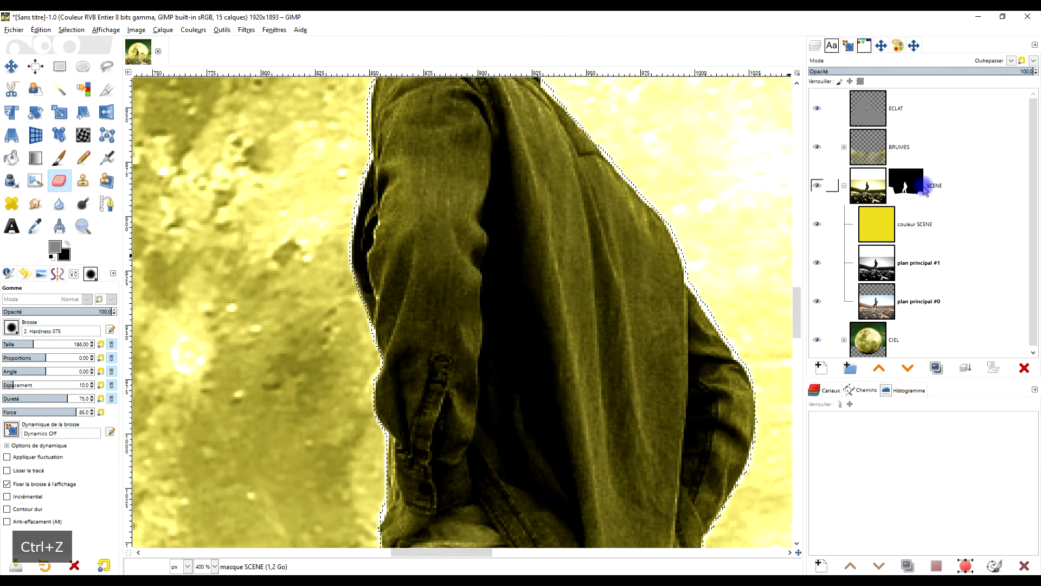
Step: Erase the ECLAT layer's glow over the man's jacket and trousers within the selection
left_click(894, 123)
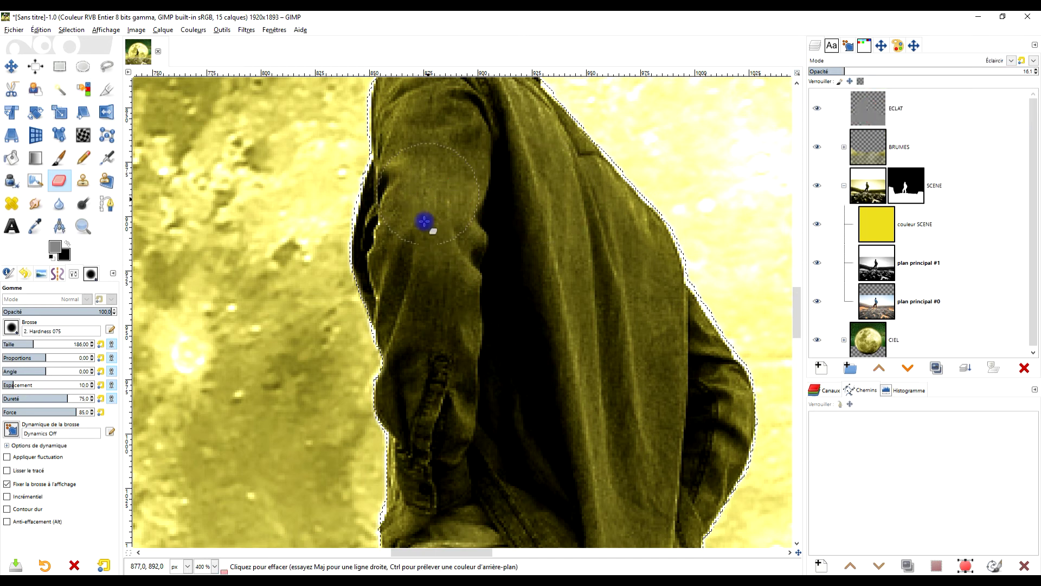
left_click_drag(424, 222, 407, 215)
scroll(567, 388, "down", 4)
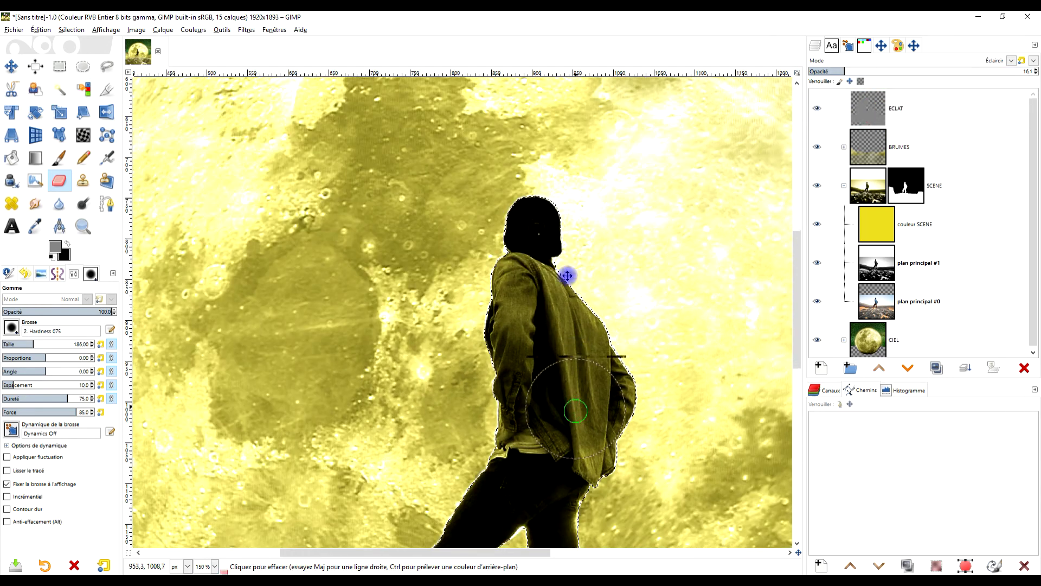
scroll(558, 252, "up", 4)
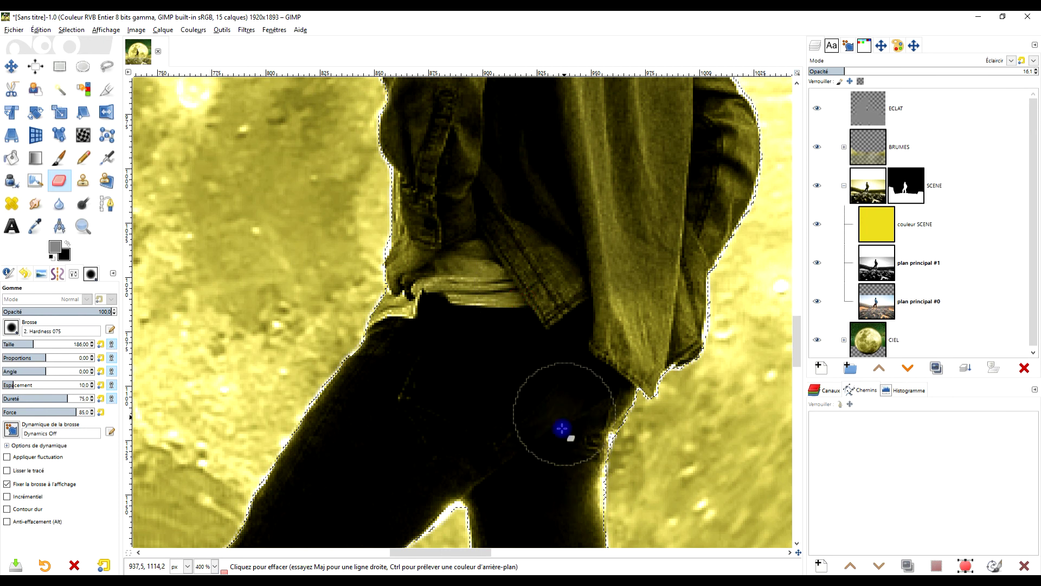
scroll(564, 325, "down", 5)
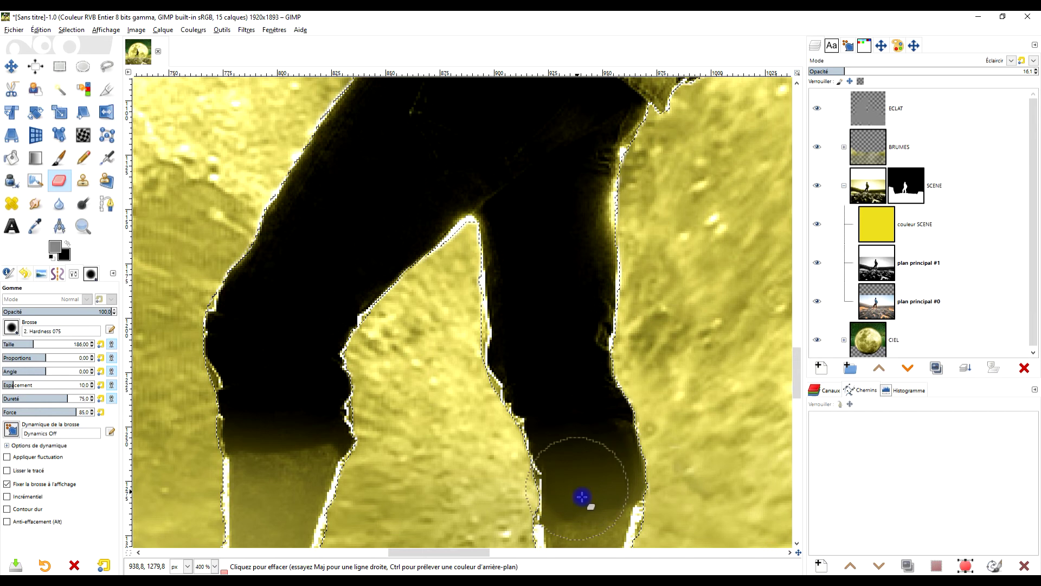
Step: Erase the ECLAT glow along both bare lower legs, undoing the stroke that runs over the rear foot
scroll(583, 492, "down", 4)
scroll(583, 493, "left", 1)
mouse_move(304, 323)
left_mouse_down()
mouse_move(327, 257)
mouse_move(332, 290)
mouse_move(317, 292)
mouse_move(305, 476)
mouse_move(190, 498)
left_mouse_up()
key("ctrl+z")
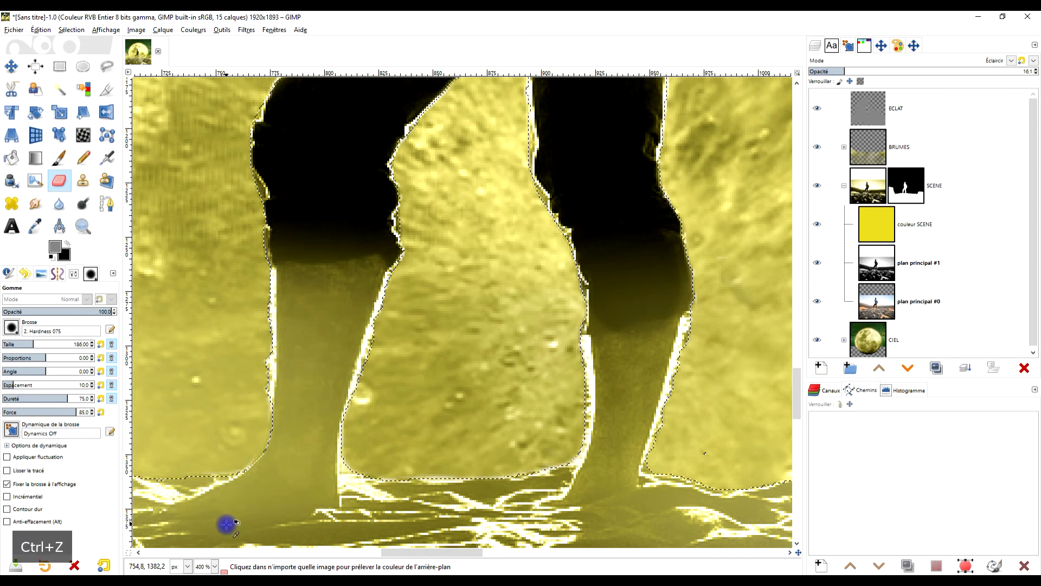
mouse_move(331, 293)
left_mouse_down()
mouse_move(295, 446)
mouse_move(338, 328)
left_mouse_up()
mouse_move(620, 382)
left_mouse_down()
mouse_move(627, 402)
mouse_move(607, 462)
left_mouse_up()
Step: Erase the ECLAT glow closely around the ankle and heel of the man's straight leg
scroll(605, 466, "up", 4)
scroll(604, 468, "up", 1)
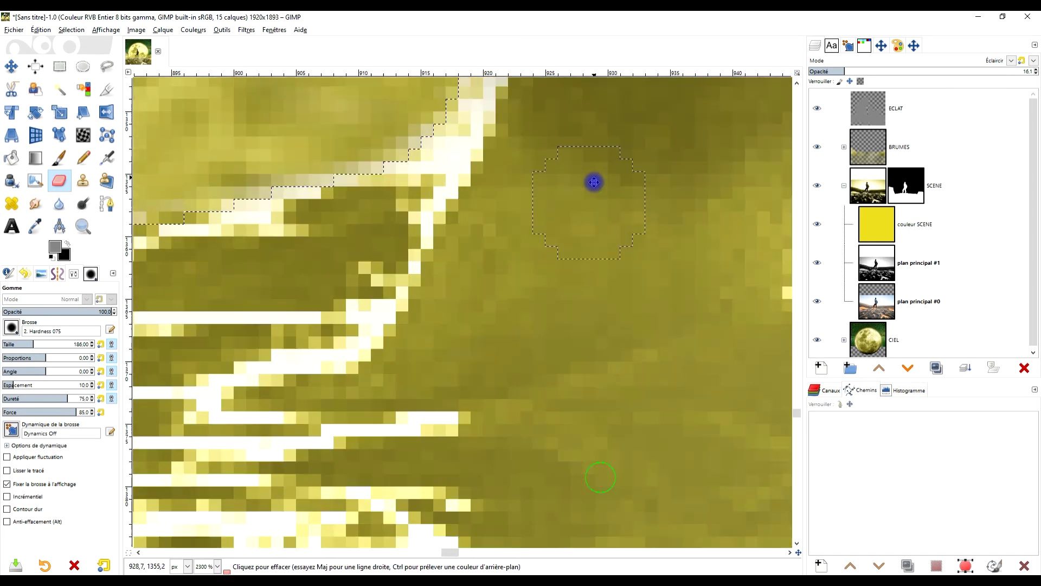
mouse_move(520, 256)
left_mouse_down()
mouse_move(483, 282)
mouse_move(511, 198)
mouse_move(461, 319)
mouse_move(635, 181)
mouse_move(703, 246)
mouse_move(738, 250)
mouse_move(737, 177)
mouse_move(615, 302)
mouse_move(535, 346)
mouse_move(459, 355)
mouse_move(772, 280)
left_mouse_up()
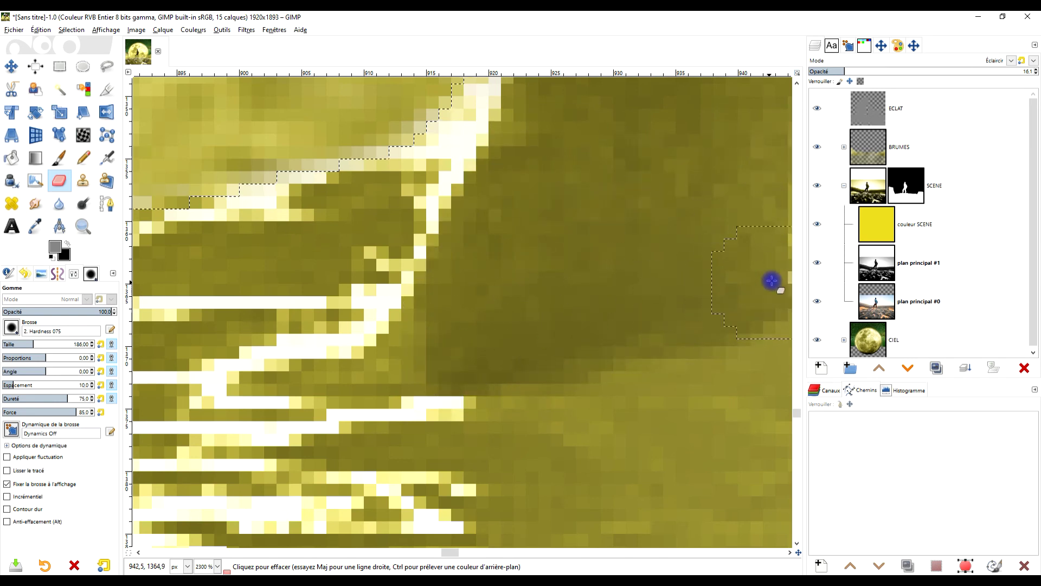
left_click_drag(461, 338, 448, 344)
scroll(449, 344, "down", 4)
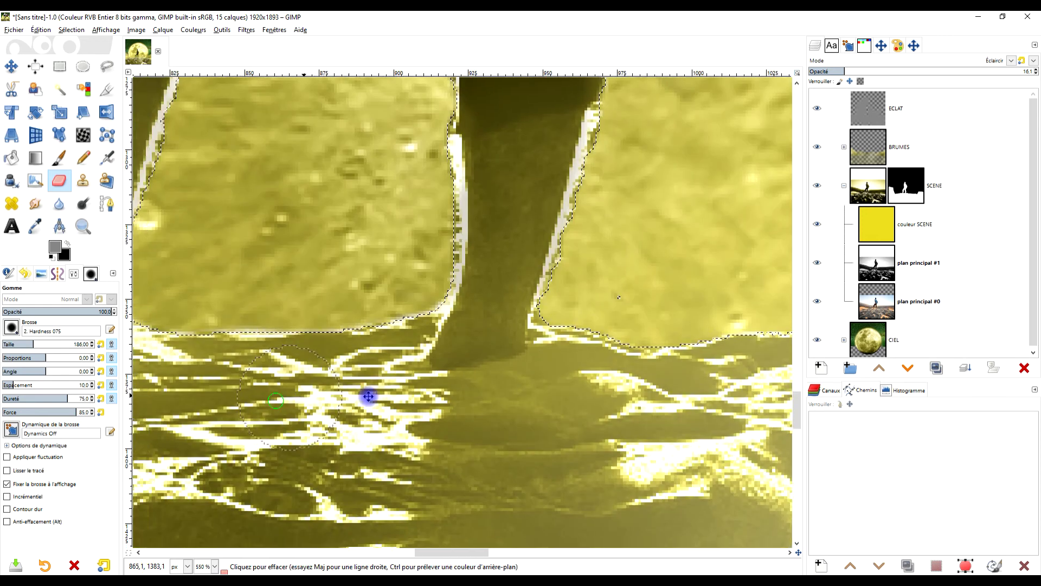
Step: Erase the ECLAT glow over the foot, ankle and calf of the man's bent leg
scroll(409, 342, "up", 3)
mouse_move(400, 293)
left_mouse_down()
mouse_move(263, 368)
mouse_move(154, 411)
mouse_move(478, 366)
mouse_move(537, 305)
left_mouse_up()
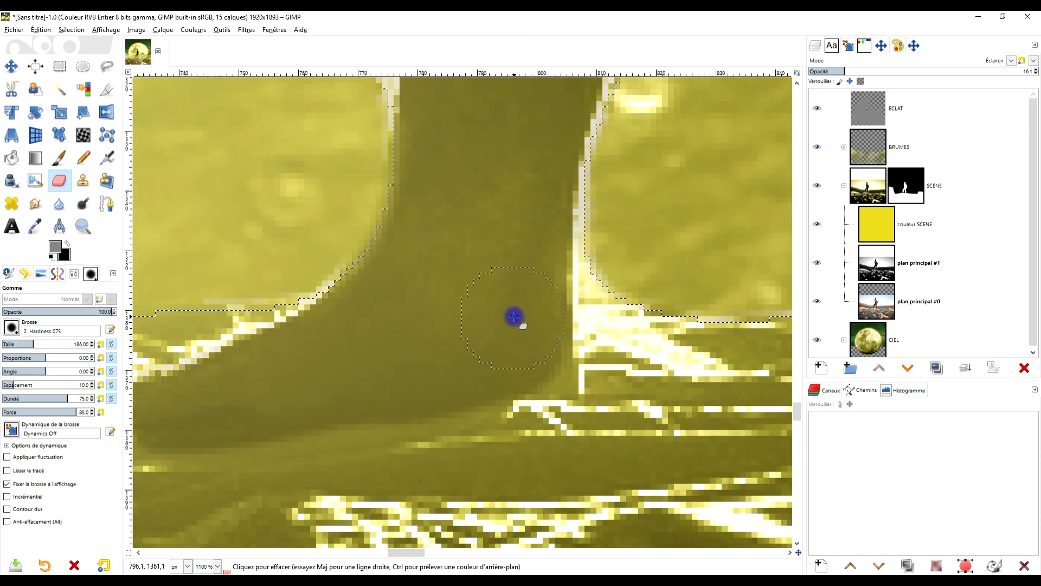
mouse_move(533, 371)
left_mouse_down()
mouse_move(365, 388)
mouse_move(392, 375)
left_mouse_up()
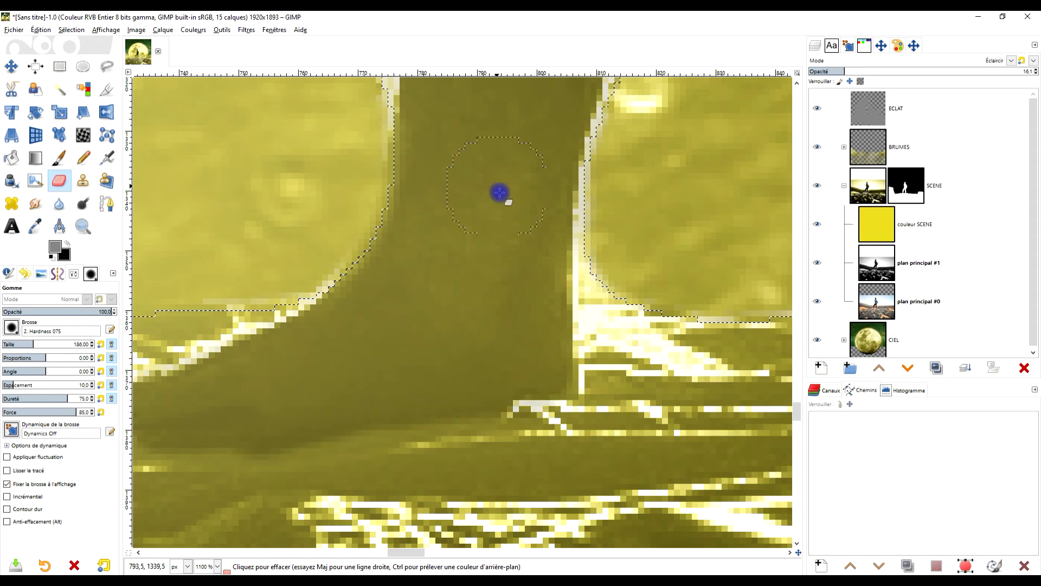
scroll(499, 193, "down", 5)
scroll(460, 290, "up", 4)
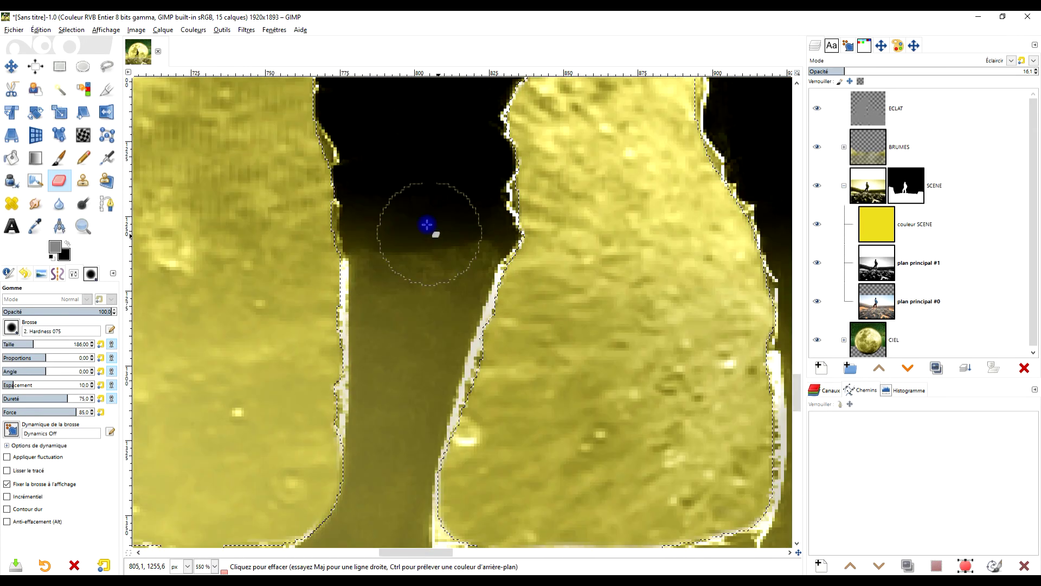
scroll(492, 267, "down", 5)
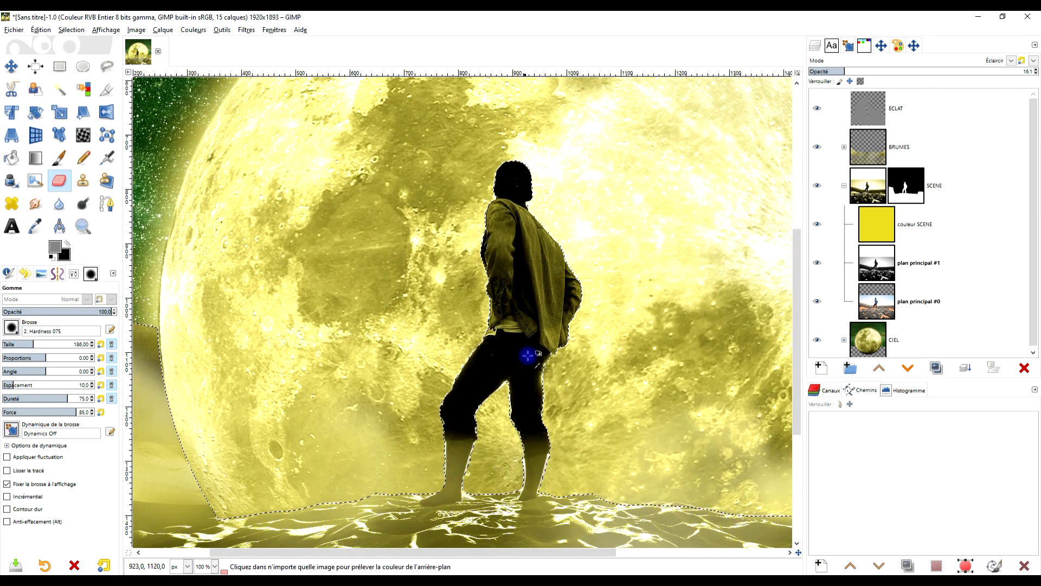
Step: Erase the remaining ECLAT glow down the man's jacket and legs
scroll(507, 181, "up", 4)
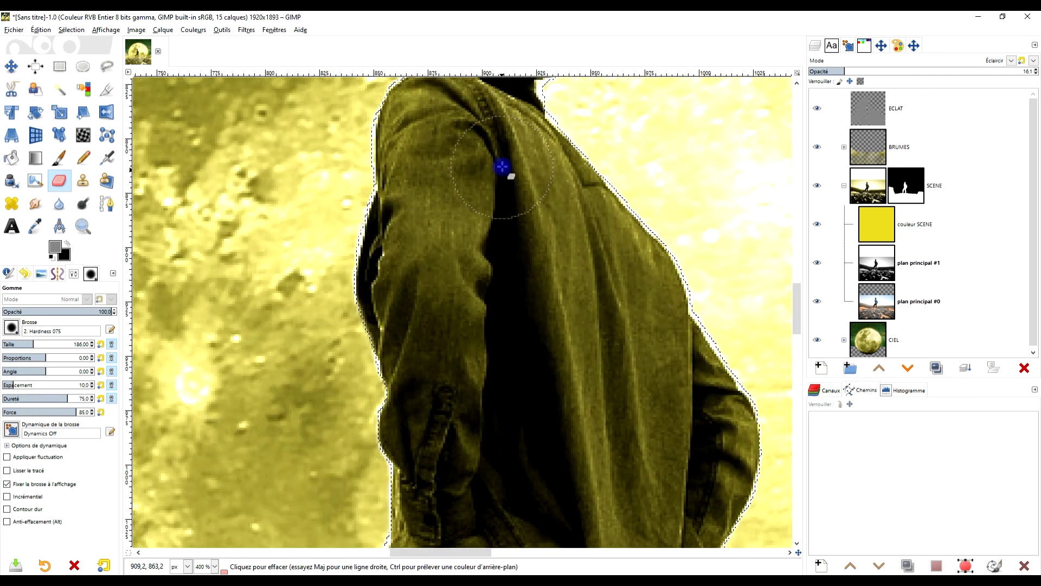
scroll(542, 244, "up", 5)
scroll(529, 325, "down", 4)
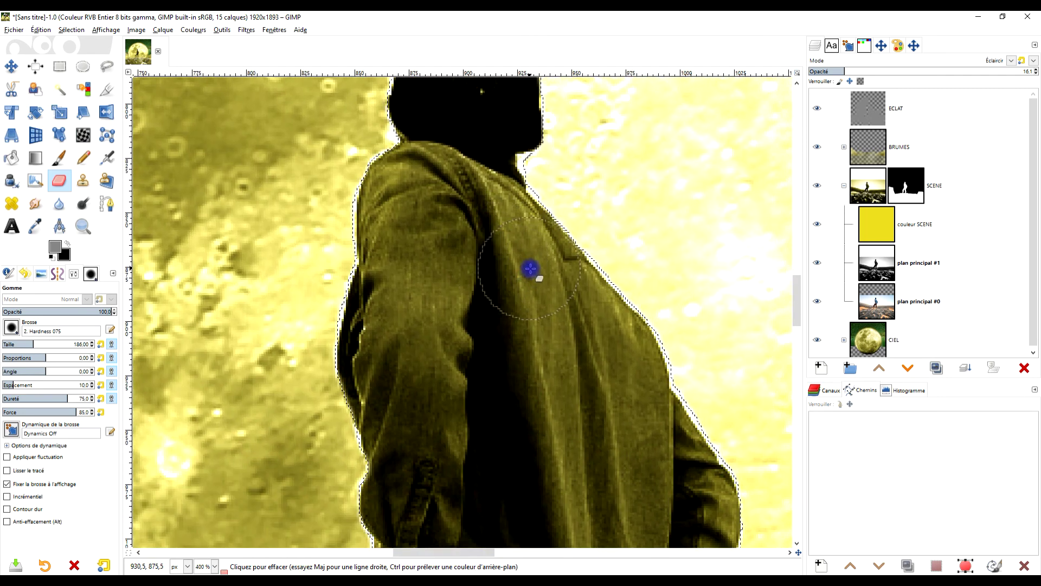
scroll(588, 344, "down", 5)
mouse_move(576, 222)
left_mouse_down()
mouse_move(627, 309)
mouse_move(588, 402)
mouse_move(585, 483)
left_mouse_up()
scroll(417, 443, "down", 5)
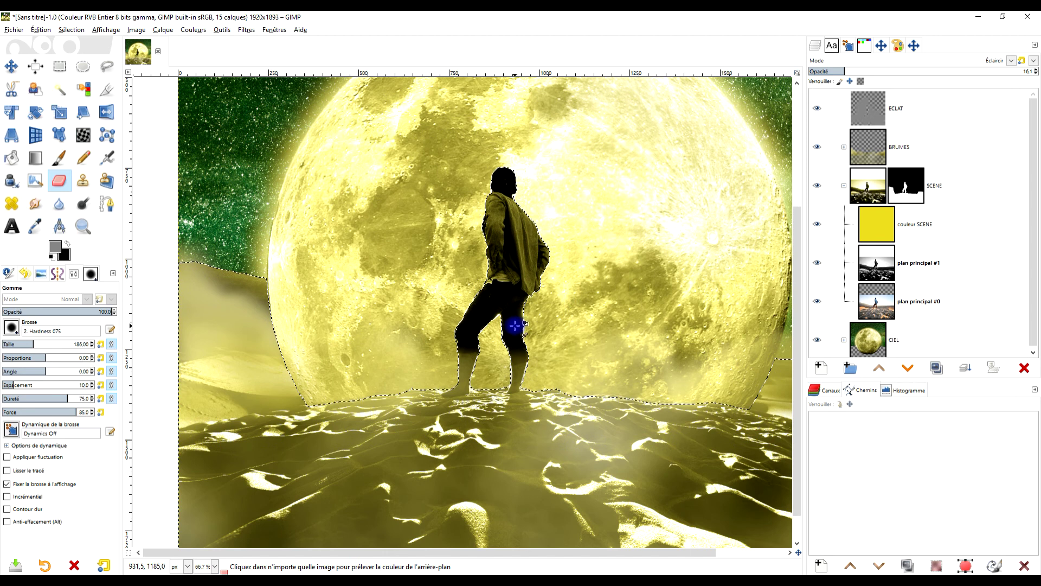
Step: Clear the selection with the Rectangle Select tool active and review the whole composite
left_click(60, 66)
scroll(410, 220, "down", 3)
scroll(410, 220, "up", 2)
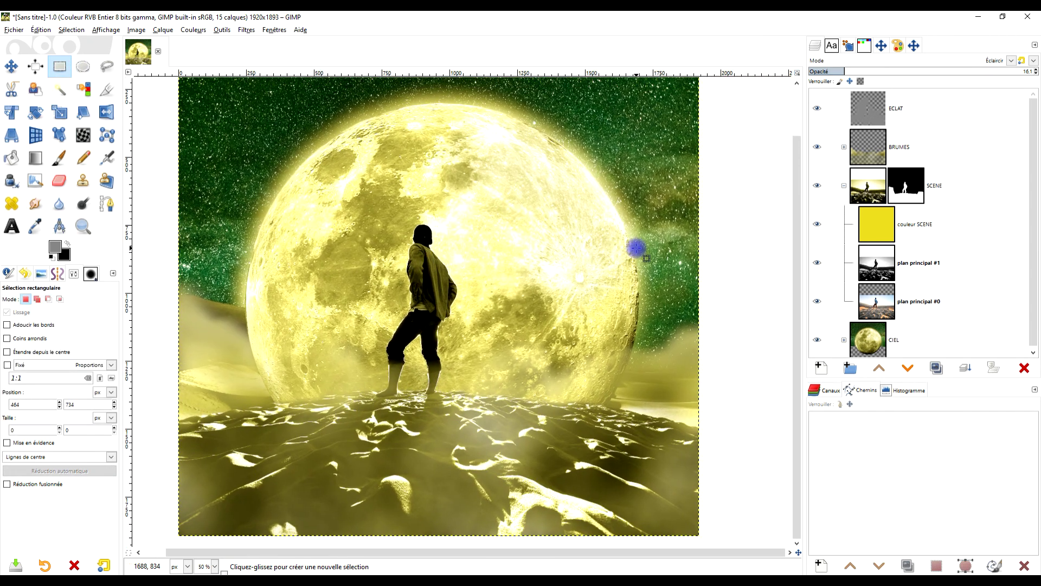
scroll(688, 284, "down", 1)
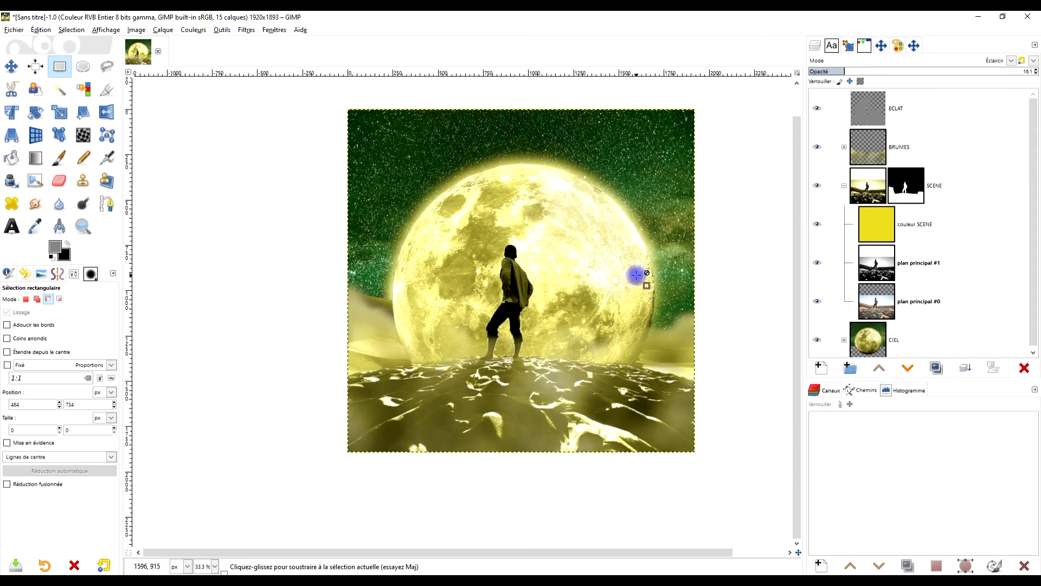
scroll(528, 325, "up", 1)
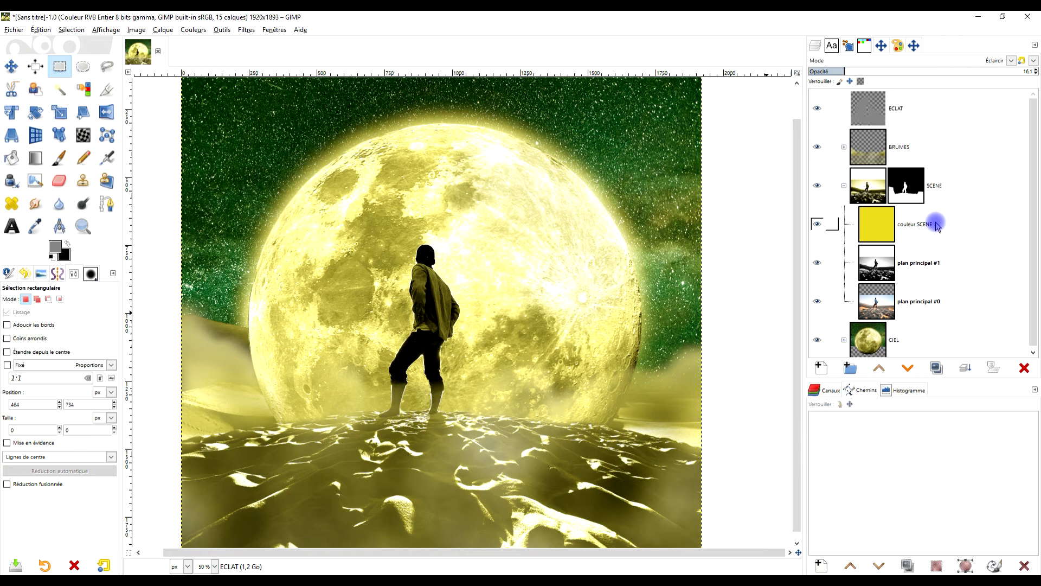
scroll(534, 321, "down", 1)
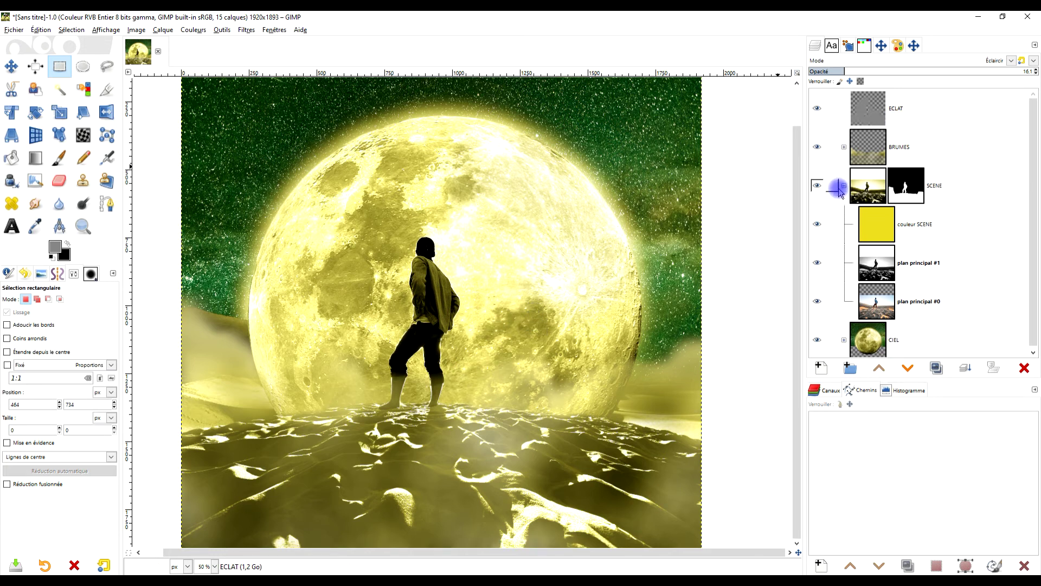
scroll(940, 258, "down", 1)
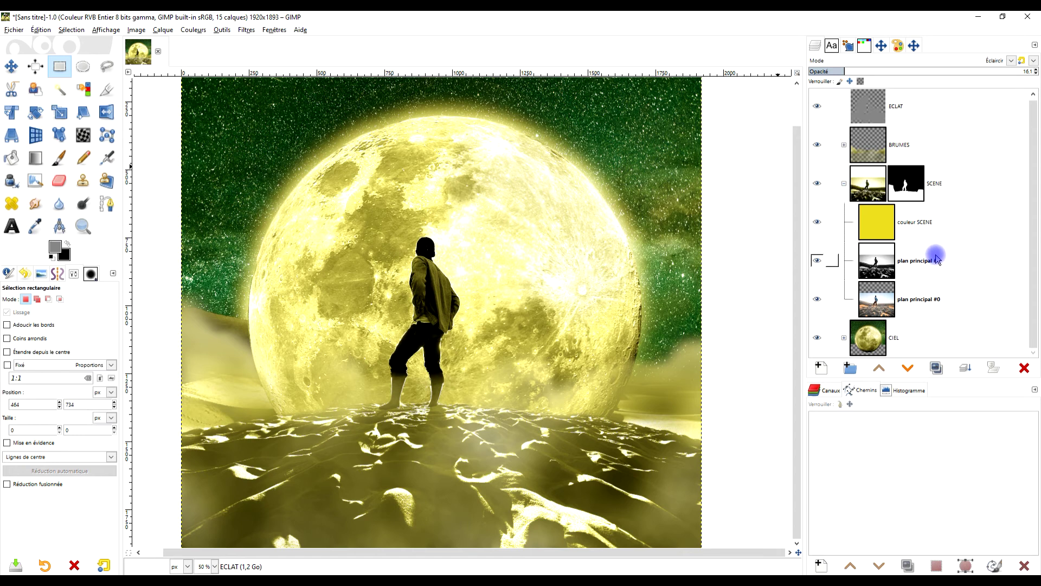
Step: Add a transparent layer named "assombrir le sujet" directly above plan principal #1 in the SCENE group
double_click(913, 263)
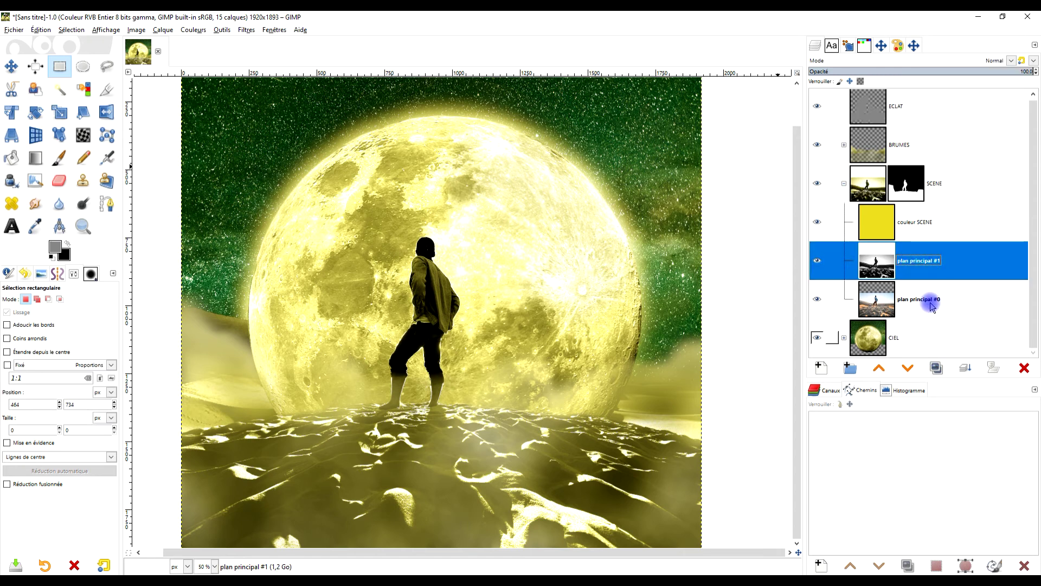
left_click(822, 369)
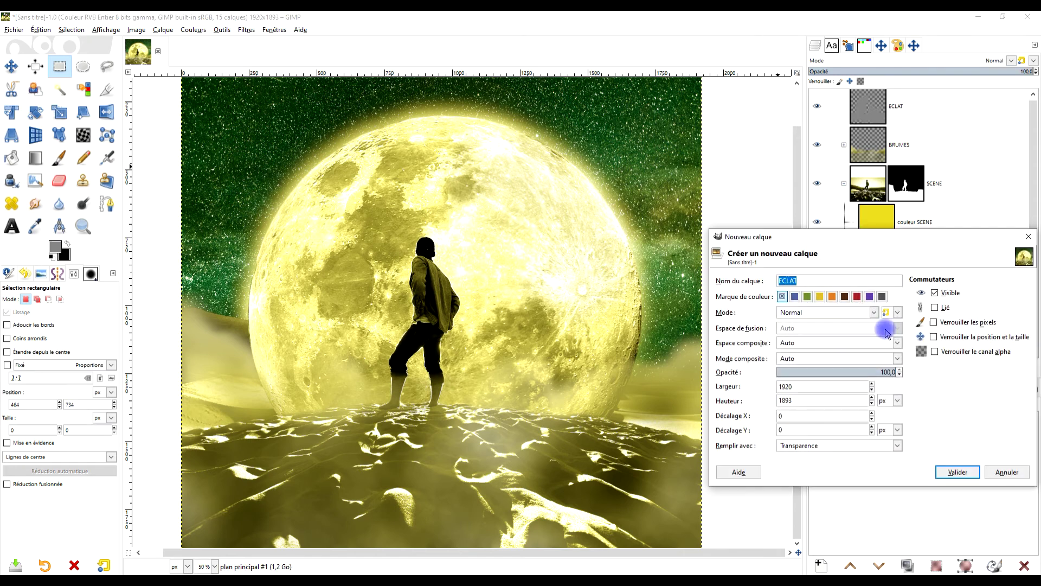
key("Caps_Lock")
type("assom")
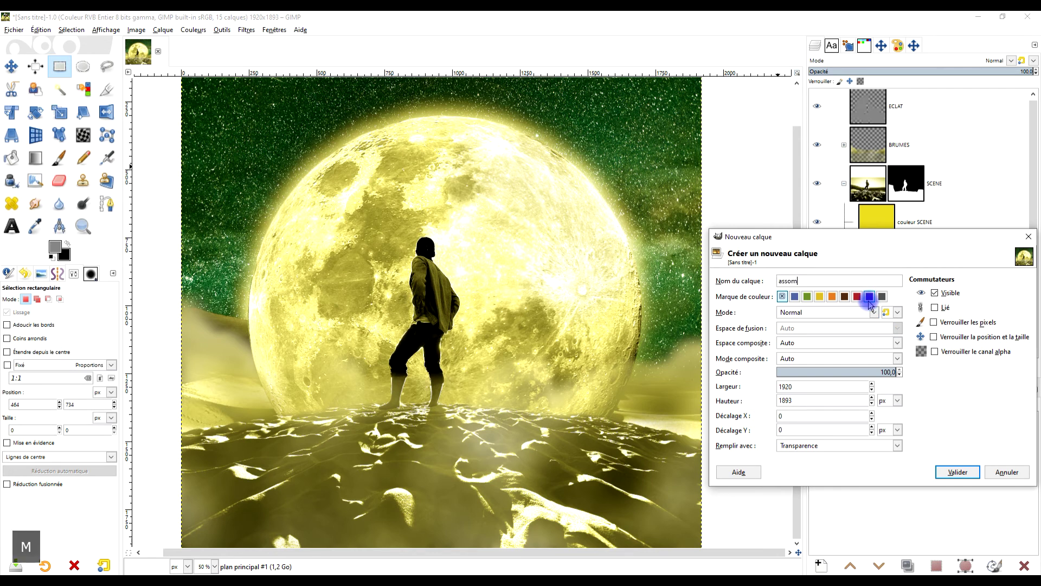
type("brir le sujet")
key("Return")
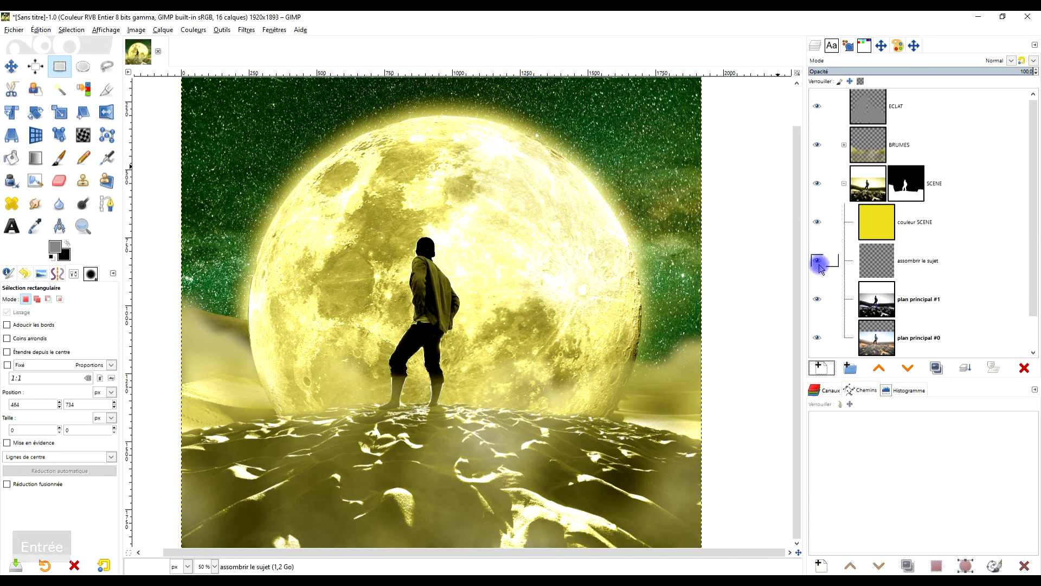
Step: Convert the SCENE group's mask to a selection outlining the man and the dunes
right_click(913, 192)
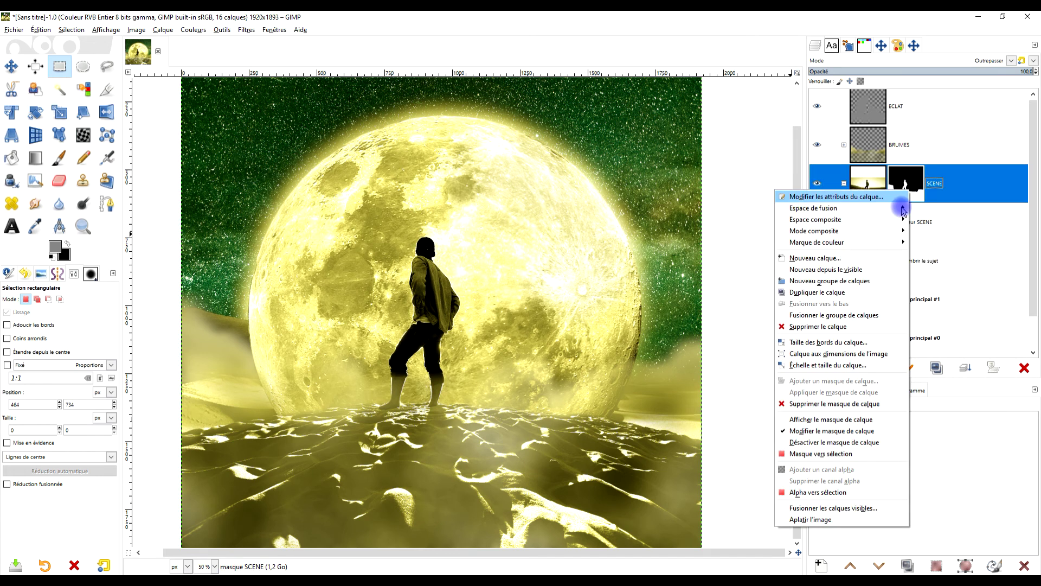
left_click(836, 453)
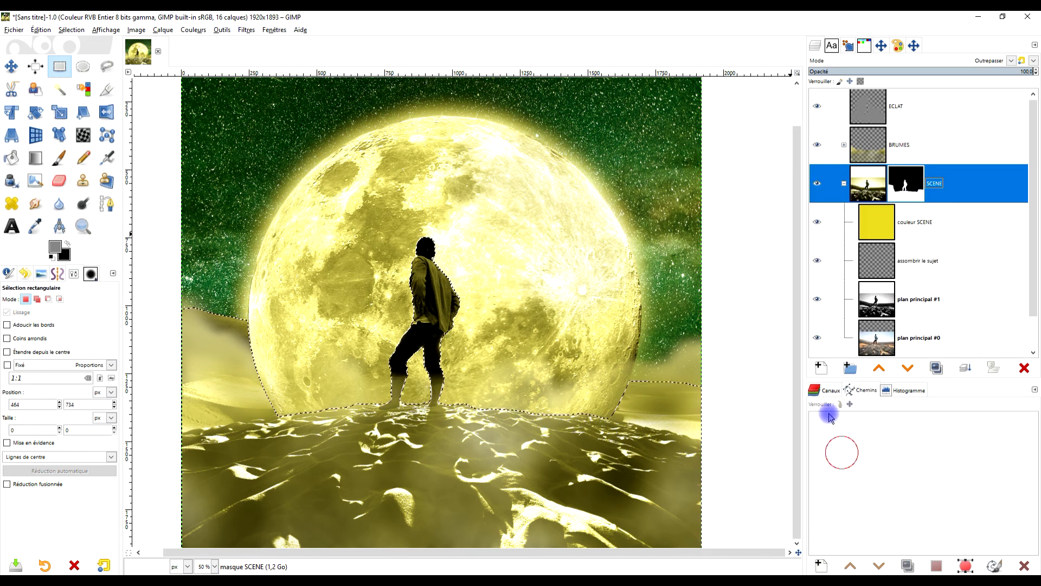
Step: Try darkening the man's jacket on the "assombrir le sujet" layer using a black Paintbrush at 21.3 opacity, and undo the test stroke
left_click(63, 161)
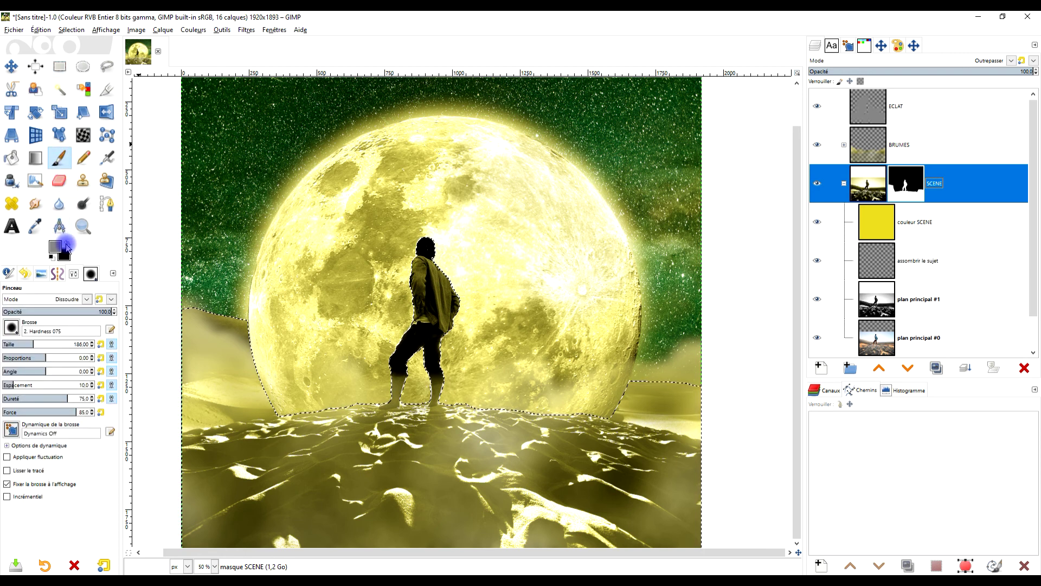
left_click(25, 310)
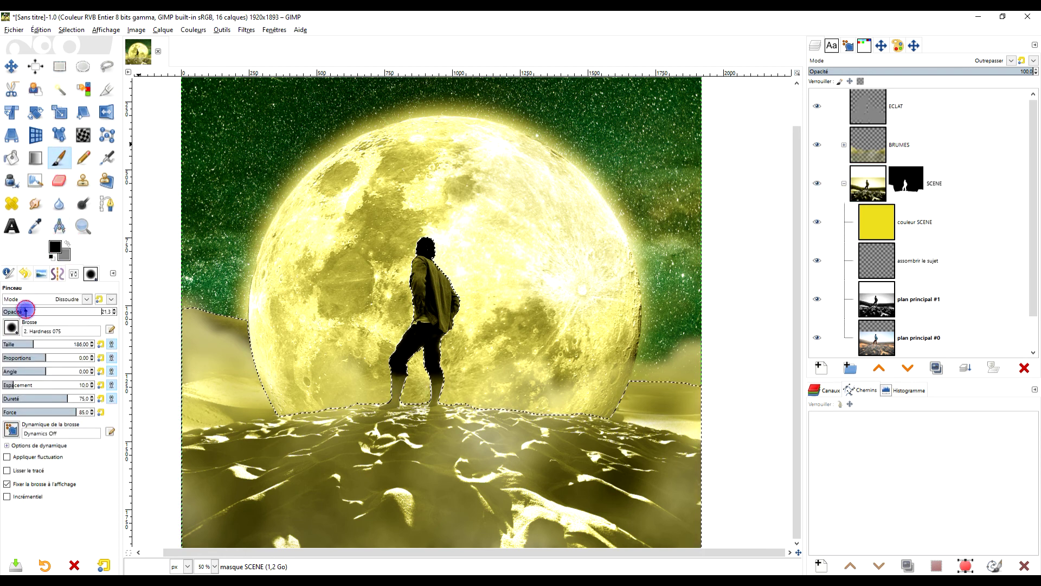
scroll(402, 244, "up", 3)
scroll(458, 310, "up", 1)
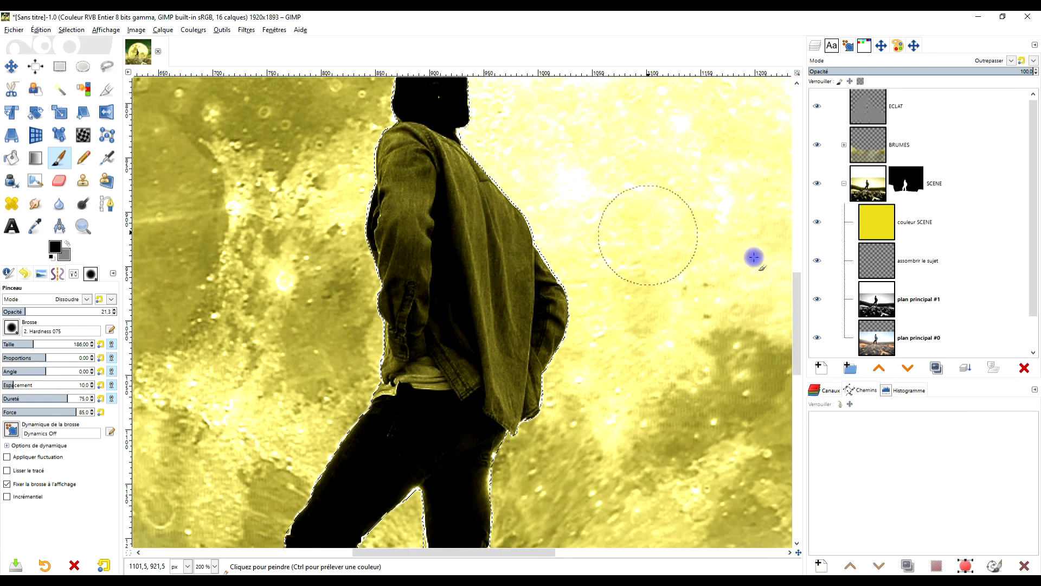
left_click(905, 270)
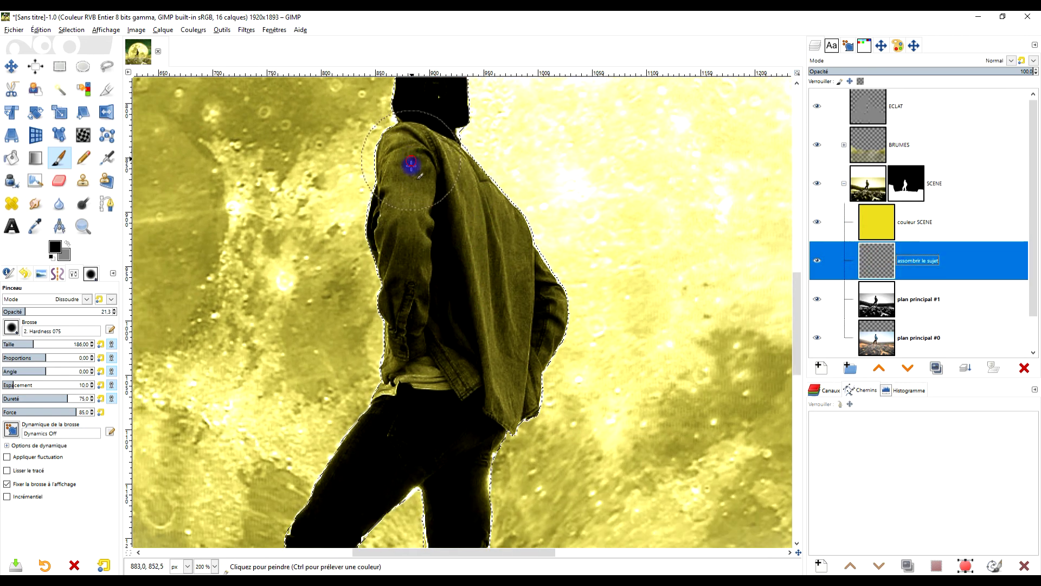
left_click(411, 169)
key("ctrl+z")
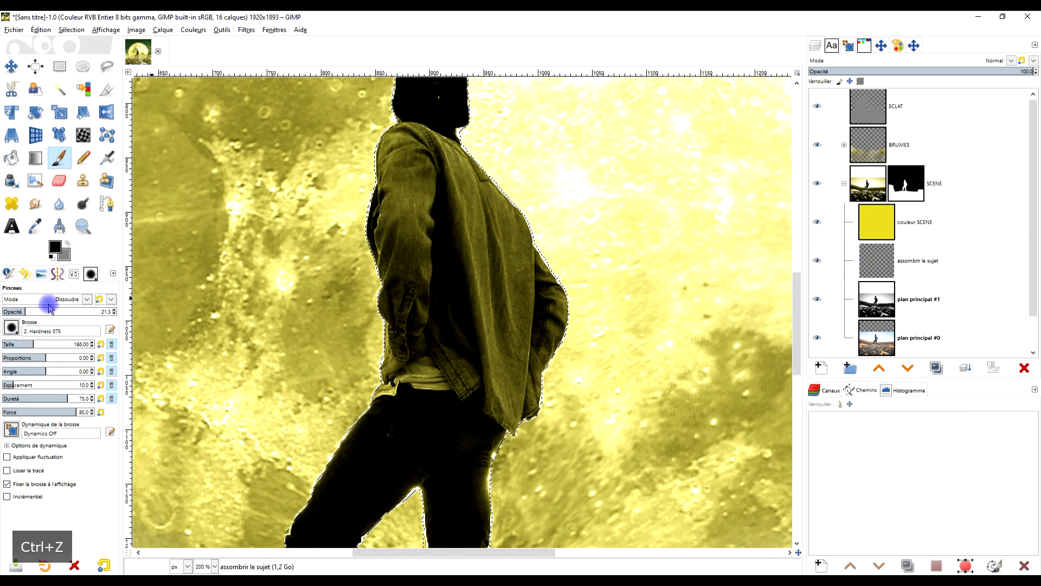
Step: Set the brush mode to Normal and paint black over the man's jacket to darken it
left_click(57, 299)
left_click(43, 311)
mouse_move(414, 158)
left_mouse_down()
mouse_move(402, 215)
mouse_move(418, 158)
mouse_move(406, 259)
mouse_move(417, 162)
mouse_move(430, 191)
mouse_move(433, 165)
mouse_move(470, 247)
mouse_move(443, 167)
mouse_move(487, 247)
mouse_move(496, 298)
mouse_move(506, 233)
mouse_move(516, 256)
mouse_move(515, 372)
mouse_move(549, 302)
mouse_move(537, 336)
mouse_move(558, 325)
left_mouse_up()
mouse_move(509, 230)
left_mouse_down()
mouse_move(467, 193)
mouse_move(472, 304)
mouse_move(456, 304)
mouse_move(434, 416)
mouse_move(477, 402)
left_mouse_up()
scroll(477, 403, "down", 4)
Step: Continue the black strokes down the man's thighs and lower legs on the "assombrir le sujet" layer
left_click_drag(495, 278, 435, 367)
scroll(435, 367, "down", 3)
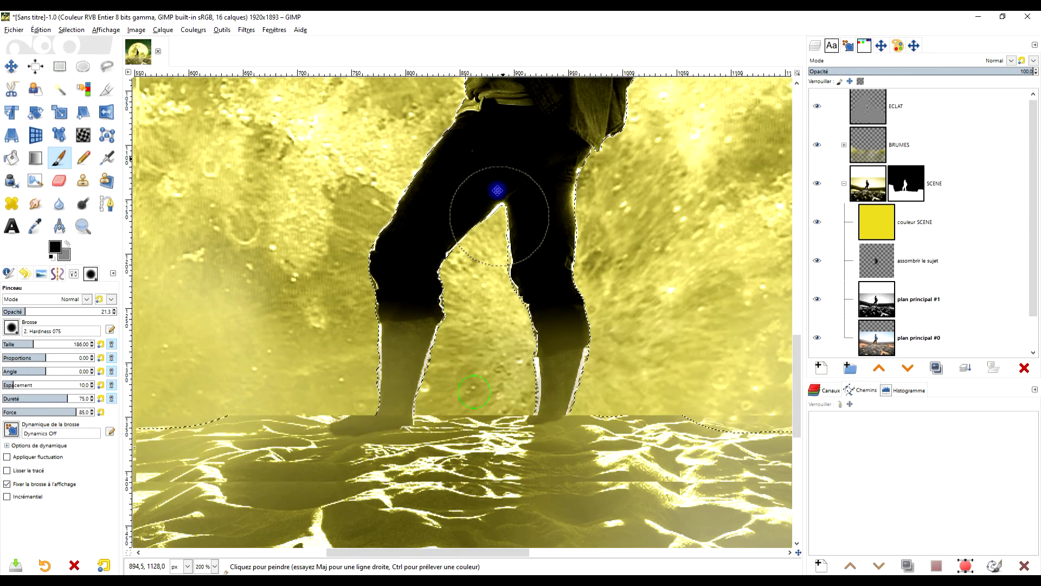
scroll(497, 190, "up", 1)
left_click(407, 267)
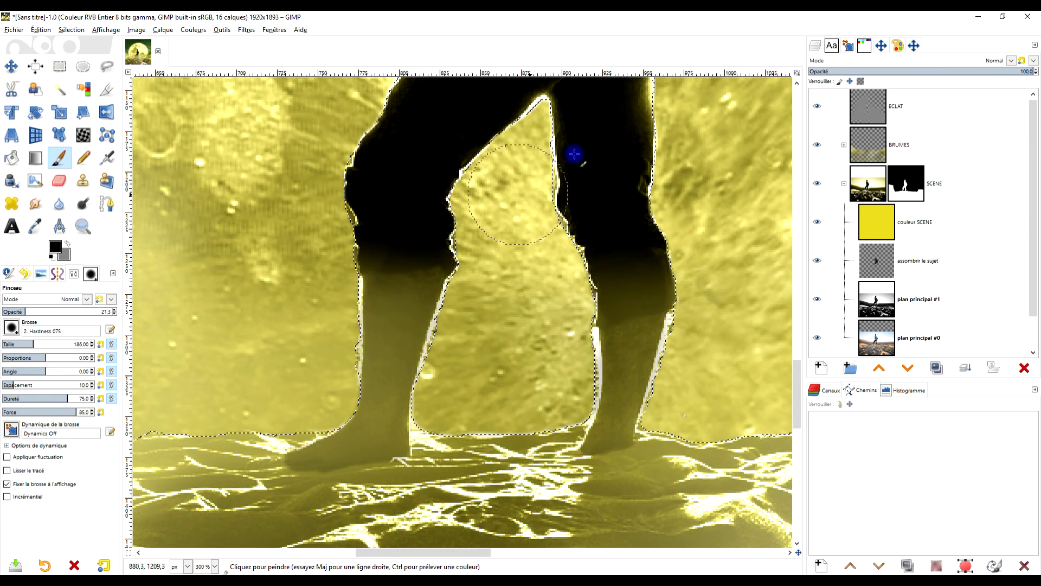
left_click_drag(590, 177, 635, 309)
scroll(730, 286, "down", 3)
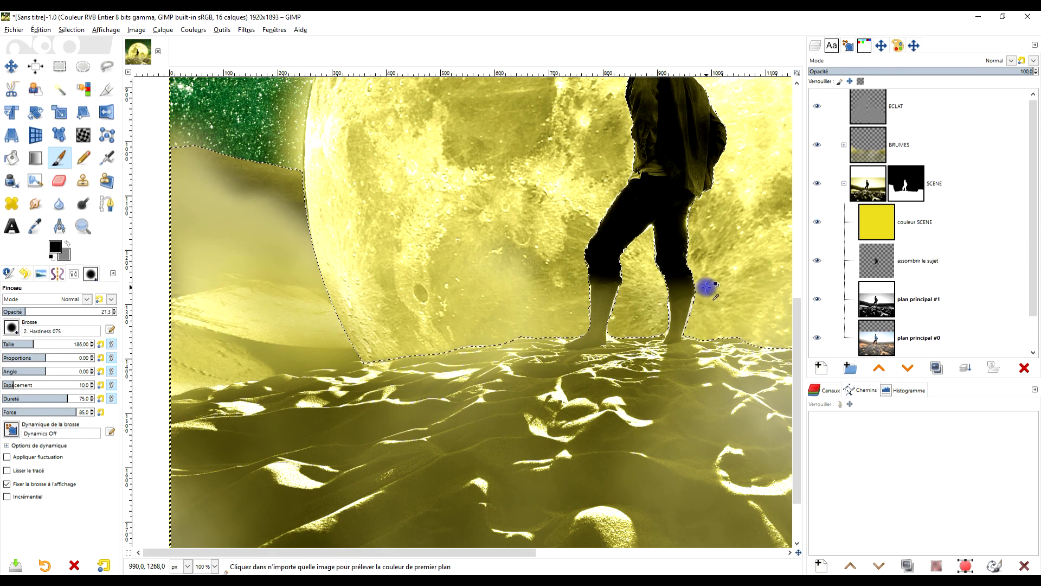
scroll(706, 286, "down", 1)
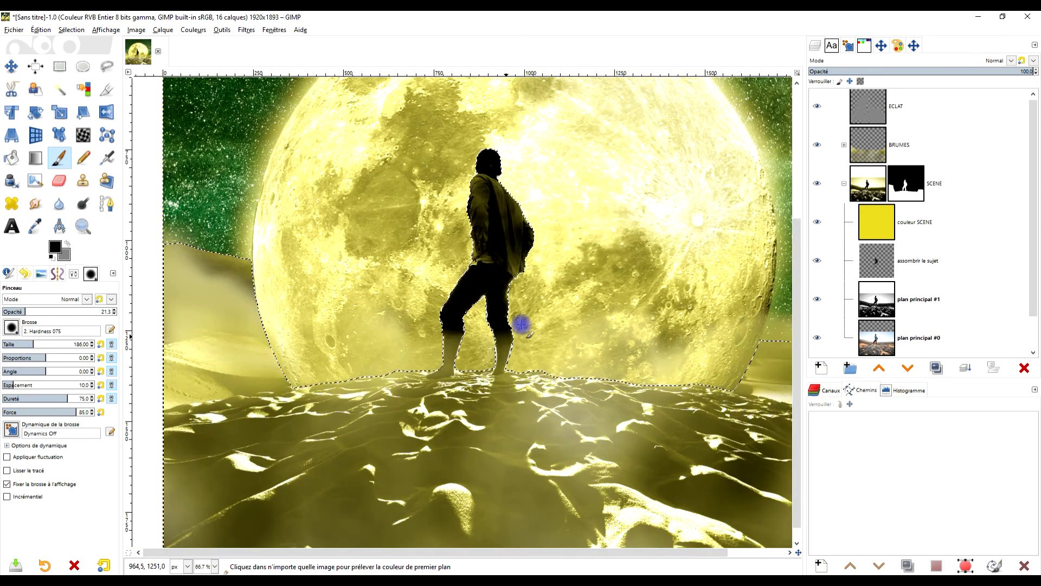
Step: Smudge the mist away from the man's lower legs on the "brume #1" layer of the BRUMES group
scroll(441, 383, "up", 4)
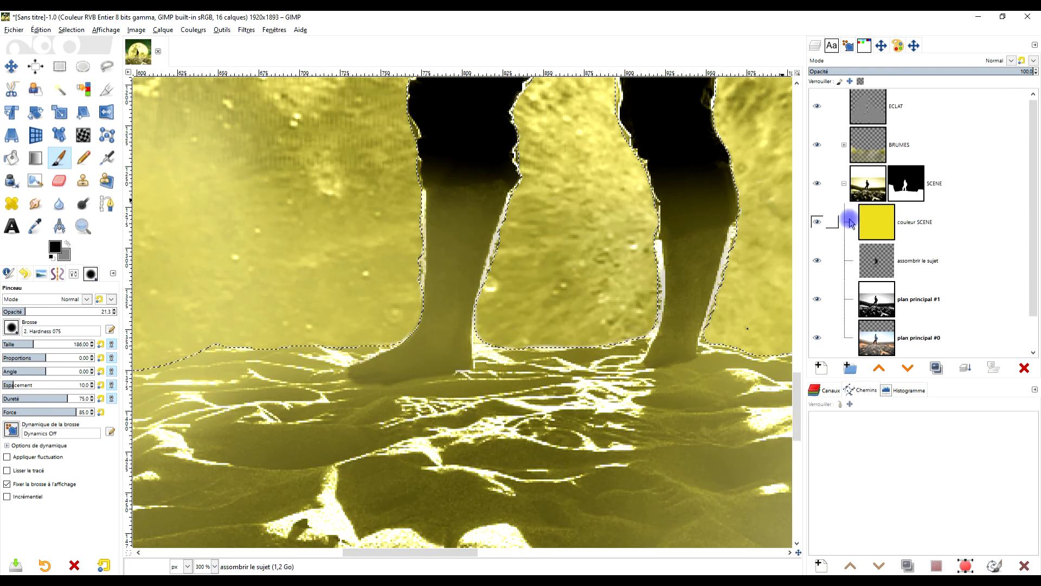
scroll(930, 215, "up", 1)
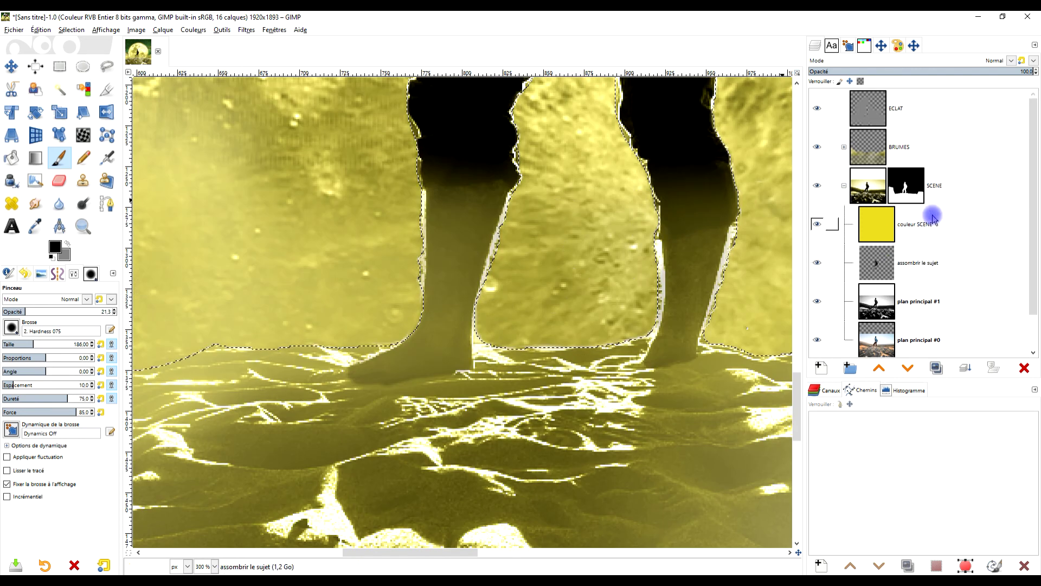
left_click(844, 147)
left_click(881, 266)
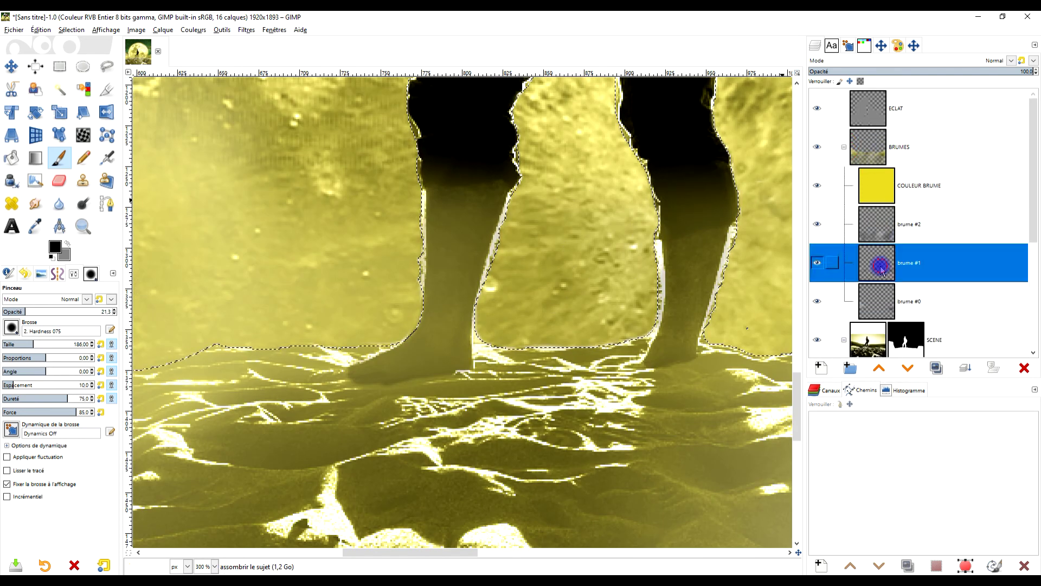
left_click(46, 200)
mouse_move(459, 146)
left_mouse_down()
mouse_move(458, 233)
mouse_move(478, 178)
mouse_move(454, 321)
left_mouse_up()
mouse_move(724, 114)
left_mouse_down()
mouse_move(684, 145)
mouse_move(704, 200)
mouse_move(681, 285)
left_mouse_up()
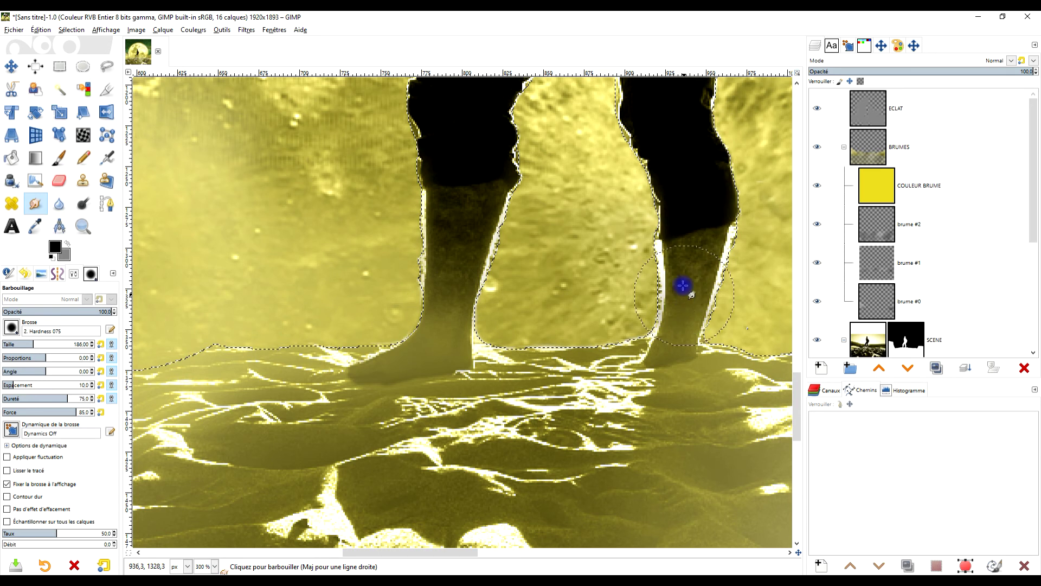
left_click_drag(471, 235, 447, 310)
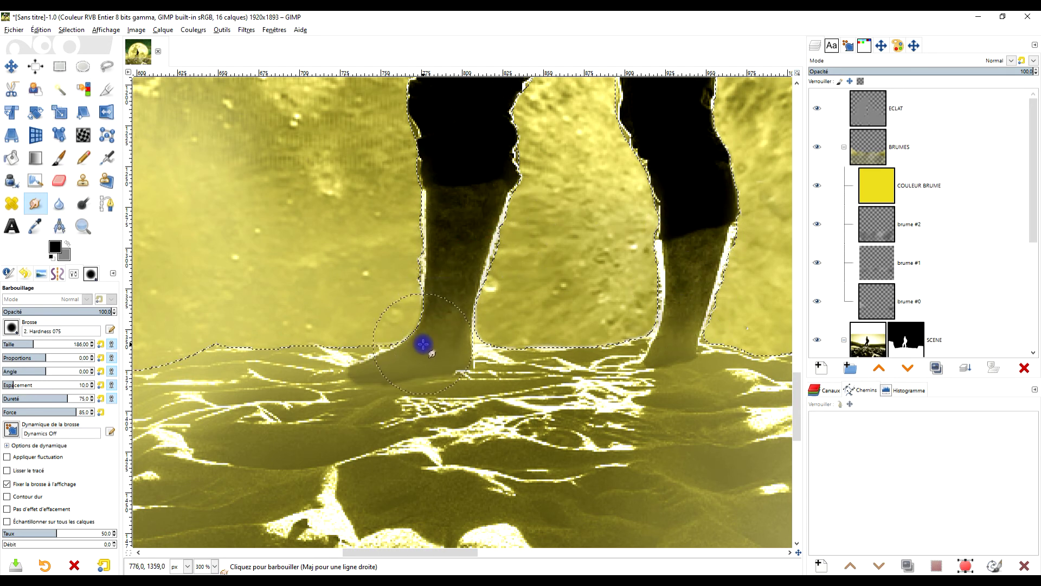
Step: Clear the selection with the Rectangle Select tool active, and collapse the BRUMES and SCENE groups
scroll(707, 277, "down", 3, "ctrl")
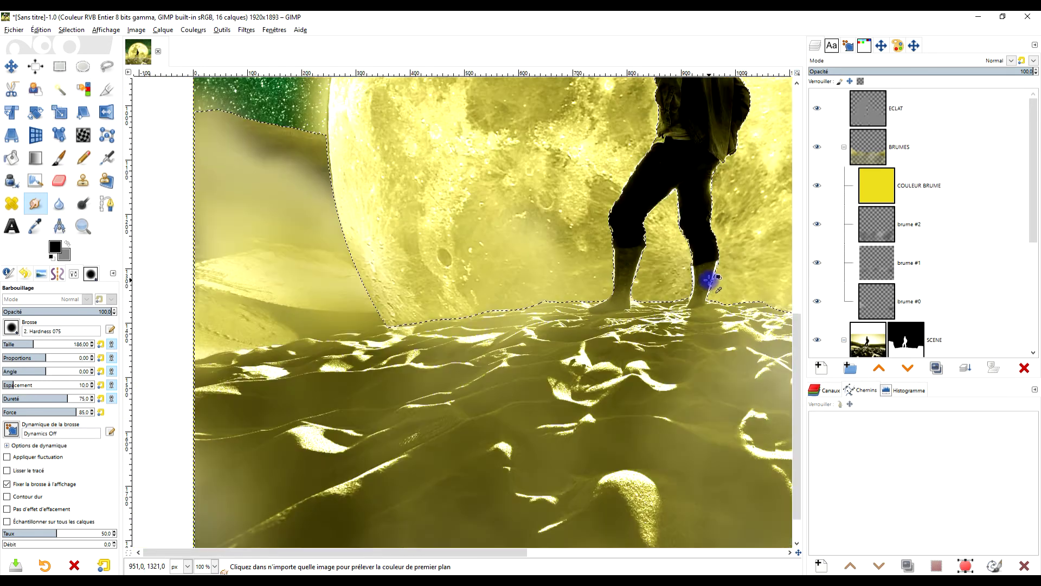
scroll(707, 276, "down", 2, "ctrl")
key("r")
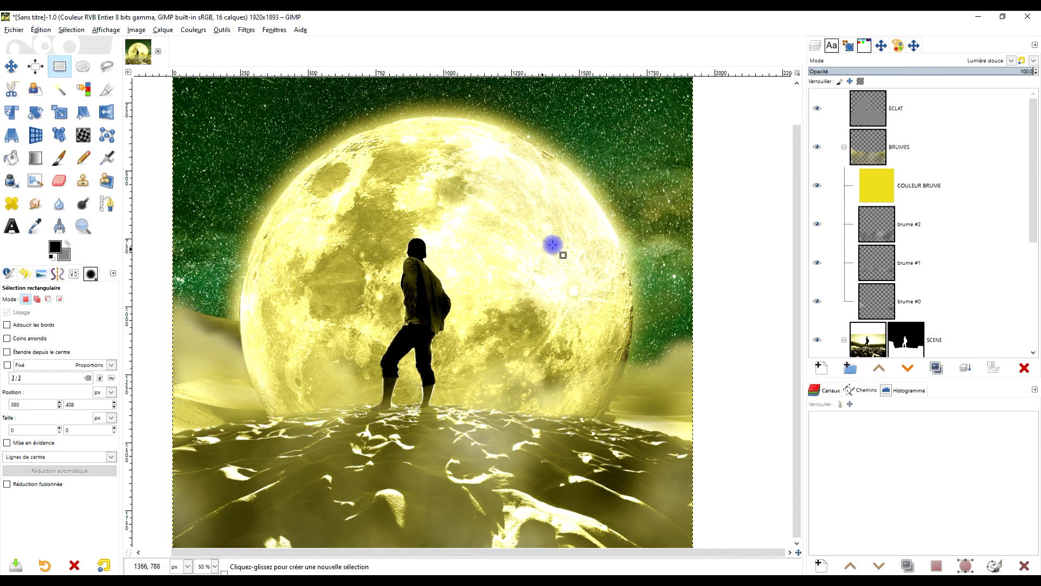
left_click(844, 147)
left_click(844, 186)
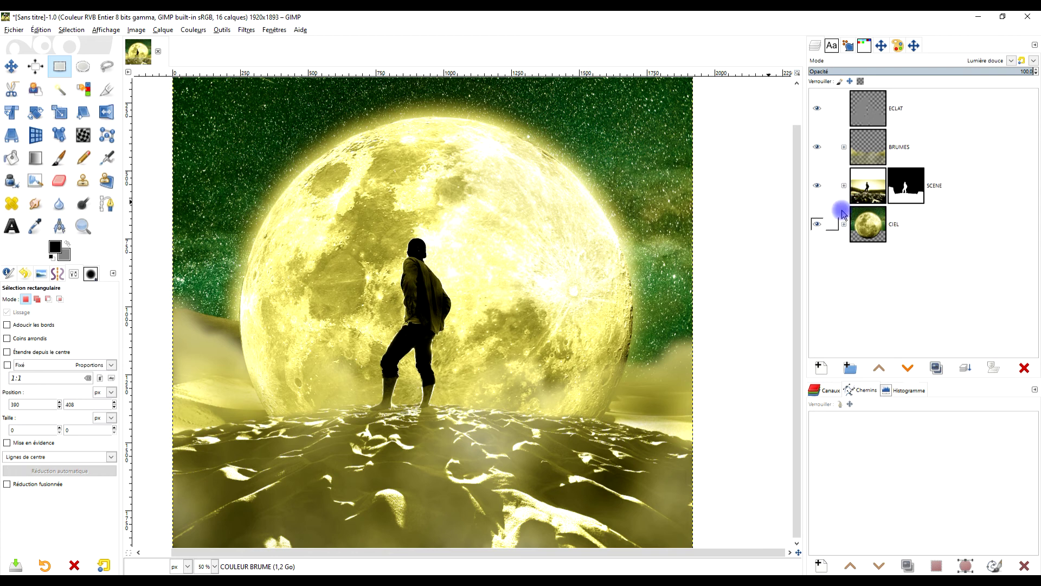
Step: Try Hue-Saturation hue shifts of 17.2 and -17.2 on the "couleur SCENE" layer, resetting the settings after each
left_click(844, 186)
scroll(948, 262, "down", 2)
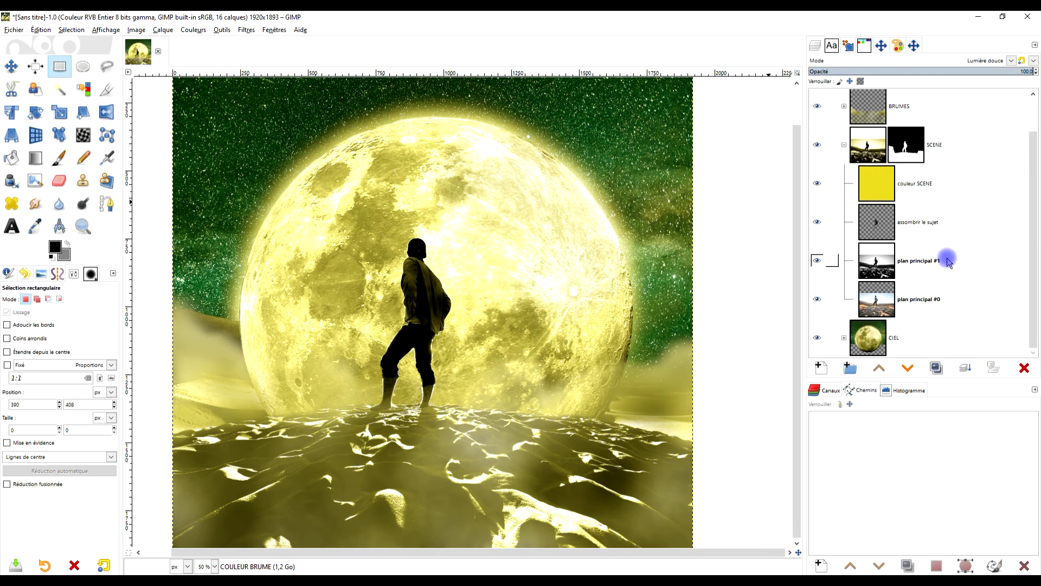
left_click(870, 182)
scroll(432, 226, "down", 1)
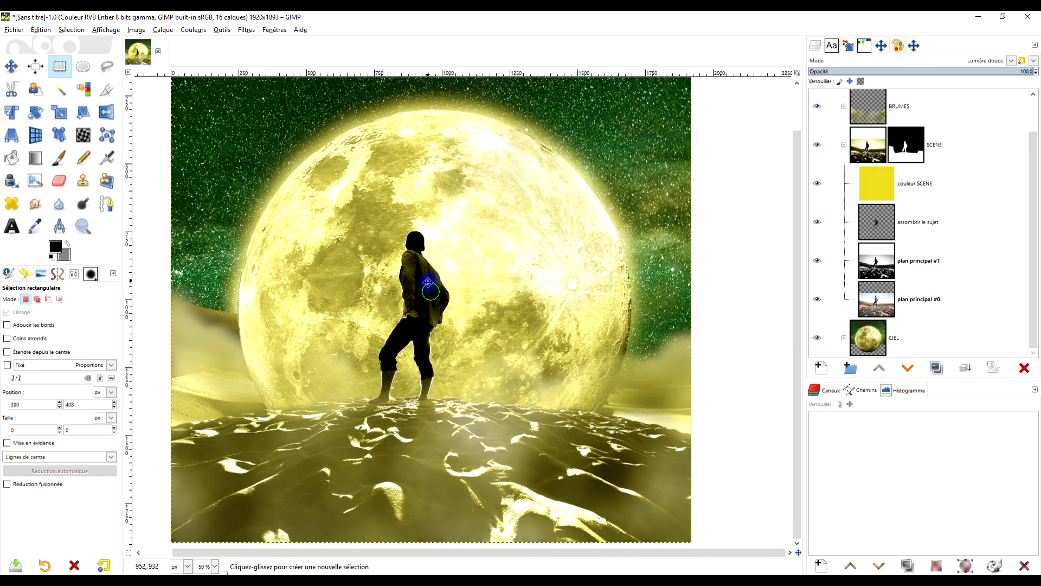
left_click(161, 31)
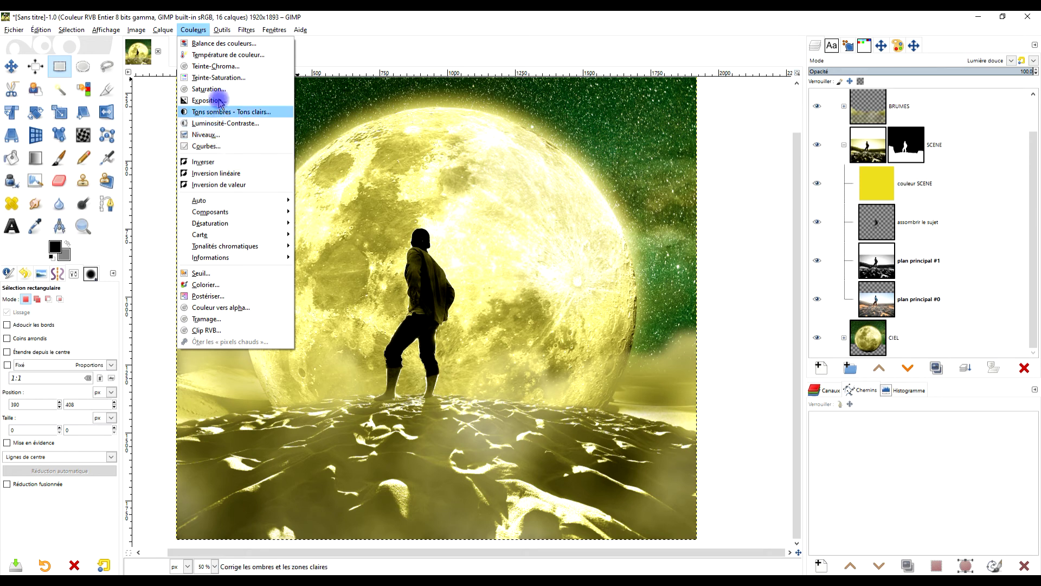
left_click(224, 78)
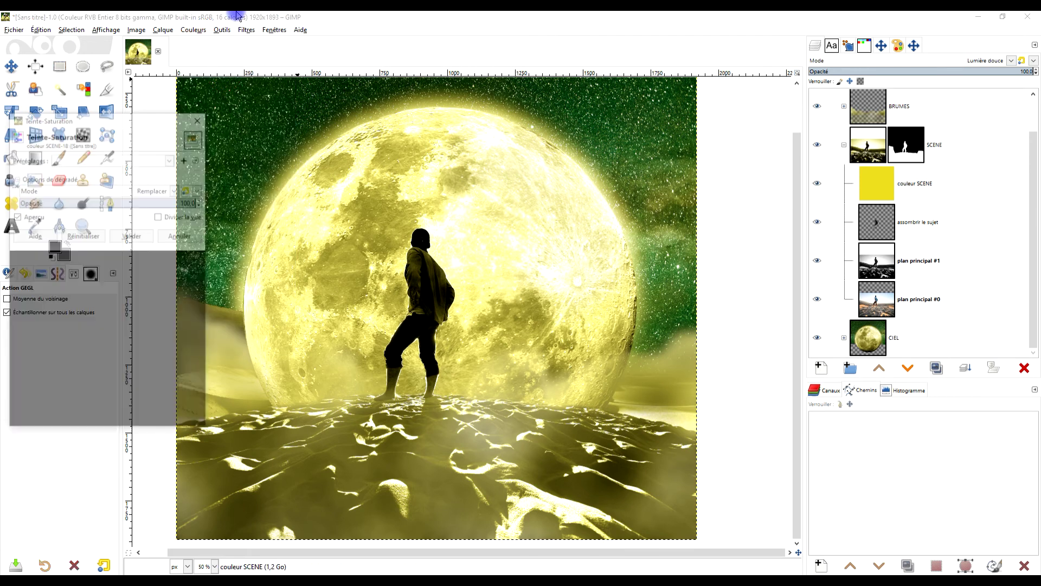
mouse_move(106, 308)
left_mouse_down()
mouse_move(91, 308)
mouse_move(122, 308)
left_mouse_up()
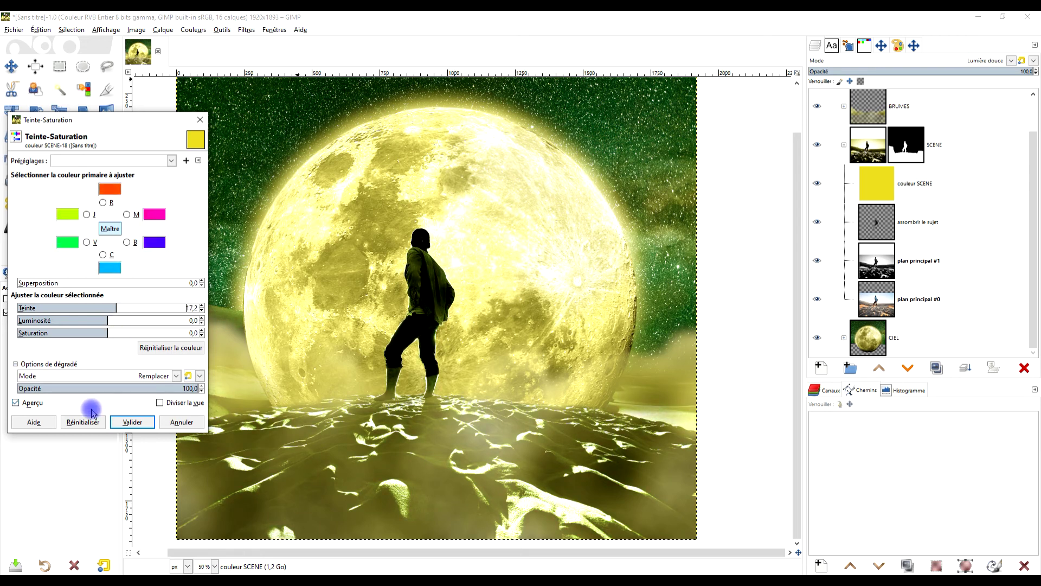
left_click(83, 421)
left_click_drag(106, 307, 99, 307)
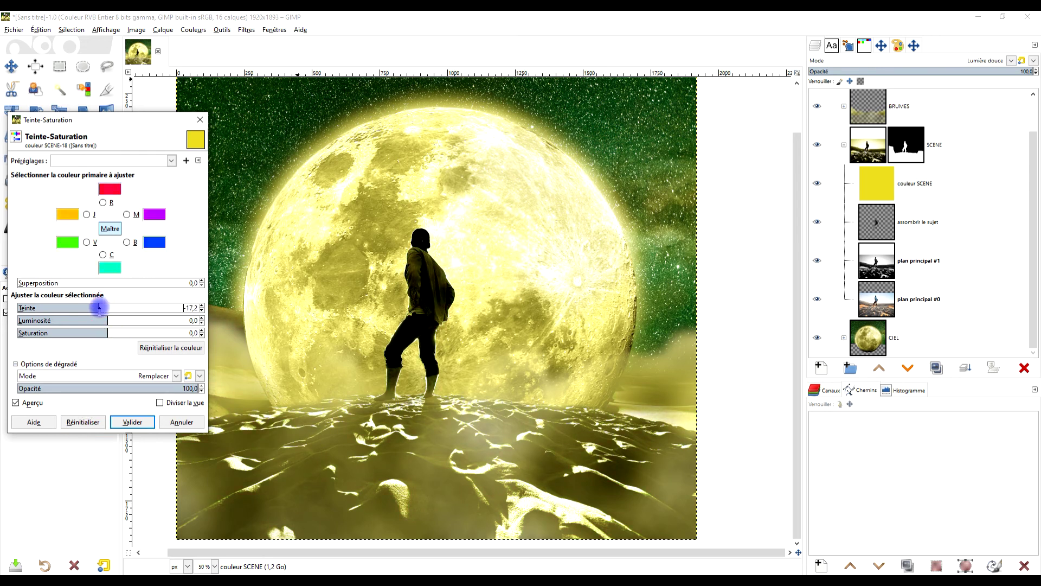
left_click(94, 427)
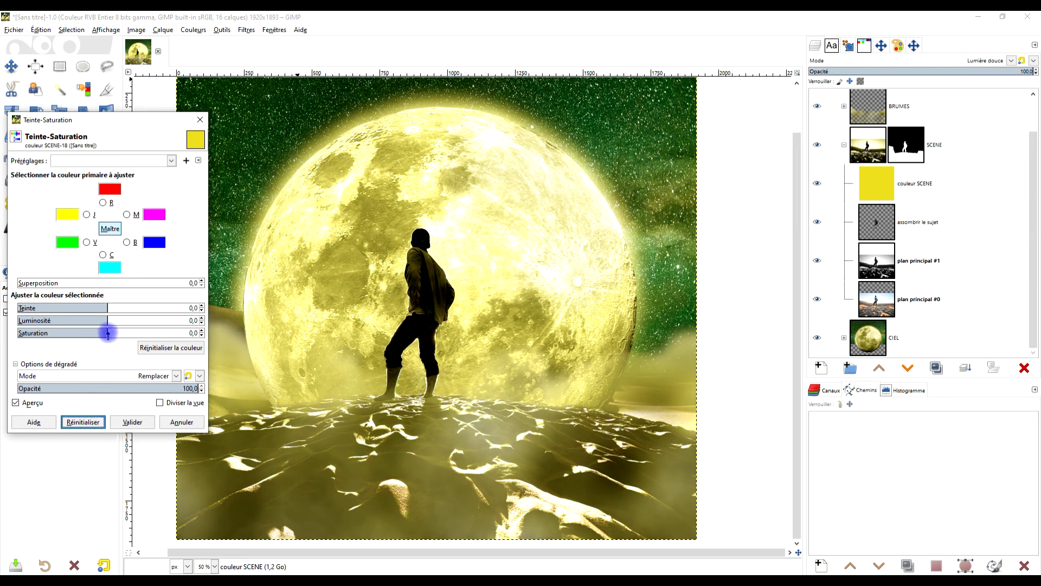
Step: Try hue 12.9, lightness -44.9 and saturation 85.6 on "couleur SCENE", discard the adjustment and collapse the SCENE group
left_click_drag(108, 332, 113, 332)
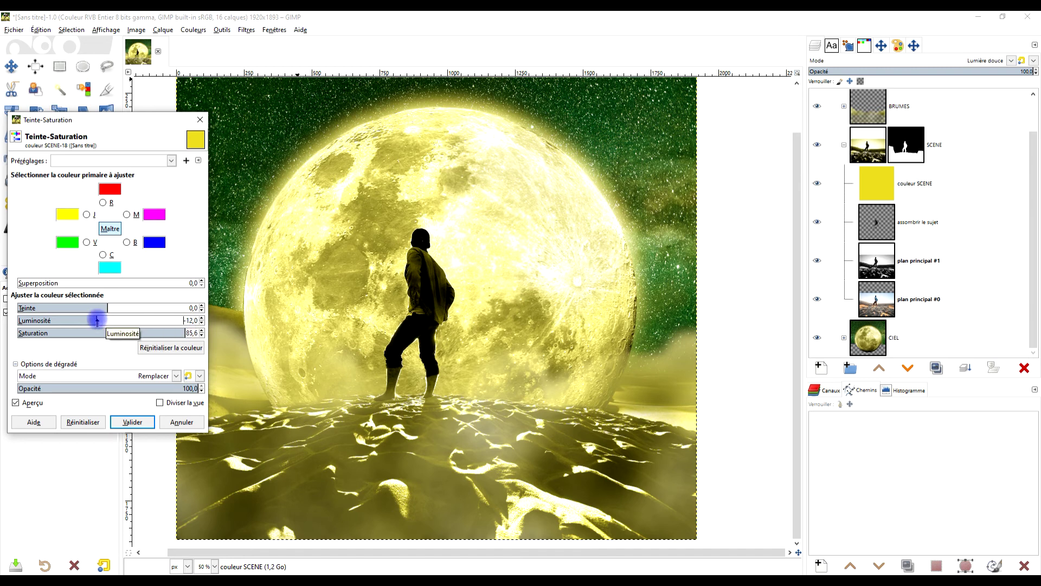
left_click_drag(97, 321, 76, 321)
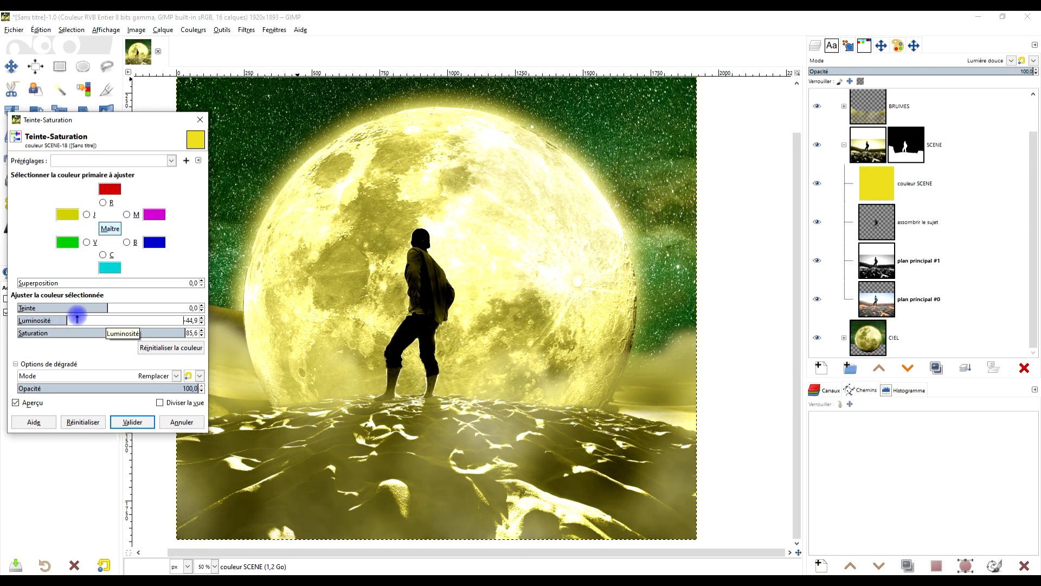
left_click_drag(104, 307, 107, 307)
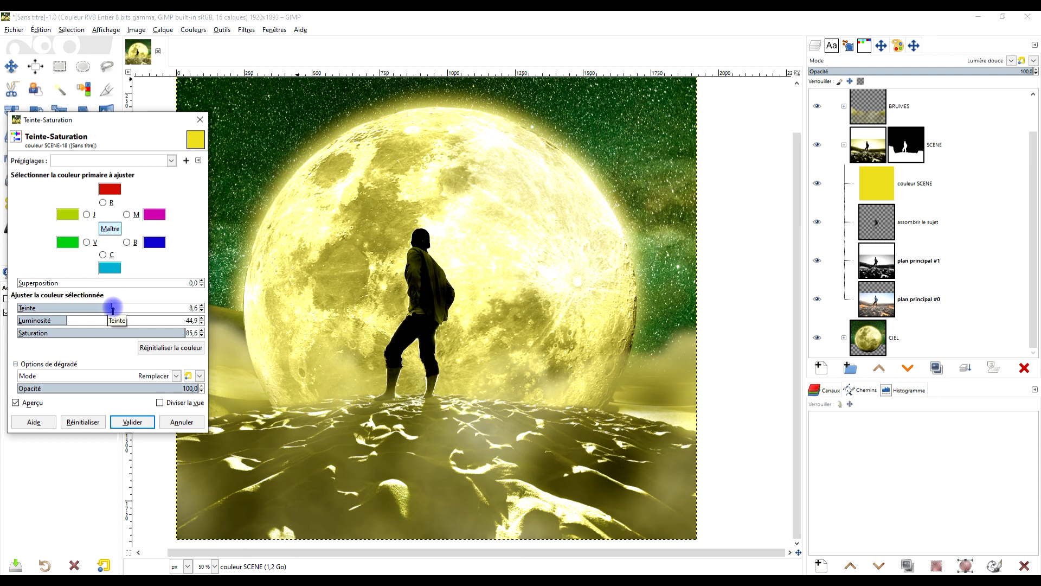
left_click_drag(116, 309, 110, 309)
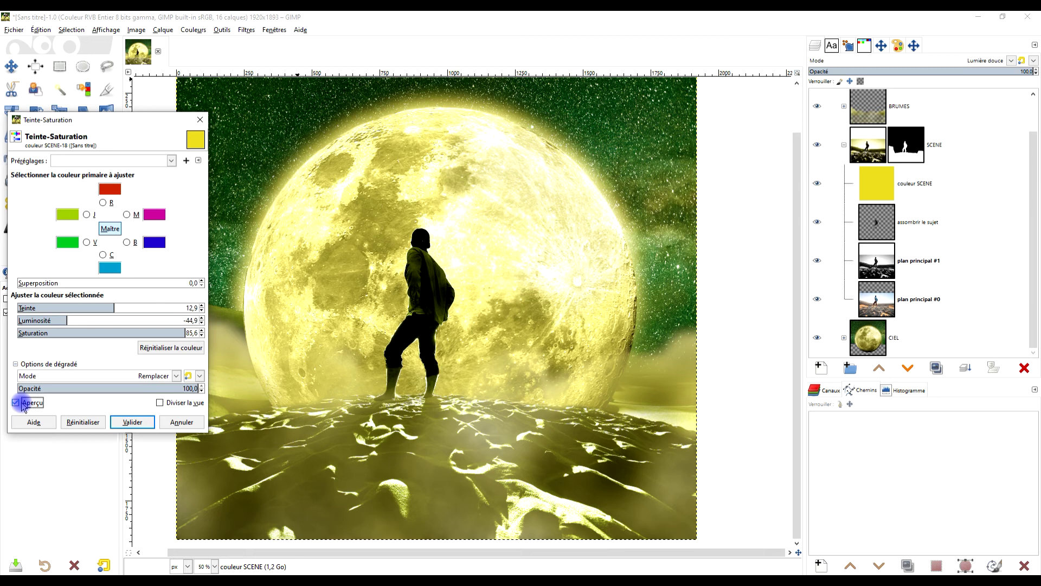
left_click(179, 421)
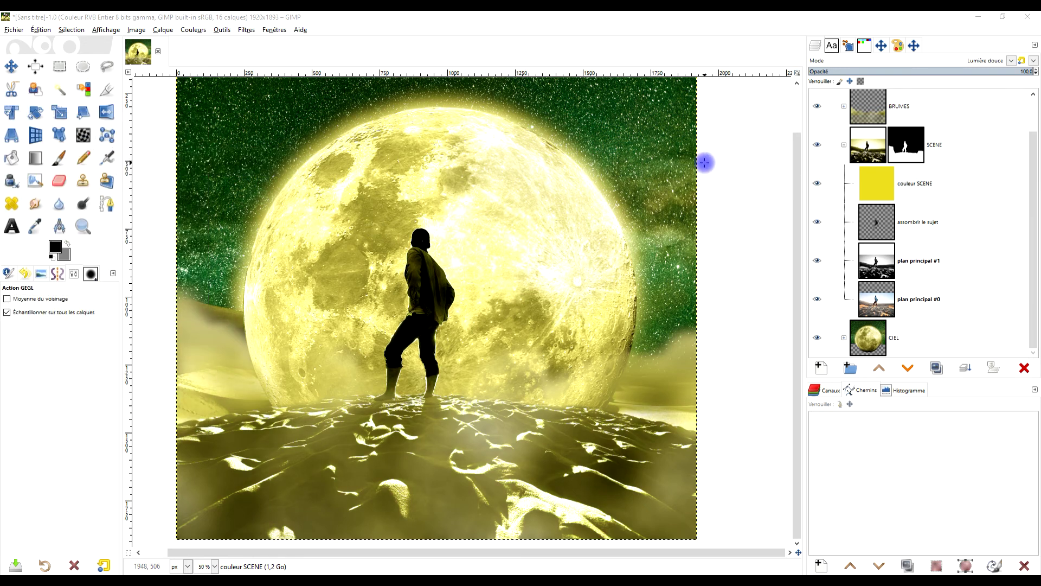
scroll(925, 210, "up", 2)
left_click(844, 186)
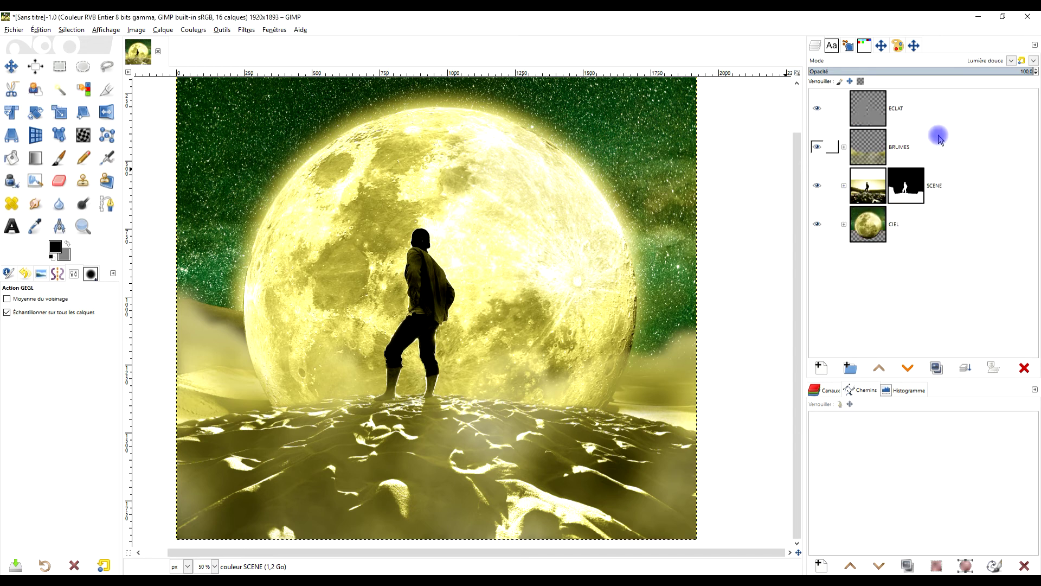
Step: Review the whole composite, framing the full image in the canvas with the Zoom tool
scroll(575, 274, "up", 2)
scroll(574, 274, "left", 1)
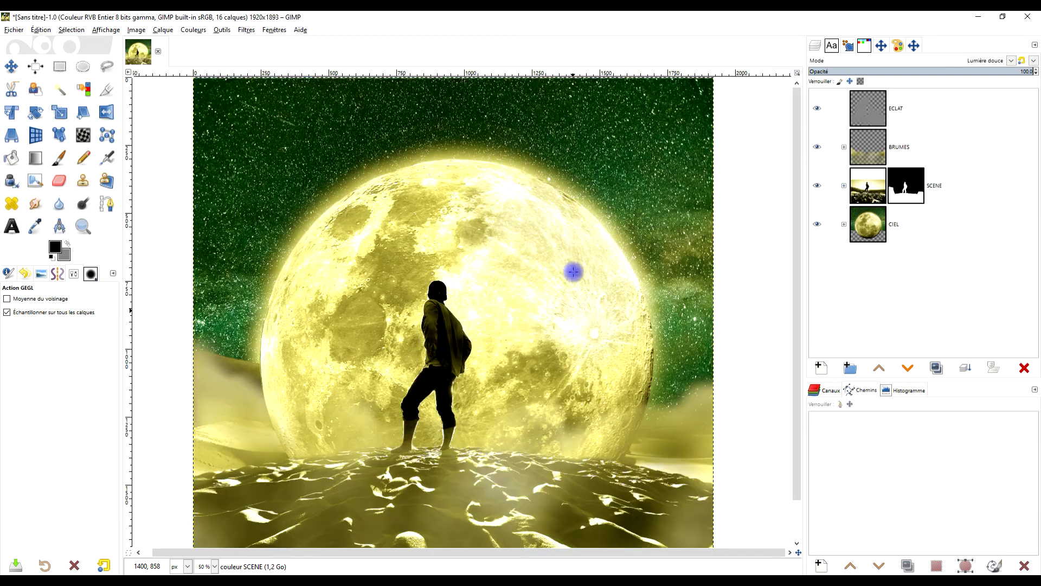
scroll(572, 263, "down", 1)
scroll(572, 263, "up", 1)
scroll(570, 262, "down", 1)
scroll(571, 261, "up", 1)
scroll(606, 266, "down", 1)
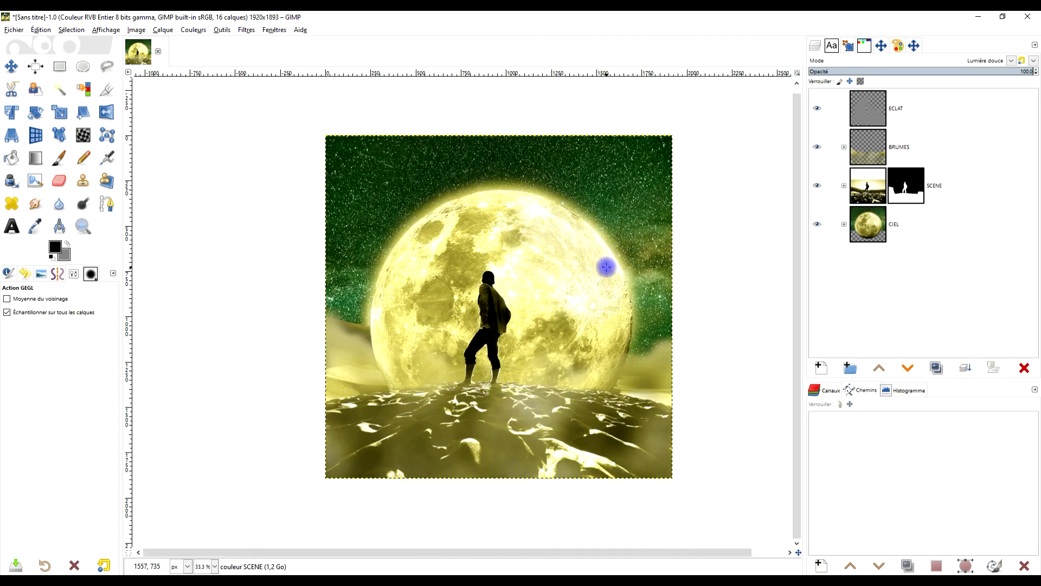
left_click(83, 226)
left_click_drag(304, 123, 693, 491)
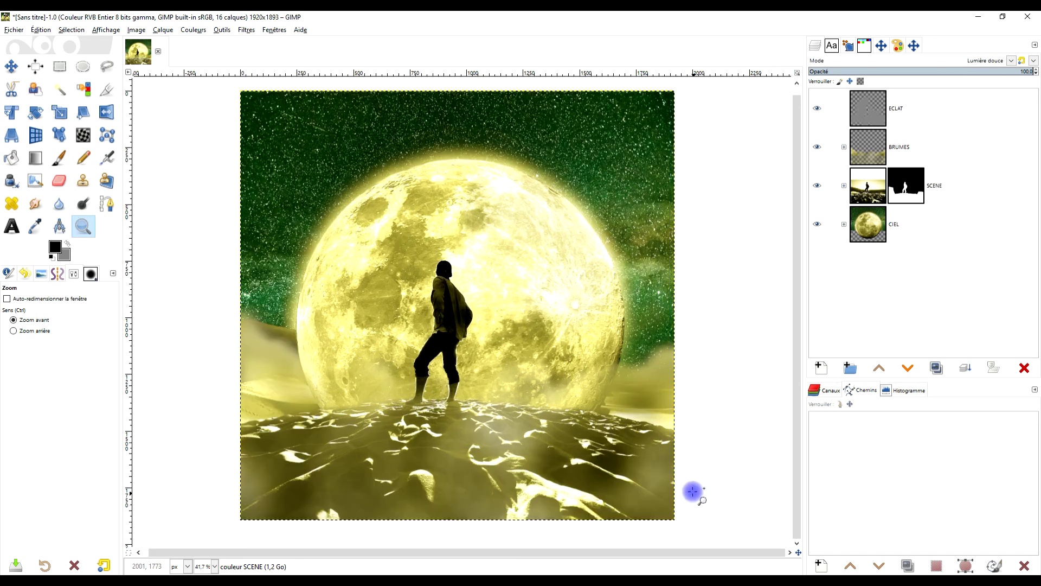
Step: Add a white, full-opacity layer mask to the "couleur LUNE" layer in the CIEL group and make the mask active
left_click(843, 224)
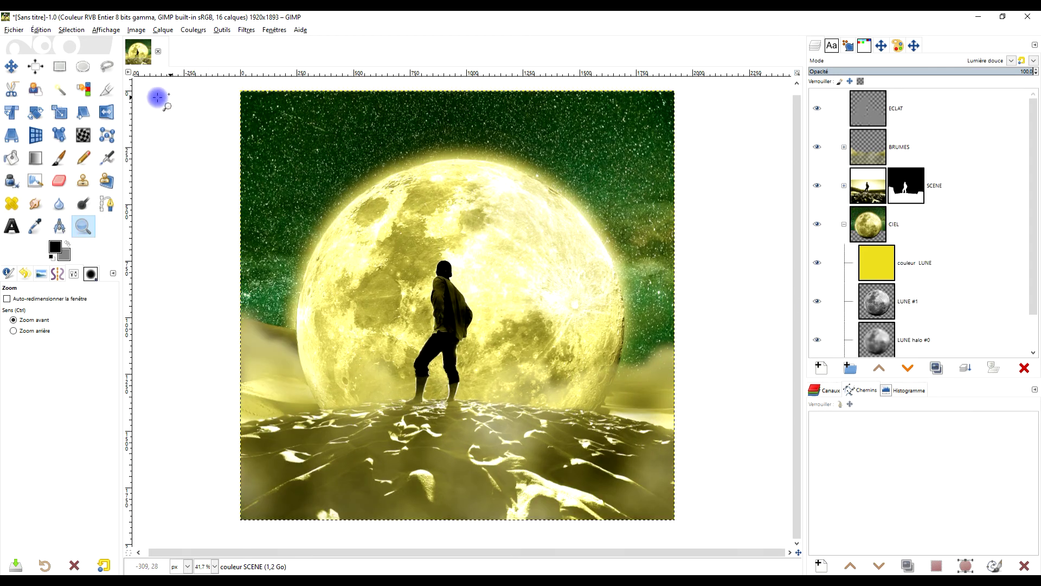
right_click(879, 270)
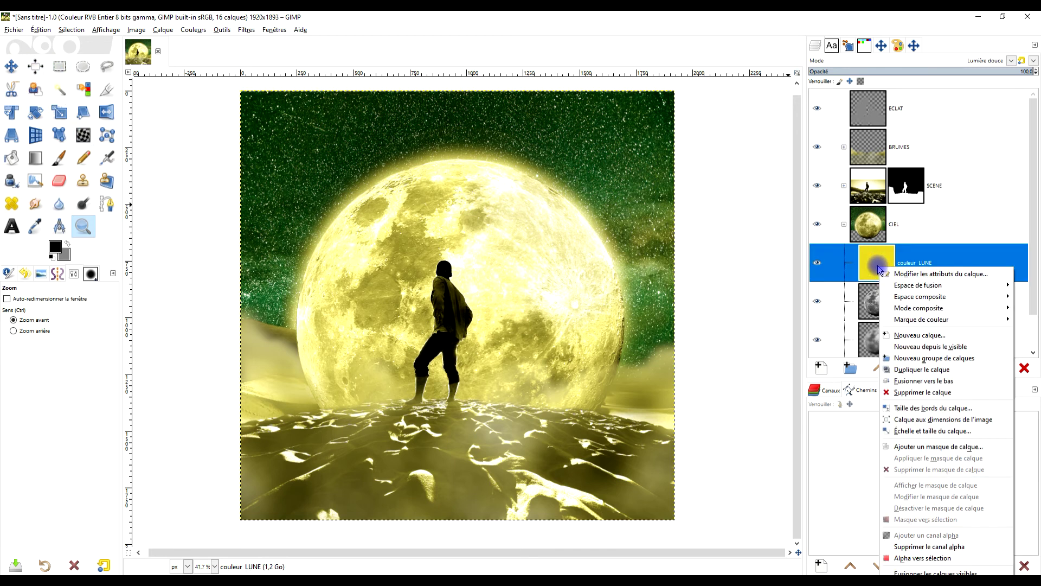
left_click(945, 447)
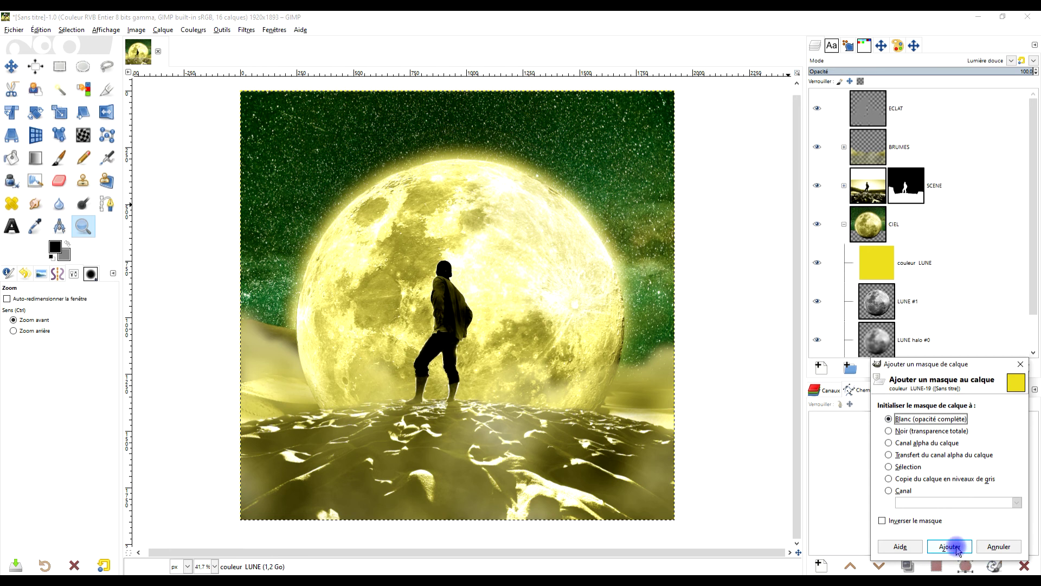
left_click(951, 547)
left_click(920, 271)
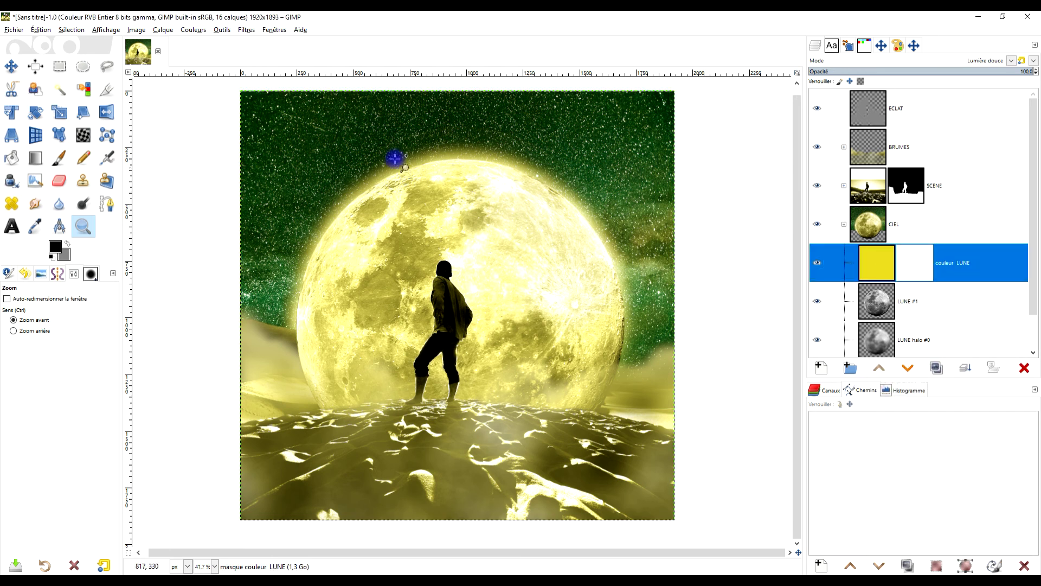
Step: Paint black at 100 opacity on the "couleur LUNE" mask over the starry sky around the moon to remove its yellow tint
left_click(59, 157)
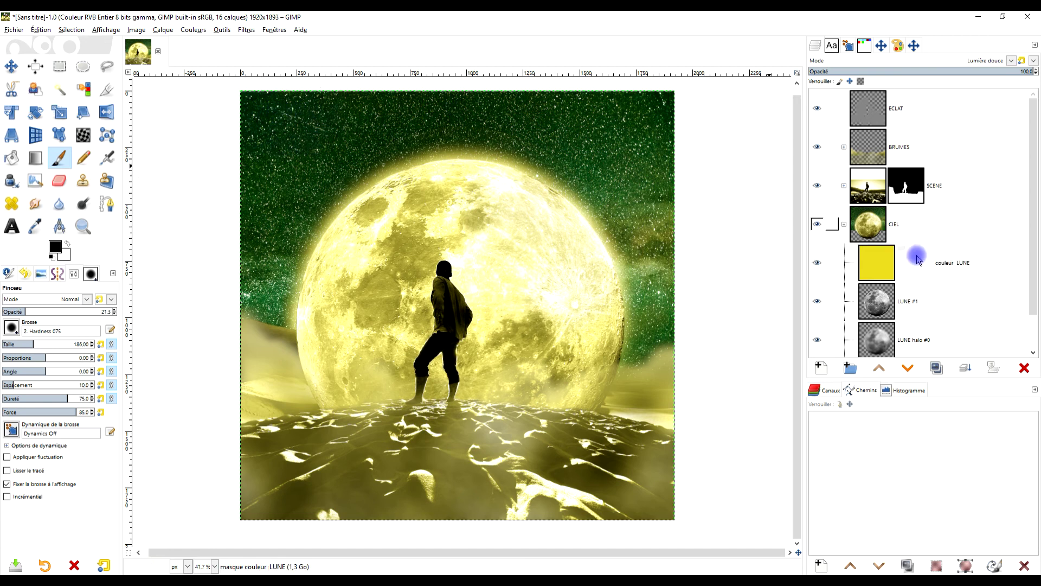
left_click(928, 271)
left_click_drag(61, 316, 232, 307)
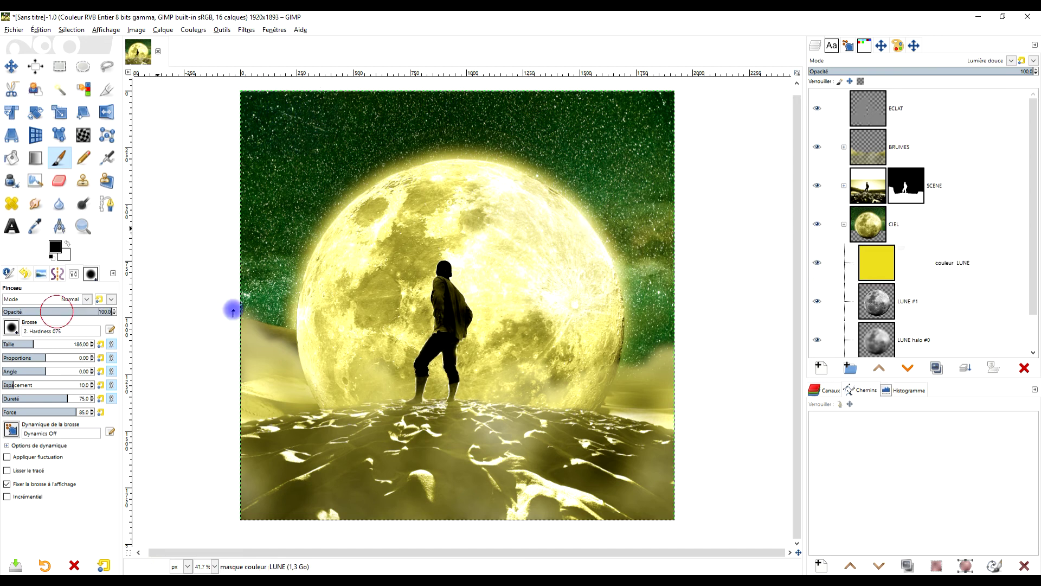
mouse_move(251, 153)
left_mouse_down()
mouse_move(317, 107)
mouse_move(408, 98)
mouse_move(658, 98)
mouse_move(709, 115)
left_mouse_up()
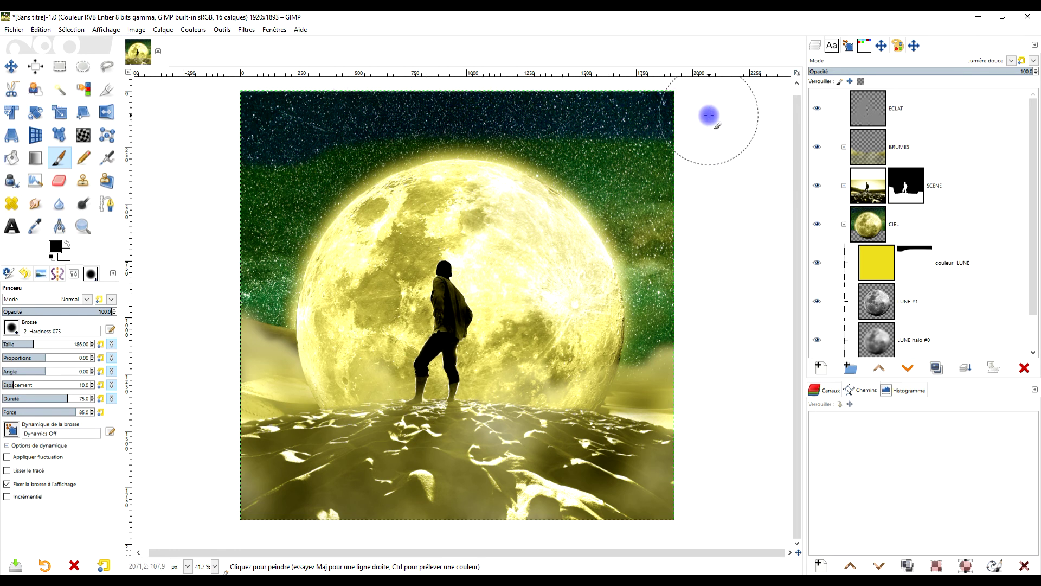
mouse_move(256, 178)
left_mouse_down()
mouse_move(262, 205)
mouse_move(356, 132)
mouse_move(488, 109)
mouse_move(616, 128)
mouse_move(665, 184)
mouse_move(646, 205)
mouse_move(612, 157)
mouse_move(549, 128)
left_mouse_up()
mouse_move(651, 201)
left_mouse_down()
mouse_move(676, 312)
mouse_move(661, 351)
left_mouse_up()
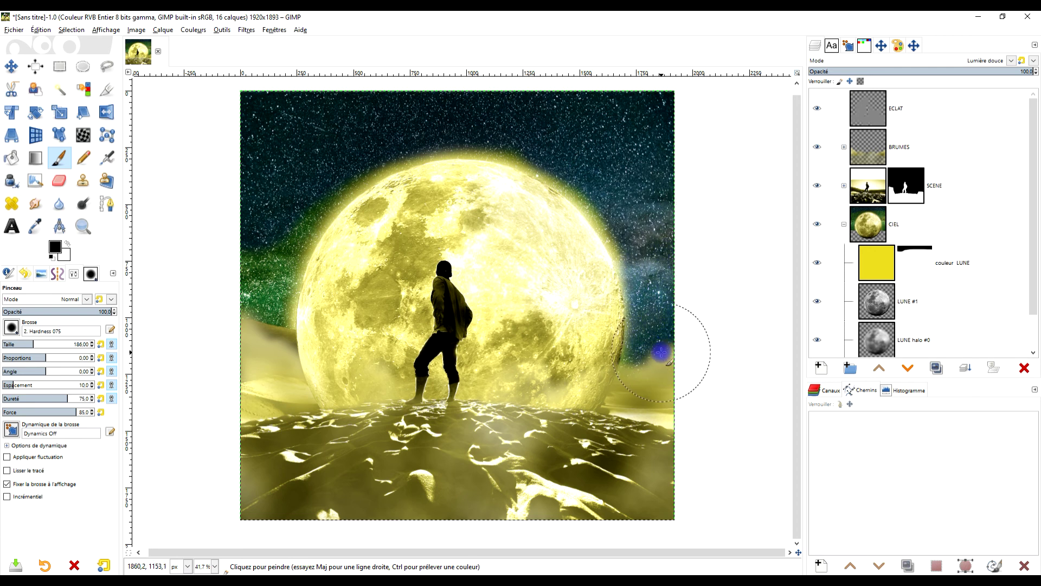
mouse_move(228, 233)
left_mouse_down()
mouse_move(242, 280)
mouse_move(305, 187)
mouse_move(261, 282)
mouse_move(262, 304)
left_mouse_up()
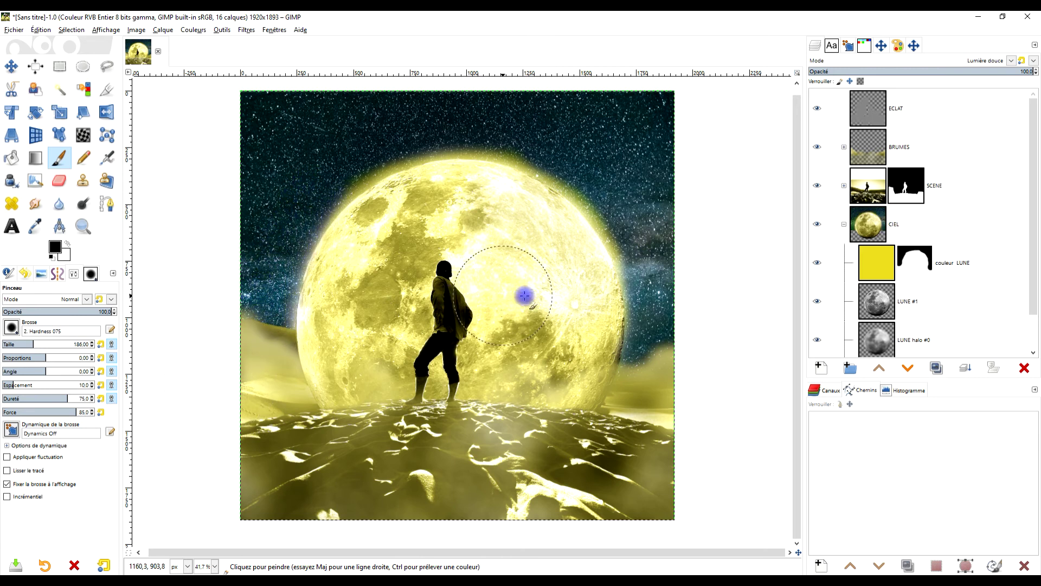
mouse_move(667, 316)
left_mouse_down()
mouse_move(674, 374)
mouse_move(678, 275)
left_mouse_up()
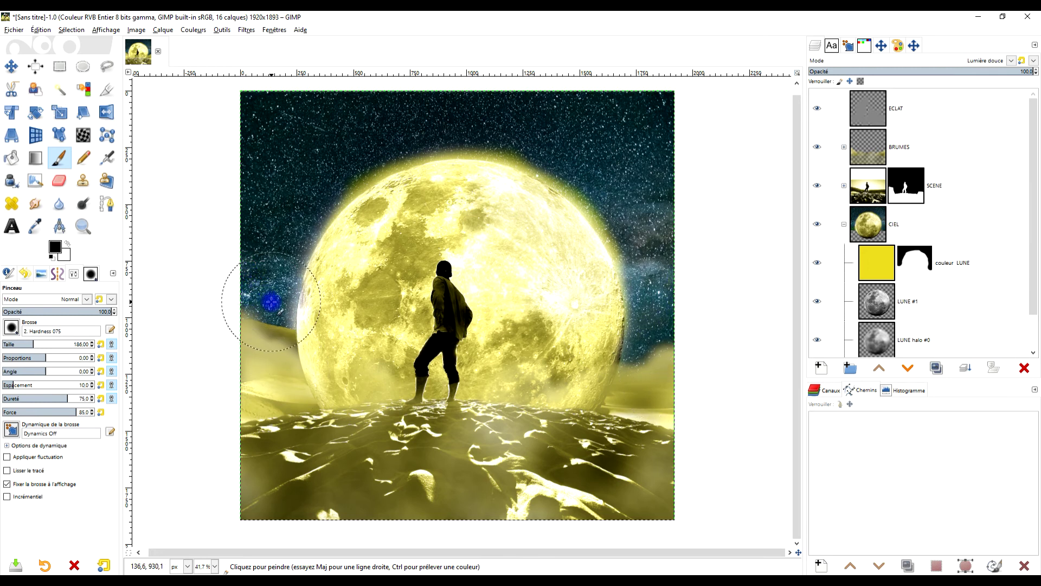
Step: Paint white on the "couleur LUNE" mask along the moon's left and right edges to restore the yellow rim and halo
key("1")
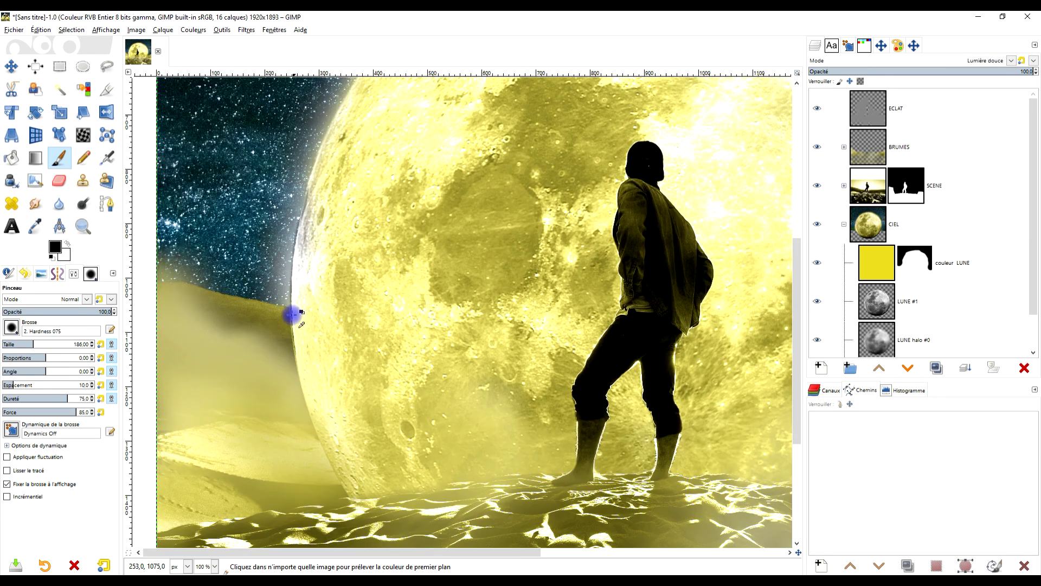
scroll(234, 288, "left", 3)
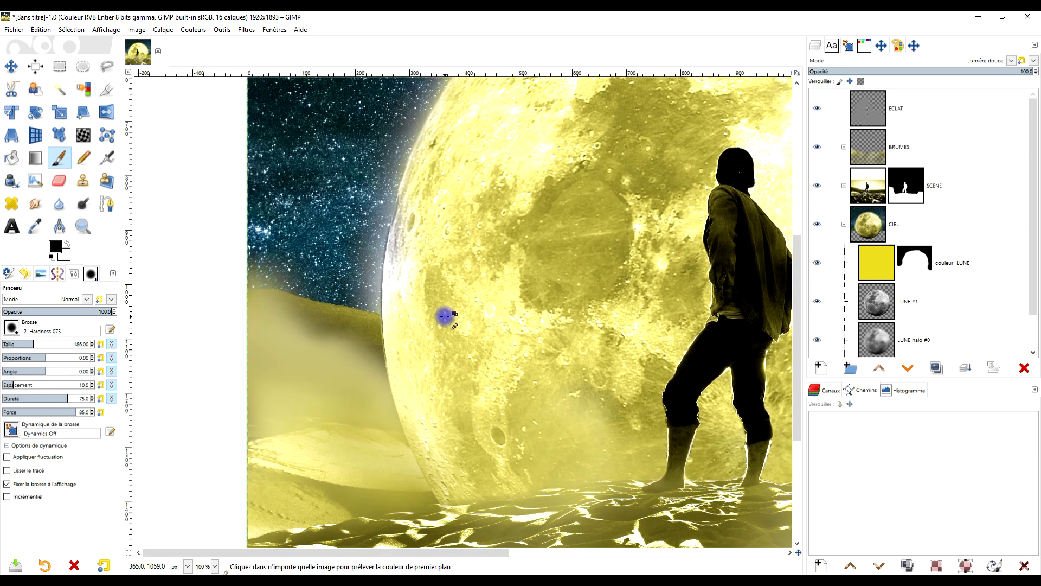
scroll(444, 319, "down", 3)
scroll(456, 273, "up", 4)
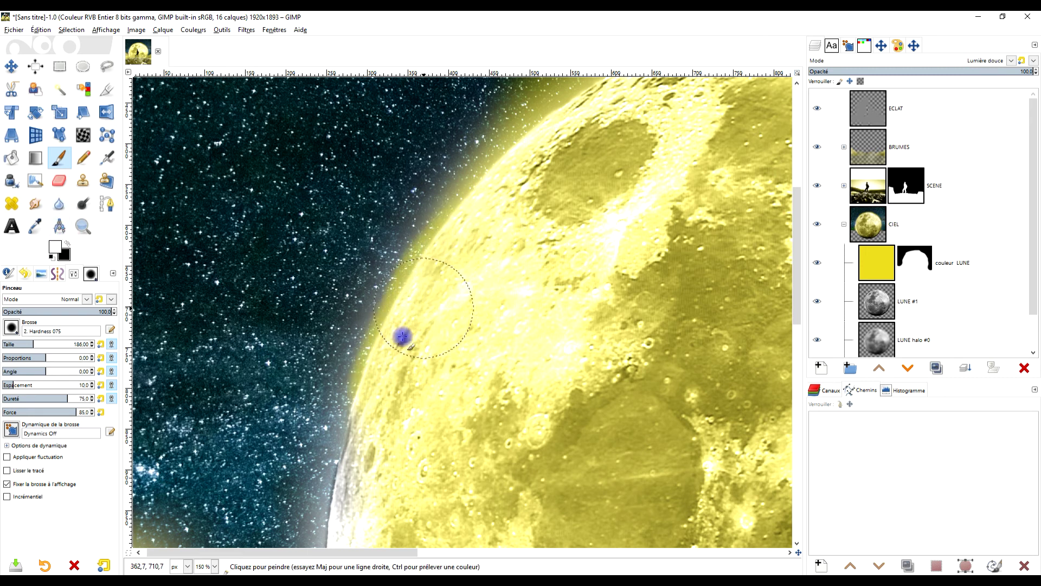
scroll(474, 421, "down", 3)
scroll(463, 318, "up", 3)
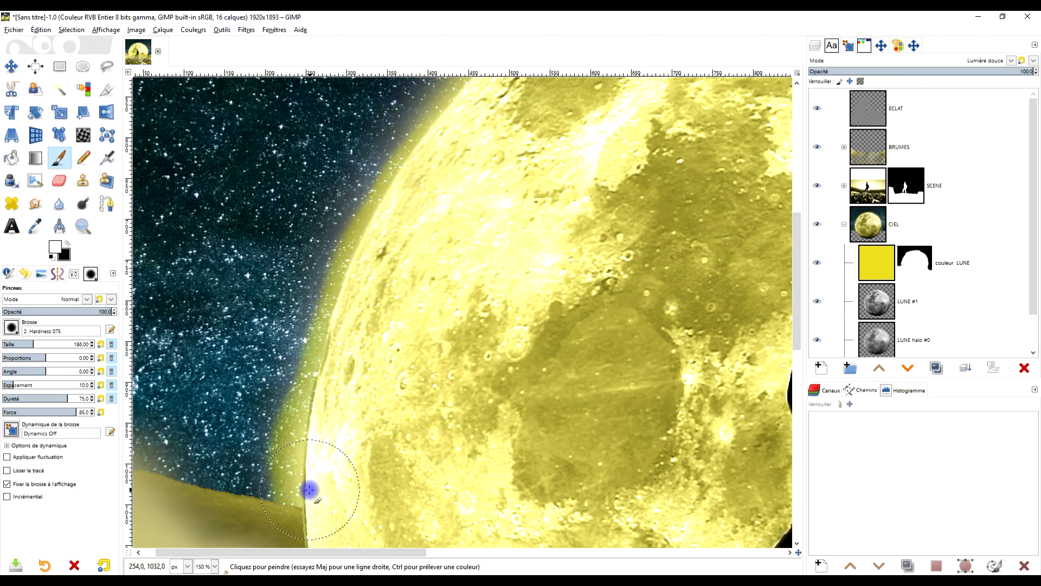
scroll(479, 119, "down", 3)
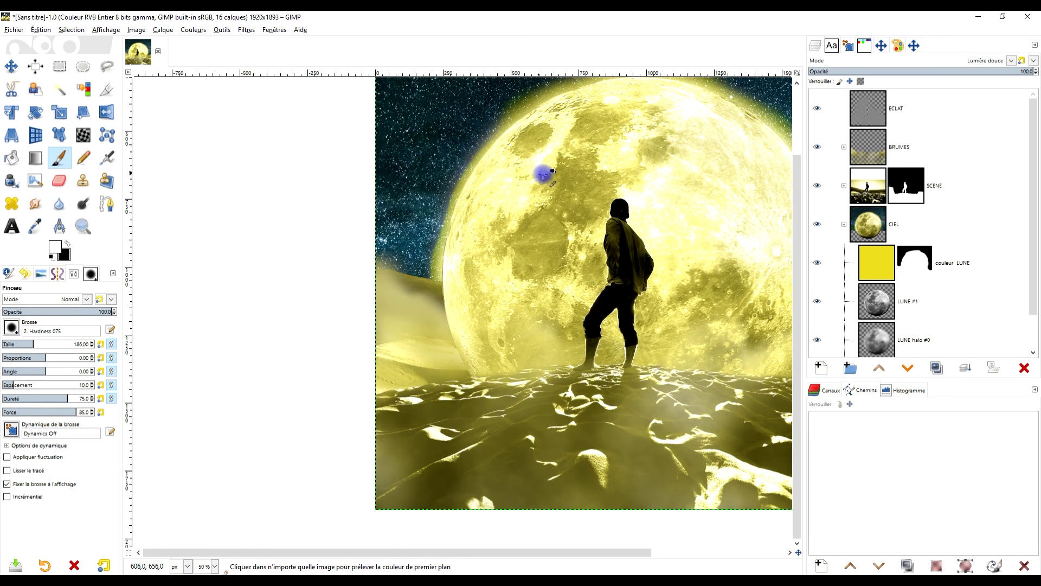
mouse_move(625, 392)
left_mouse_down()
mouse_move(646, 419)
mouse_move(637, 484)
left_mouse_up()
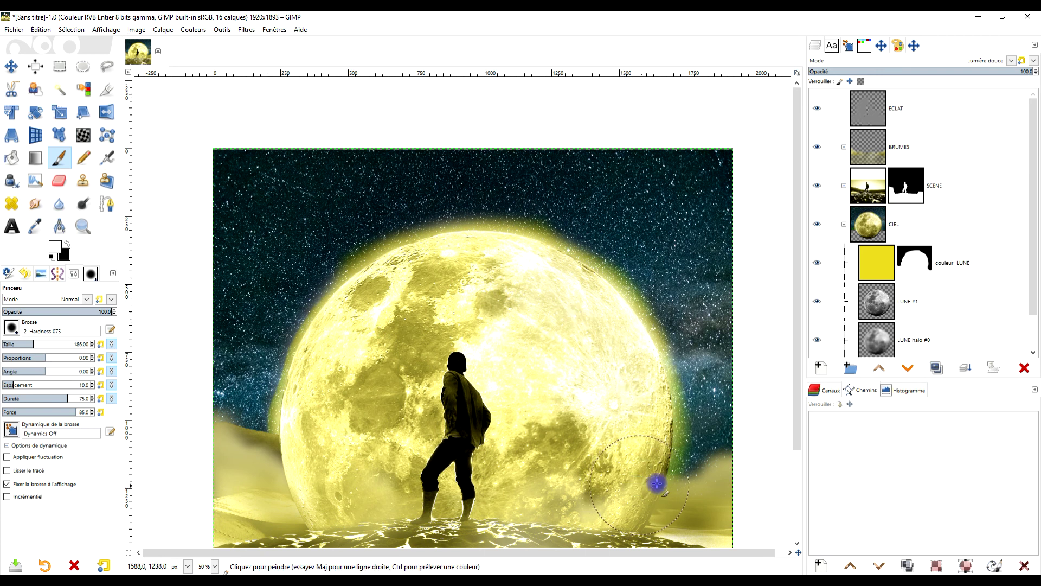
scroll(623, 457, "down", 2)
scroll(631, 461, "up", 2)
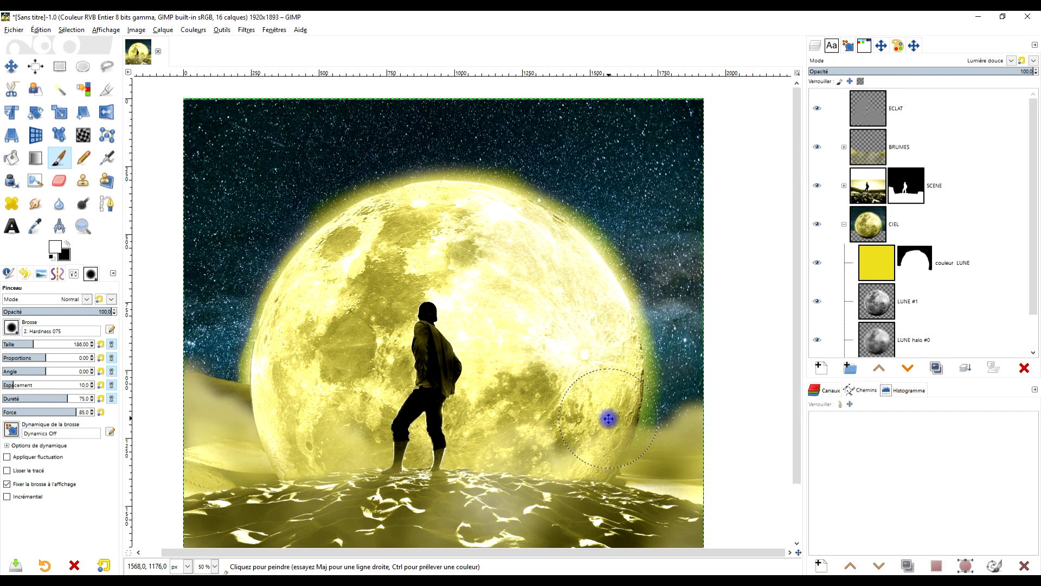
Step: Apply a Gaussian blur of 37.50 in X and Y to the "couleur LUNE" layer mask
left_click(895, 265)
left_click(275, 31)
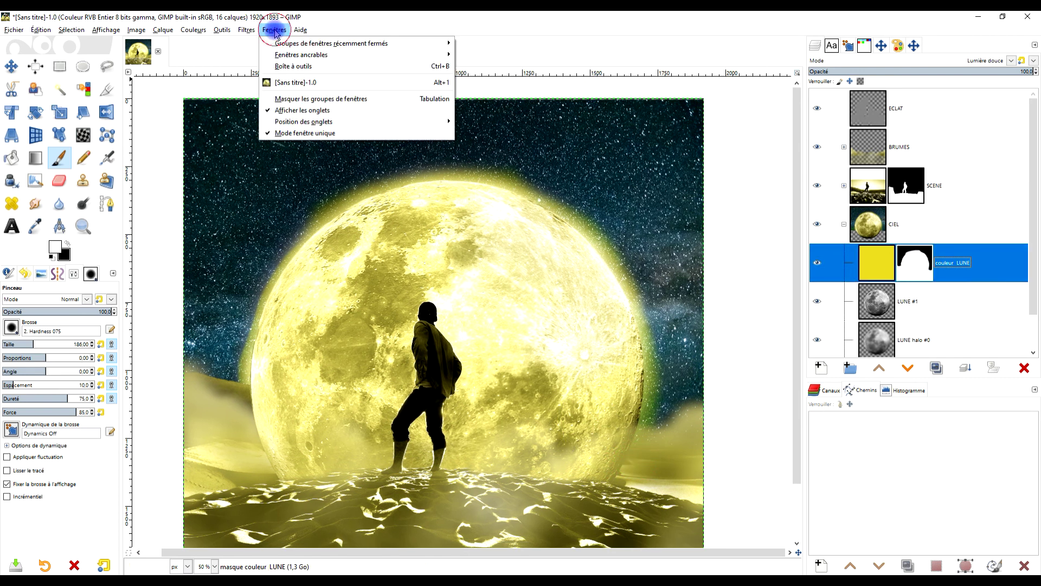
left_click(149, 237)
left_click(247, 30)
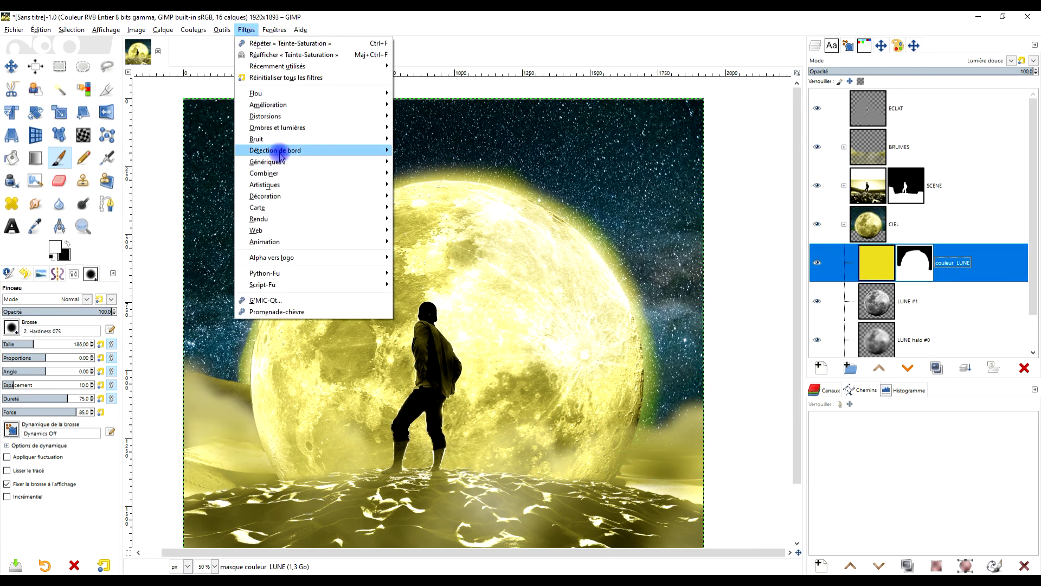
mouse_move(305, 95)
left_click(425, 107)
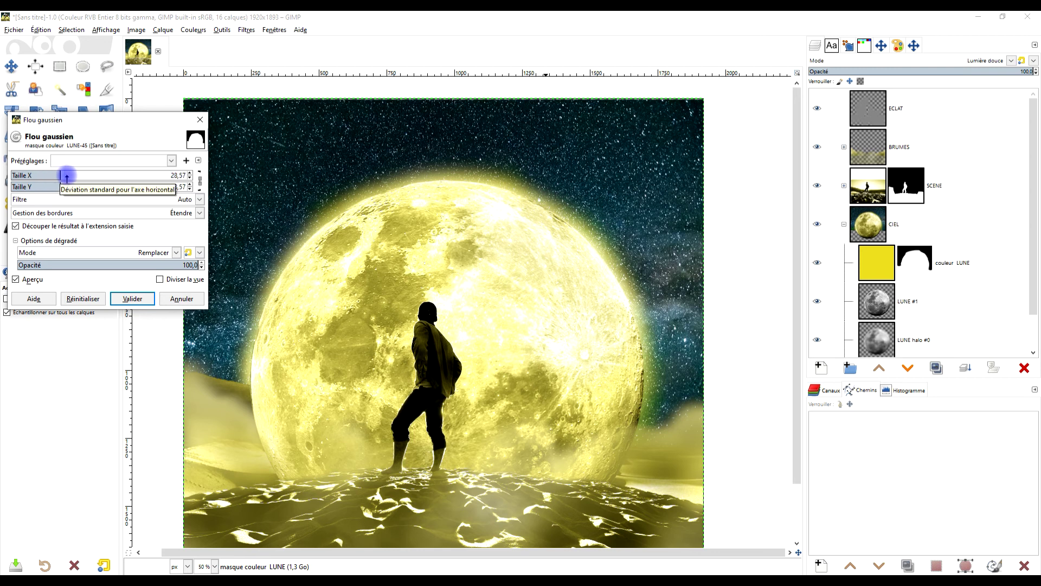
left_click(26, 282)
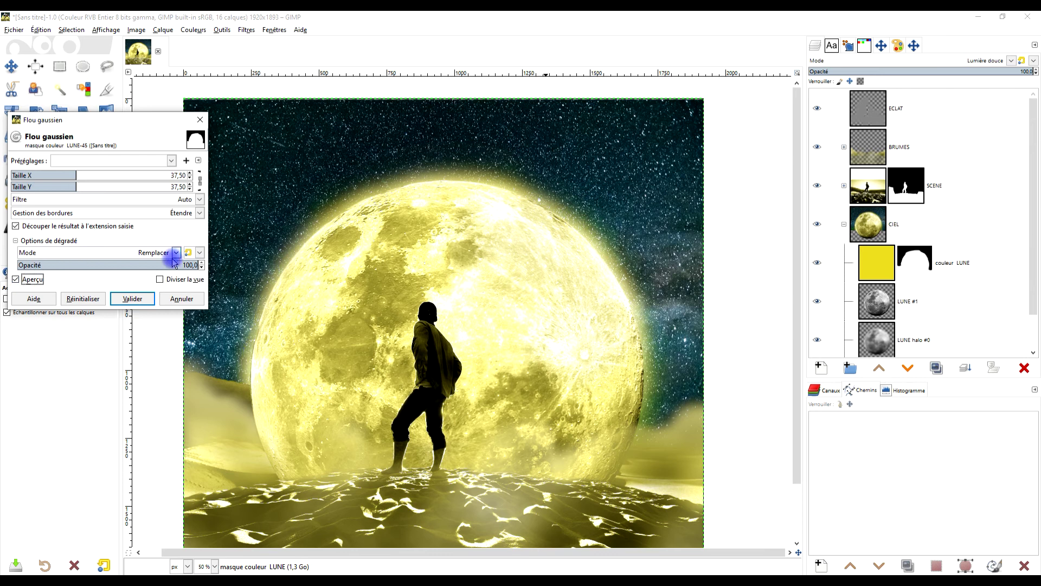
left_click(114, 298)
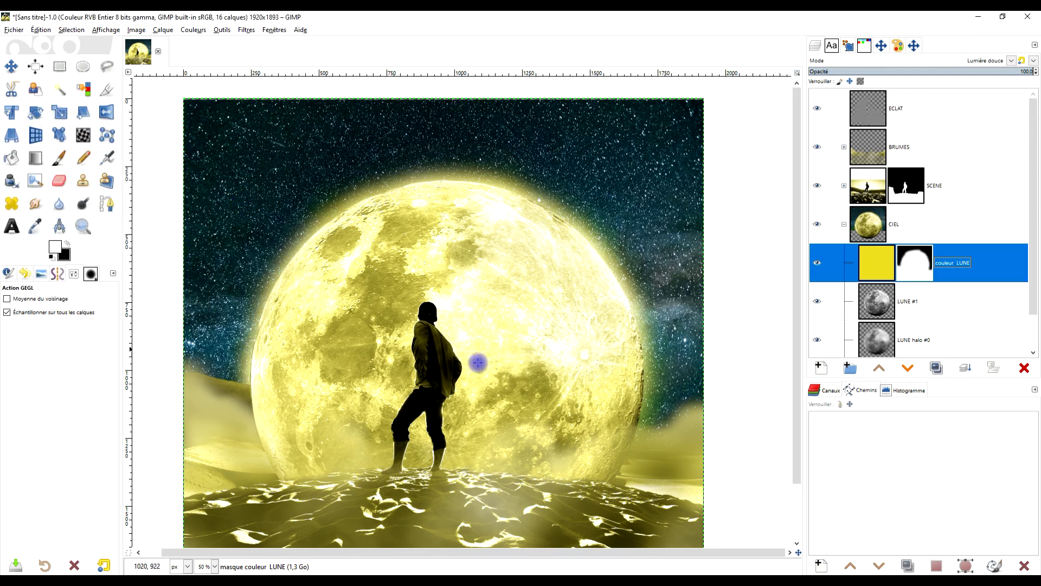
Step: Set the opacity of the "brume #0" layer in the BRUMES group to 42.3
scroll(478, 362, "down", 3)
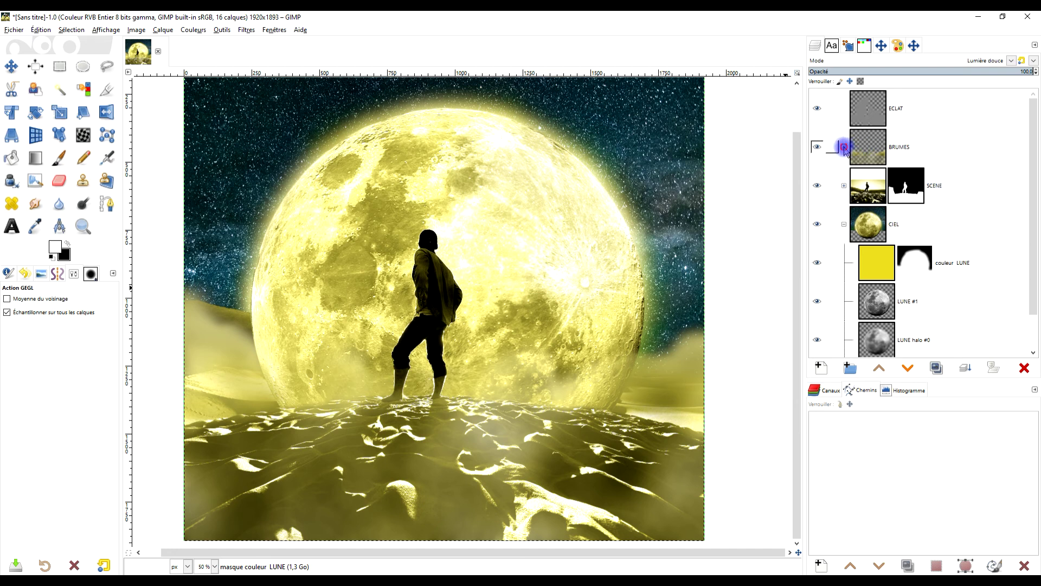
left_click(844, 147)
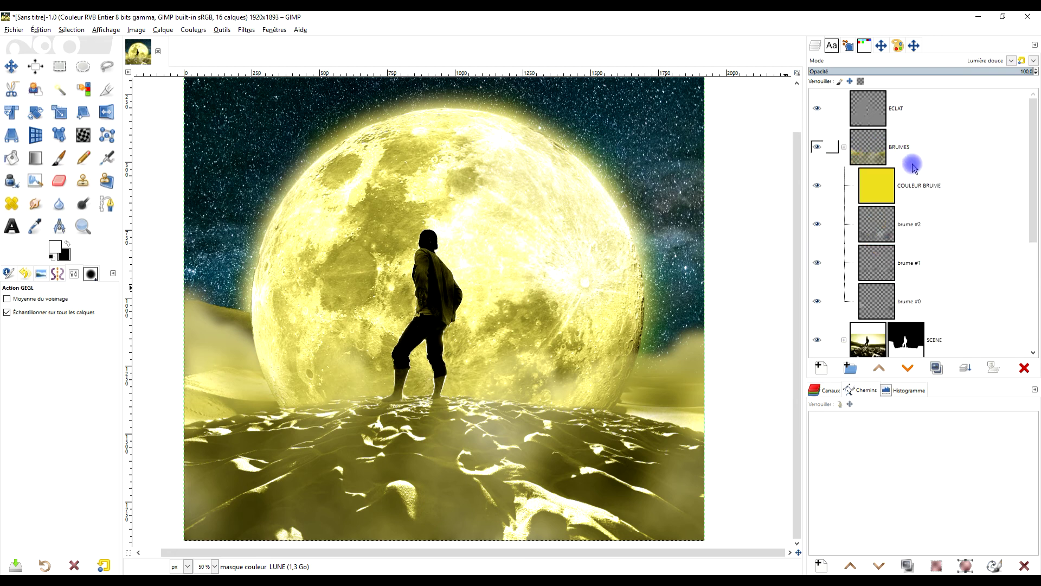
left_click(931, 288)
left_click(817, 302)
left_click_drag(1003, 71, 992, 72)
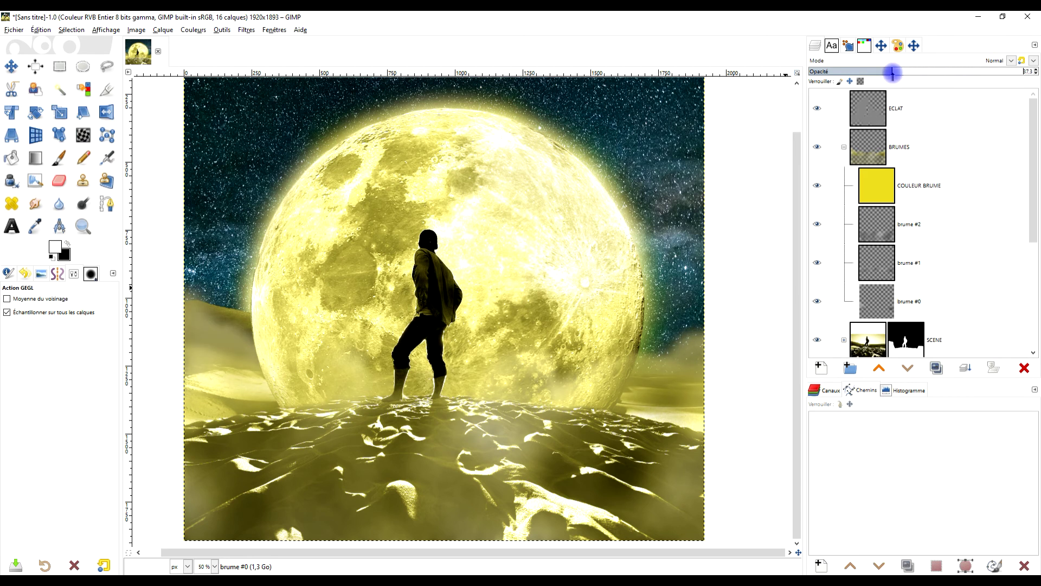
left_click_drag(917, 74, 903, 73)
scroll(530, 336, "down", 1)
scroll(658, 345, "up", 1)
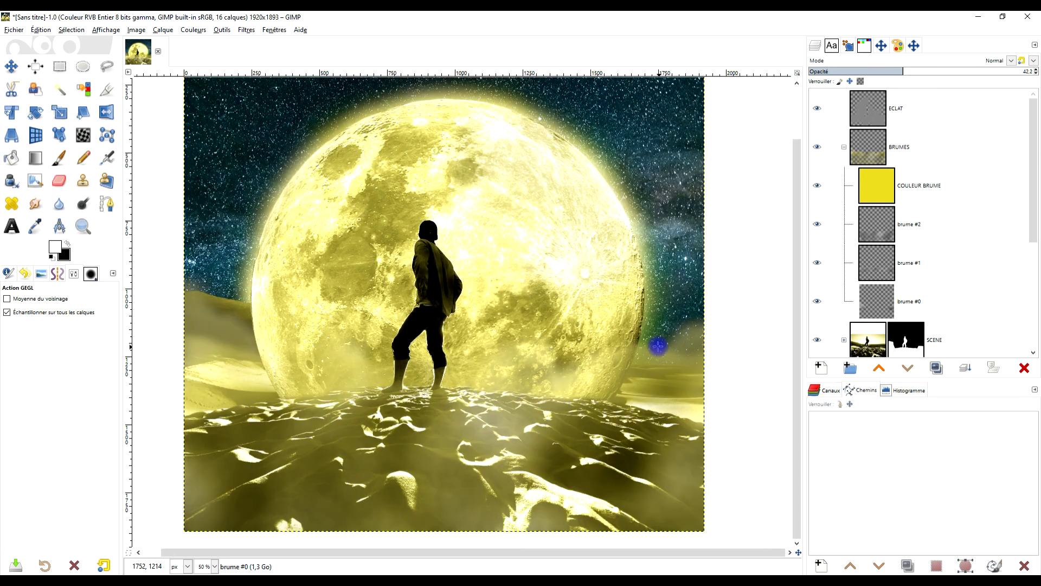
Step: Activate the SCENE group's layer mask for work on the man's legs, leaving the BRUMES, CIEL and SCENE groups collapsed
scroll(484, 342, "up", 4)
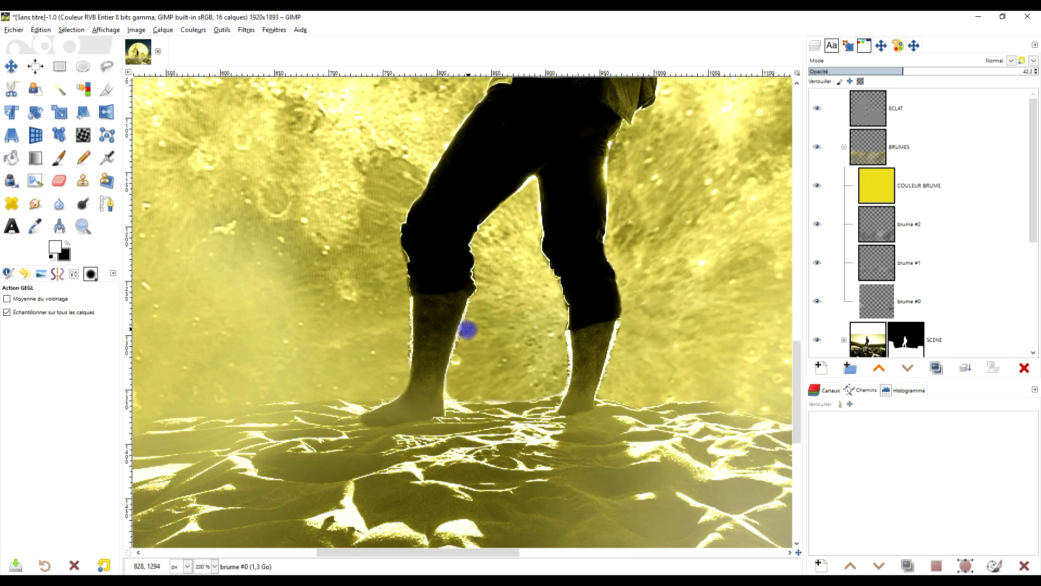
scroll(406, 344, "up", 3)
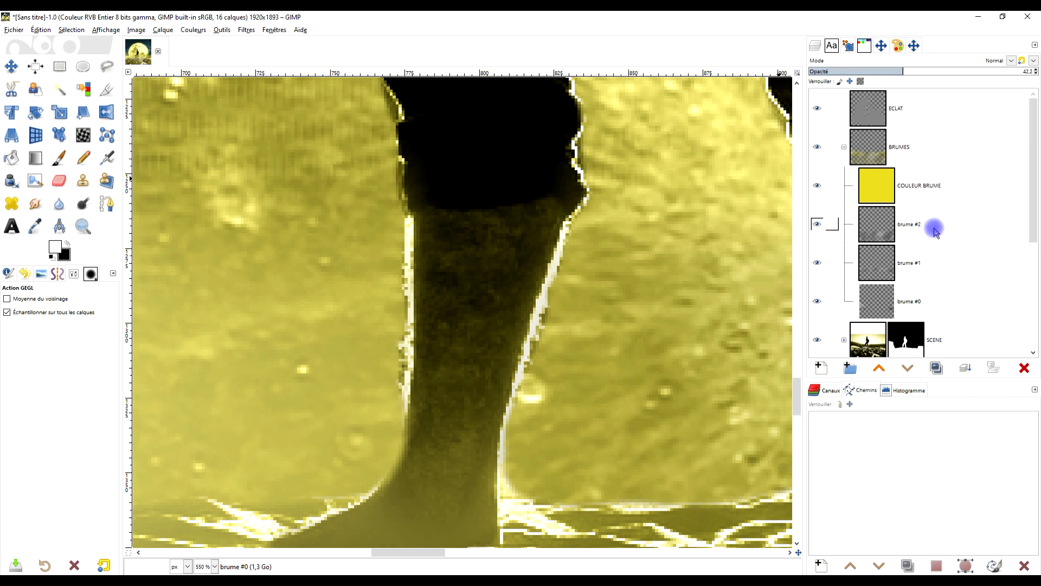
left_click(845, 147)
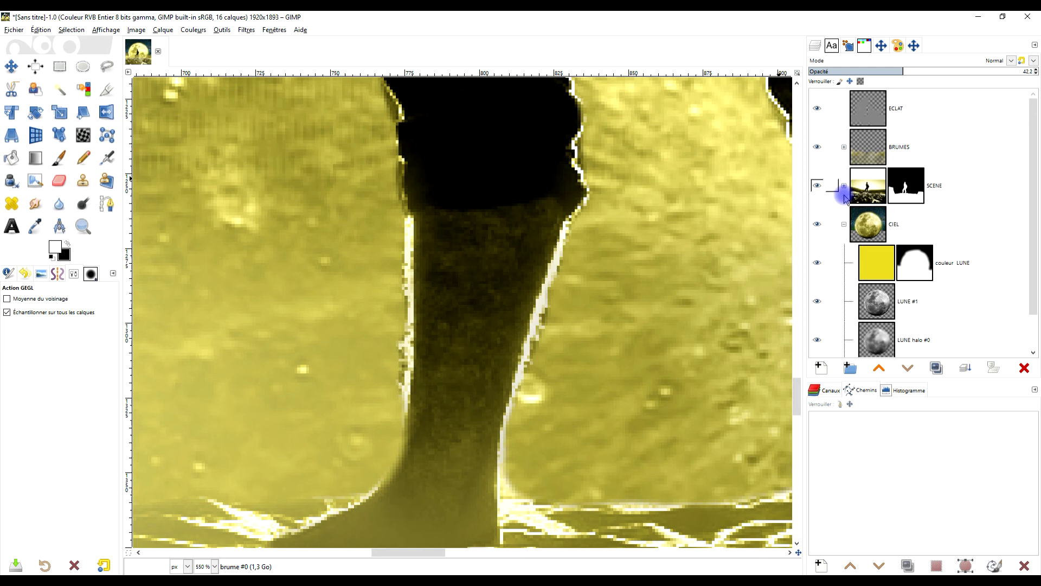
left_click(844, 224)
left_click(845, 186)
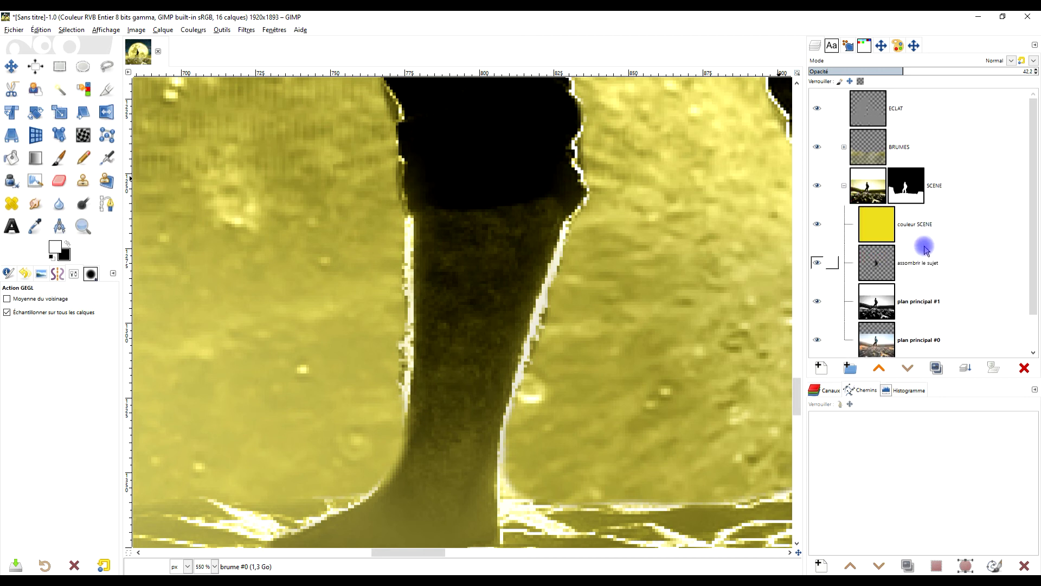
scroll(926, 249, "down", 1)
left_click(911, 153)
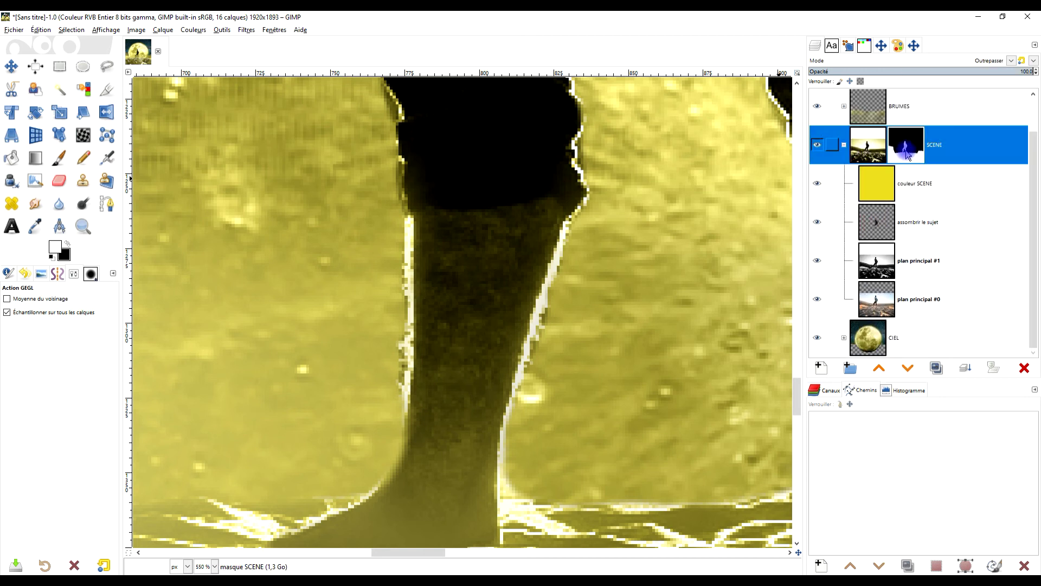
left_click(844, 145)
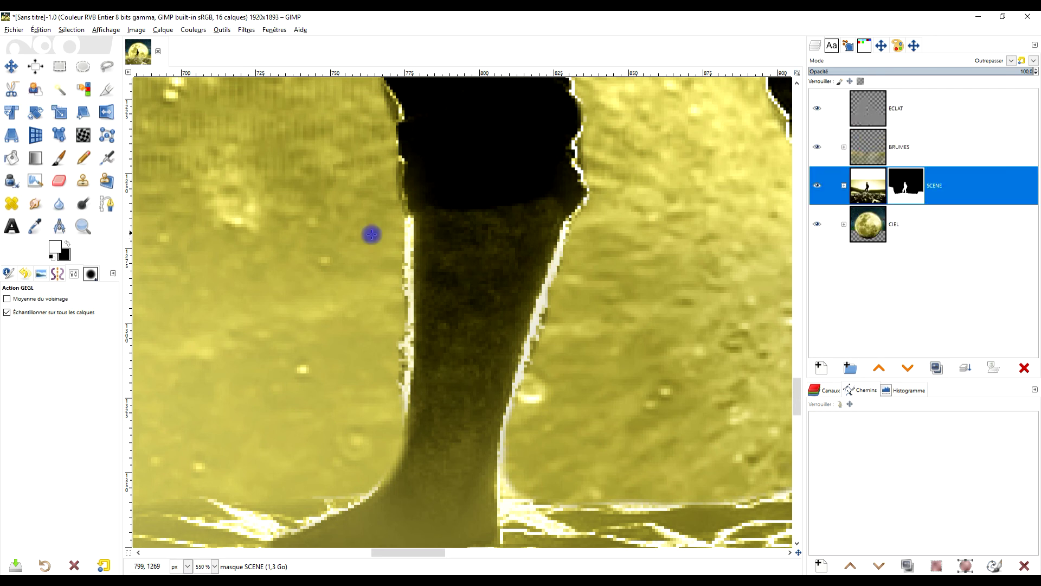
Step: Paint black with the Paintbrush on the SCENE group's mask along both sides of the man's front calf to trim the white fringe
left_click(59, 158)
left_click(67, 243)
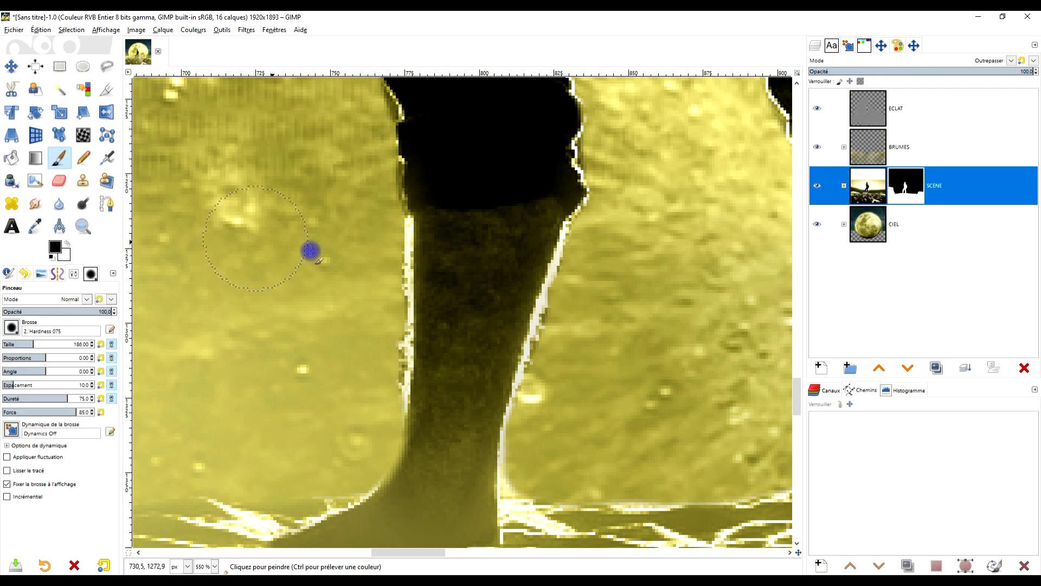
mouse_move(353, 367)
left_mouse_down()
mouse_move(369, 374)
mouse_move(376, 264)
left_mouse_up()
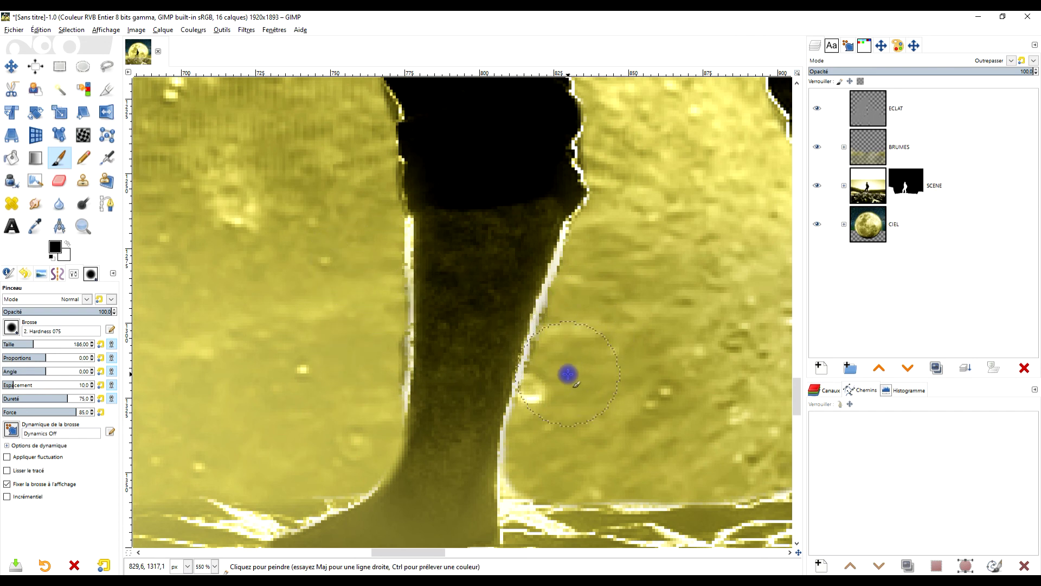
scroll(597, 369, "down", 2)
scroll(523, 353, "up", 3)
mouse_move(522, 347)
left_mouse_down()
mouse_move(534, 377)
mouse_move(530, 431)
left_mouse_up()
Step: Paint black on the SCENE mask along both sides of the man's rear calf to trim its white fringe
scroll(589, 417, "right", 3)
scroll(589, 418, "down", 1)
left_click(687, 220)
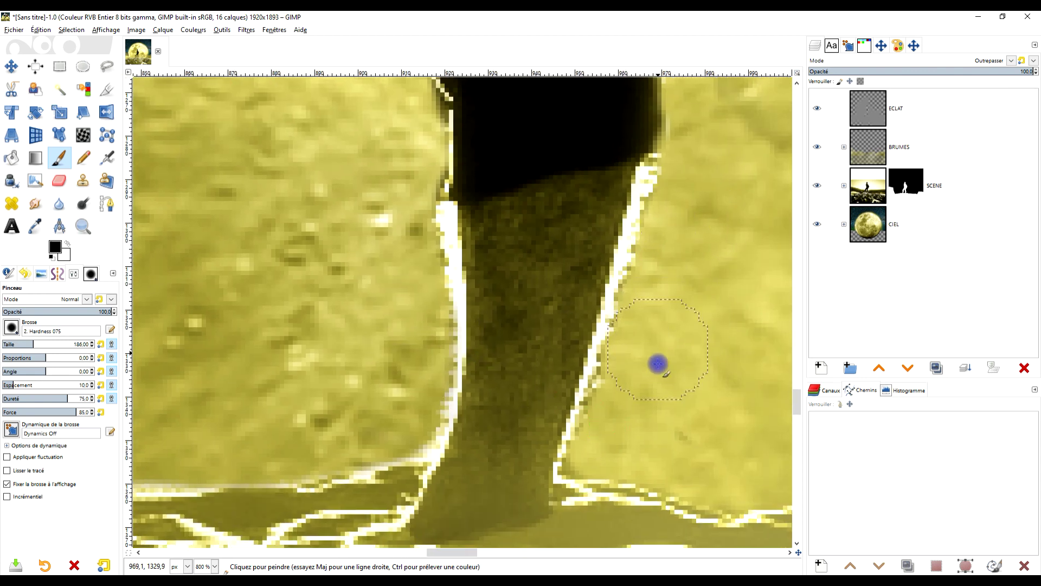
left_click_drag(622, 415, 632, 411)
mouse_move(384, 218)
left_mouse_down()
mouse_move(404, 240)
mouse_move(390, 224)
left_mouse_up()
left_click_drag(399, 178, 409, 170)
Step: Paint black on the SCENE mask in the gap just below the man's crotch to thin the white outline of the front thigh
scroll(409, 164, "down", 3)
scroll(418, 274, "up", 3)
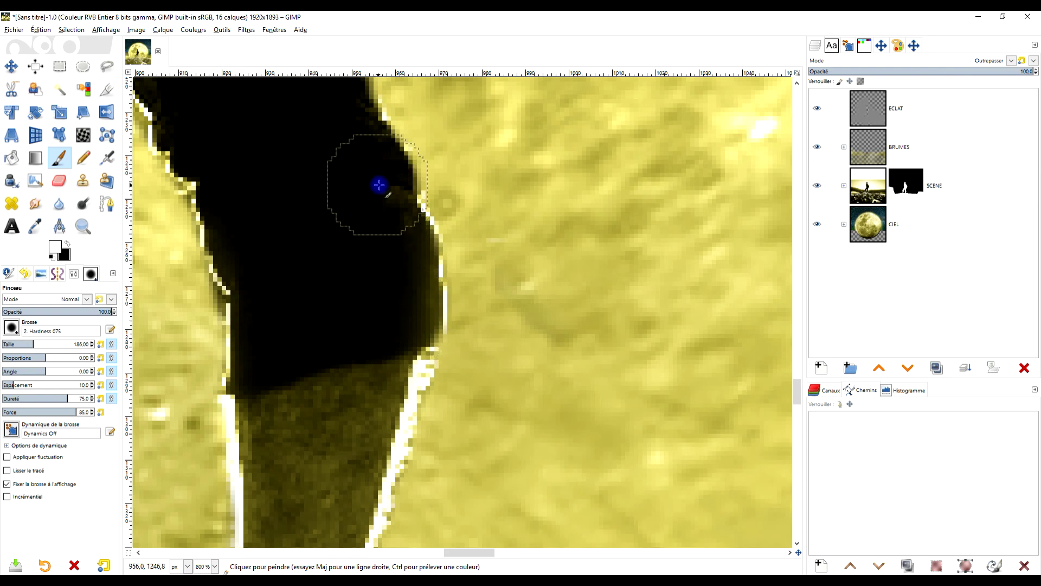
scroll(349, 133, "up", 5)
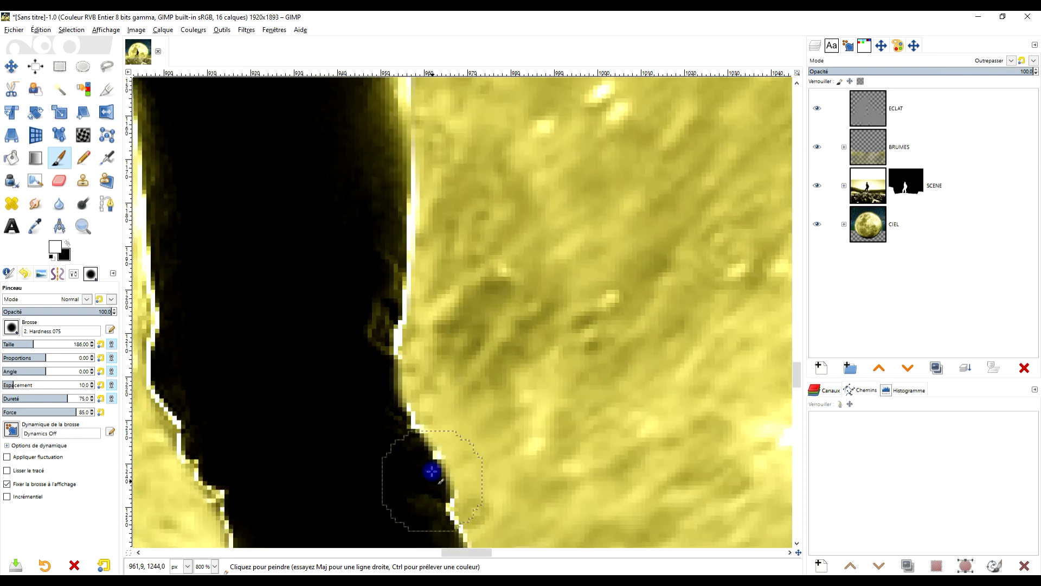
scroll(372, 319, "down", 4)
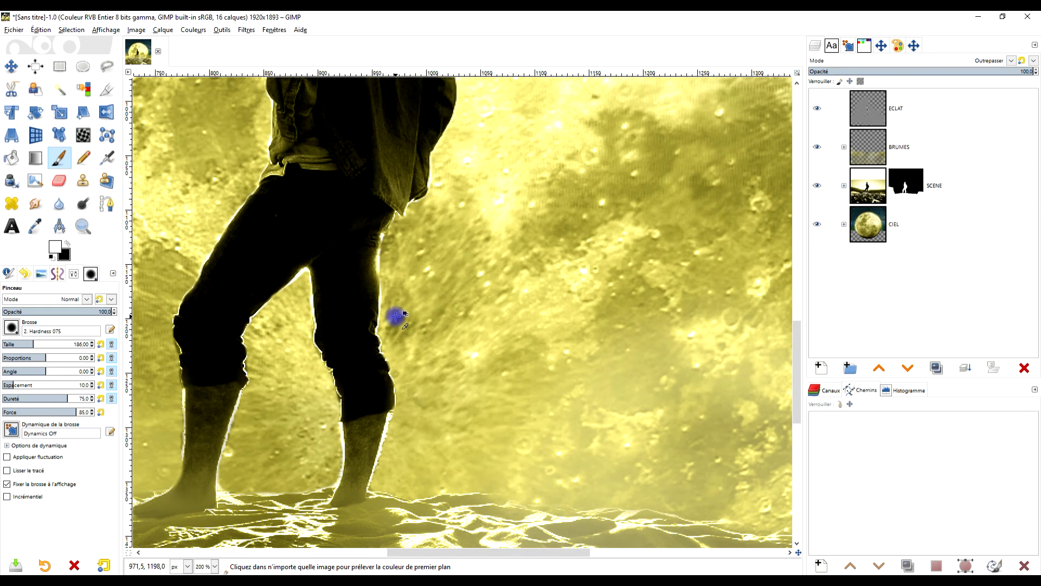
scroll(367, 278, "up", 2)
scroll(274, 337, "up", 2)
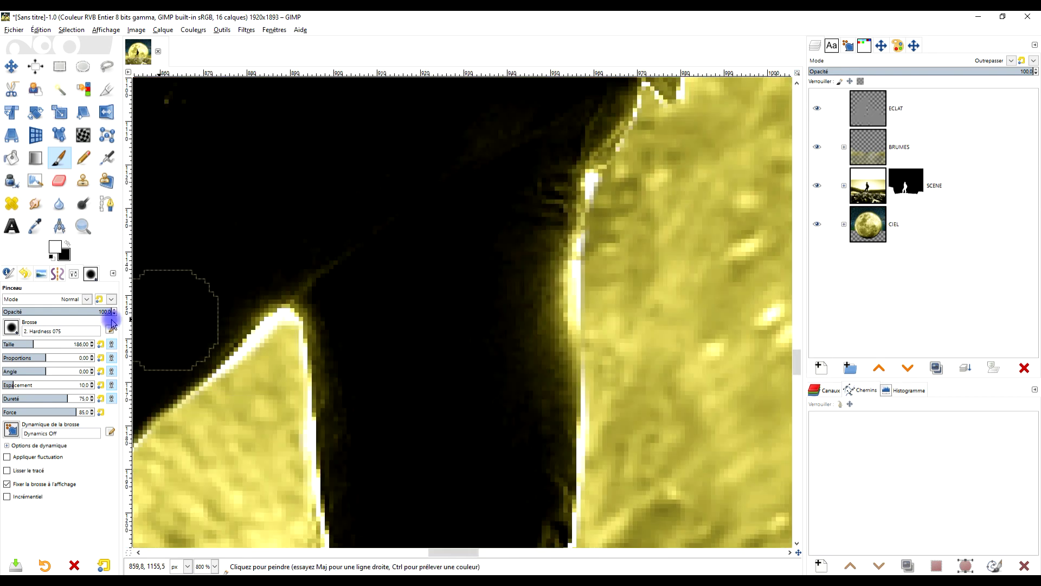
scroll(252, 407, "up", 3)
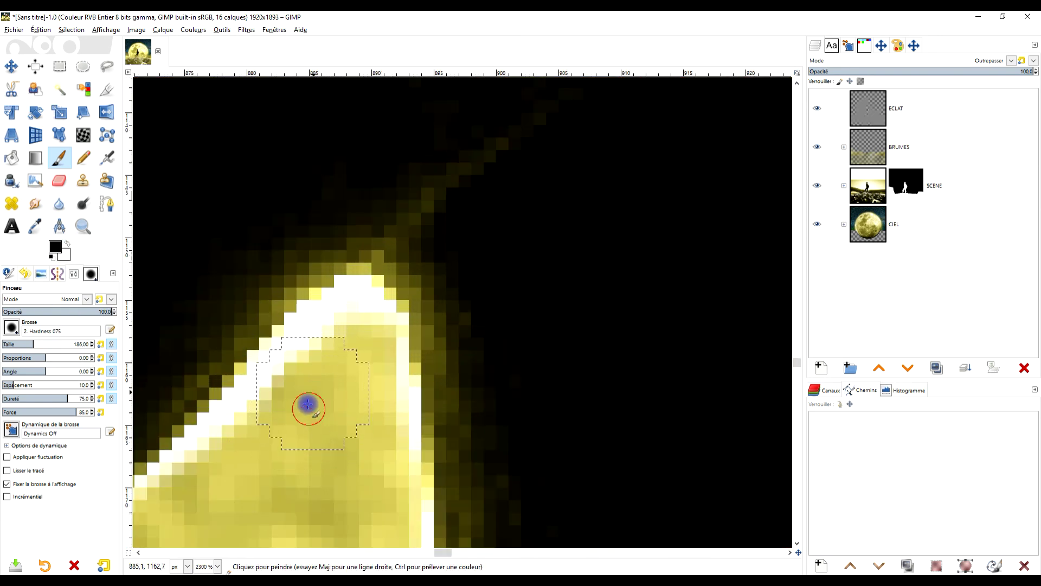
mouse_move(324, 372)
left_mouse_down()
mouse_move(341, 337)
mouse_move(255, 438)
mouse_move(261, 461)
left_mouse_up()
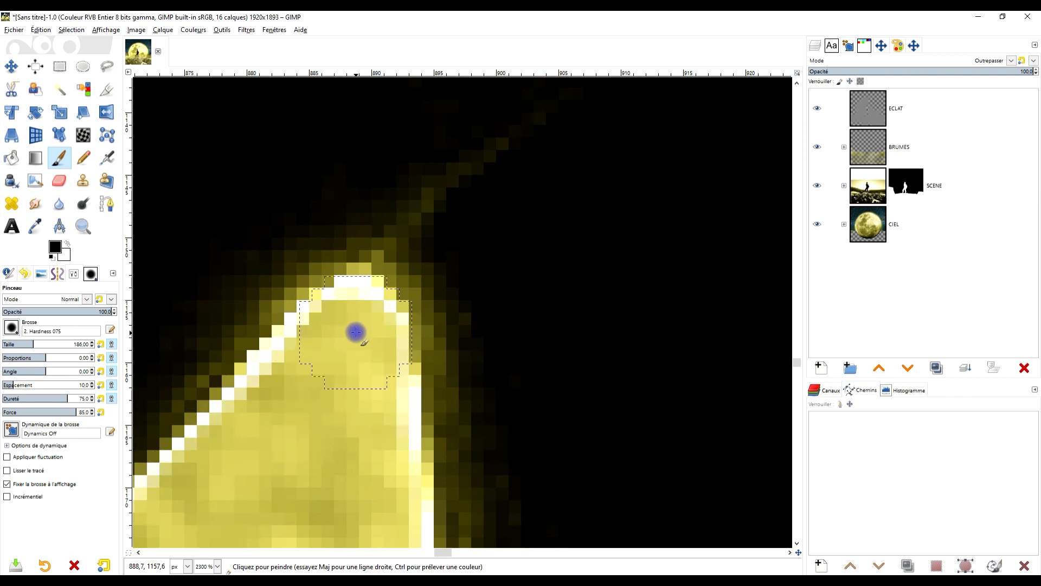
scroll(355, 325, "down", 6)
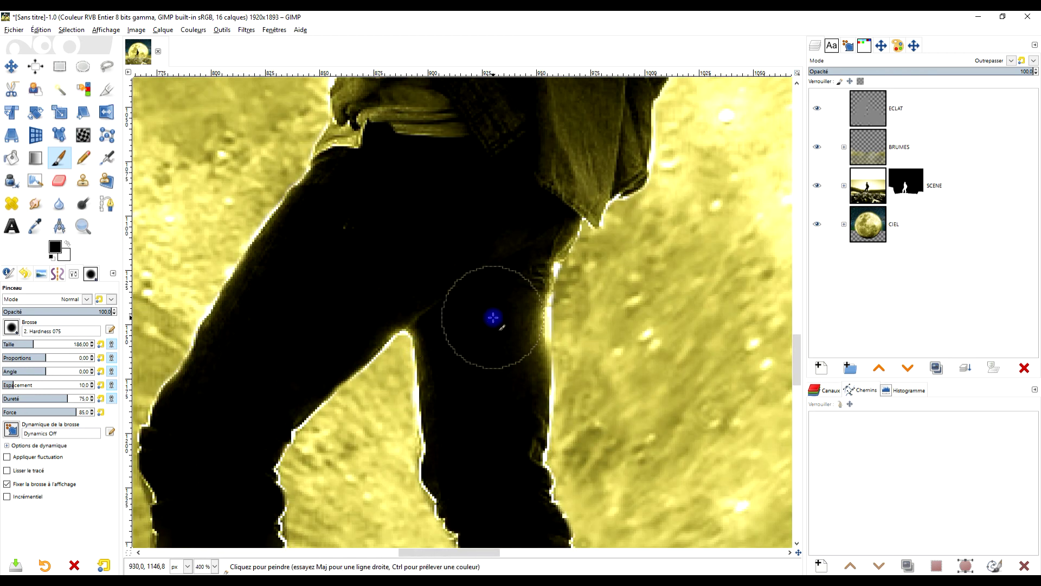
Step: Continue painting black on the SCENE mask along the rear leg's thigh edge to reduce its white outline
scroll(493, 319, "up", 5)
mouse_move(464, 437)
left_mouse_down()
mouse_move(501, 352)
mouse_move(499, 278)
left_mouse_up()
scroll(498, 279, "down", 4)
scroll(540, 272, "up", 5)
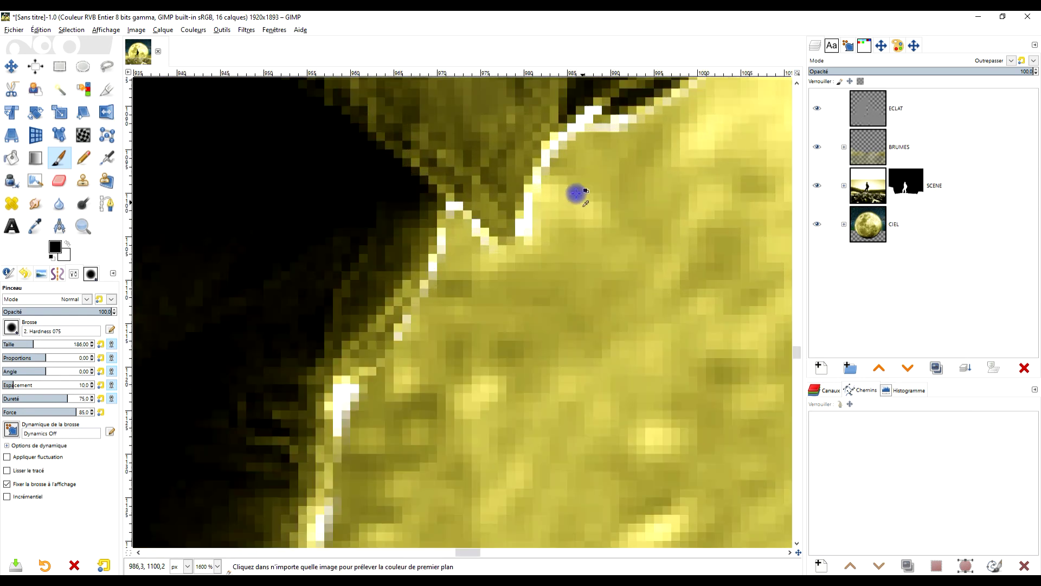
Step: Switch to white and restore the SCENE mask at the shirt's pointed tip and along the man's front waist and hip
left_click(67, 246)
scroll(453, 221, "up", 3)
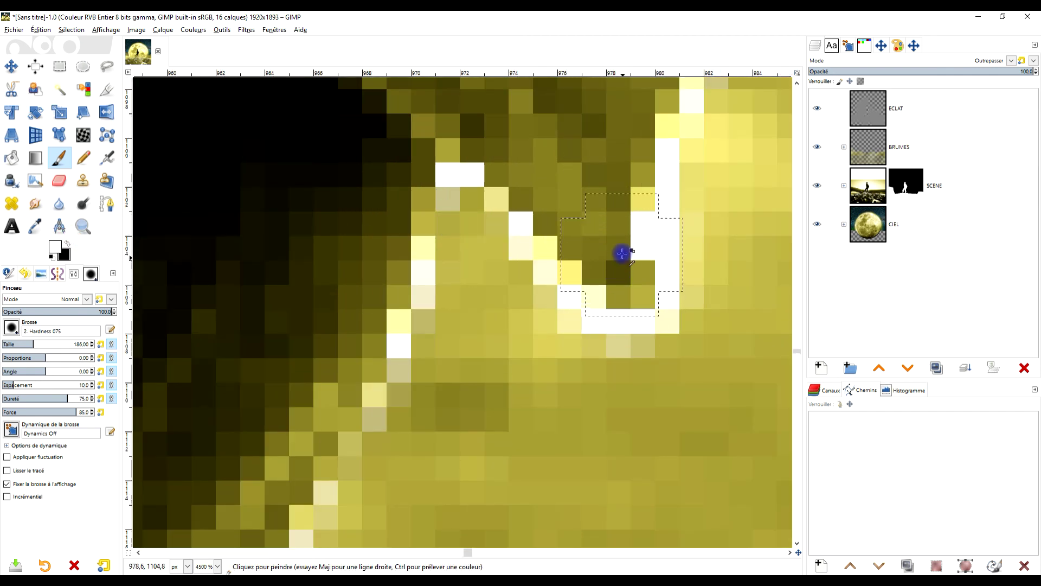
scroll(622, 253, "down", 4)
scroll(597, 251, "down", 5)
scroll(302, 205, "up", 5)
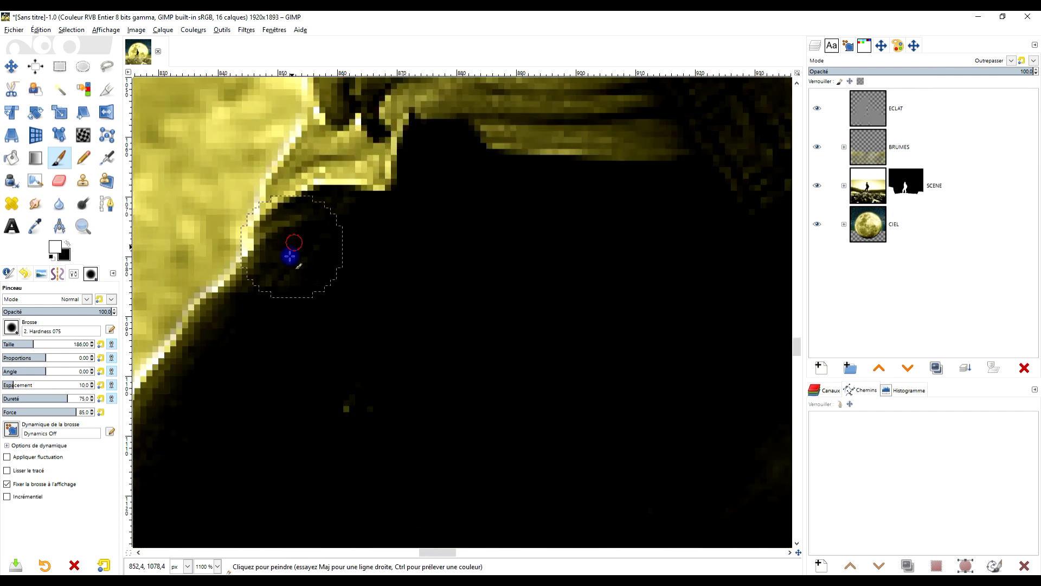
left_click_drag(290, 256, 243, 319)
left_click_drag(318, 176, 349, 104)
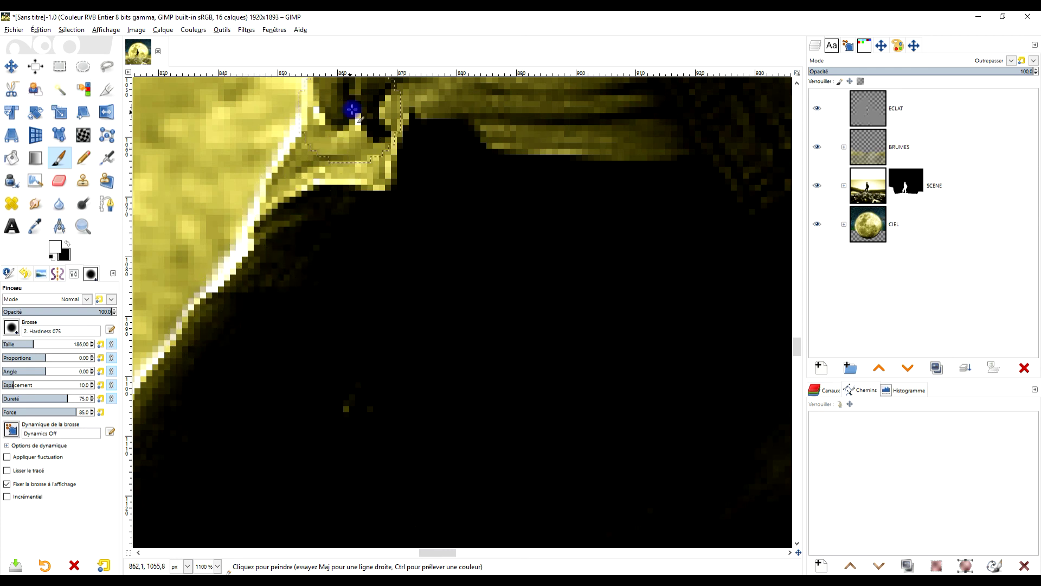
Step: Refine the SCENE mask along the shirt's rear hem, painting white inside the fabric edge and black over the excess white fringe
scroll(464, 225, "down", 5)
scroll(600, 209, "down", 3)
scroll(571, 307, "up", 3)
left_click(573, 347)
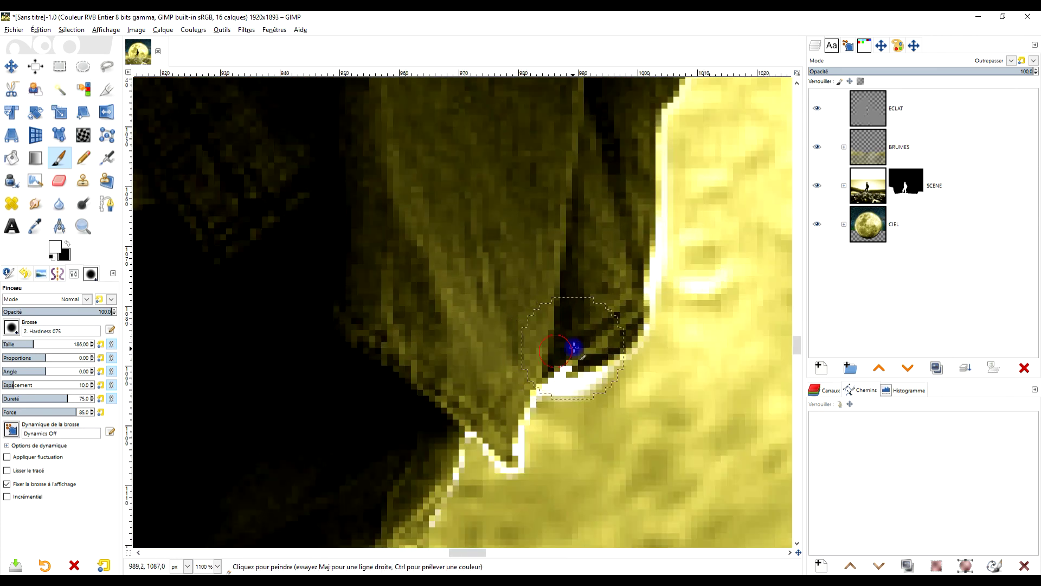
scroll(570, 426, "up", 4)
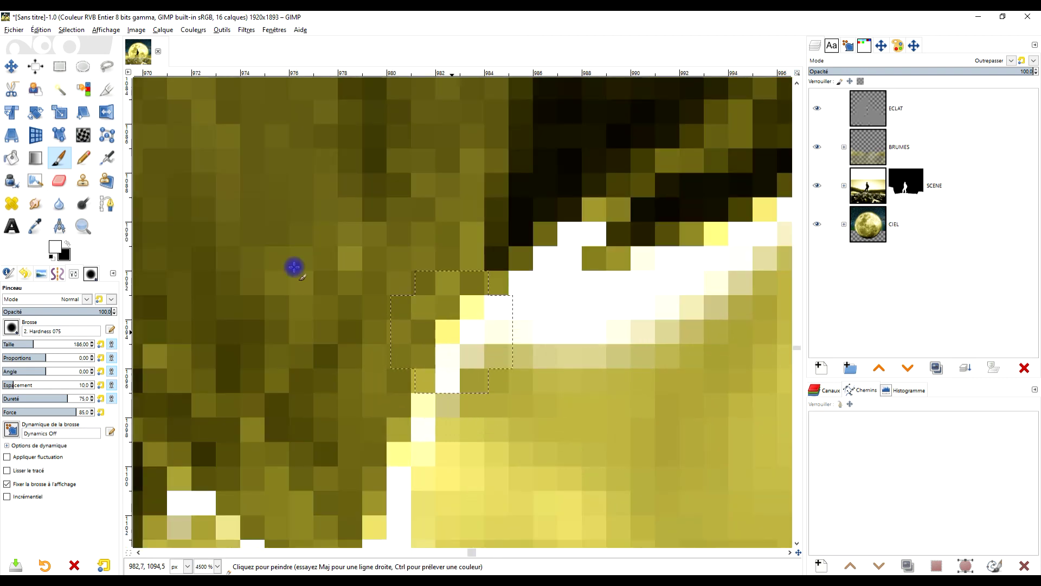
mouse_move(602, 412)
left_mouse_down()
mouse_move(560, 330)
mouse_move(634, 356)
mouse_move(735, 319)
mouse_move(693, 325)
mouse_move(749, 298)
mouse_move(740, 260)
left_mouse_up()
scroll(694, 333, "down", 3)
scroll(691, 330, "down", 4)
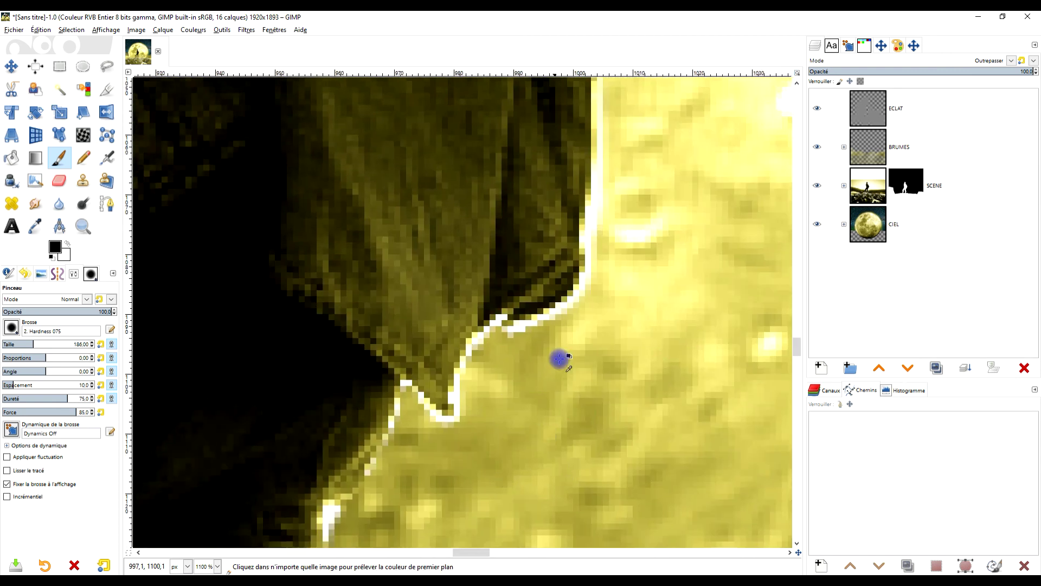
Step: Paint white on the SCENE mask along the back edge of the man's jacket, from the hem up around the bulge
scroll(555, 355, "up", 5)
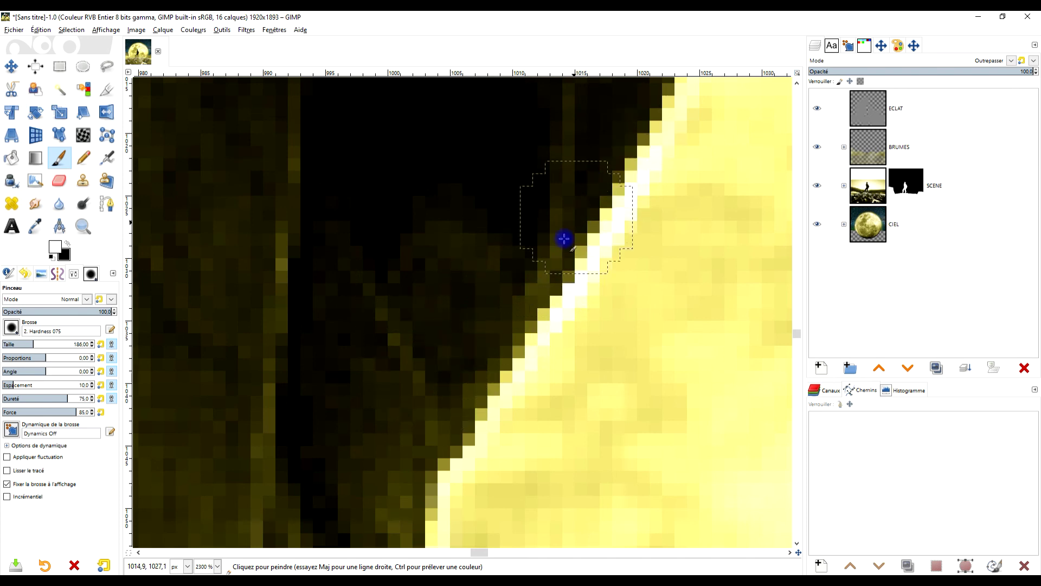
scroll(574, 348, "up", 5)
scroll(573, 349, "right", 2)
left_click(520, 406)
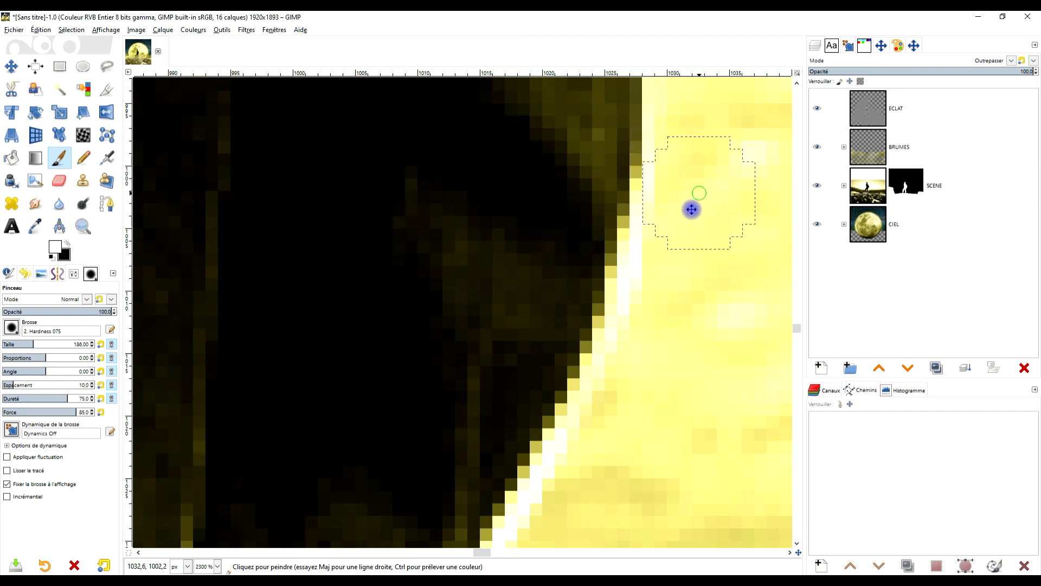
scroll(692, 209, "up", 4)
scroll(691, 209, "right", 1)
mouse_move(593, 384)
left_mouse_down()
mouse_move(568, 379)
mouse_move(581, 167)
left_mouse_up()
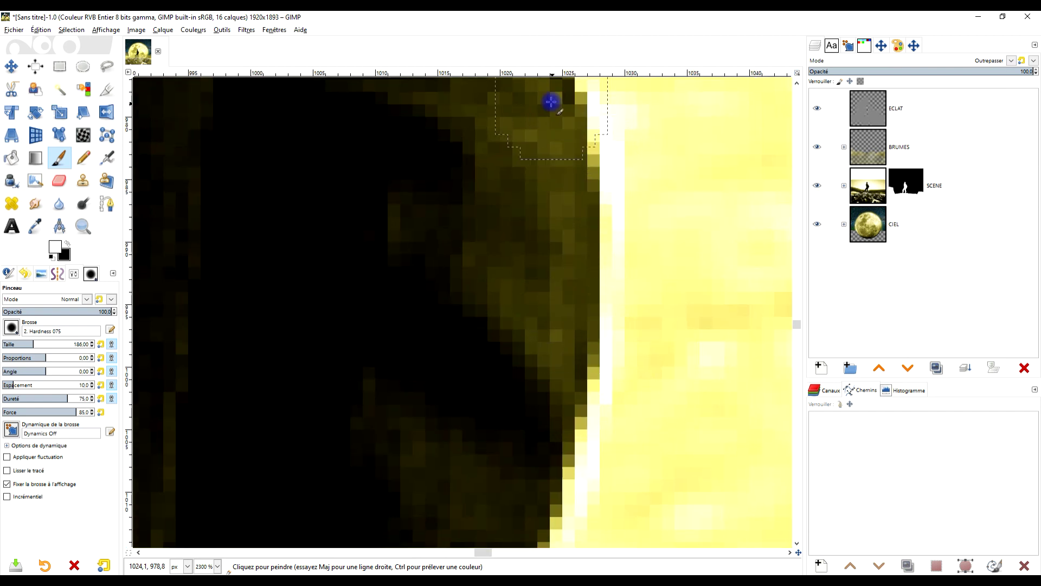
scroll(551, 101, "down", 7)
scroll(595, 163, "up", 5)
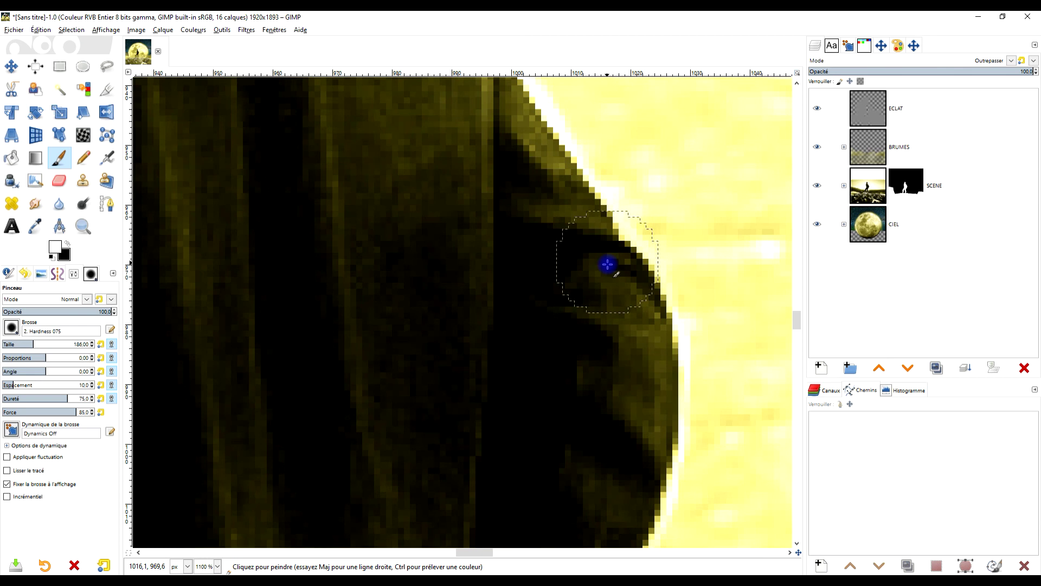
scroll(580, 228, "down", 5)
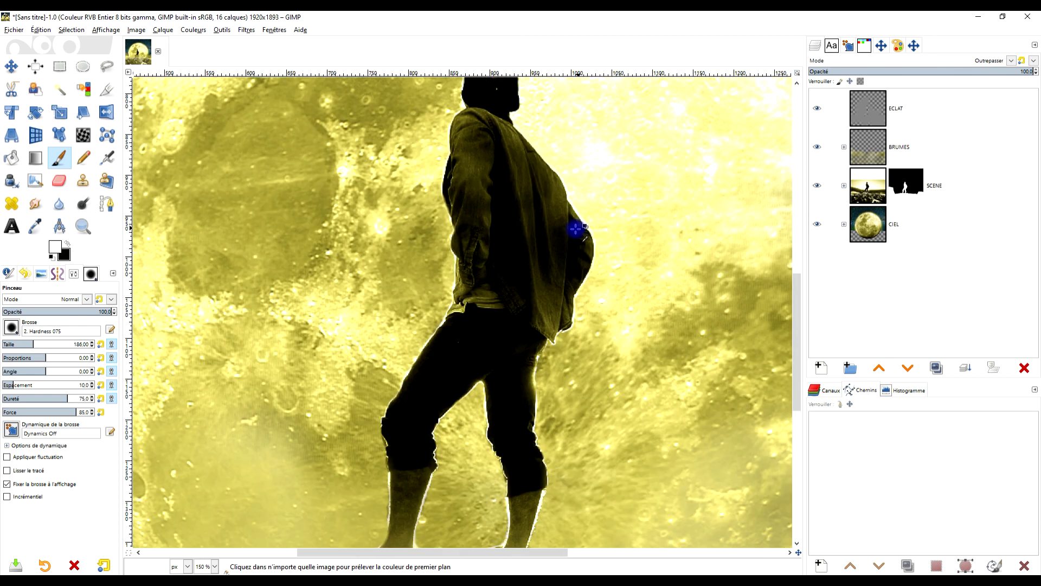
Step: Paint white on the SCENE mask along the jacket's front edge, from the cuff up the sleeve to the shoulder
scroll(472, 235, "up", 4)
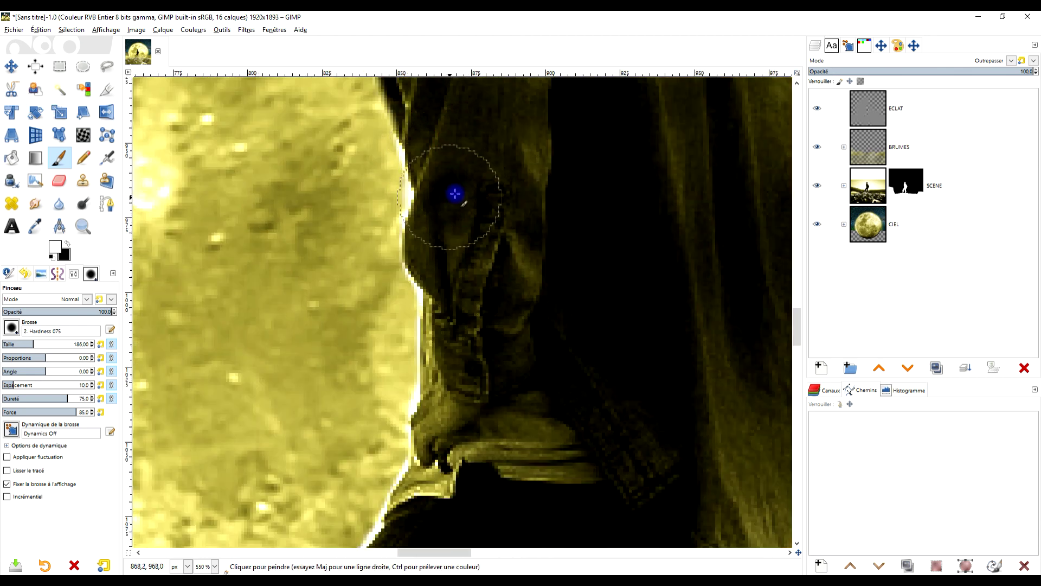
left_click_drag(500, 157, 555, 421)
left_click(497, 388)
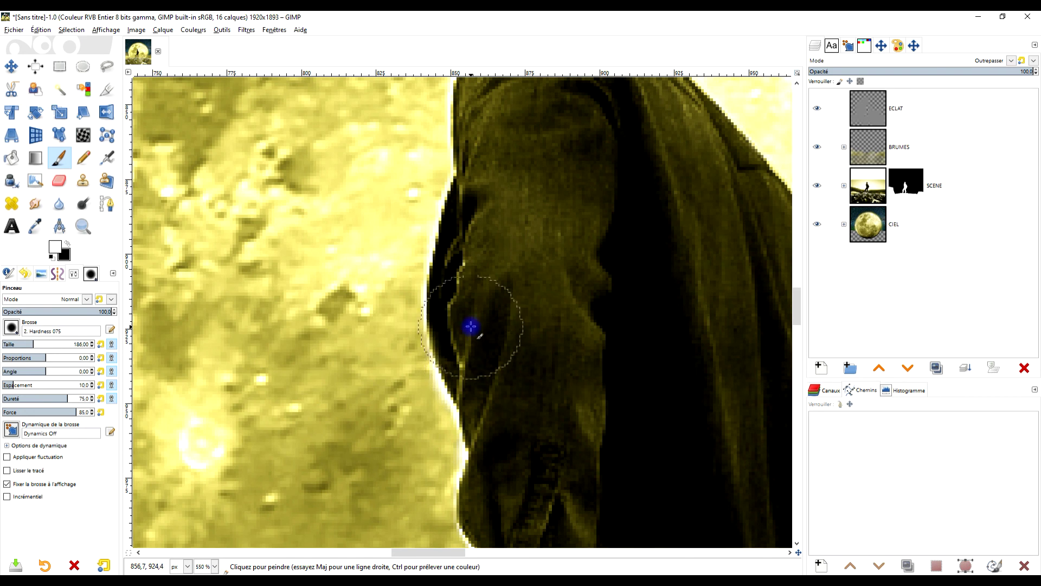
scroll(535, 279, "down", 3)
scroll(572, 257, "up", 3)
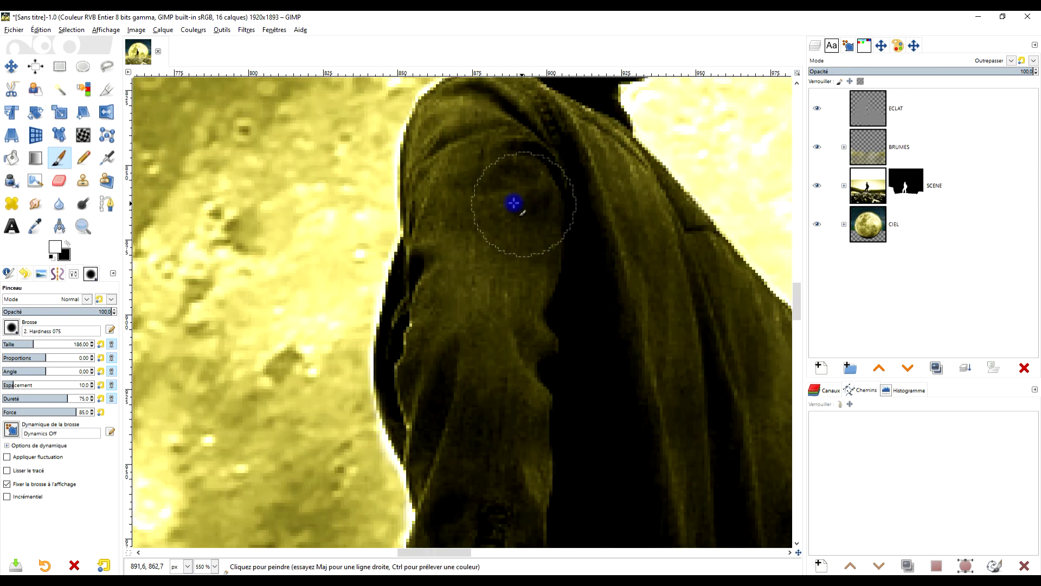
Step: Review the whole composition, expand the CIEL group and compare the image with the "LUNE halo #0" layer hidden and shown
scroll(489, 340, "down", 7, "ctrl")
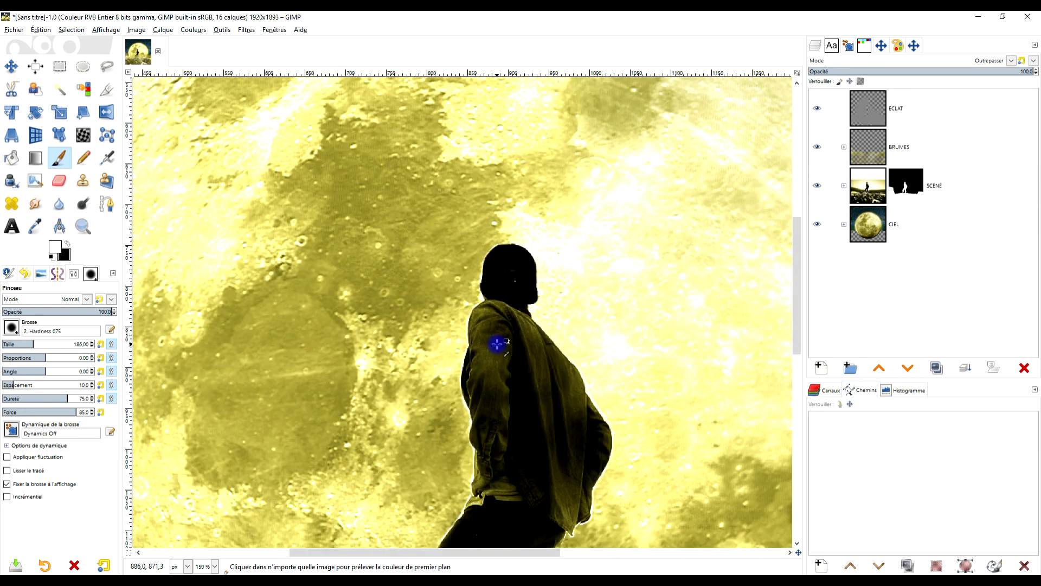
scroll(545, 260, "up", 2, "ctrl")
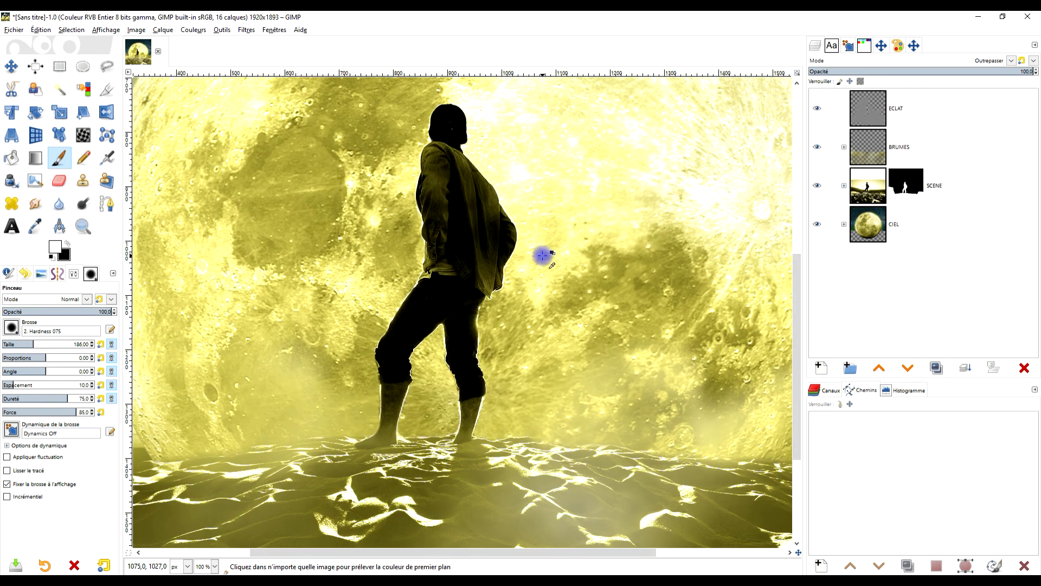
scroll(542, 258, "down", 1, "ctrl")
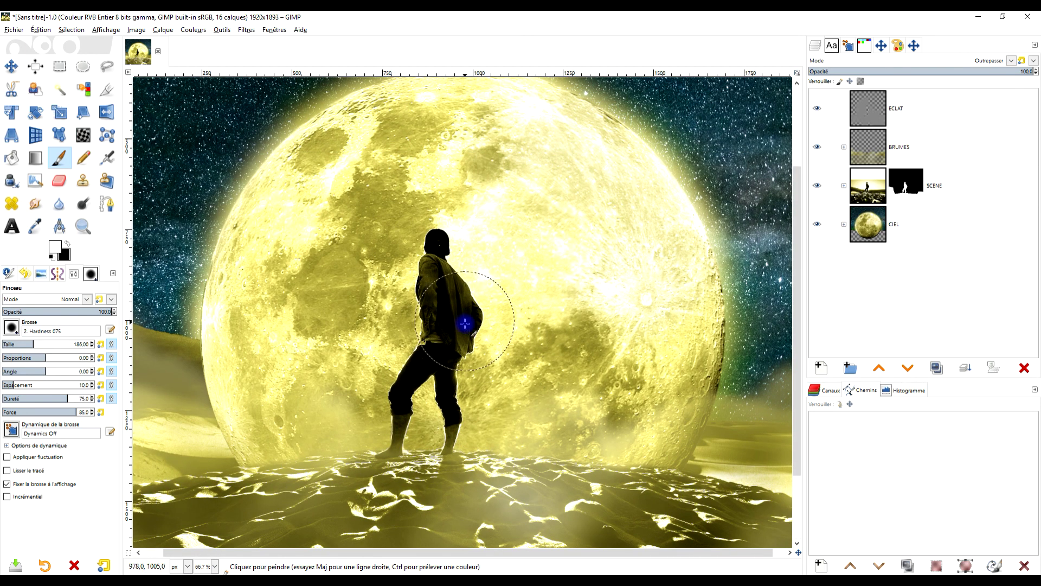
scroll(597, 347, "down", 1)
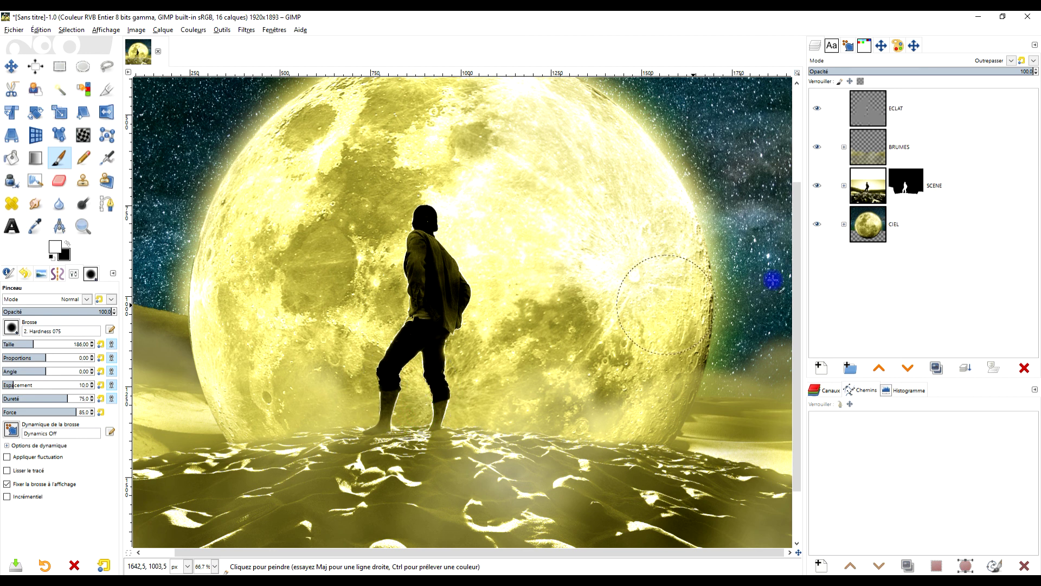
left_click(844, 224)
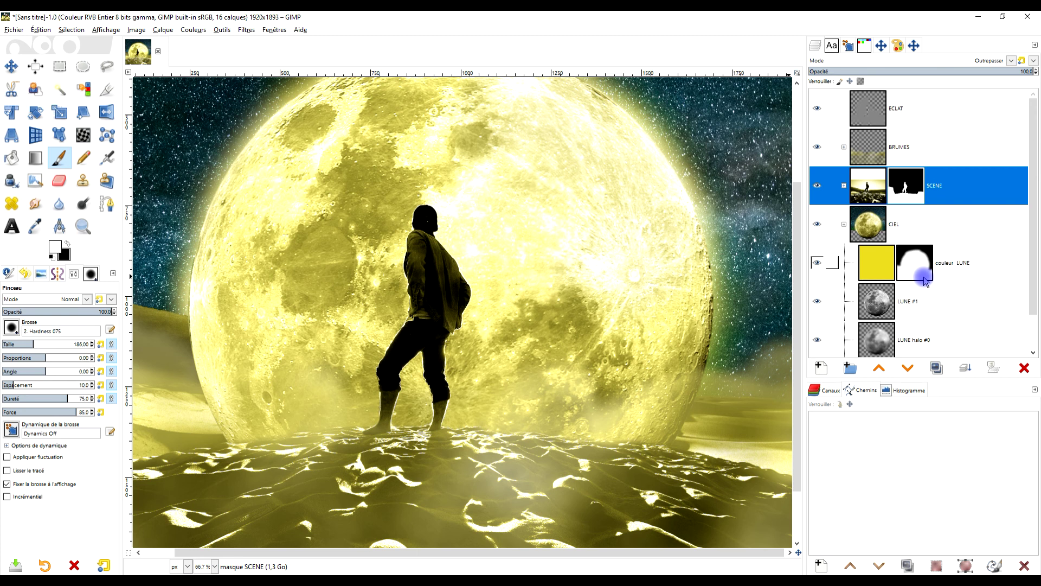
scroll(922, 291, "down", 1)
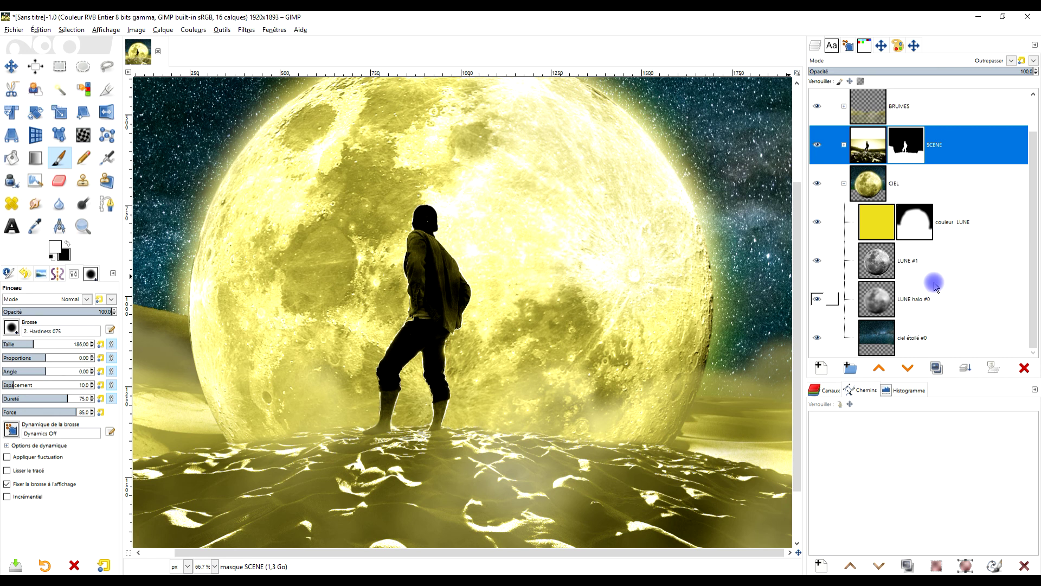
left_click(818, 299)
left_click(818, 299)
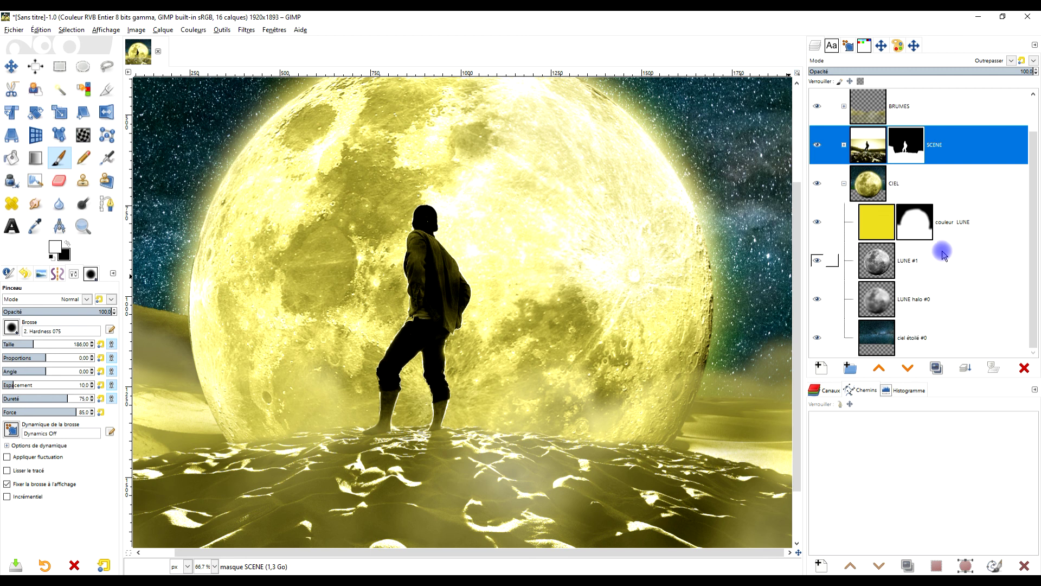
left_click_drag(344, 376, 402, 324)
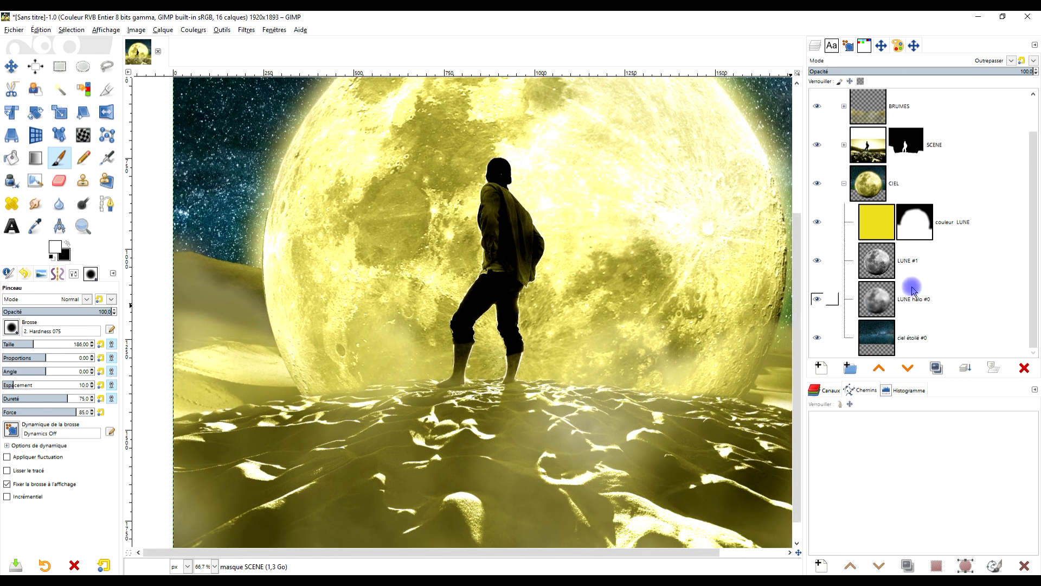
scroll(916, 217, "up", 1)
left_click(905, 191)
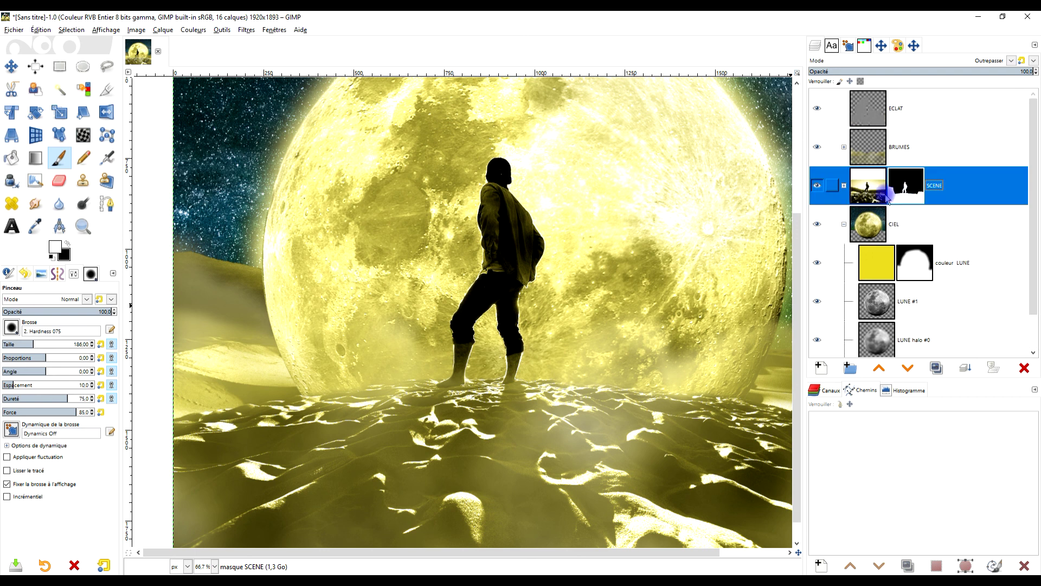
scroll(310, 288, "up", 2)
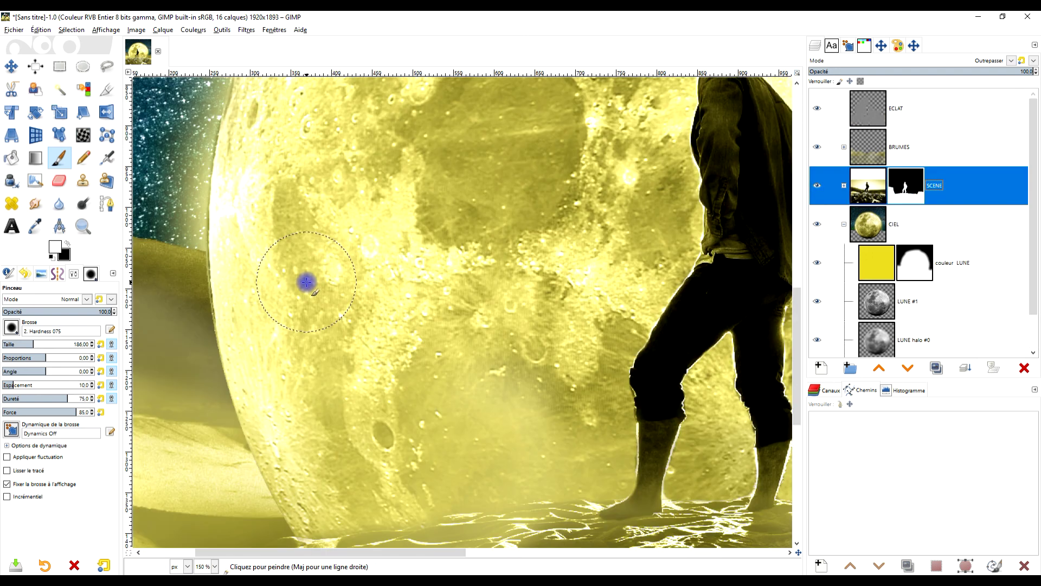
left_click(251, 279)
key("ctrl+z")
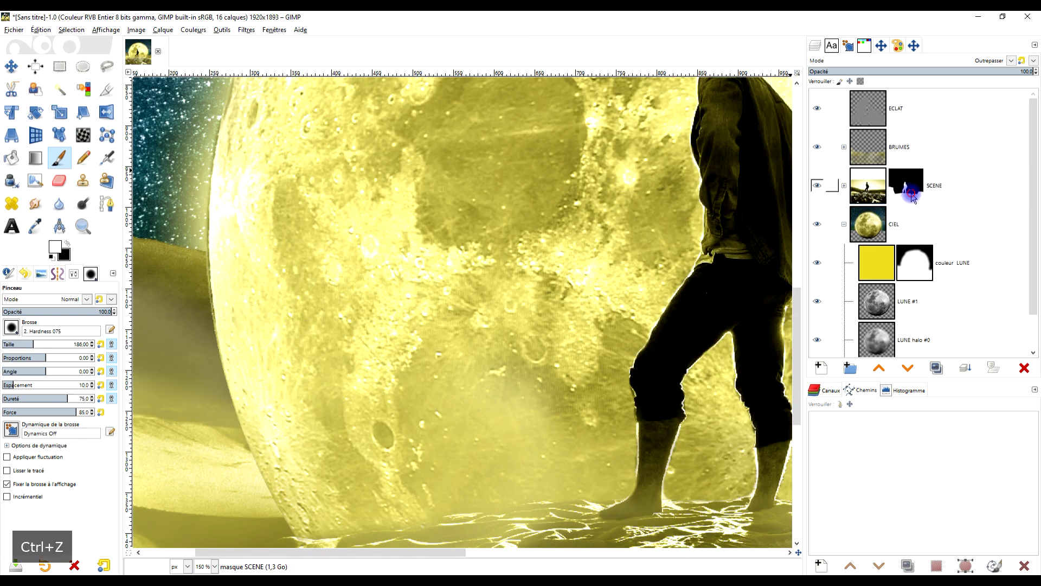
Step: Paint black on the SCENE mask down the moon's left edge where it overlaps the dunes
left_click(911, 198)
left_click(66, 244)
left_click_drag(238, 263, 287, 445)
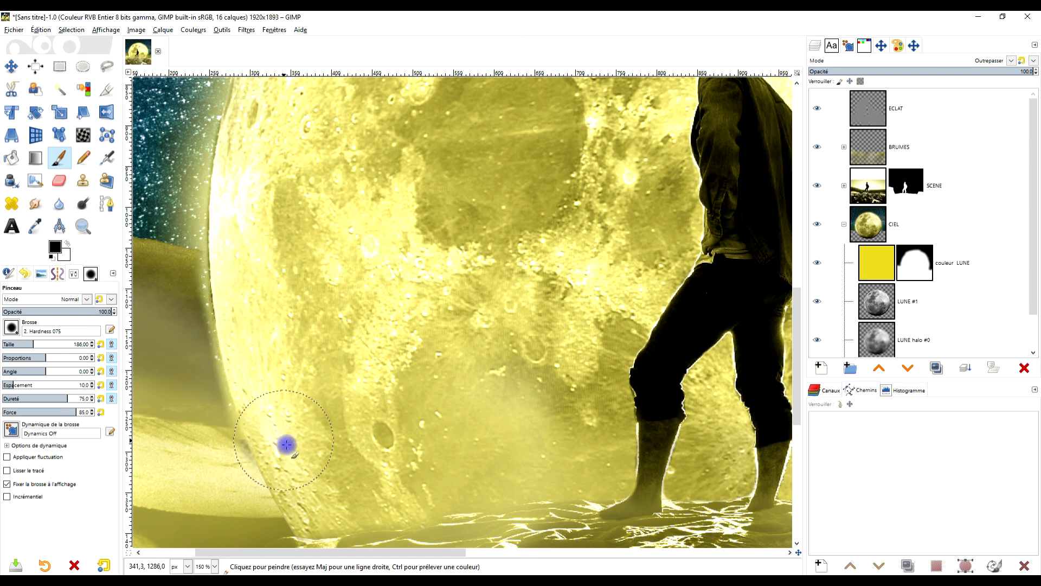
scroll(274, 376, "up", 1)
scroll(333, 346, "left", 5)
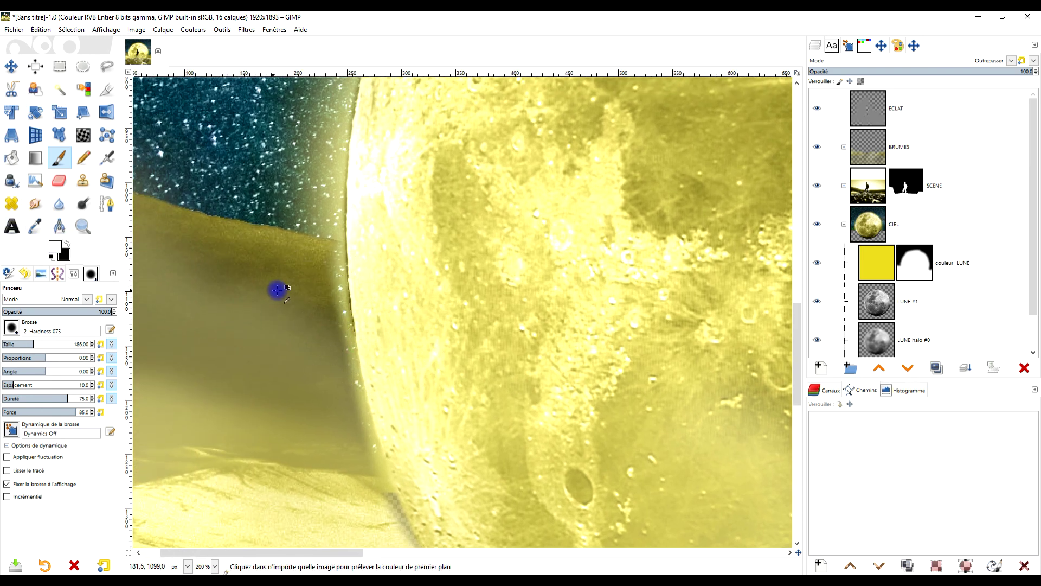
Step: Try to paint white on the SCENE mask where the left dune's crest meets the moon, and undo the stroke
scroll(290, 284, "up", 1)
mouse_move(339, 268)
left_mouse_down()
mouse_move(351, 385)
mouse_move(338, 268)
mouse_move(344, 376)
mouse_move(379, 509)
mouse_move(344, 344)
mouse_move(342, 244)
left_mouse_up()
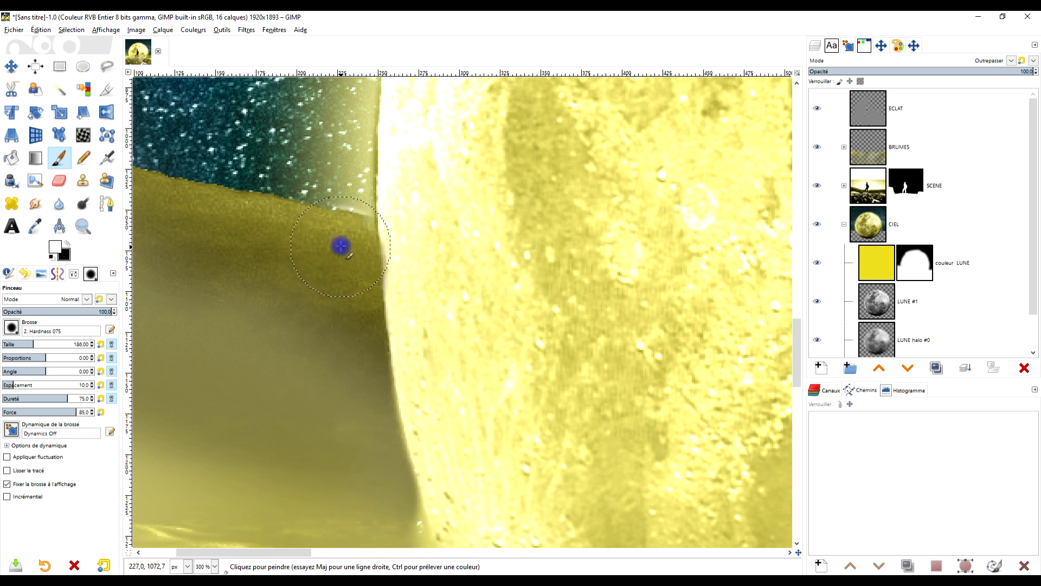
scroll(404, 231, "up", 1)
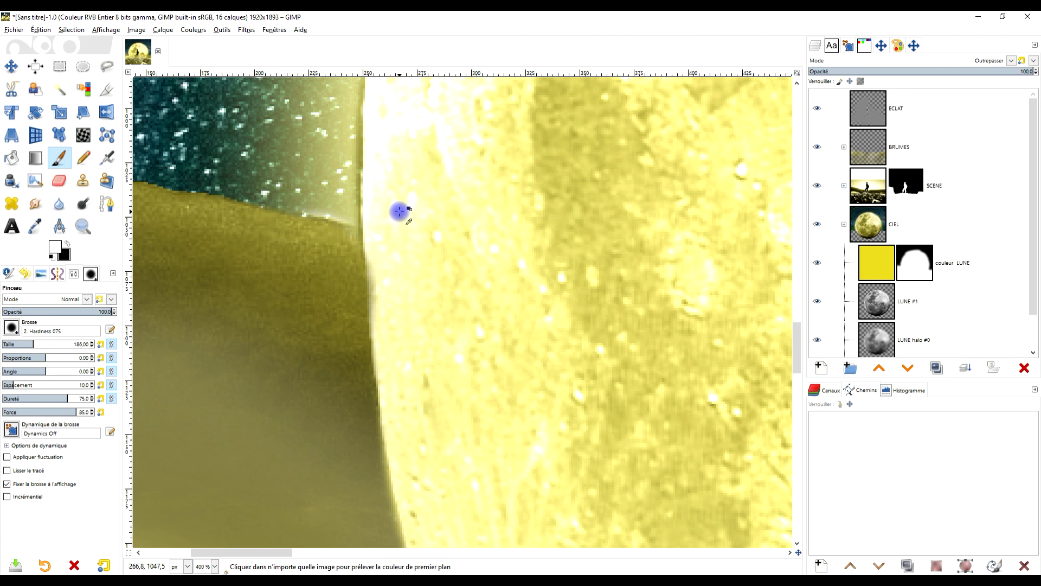
key("ctrl+z")
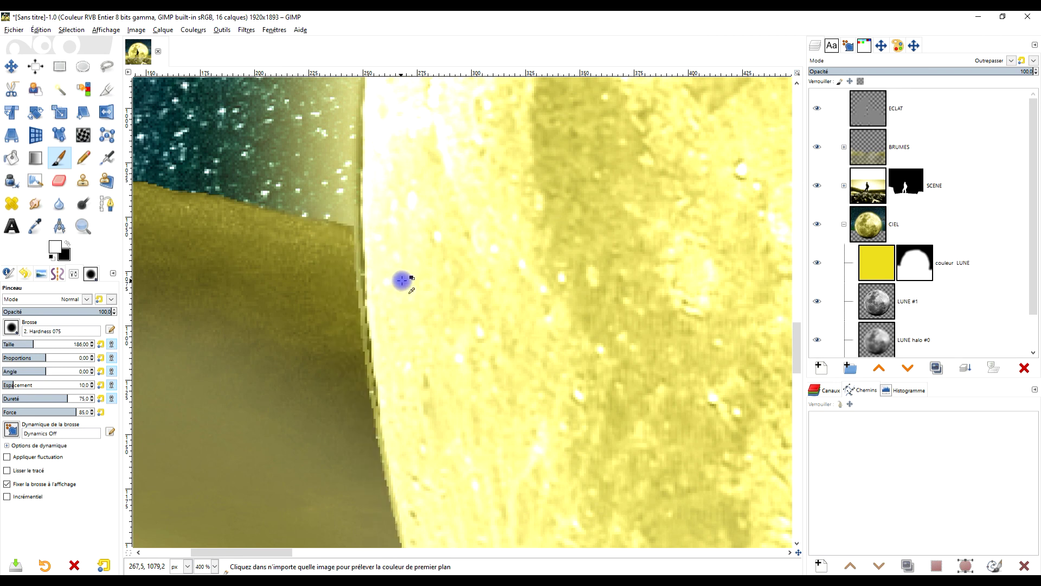
Step: Check the SCENE group hidden and shown, and erase the fringe of the "LUNE #1" layer along the moon's left edge beside the dune
left_click(68, 246)
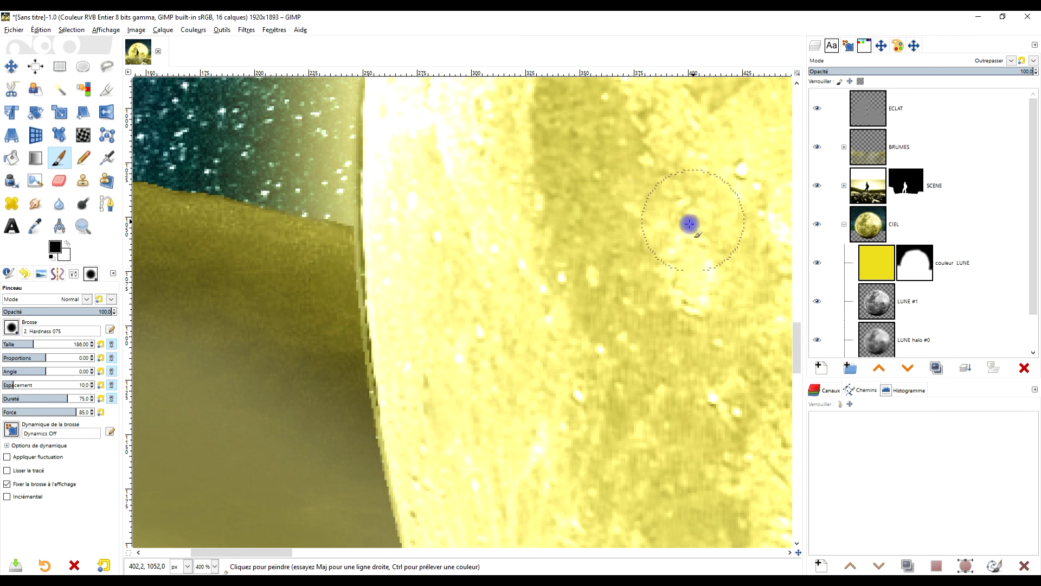
left_click(818, 186)
left_click(818, 186)
left_click(883, 304)
left_click(58, 180)
scroll(312, 287, "up", 2)
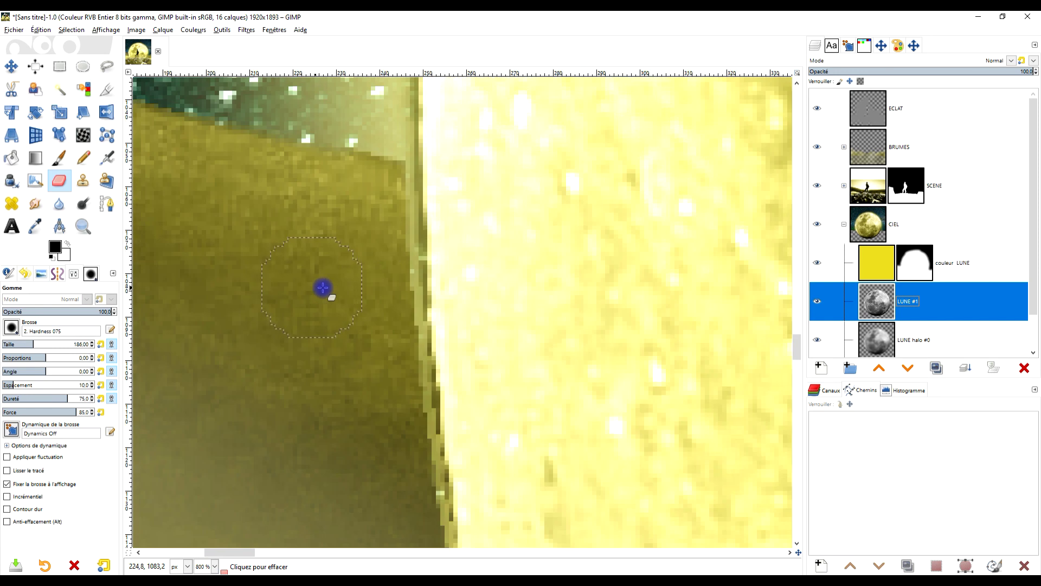
mouse_move(378, 262)
left_mouse_down()
mouse_move(383, 332)
mouse_move(380, 224)
mouse_move(411, 509)
mouse_move(381, 165)
mouse_move(398, 351)
mouse_move(438, 556)
left_mouse_up()
scroll(488, 493, "down", 3)
scroll(439, 328, "up", 3)
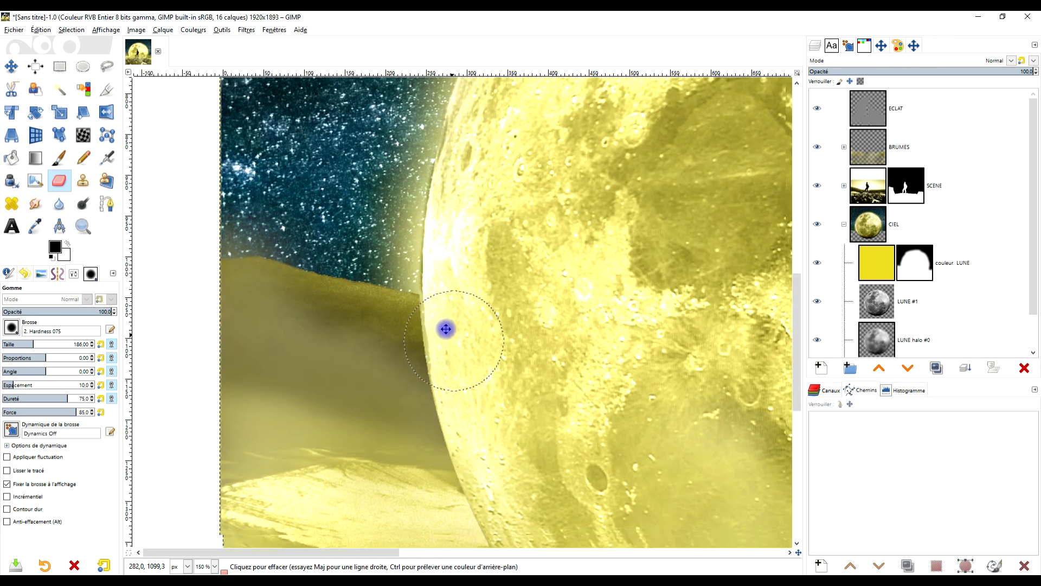
scroll(416, 318, "up", 2)
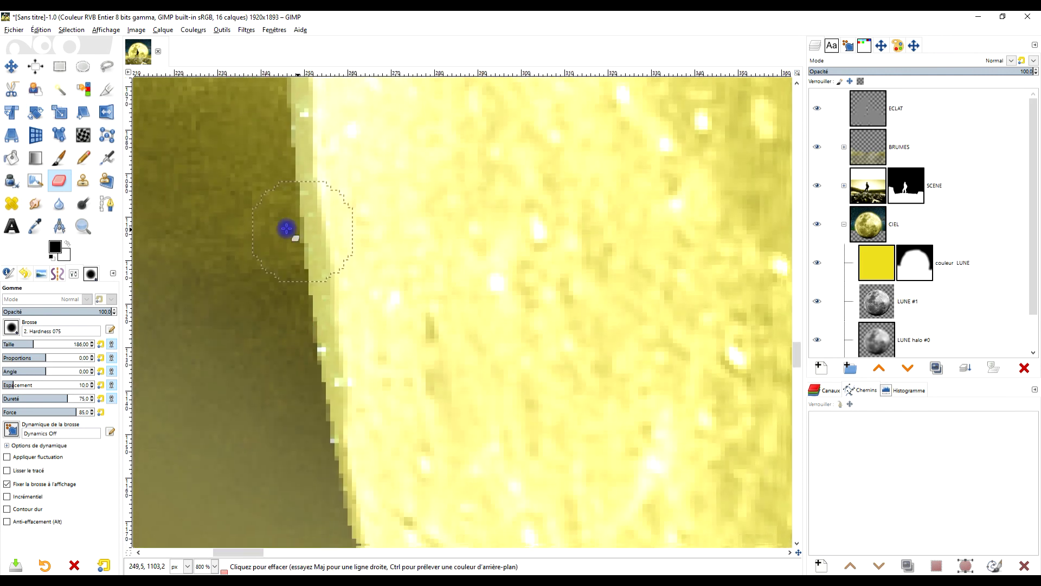
Step: Examine the moon's left edge against the dune up close with the "LUNE #1" layer selected, and review the whole composition
left_click(822, 303)
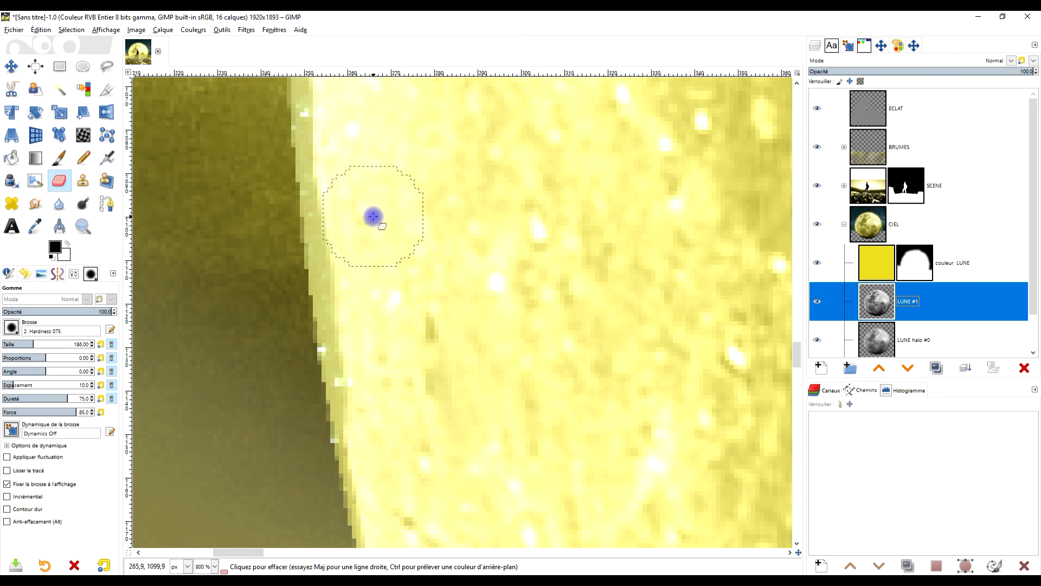
key("alt")
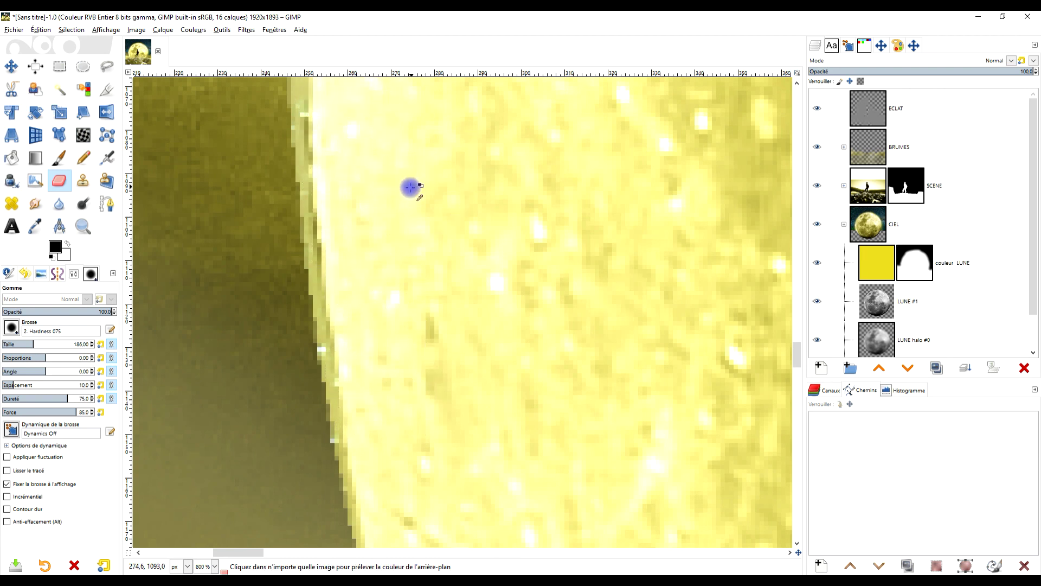
scroll(411, 186, "down", 1)
scroll(339, 170, "up", 2)
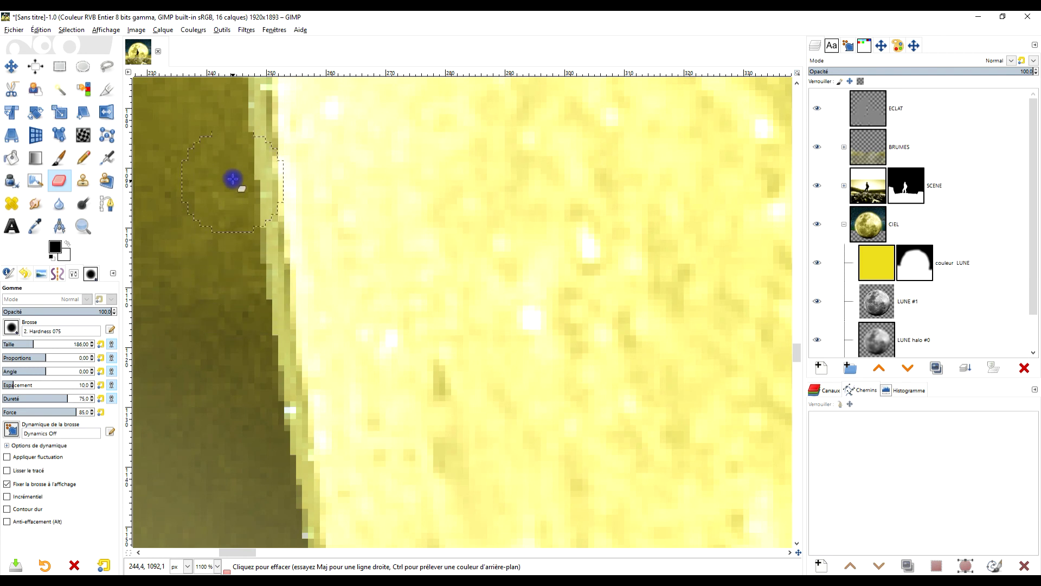
key("ctrl")
scroll(385, 341, "down", 9)
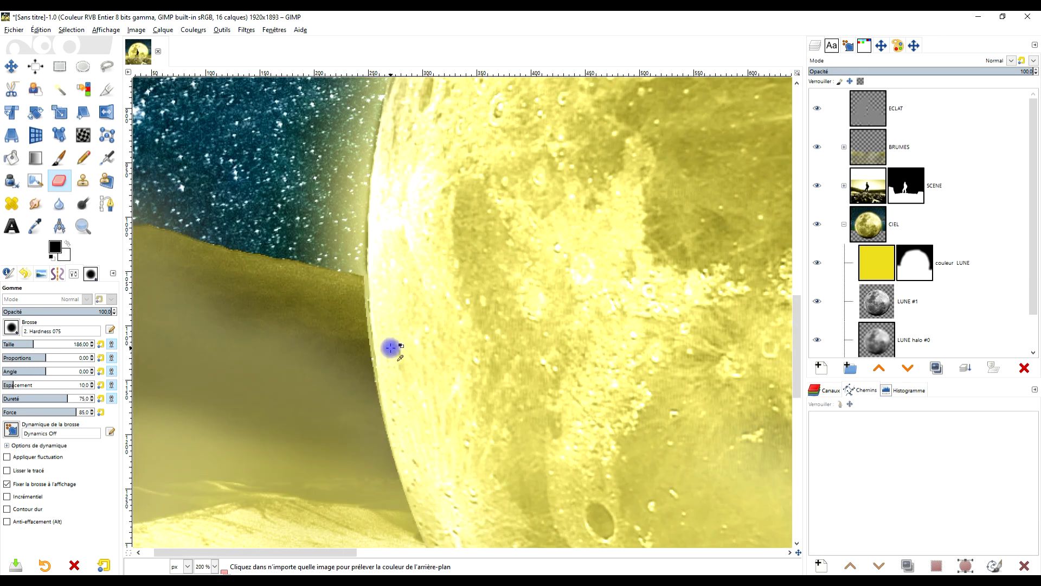
scroll(481, 313, "down", 1)
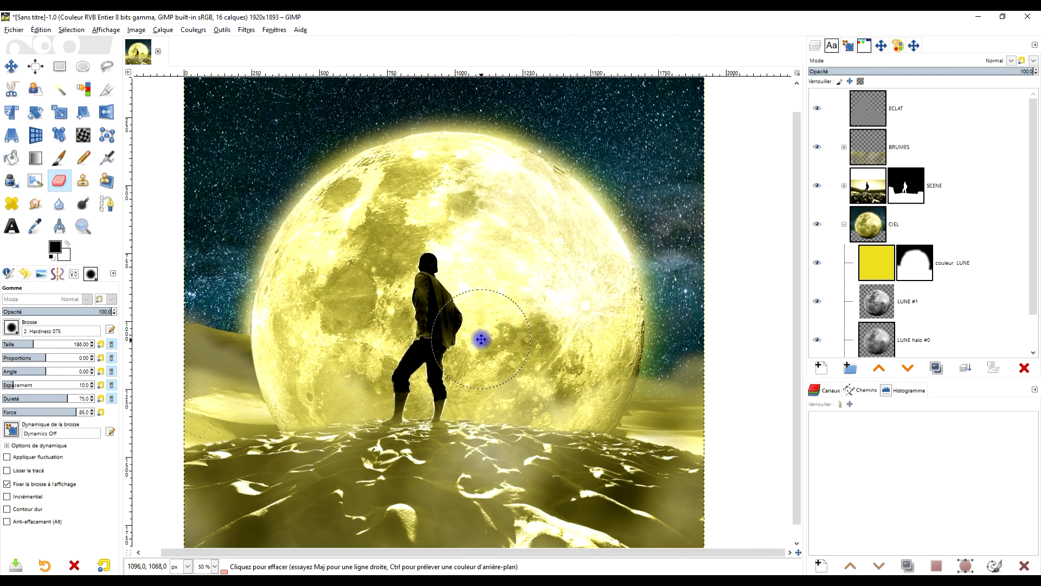
scroll(485, 323, "up", 1)
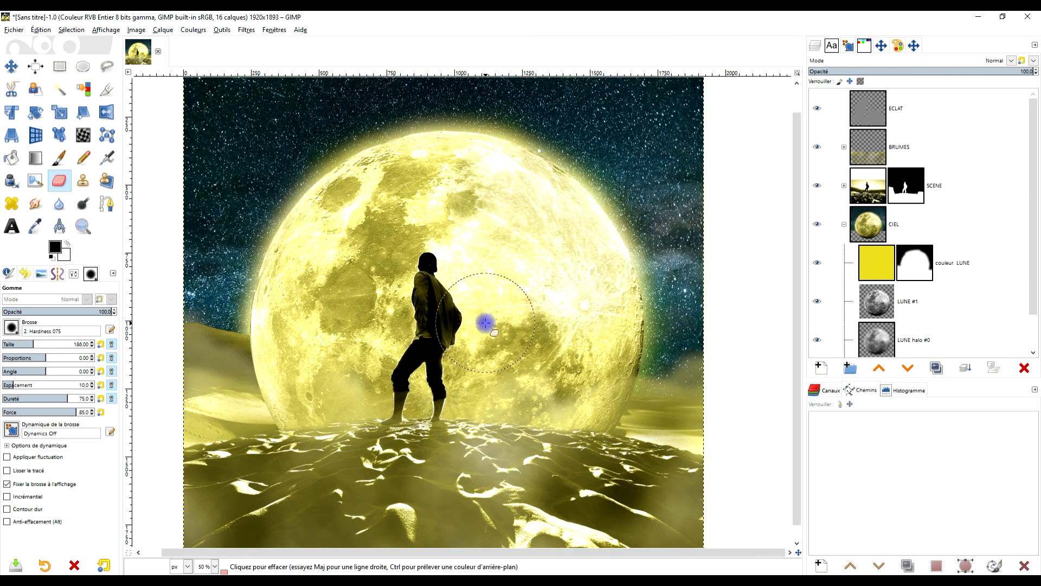
Step: Set the ECLAT layer's opacity to 29.2, collapse the CIEL group and fit the whole image in view
left_click(896, 125)
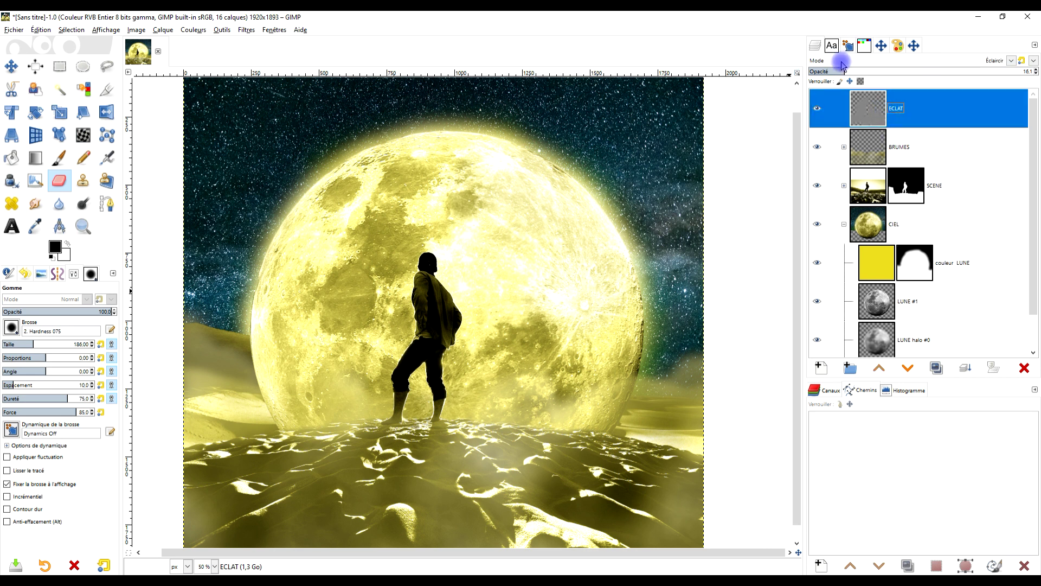
left_click_drag(849, 68, 882, 70)
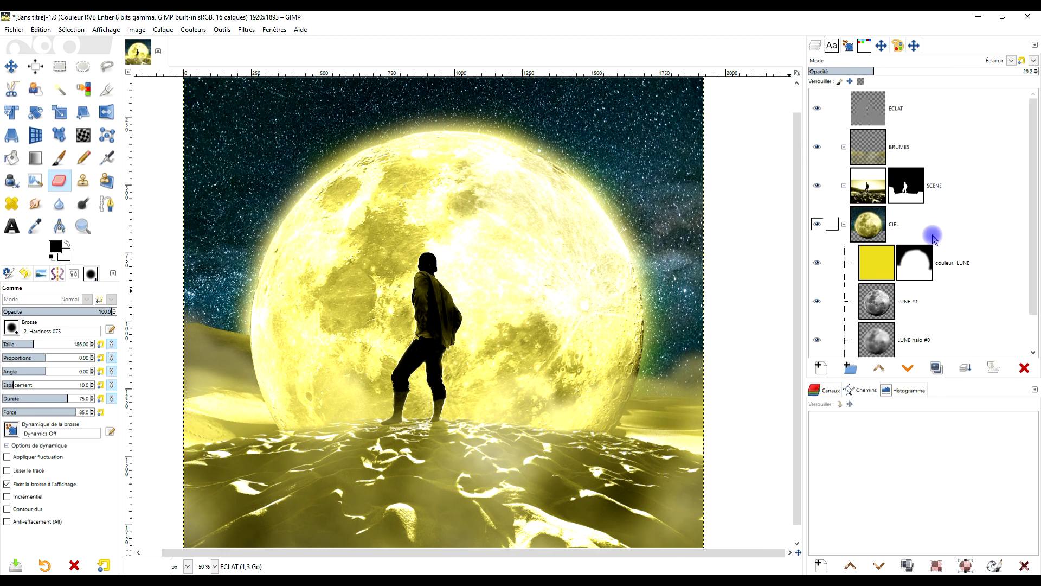
left_click(843, 225)
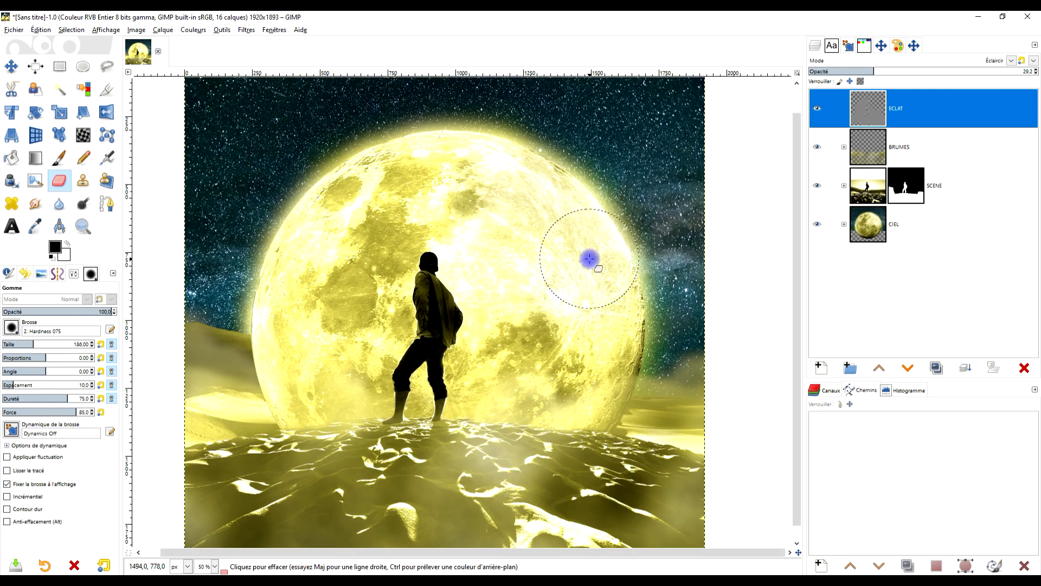
scroll(581, 249, "down", 1)
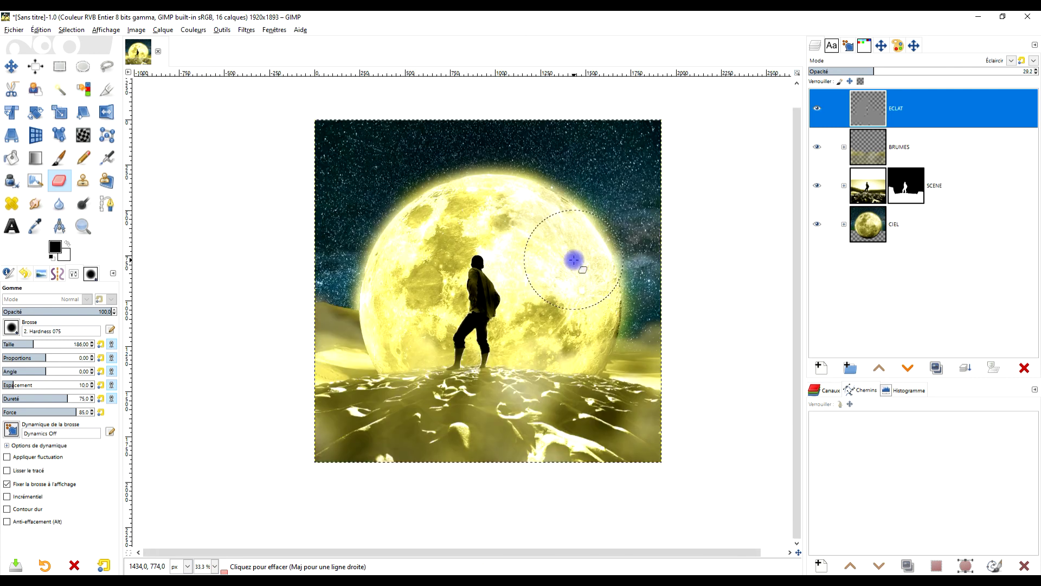
left_click(83, 226)
left_click_drag(305, 116, 671, 477)
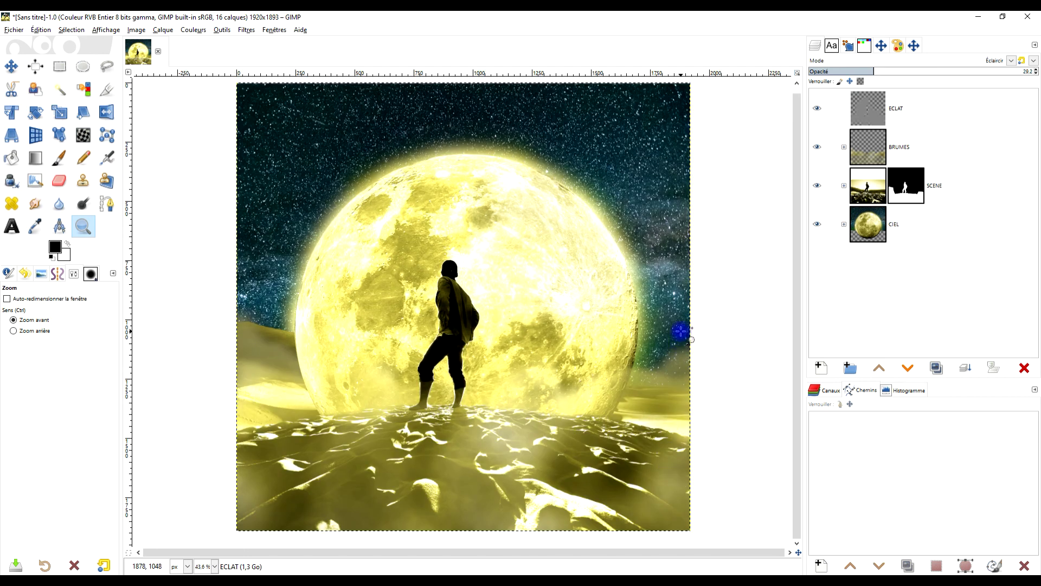